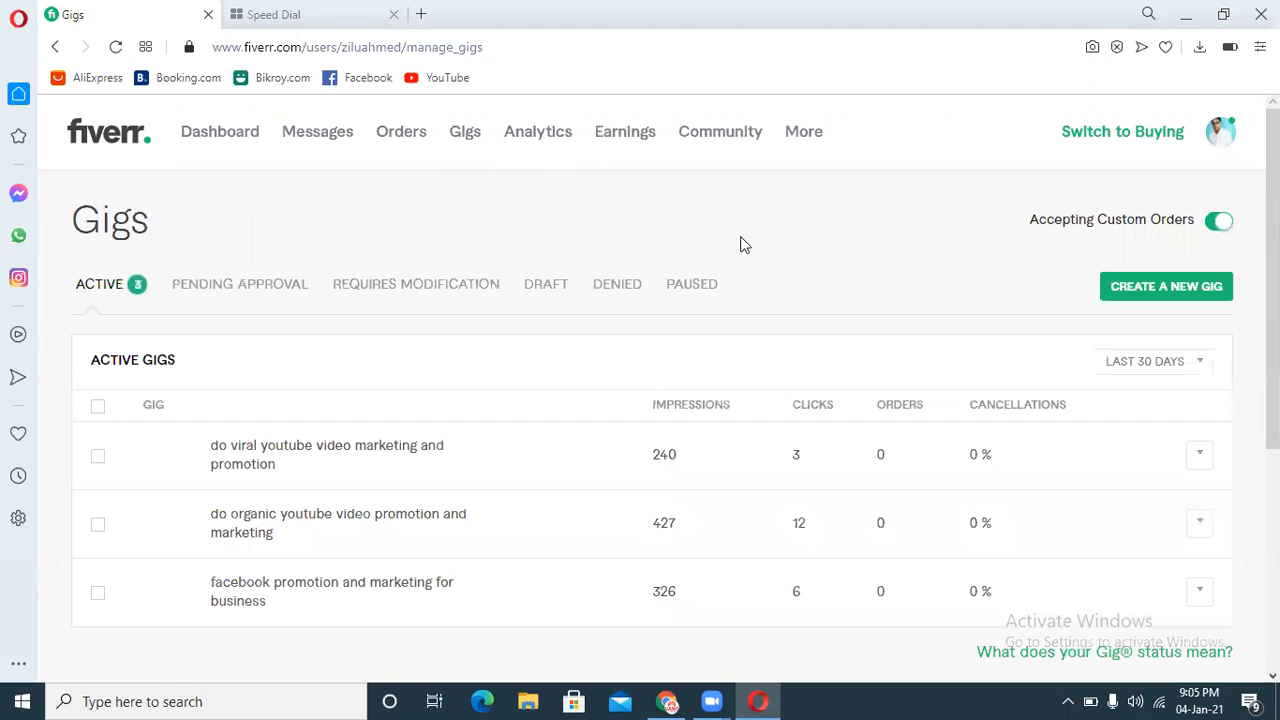
Step: Create a new gig and enter the title "do manually post your ads on top classified ad posting sites"
{"action": "left_click", "coordinate": [1122, 290]}
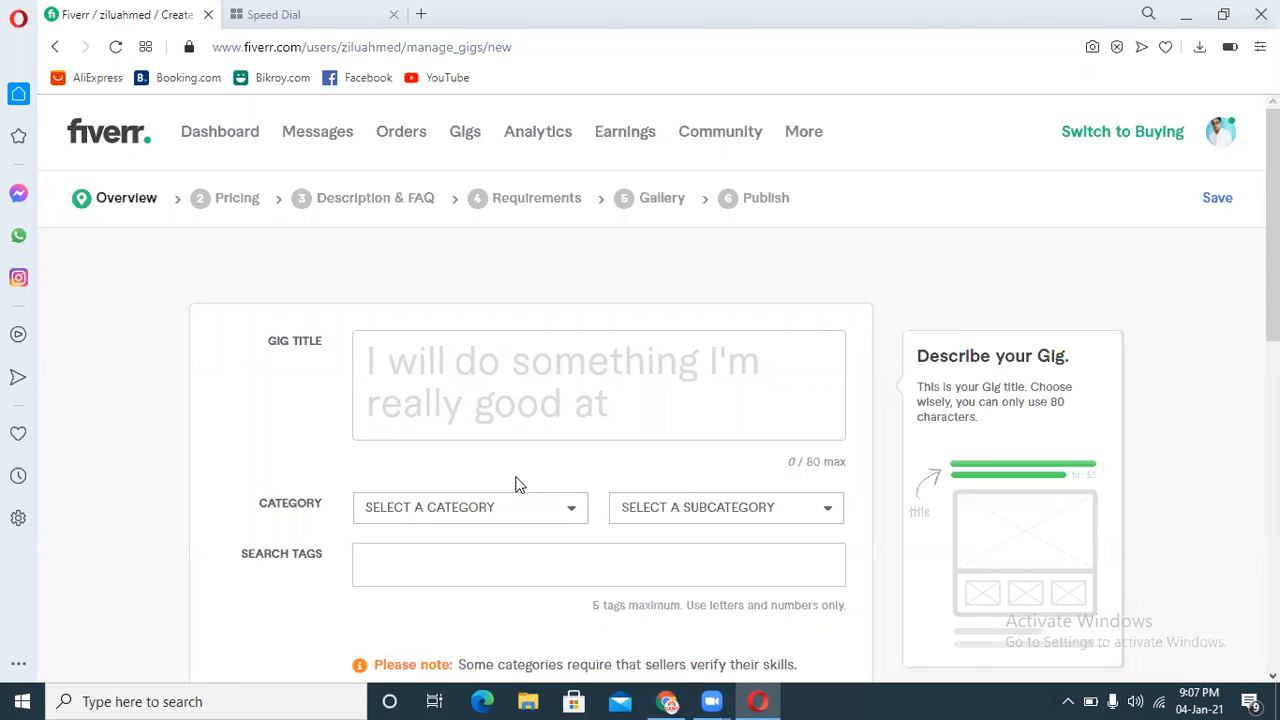
{"action": "left_click", "coordinate": [508, 362]}
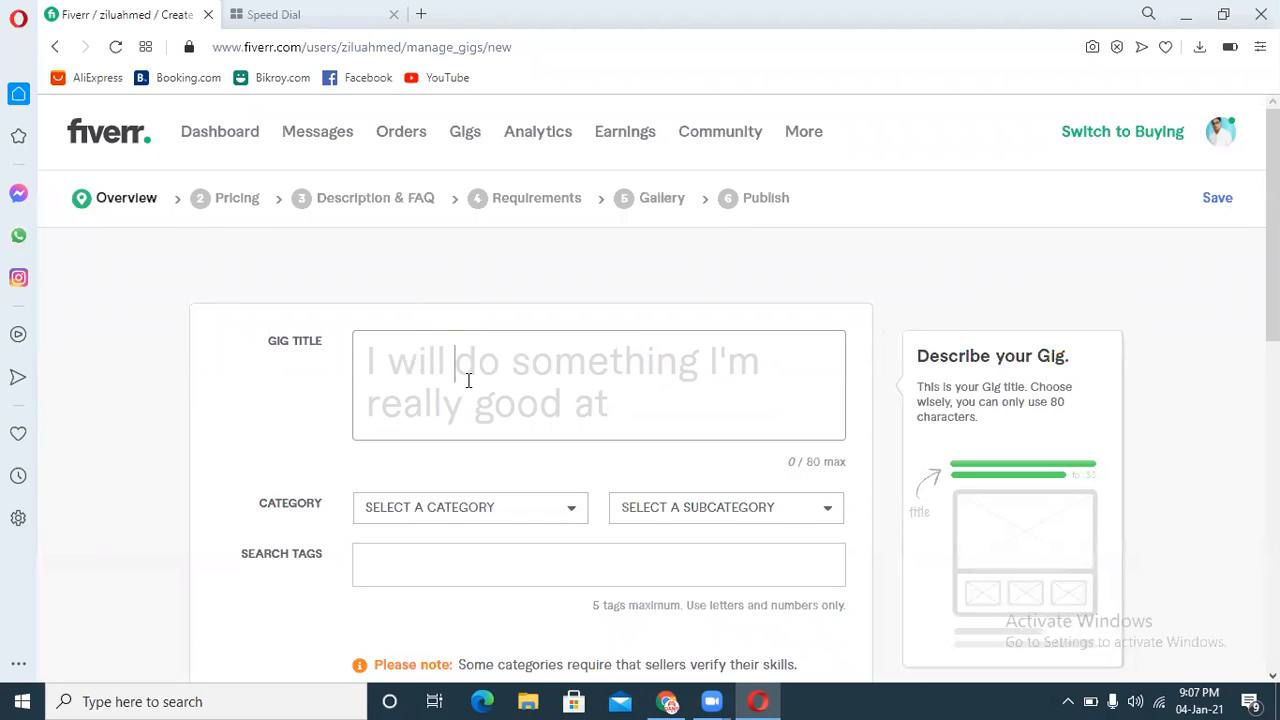
{"action": "type", "text": "do "}
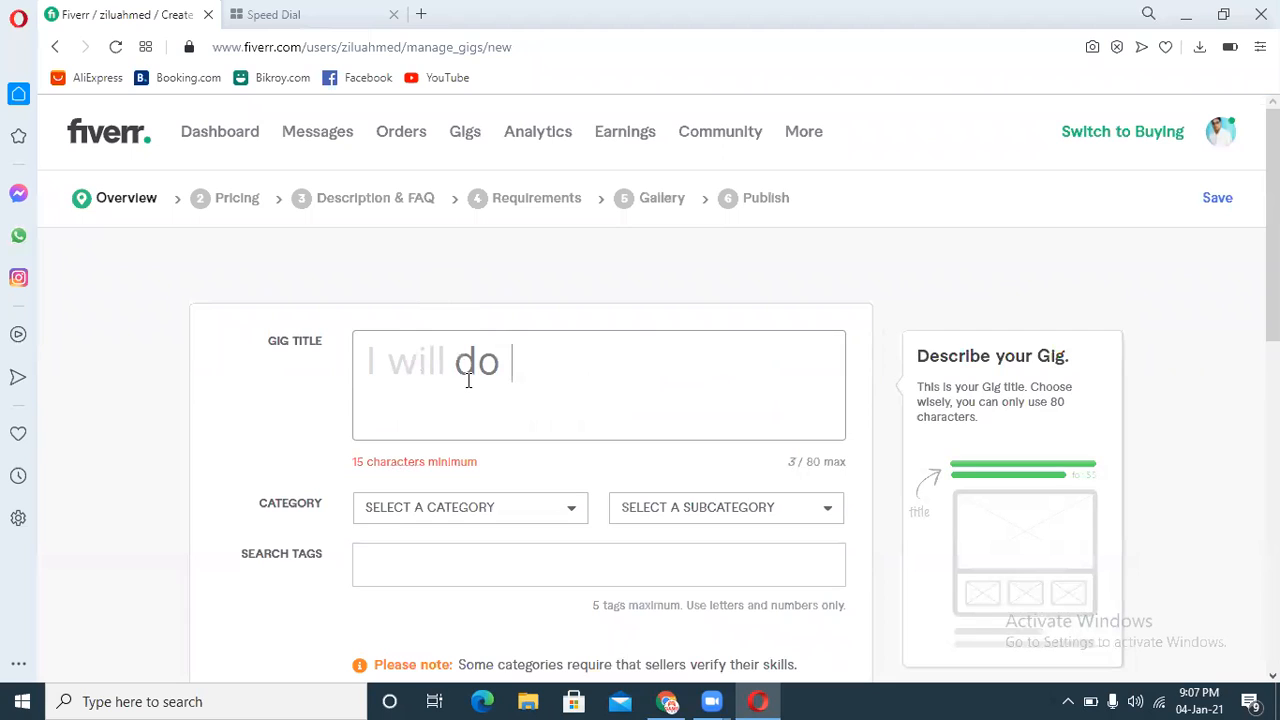
{"action": "type", "text": "ma"}
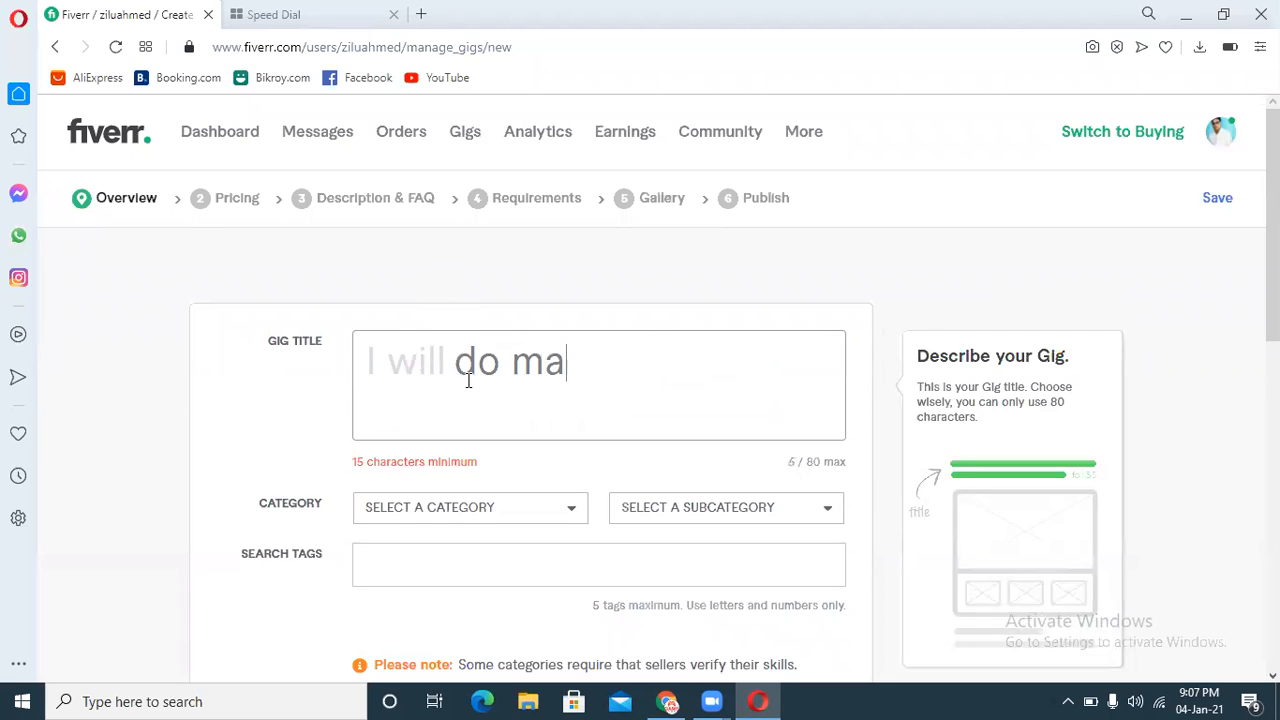
{"action": "type", "text": "nua"}
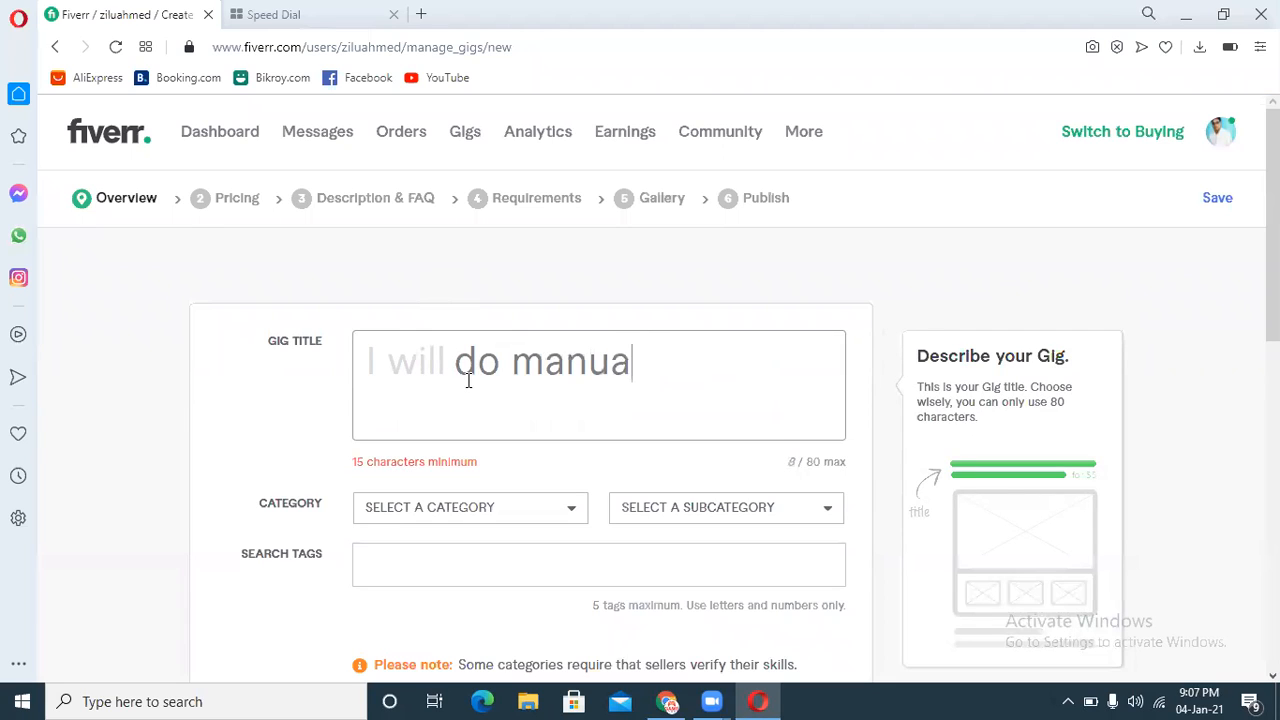
{"action": "type", "text": "lly post "}
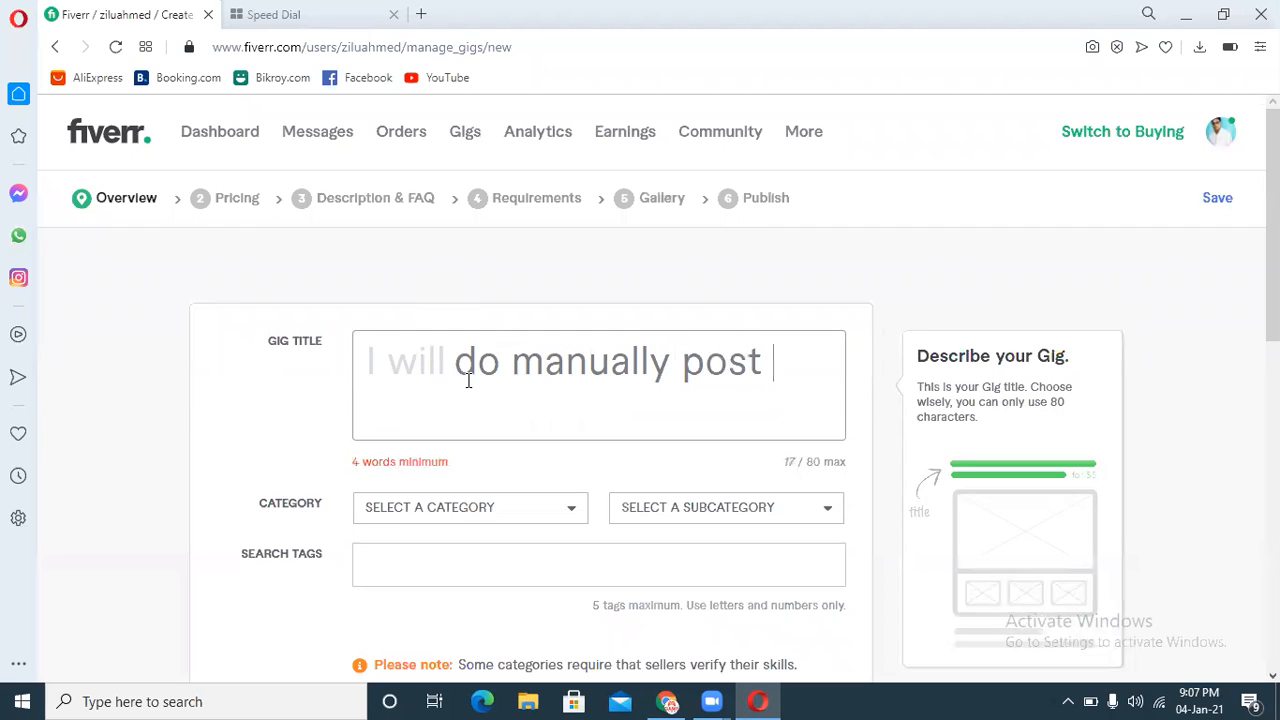
{"action": "type", "text": "yout"}
{"action": "key", "text": "BackSpace"}
{"action": "type", "text": "r"}
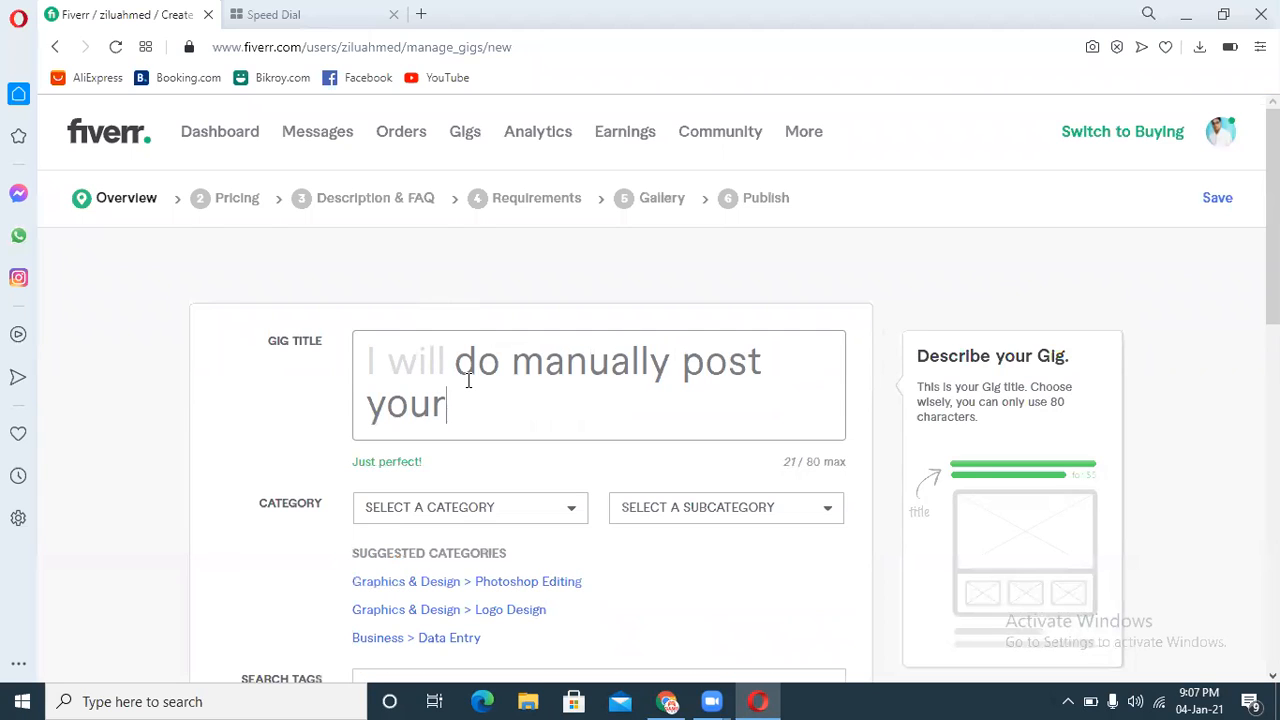
{"action": "type", "text": " ads on"}
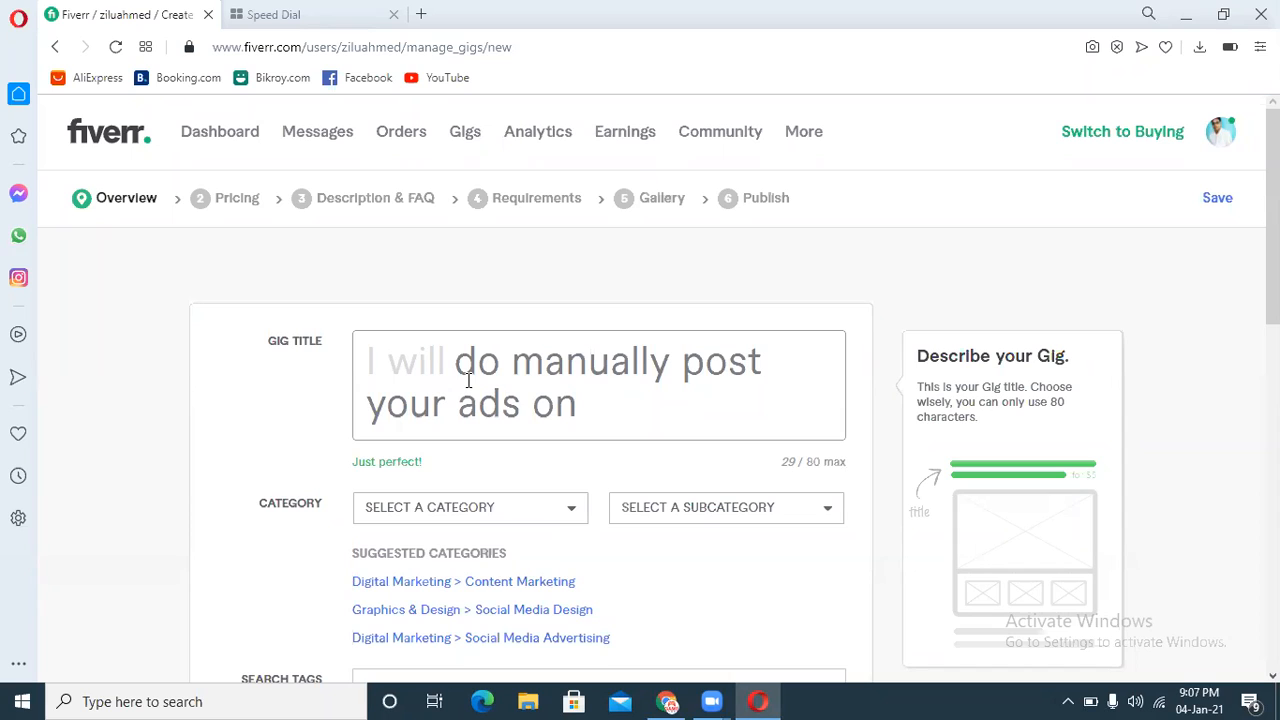
{"action": "type", "text": "top classified a"}
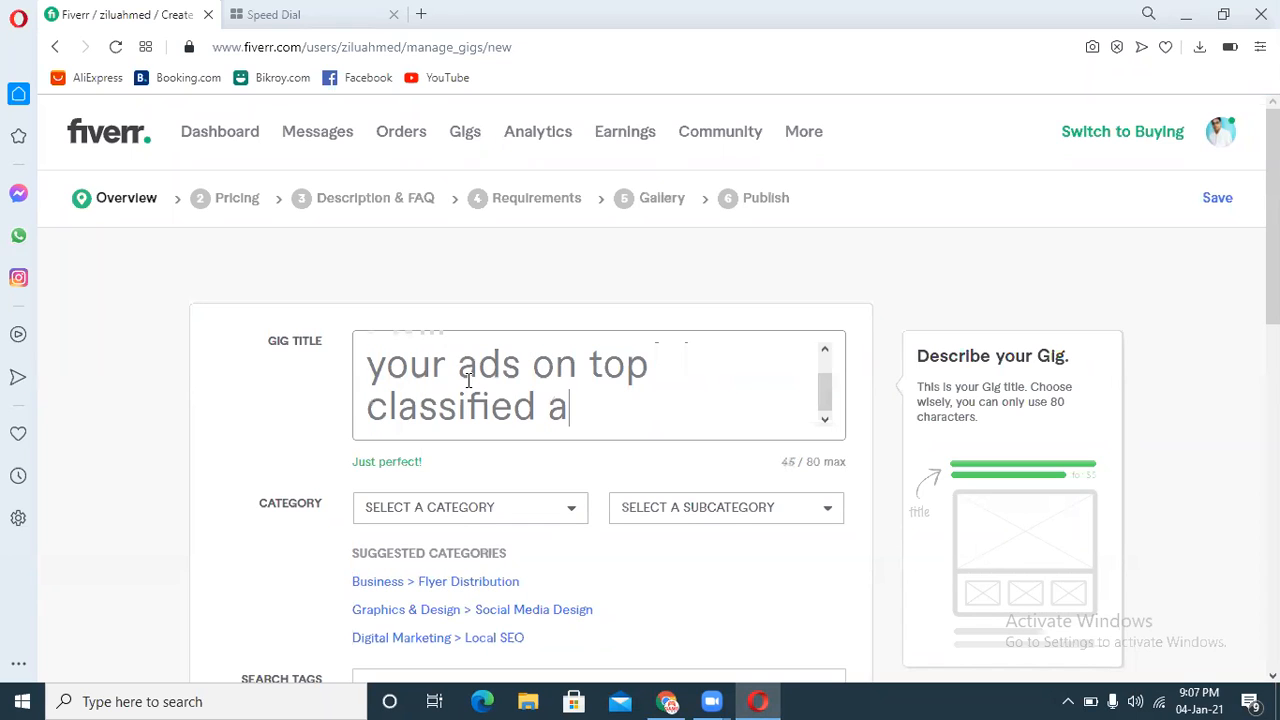
{"action": "type", "text": "d posti"}
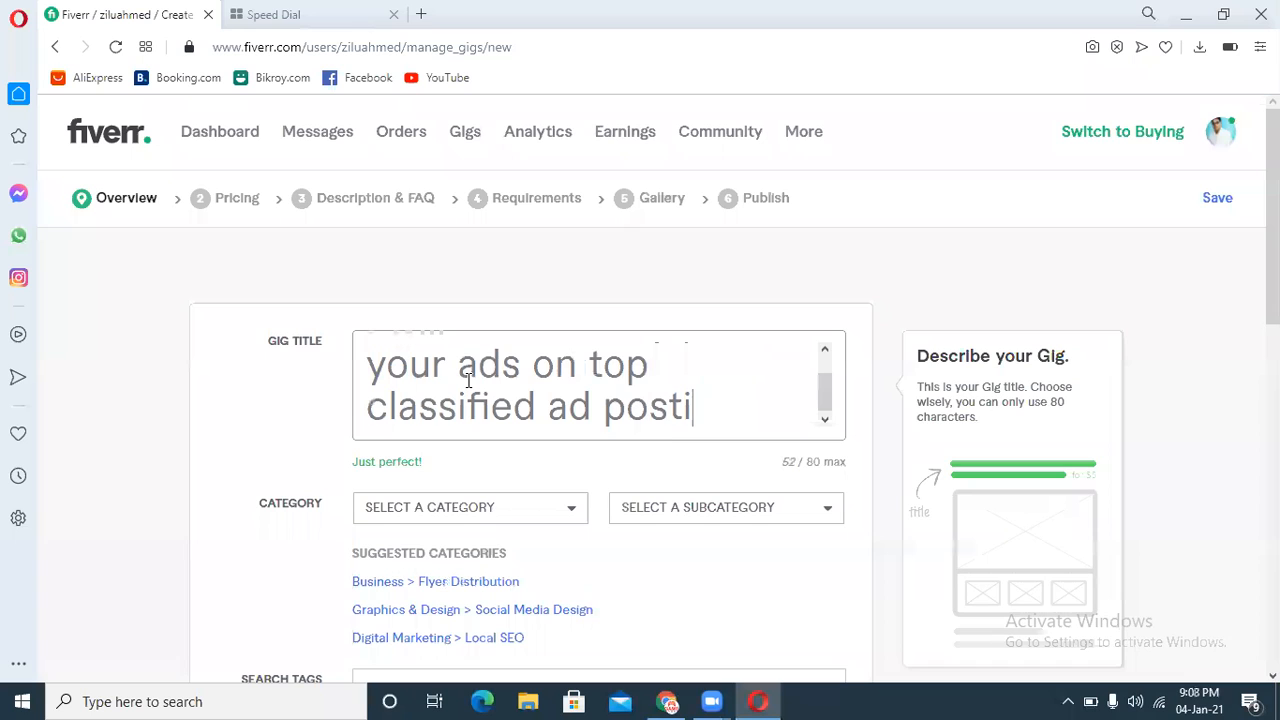
{"action": "type", "text": "ng sites"}
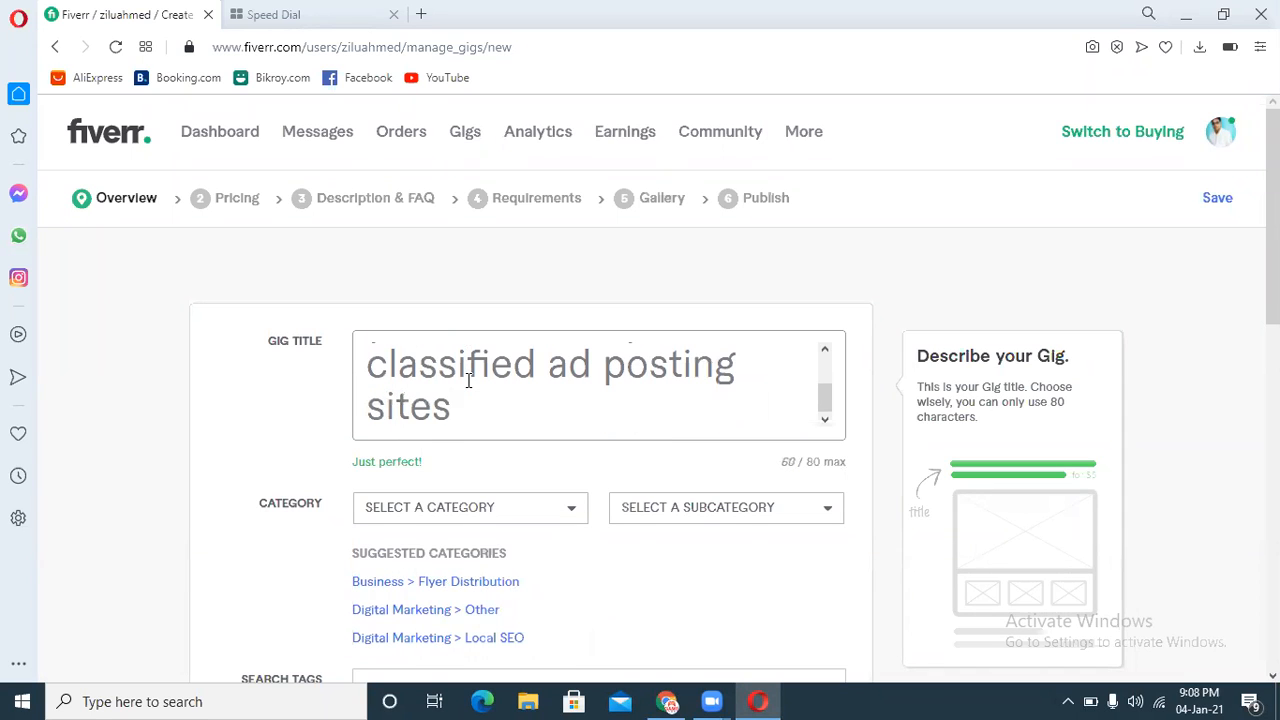
Step: Select the whole gig title and copy it
{"action": "left_click_drag", "start_coordinate": [823, 396], "coordinate": [826, 357]}
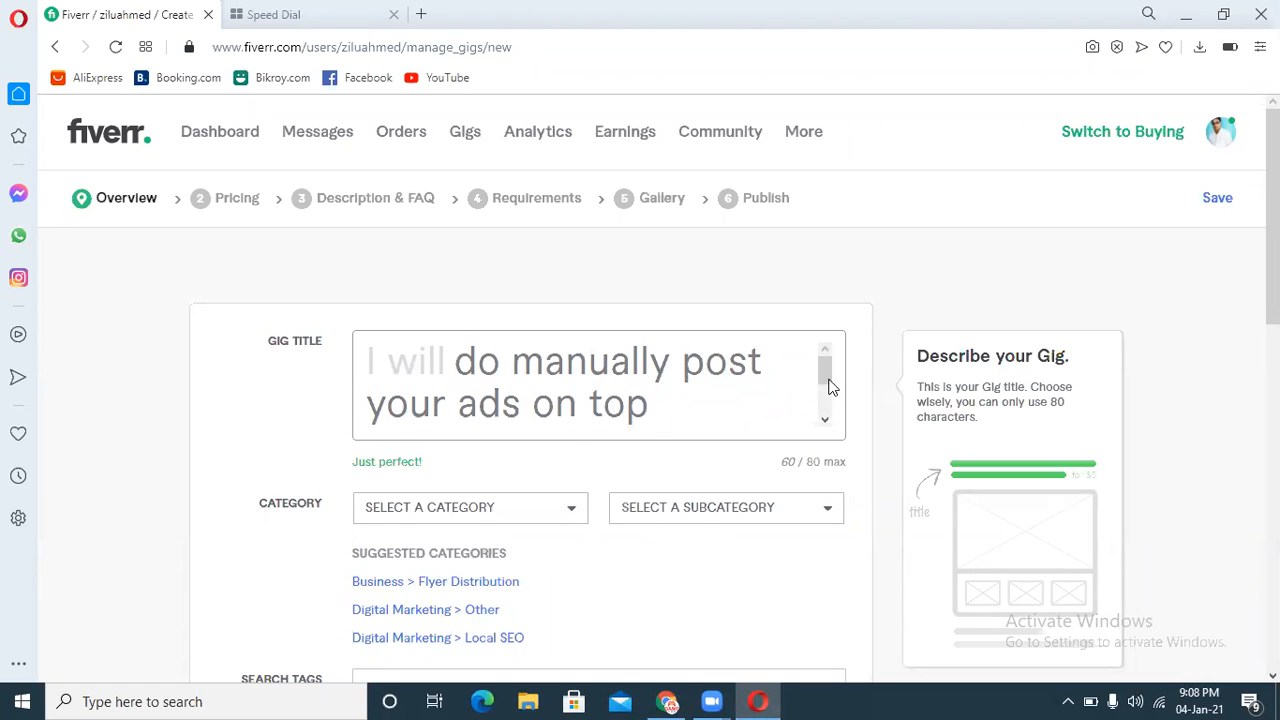
{"action": "left_click_drag", "start_coordinate": [826, 378], "coordinate": [826, 400]}
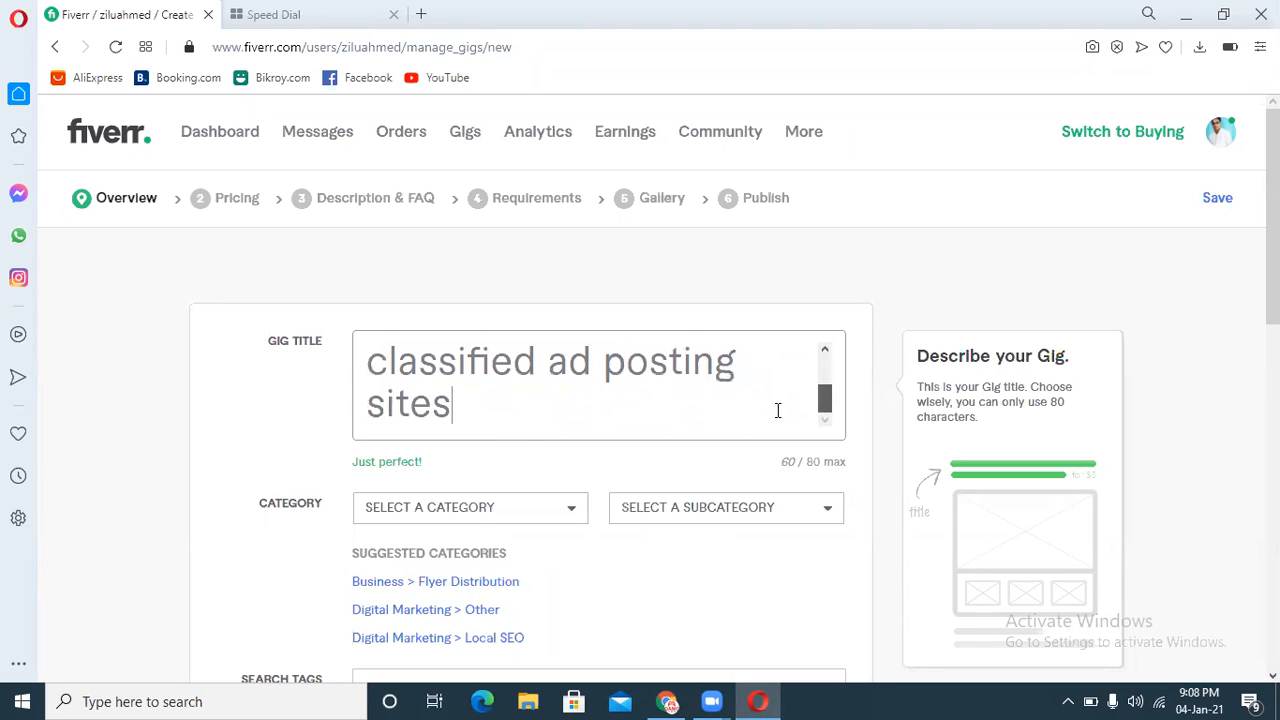
{"action": "key", "text": "ctrl+a"}
{"action": "right_click", "coordinate": [536, 370]}
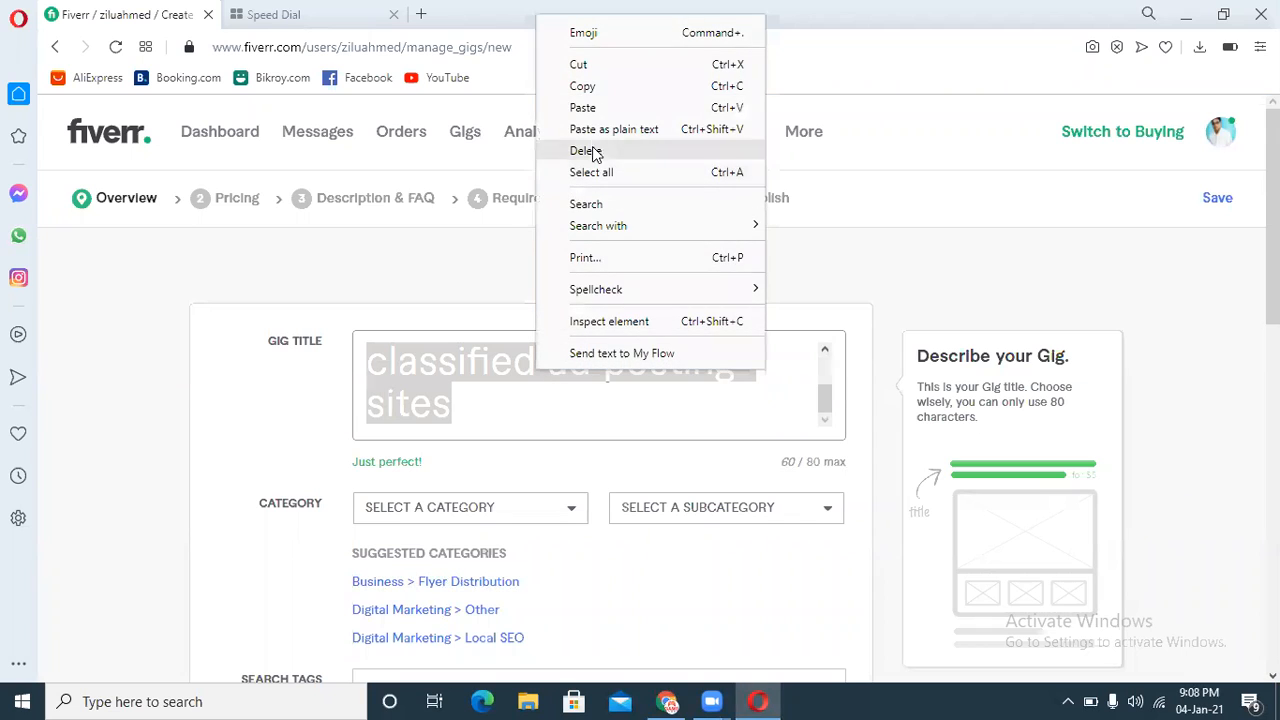
{"action": "left_click", "coordinate": [582, 87]}
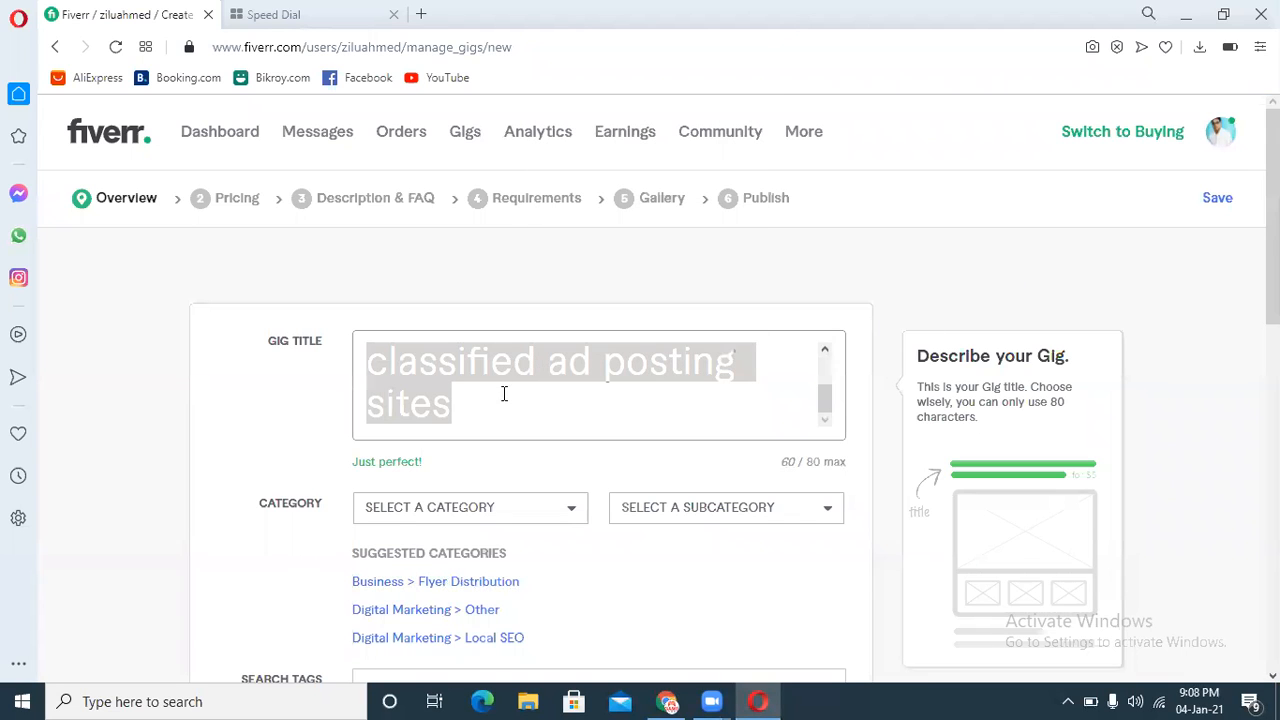
Step: Clear the title and retype it as "do post your ads in USA top classified ad posting sites"
{"action": "left_click_drag", "start_coordinate": [824, 412], "coordinate": [831, 374]}
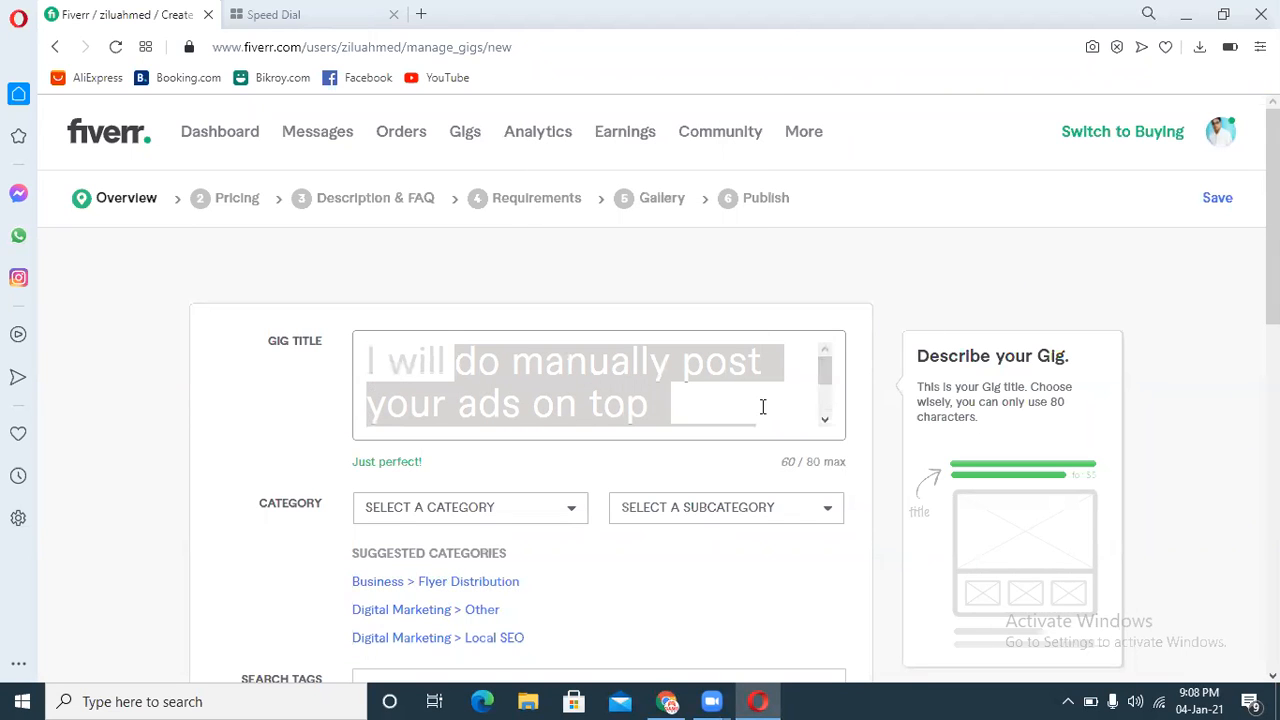
{"action": "key", "text": "BackSpace"}
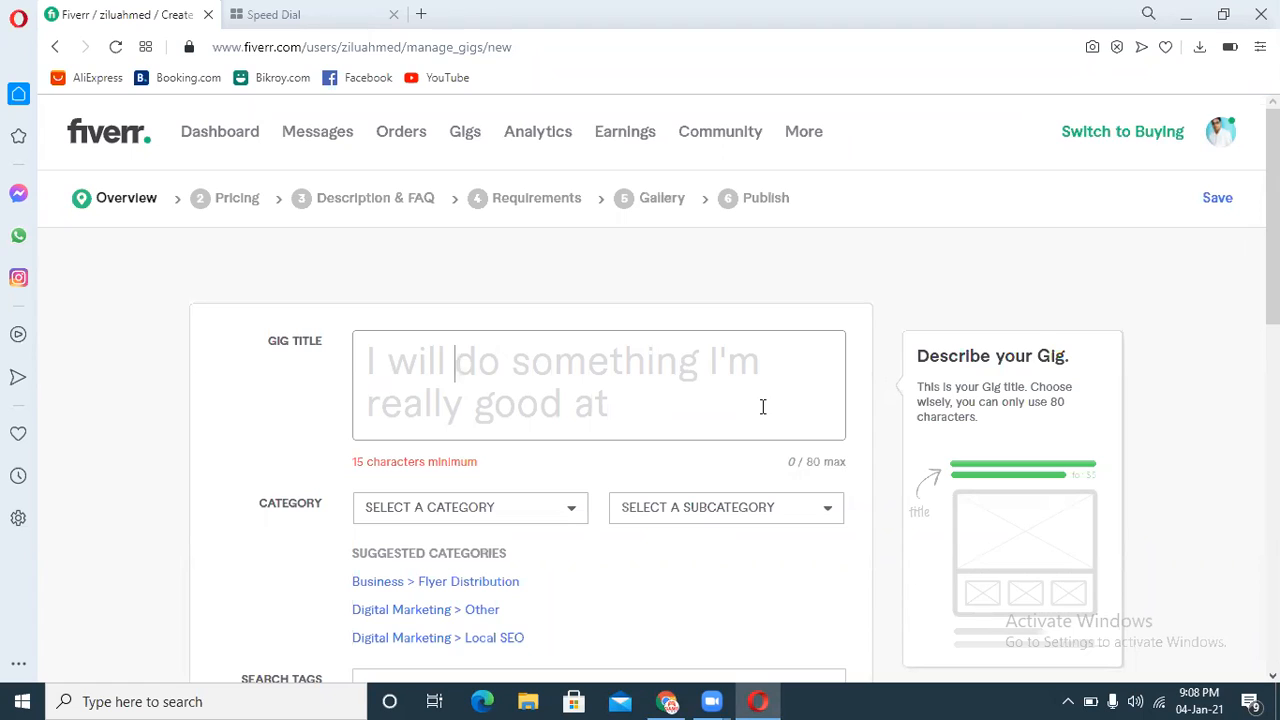
{"action": "type", "text": "so"}
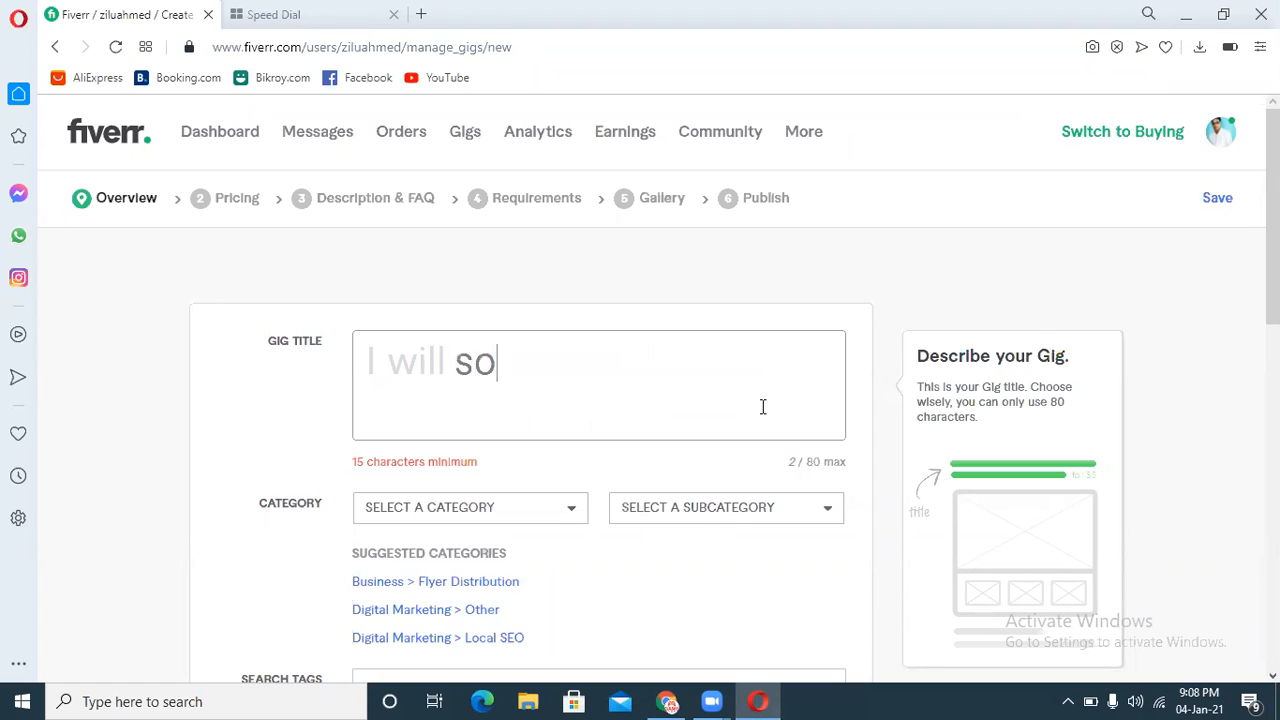
{"action": "key", "text": "BackSpace"}
{"action": "key", "text": "BackSpace"}
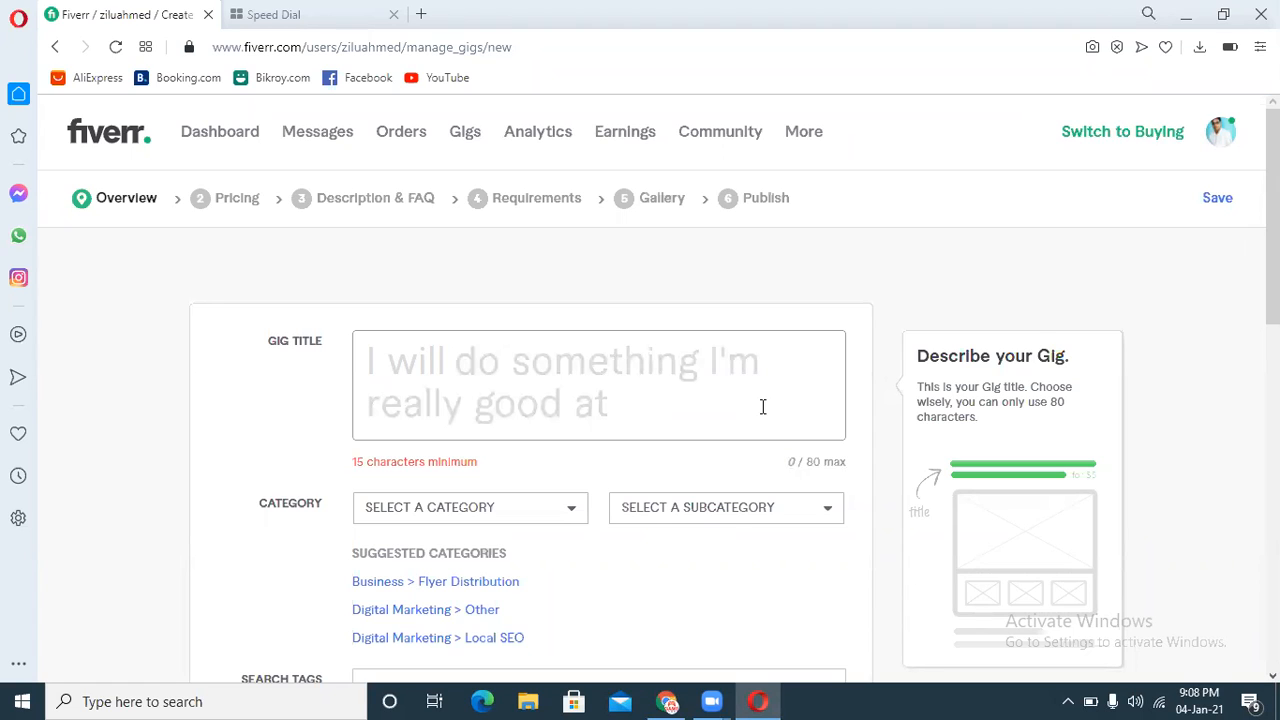
{"action": "type", "text": "do post"}
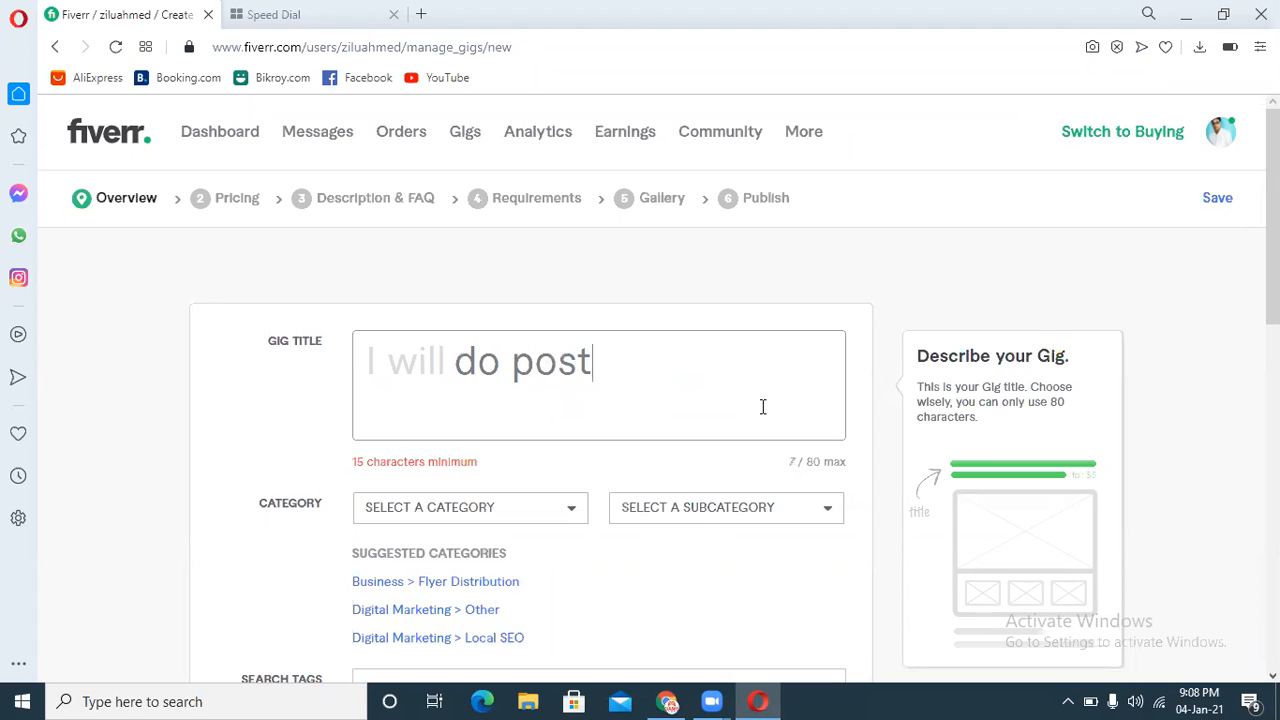
{"action": "type", "text": " your d"}
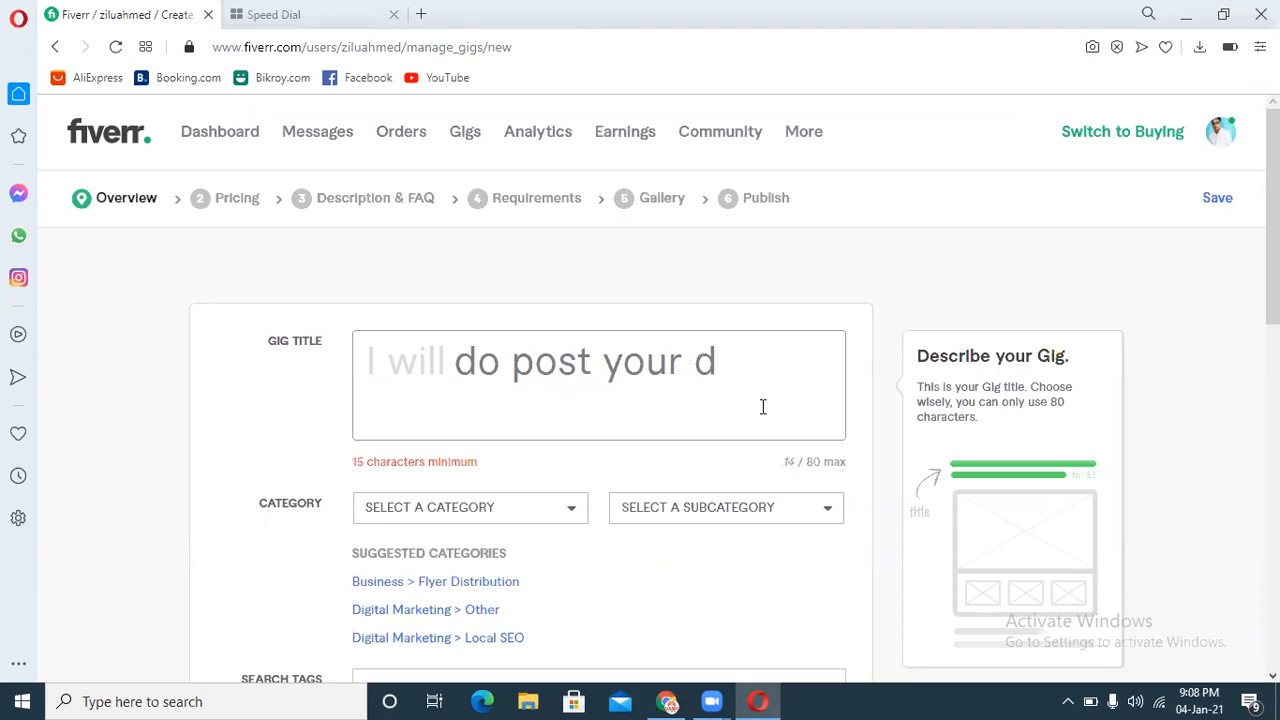
{"action": "key", "text": "BackSpace"}
{"action": "type", "text": "ads in "}
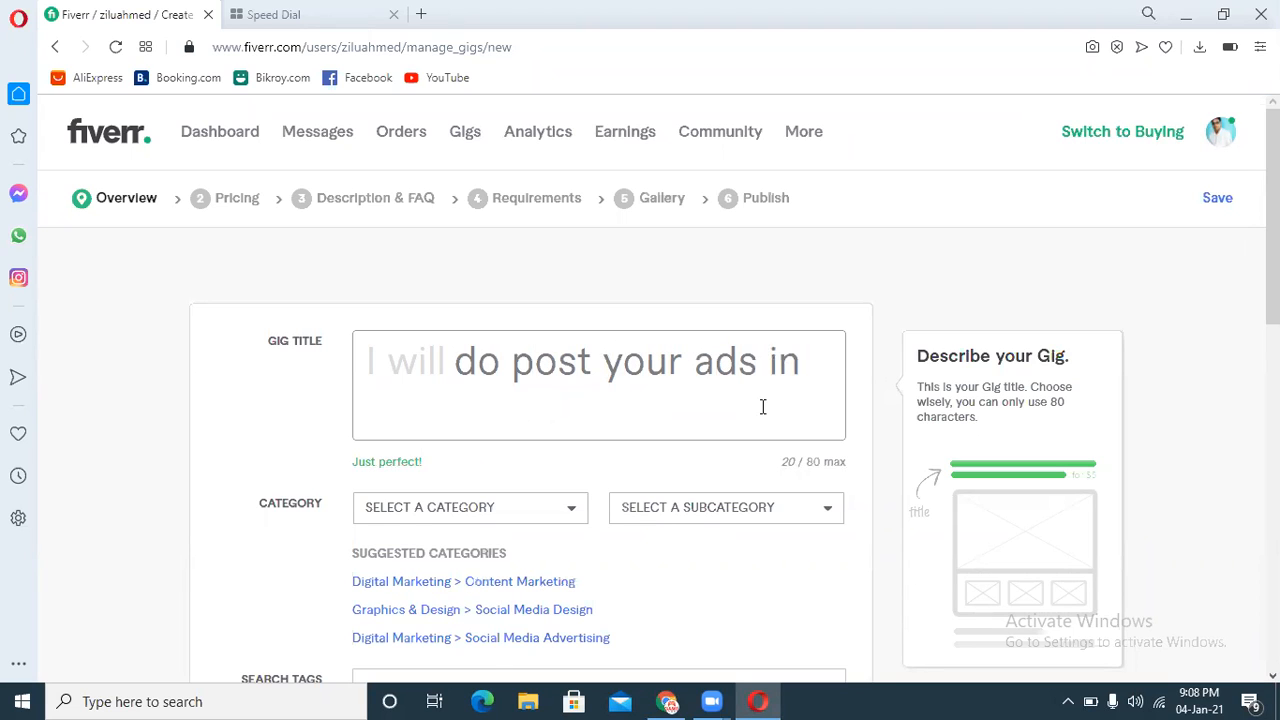
{"action": "type", "text": "USA top"}
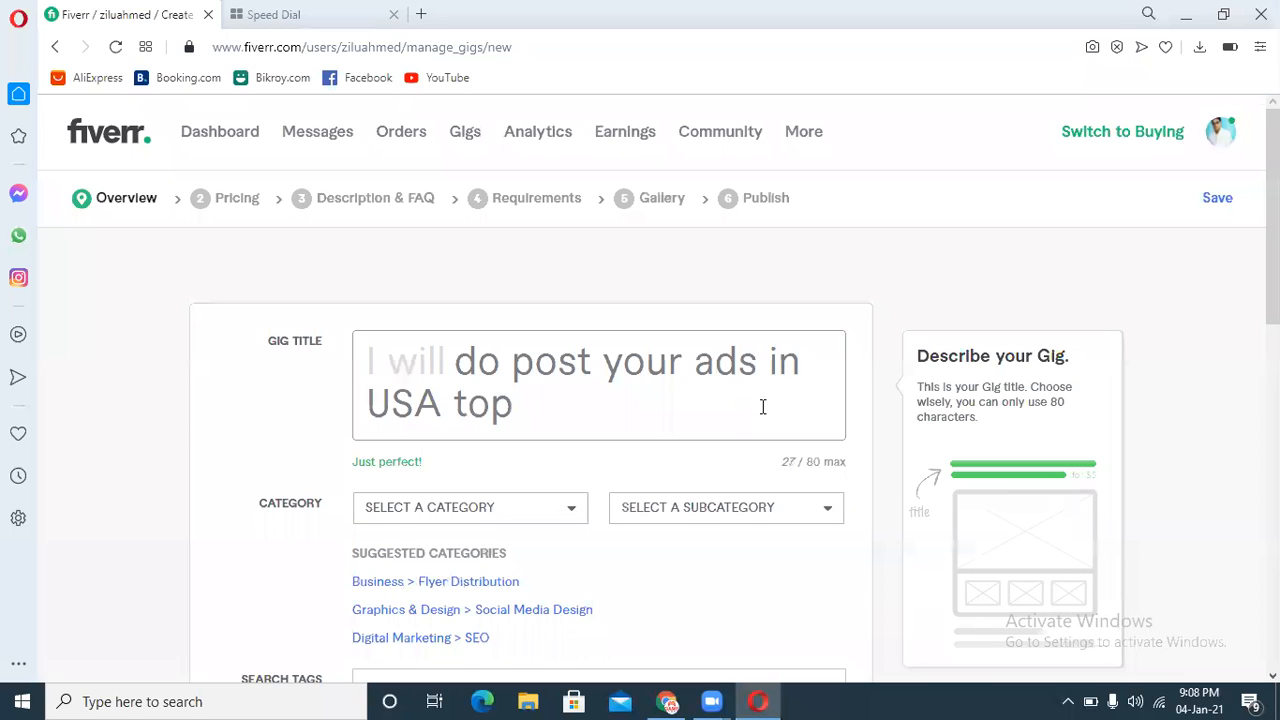
{"action": "type", "text": " clas"}
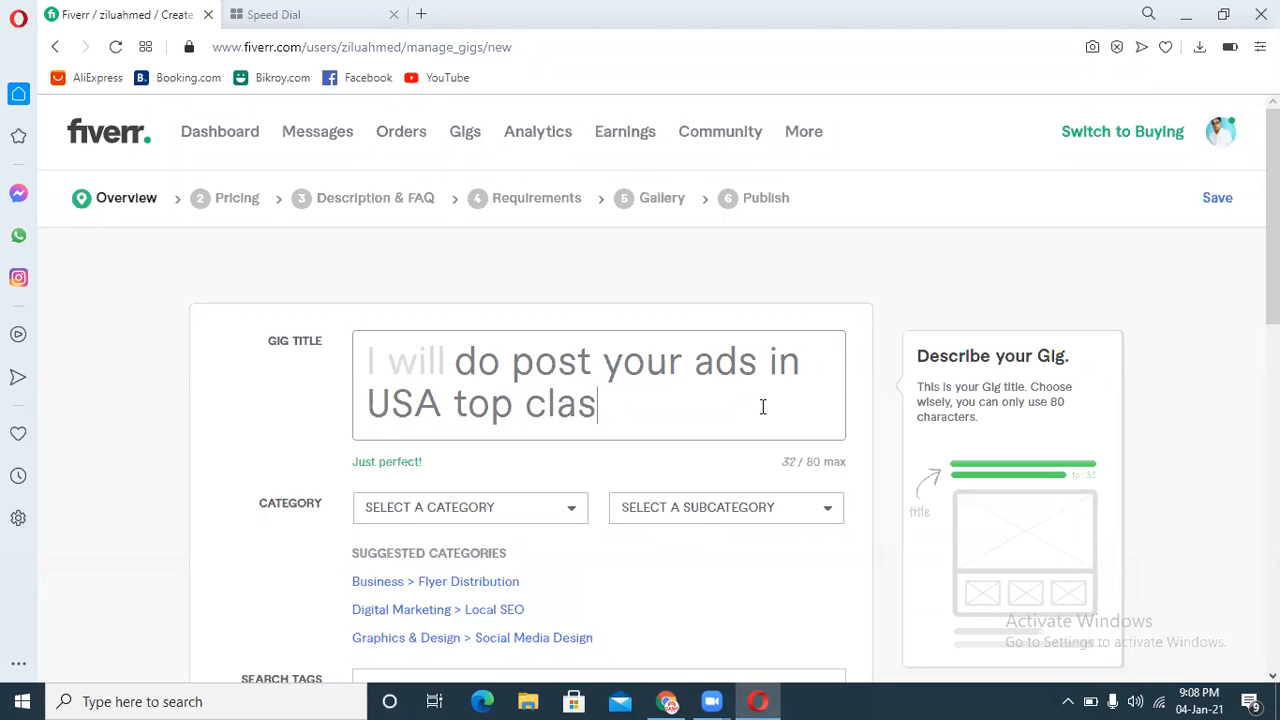
{"action": "type", "text": "sified ad"}
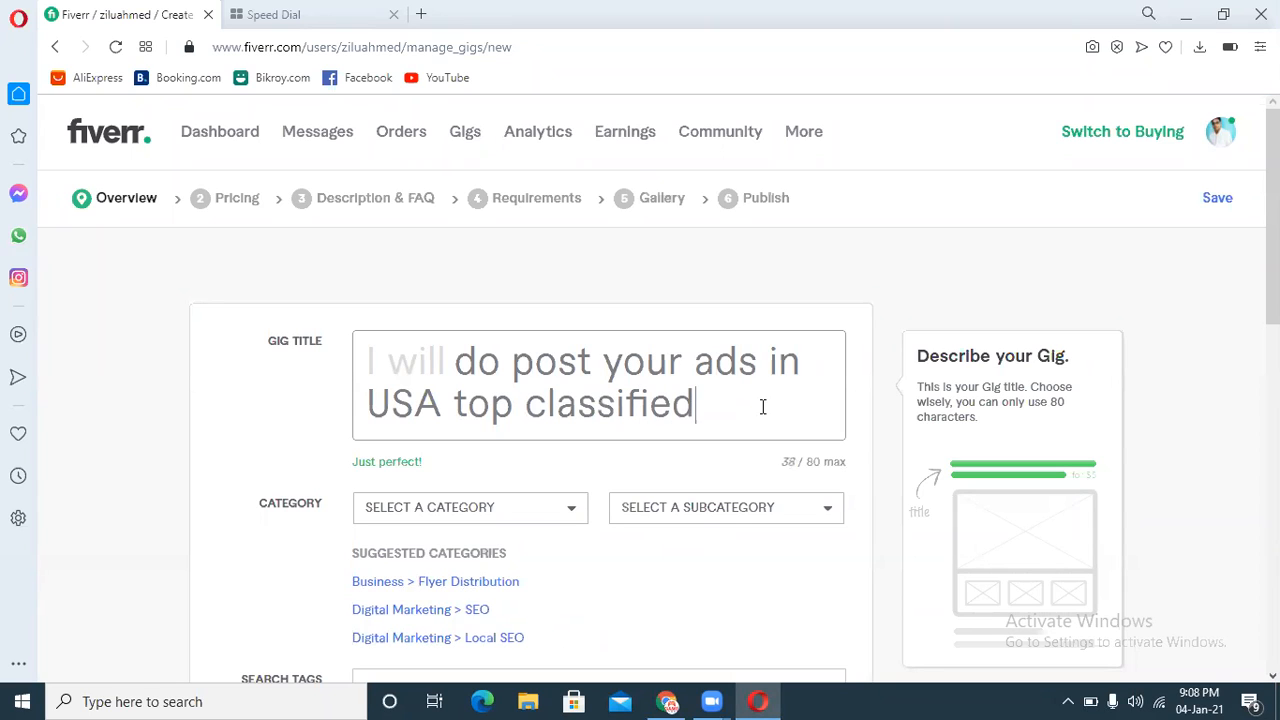
{"action": "type", "text": "posting"}
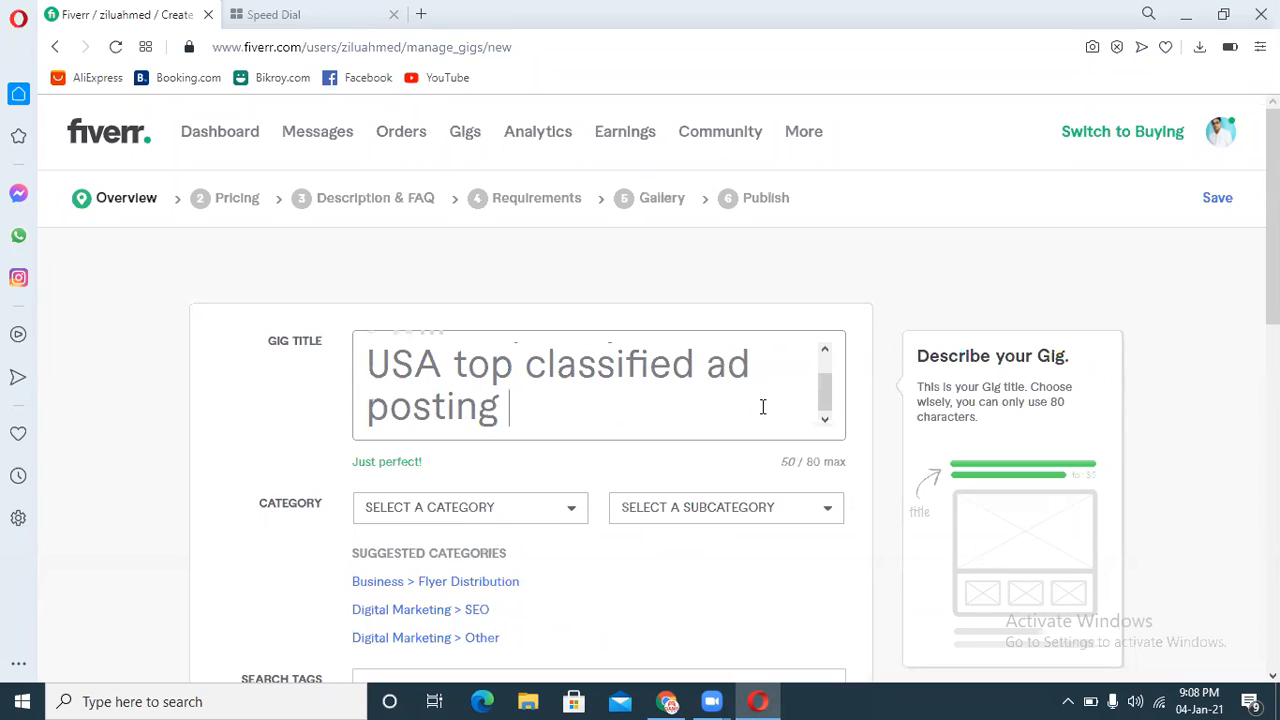
{"action": "type", "text": " sites"}
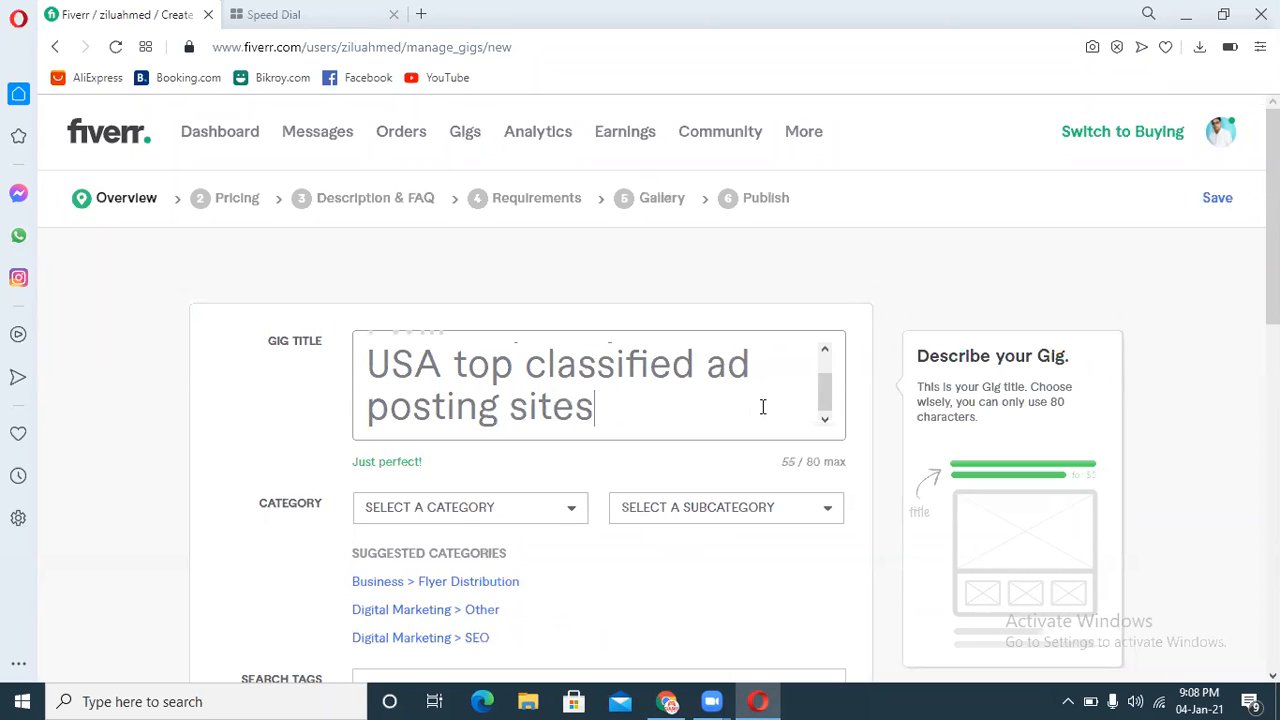
Step: Replace the gig title with the copied original title text
{"action": "left_click_drag", "start_coordinate": [826, 391], "coordinate": [826, 366]}
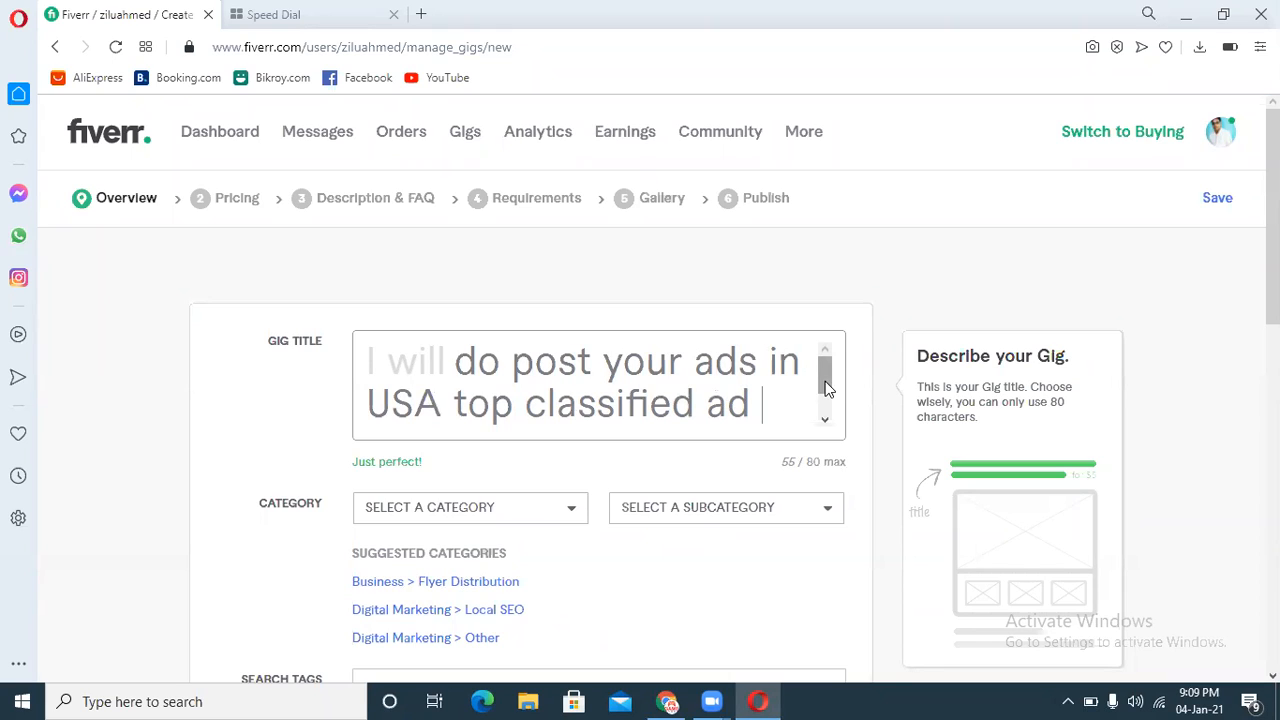
{"action": "key", "text": "ctrl+a"}
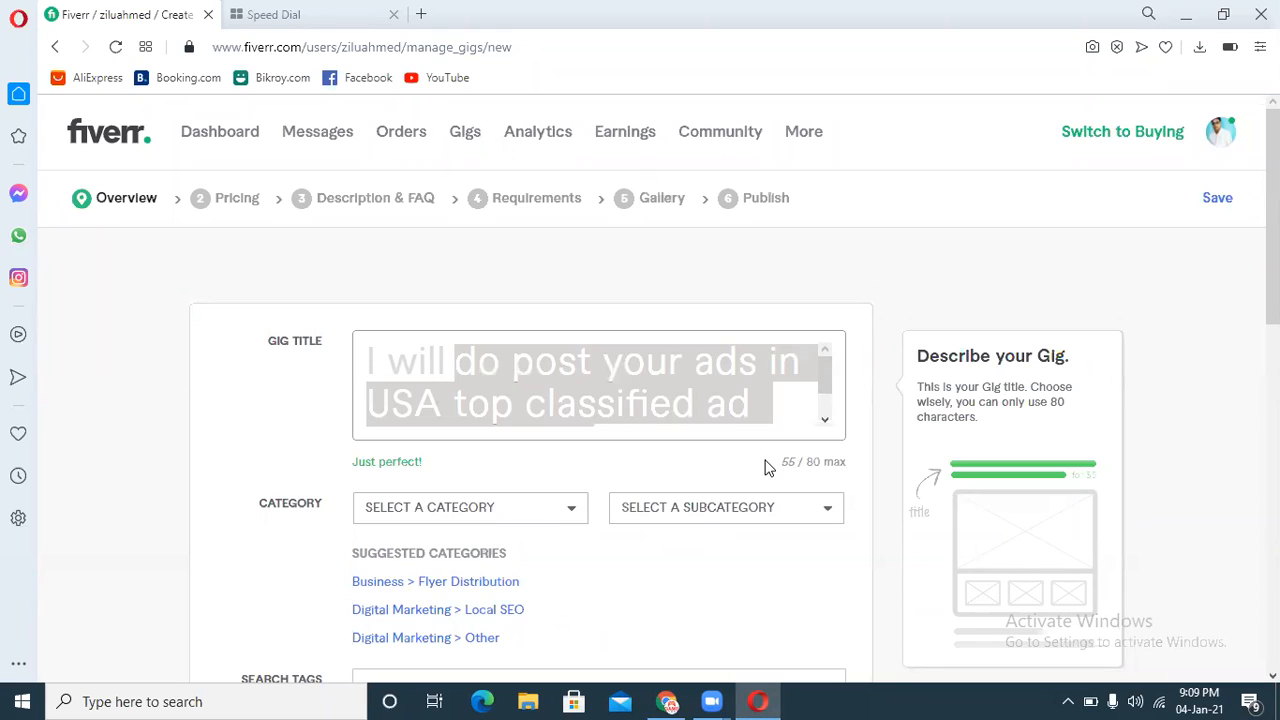
{"action": "key", "text": "BackSpace"}
{"action": "key", "text": "ctrl+v"}
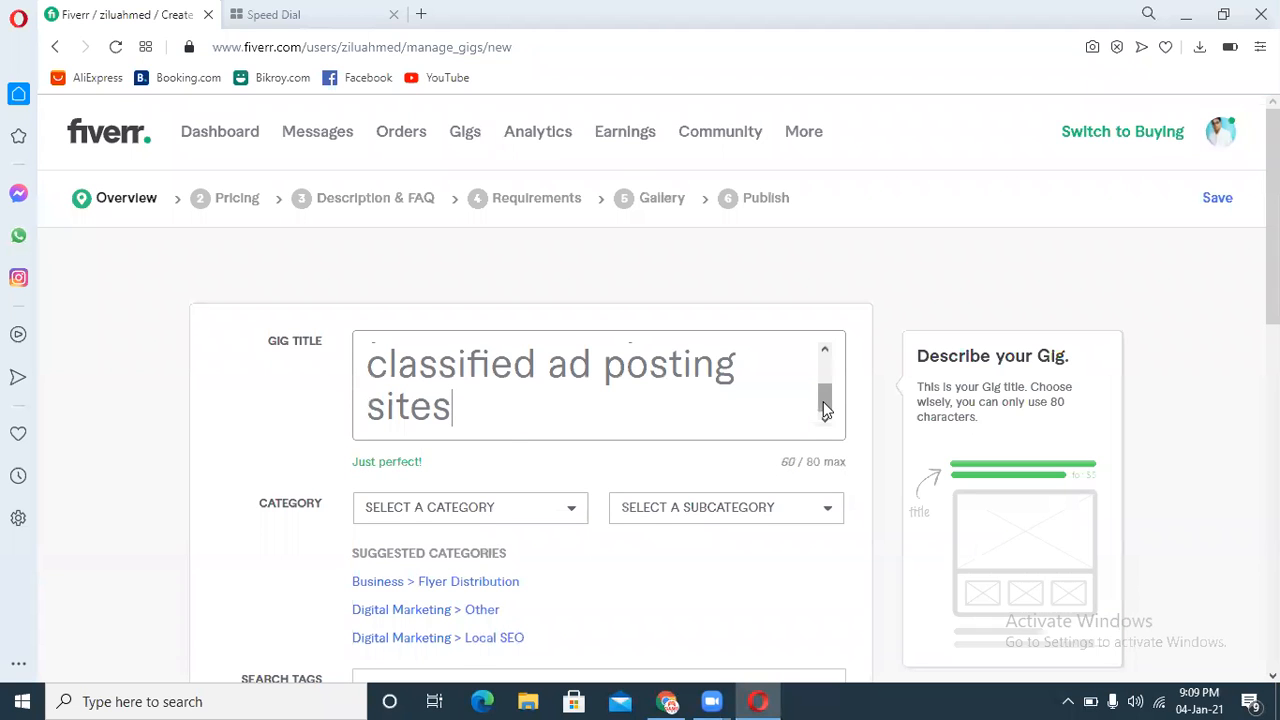
Step: Choose the suggested category Business > Flyer Distribution for the gig
{"action": "left_click_drag", "start_coordinate": [825, 408], "coordinate": [822, 370]}
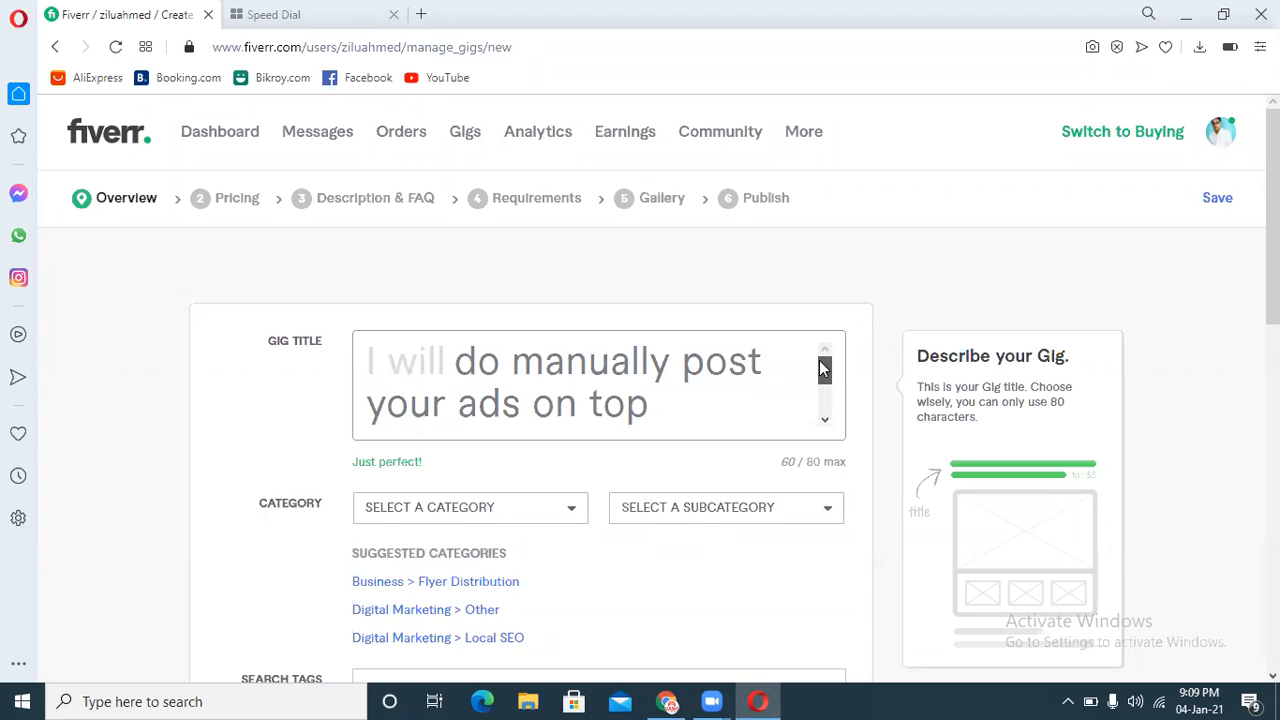
{"action": "left_click_drag", "start_coordinate": [822, 370], "coordinate": [813, 416]}
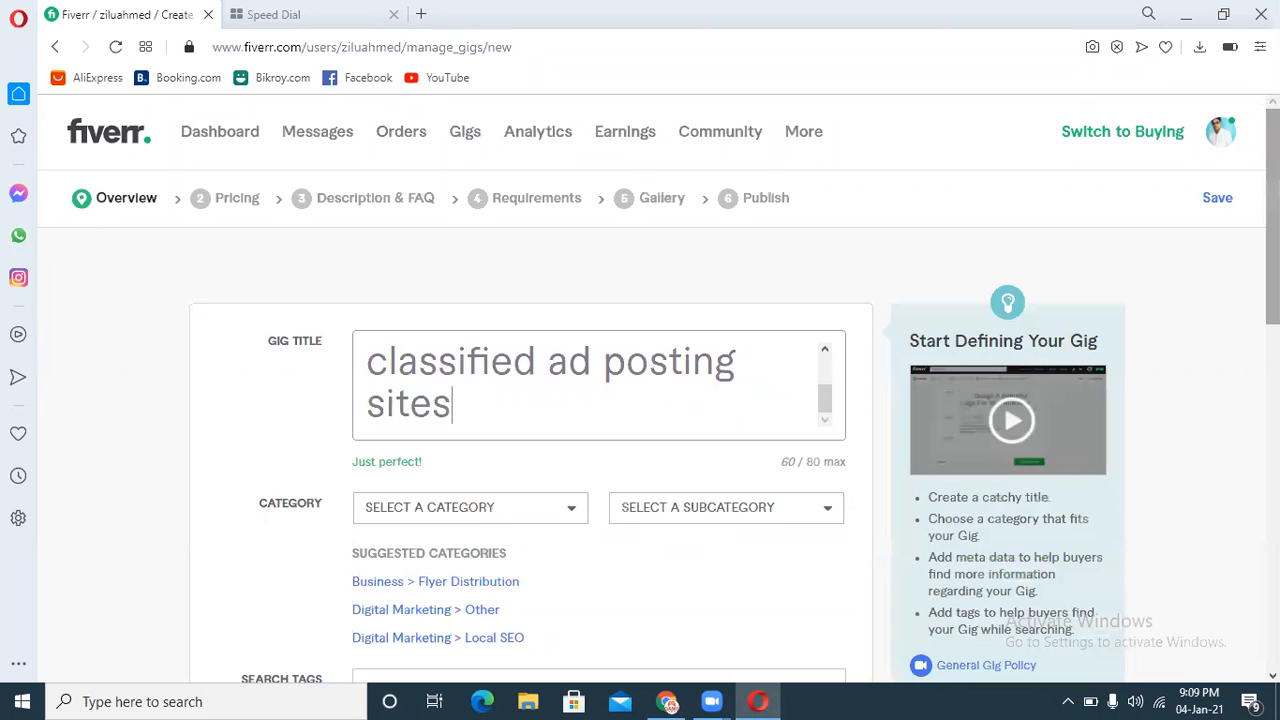
{"action": "scroll", "coordinate": [813, 416], "scroll_direction": "down", "scroll_amount": 3}
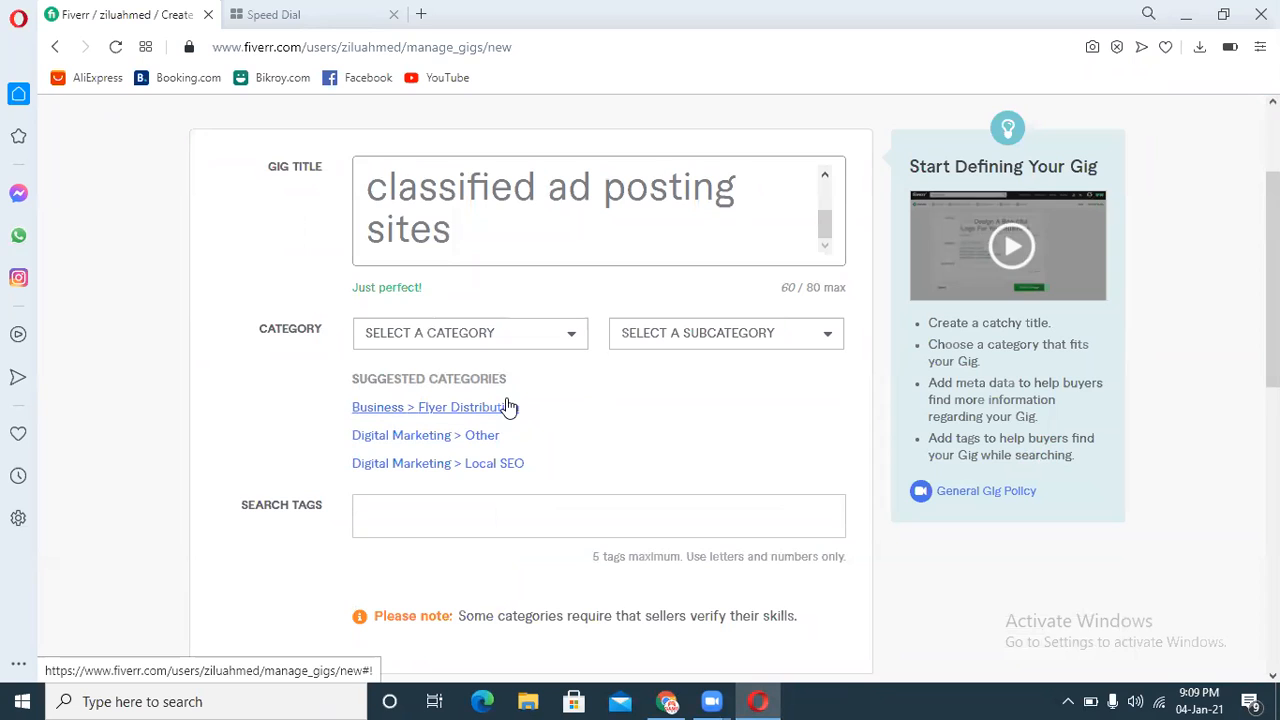
{"action": "left_click", "coordinate": [367, 410]}
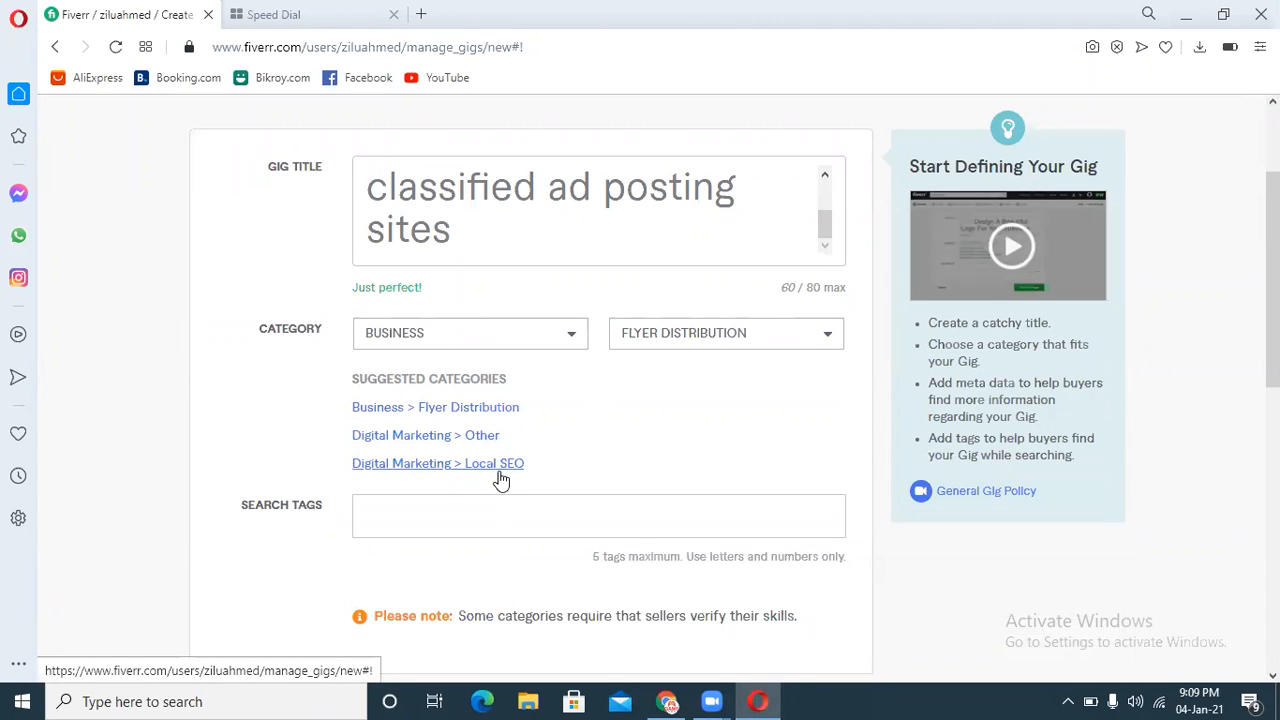
{"action": "scroll", "coordinate": [446, 389], "scroll_direction": "down", "scroll_amount": 2}
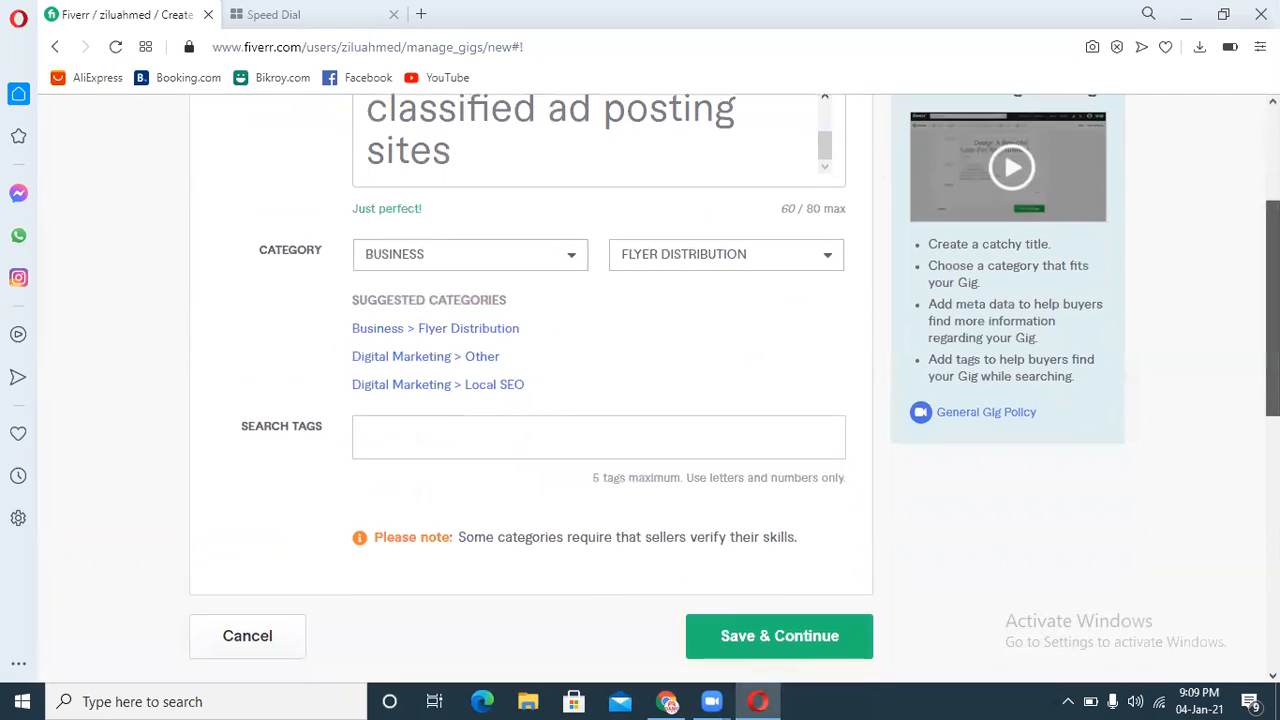
Step: Open the seller dashboard in a new browser tab and return to the gig editor tab
{"action": "left_click", "coordinate": [409, 431]}
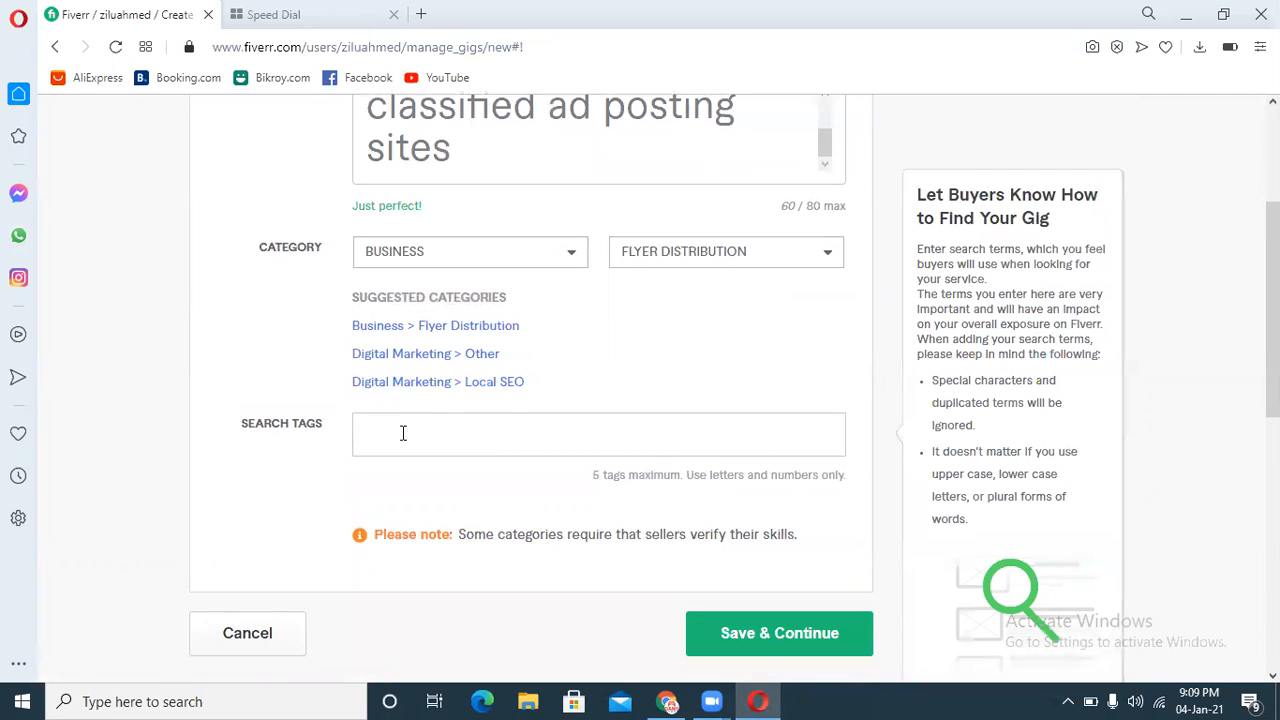
{"action": "left_click", "coordinate": [403, 432]}
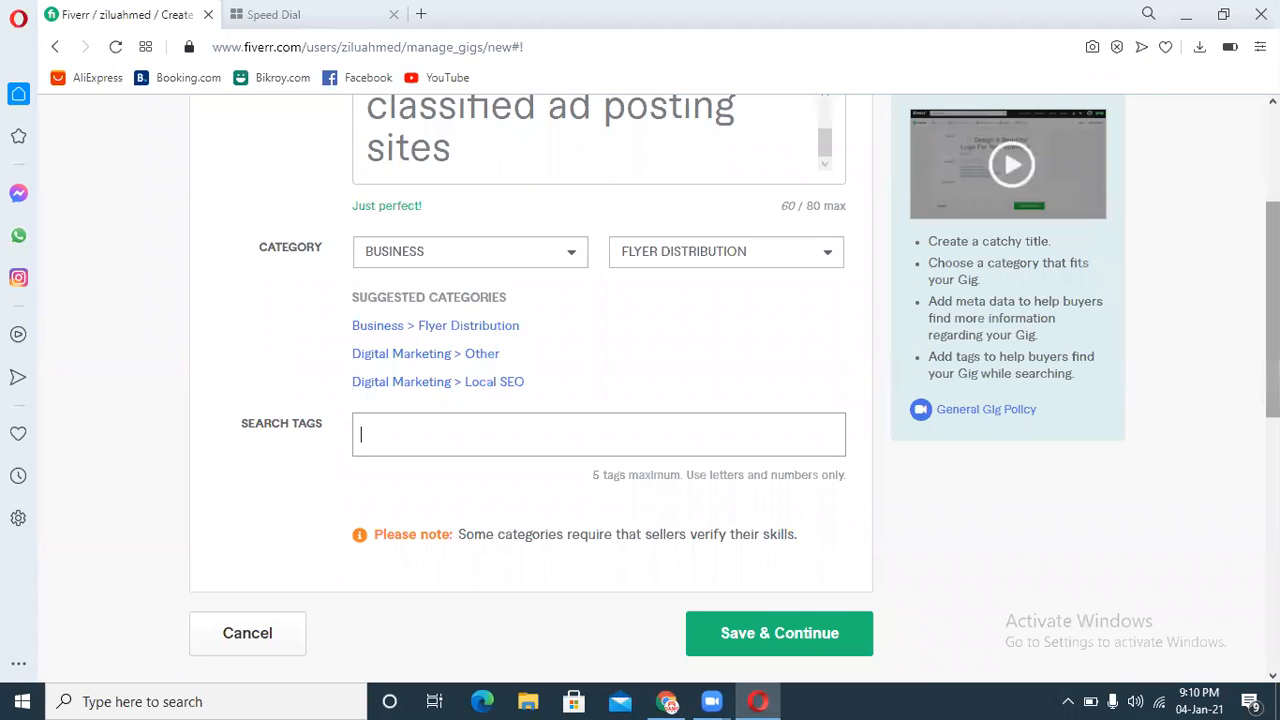
{"action": "scroll", "coordinate": [363, 218], "scroll_direction": "up", "scroll_amount": 3}
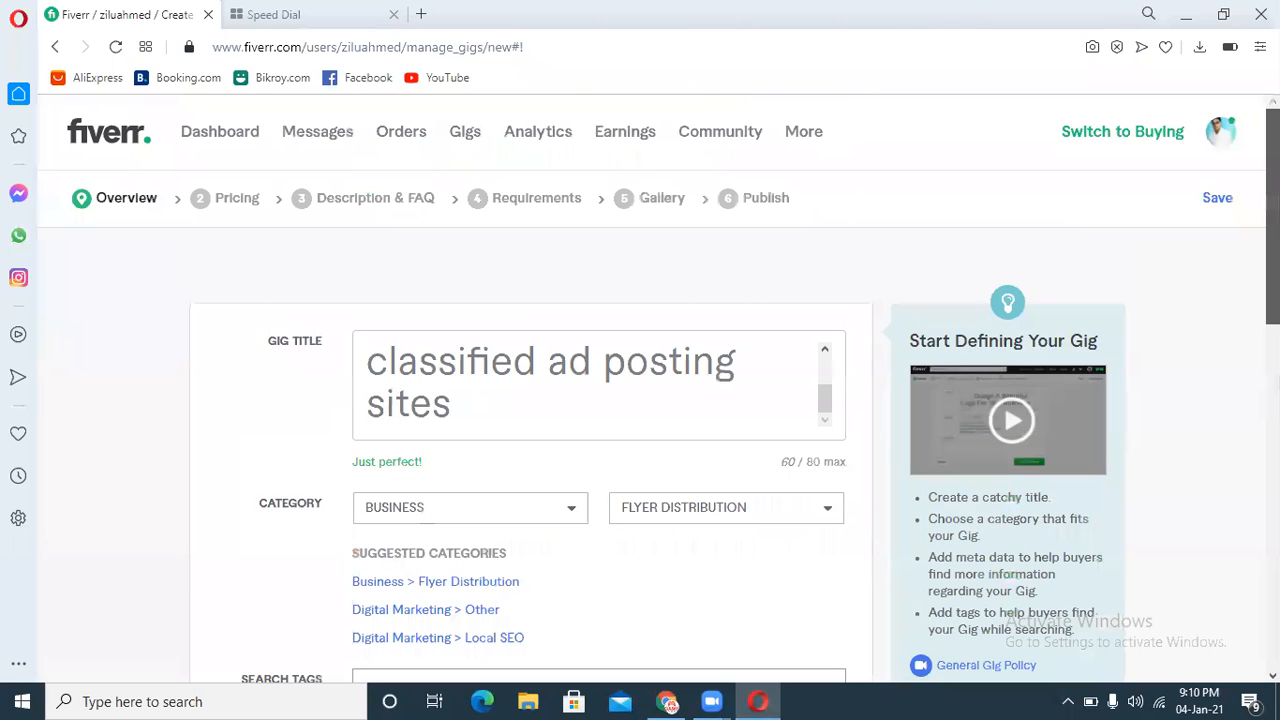
{"action": "right_click", "coordinate": [105, 140]}
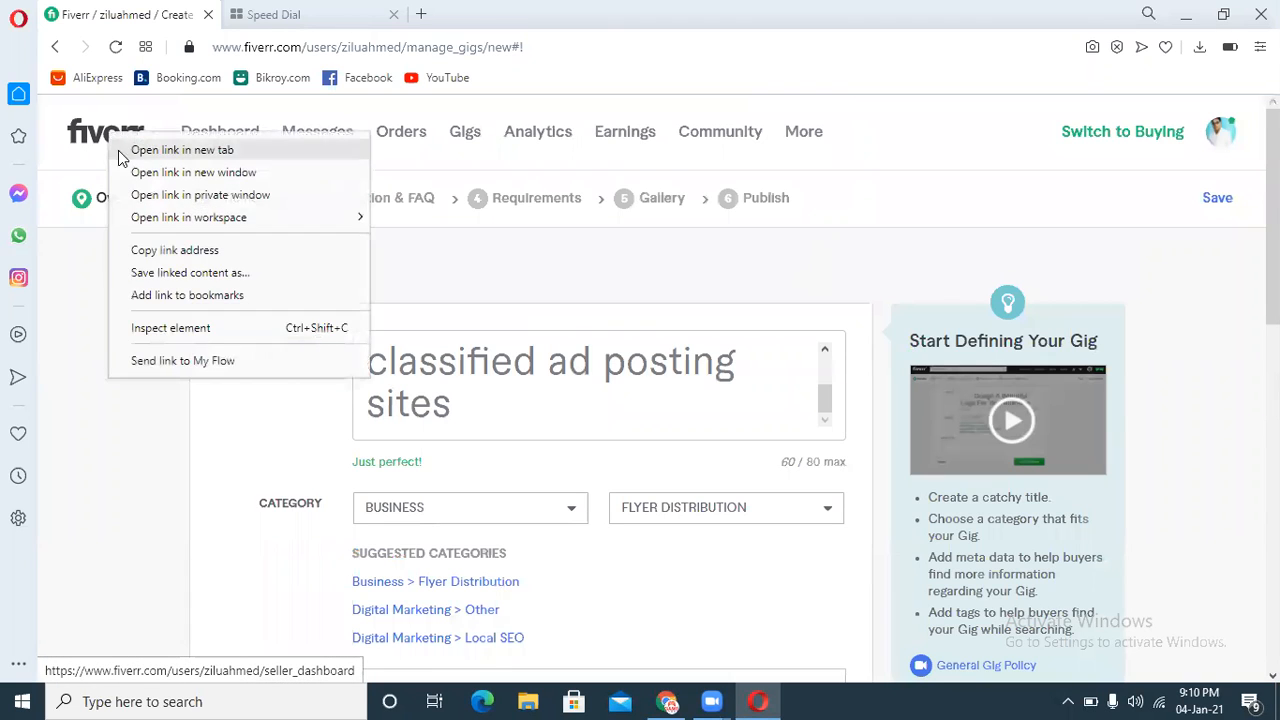
{"action": "left_click", "coordinate": [130, 152]}
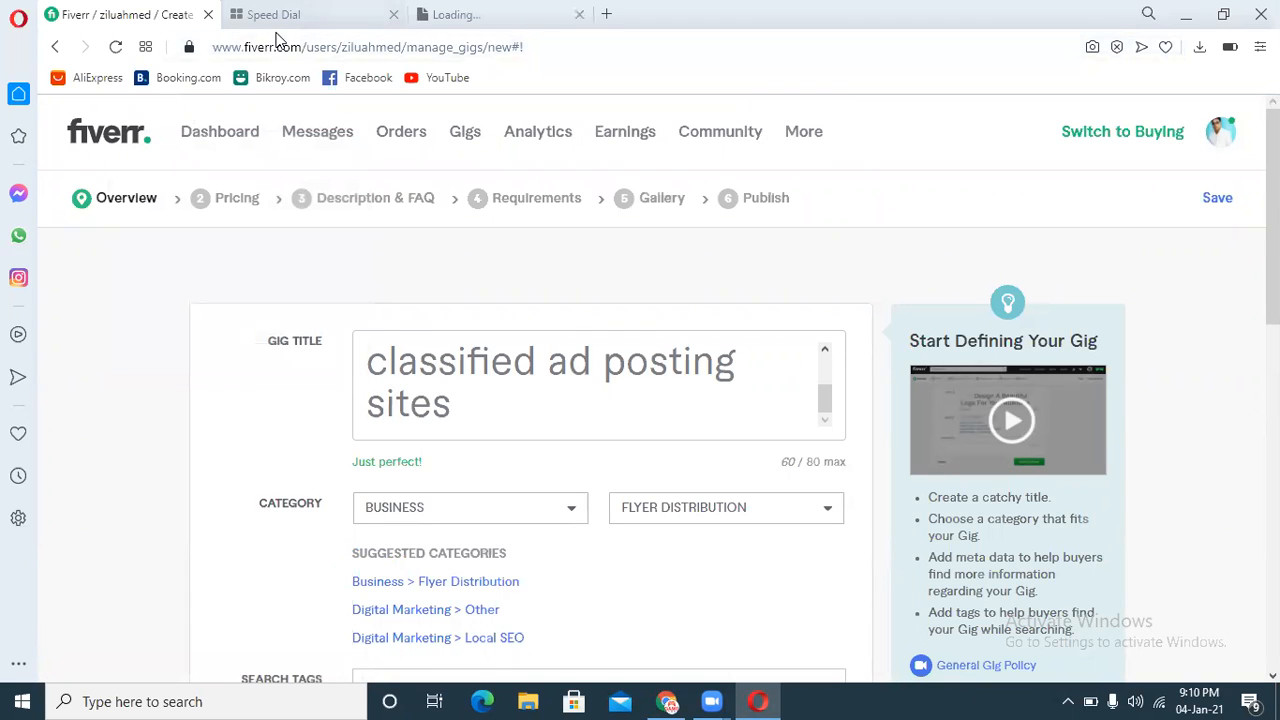
{"action": "left_click", "coordinate": [460, 14]}
{"action": "left_click", "coordinate": [115, 14]}
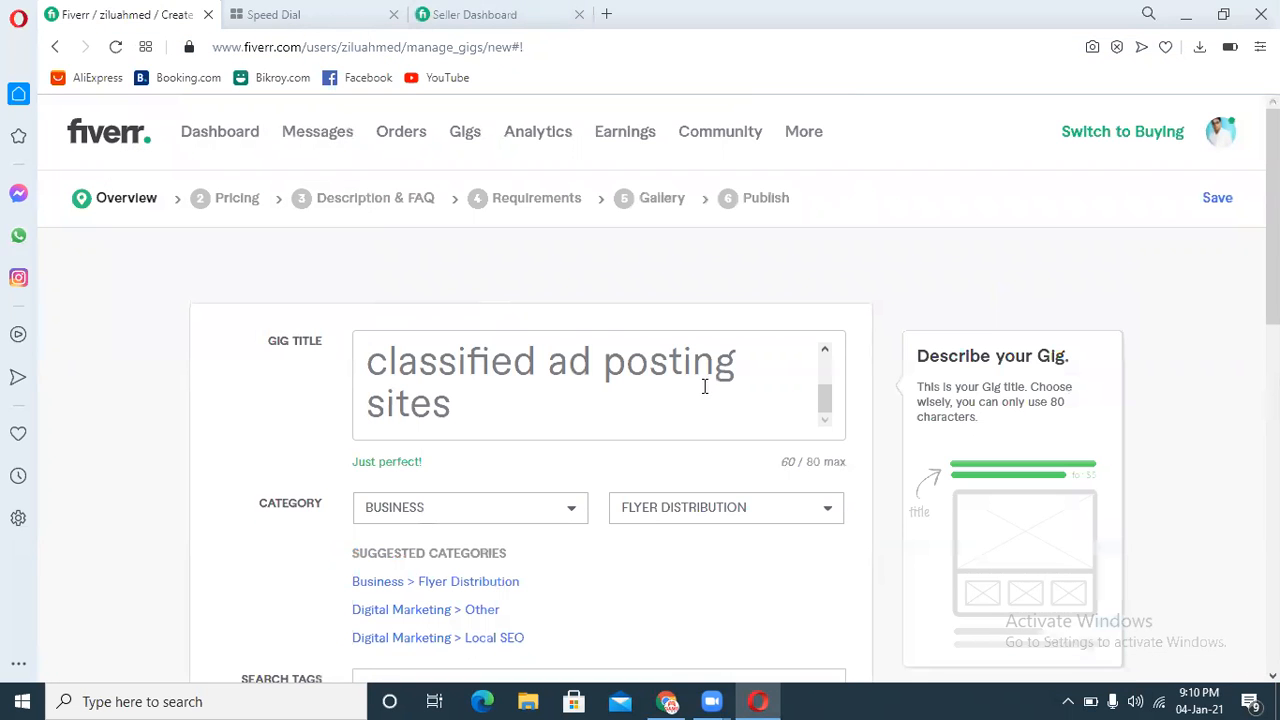
Step: Select the phrase "classified ad posting" in the gig title and copy it
{"action": "mouse_move", "coordinate": [829, 400]}
{"action": "left_mouse_down"}
{"action": "mouse_move", "coordinate": [846, 360]}
{"action": "mouse_move", "coordinate": [843, 396]}
{"action": "left_mouse_up"}
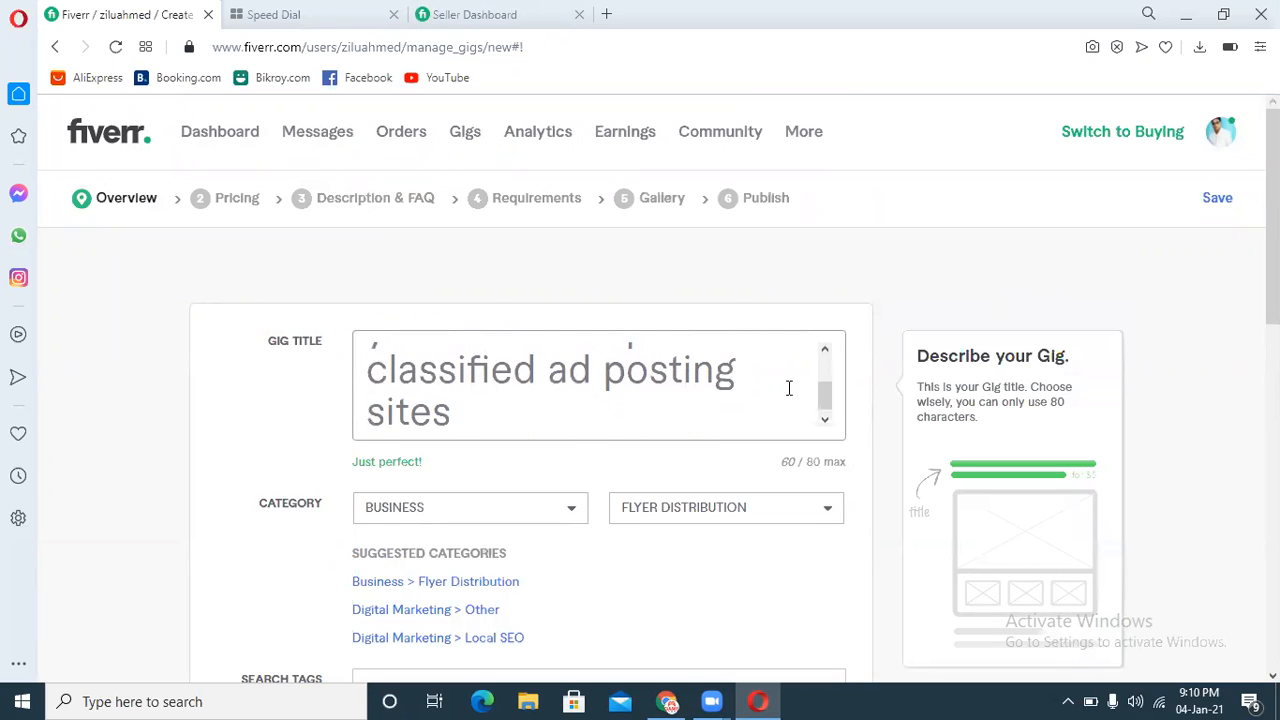
{"action": "left_click_drag", "start_coordinate": [740, 382], "coordinate": [369, 380]}
{"action": "key", "text": "ctrl+c"}
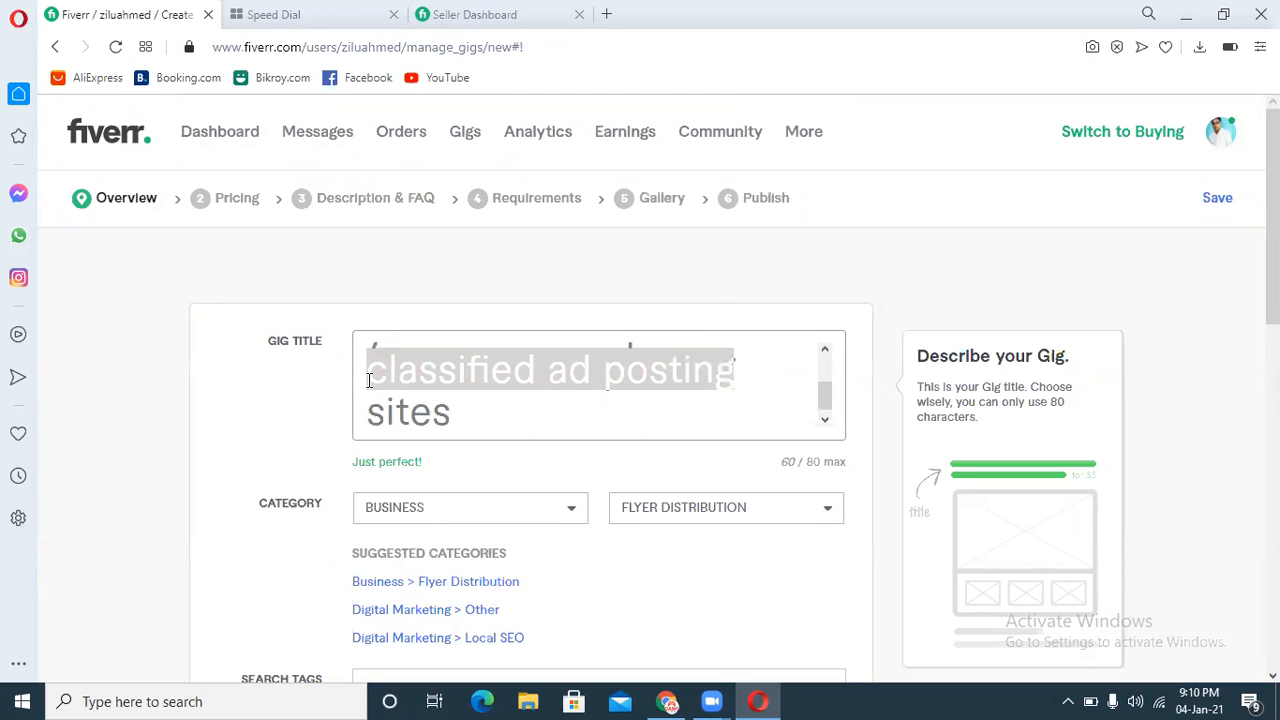
{"action": "right_click", "coordinate": [403, 373]}
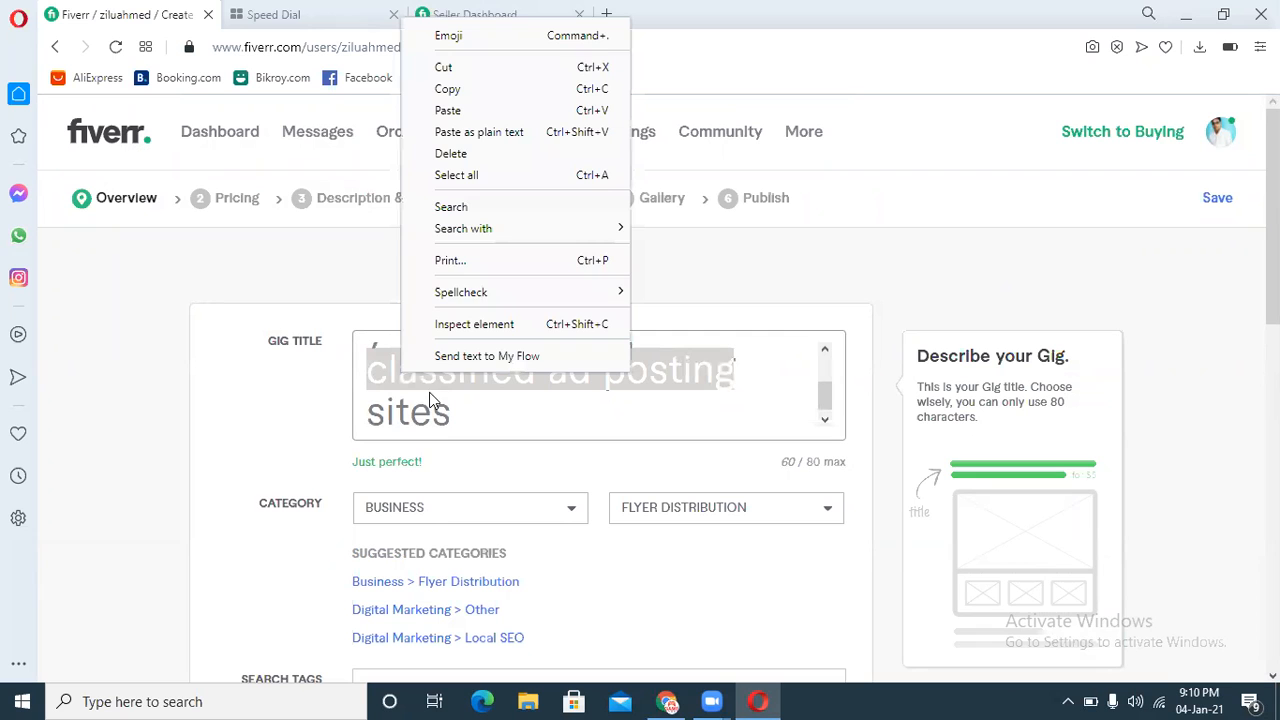
{"action": "left_click", "coordinate": [490, 89]}
Step: In the new tab, search Fiverr services for "classified ad posting"
{"action": "left_click", "coordinate": [495, 14]}
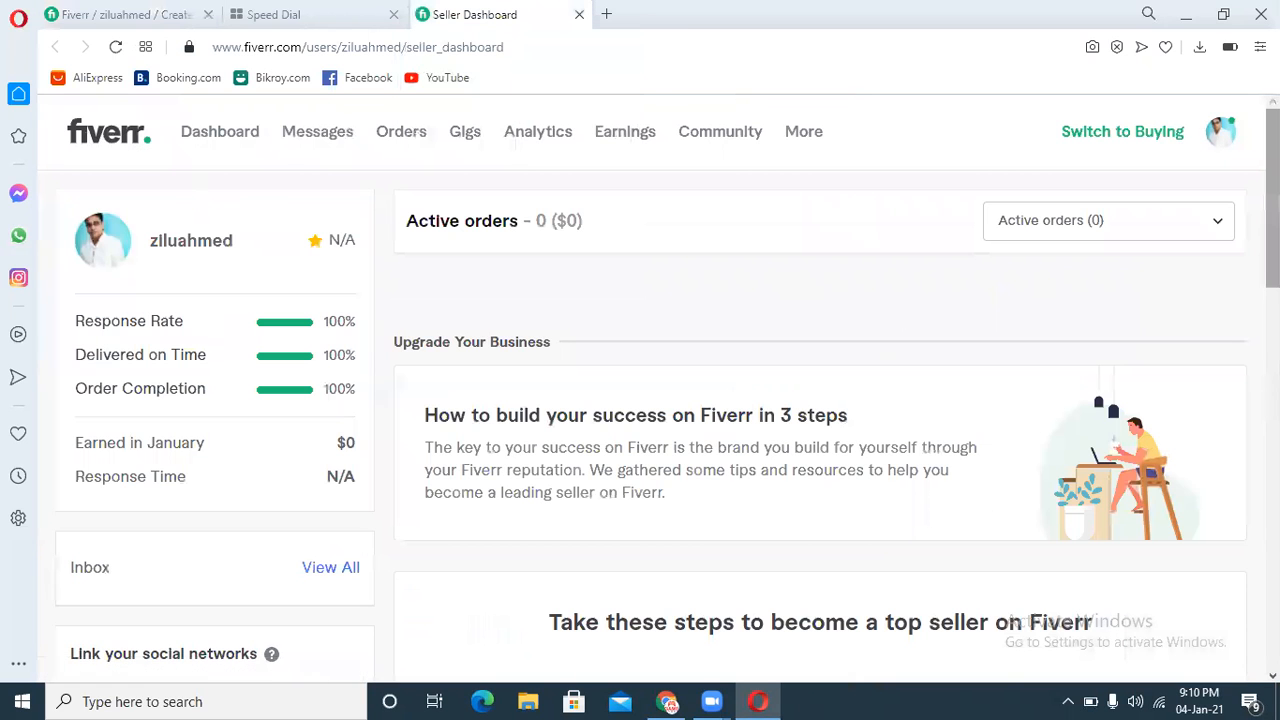
{"action": "scroll", "coordinate": [193, 302], "scroll_direction": "down", "scroll_amount": 1}
{"action": "scroll", "coordinate": [669, 385], "scroll_direction": "down", "scroll_amount": 5}
{"action": "scroll", "coordinate": [669, 385], "scroll_direction": "up", "scroll_amount": 7}
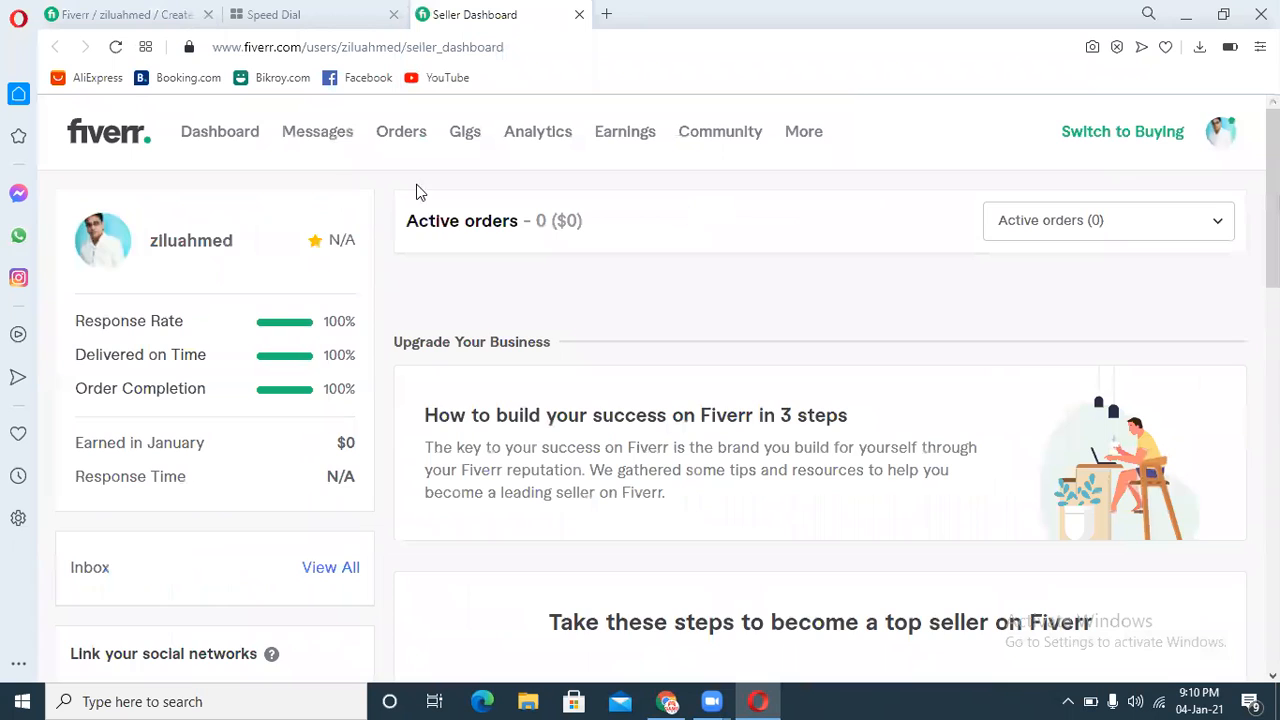
{"action": "scroll", "coordinate": [197, 414], "scroll_direction": "down", "scroll_amount": 12}
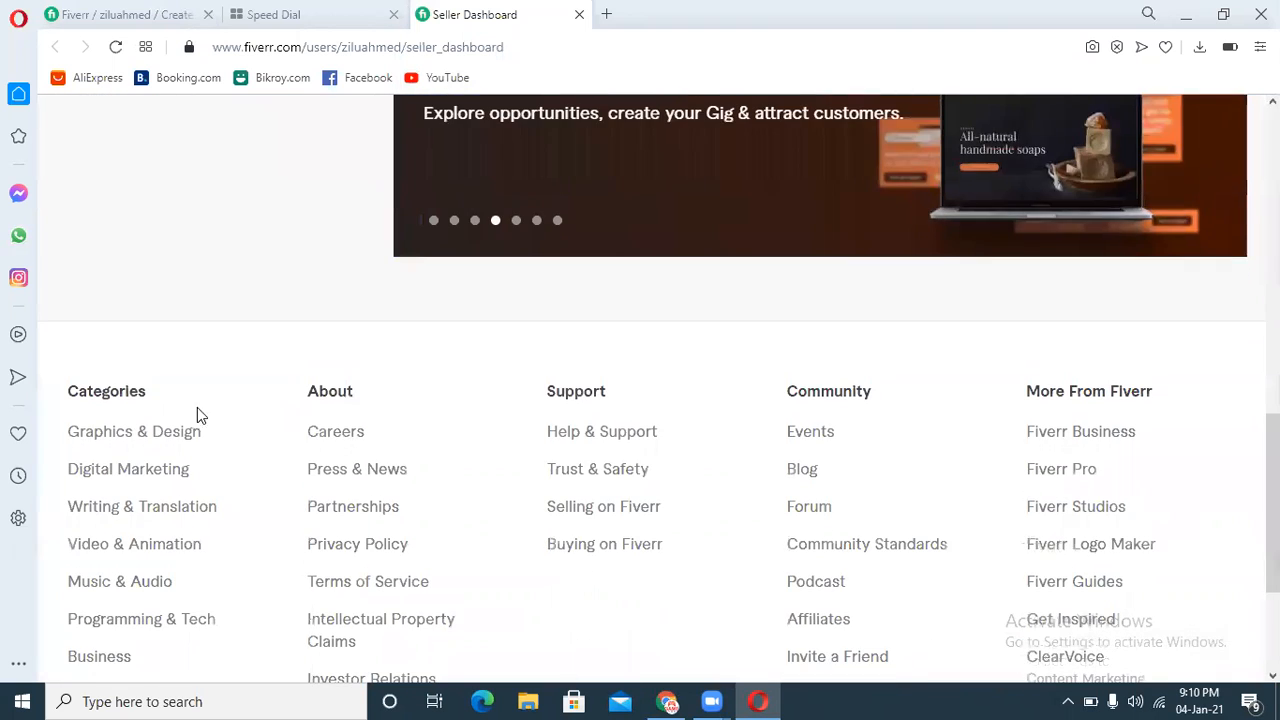
{"action": "left_click", "coordinate": [163, 440]}
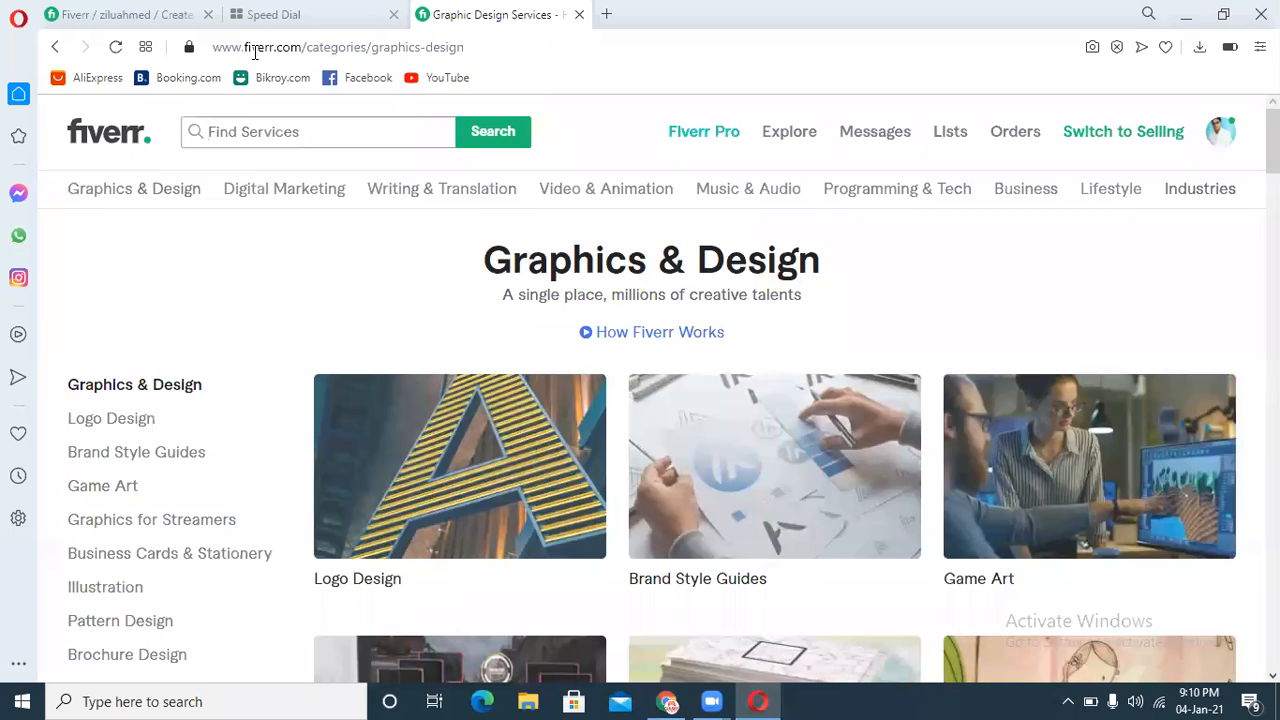
{"action": "key", "text": "ctrl+v"}
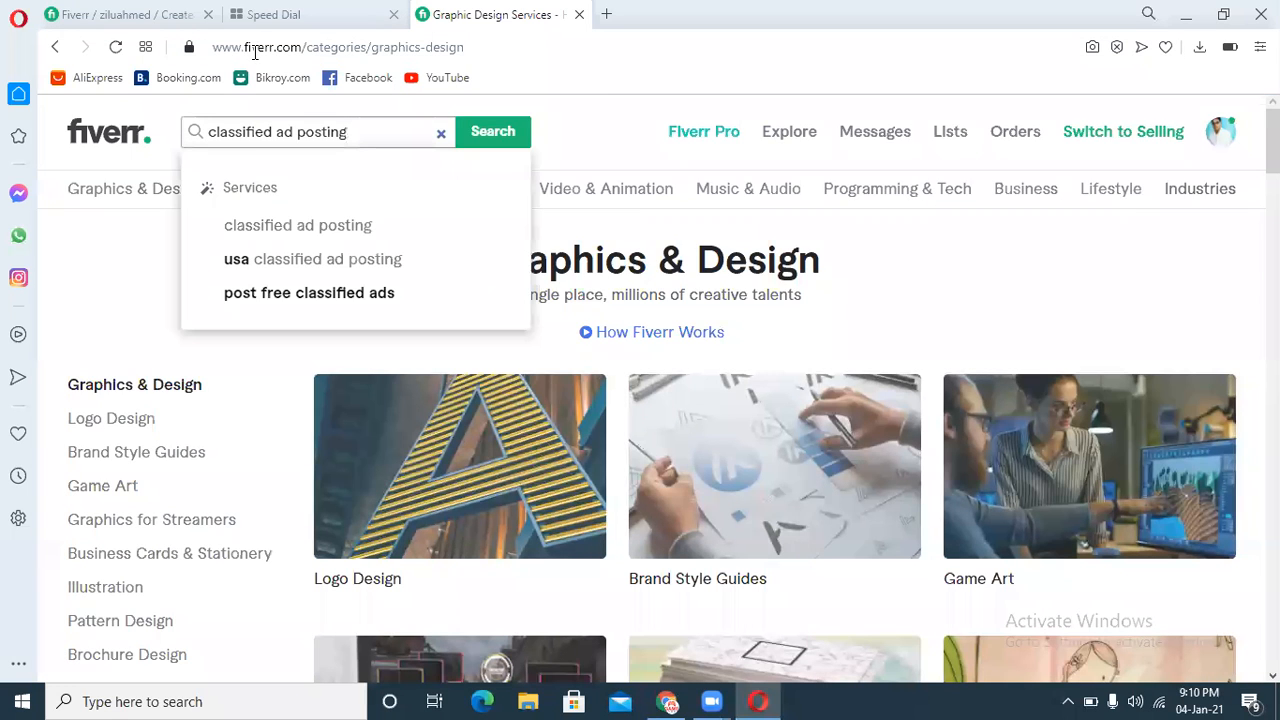
{"action": "left_click", "coordinate": [491, 131]}
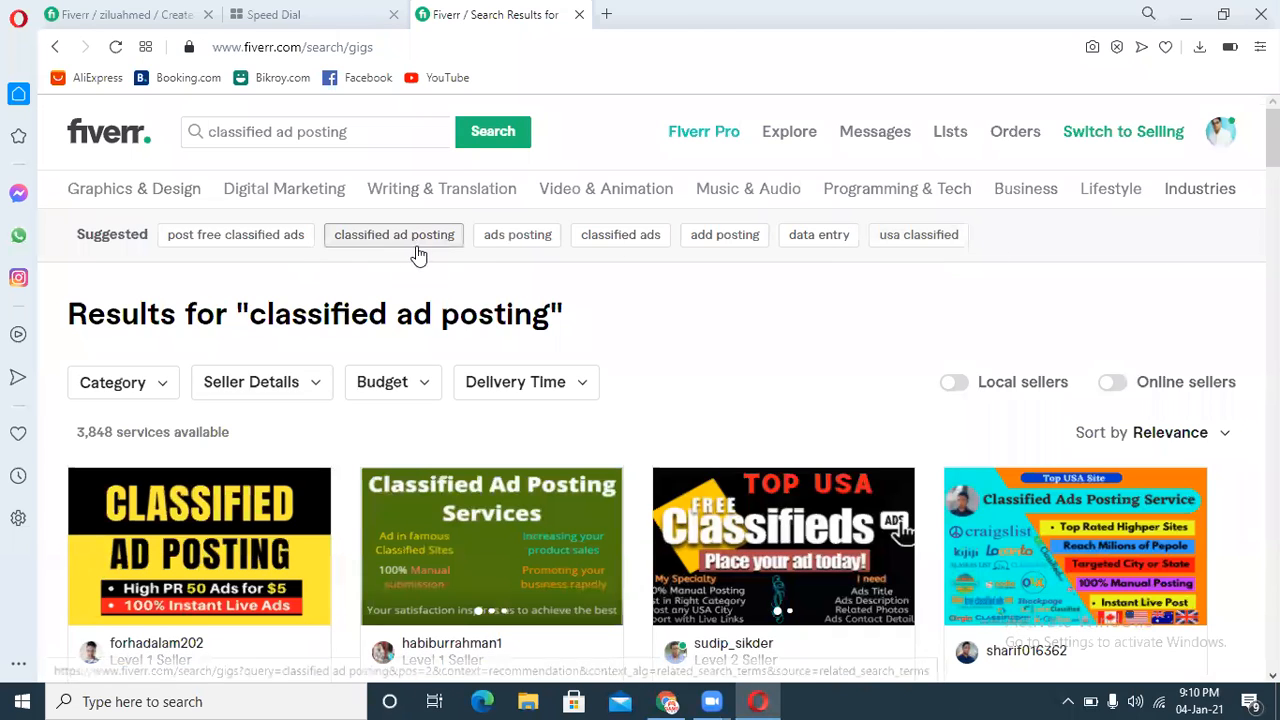
Step: Add "classified ad posting" as the first search tag of the gig
{"action": "left_click_drag", "start_coordinate": [458, 238], "coordinate": [337, 248]}
{"action": "key", "text": "ctrl+c"}
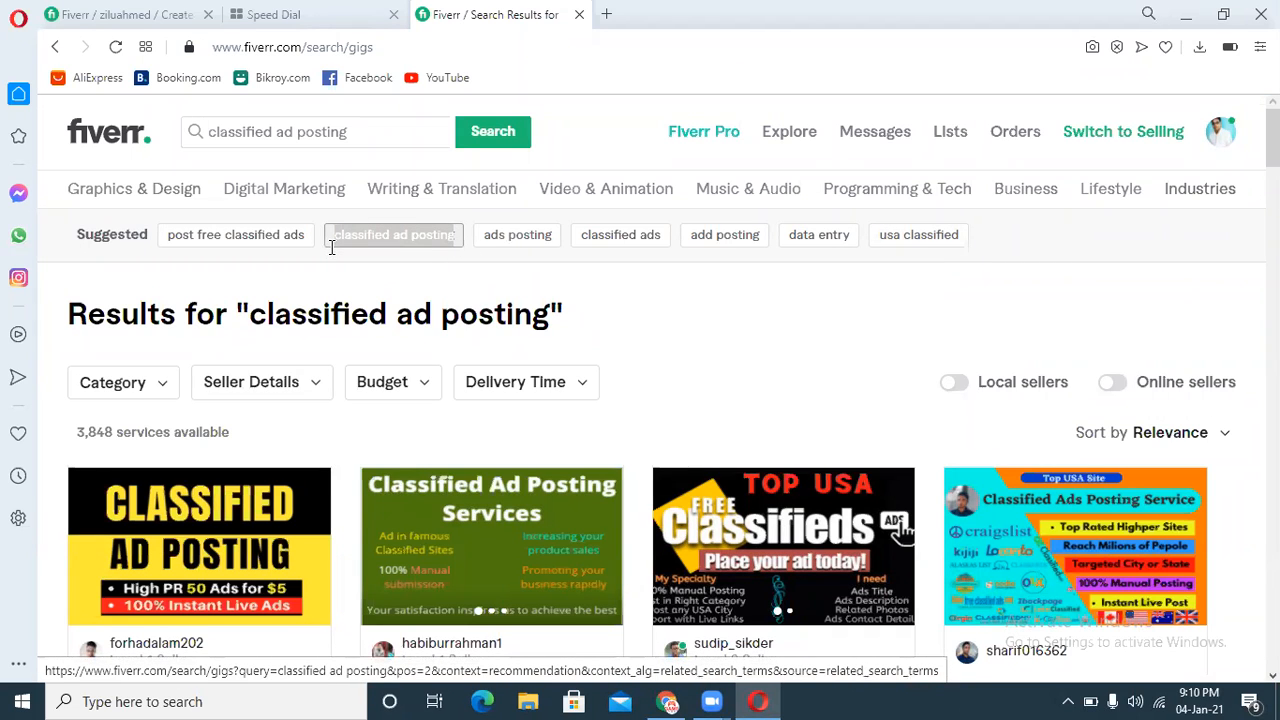
{"action": "left_click", "coordinate": [135, 12]}
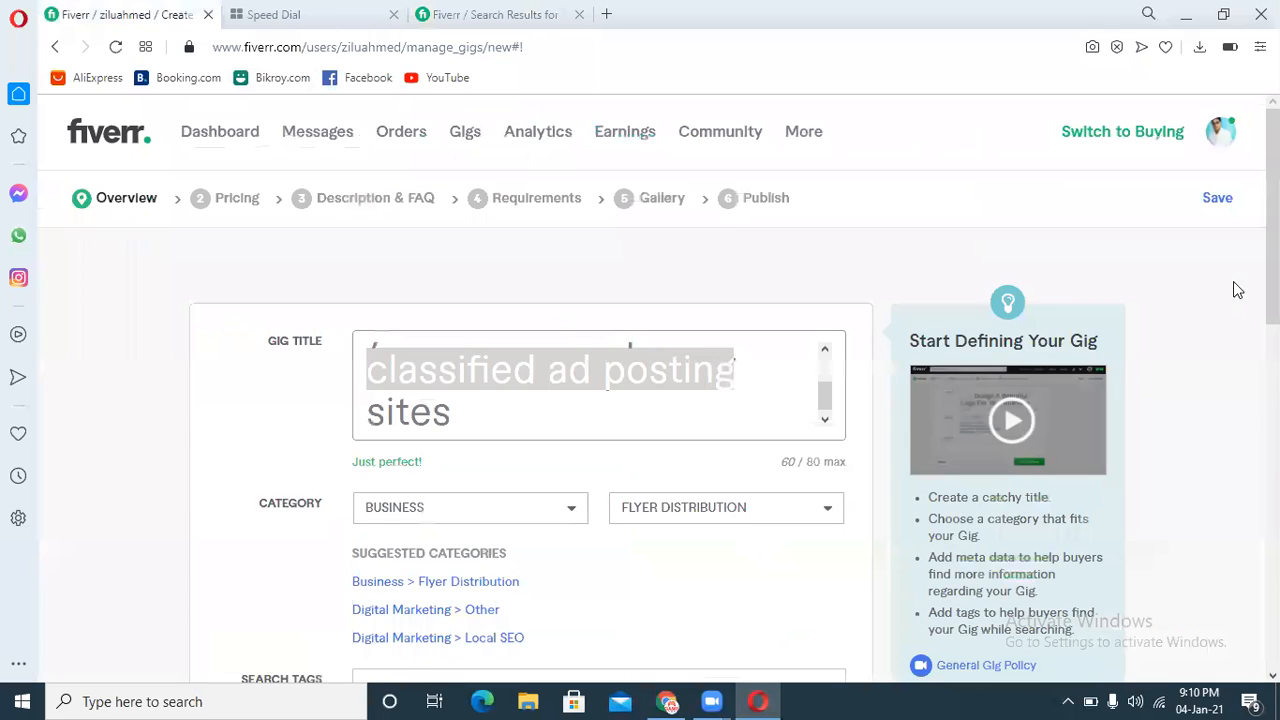
{"action": "scroll", "coordinate": [1238, 290], "scroll_direction": "down", "scroll_amount": 3}
{"action": "left_click", "coordinate": [493, 354]}
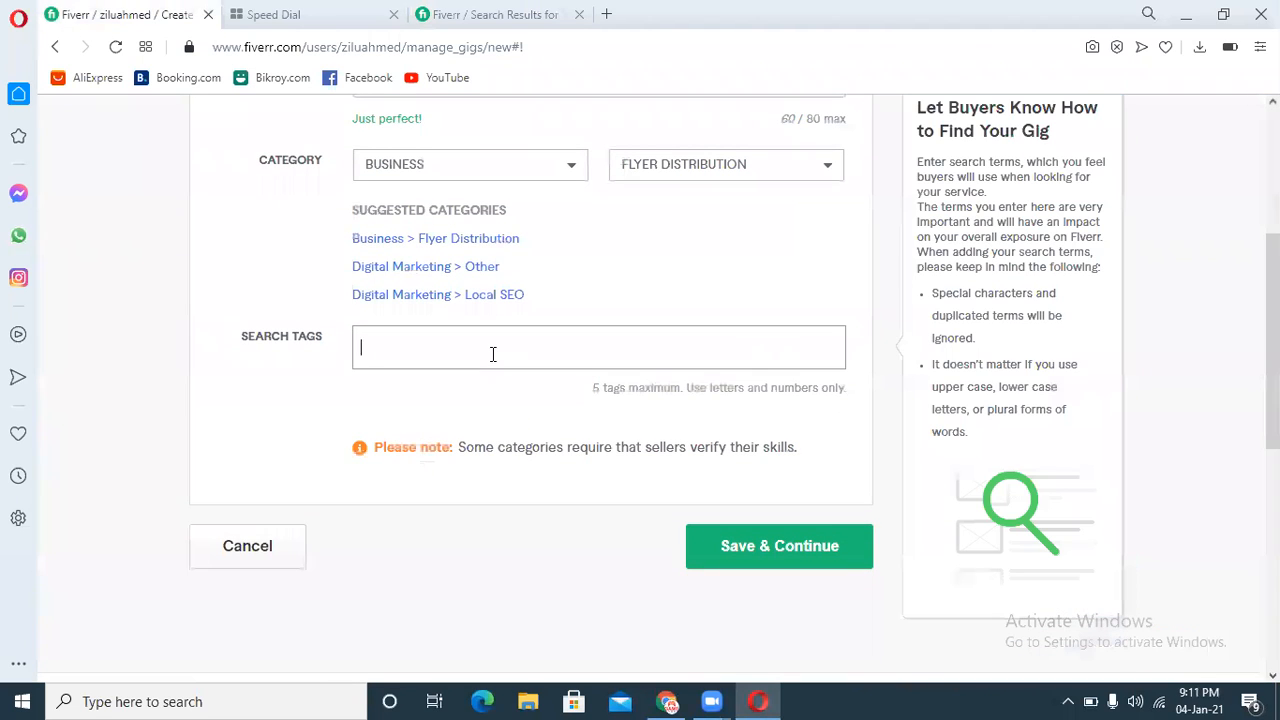
{"action": "key", "text": "ctrl+v"}
{"action": "key", "text": "Return"}
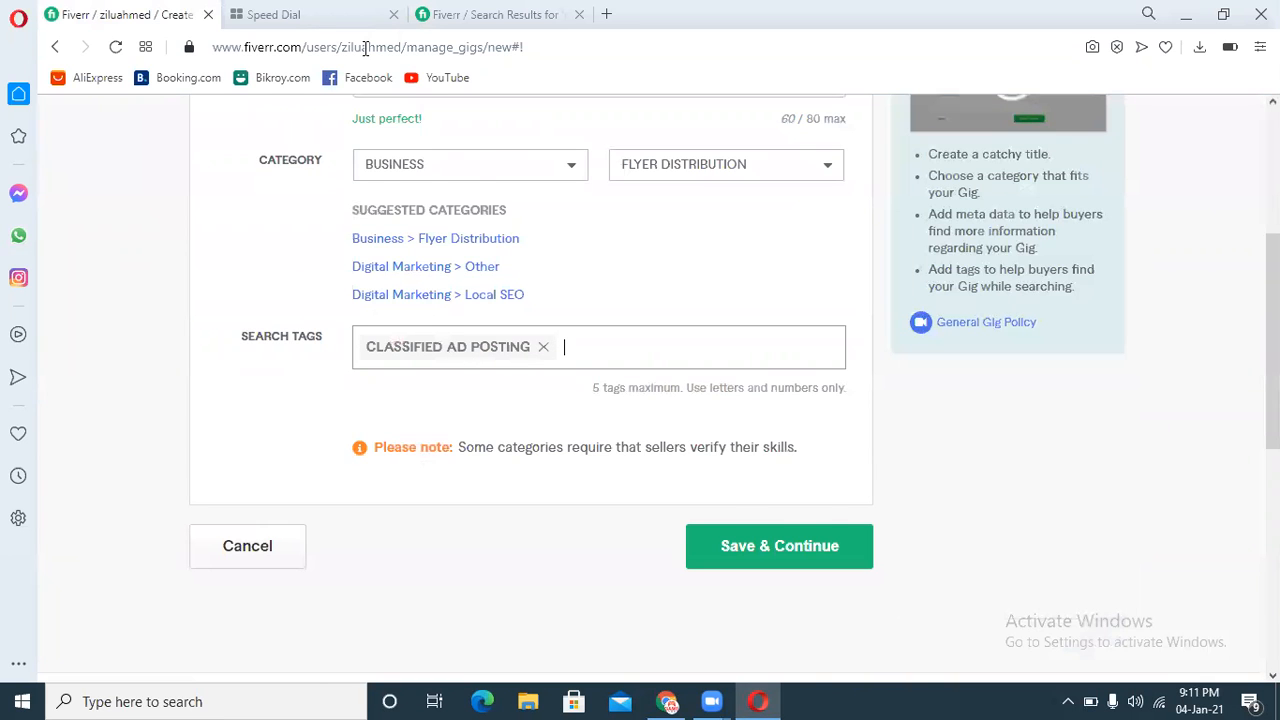
Step: Copy the suggested term "ads posting" from the search results and add it as a search tag
{"action": "left_click", "coordinate": [466, 12]}
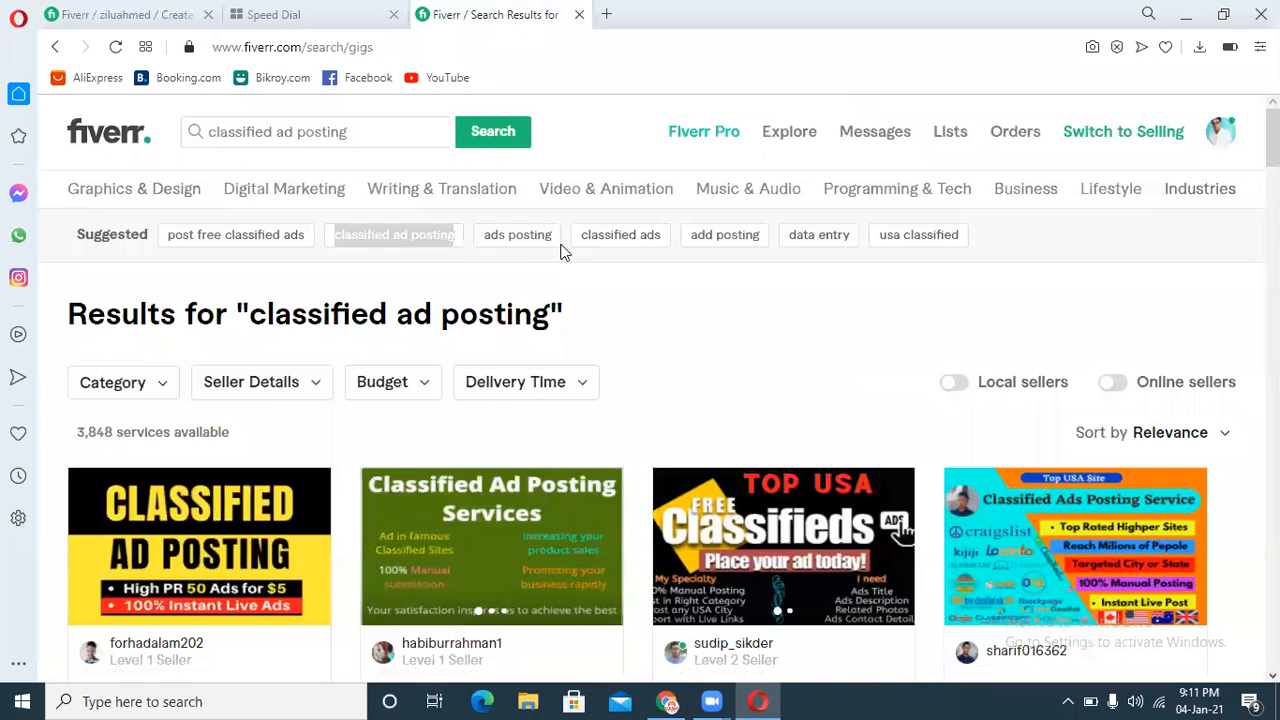
{"action": "left_click_drag", "start_coordinate": [562, 245], "coordinate": [480, 250]}
{"action": "key", "text": "ctrl+c"}
{"action": "left_click", "coordinate": [114, 14]}
{"action": "key", "text": "ctrl+v"}
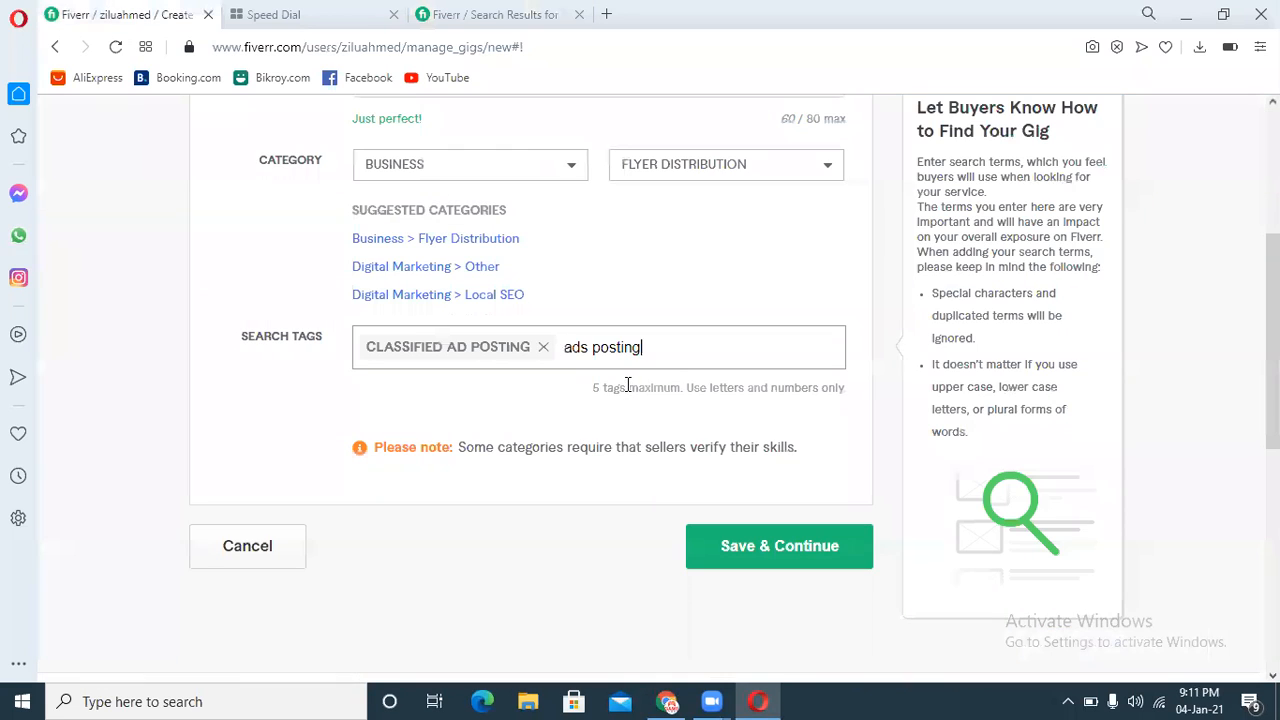
{"action": "key", "text": "Return"}
Step: Copy the suggested term "classified ads" and add it as the third search tag
{"action": "left_click", "coordinate": [537, 12]}
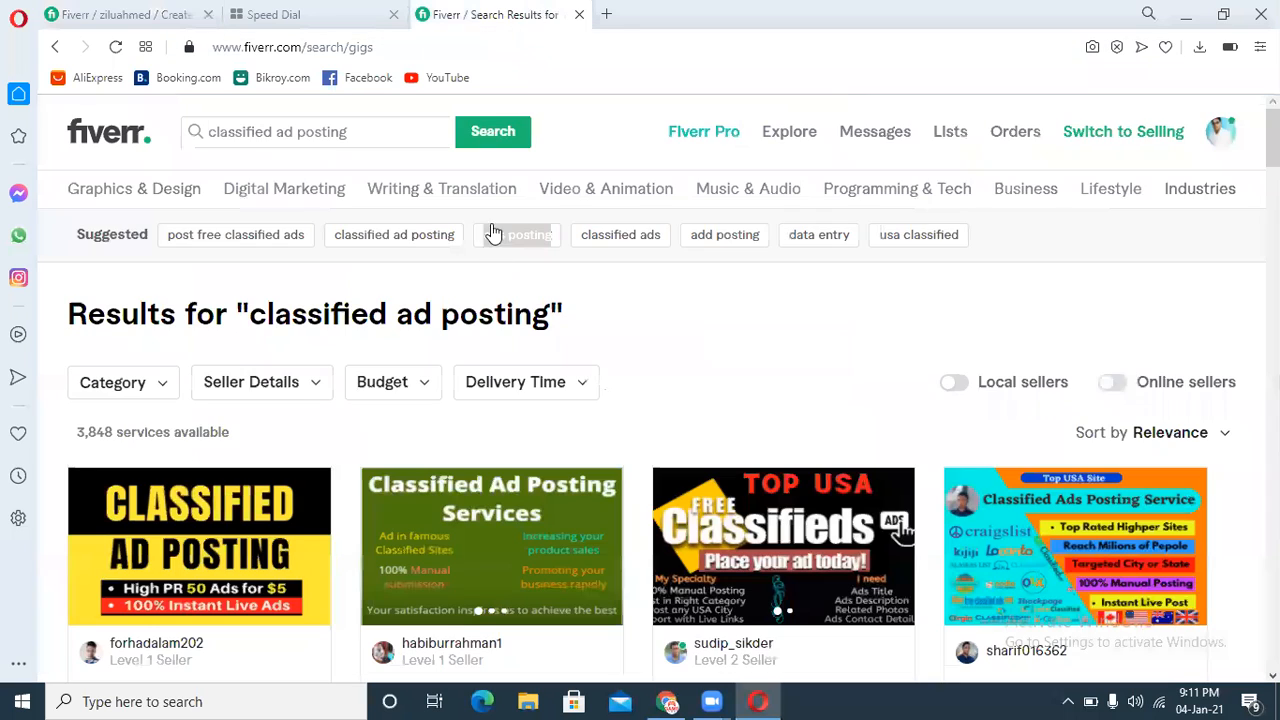
{"action": "left_click_drag", "start_coordinate": [669, 254], "coordinate": [571, 246]}
{"action": "key", "text": "ctrl+c"}
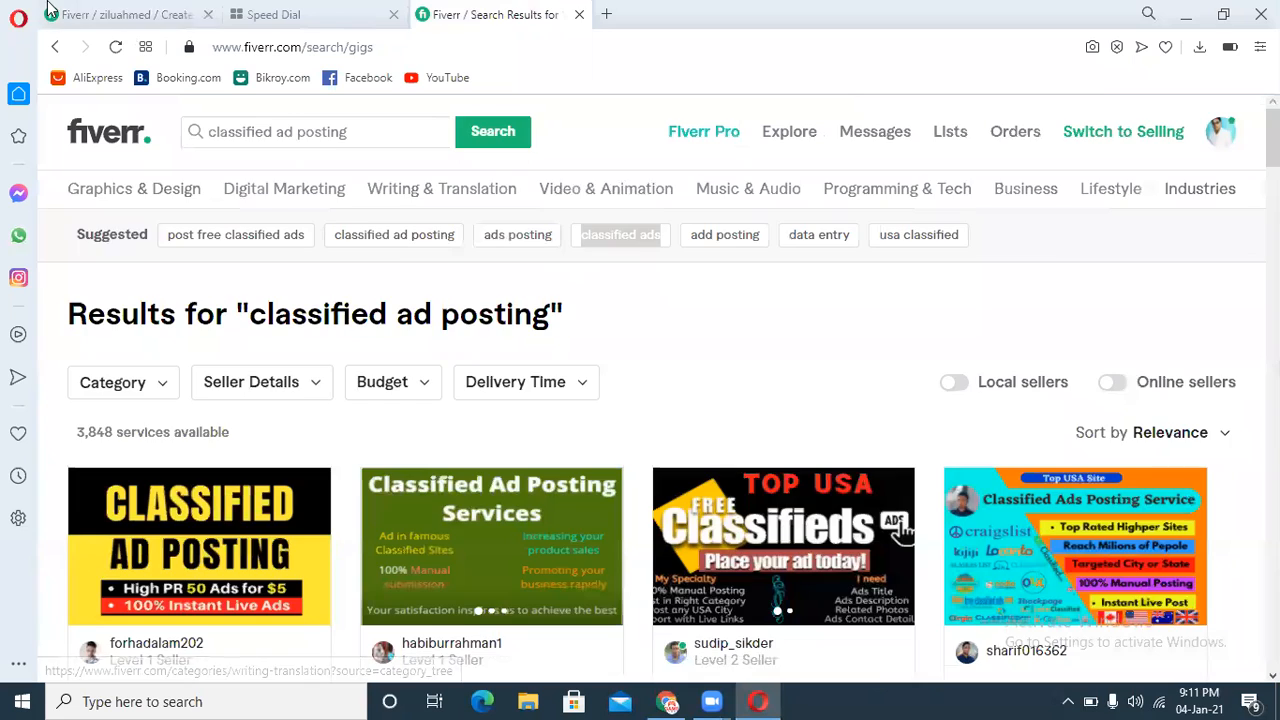
{"action": "left_click", "coordinate": [114, 14]}
{"action": "left_click", "coordinate": [467, 366]}
{"action": "key", "text": "ctrl+v"}
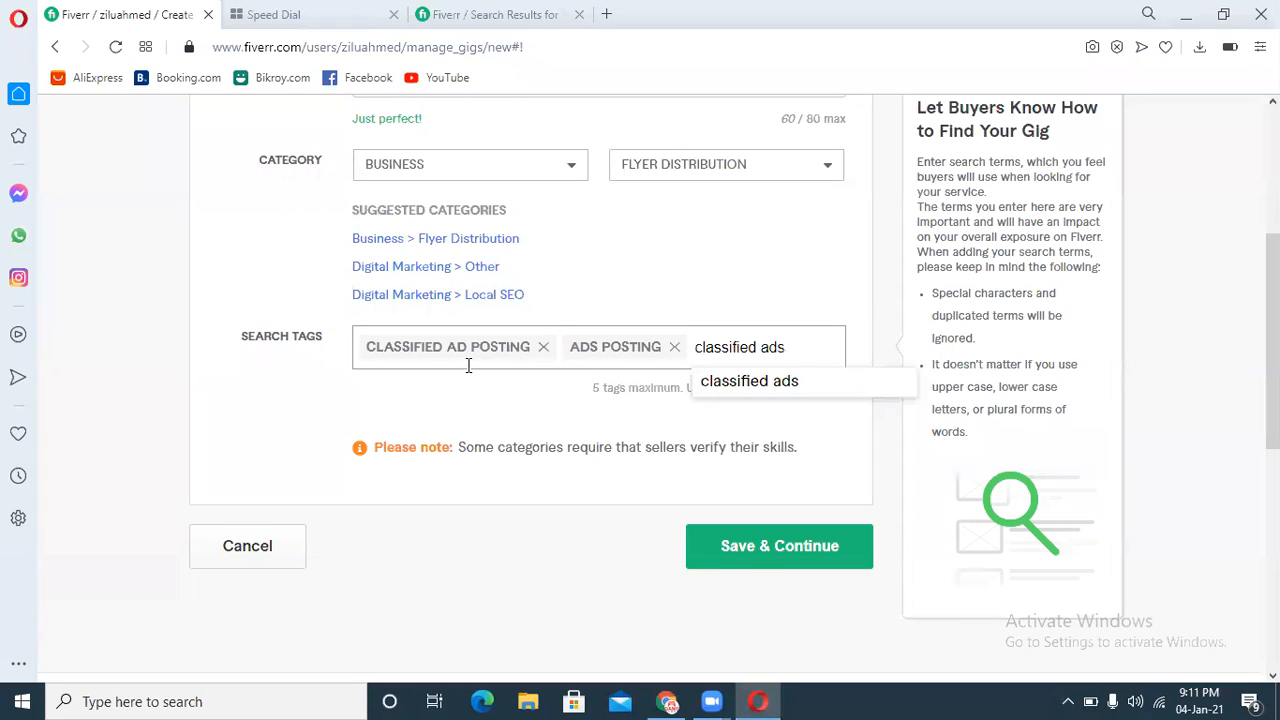
{"action": "key", "text": "Return"}
Step: Copy the suggested term "usa classified" and add it as the fourth search tag
{"action": "left_click", "coordinate": [480, 14]}
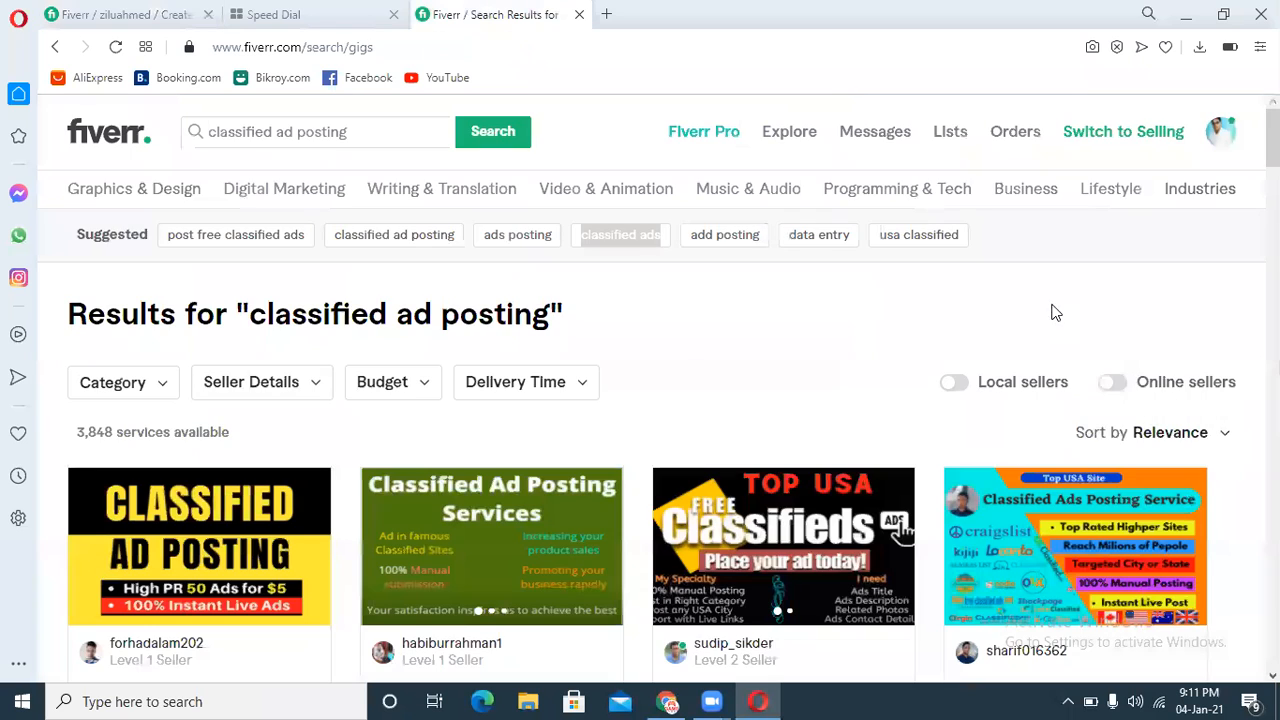
{"action": "left_click_drag", "start_coordinate": [985, 252], "coordinate": [881, 249]}
{"action": "key", "text": "ctrl+c"}
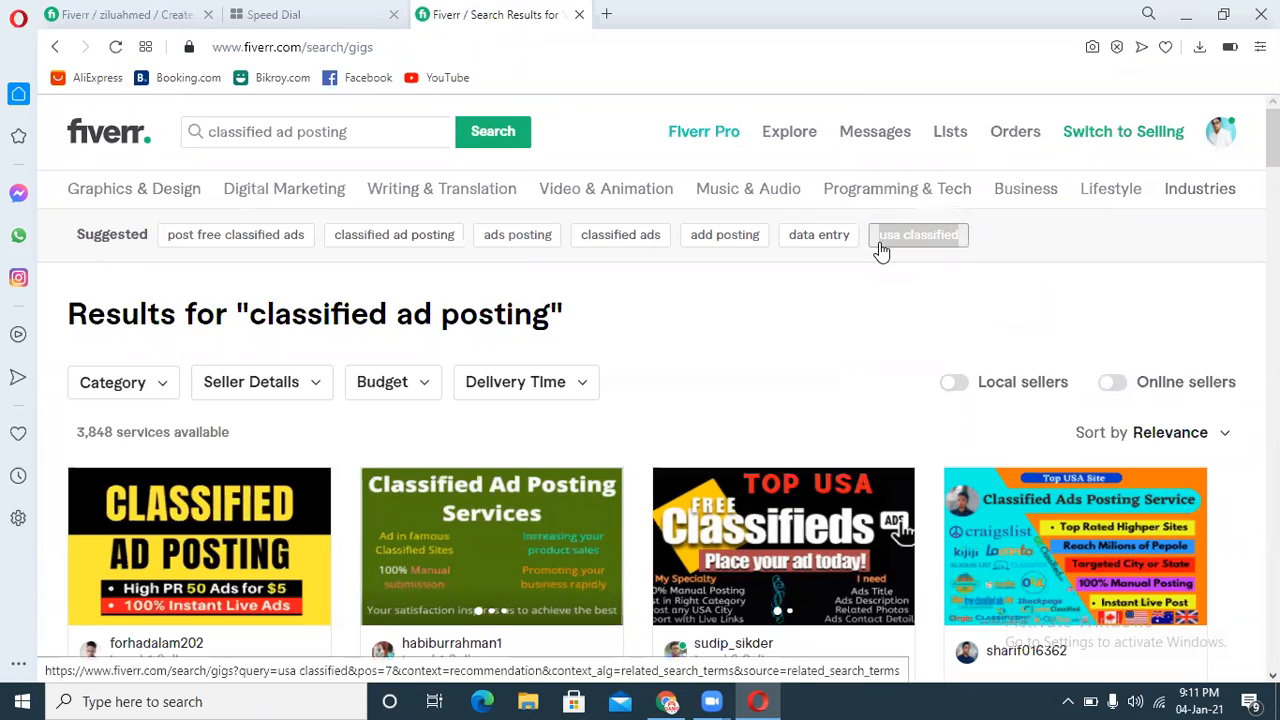
{"action": "left_click", "coordinate": [120, 14]}
{"action": "key", "text": "ctrl+v"}
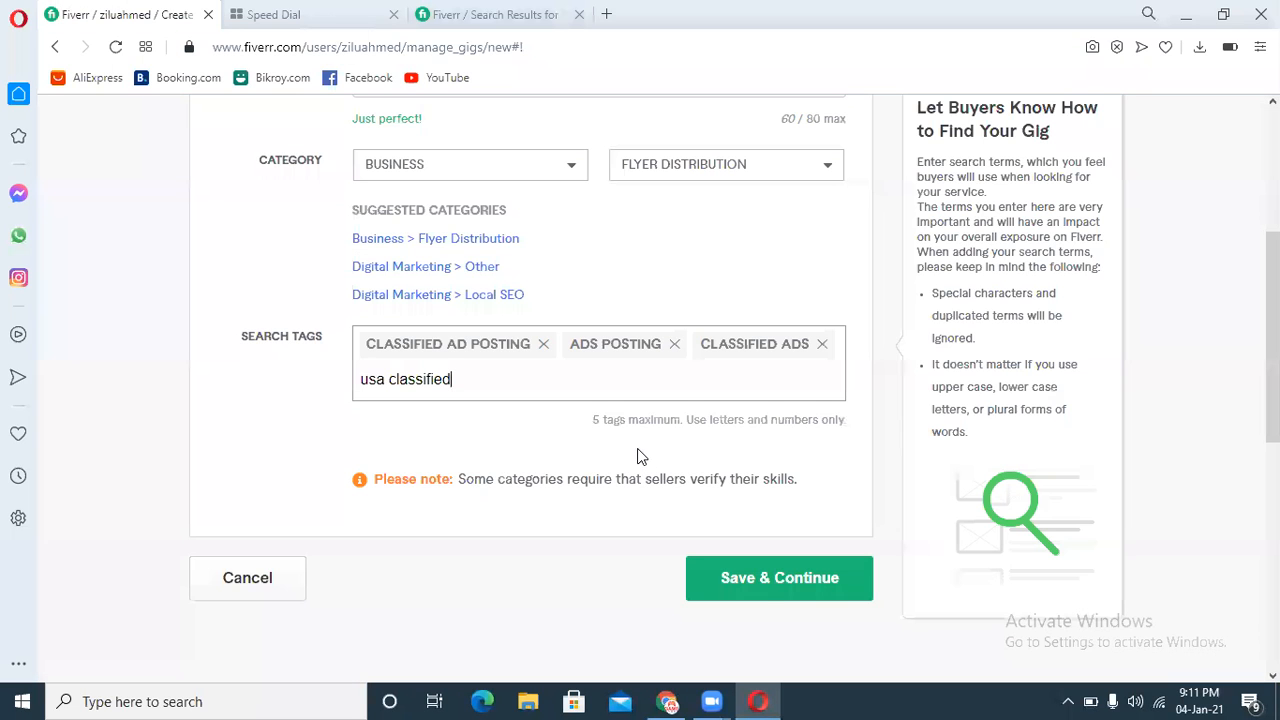
{"action": "key", "text": "Return"}
{"action": "left_click", "coordinate": [577, 518]}
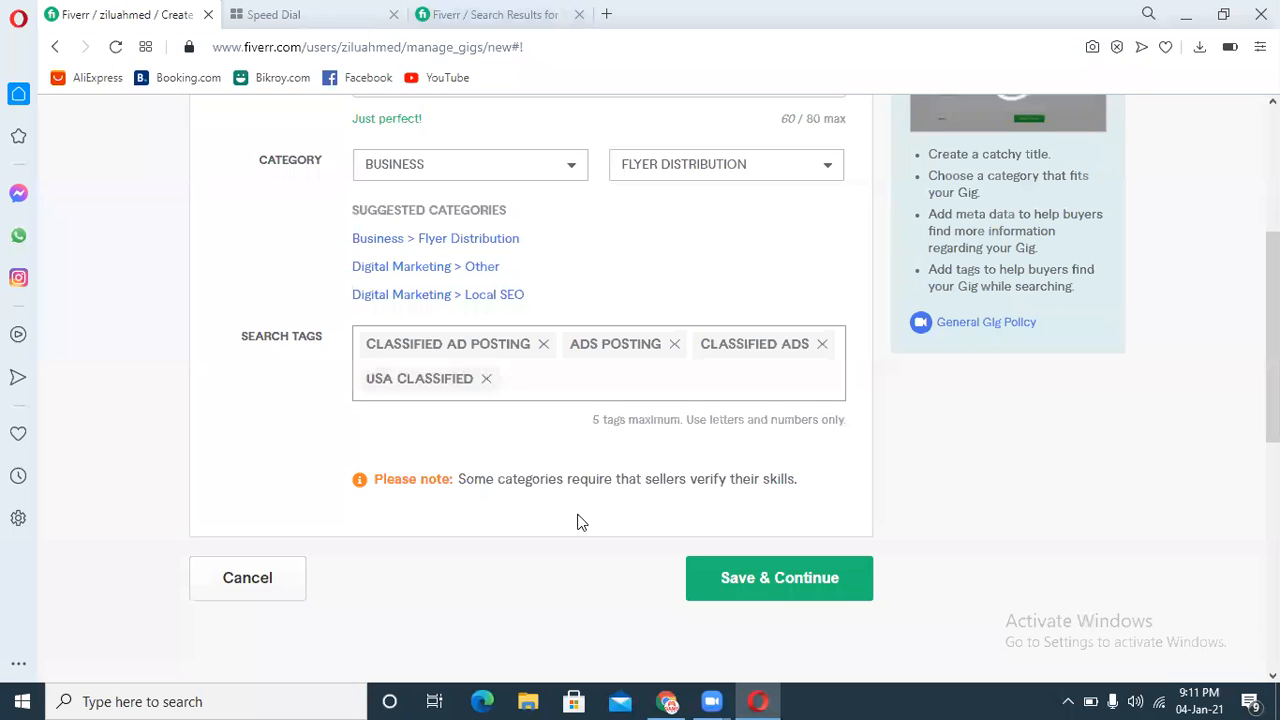
Step: Copy the suggested term "add posting" and add it as a fifth search tag
{"action": "left_click", "coordinate": [463, 12]}
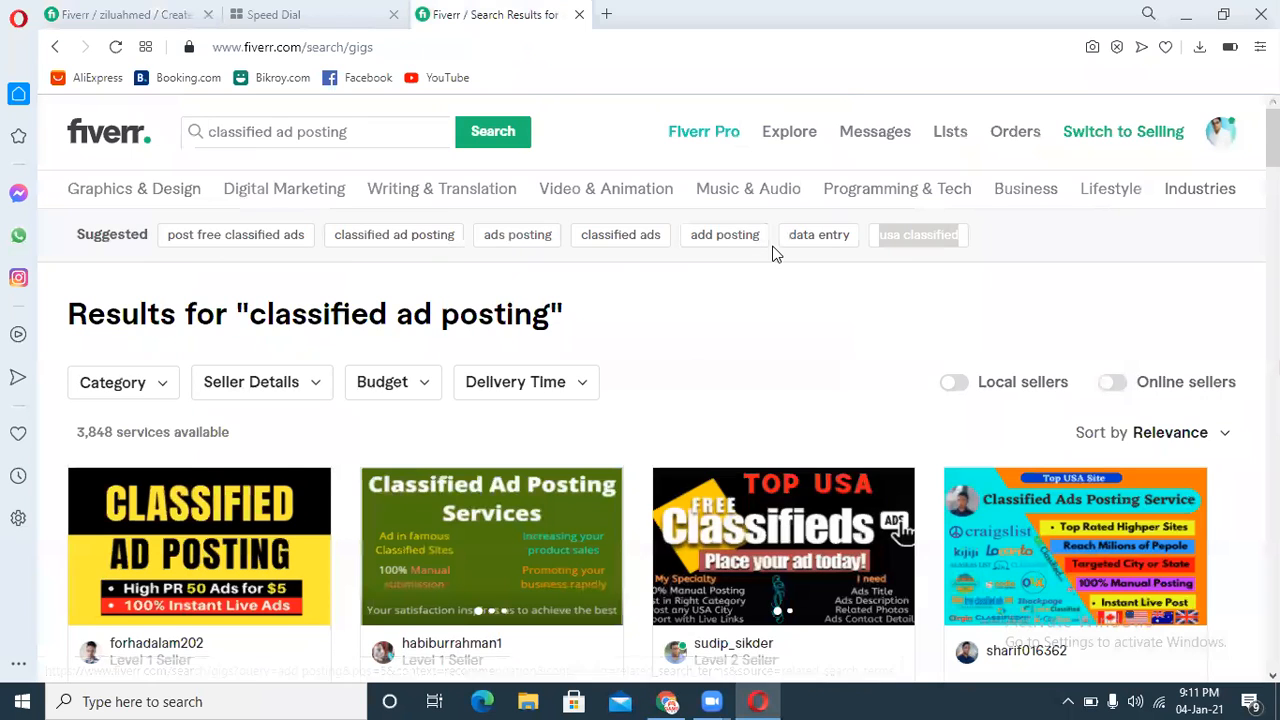
{"action": "left_click_drag", "start_coordinate": [748, 256], "coordinate": [692, 256]}
{"action": "key", "text": "ctrl+c"}
{"action": "left_click", "coordinate": [125, 14]}
{"action": "key", "text": "ctrl+v"}
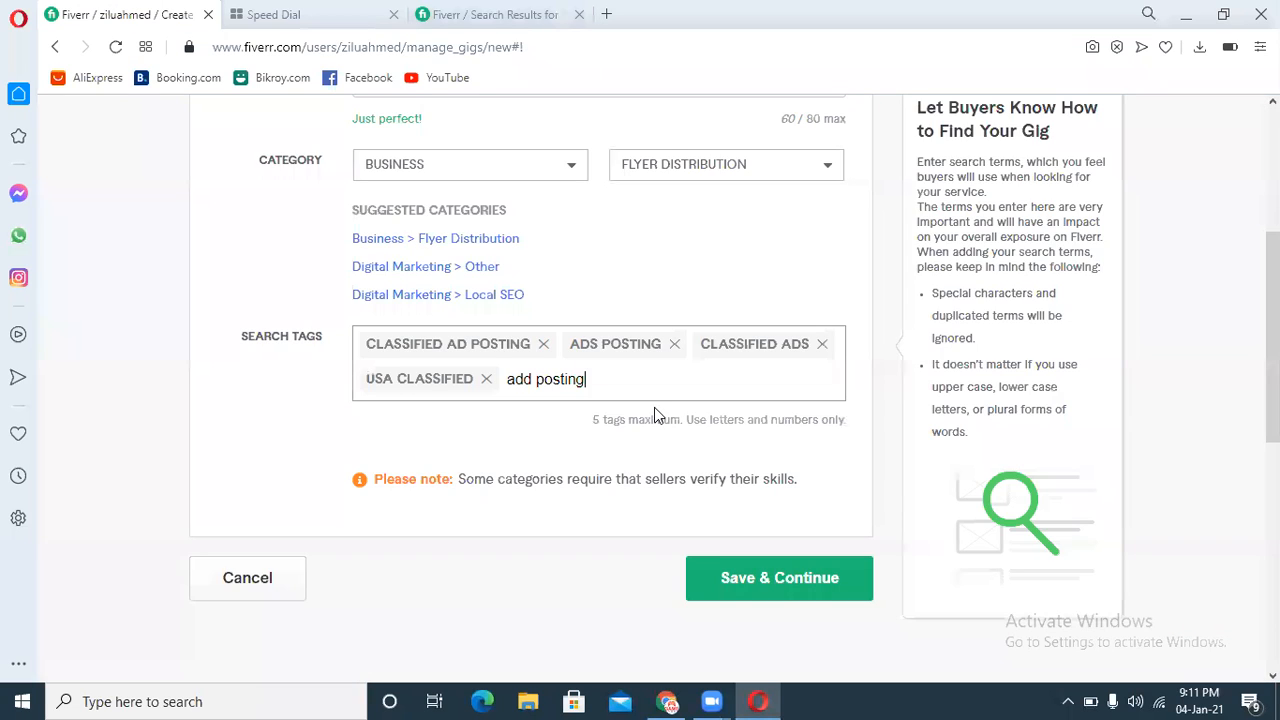
{"action": "key", "text": "Return"}
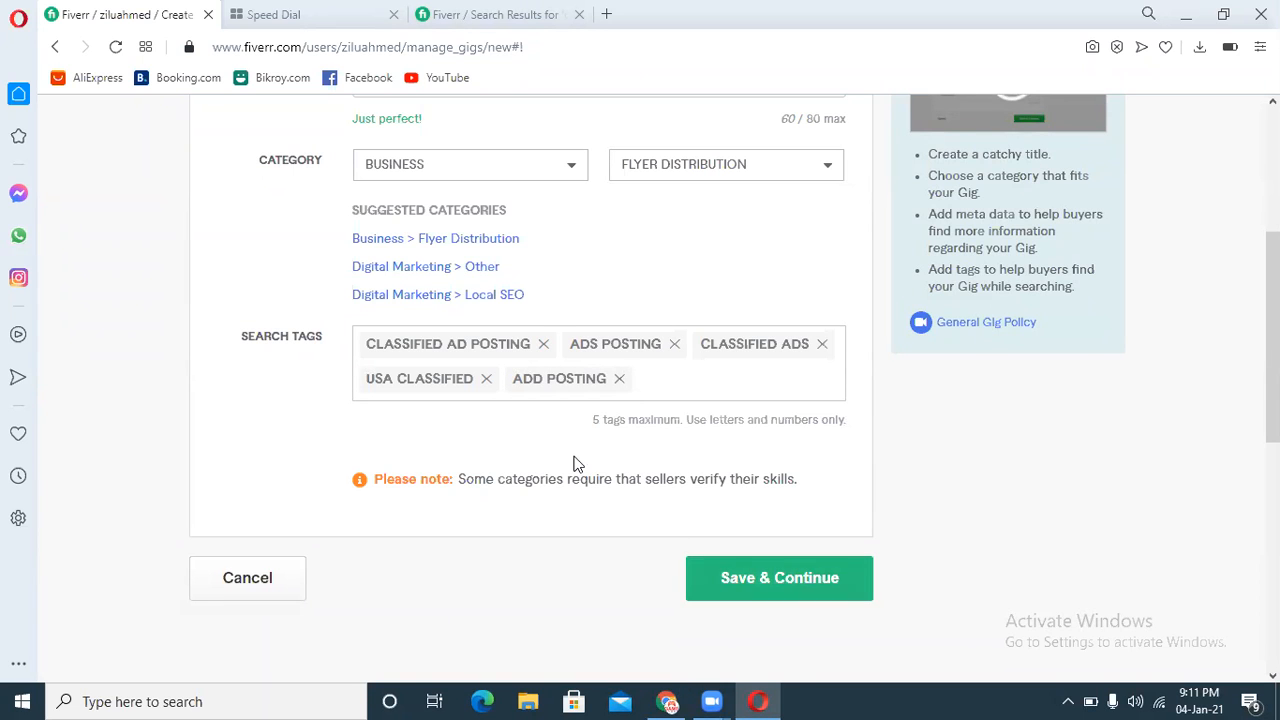
Step: Remove the "add posting" search tag
{"action": "left_click", "coordinate": [716, 584]}
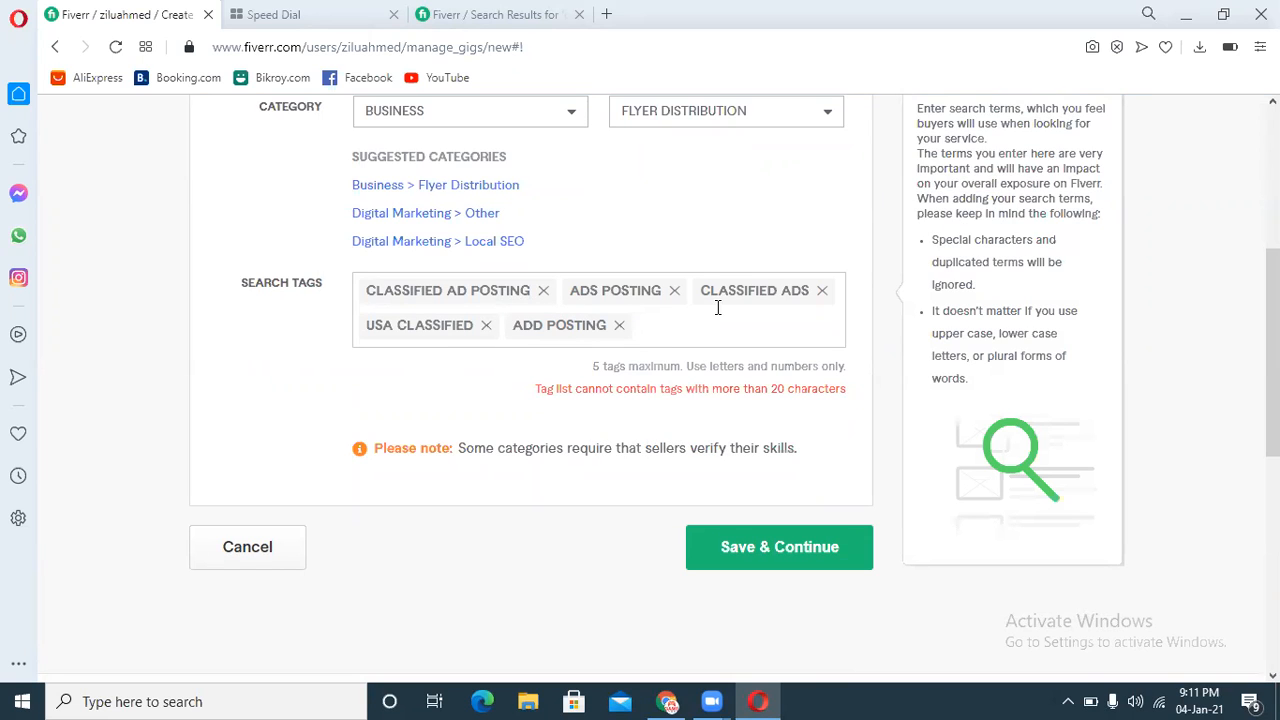
{"action": "left_click", "coordinate": [619, 325]}
{"action": "left_click", "coordinate": [573, 324]}
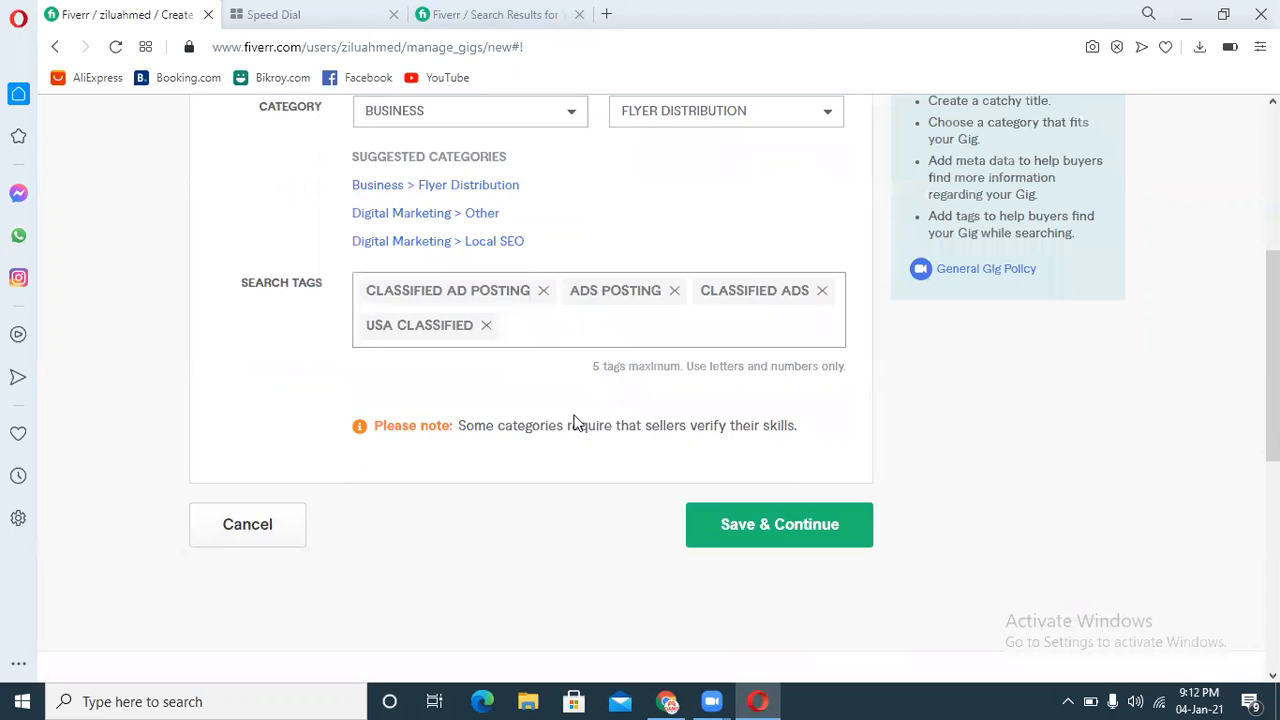
Step: Try adding 'digital marketing' as a search tag and saving the overview, then remove that tag
{"action": "type", "text": "digit"}
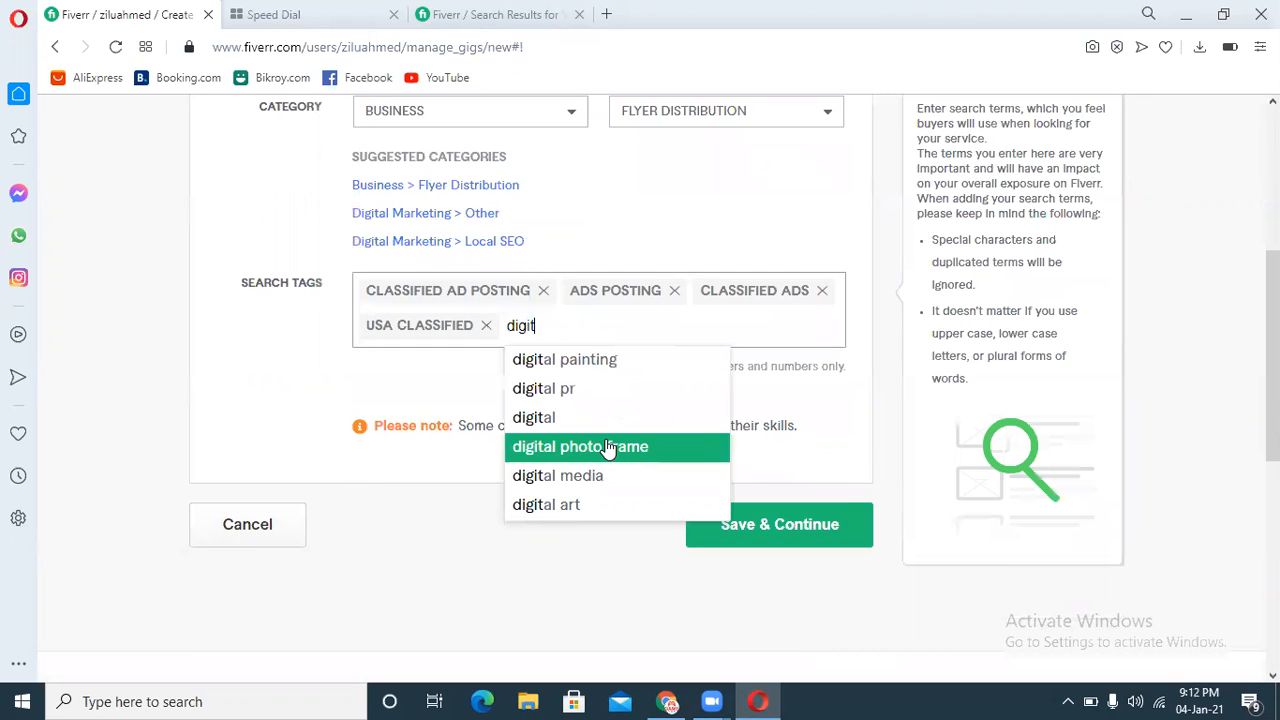
{"action": "type", "text": "al marketing"}
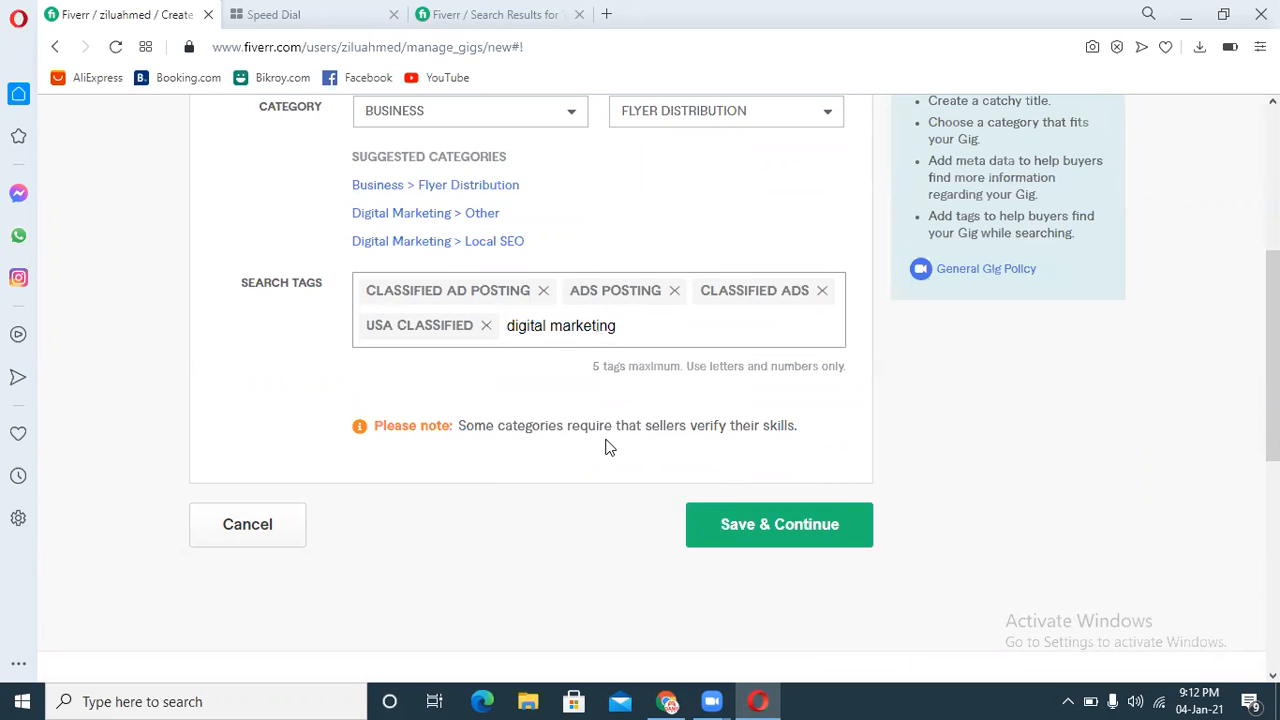
{"action": "key", "text": "Return"}
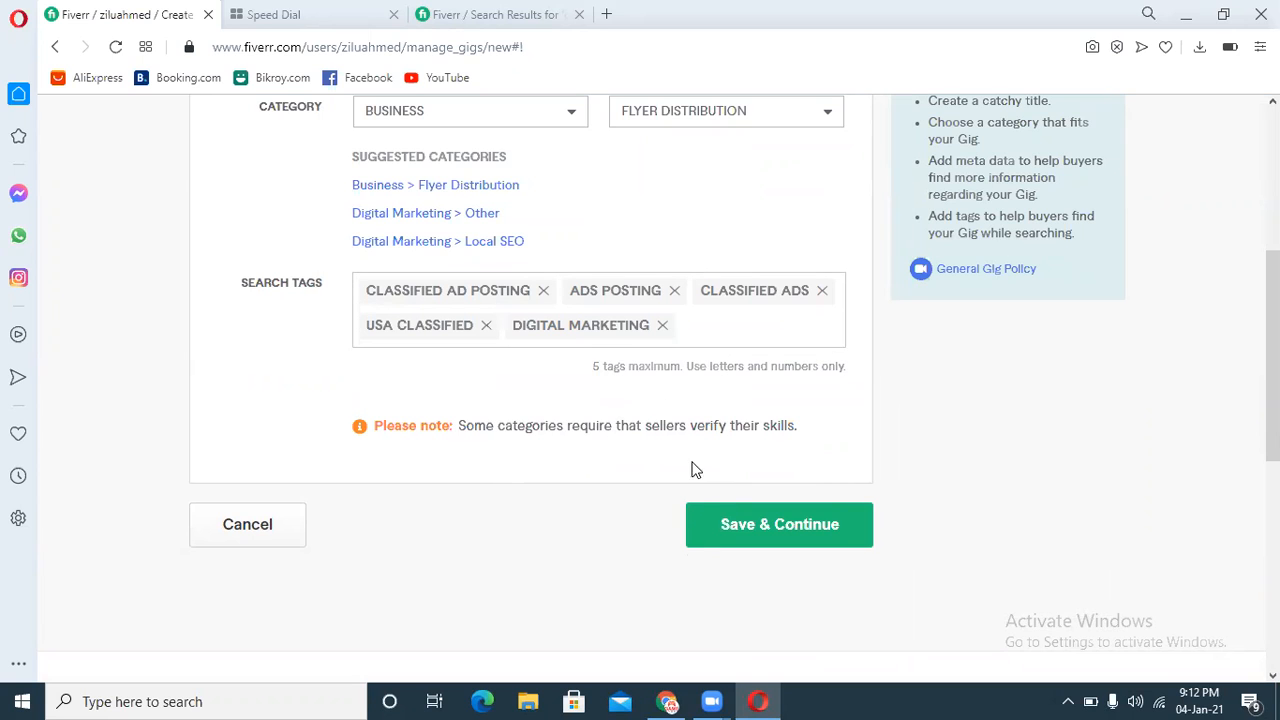
{"action": "left_click", "coordinate": [714, 532]}
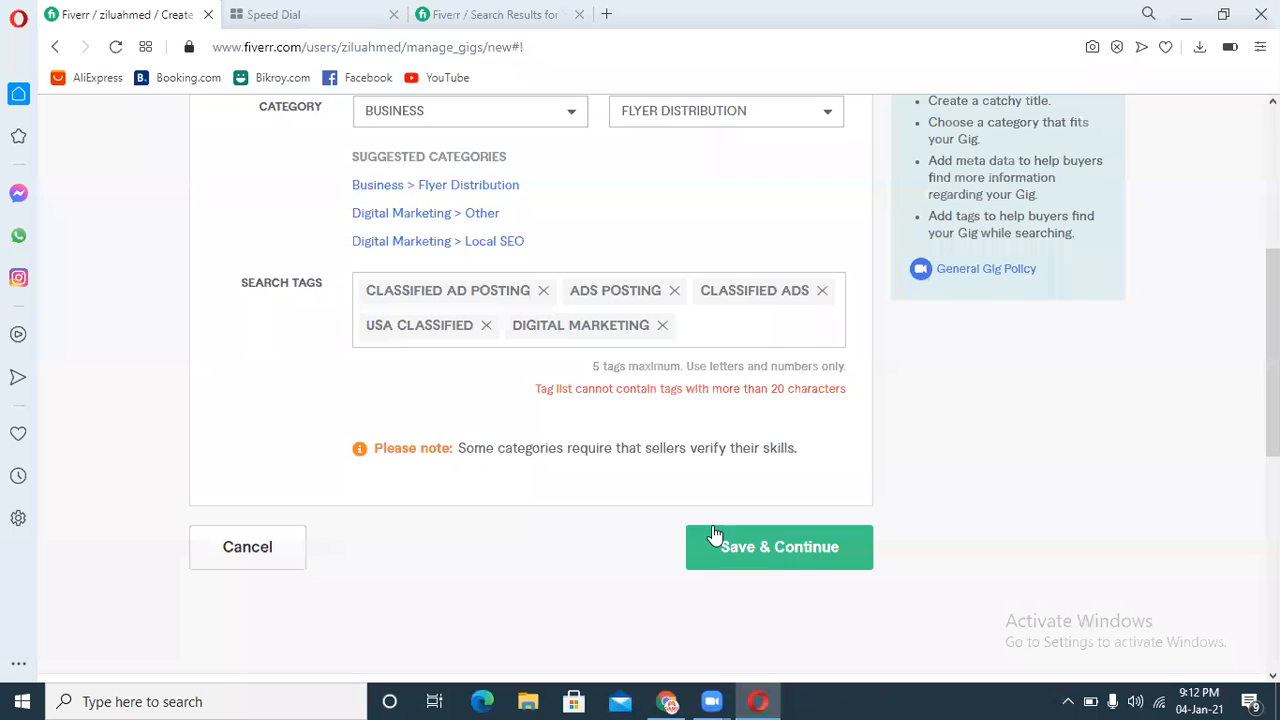
{"action": "left_click", "coordinate": [662, 326]}
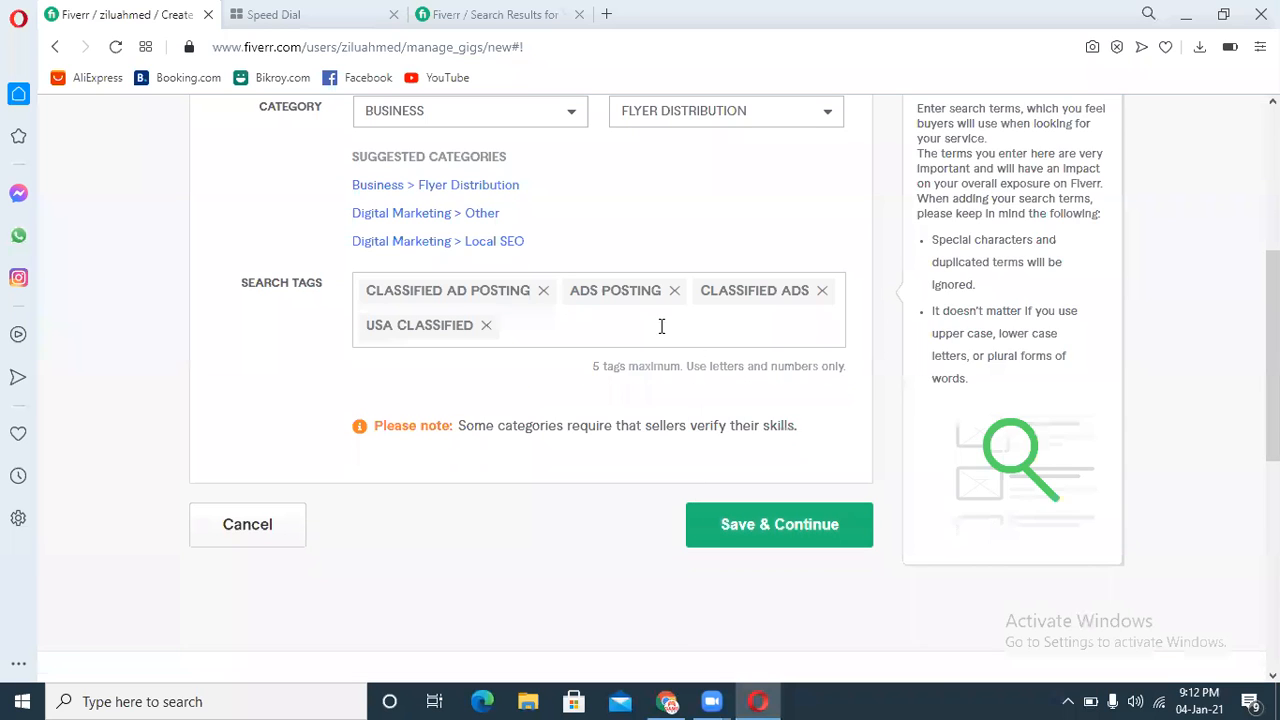
Step: Copy the suggested term "data entry" from the search results and add it as a fifth search tag
{"action": "left_click", "coordinate": [500, 12]}
{"action": "left_click_drag", "start_coordinate": [863, 246], "coordinate": [791, 245]}
{"action": "left_click", "coordinate": [826, 200]}
{"action": "left_click", "coordinate": [125, 14]}
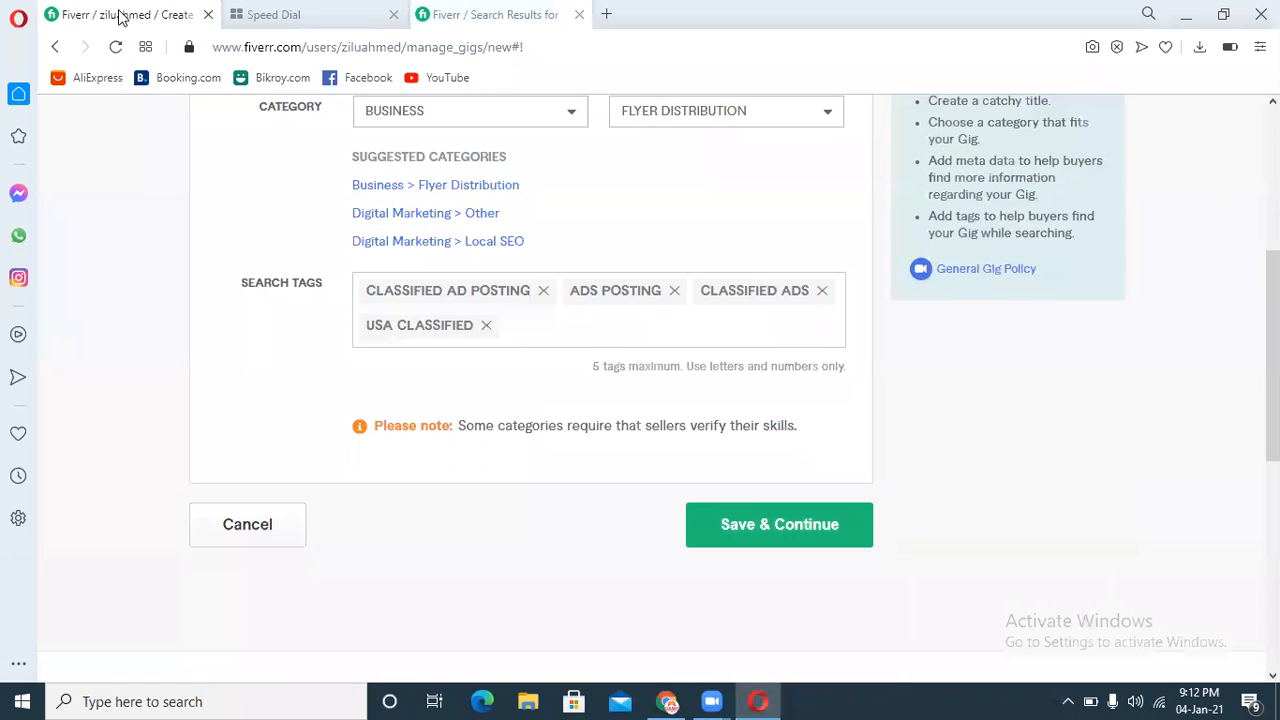
{"action": "left_click", "coordinate": [583, 324]}
{"action": "key", "text": "ctrl+v"}
{"action": "left_click", "coordinate": [600, 360]}
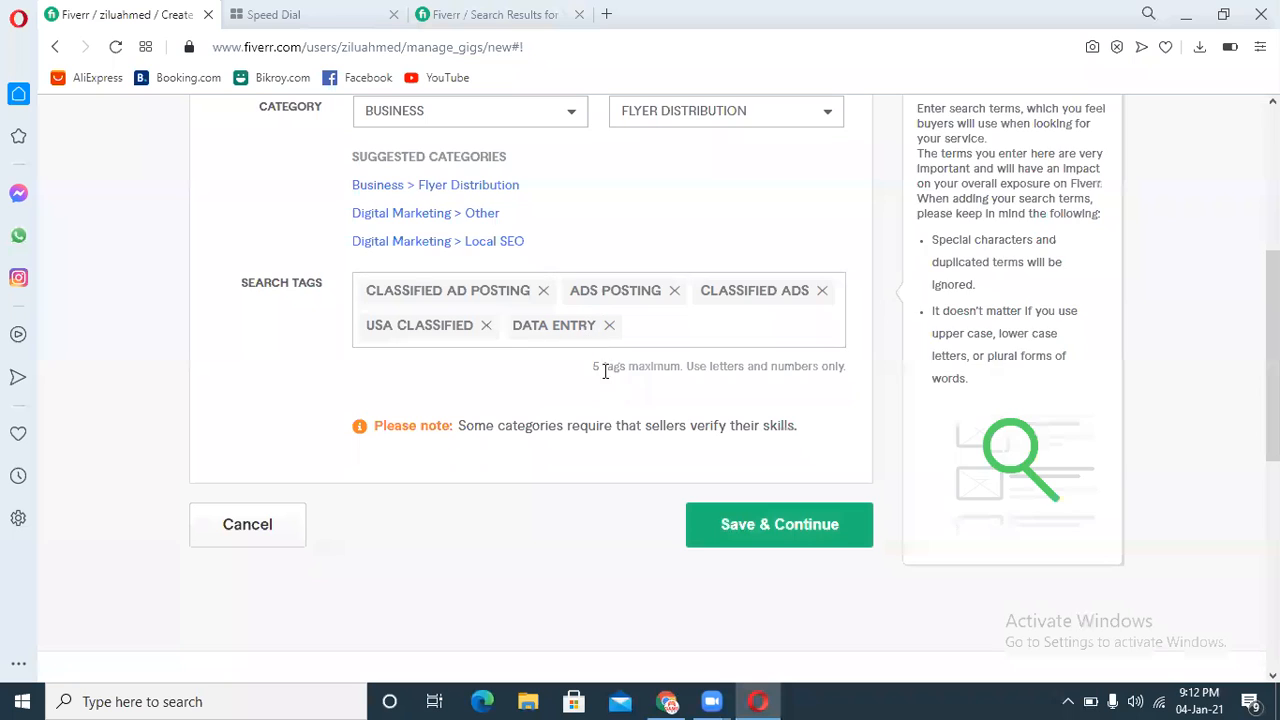
Step: Retry saving the overview and remove the "data entry" search tag
{"action": "left_click", "coordinate": [735, 527]}
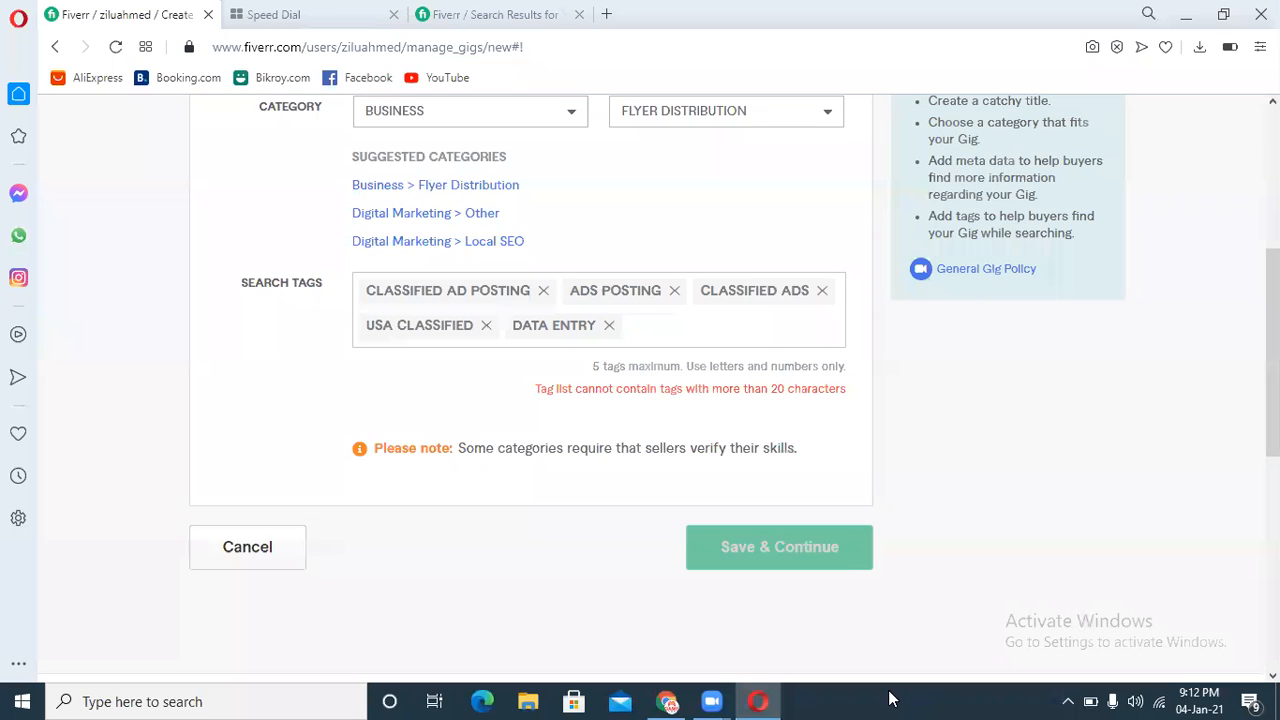
{"action": "left_click", "coordinate": [608, 325]}
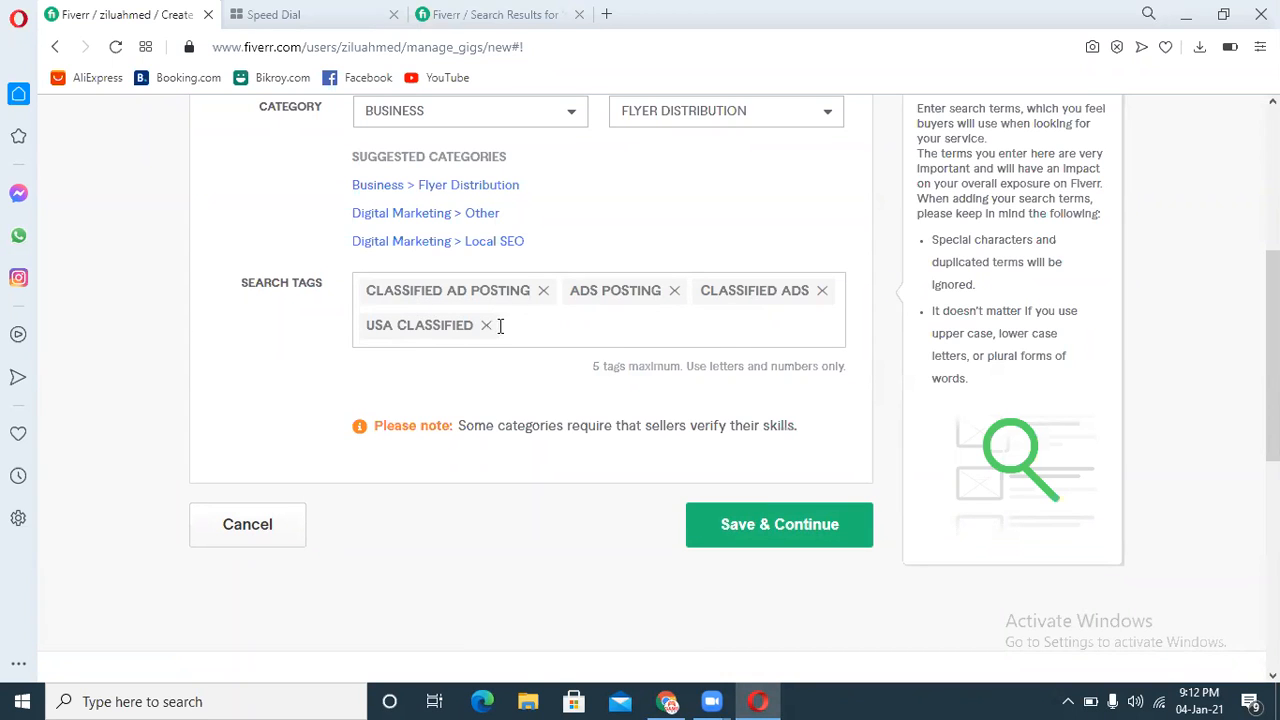
{"action": "left_click", "coordinate": [836, 538]}
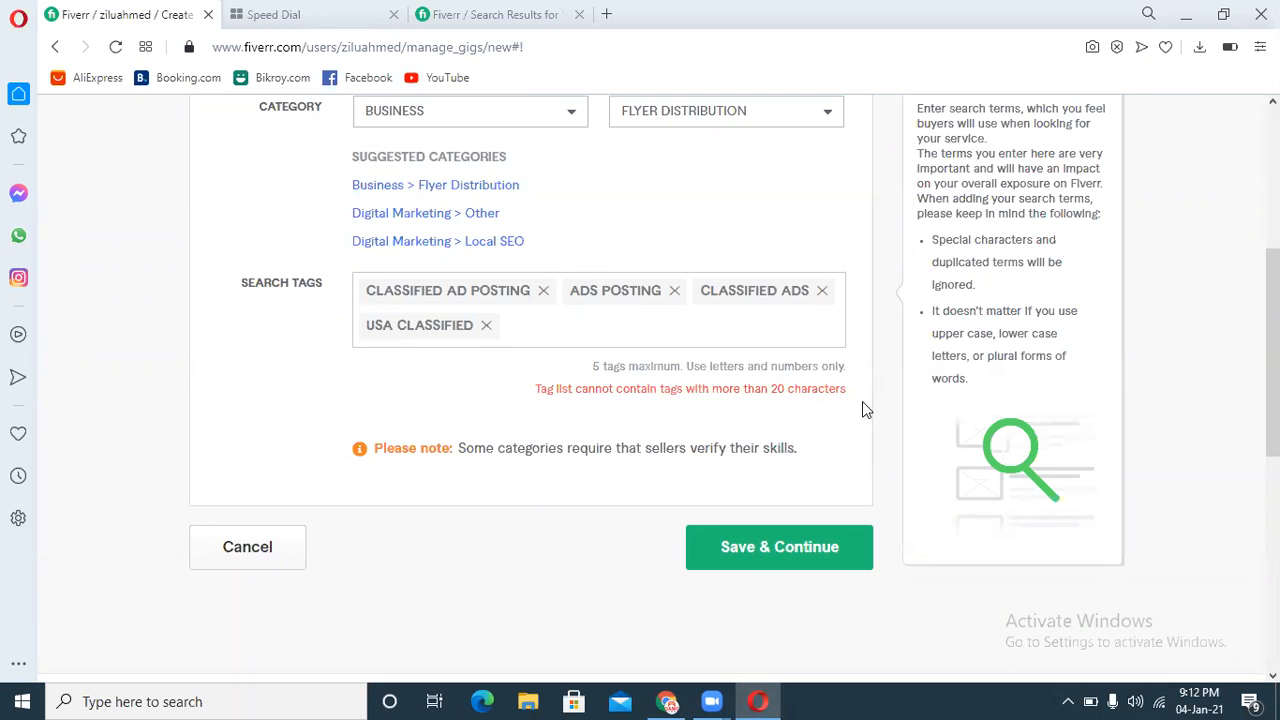
Step: Remove the "usa classified" search tag
{"action": "scroll", "coordinate": [866, 410], "scroll_direction": "up", "scroll_amount": 5}
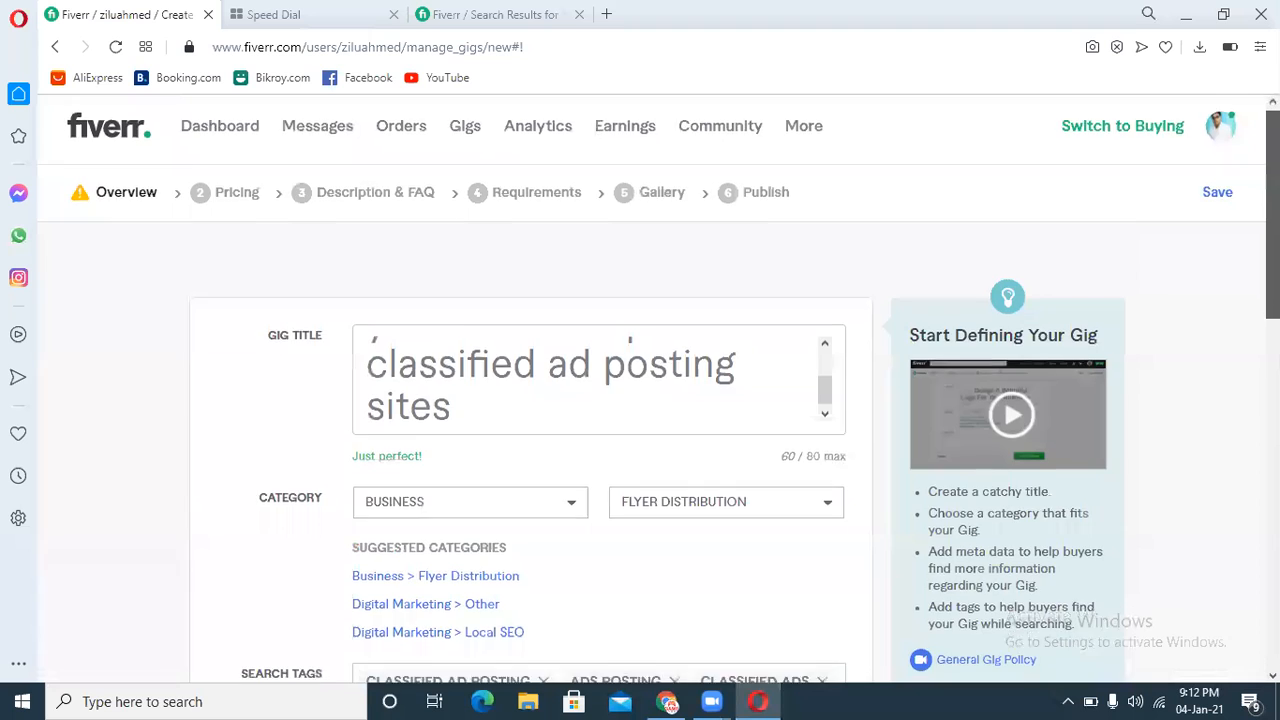
{"action": "scroll", "coordinate": [728, 400], "scroll_direction": "down", "scroll_amount": 4}
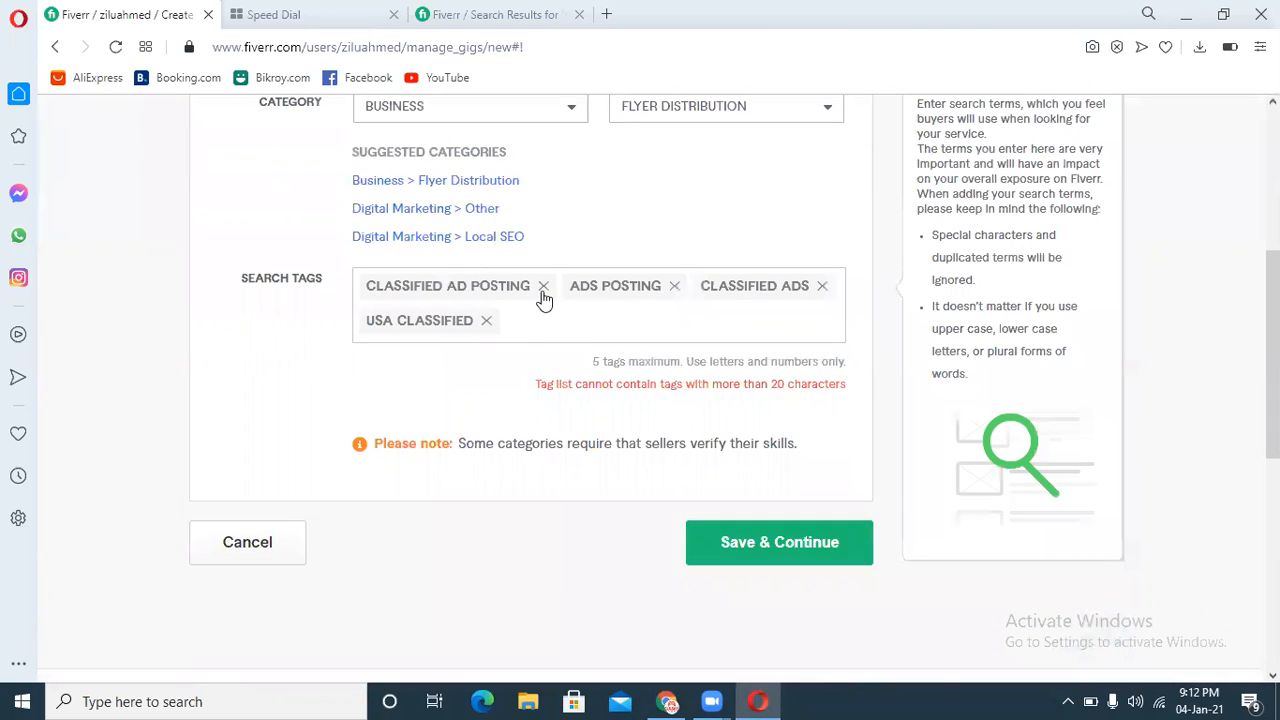
{"action": "left_click", "coordinate": [486, 321]}
{"action": "left_click", "coordinate": [495, 14]}
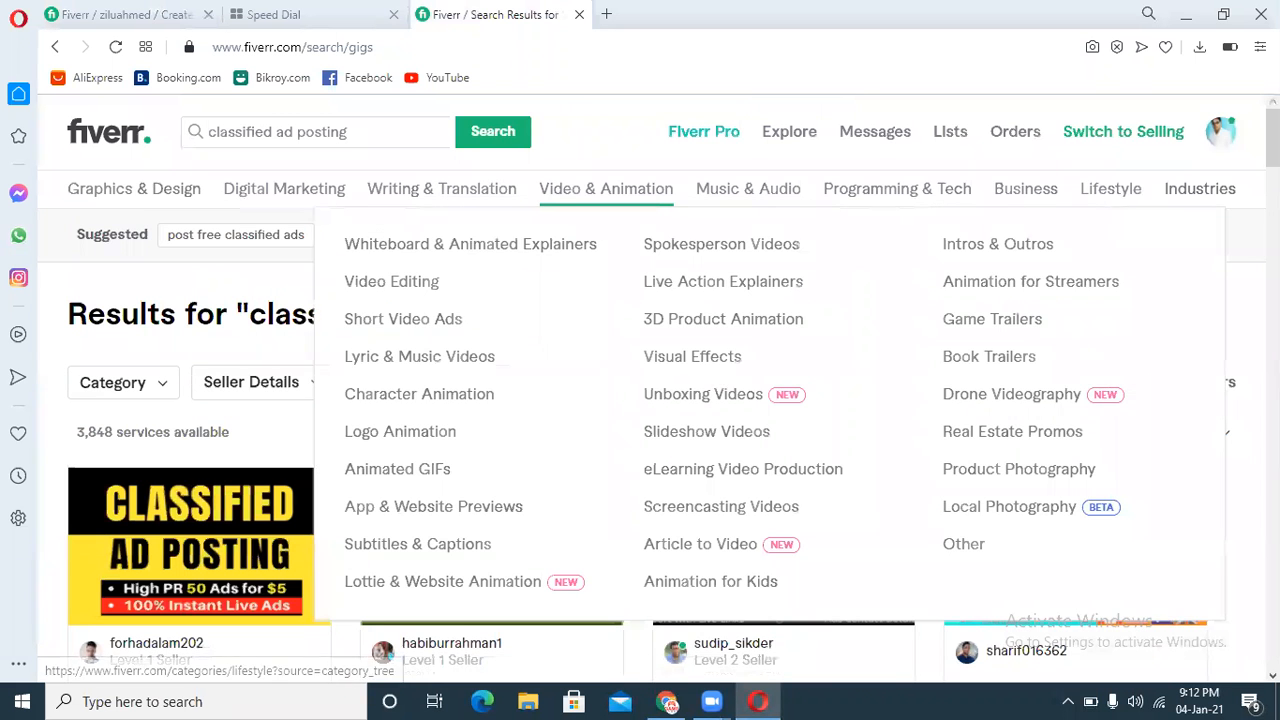
{"action": "left_click_drag", "start_coordinate": [765, 242], "coordinate": [698, 249]}
{"action": "left_click", "coordinate": [698, 249]}
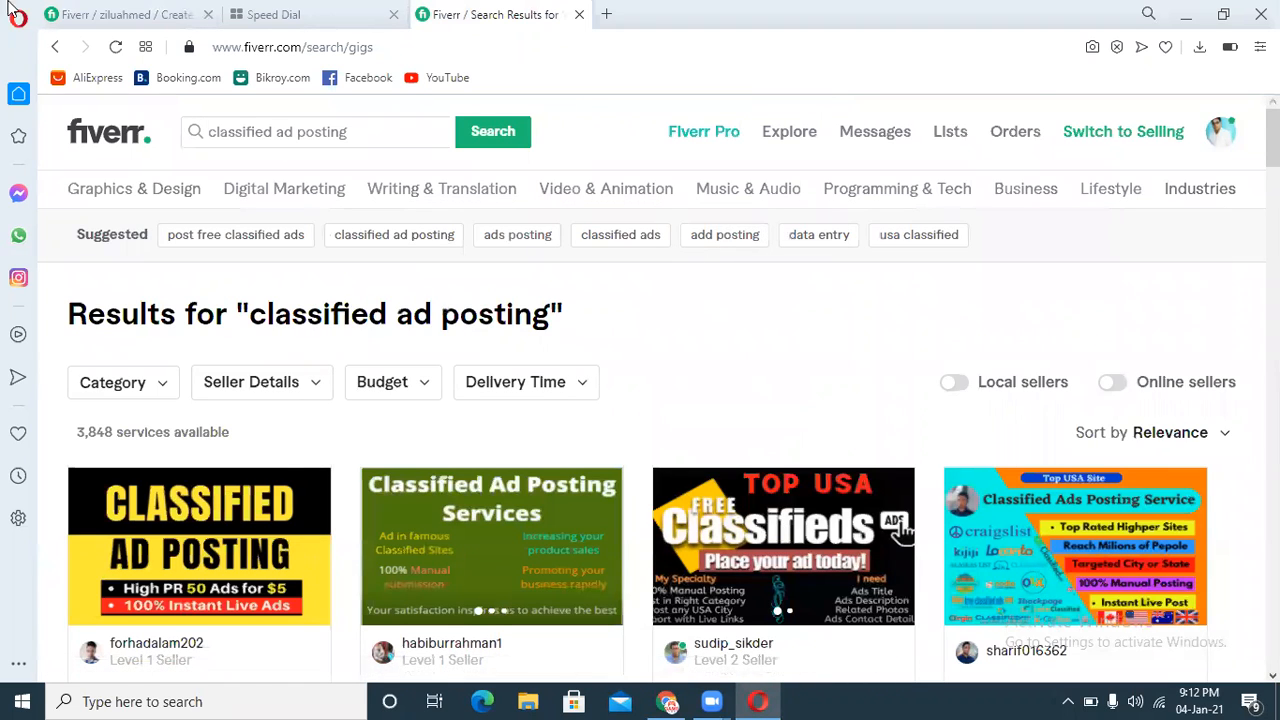
{"action": "left_click", "coordinate": [95, 14]}
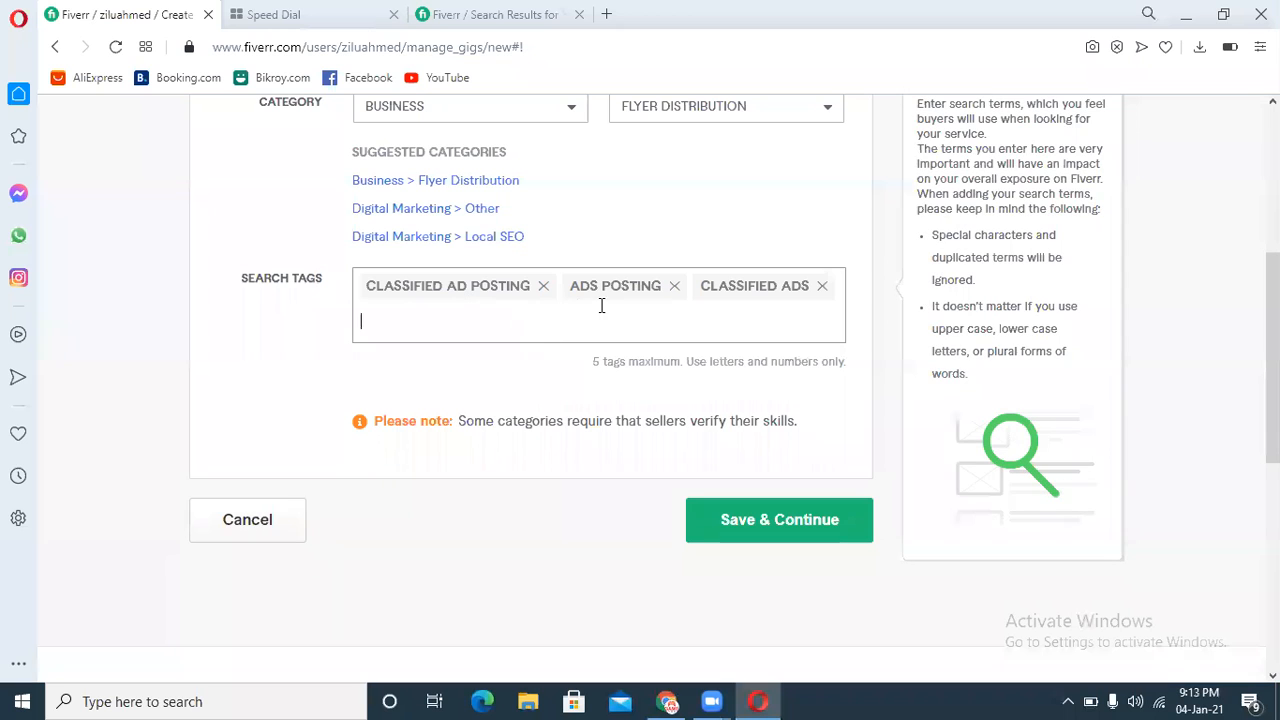
Step: Copy the suggested term "add posting" and add it as a fourth search tag
{"action": "left_click", "coordinate": [497, 10]}
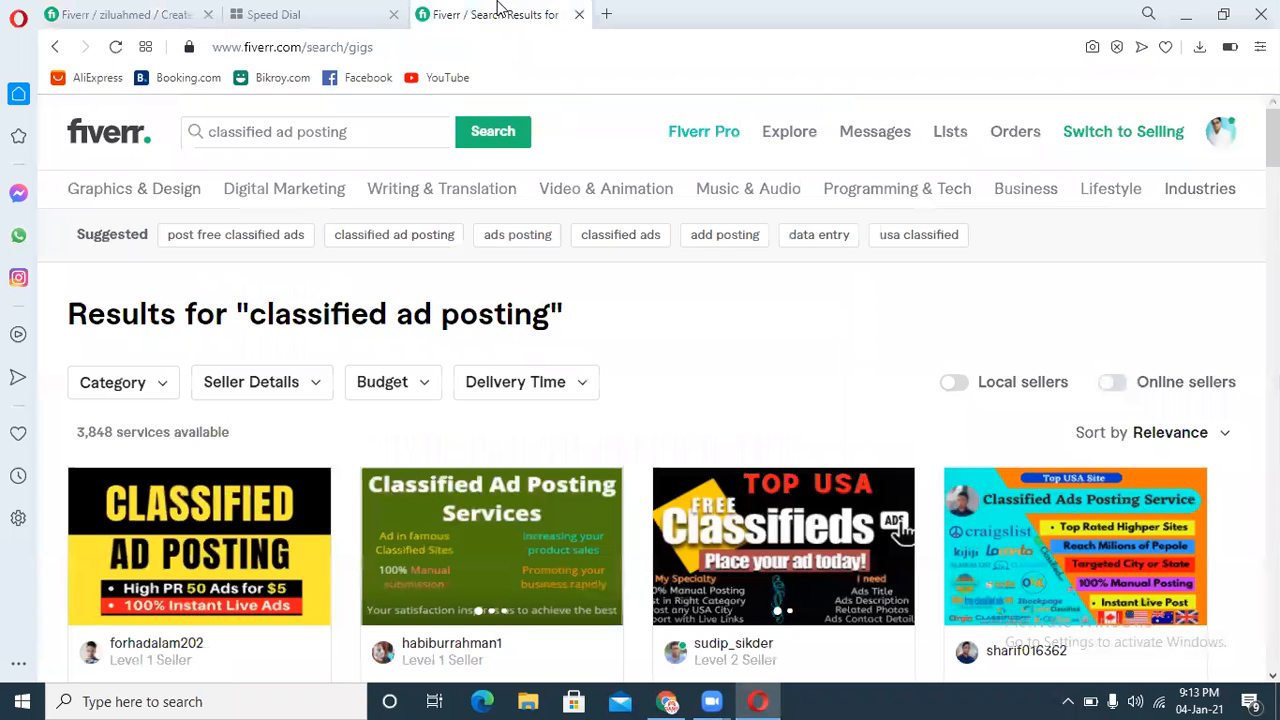
{"action": "left_click_drag", "start_coordinate": [688, 240], "coordinate": [763, 236]}
{"action": "key", "text": "ctrl+c"}
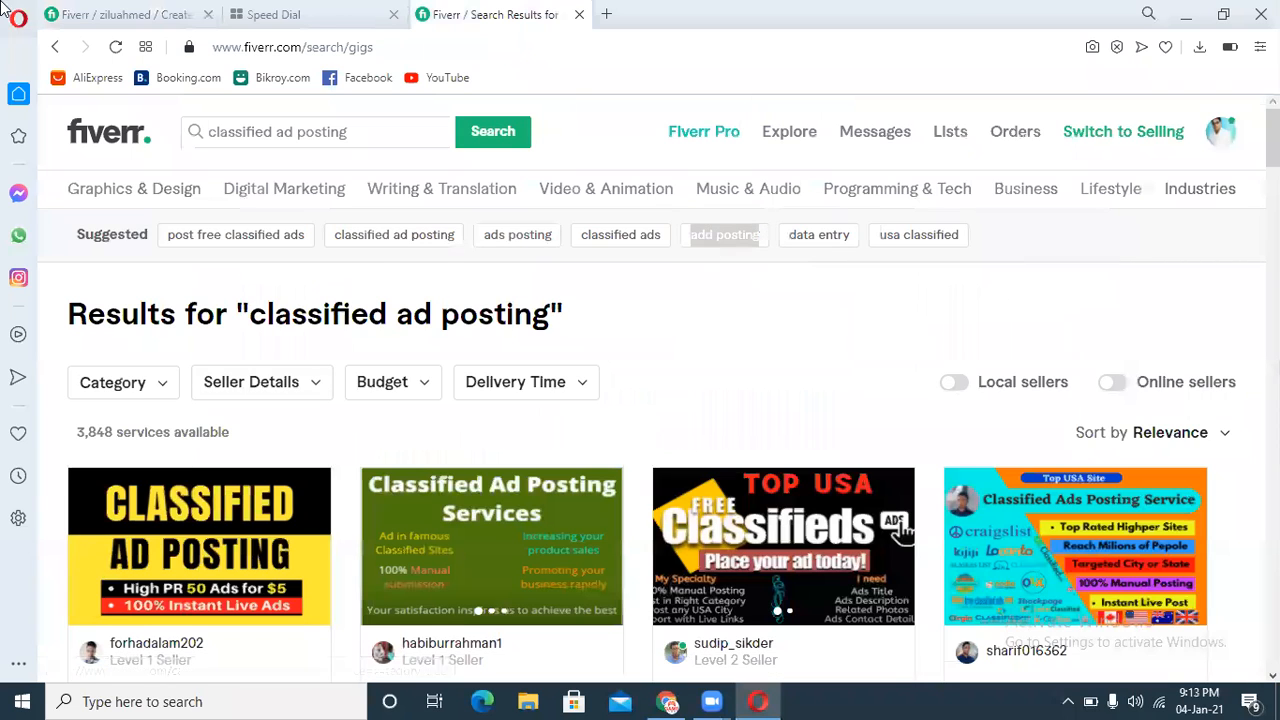
{"action": "left_click", "coordinate": [114, 12]}
{"action": "key", "text": "ctrl+v"}
{"action": "key", "text": "Return"}
Step: Try saving the overview, then reload the gig creation page
{"action": "left_click", "coordinate": [713, 540]}
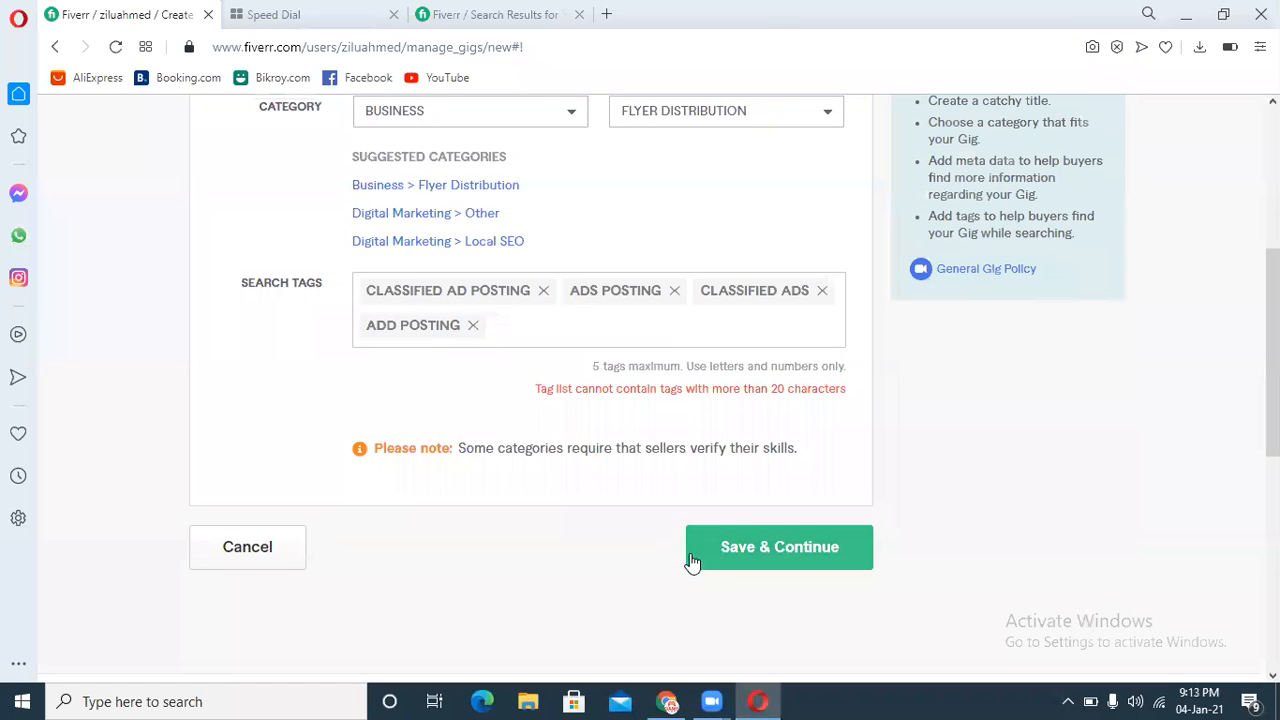
{"action": "left_click", "coordinate": [117, 47]}
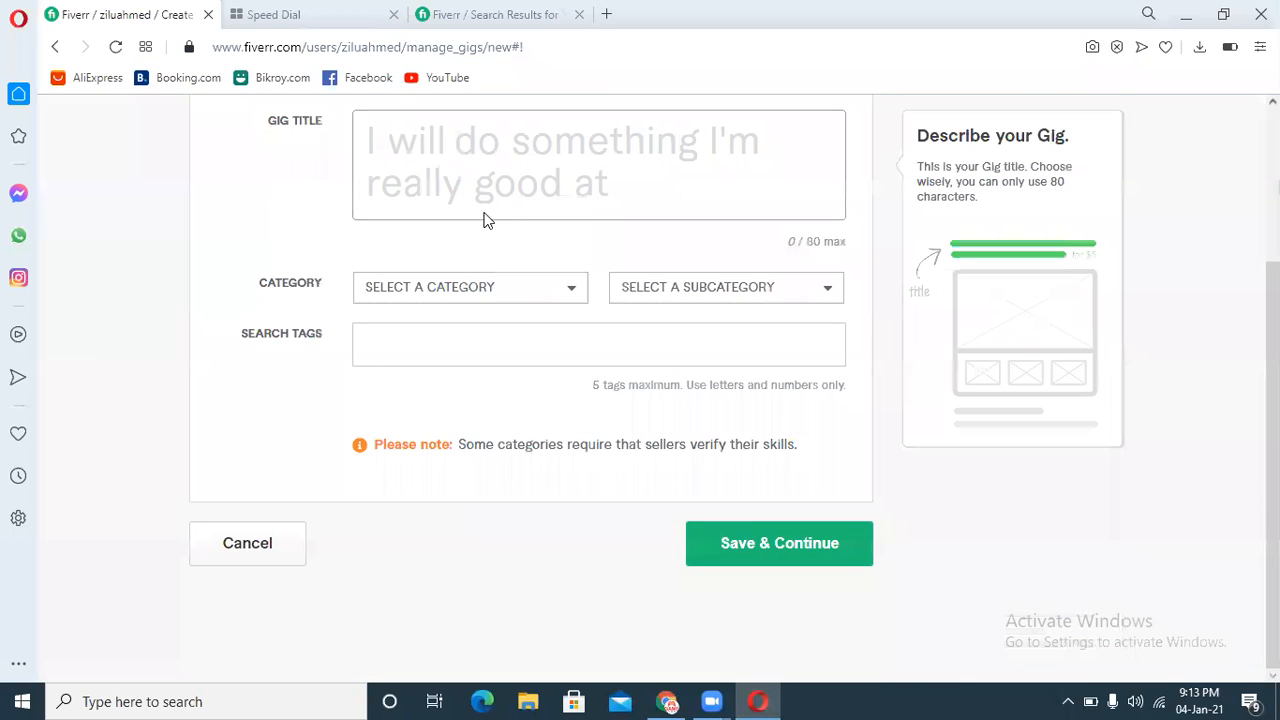
{"action": "left_click", "coordinate": [499, 195]}
{"action": "type", "text": "add posting"}
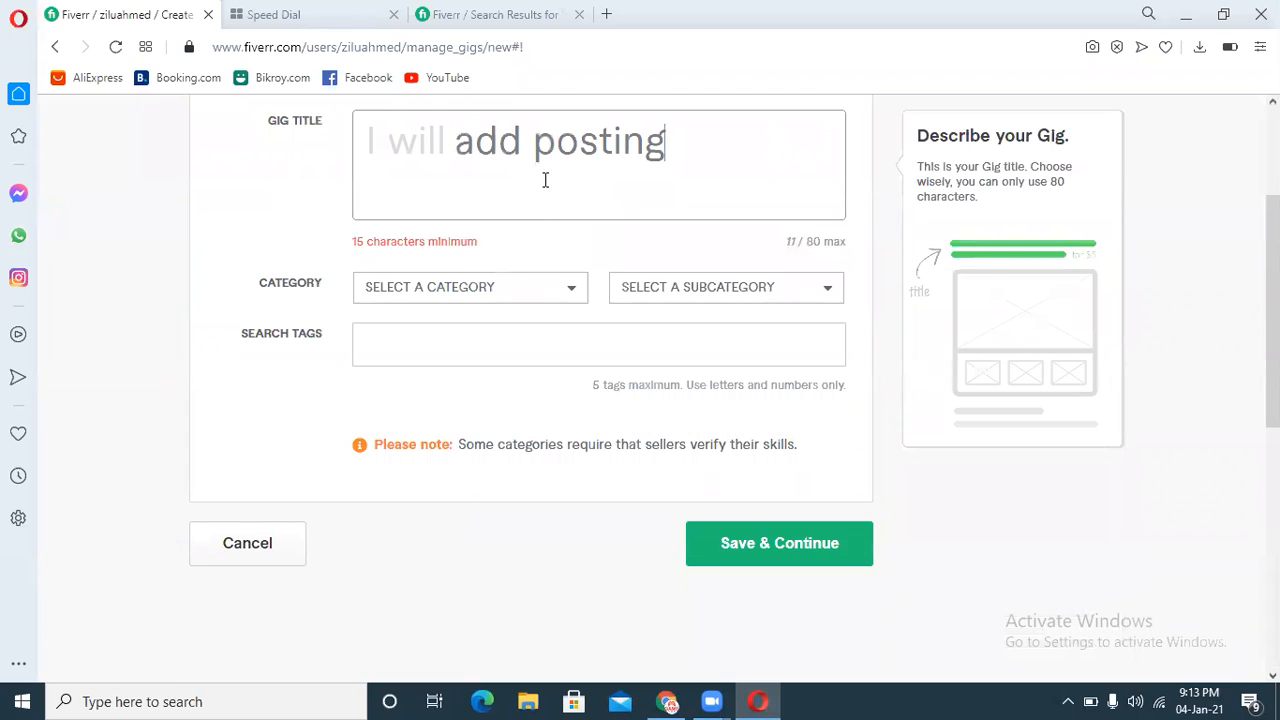
{"action": "key", "text": "ctrl+a"}
{"action": "key", "text": "BackSpace"}
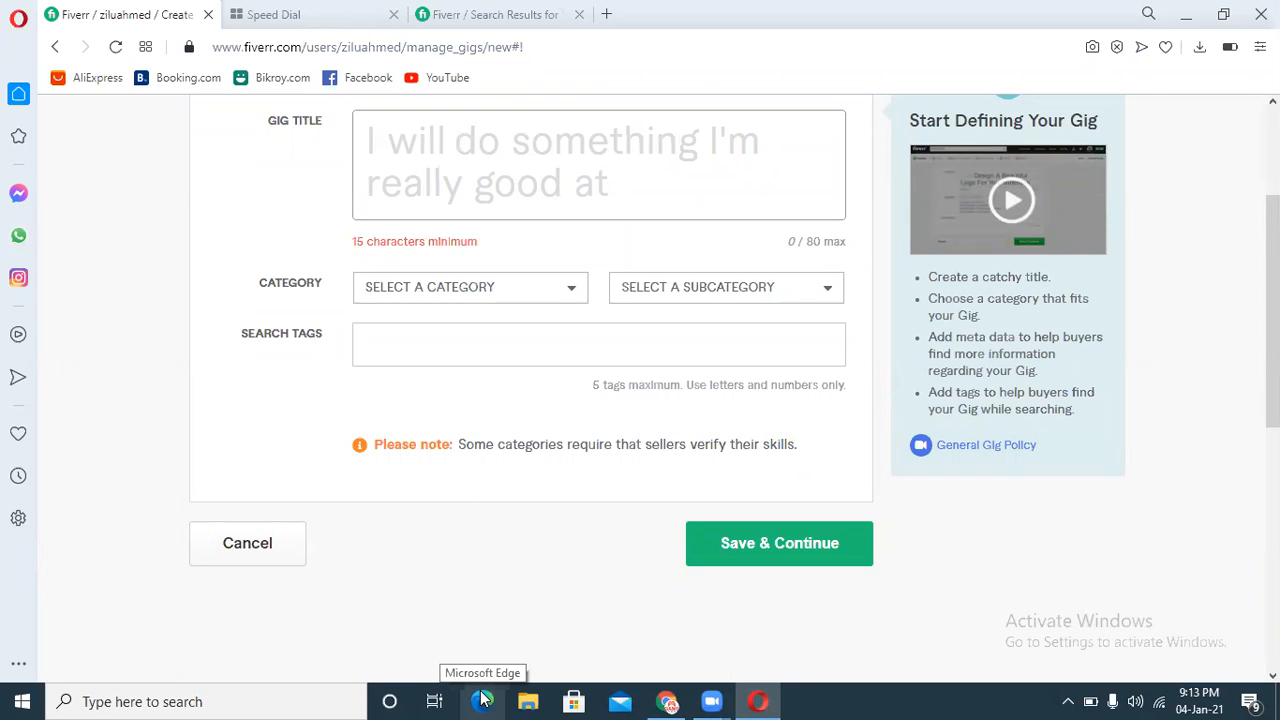
Step: Enter the gig title "do manually post your ads on top classified ad posting sites" and pick the suggested Business > Flyer Distribution category
{"action": "type", "text": "do"}
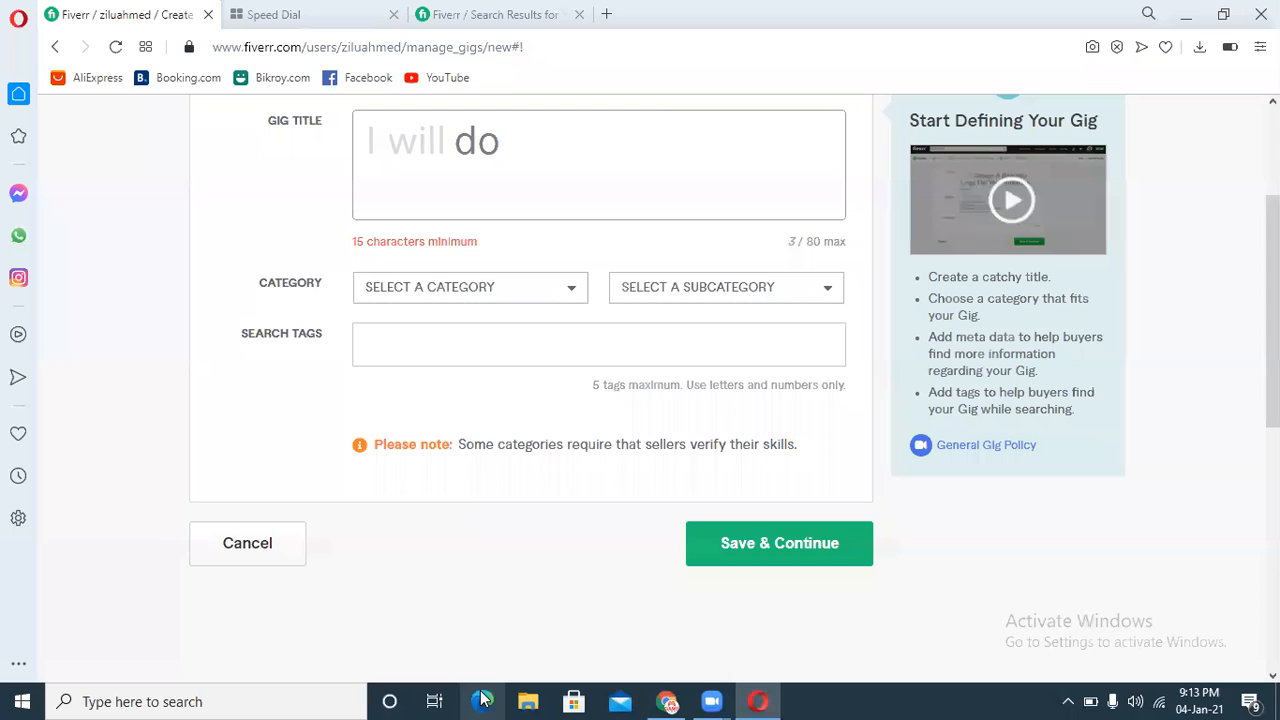
{"action": "type", "text": " manually"}
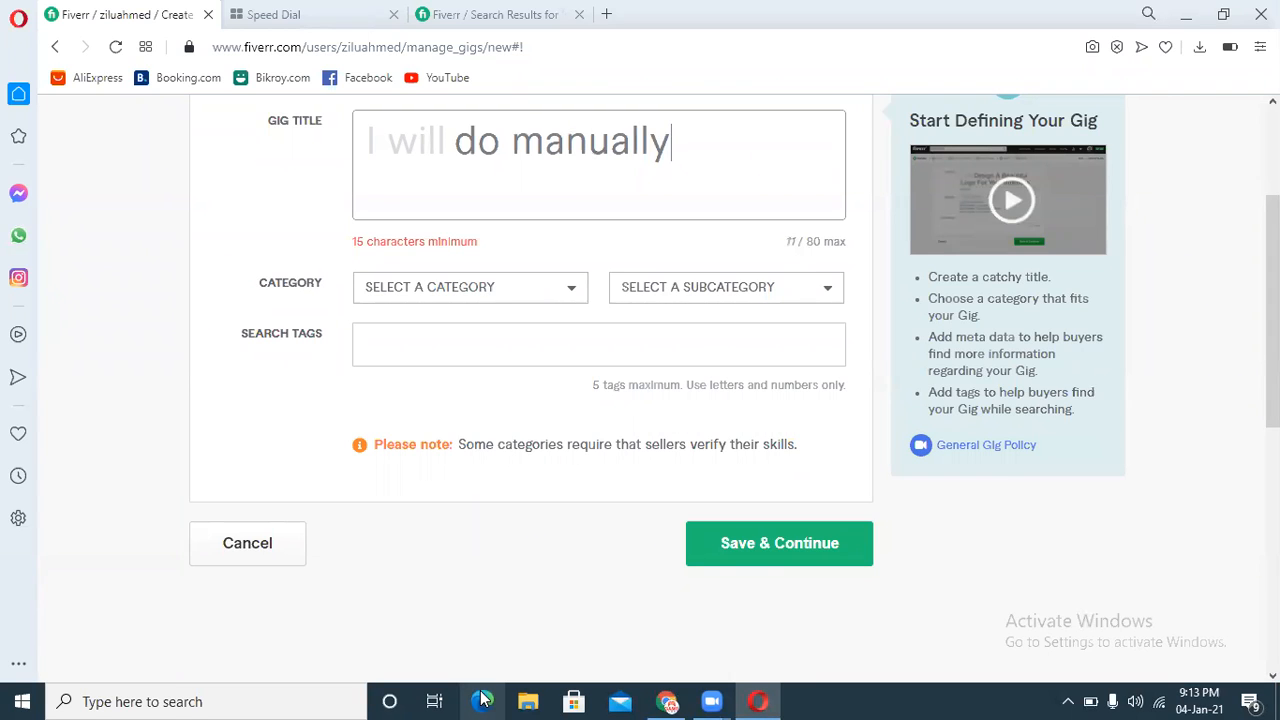
{"action": "type", "text": " post your a"}
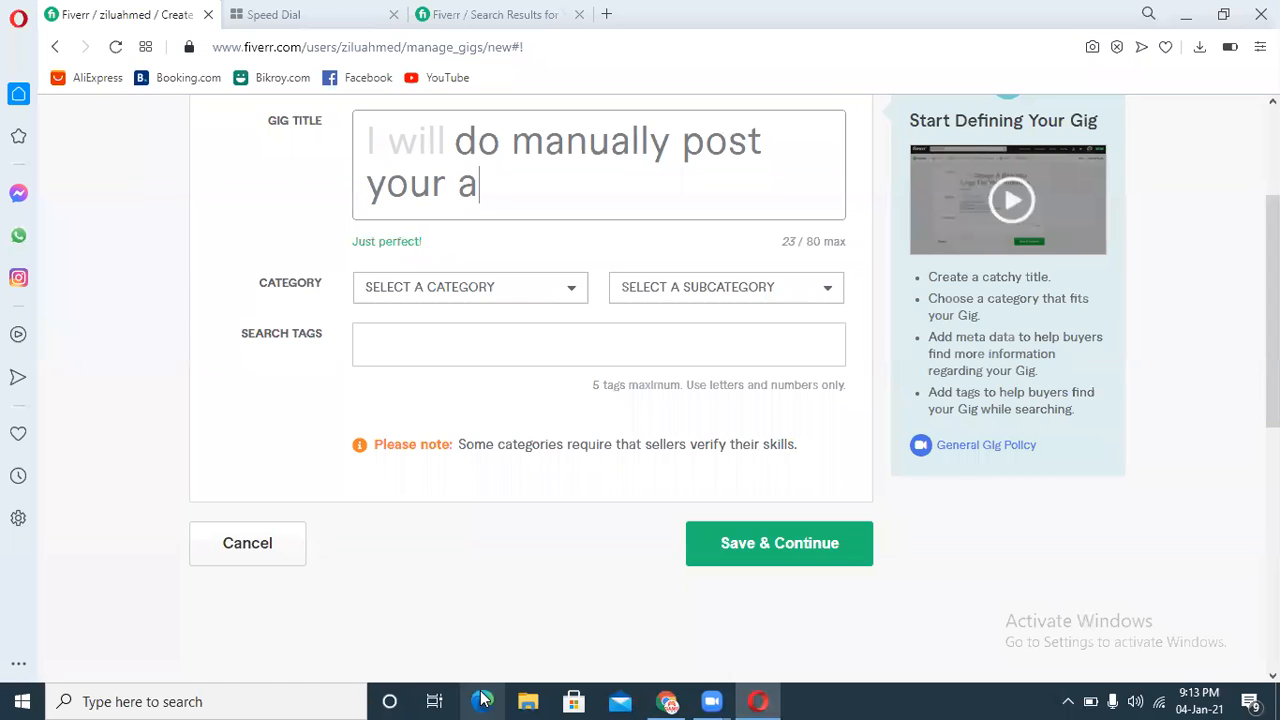
{"action": "type", "text": "d"}
{"action": "type", "text": "s o"}
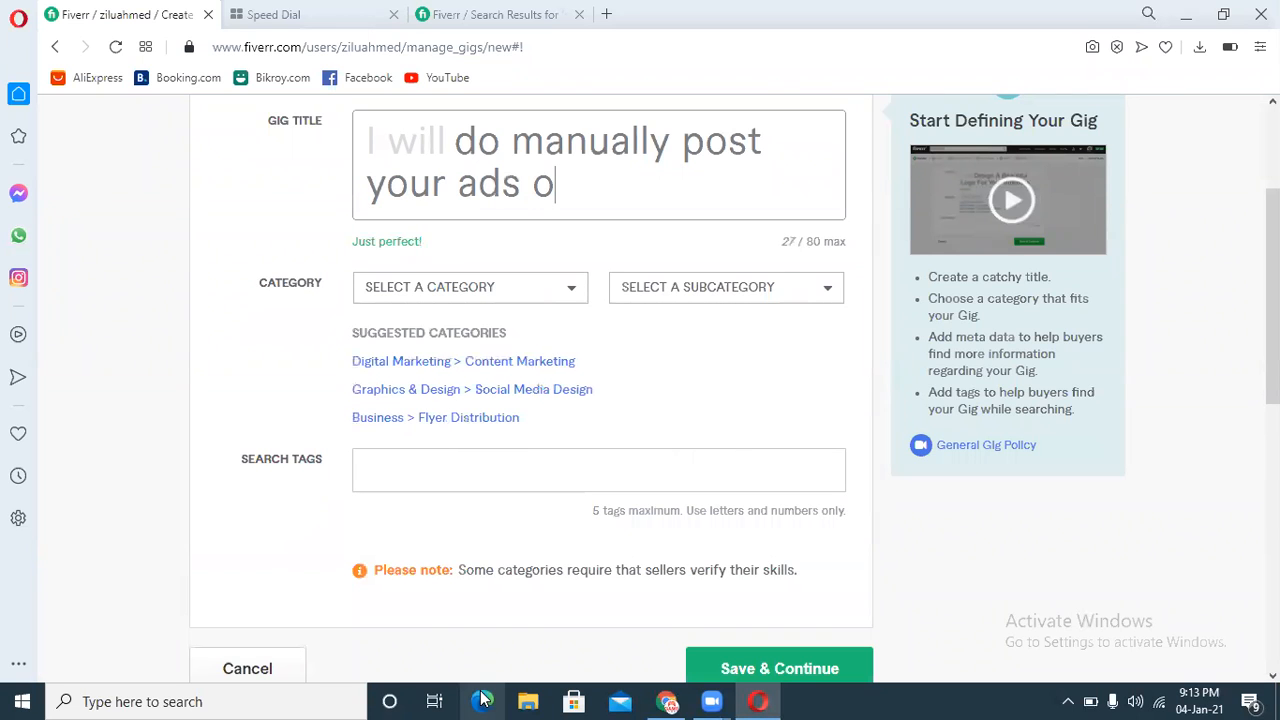
{"action": "type", "text": "n top"}
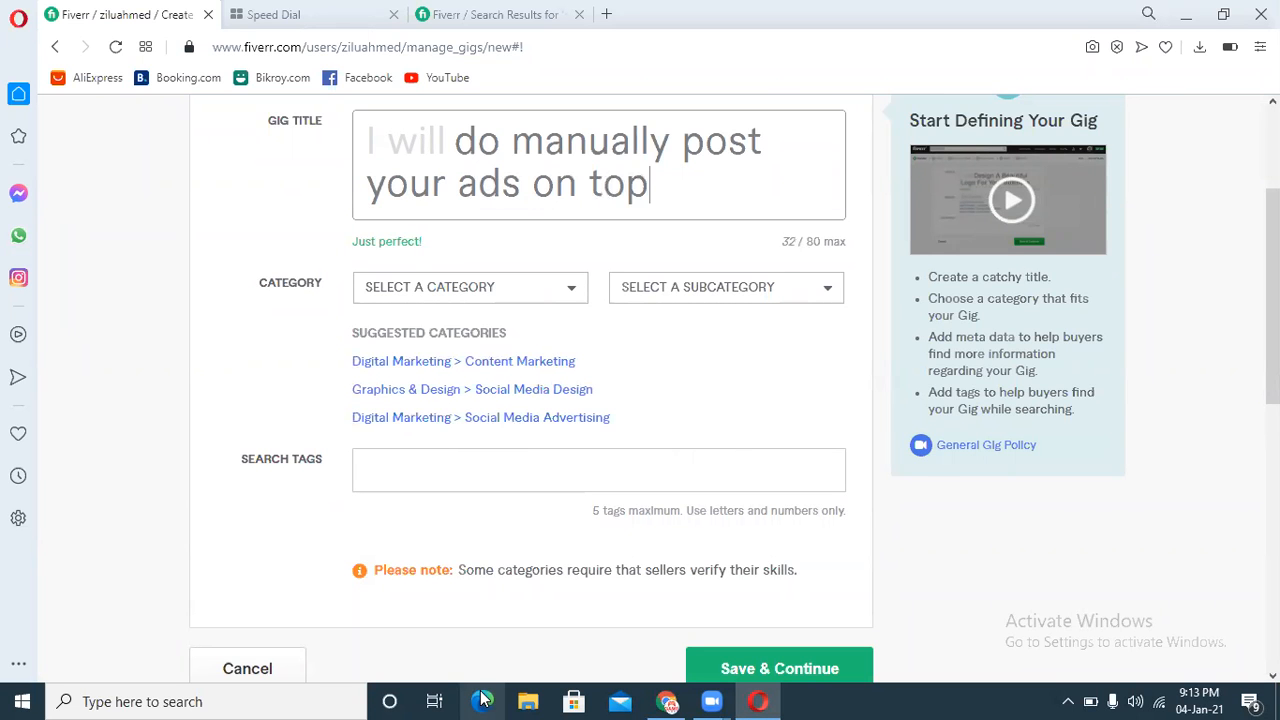
{"action": "type", "text": " classi"}
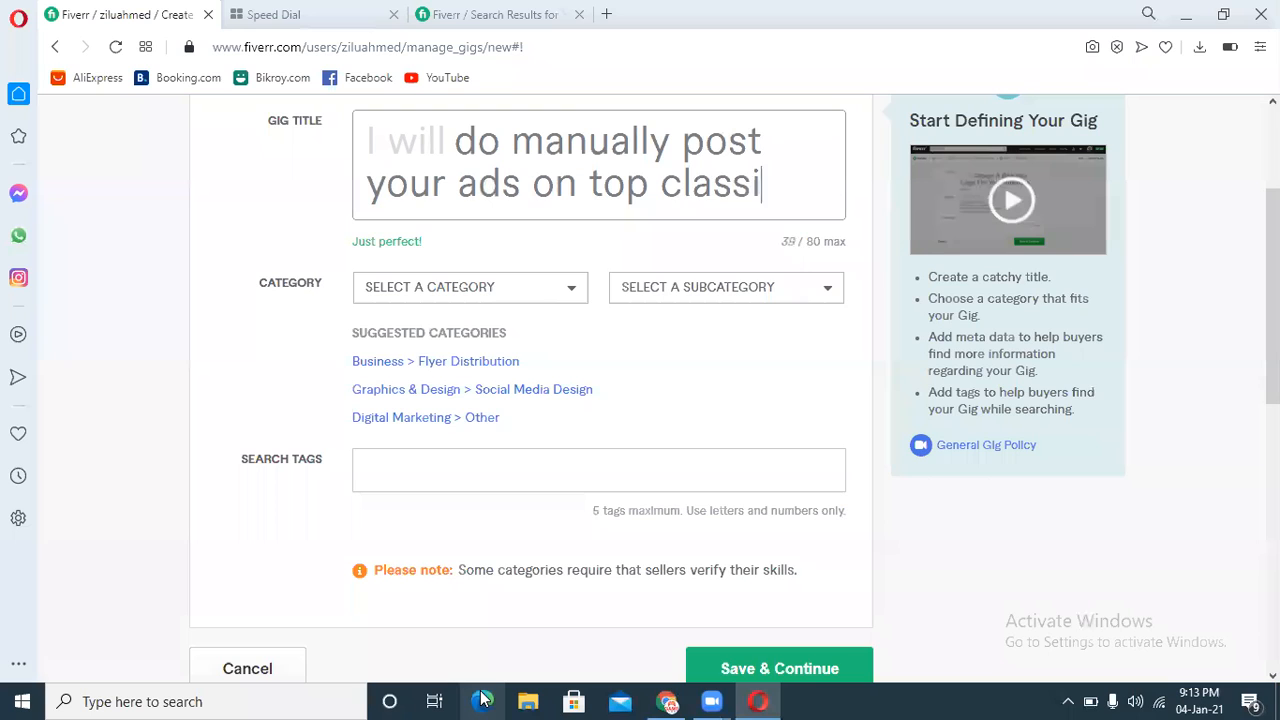
{"action": "type", "text": "fied"}
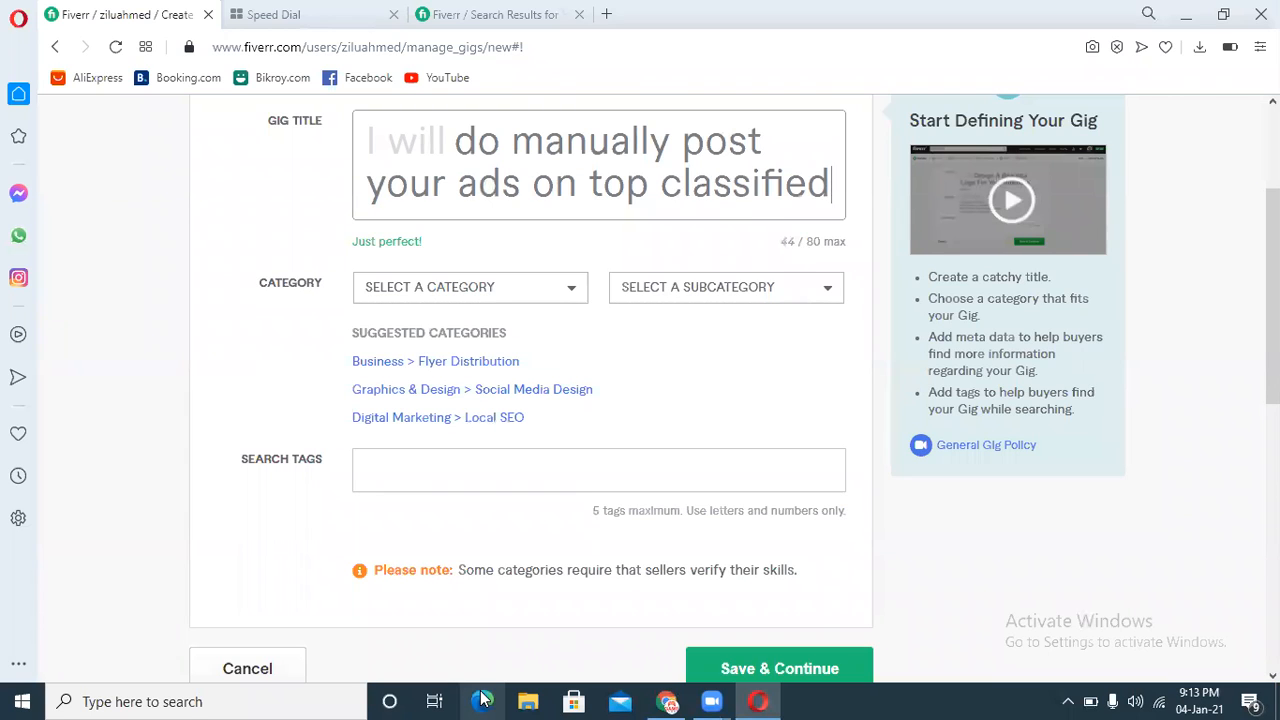
{"action": "type", "text": " ad po"}
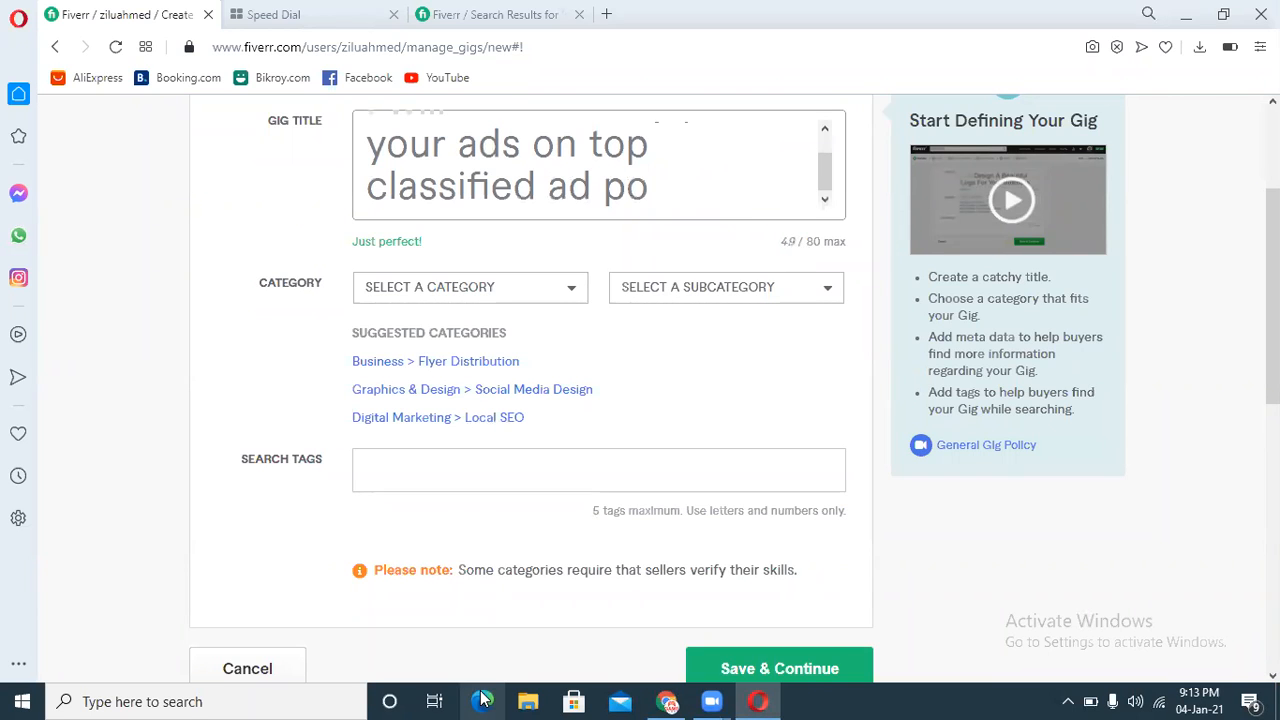
{"action": "type", "text": "sting sites"}
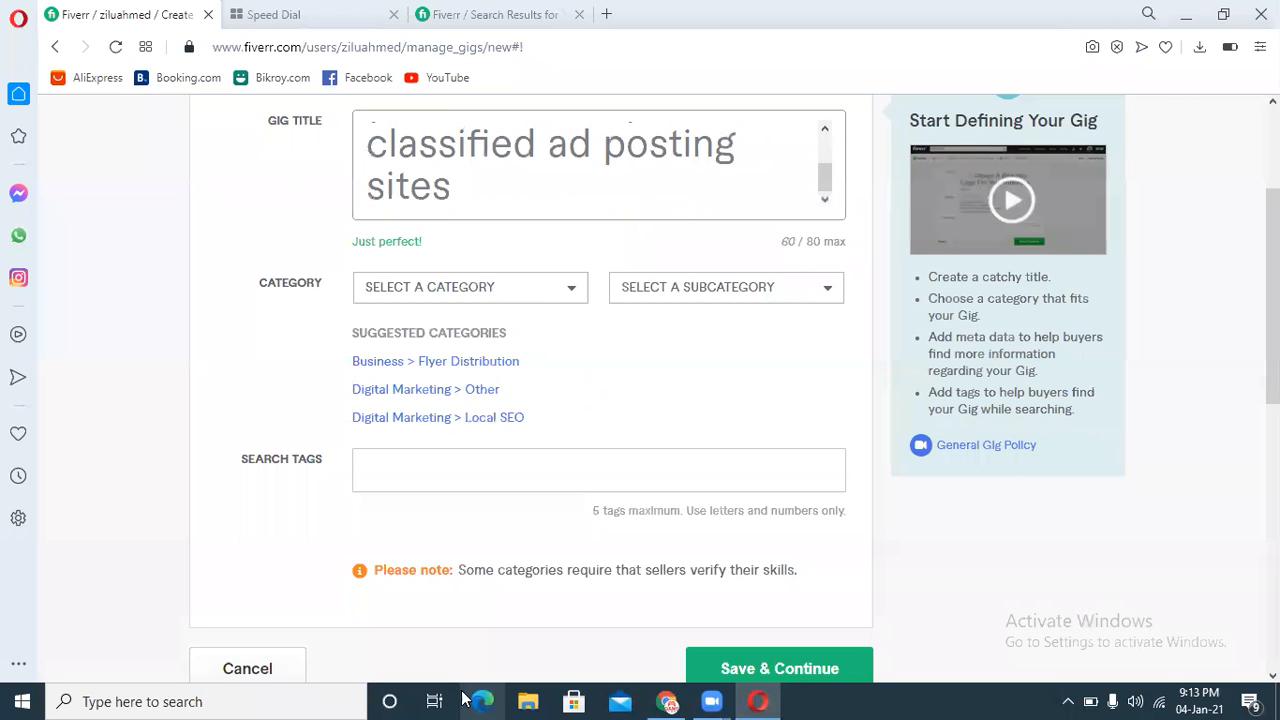
{"action": "left_click", "coordinate": [426, 366]}
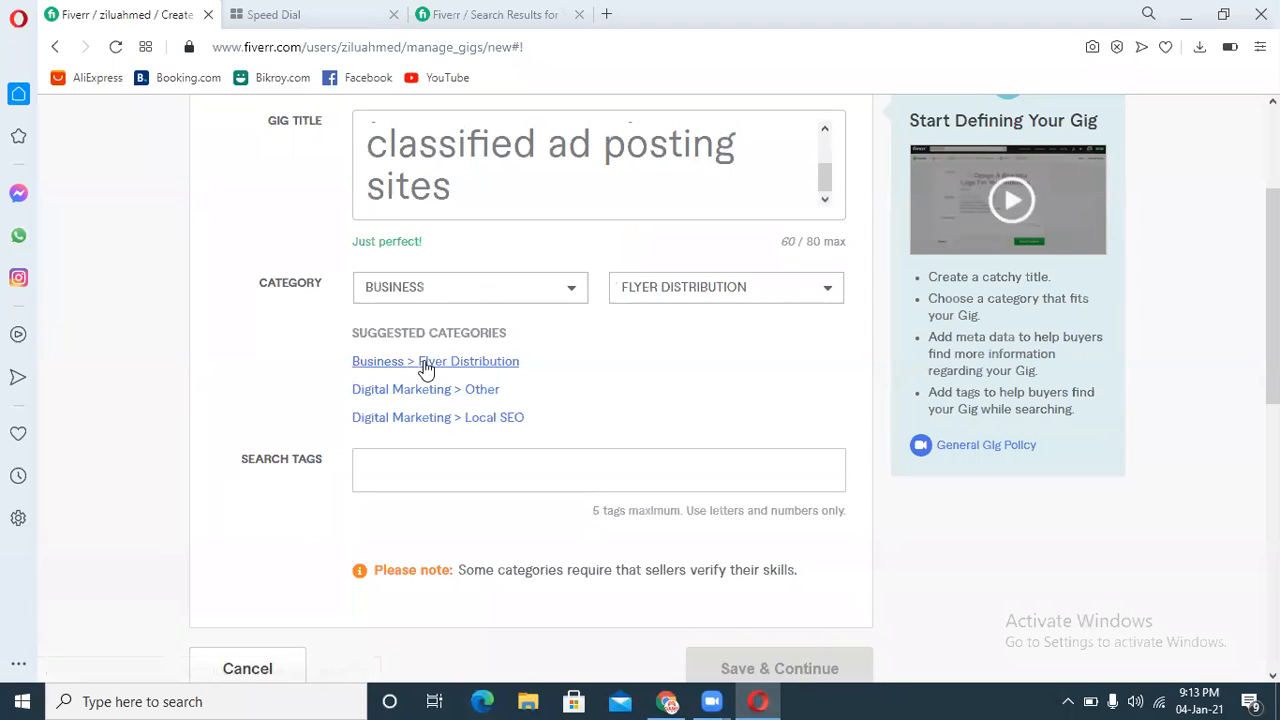
Step: Copy the suggested term "classified ad posting" from the search results and add it as the first search tag
{"action": "left_click", "coordinate": [437, 12]}
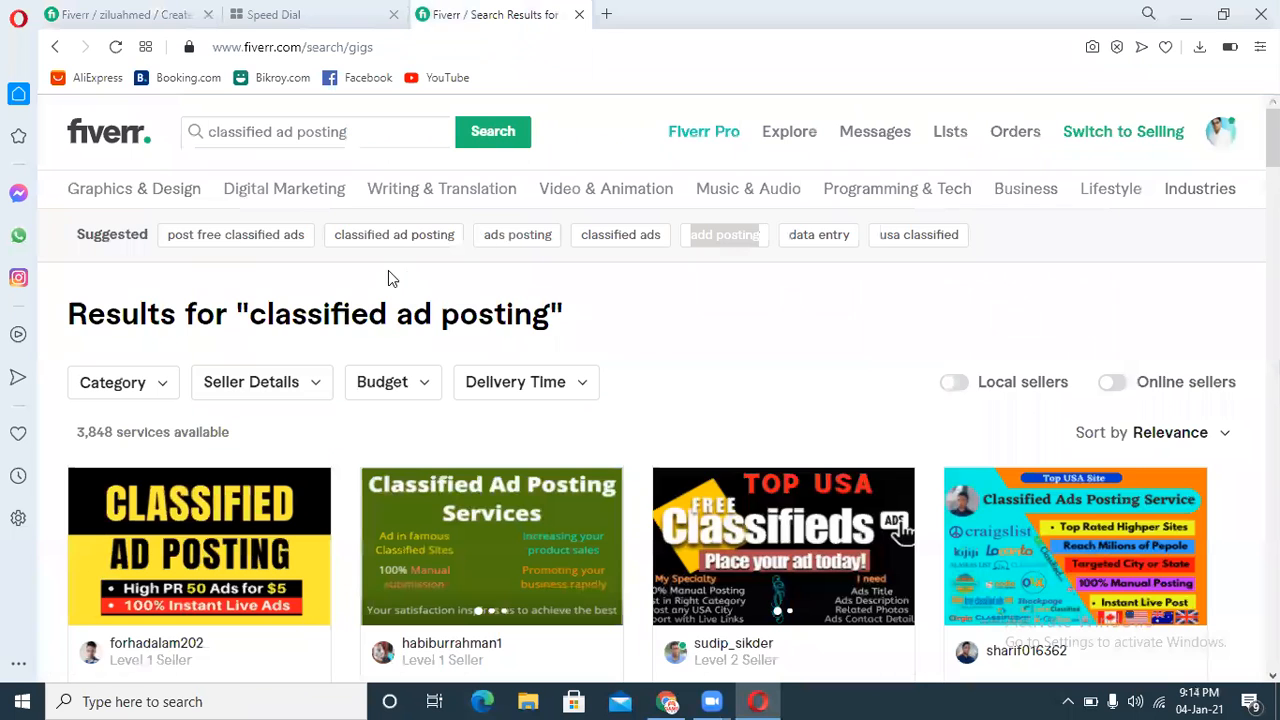
{"action": "left_click_drag", "start_coordinate": [444, 244], "coordinate": [334, 240]}
{"action": "key", "text": "ctrl+c"}
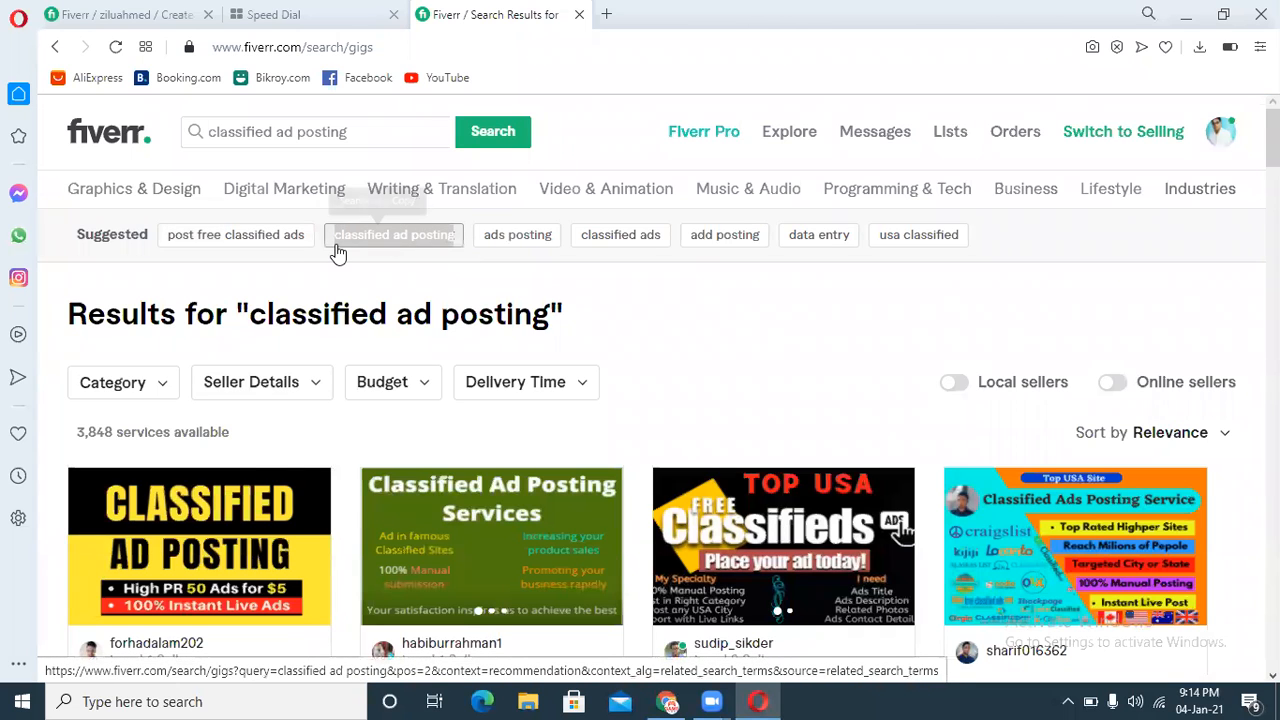
{"action": "left_click", "coordinate": [108, 8]}
{"action": "left_click", "coordinate": [560, 472]}
{"action": "key", "text": "ctrl+v"}
{"action": "key", "text": "Return"}
Step: Copy the suggested term "ads posting" from the search results and add it as a second search tag
{"action": "left_click", "coordinate": [480, 14]}
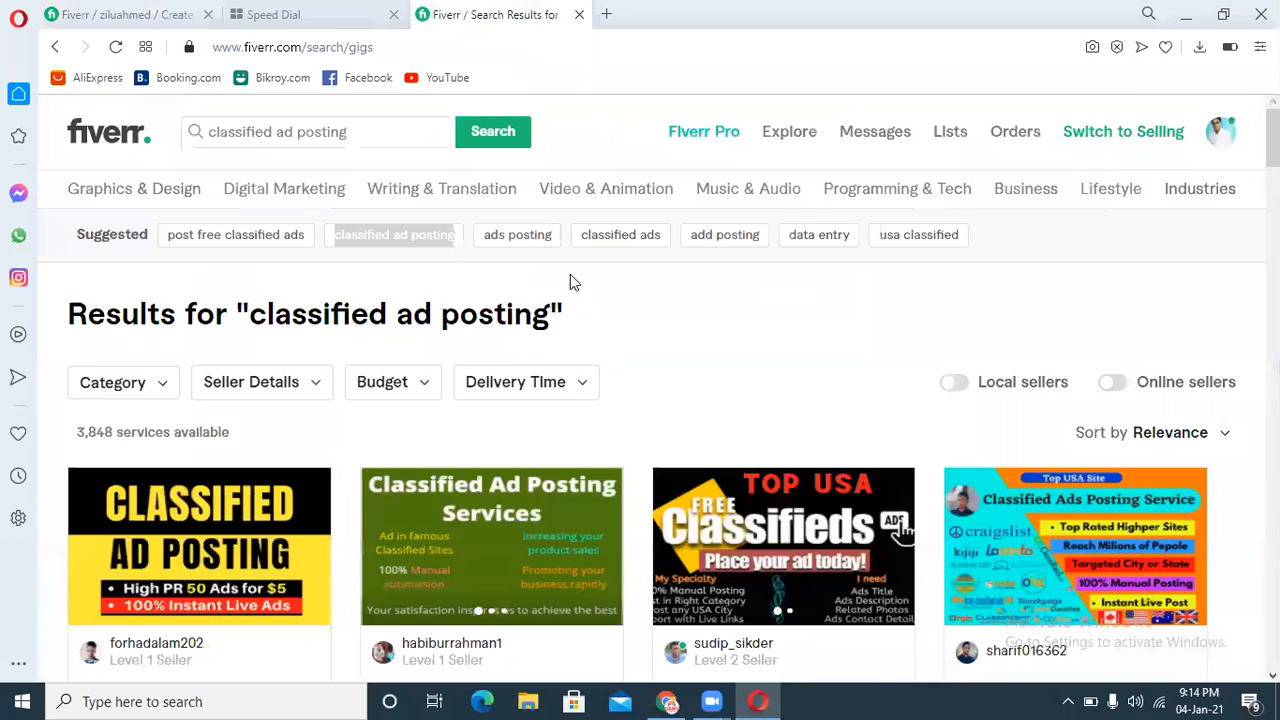
{"action": "left_click_drag", "start_coordinate": [556, 240], "coordinate": [492, 246]}
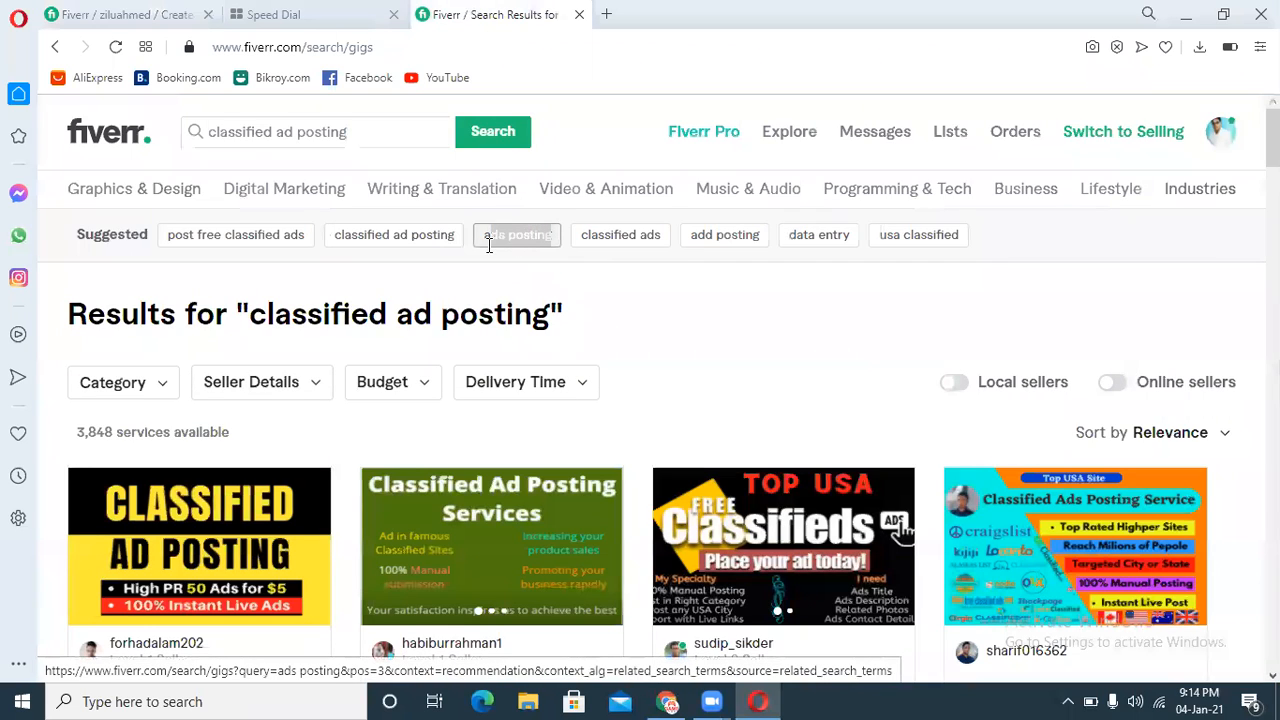
{"action": "key", "text": "ctrl+c"}
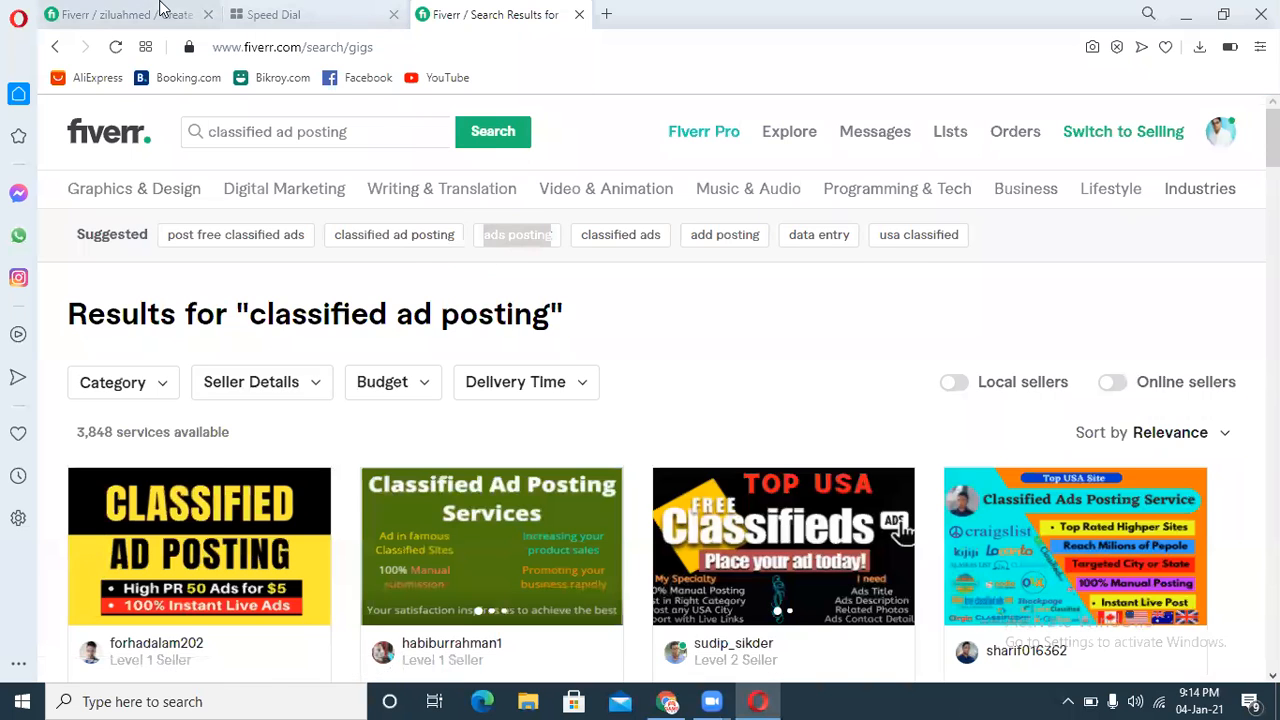
{"action": "left_click", "coordinate": [120, 14]}
{"action": "key", "text": "ctrl+v"}
{"action": "key", "text": "Return"}
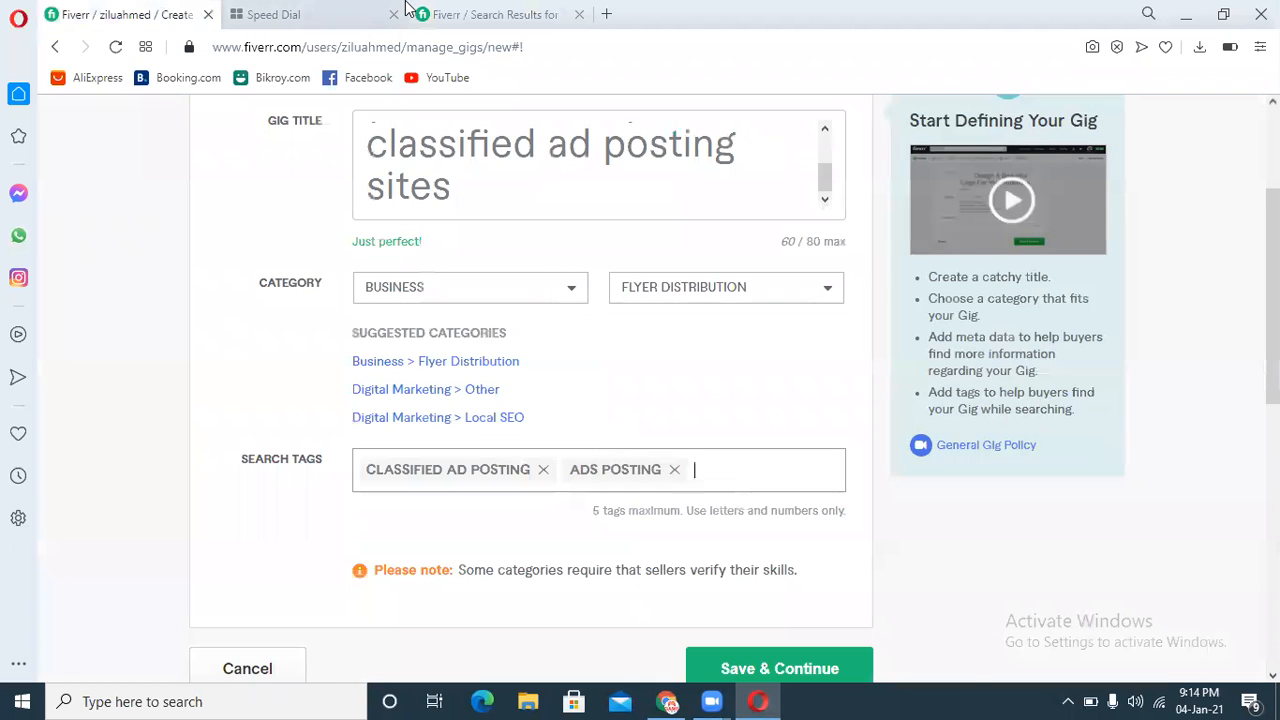
Step: Copy the suggested term "classified ads" and add it as a third search tag
{"action": "left_click", "coordinate": [500, 12]}
{"action": "left_click_drag", "start_coordinate": [666, 242], "coordinate": [585, 243]}
{"action": "key", "text": "ctrl+c"}
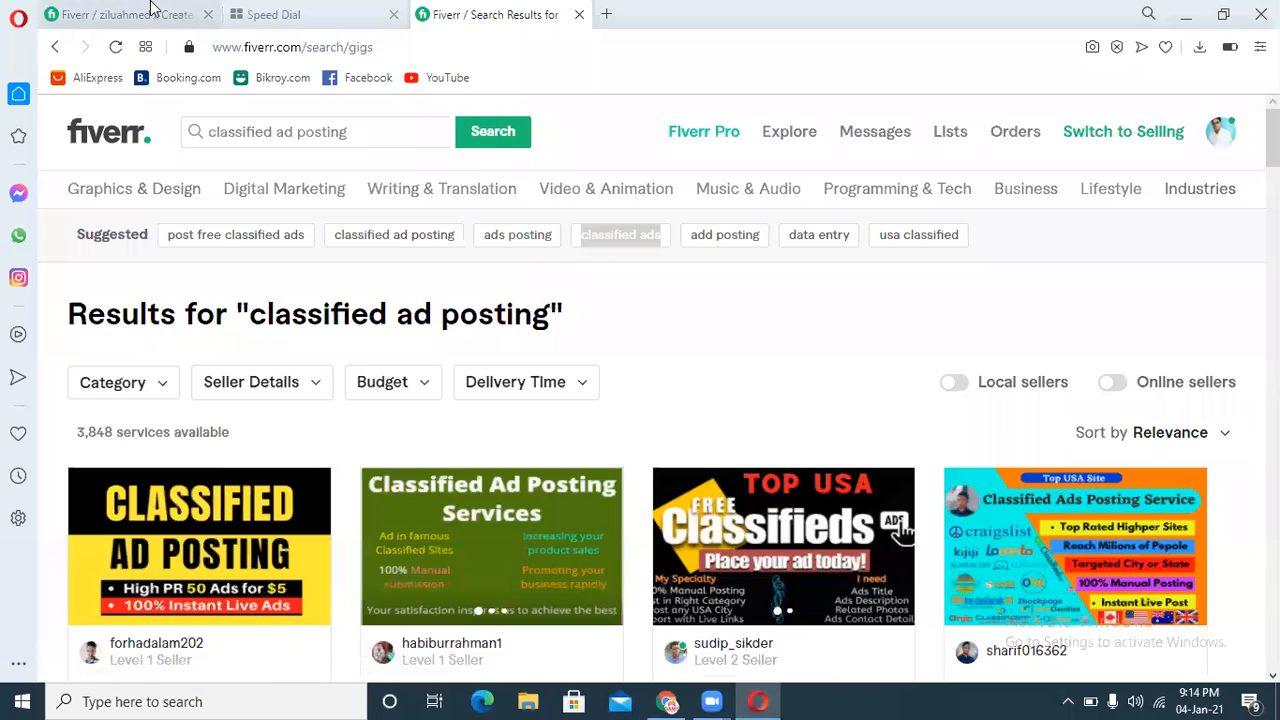
{"action": "left_click", "coordinate": [120, 14]}
{"action": "key", "text": "ctrl+v"}
{"action": "key", "text": "Return"}
{"action": "left_click", "coordinate": [540, 120]}
Step: Copy the suggested term "add posting" and add it as a fourth search tag
{"action": "left_click", "coordinate": [490, 12]}
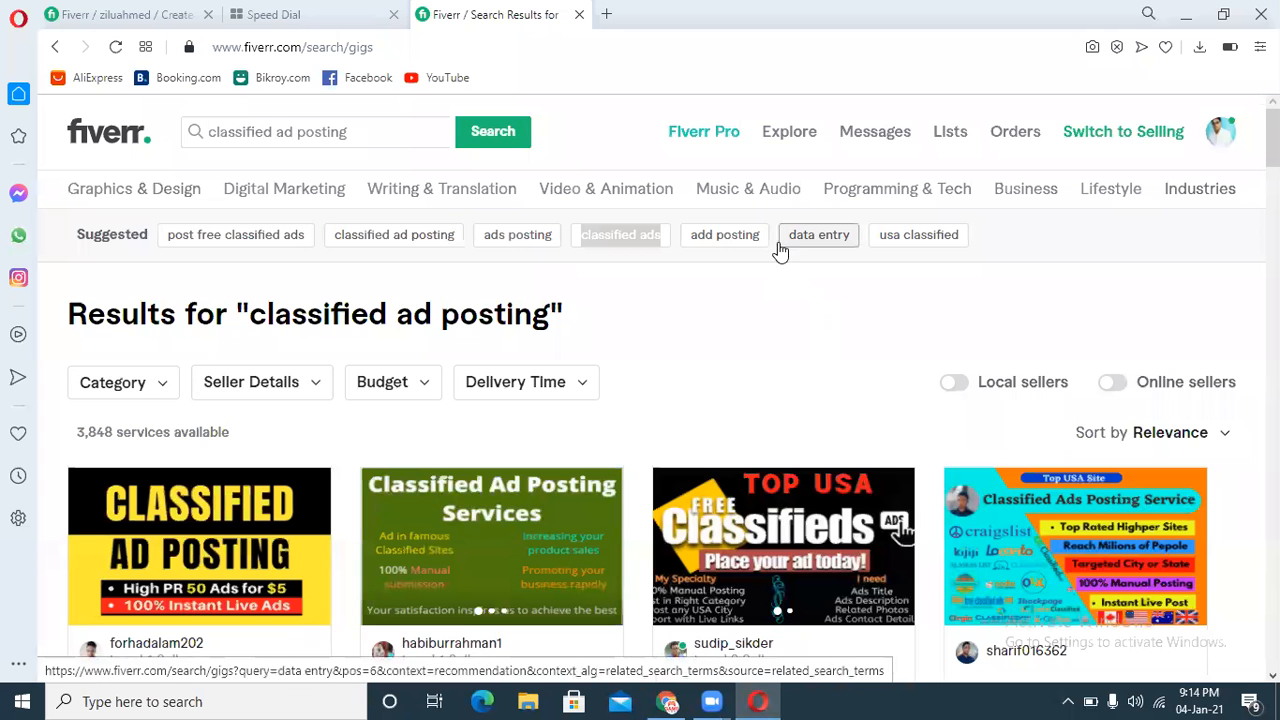
{"action": "left_click_drag", "start_coordinate": [767, 246], "coordinate": [689, 254]}
{"action": "left_click", "coordinate": [175, 8]}
{"action": "key", "text": "ctrl+v"}
{"action": "key", "text": "Return"}
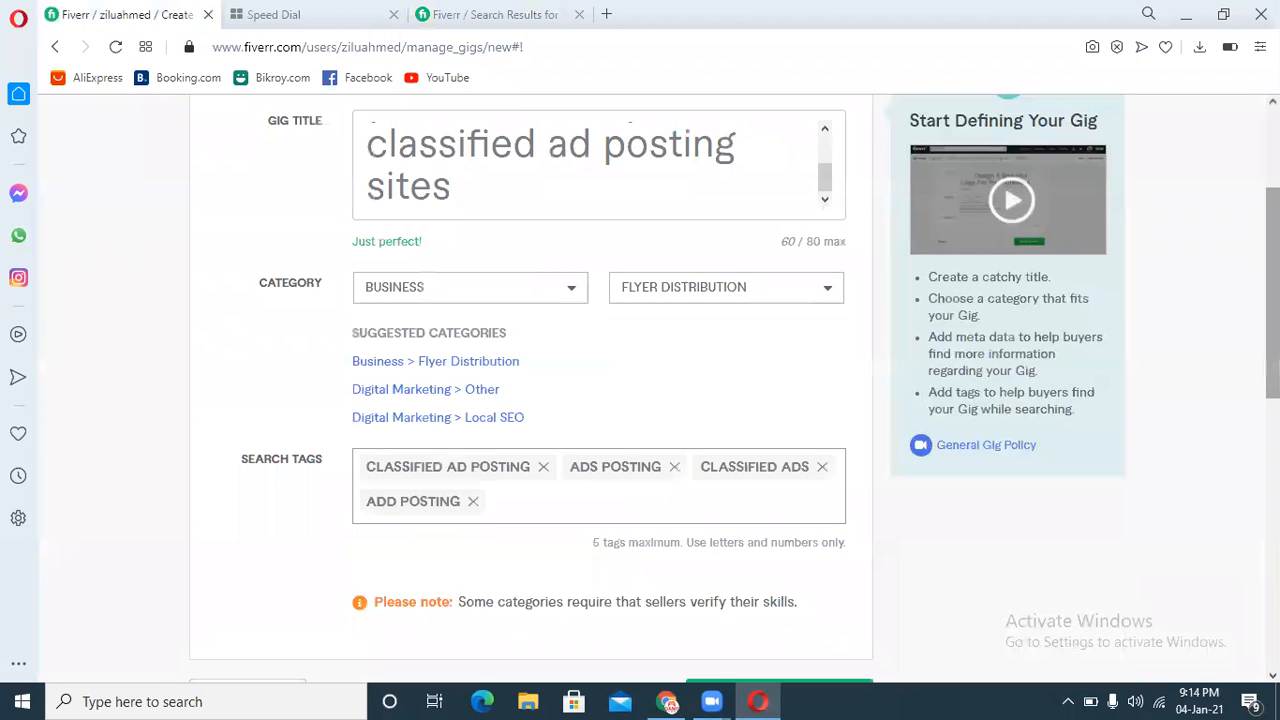
Step: Try saving the overview, remove the "add posting" search tag, and retry saving
{"action": "scroll", "coordinate": [809, 412], "scroll_direction": "down", "scroll_amount": 3}
{"action": "left_click", "coordinate": [791, 444]}
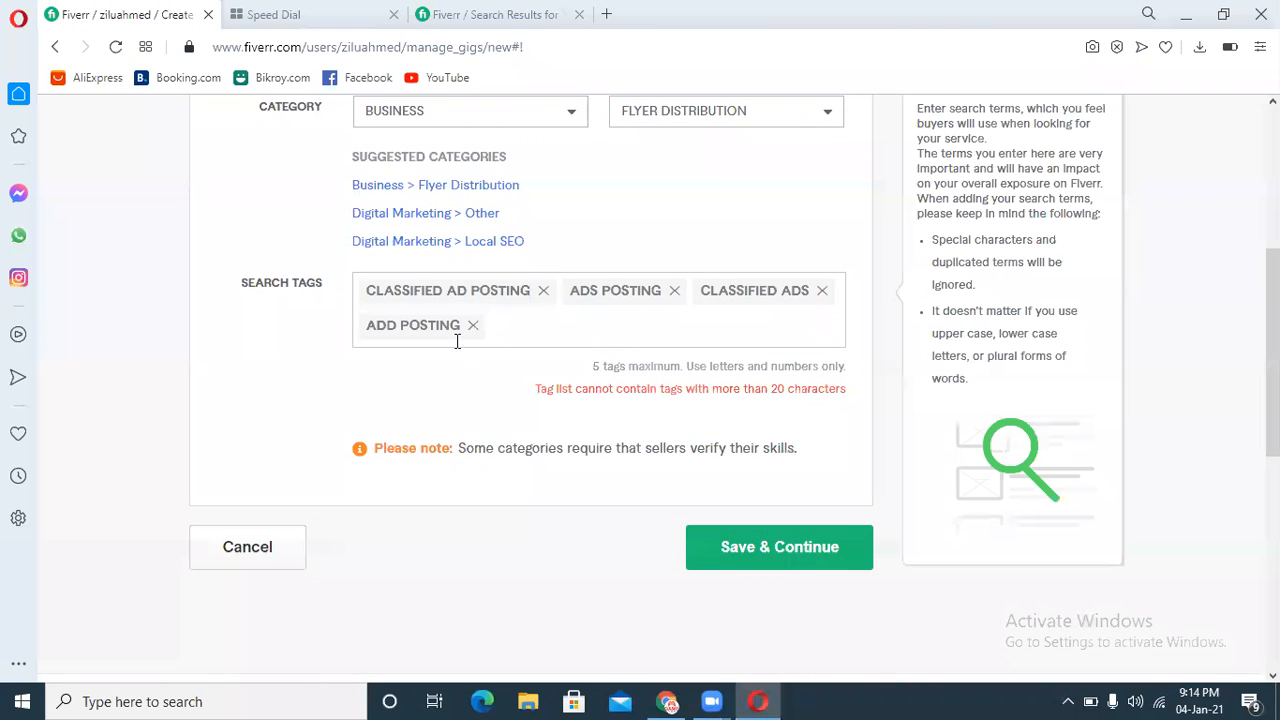
{"action": "left_click", "coordinate": [472, 330]}
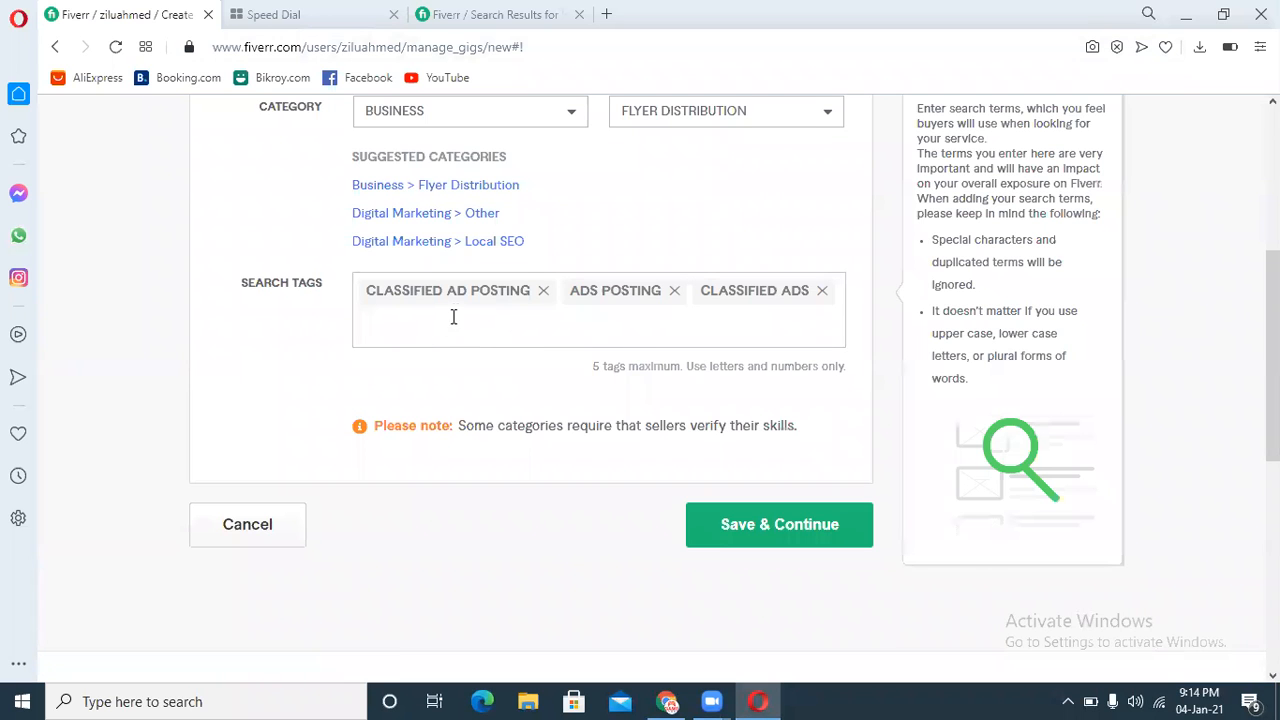
{"action": "left_click", "coordinate": [736, 533]}
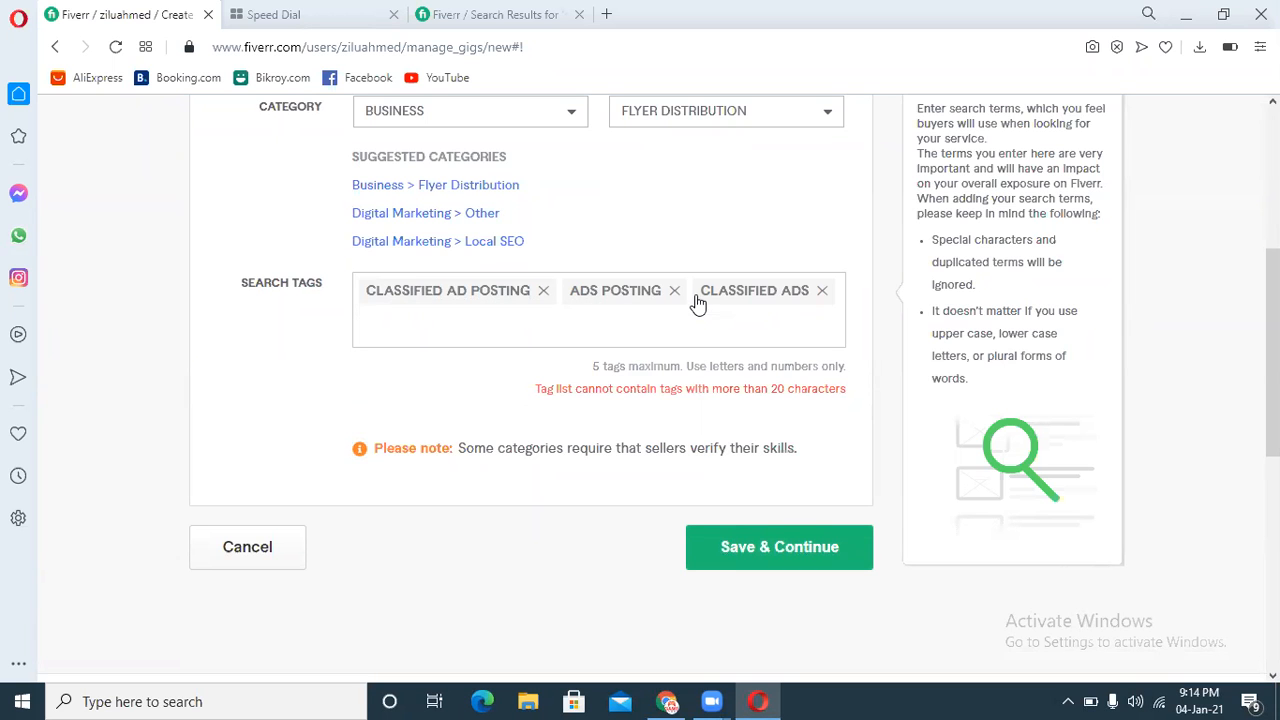
Step: Remove the "classified ads" and "ads posting" search tags, keeping only "classified ad posting"
{"action": "key", "text": "ctrl+Tab"}
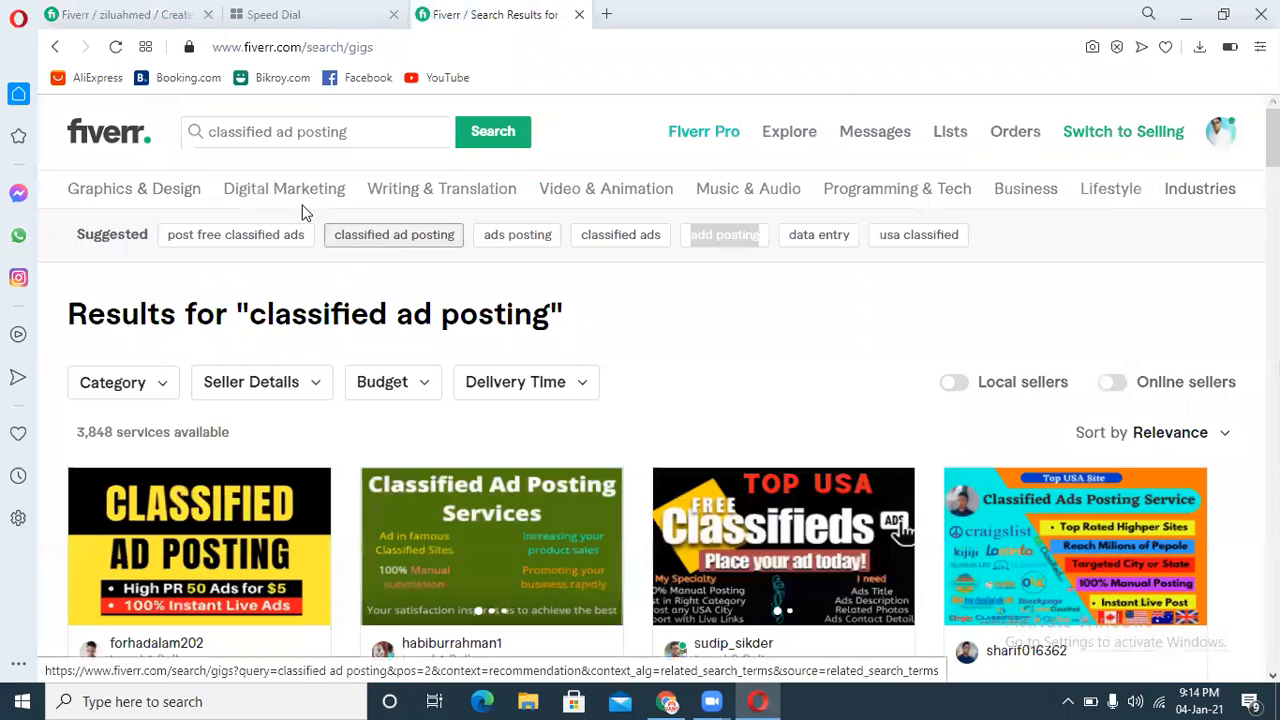
{"action": "left_click", "coordinate": [172, 8]}
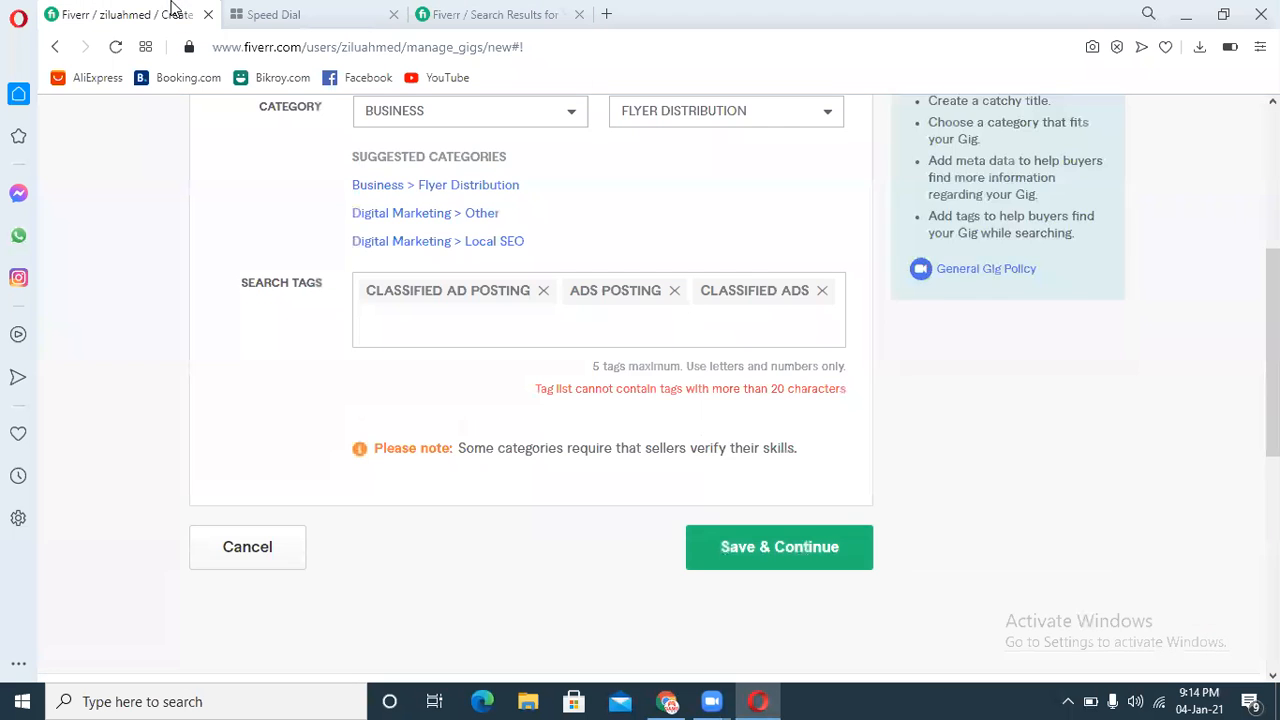
{"action": "left_click", "coordinate": [823, 293]}
{"action": "left_click", "coordinate": [676, 294]}
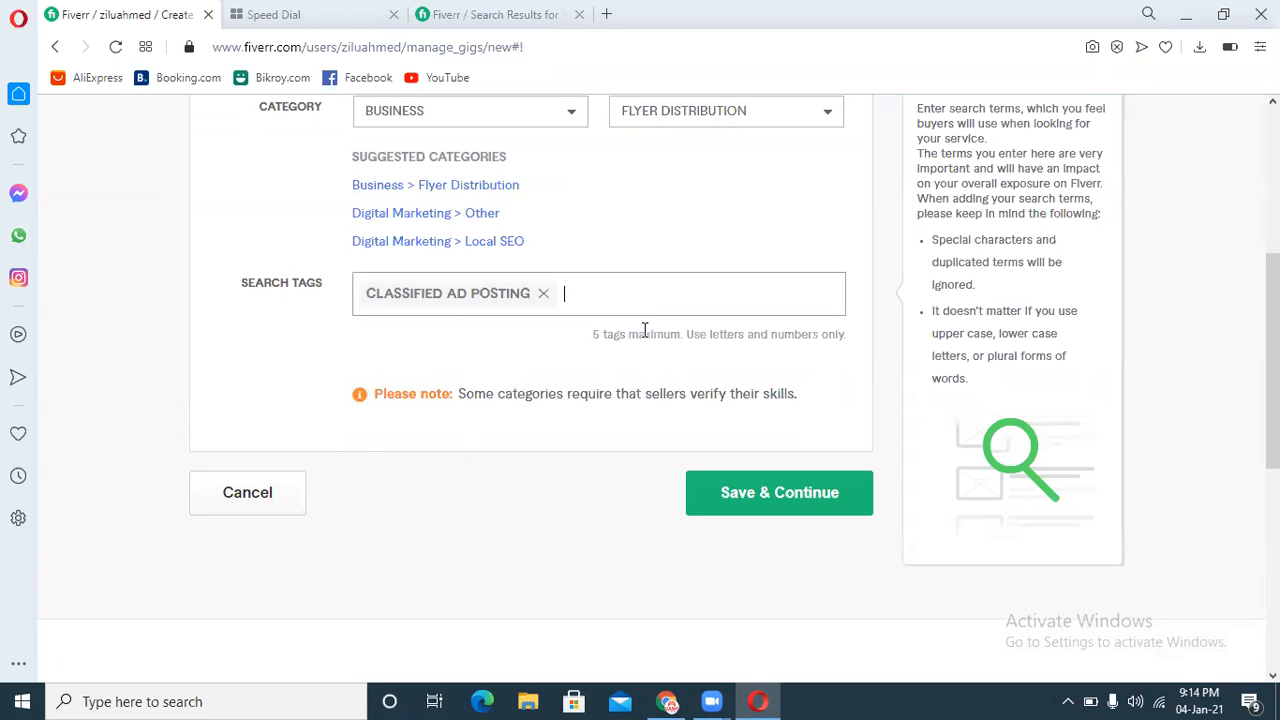
Step: Add "digital marketing" as a search tag
{"action": "type", "text": "digi"}
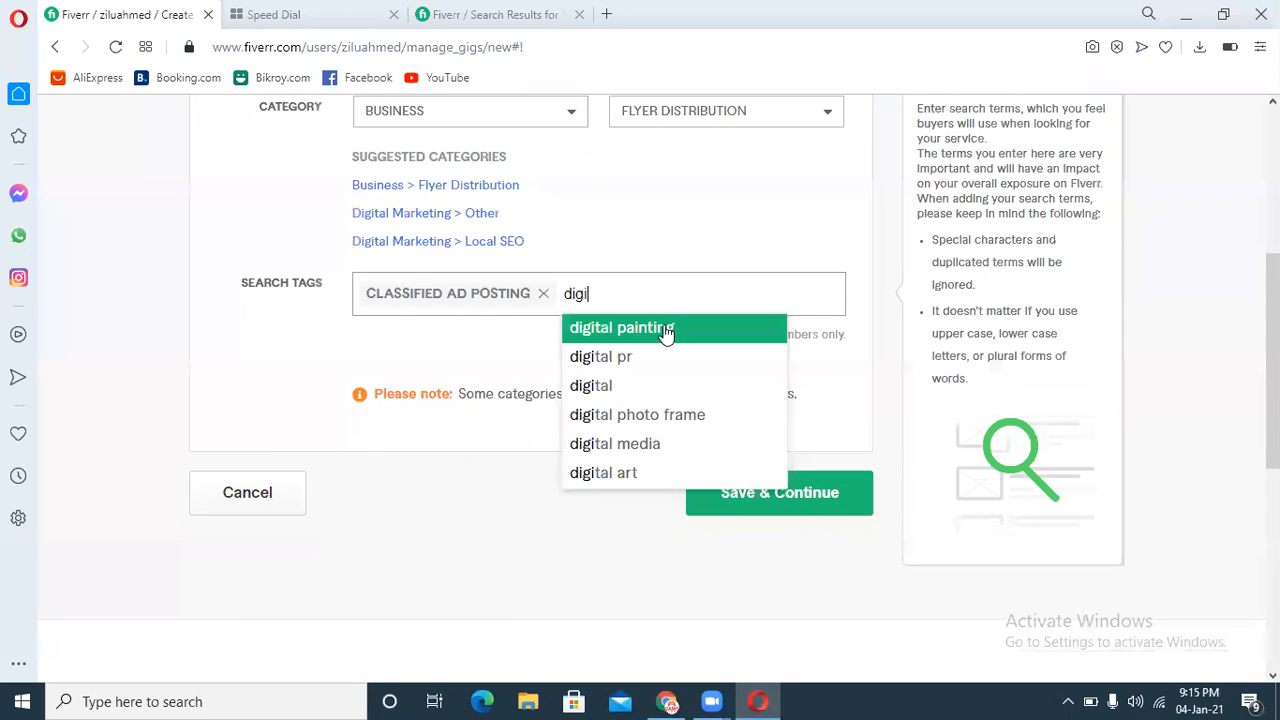
{"action": "type", "text": "tal "}
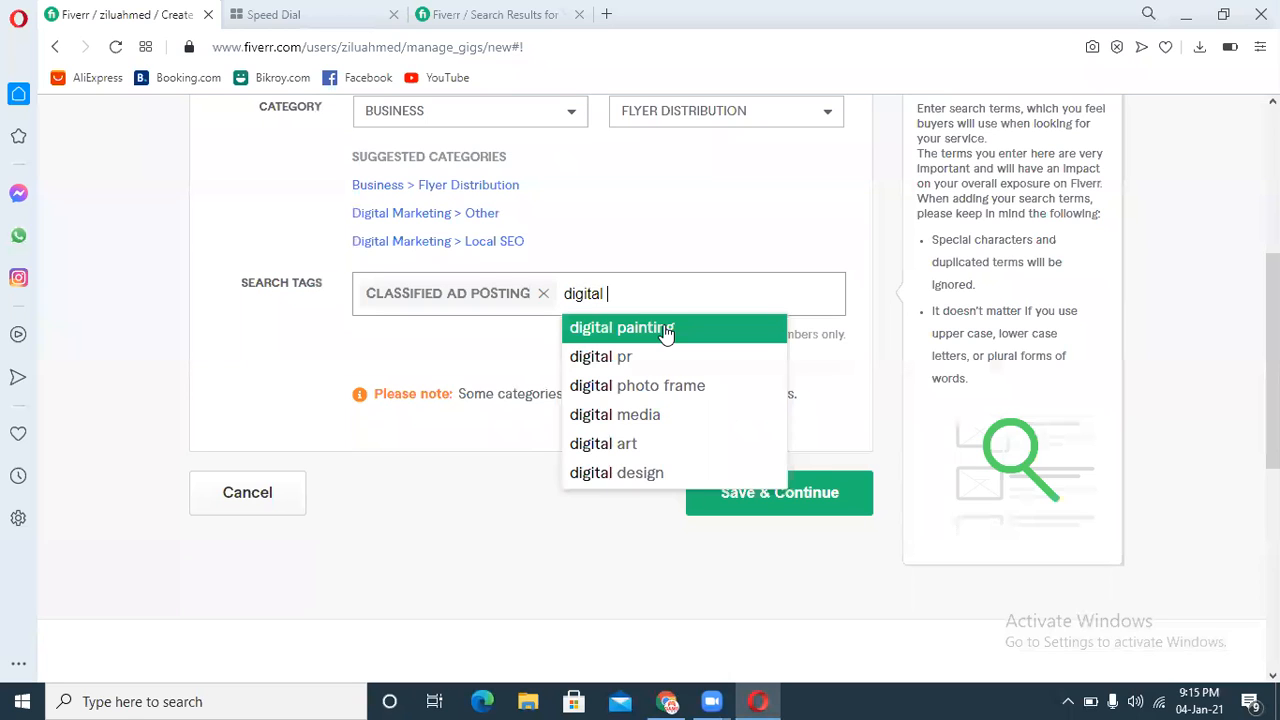
{"action": "type", "text": "marketing"}
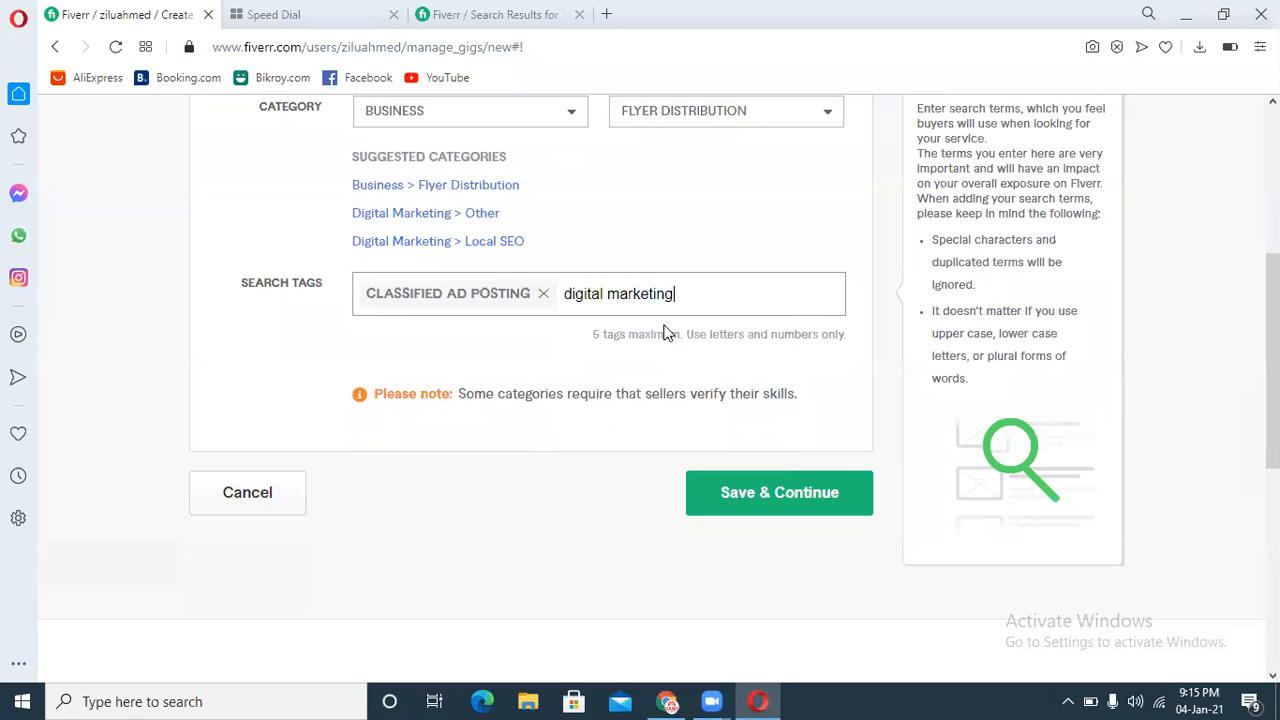
{"action": "key", "text": "Return"}
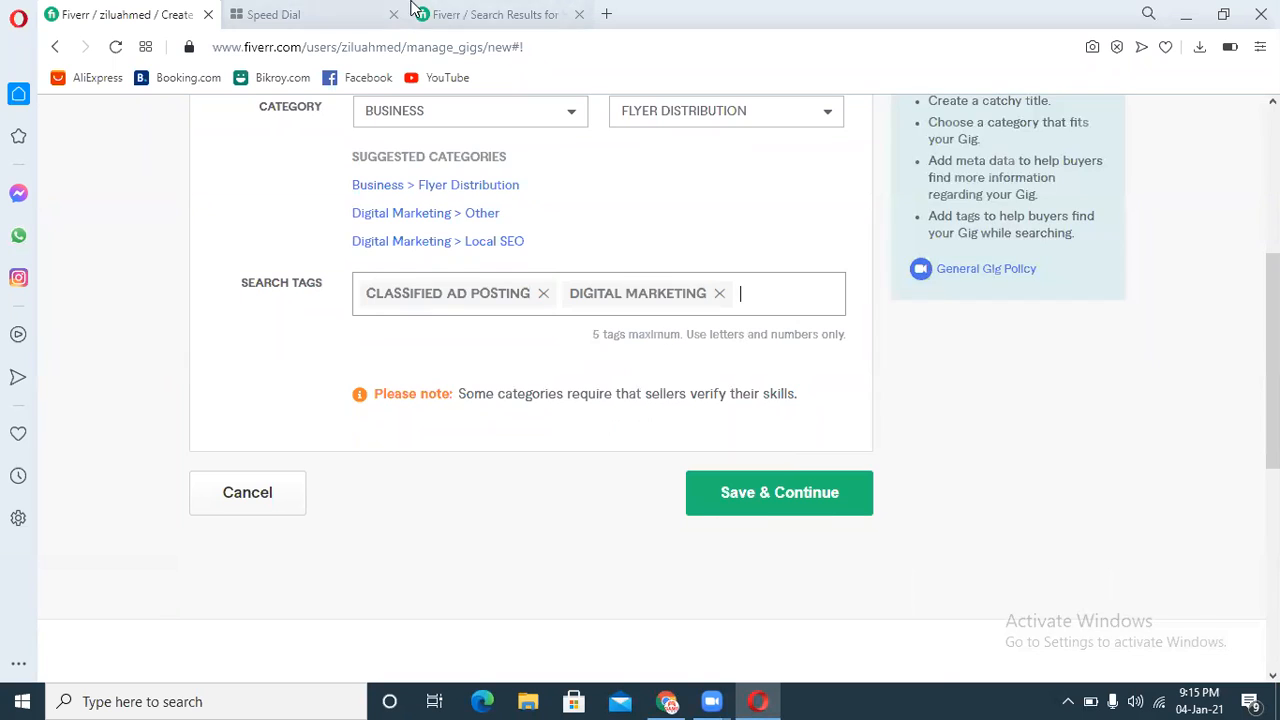
Step: Copy the suggested term "classified ads" from the search results and add it as a search tag
{"action": "left_click", "coordinate": [466, 11]}
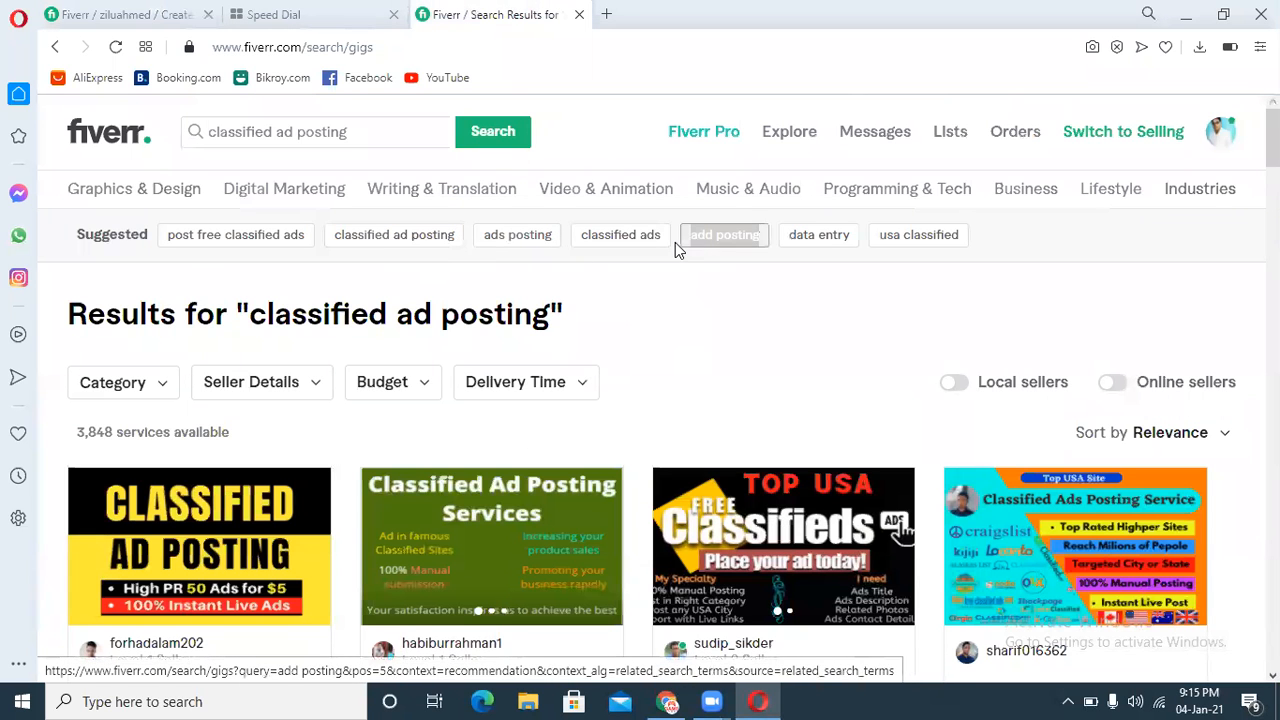
{"action": "mouse_move", "coordinate": [673, 242]}
{"action": "left_mouse_down"}
{"action": "mouse_move", "coordinate": [591, 251]}
{"action": "mouse_move", "coordinate": [662, 240]}
{"action": "left_mouse_up"}
{"action": "key", "text": "ctrl+c"}
{"action": "left_click", "coordinate": [162, 9]}
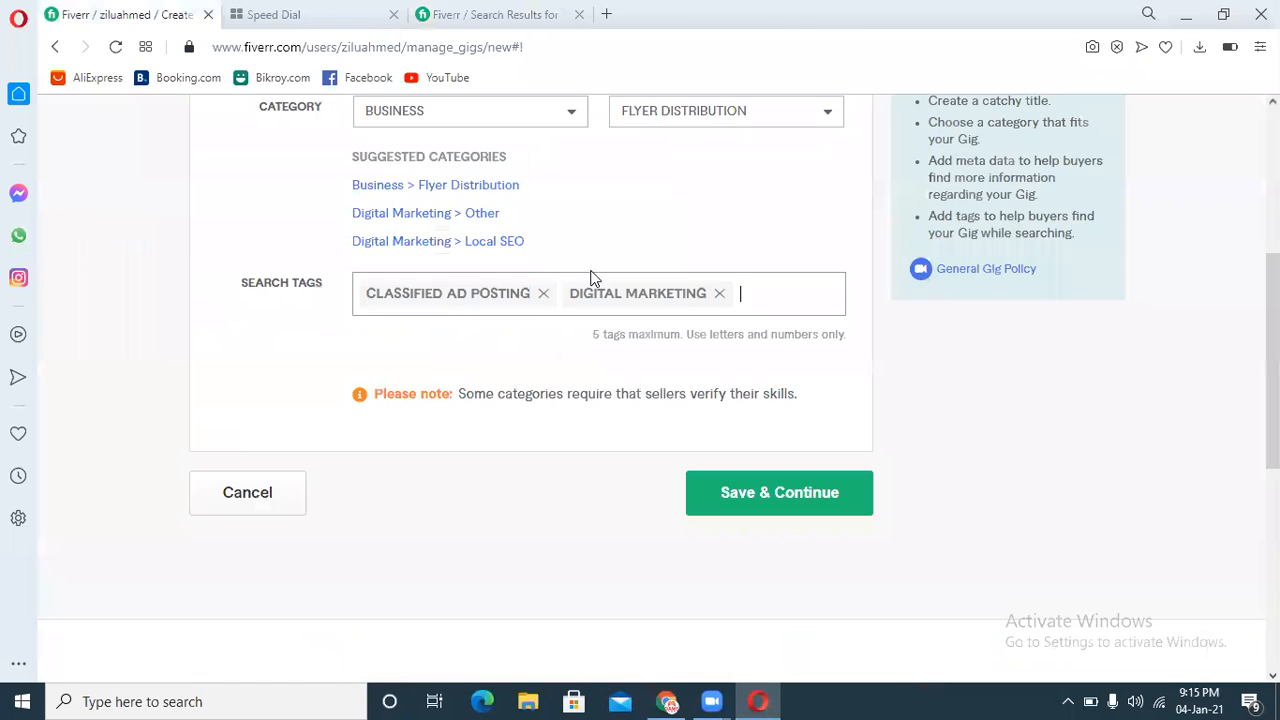
{"action": "left_click", "coordinate": [797, 310]}
{"action": "key", "text": "ctrl+v"}
{"action": "left_click", "coordinate": [797, 313]}
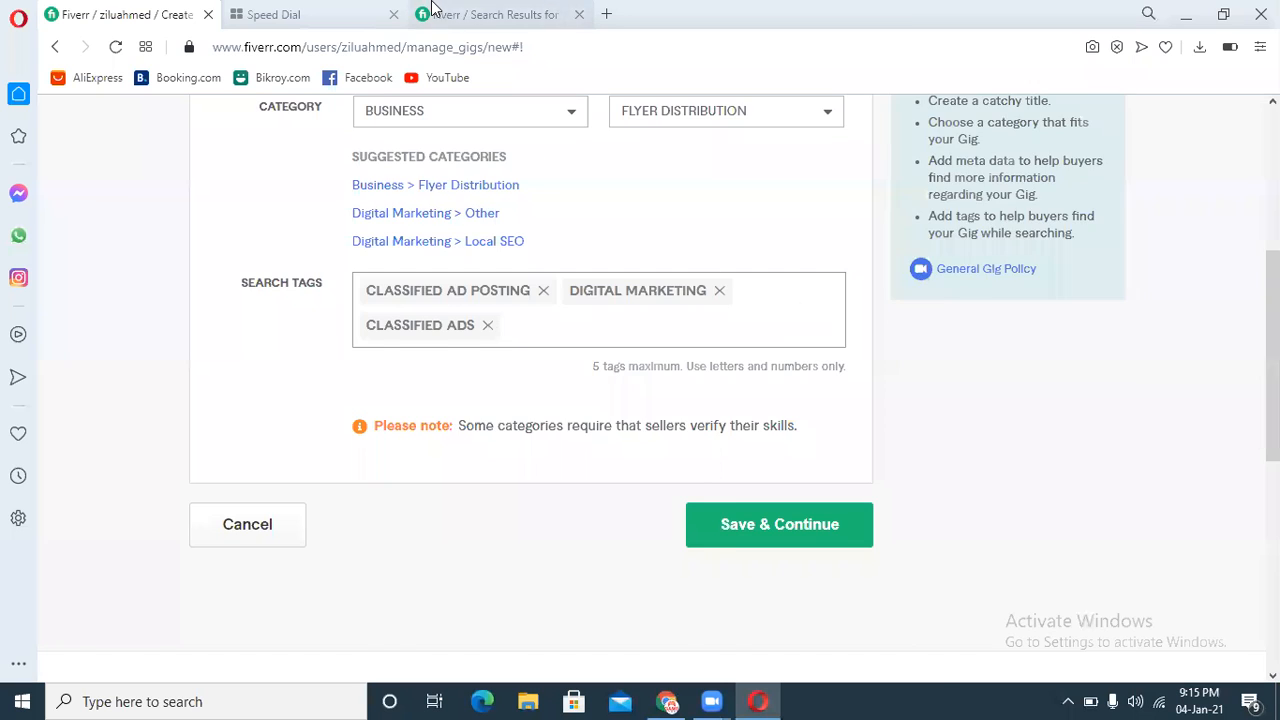
Step: Copy the suggested term "data entry" and add it as a search tag
{"action": "left_click", "coordinate": [438, 10]}
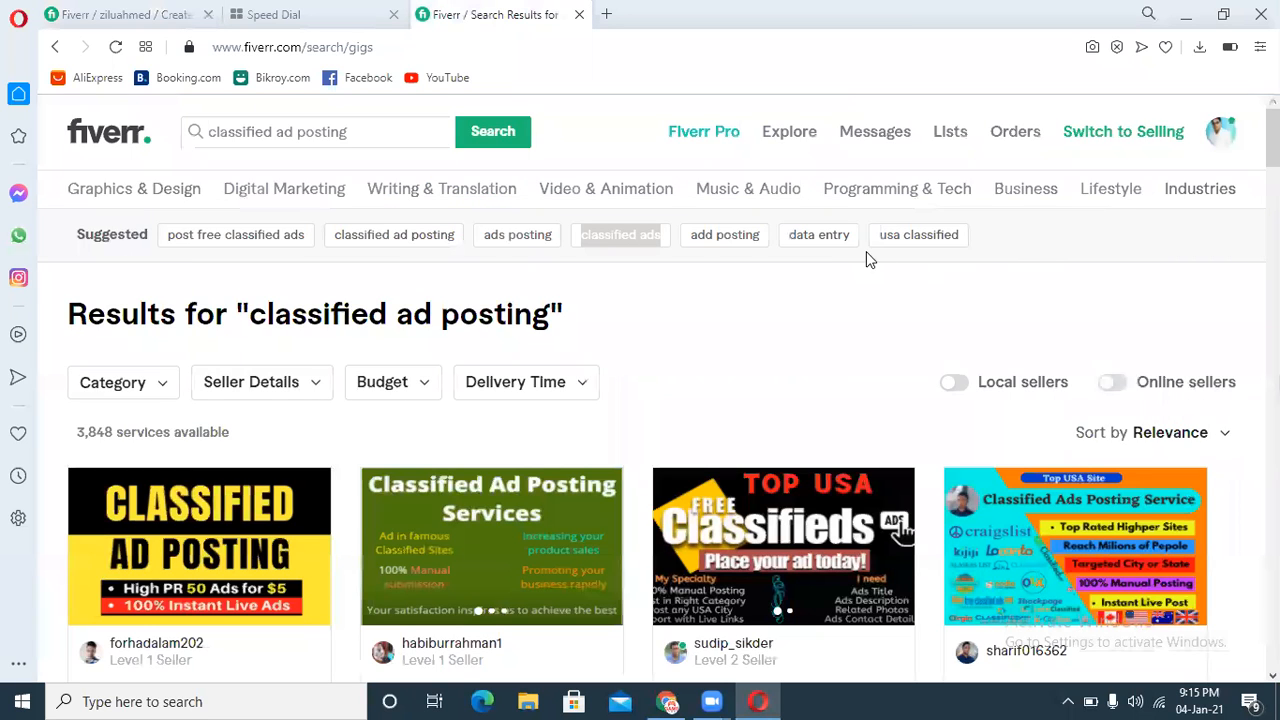
{"action": "left_click_drag", "start_coordinate": [845, 255], "coordinate": [786, 243]}
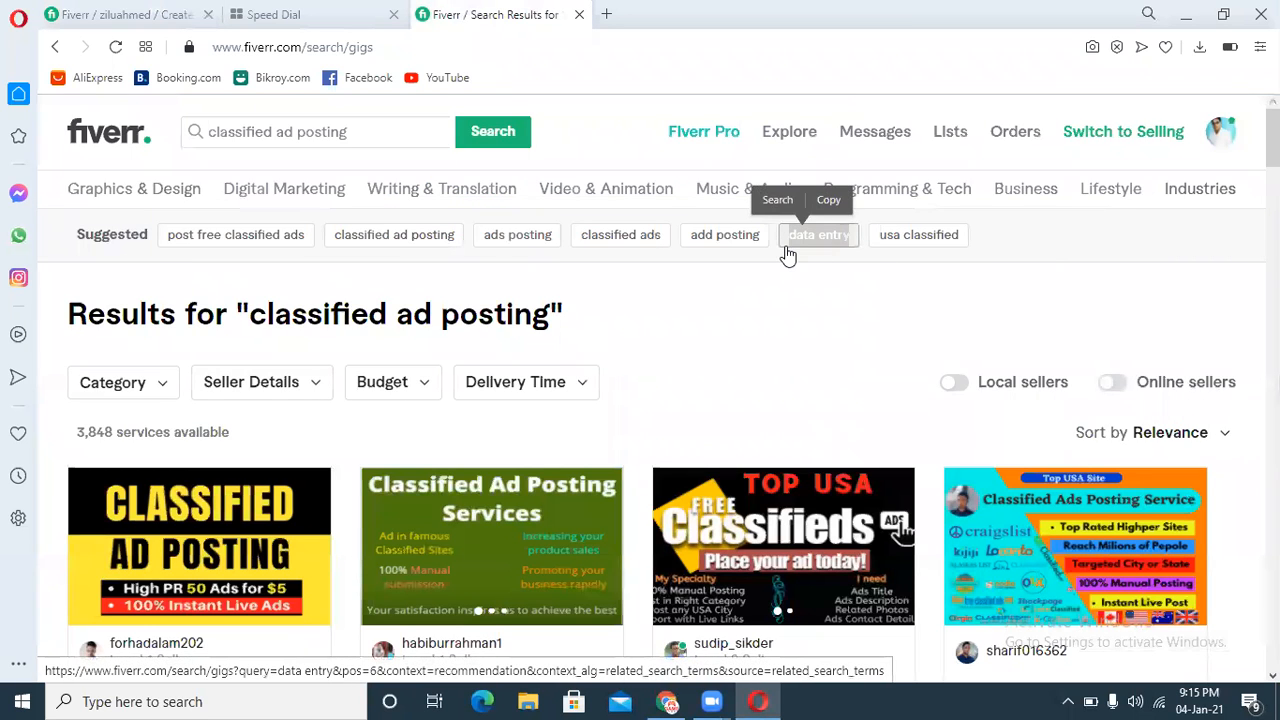
{"action": "left_click", "coordinate": [66, 9]}
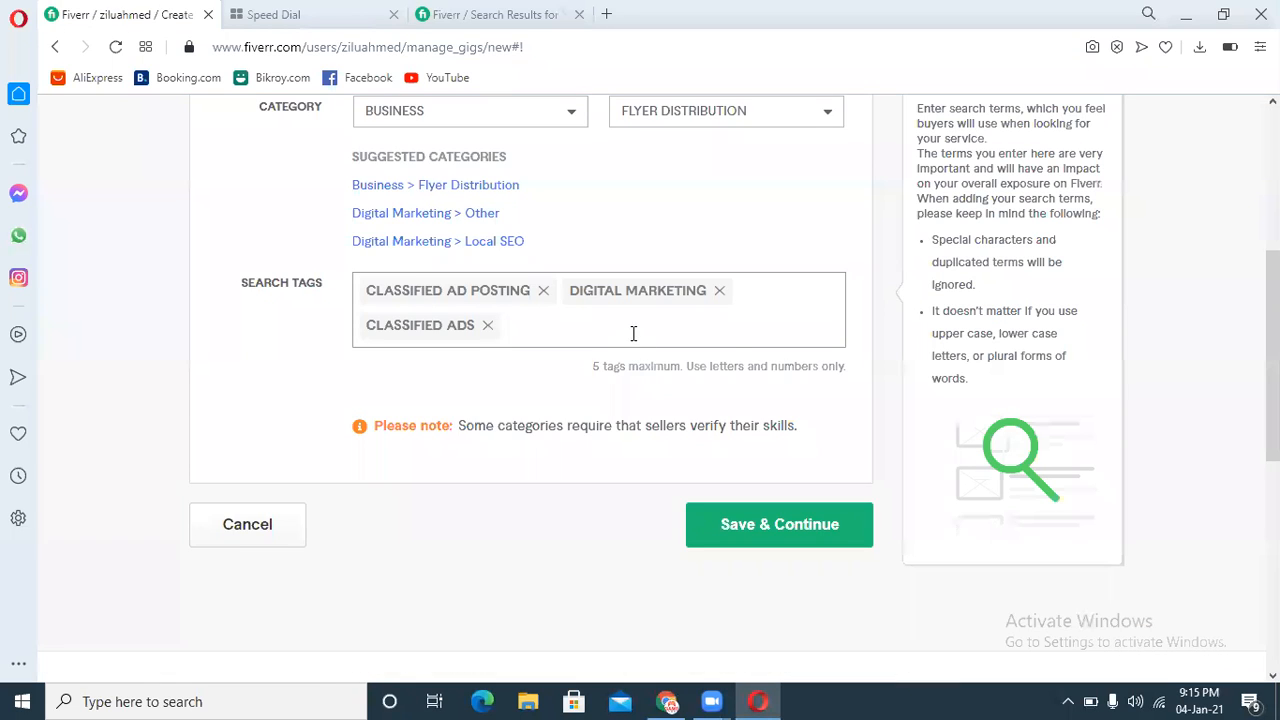
{"action": "key", "text": "ctrl+v"}
{"action": "key", "text": "Return"}
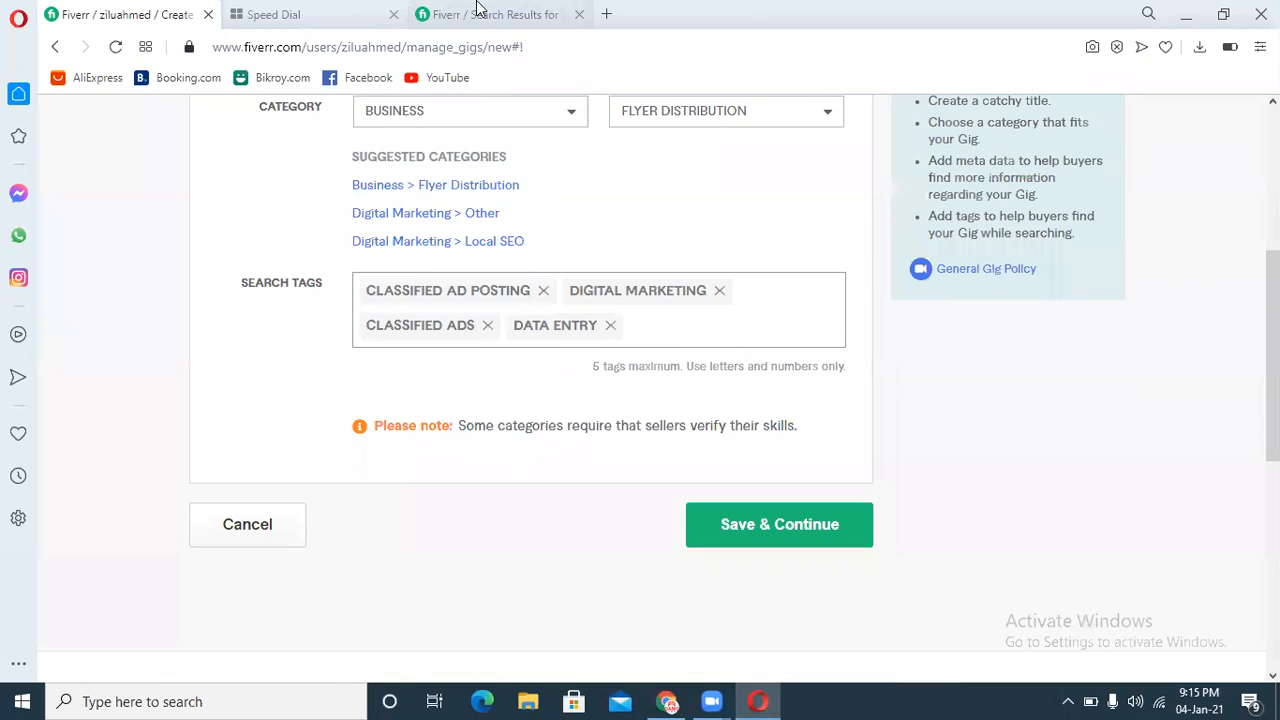
Step: Open the top competing classified ad posting gig in a new tab and review its related tags
{"action": "left_click", "coordinate": [480, 10]}
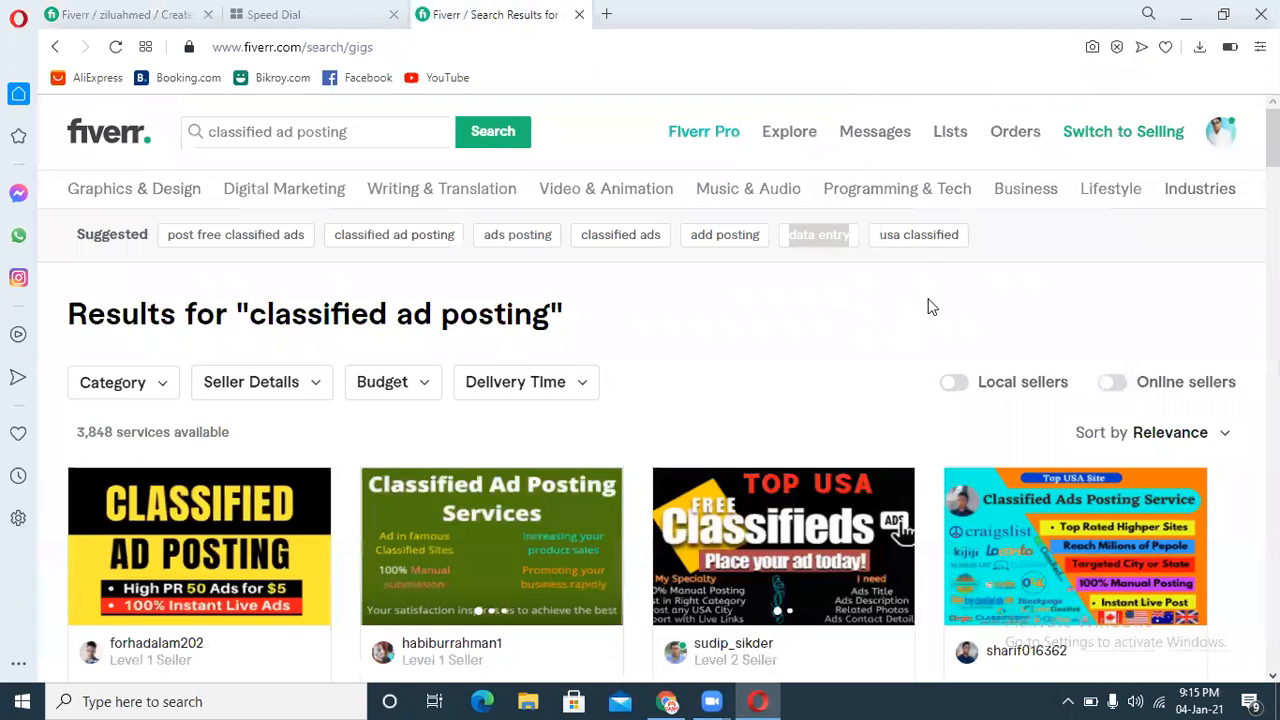
{"action": "left_click", "coordinate": [186, 10]}
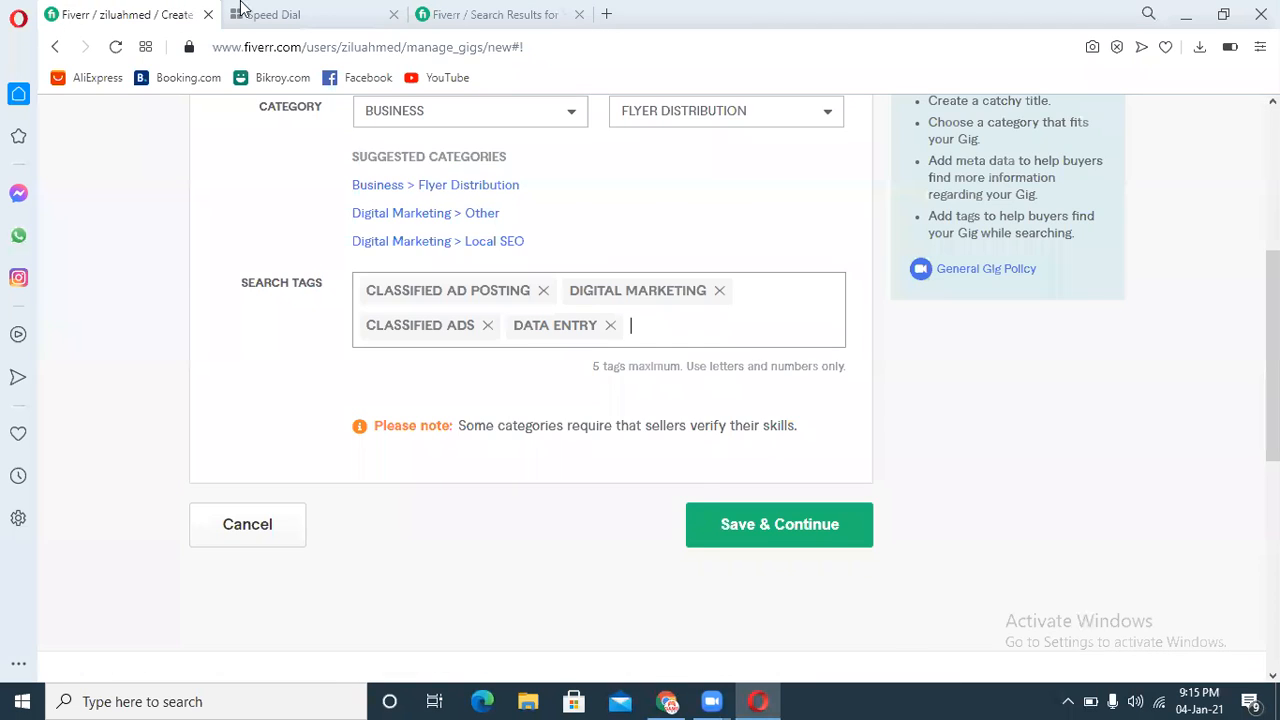
{"action": "left_click", "coordinate": [538, 8]}
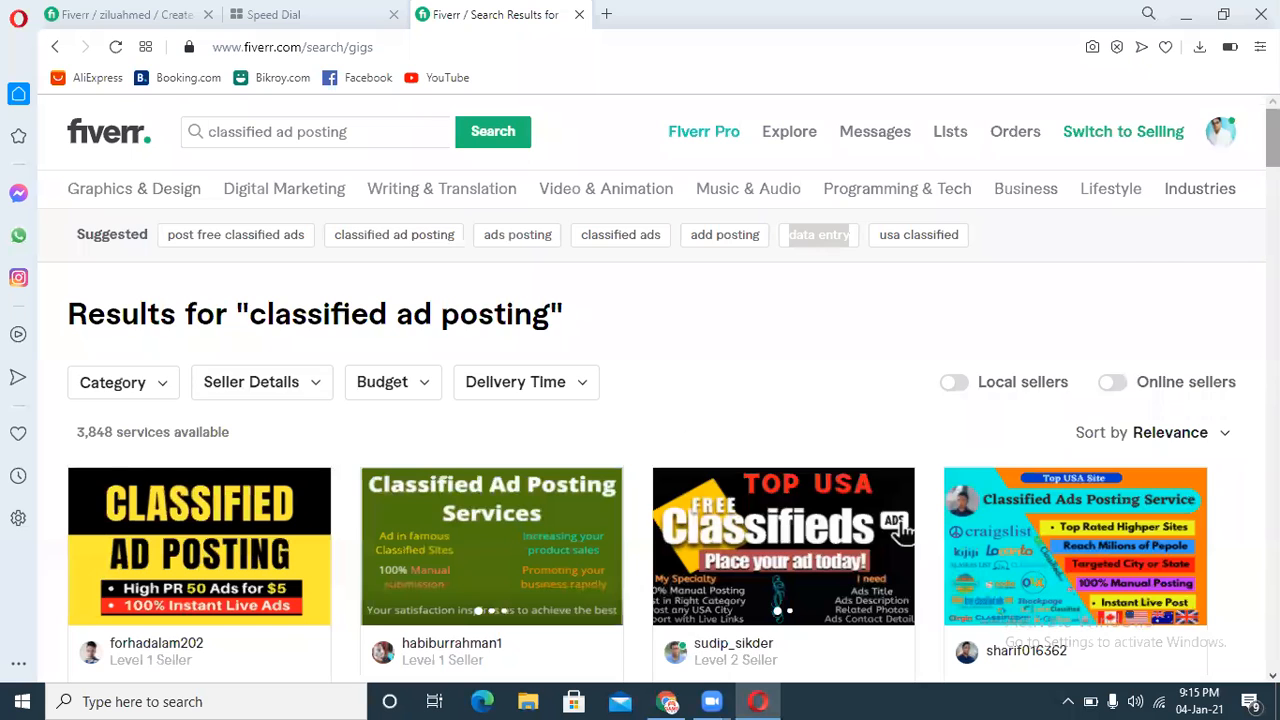
{"action": "scroll", "coordinate": [703, 438], "scroll_direction": "down", "scroll_amount": 5}
{"action": "scroll", "coordinate": [183, 298], "scroll_direction": "down", "scroll_amount": 1}
{"action": "right_click", "coordinate": [165, 275]}
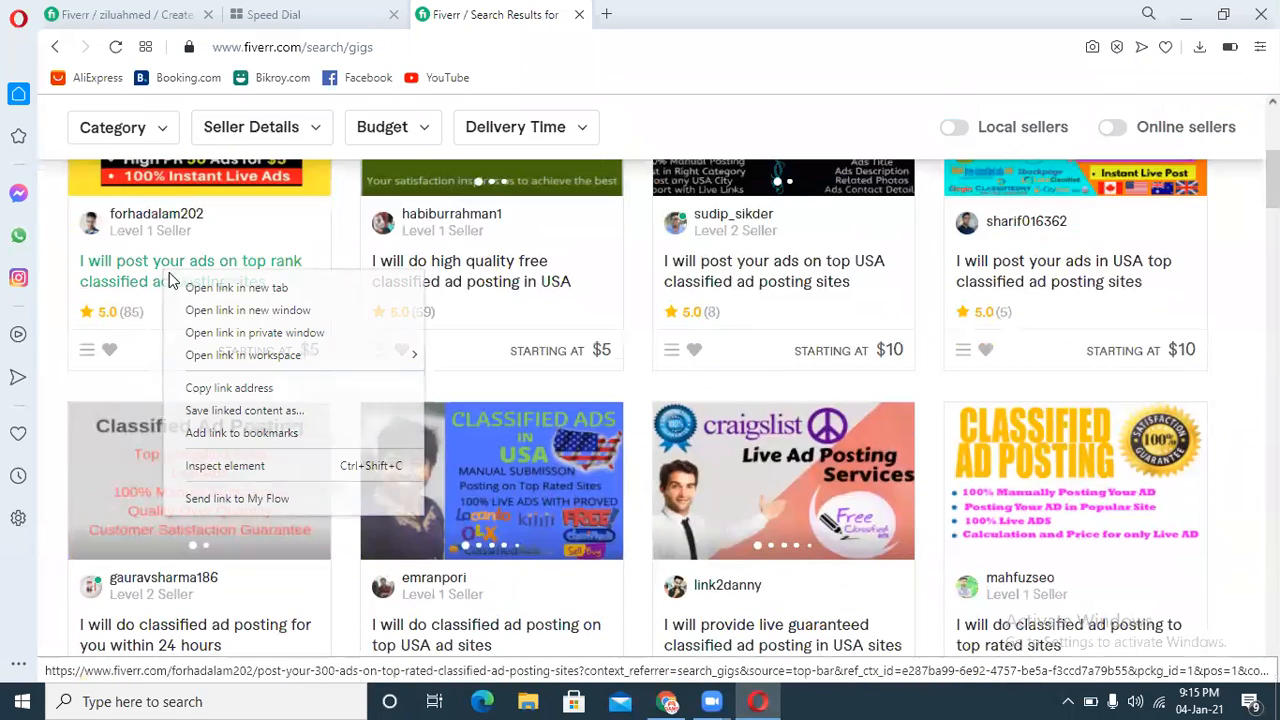
{"action": "left_click", "coordinate": [189, 286]}
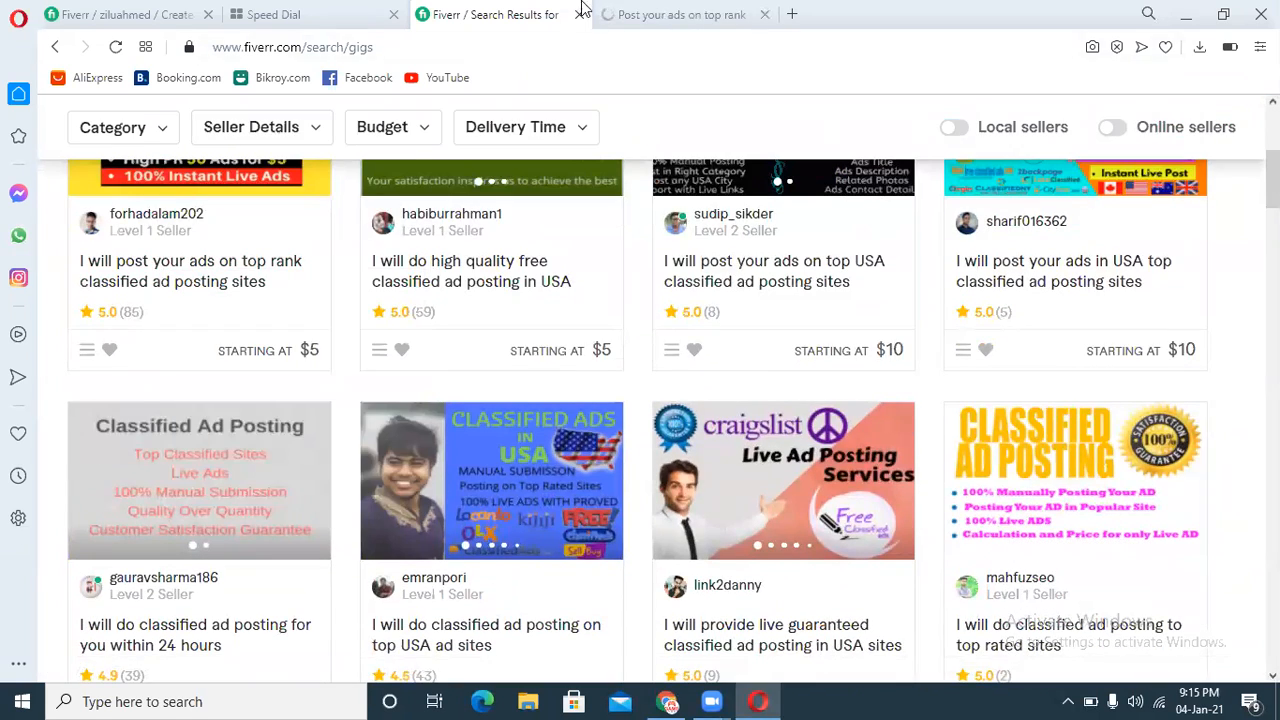
{"action": "left_click", "coordinate": [629, 14]}
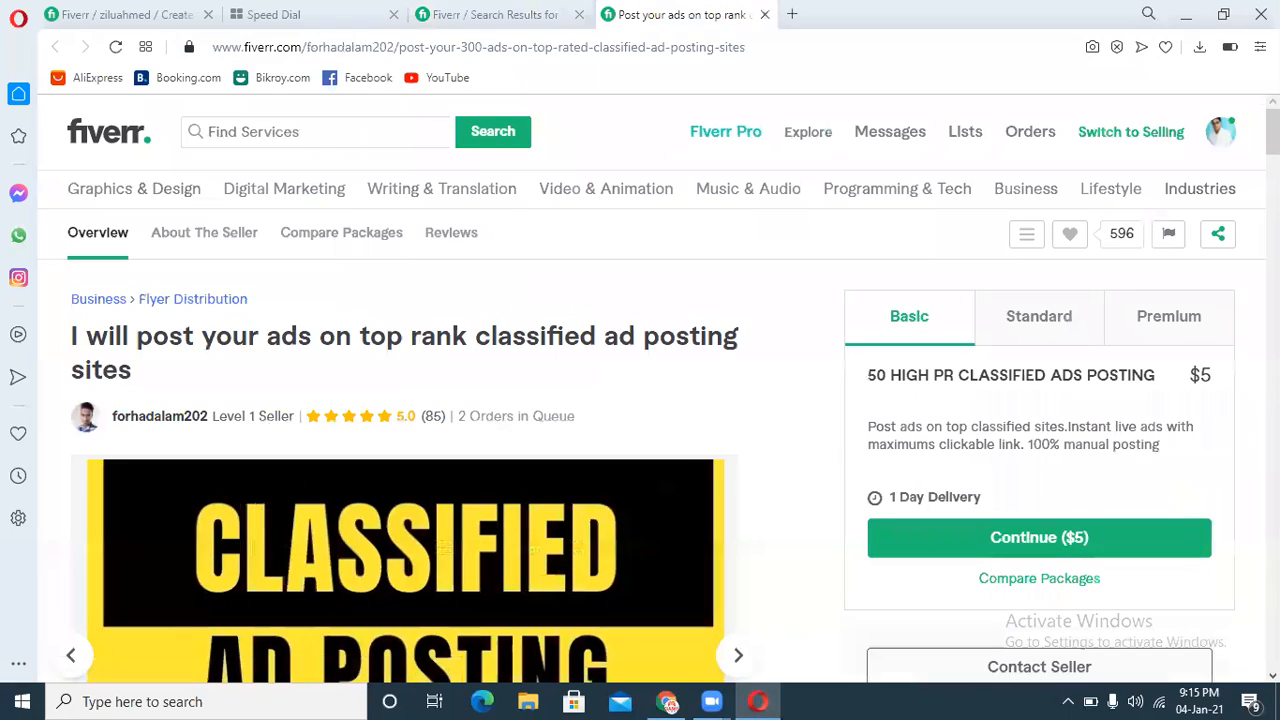
{"action": "left_click_drag", "start_coordinate": [1273, 132], "coordinate": [1273, 524]}
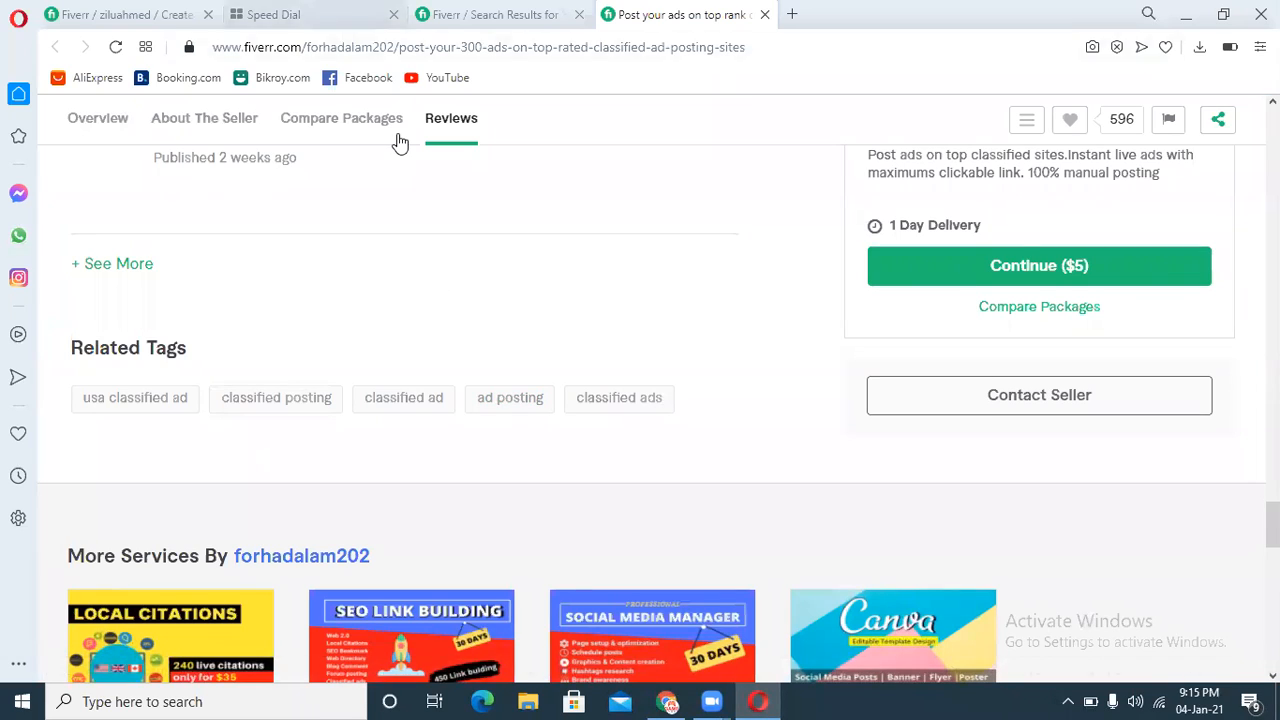
Step: Remove the "digital marketing" search tag from the gig
{"action": "left_click", "coordinate": [125, 14]}
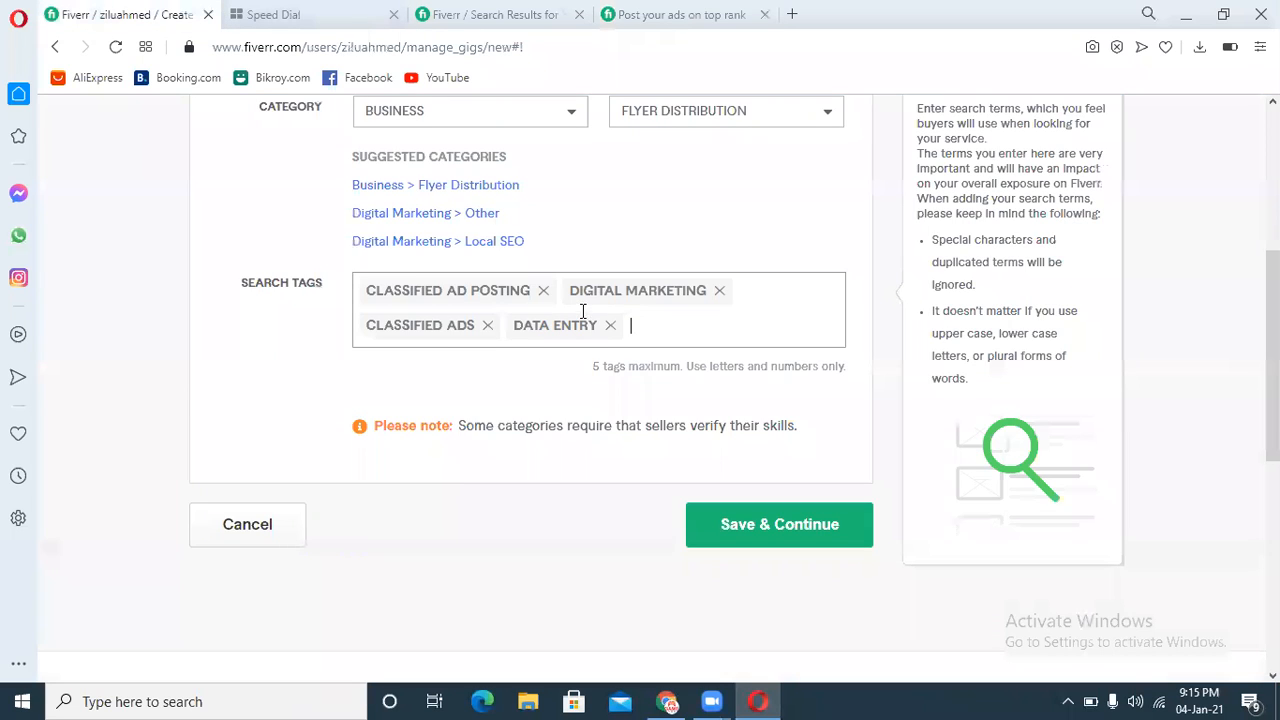
{"action": "left_click", "coordinate": [719, 291]}
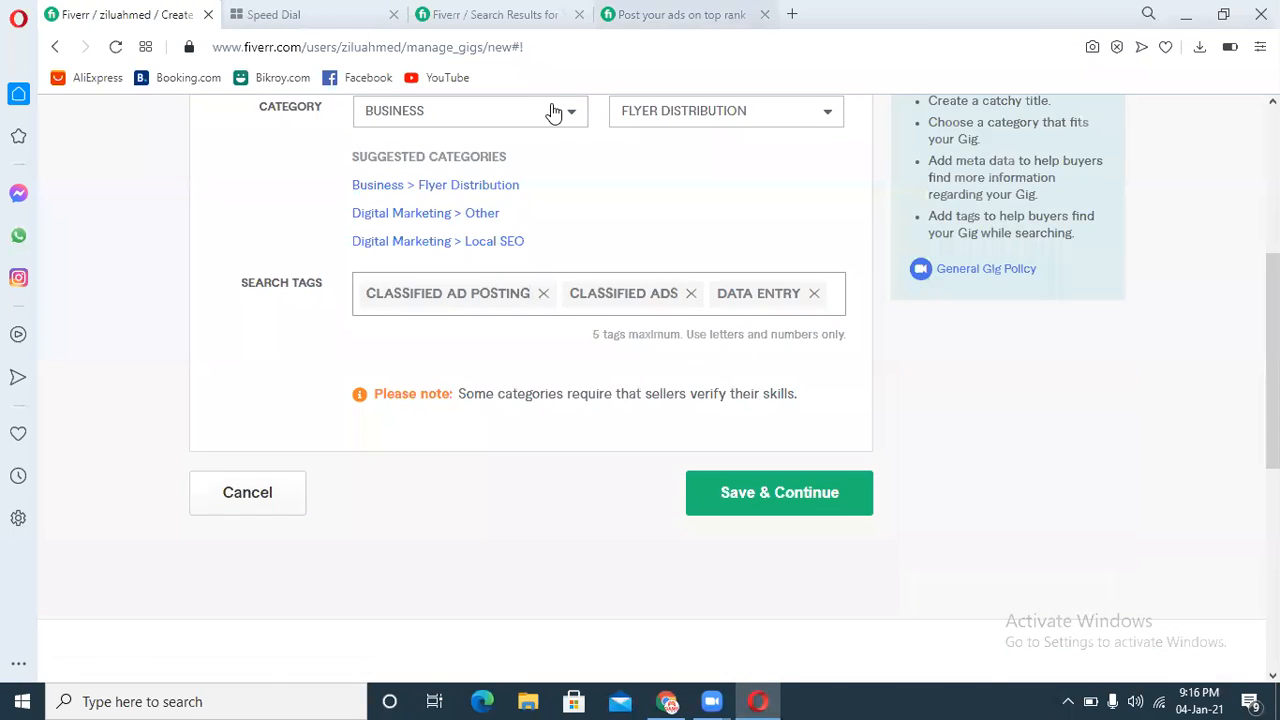
Step: Copy the related tag "classified posting" from the competing gig and add it as a search tag
{"action": "key", "text": "ctrl+Tab"}
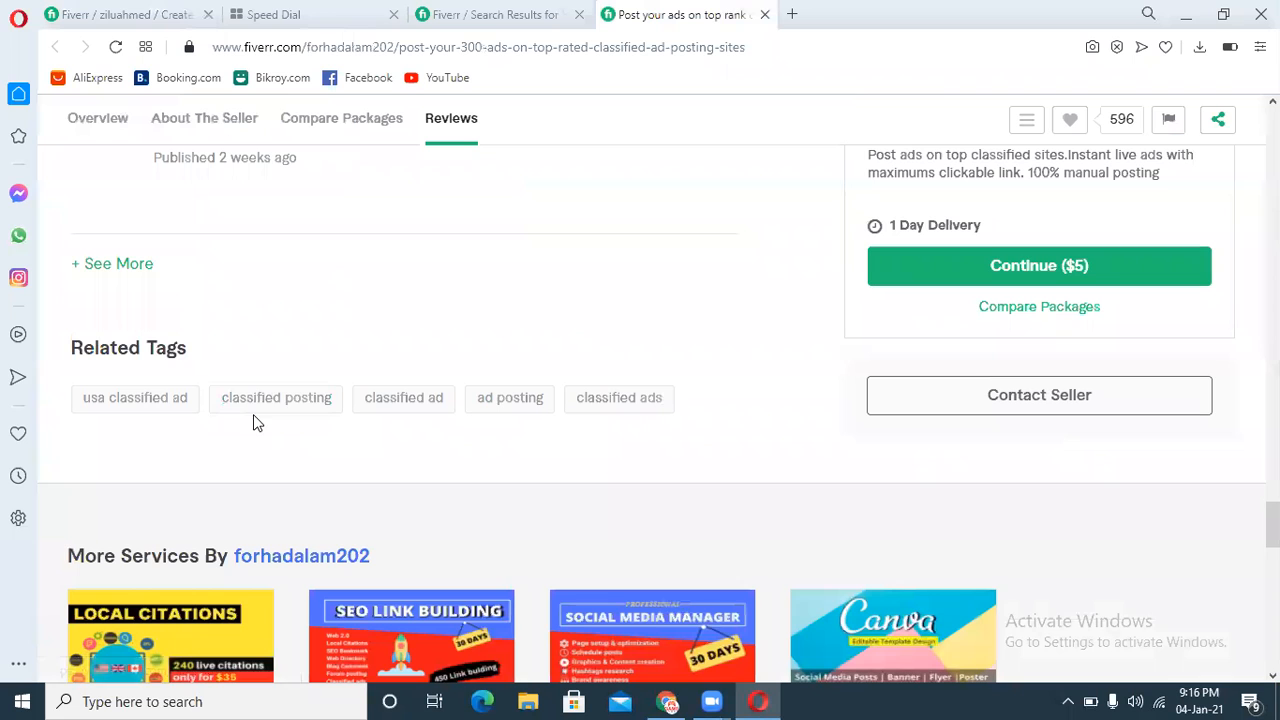
{"action": "left_click_drag", "start_coordinate": [206, 414], "coordinate": [331, 408]}
{"action": "key", "text": "ctrl+c"}
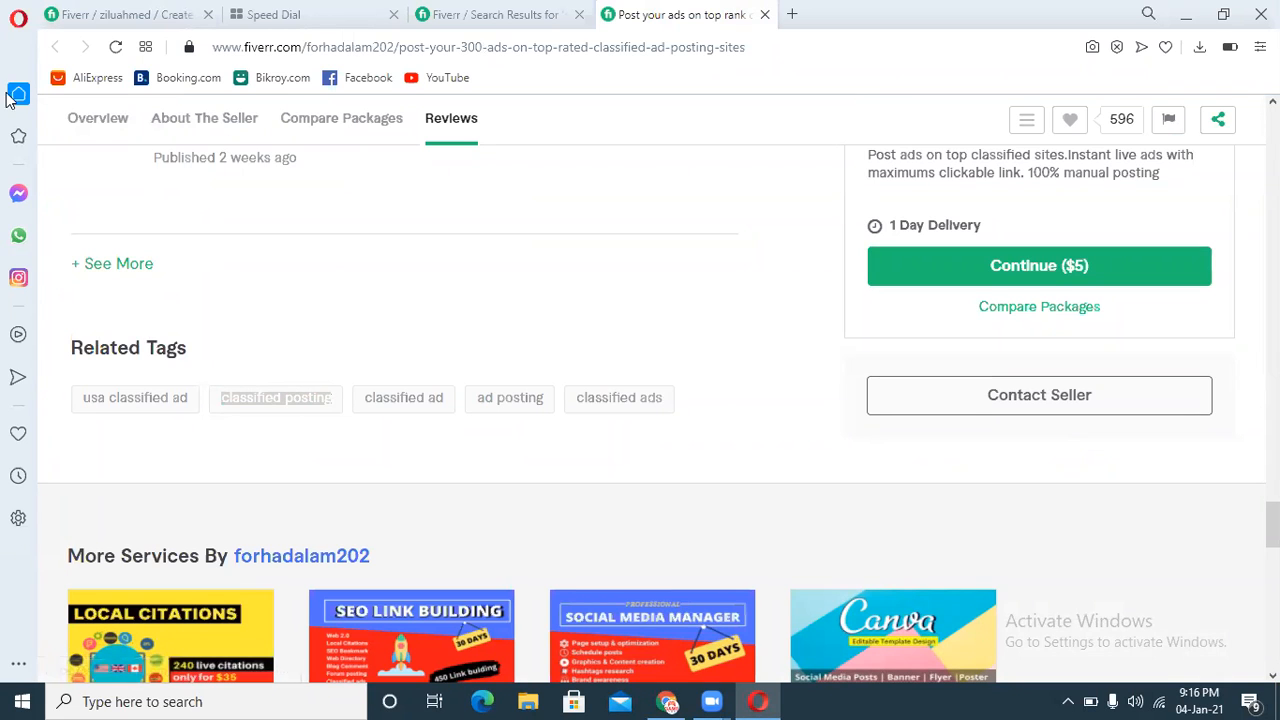
{"action": "left_click", "coordinate": [125, 14]}
{"action": "key", "text": "ctrl+v"}
{"action": "key", "text": "Return"}
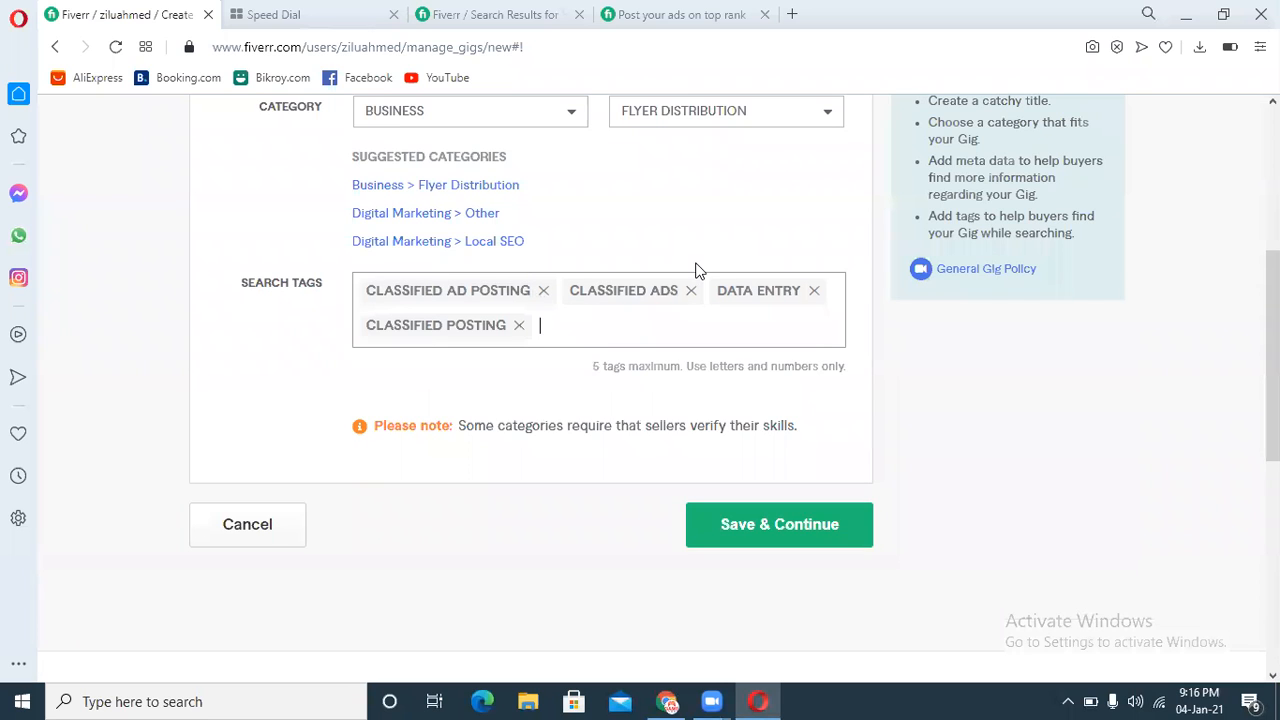
Step: Try to add the competitor's tag "usa classified ad" as a search tag and save the overview
{"action": "left_click", "coordinate": [672, 12]}
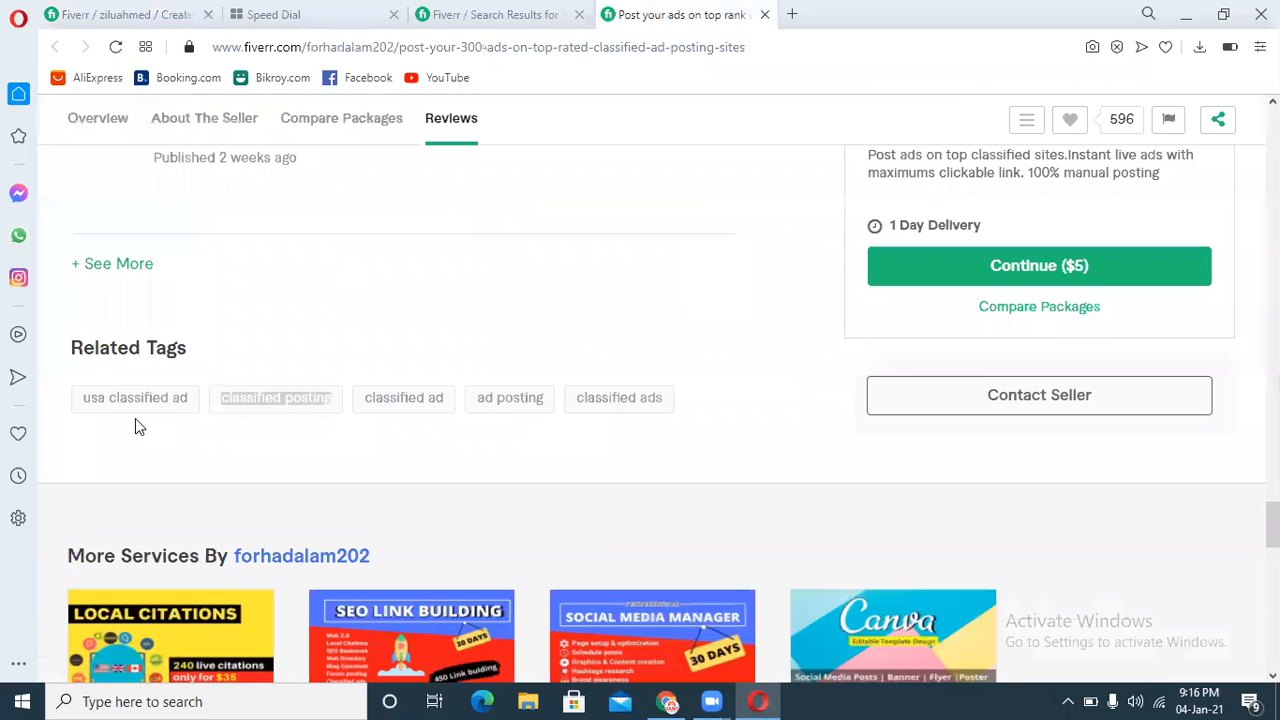
{"action": "left_click_drag", "start_coordinate": [66, 409], "coordinate": [190, 420]}
{"action": "left_click", "coordinate": [163, 360]}
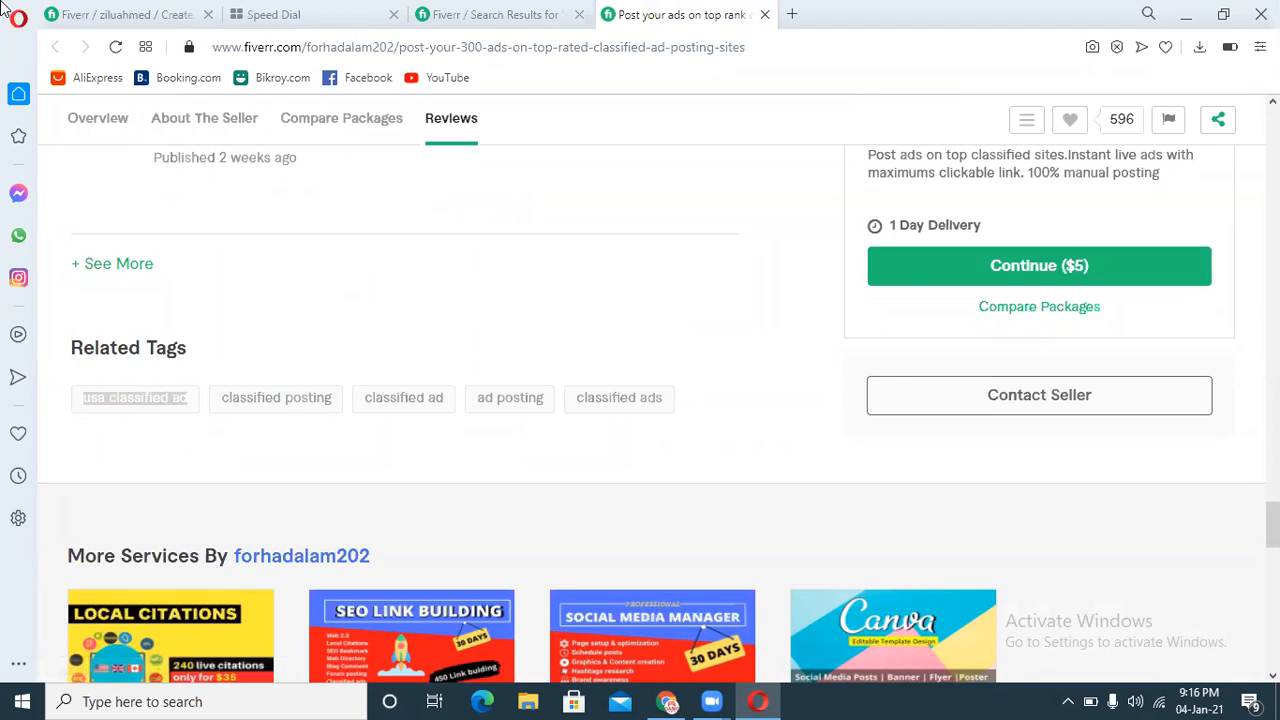
{"action": "left_click", "coordinate": [120, 14]}
{"action": "key", "text": "ctrl+v"}
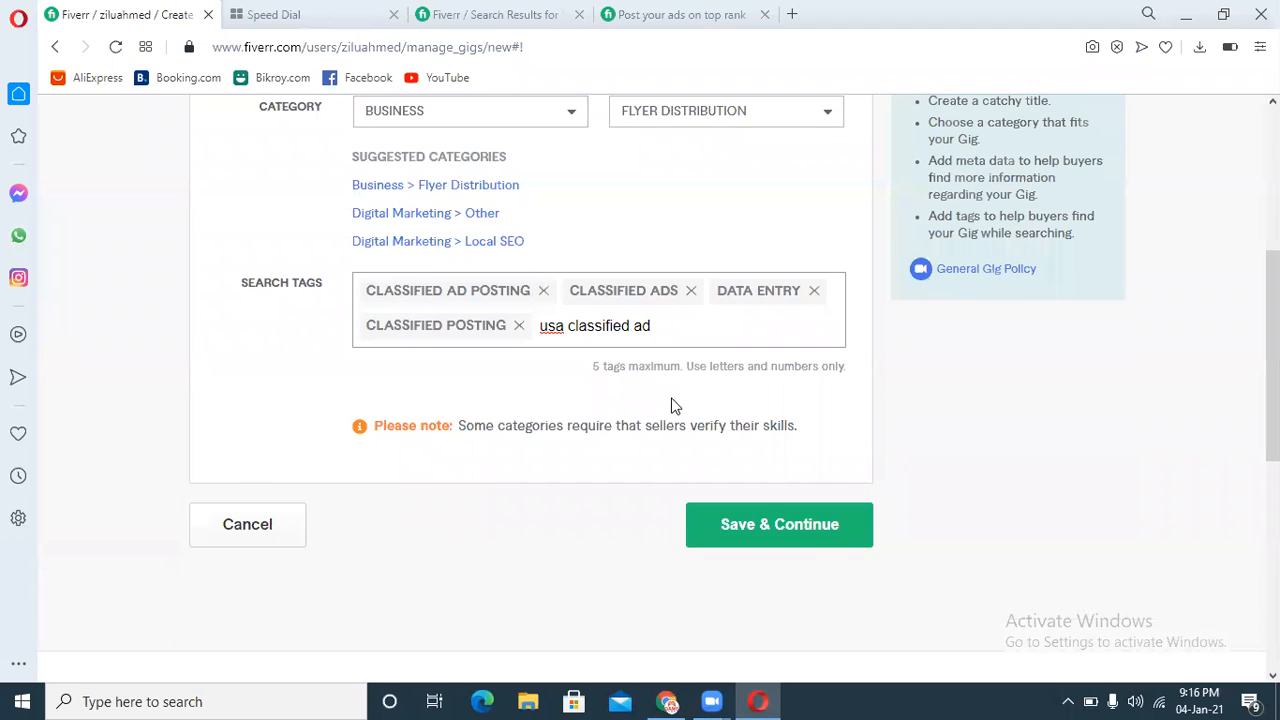
{"action": "key", "text": "Return"}
{"action": "left_click", "coordinate": [825, 530]}
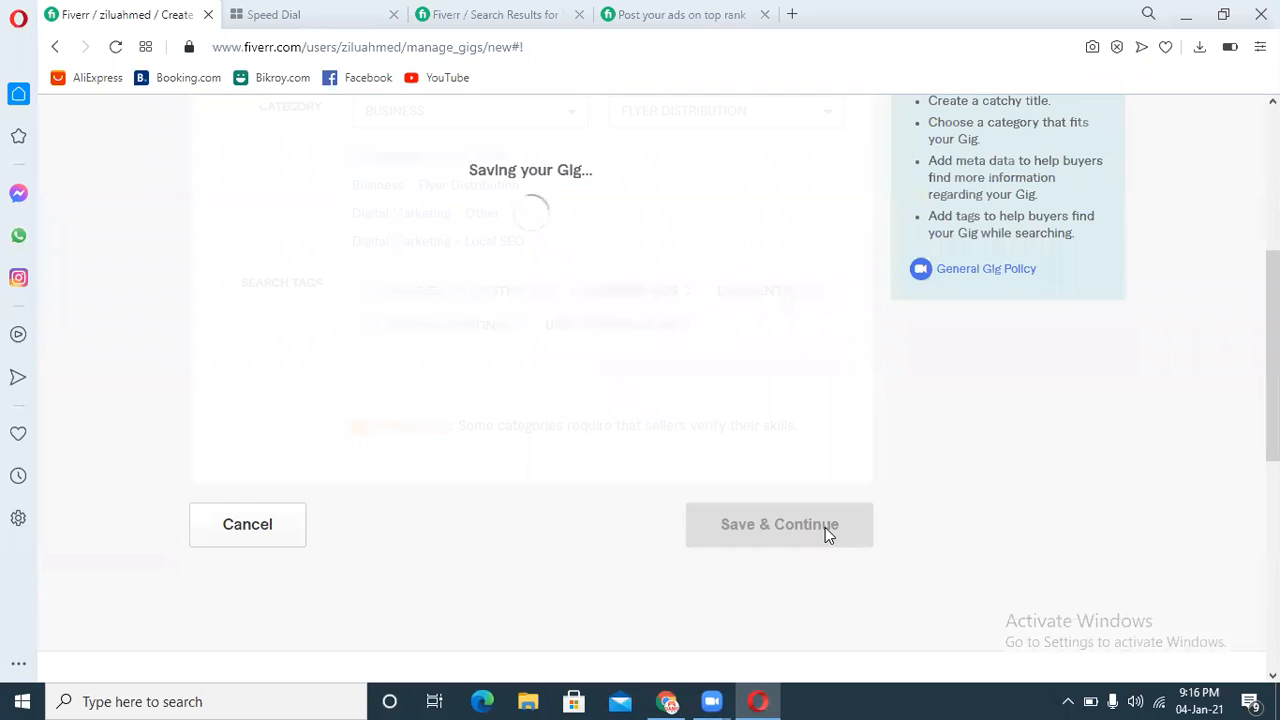
Step: Remove the "classified posting" search tag
{"action": "left_click", "coordinate": [686, 326]}
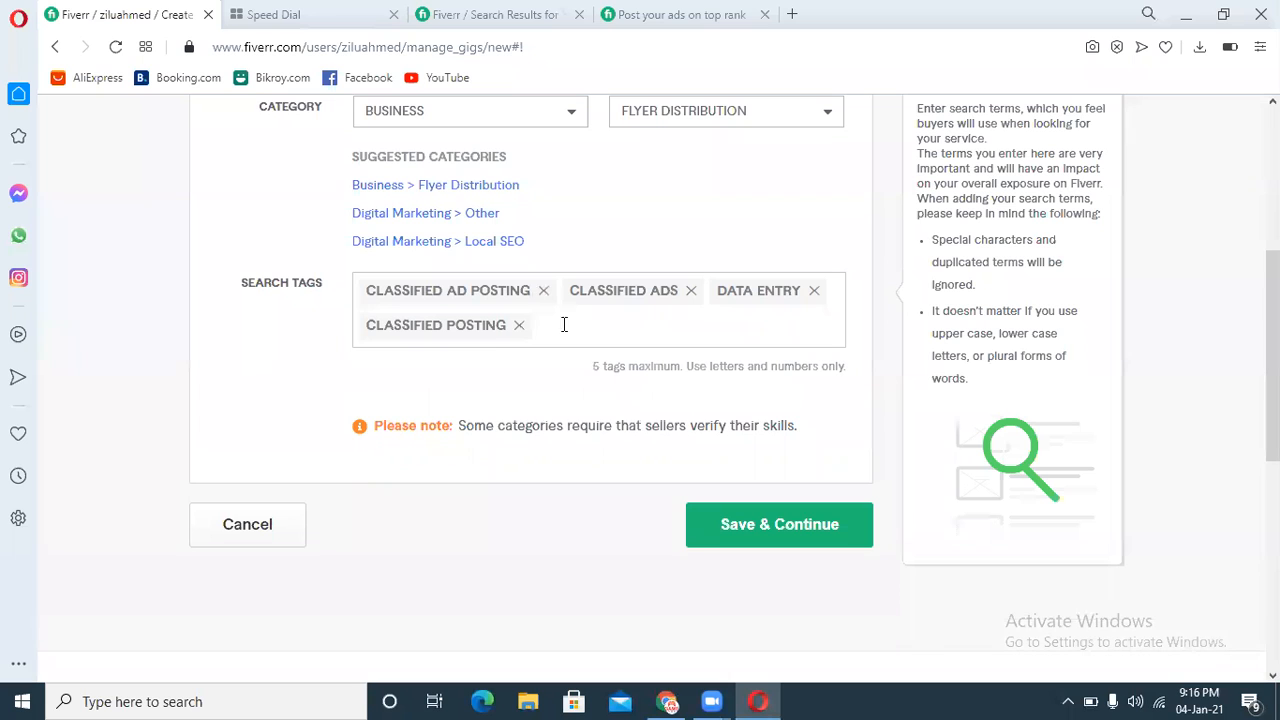
{"action": "left_click", "coordinate": [519, 327]}
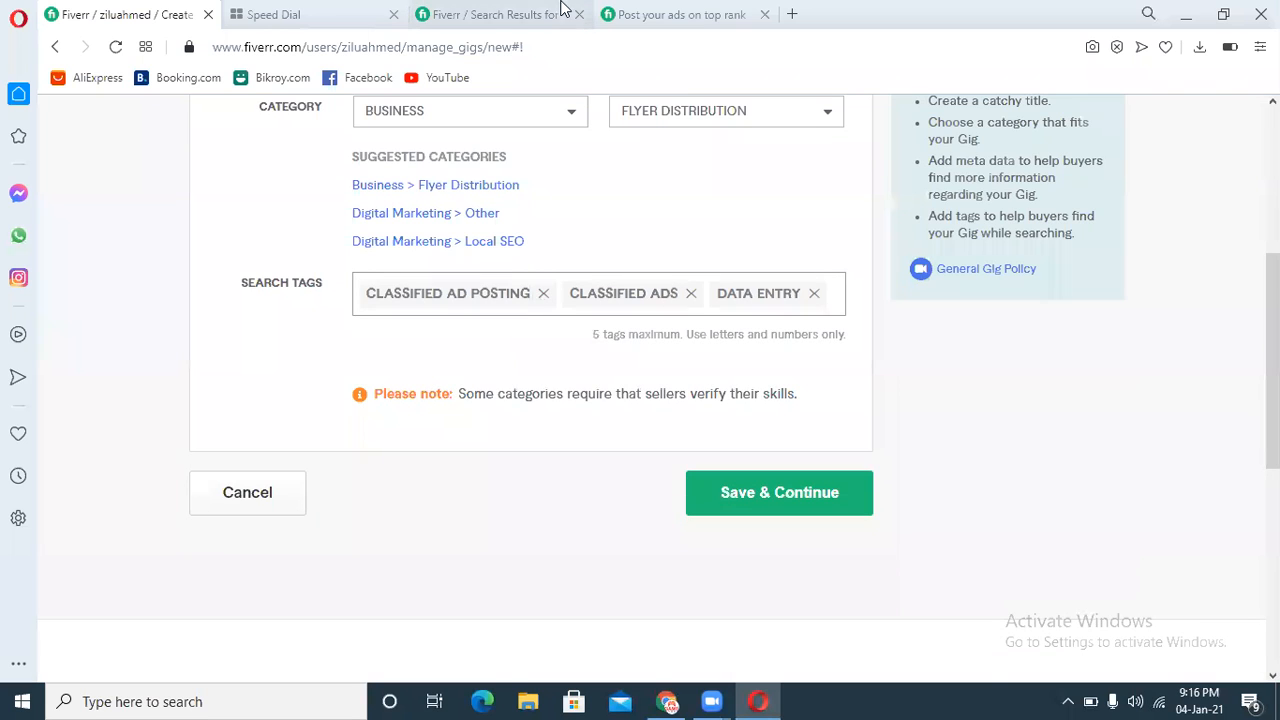
Step: Copy the competitor's tag "ad posting", add it as a search tag and try saving the overview
{"action": "left_click", "coordinate": [645, 12]}
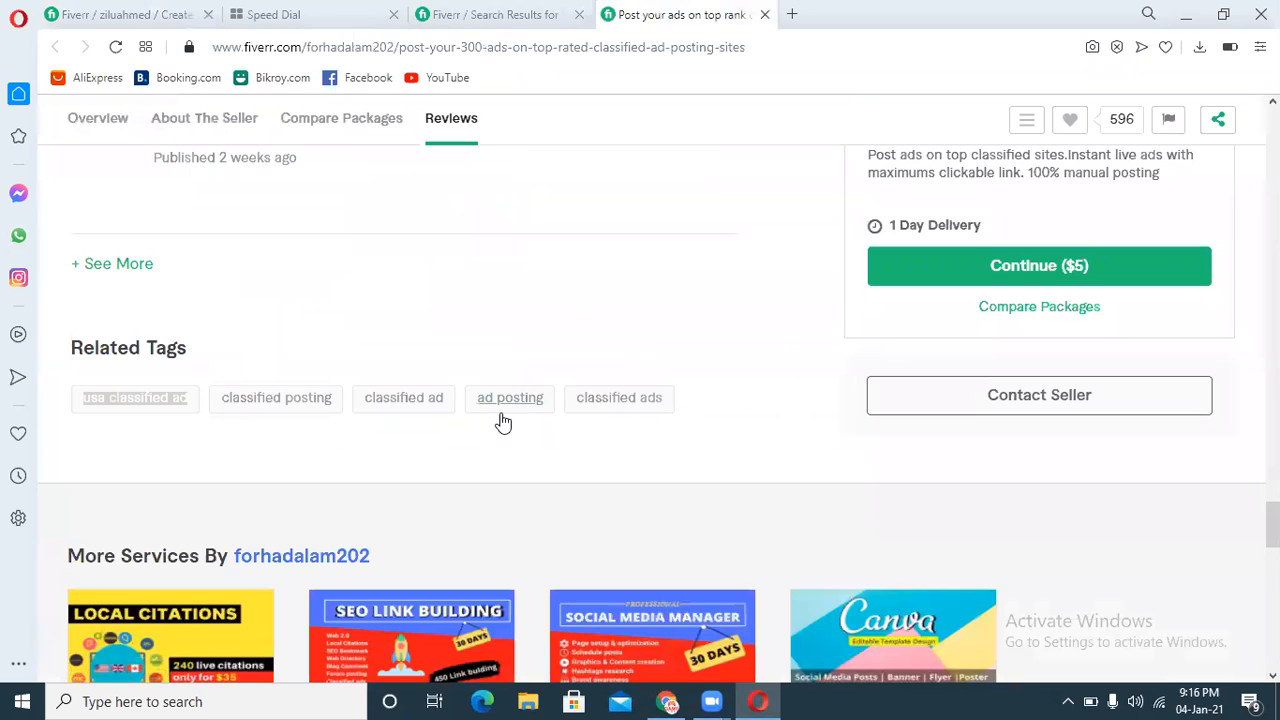
{"action": "left_click_drag", "start_coordinate": [459, 401], "coordinate": [540, 403]}
{"action": "left_click", "coordinate": [518, 362]}
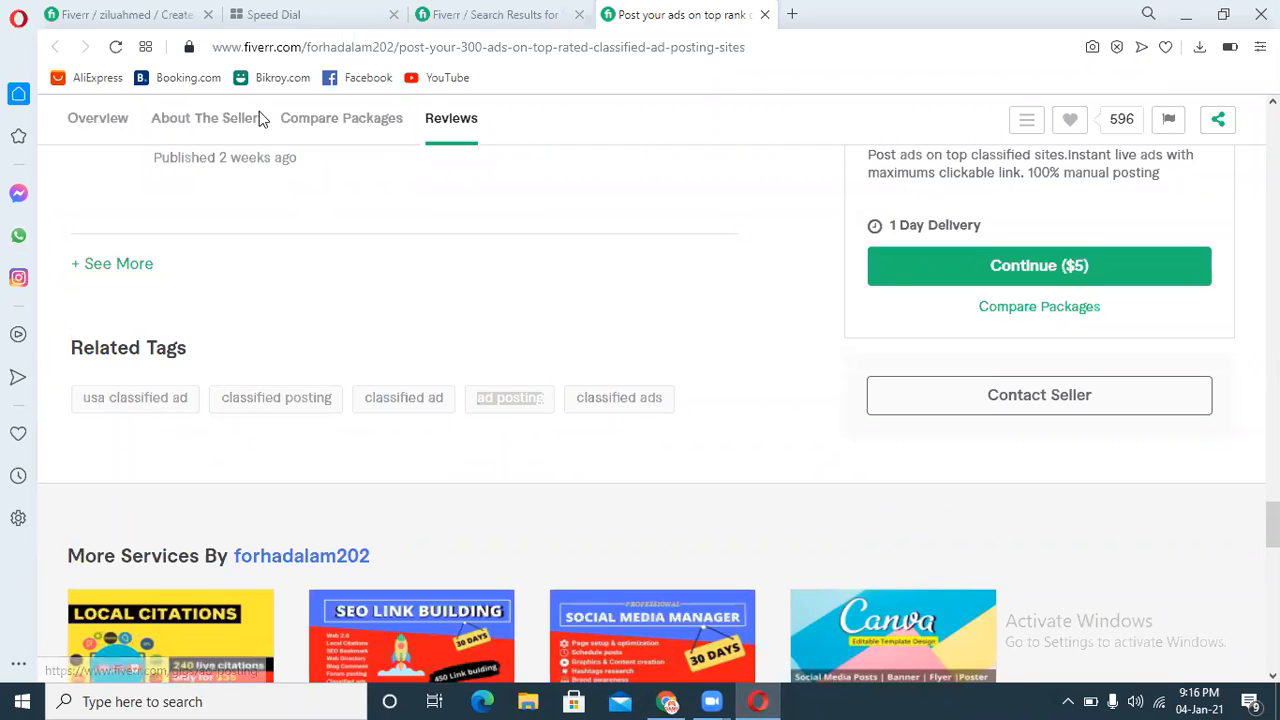
{"action": "left_click", "coordinate": [135, 14]}
{"action": "key", "text": "ctrl+v"}
{"action": "key", "text": "Return"}
{"action": "left_click", "coordinate": [790, 540]}
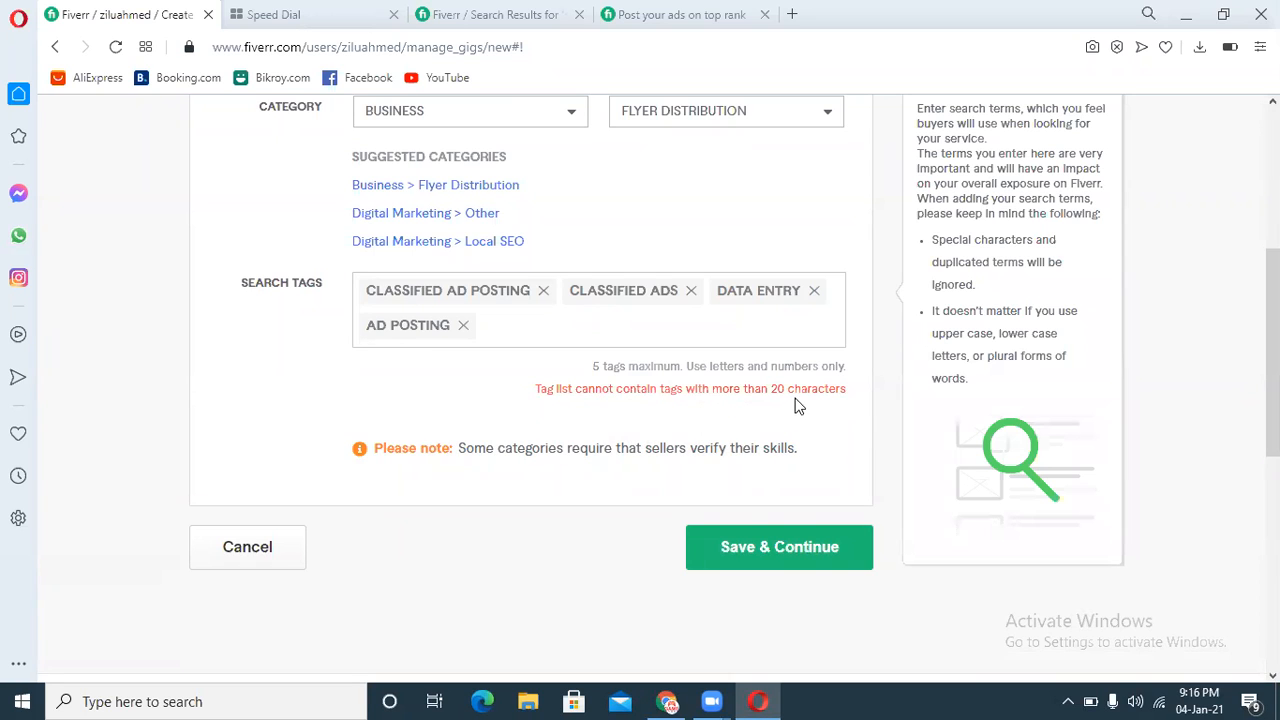
Step: Remove the "ad posting", "data entry" and "classified ads" search tags and save the overview
{"action": "left_click", "coordinate": [463, 325]}
{"action": "left_click", "coordinate": [815, 510]}
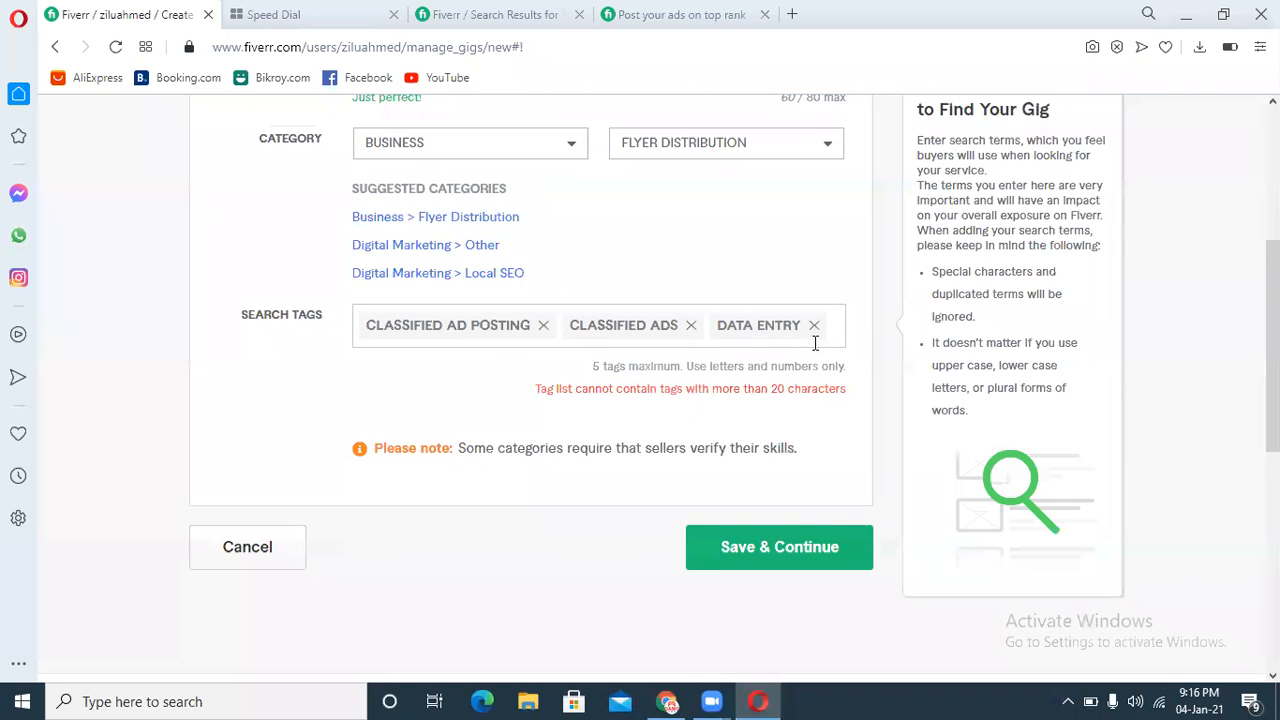
{"action": "left_click", "coordinate": [815, 328]}
{"action": "left_click", "coordinate": [795, 527]}
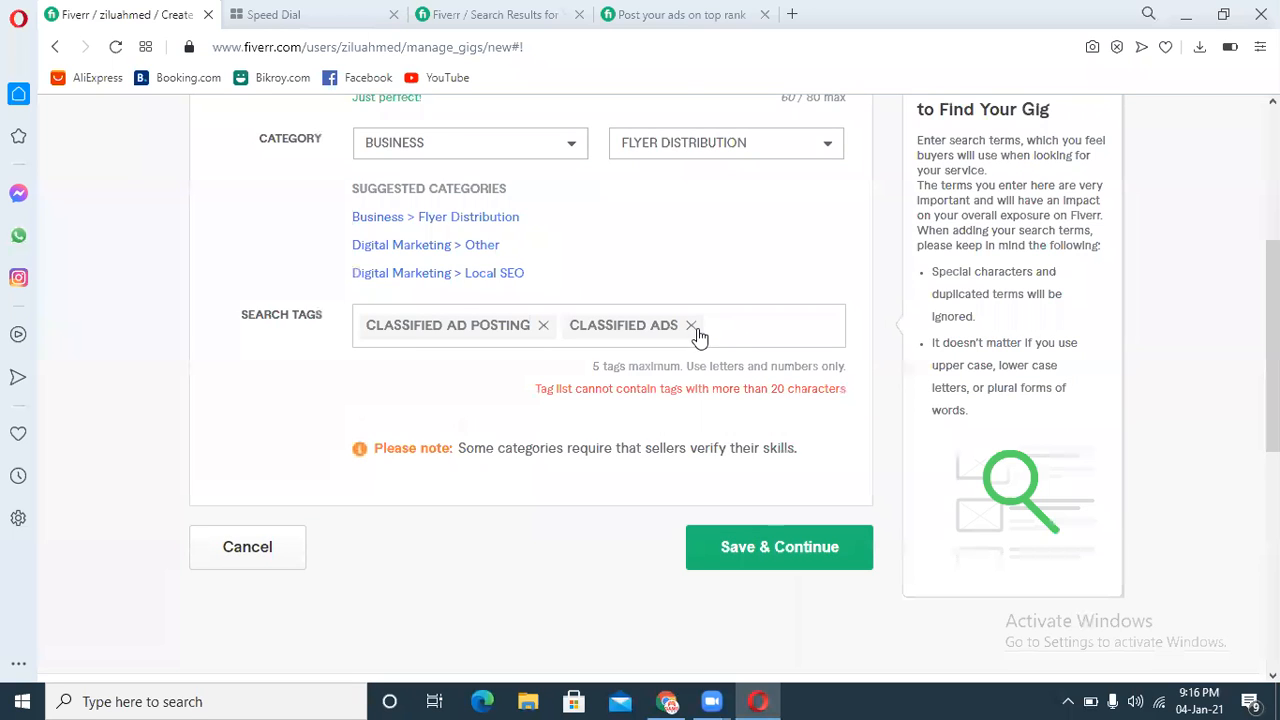
{"action": "left_click", "coordinate": [691, 325]}
{"action": "left_click", "coordinate": [760, 530]}
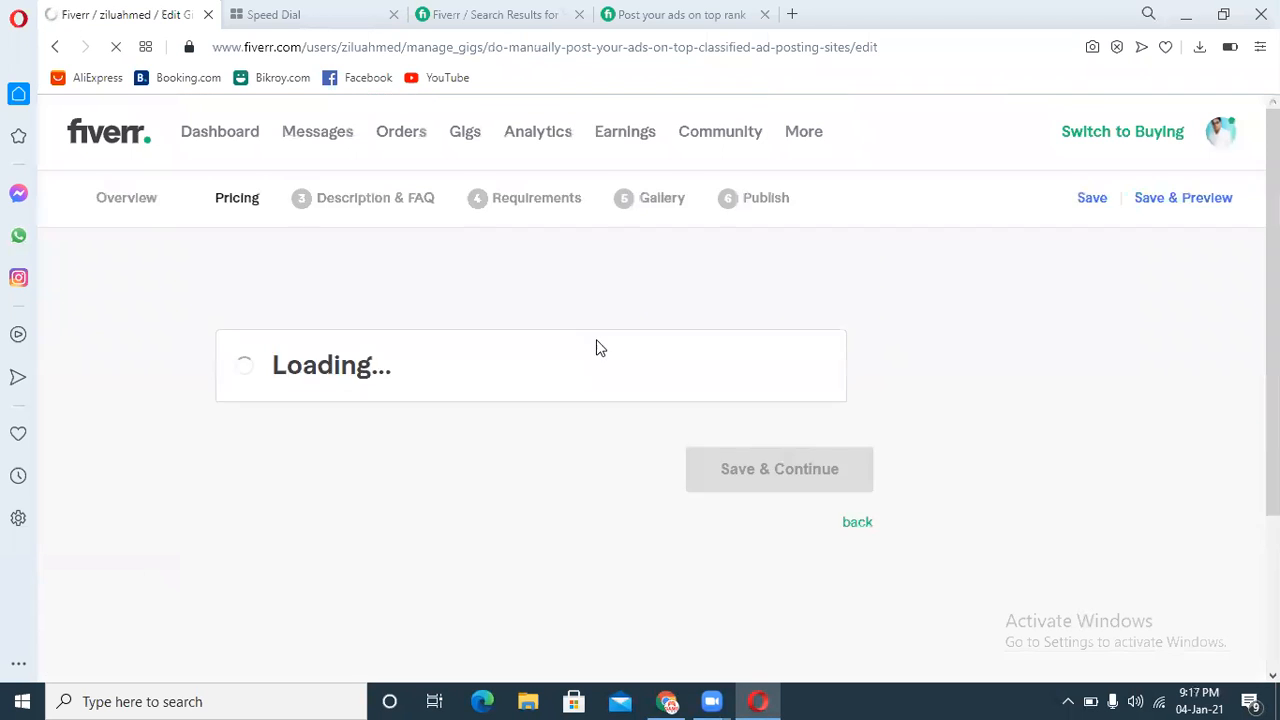
Step: Return to the Overview step and remove all the split single-word search tags
{"action": "left_click", "coordinate": [124, 198]}
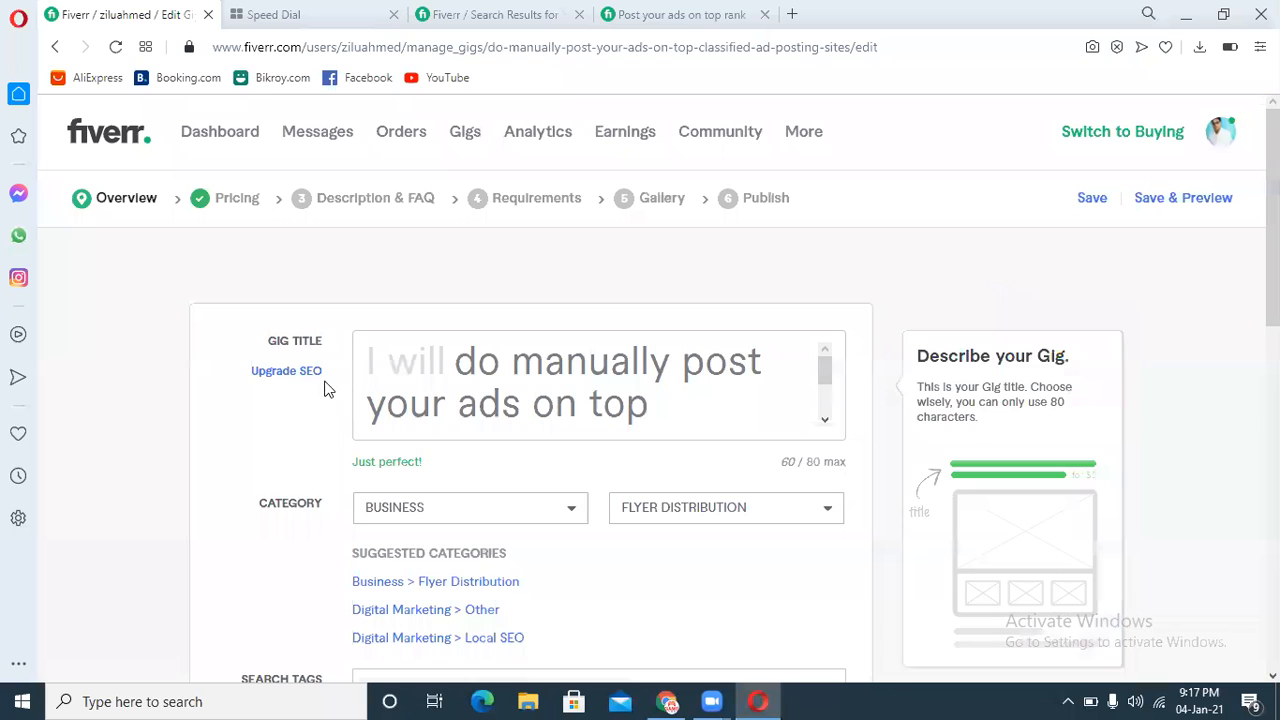
{"action": "left_click", "coordinate": [300, 371]}
{"action": "scroll", "coordinate": [669, 249], "scroll_direction": "down", "scroll_amount": 4}
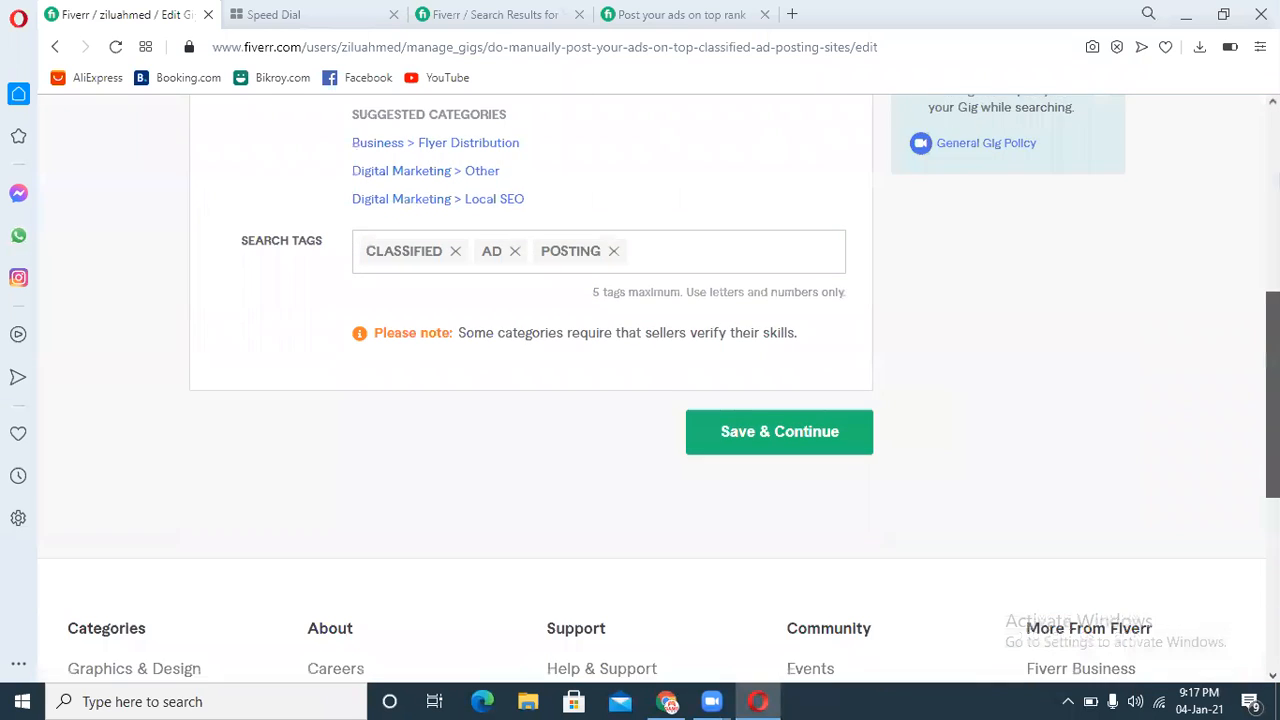
{"action": "left_click", "coordinate": [669, 249]}
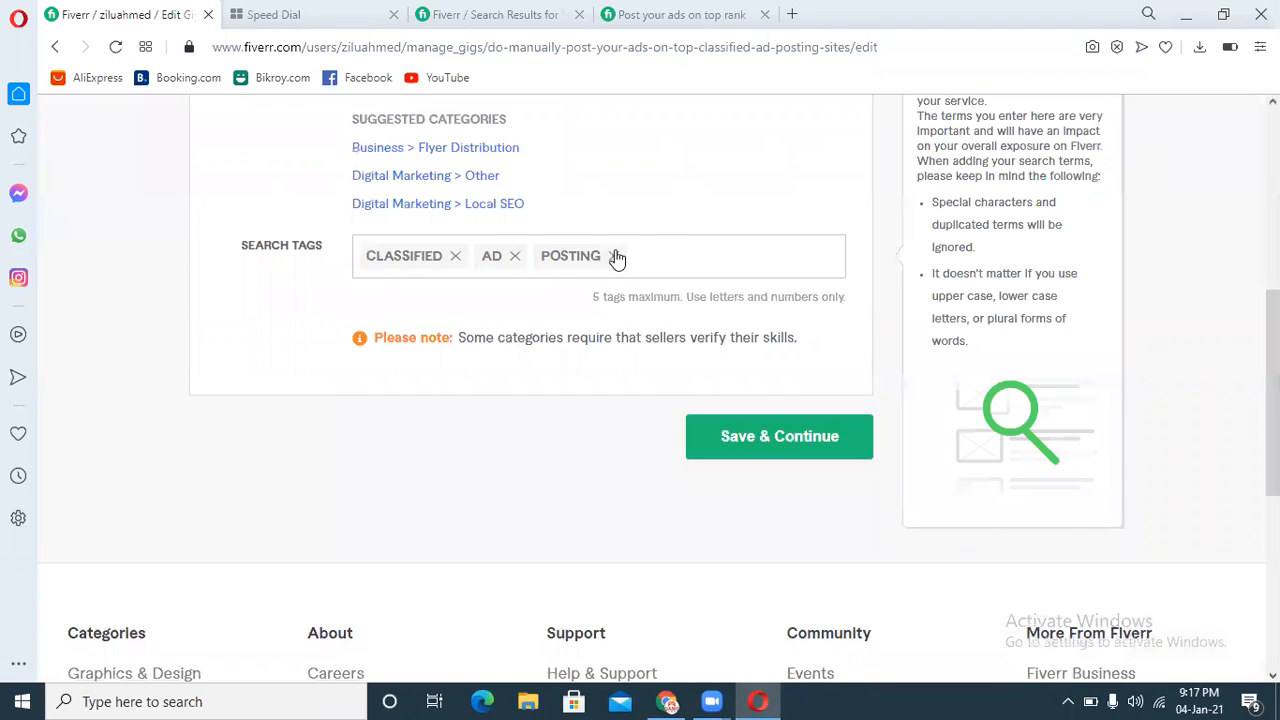
{"action": "left_click", "coordinate": [515, 256]}
{"action": "left_click", "coordinate": [455, 256]}
{"action": "left_click", "coordinate": [439, 256]}
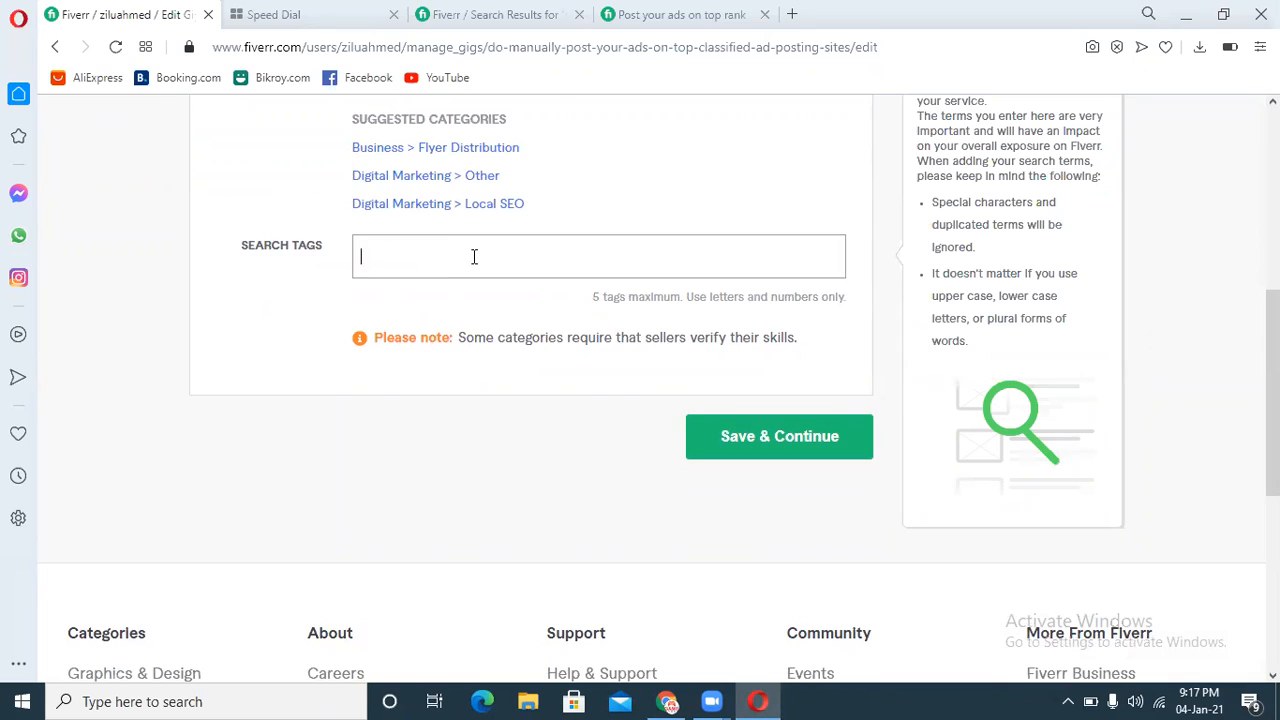
Step: Add "classified ads" from the suggestions and "classified ad posting" as search tags
{"action": "type", "text": "clas"}
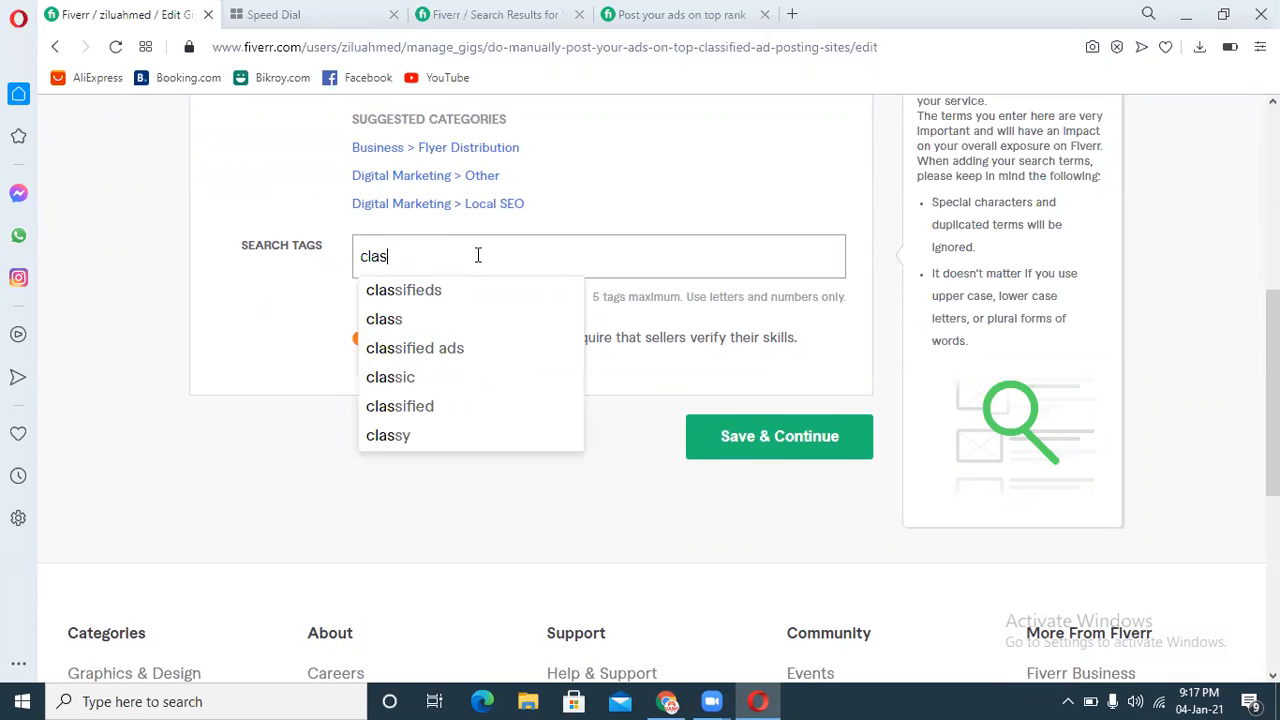
{"action": "type", "text": "sified"}
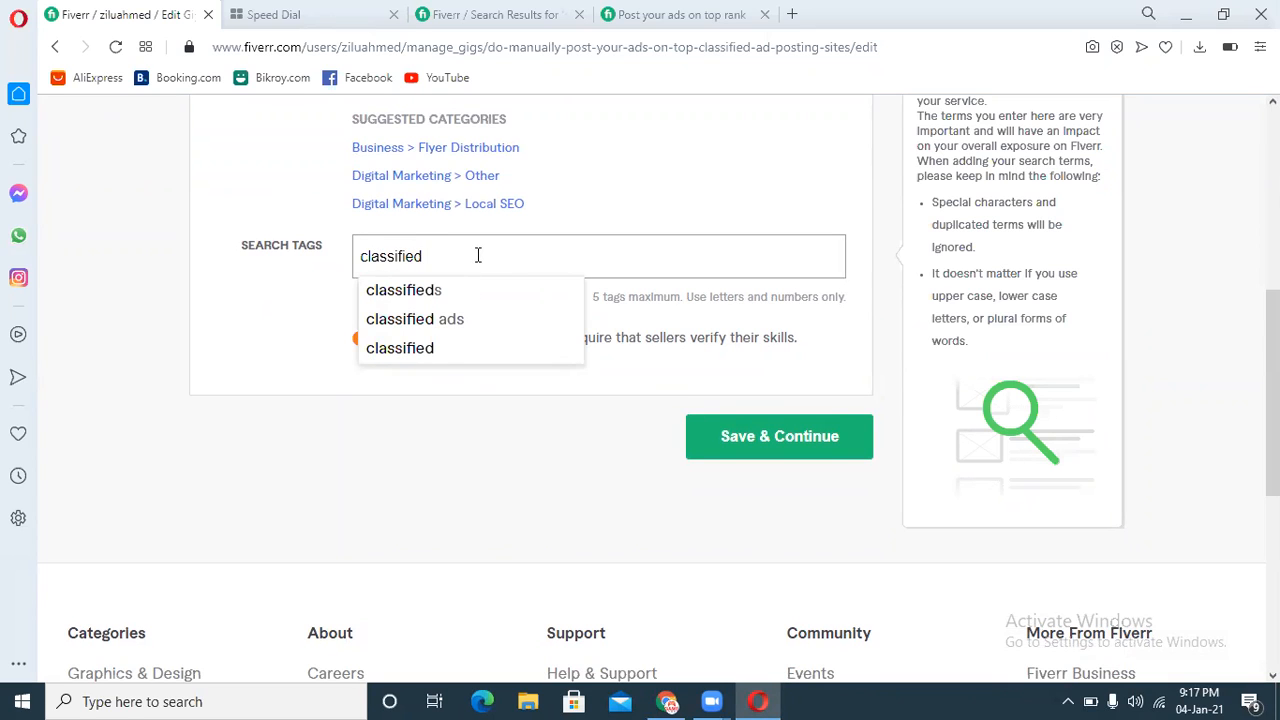
{"action": "left_click", "coordinate": [457, 321]}
{"action": "type", "text": "classifi"}
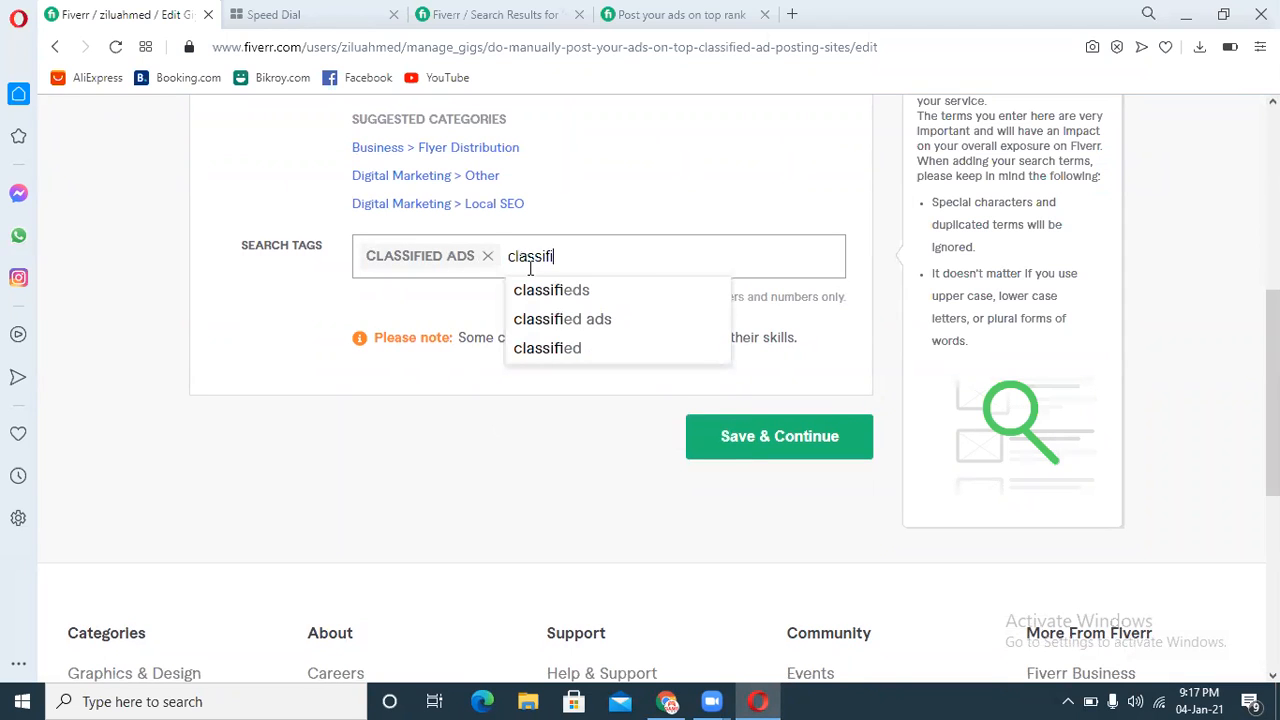
{"action": "type", "text": "ed ads posting"}
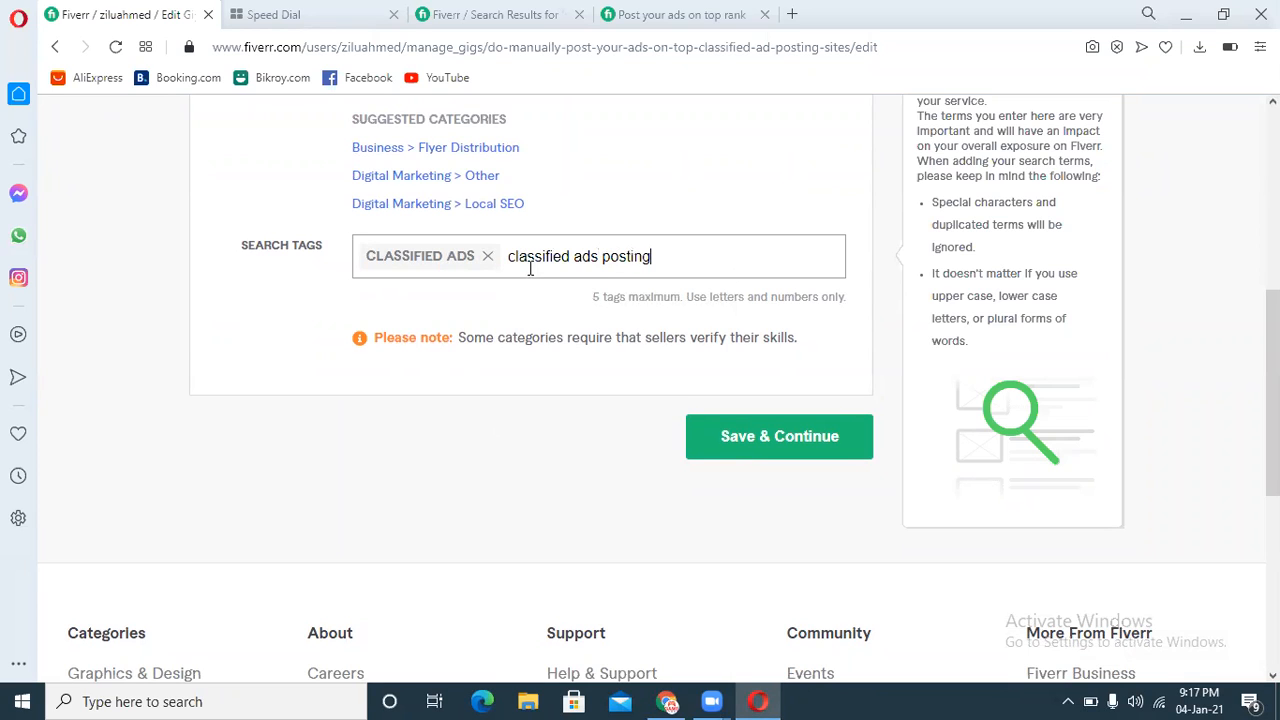
{"action": "key", "text": "BackSpace"}
{"action": "key", "text": "Return"}
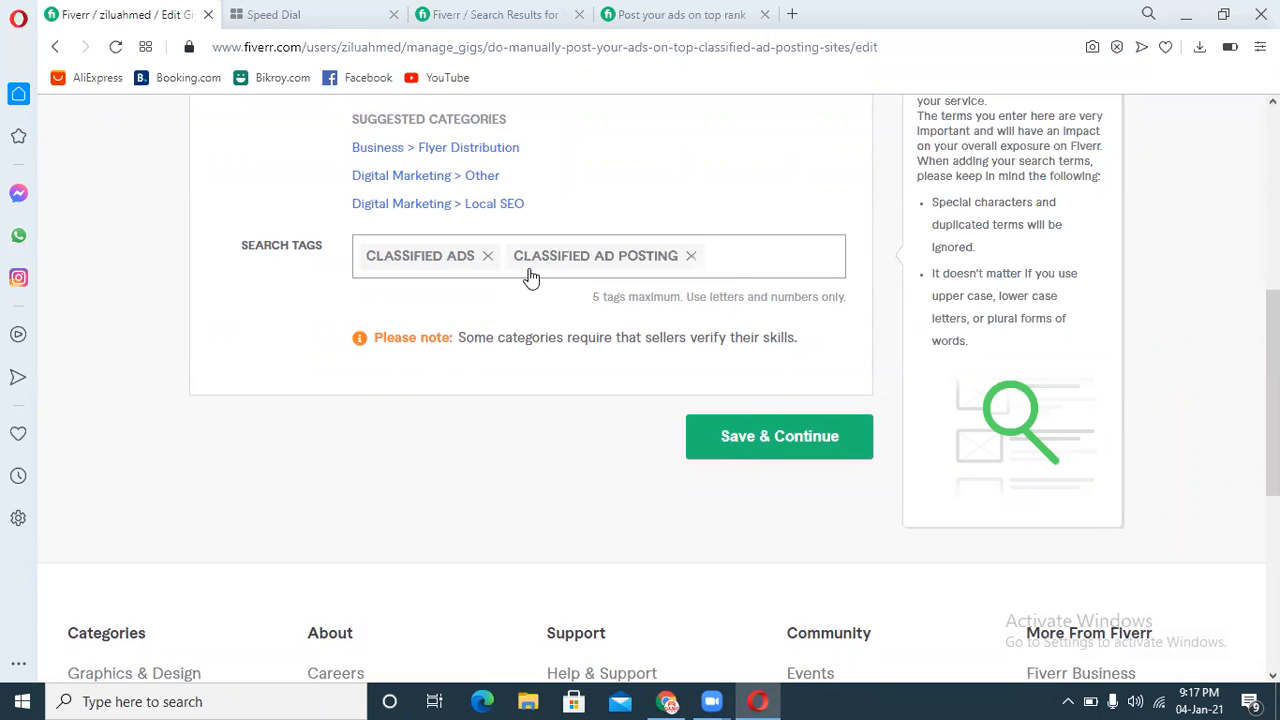
Step: Copy the competitor's tag "classified posting", add it as a search tag and try saving the overview
{"action": "left_click", "coordinate": [480, 8]}
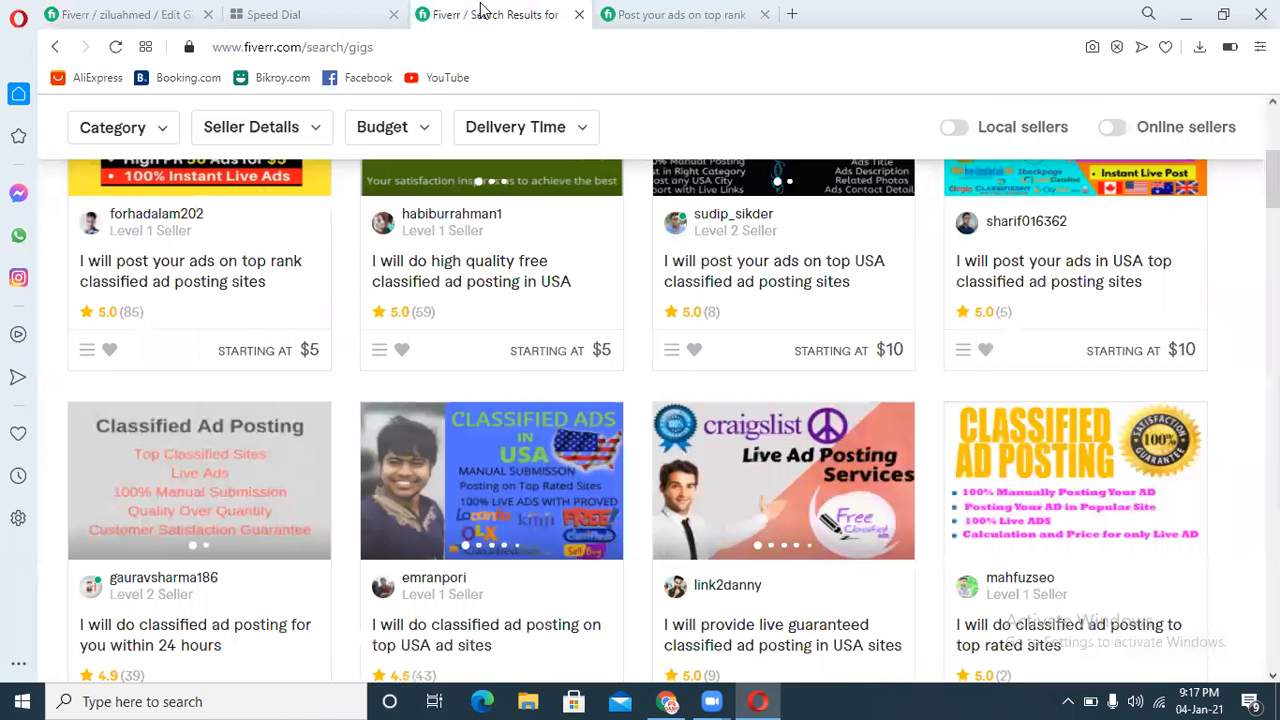
{"action": "left_click", "coordinate": [714, 12]}
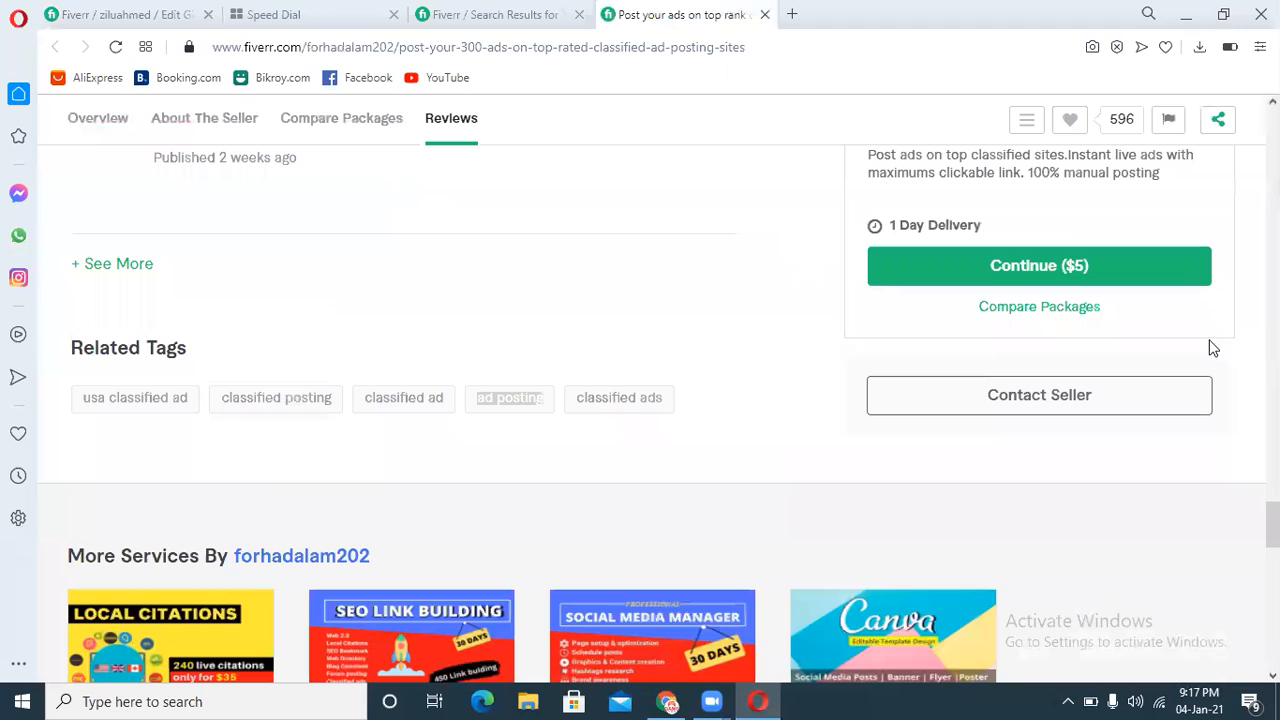
{"action": "left_click", "coordinate": [538, 437]}
{"action": "left_click_drag", "start_coordinate": [670, 400], "coordinate": [574, 403]}
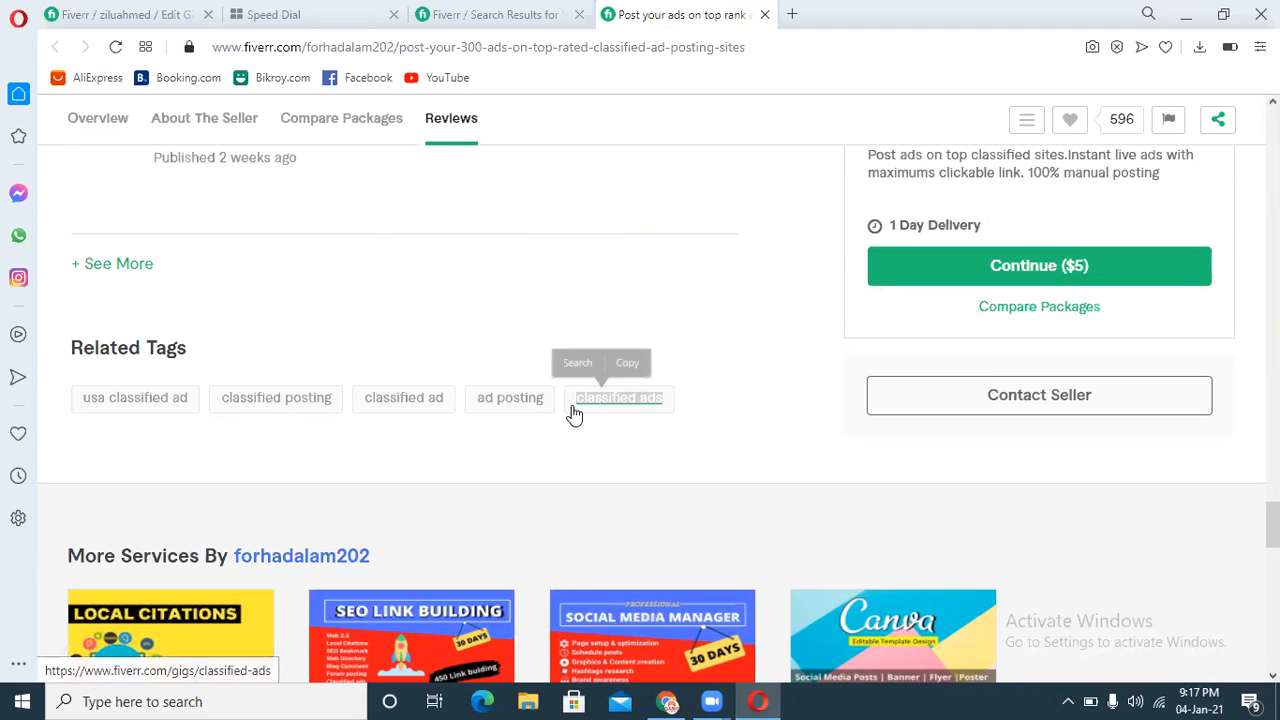
{"action": "left_click", "coordinate": [106, 10]}
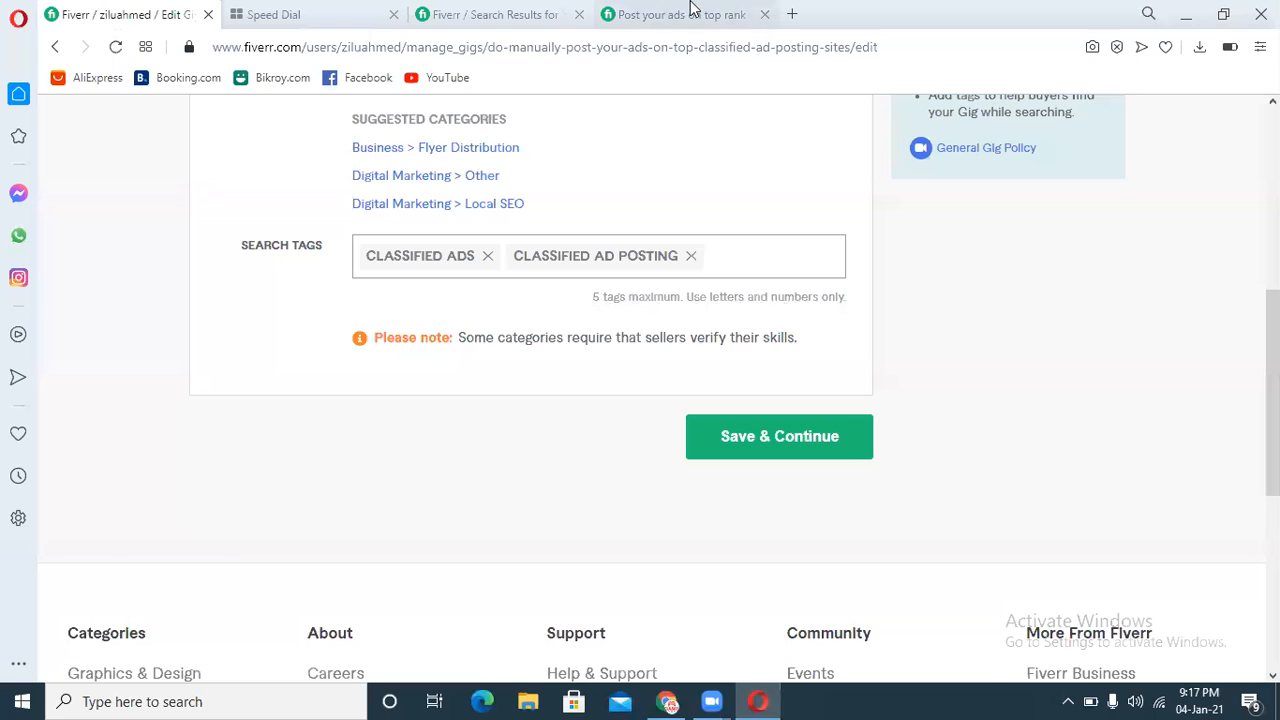
{"action": "left_click", "coordinate": [614, 10]}
{"action": "left_click_drag", "start_coordinate": [210, 408], "coordinate": [331, 403]}
{"action": "key", "text": "ctrl+c"}
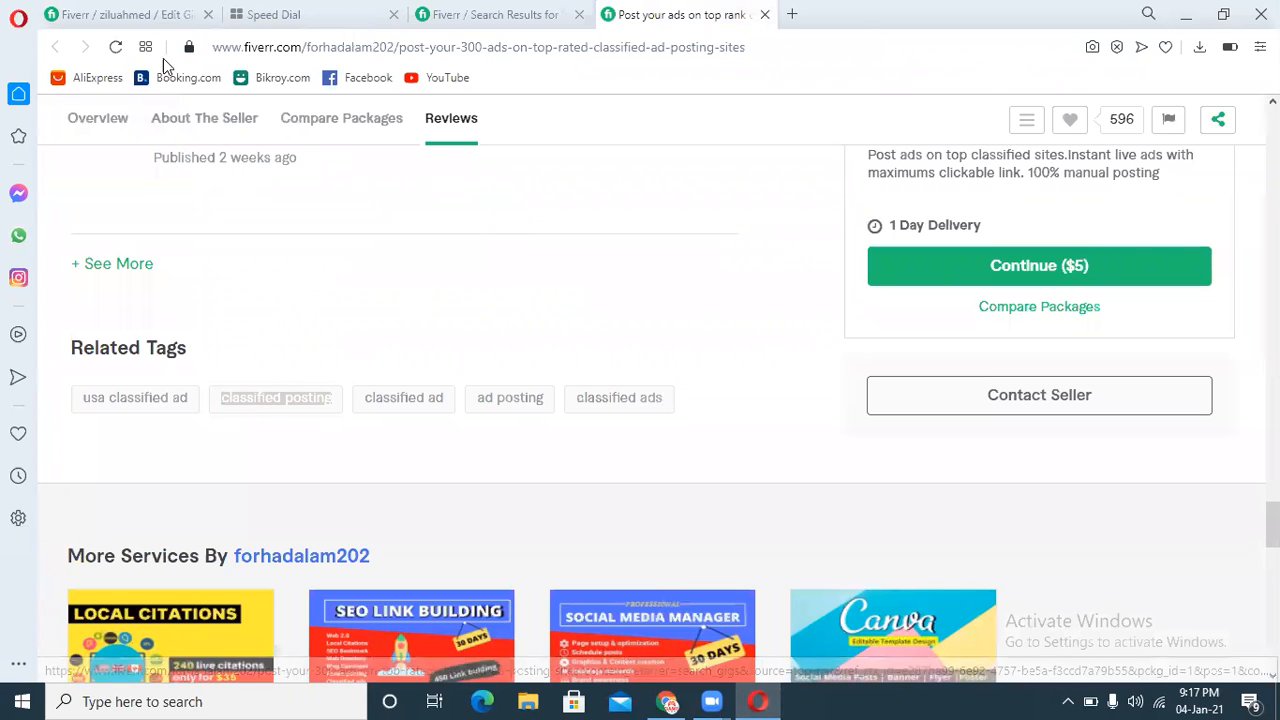
{"action": "left_click", "coordinate": [127, 22]}
{"action": "key", "text": "ctrl+v"}
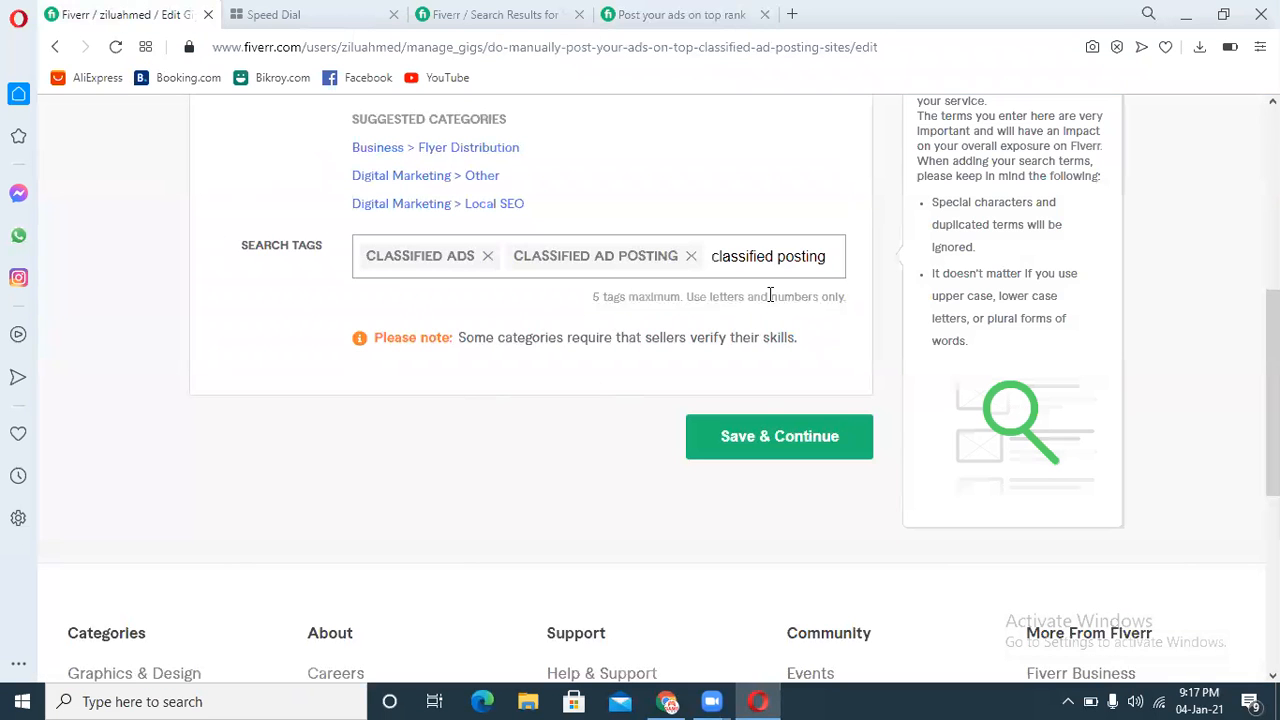
{"action": "key", "text": "Return"}
{"action": "left_click", "coordinate": [793, 473]}
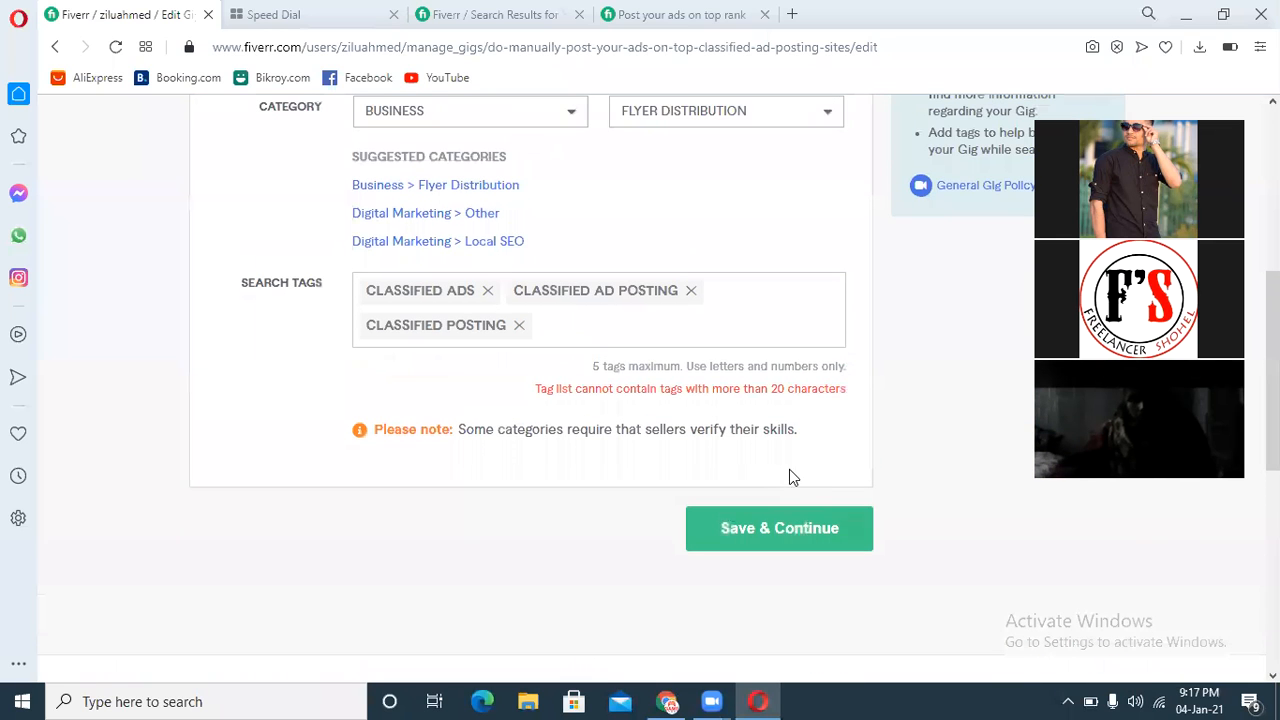
Step: Remove the "classified posting" and "classified ads" search tags and save the overview to continue to pricing
{"action": "left_click", "coordinate": [519, 326]}
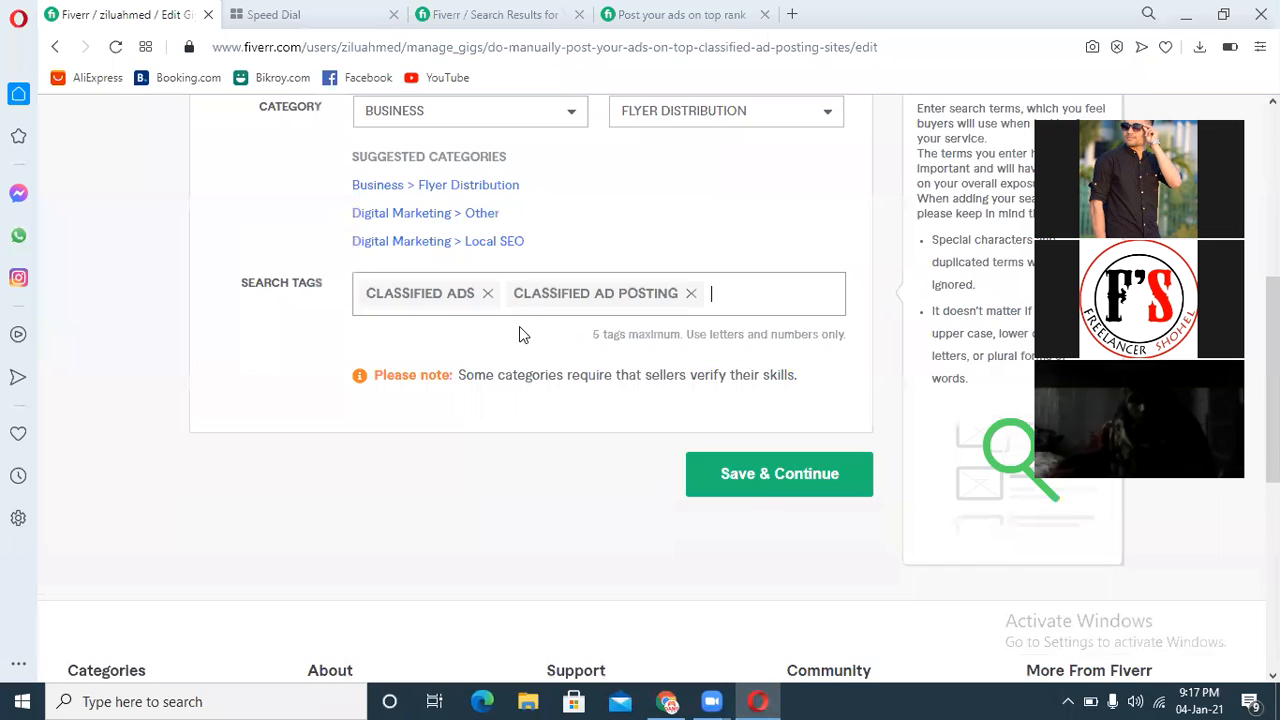
{"action": "left_click", "coordinate": [744, 473]}
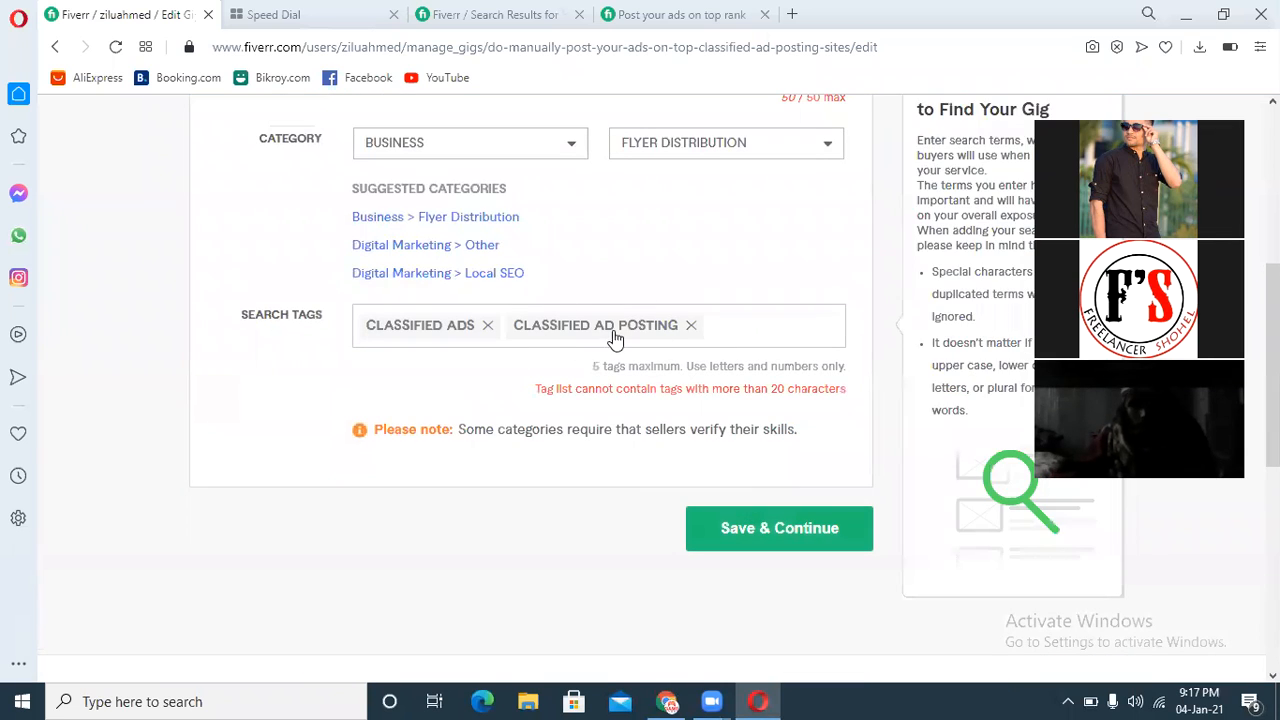
{"action": "left_click", "coordinate": [488, 326]}
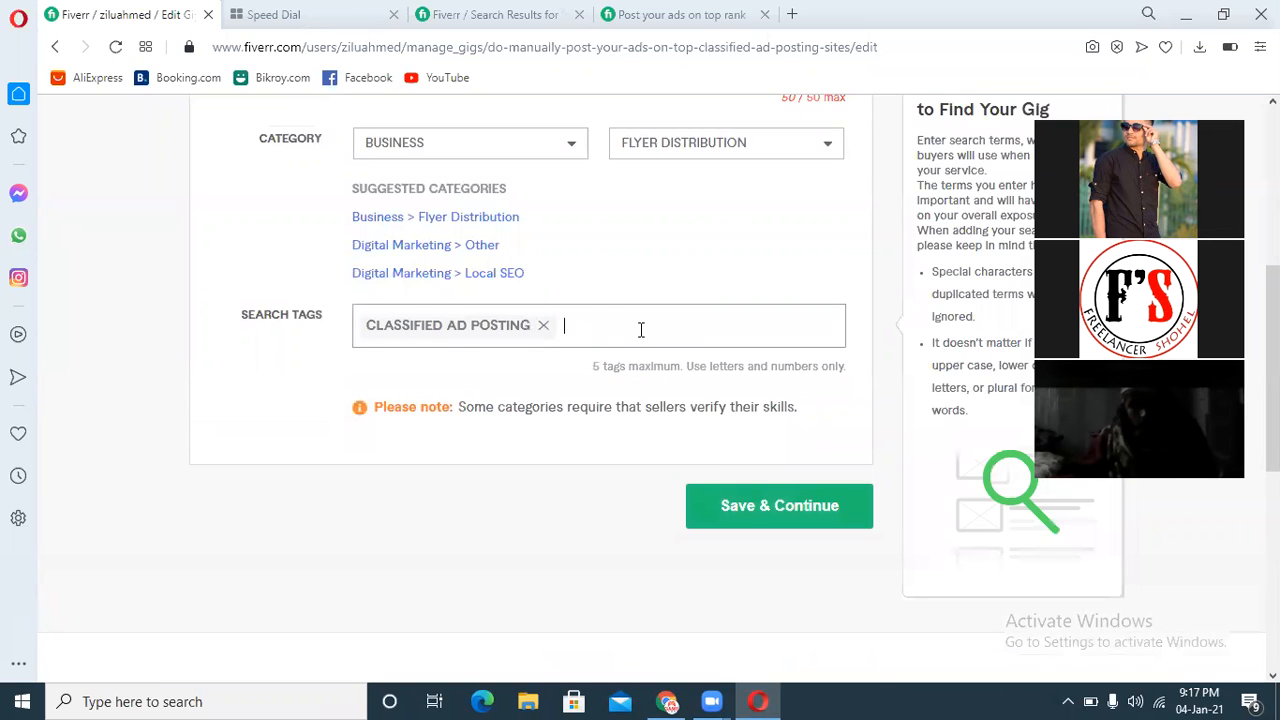
{"action": "left_click", "coordinate": [726, 514]}
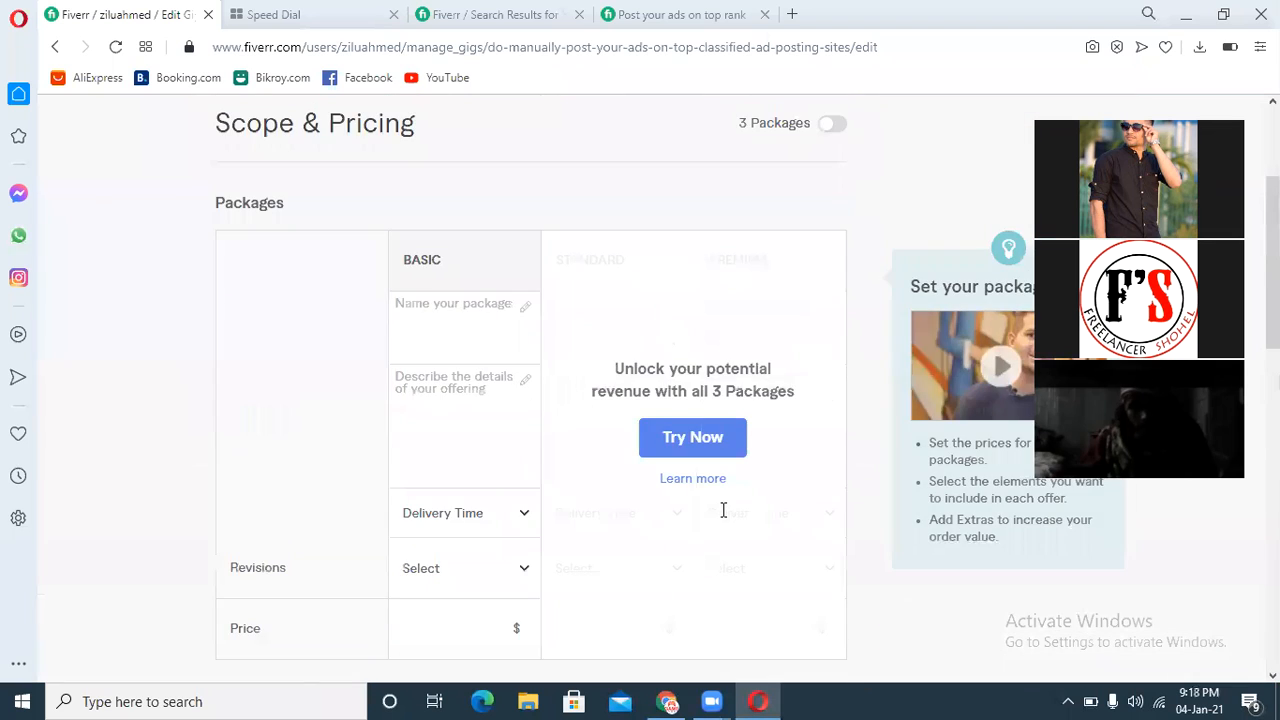
Step: Switch the pricing to three packages and dismiss the gig packages introduction
{"action": "left_click_drag", "start_coordinate": [1272, 142], "coordinate": [1237, 178]}
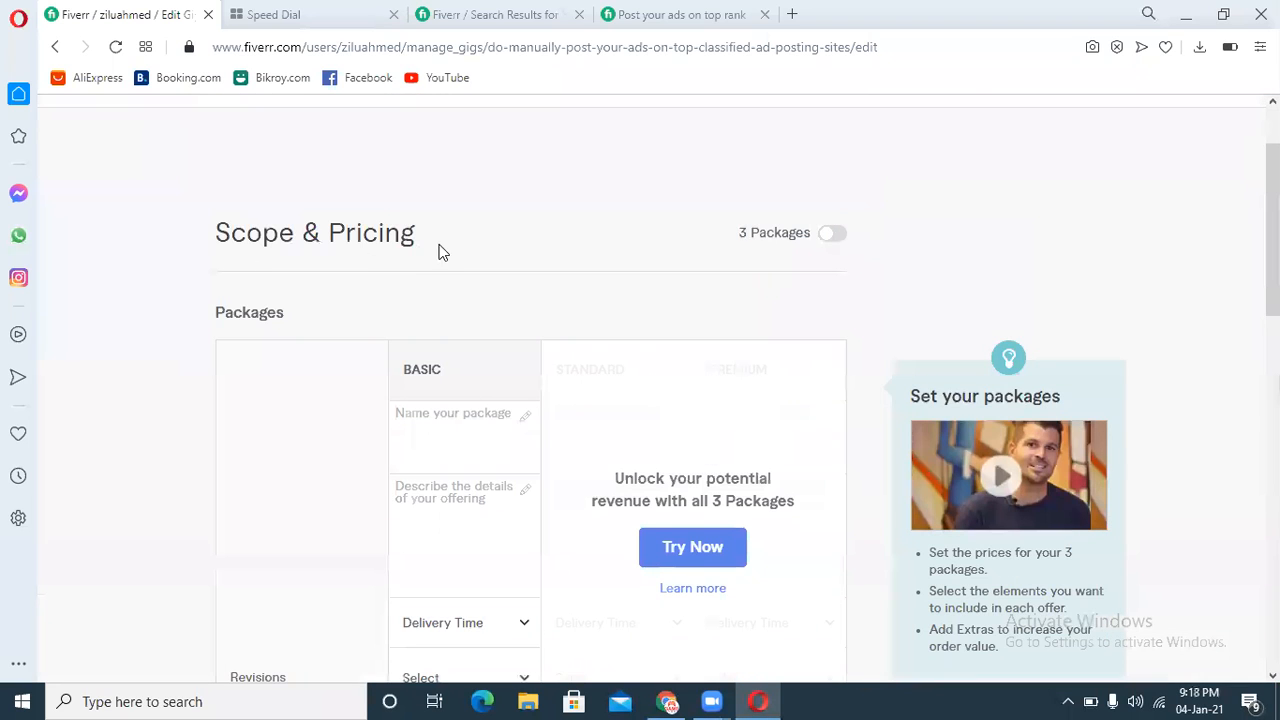
{"action": "left_click", "coordinate": [826, 242]}
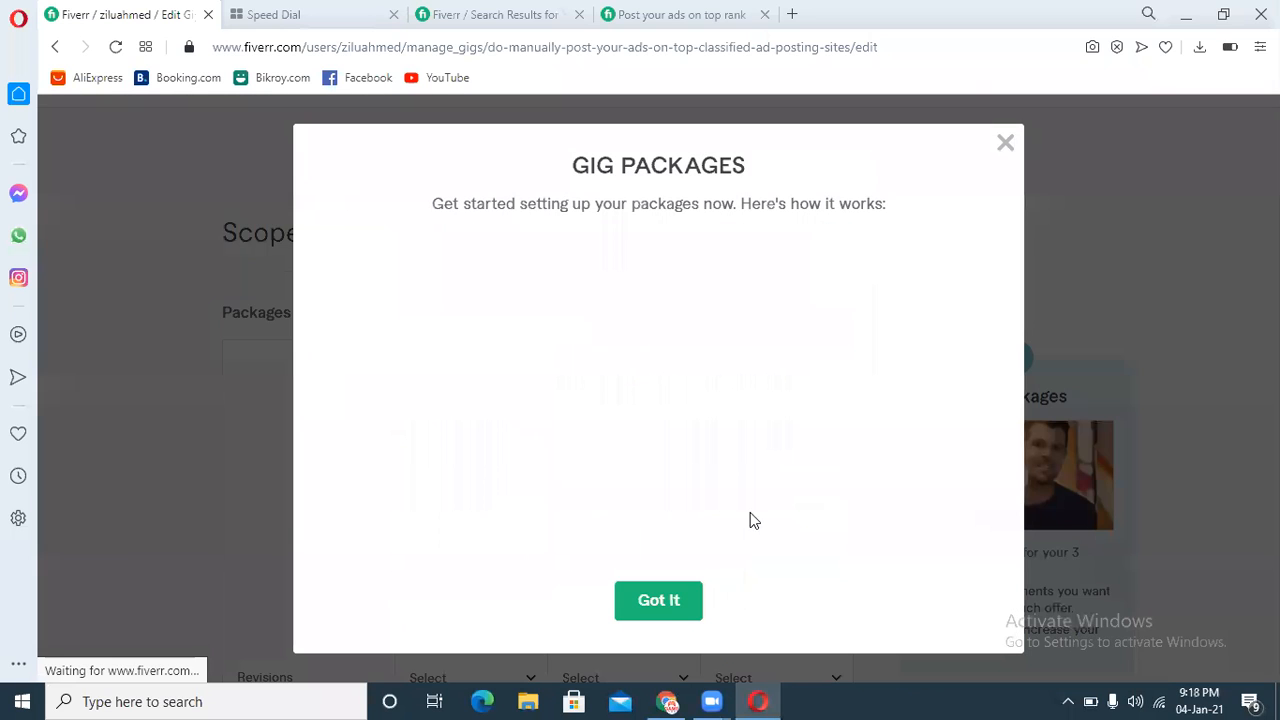
{"action": "left_click", "coordinate": [660, 600]}
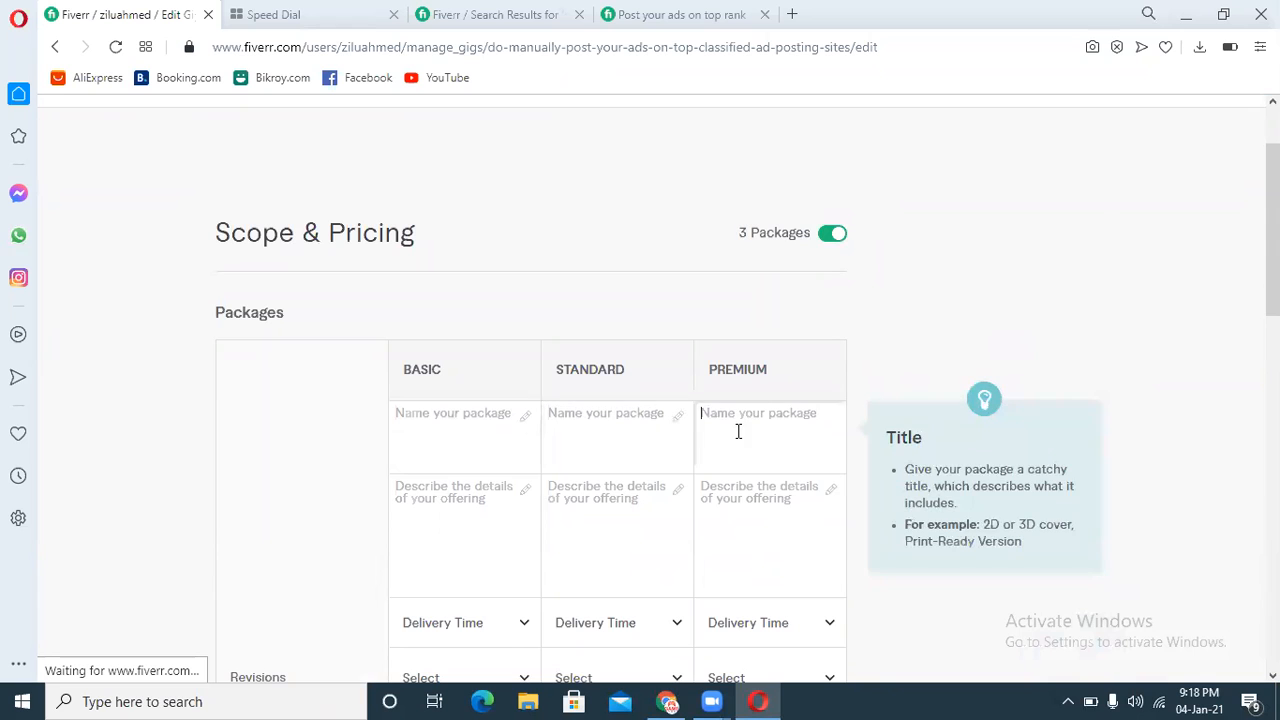
Step: Name the Basic package "Basic Classified Ad posting"
{"action": "scroll", "coordinate": [903, 277], "scroll_direction": "down", "scroll_amount": 2}
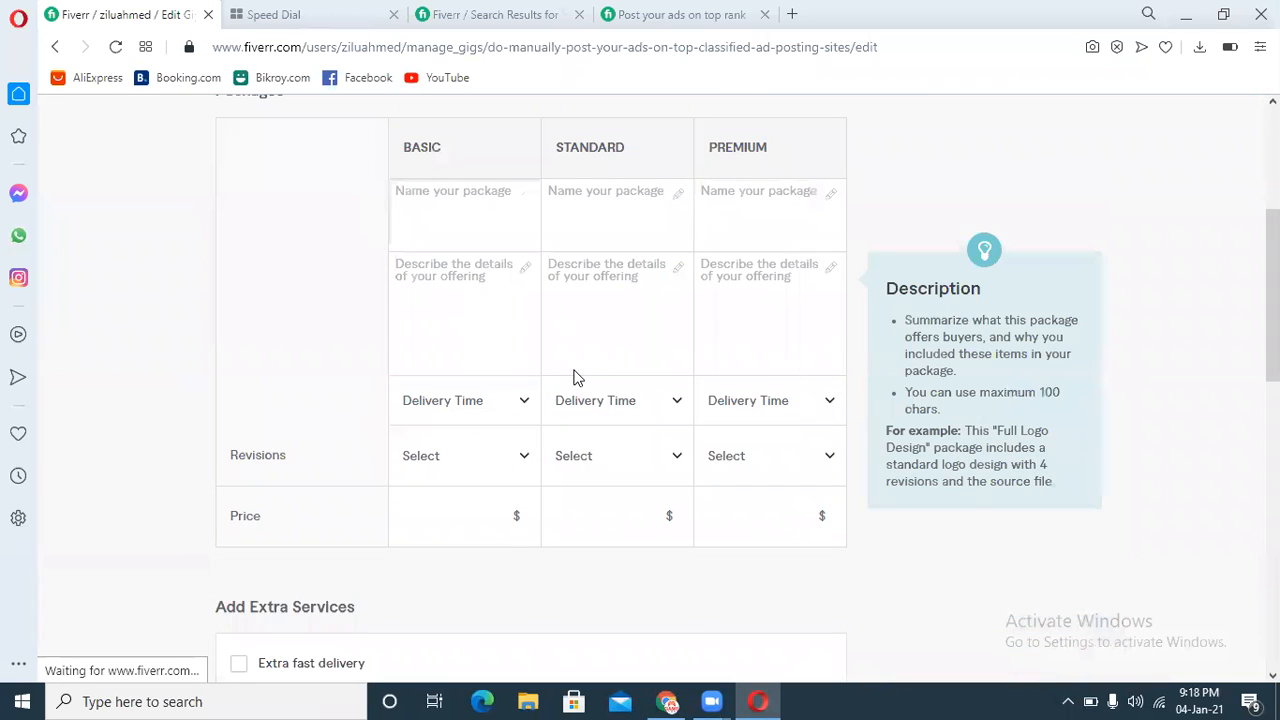
{"action": "type", "text": "Basic Classifie"}
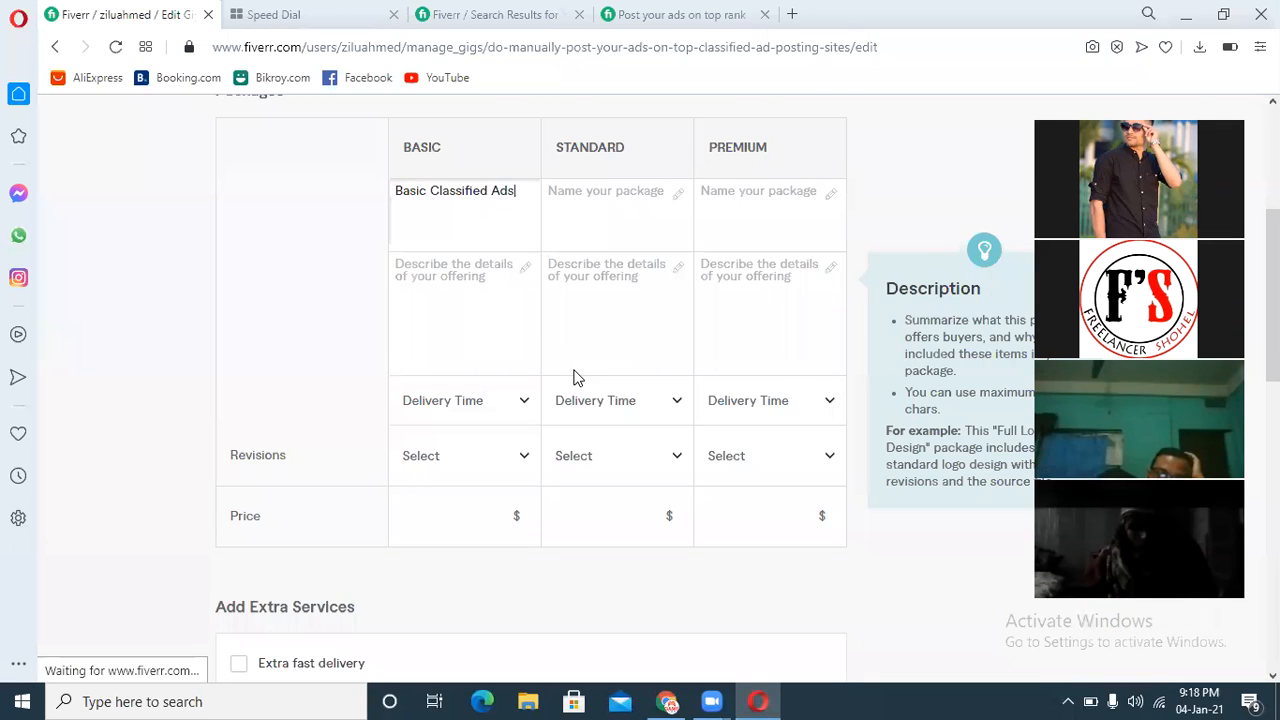
{"action": "type", "text": "d Ads"}
{"action": "key", "text": "BackSpace"}
{"action": "key", "text": "BackSpace"}
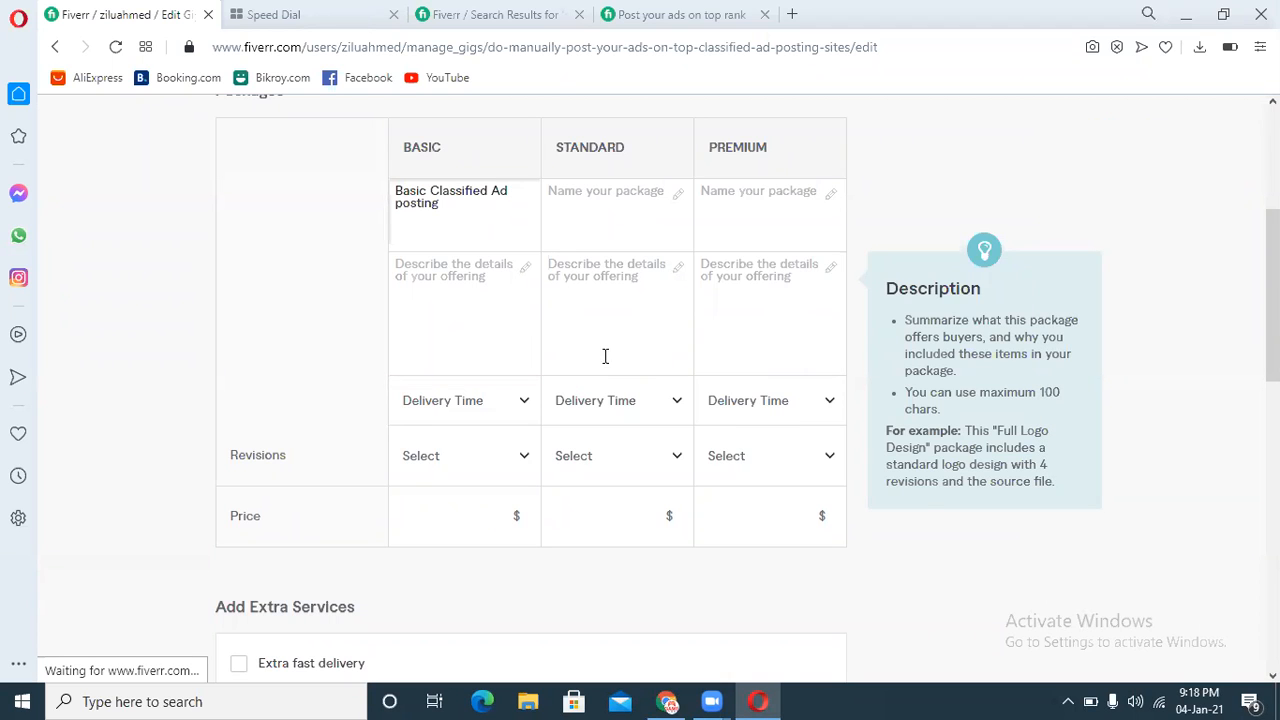
Step: Name the Standard package "Standard Classified Ad posting", reusing the Basic title's wording
{"action": "left_click_drag", "start_coordinate": [427, 190], "coordinate": [457, 201]}
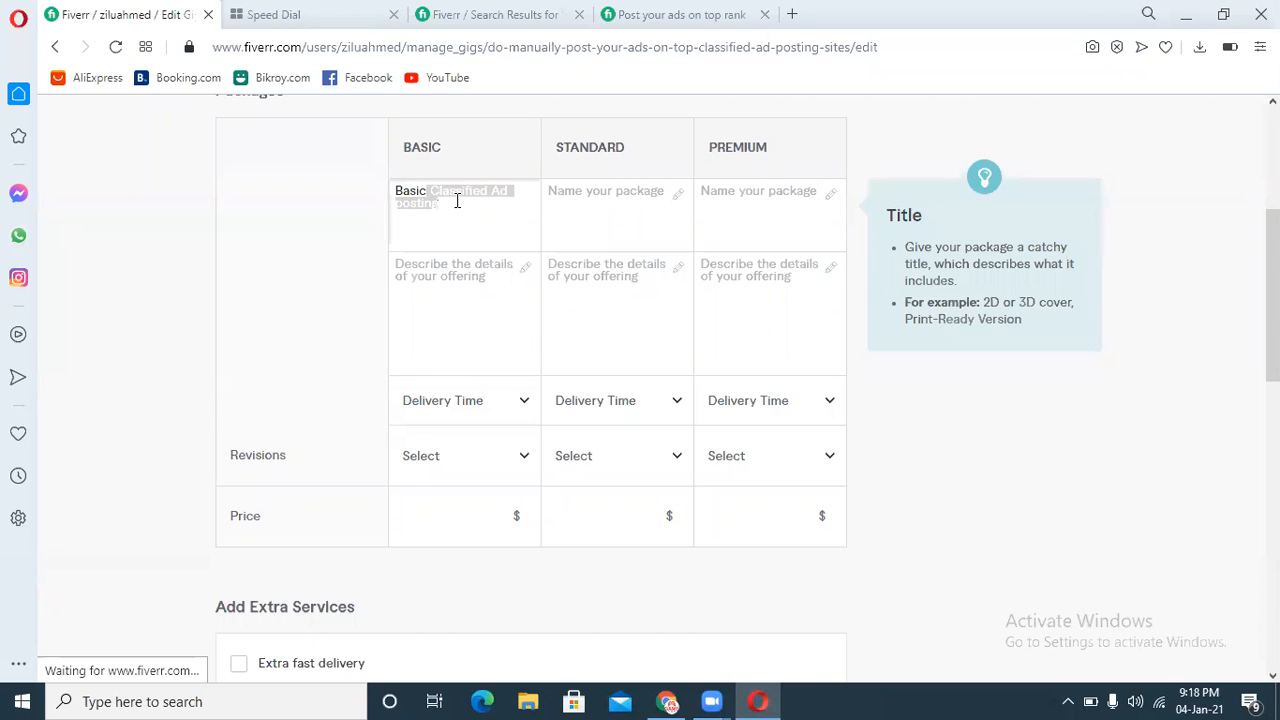
{"action": "key", "text": "ctrl+c"}
{"action": "left_click", "coordinate": [598, 204]}
{"action": "key", "text": "ctrl+v"}
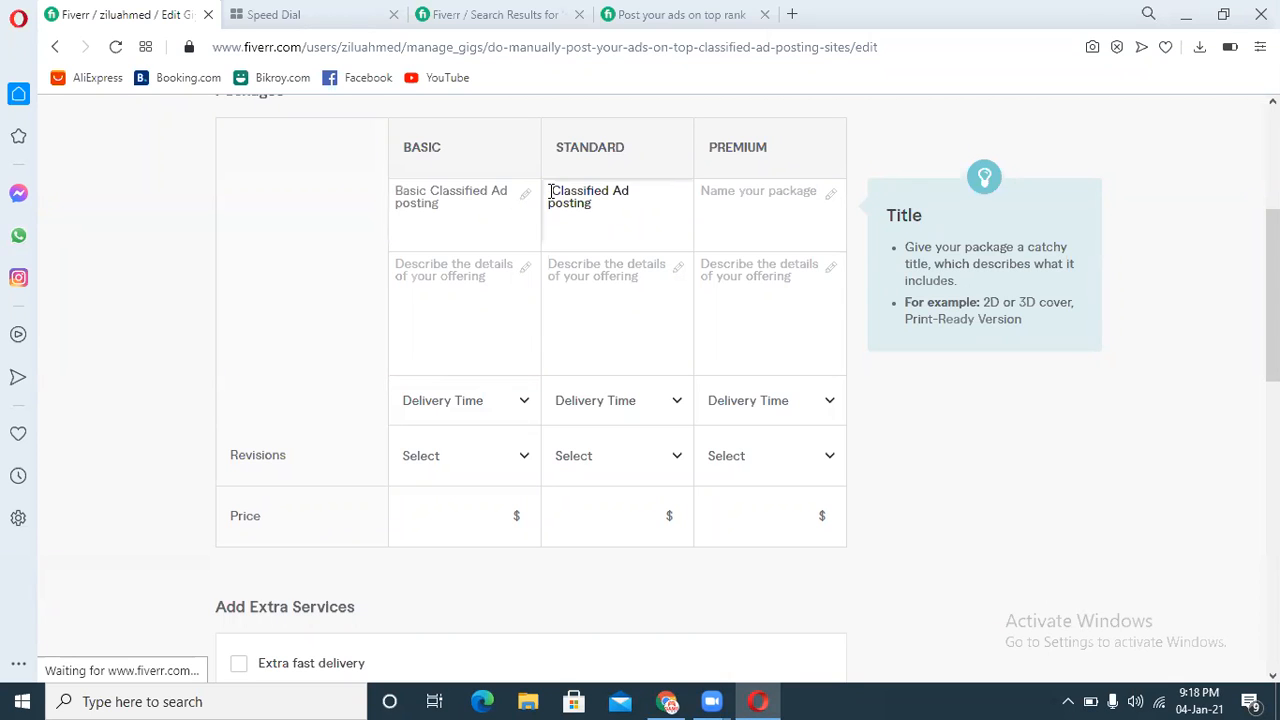
{"action": "type", "text": "Stan"}
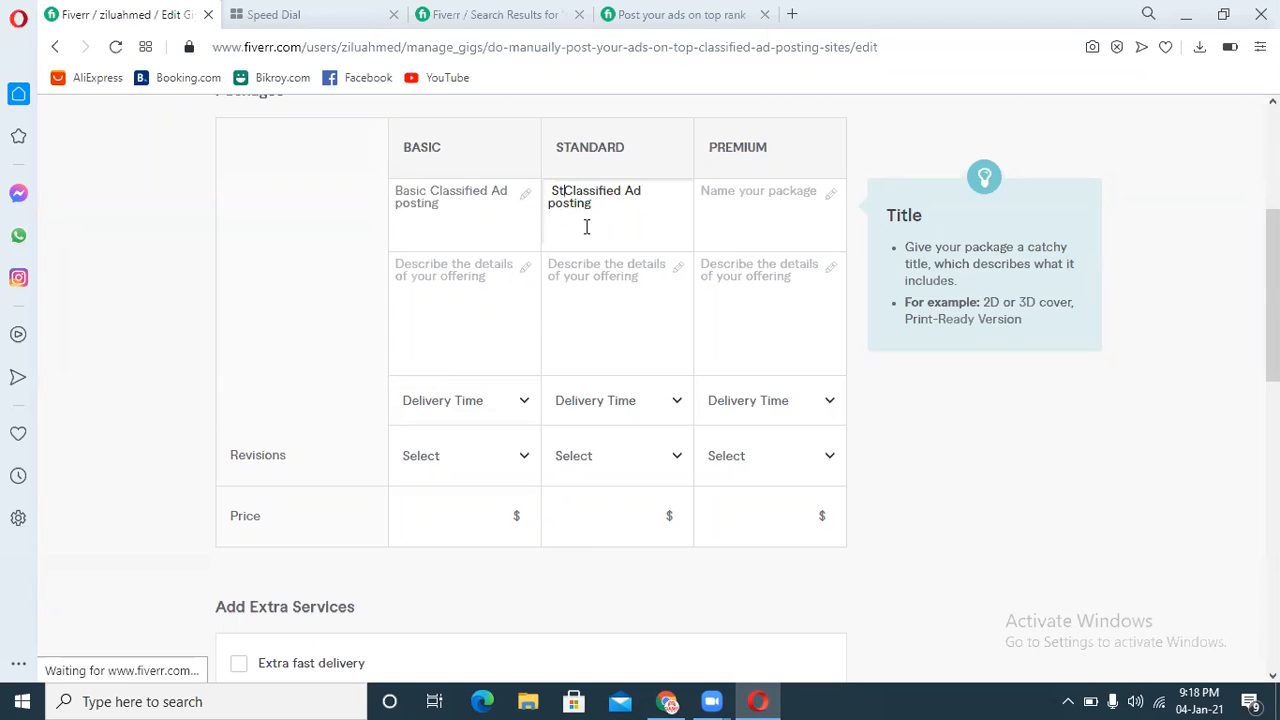
{"action": "type", "text": "dard"}
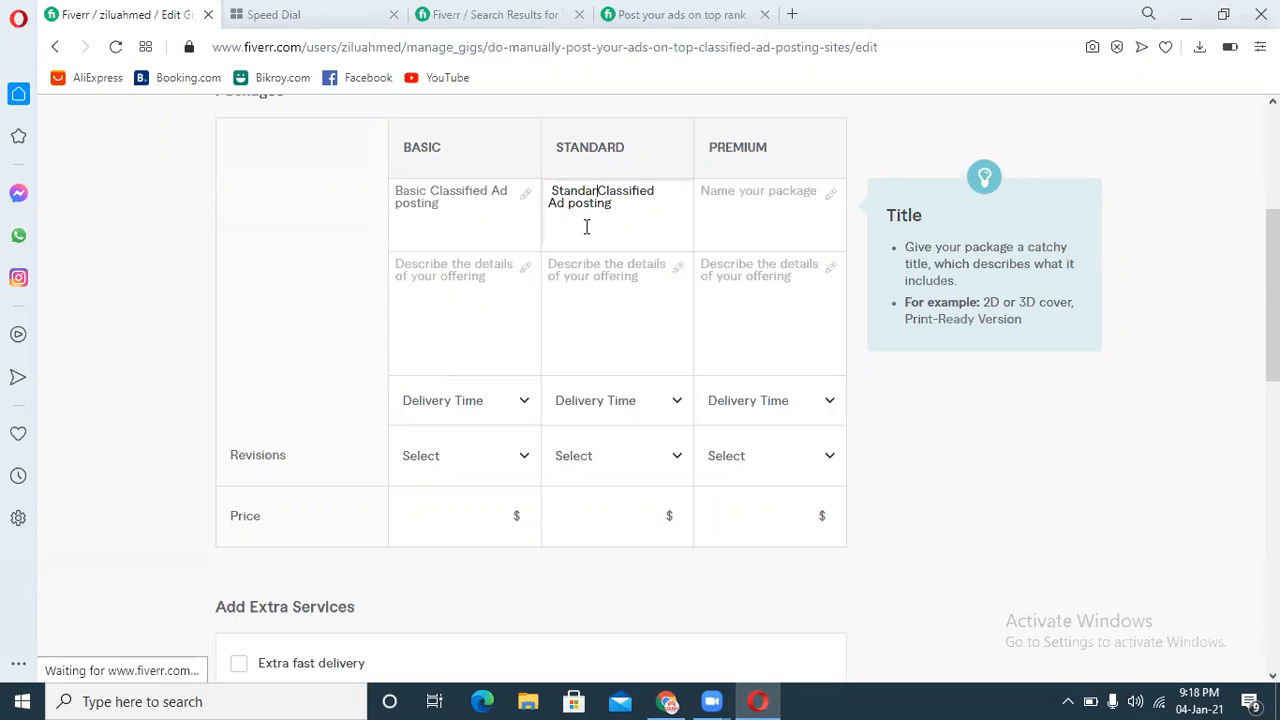
{"action": "key", "text": "BackSpace"}
{"action": "key", "text": "BackSpace"}
{"action": "key", "text": "BackSpace"}
{"action": "type", "text": "ard"}
Step: Name the Premium package "Premium Classified Ad posting"
{"action": "left_click", "coordinate": [790, 197]}
{"action": "type", "text": "Premiu"}
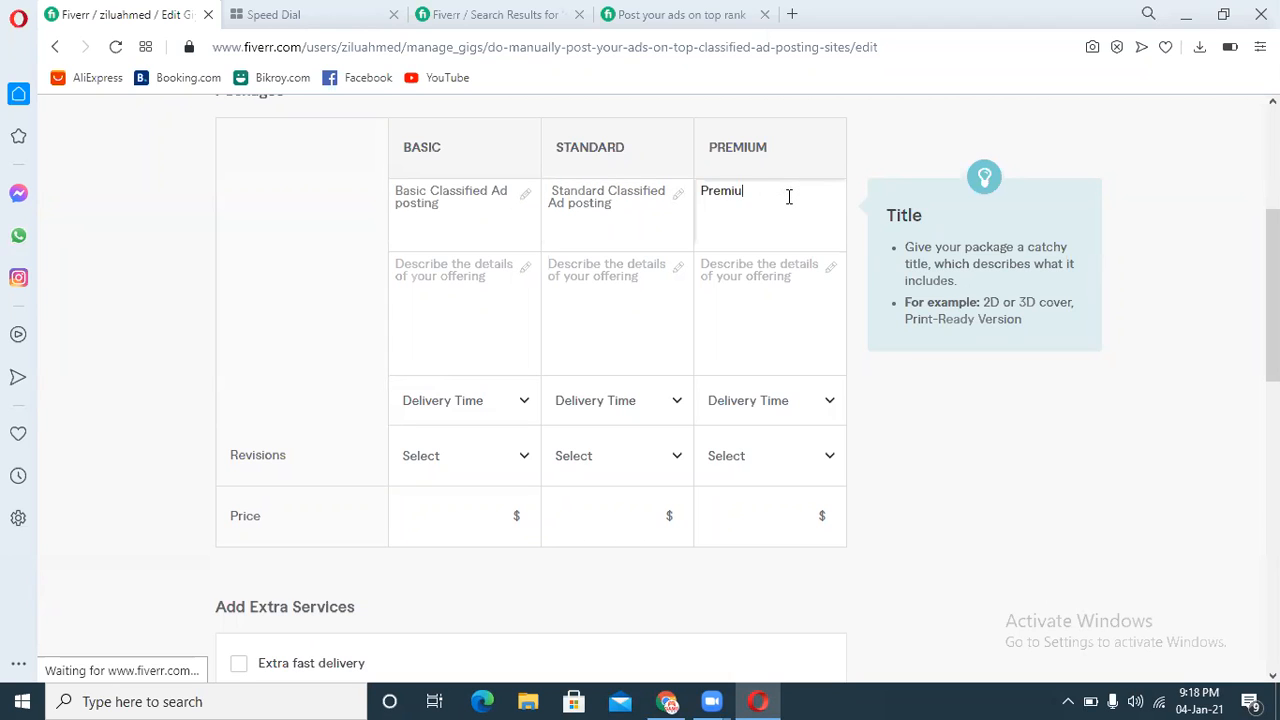
{"action": "type", "text": "m"}
{"action": "key", "text": "ctrl+v"}
{"action": "left_click", "coordinate": [440, 309]}
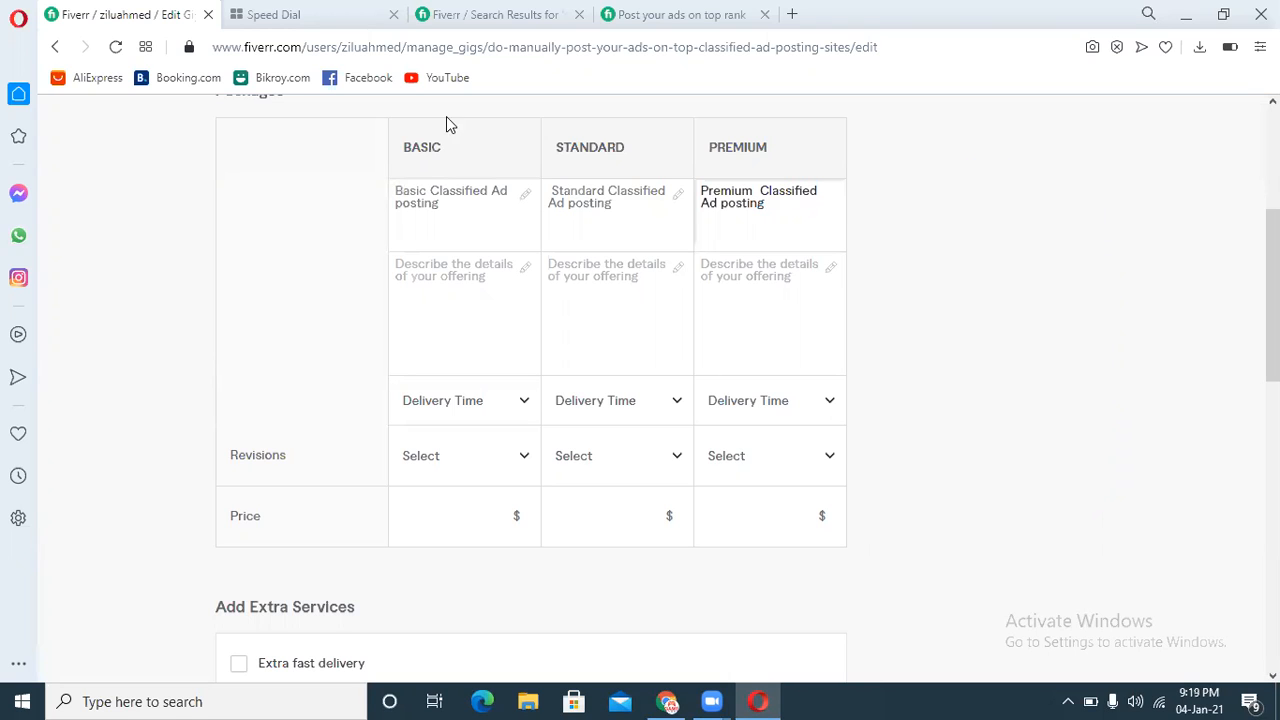
Step: Describe the Basic package as "40 Live Ads 100% Guaranteed", correcting the spelling of Guaranteed
{"action": "left_click", "coordinate": [446, 271]}
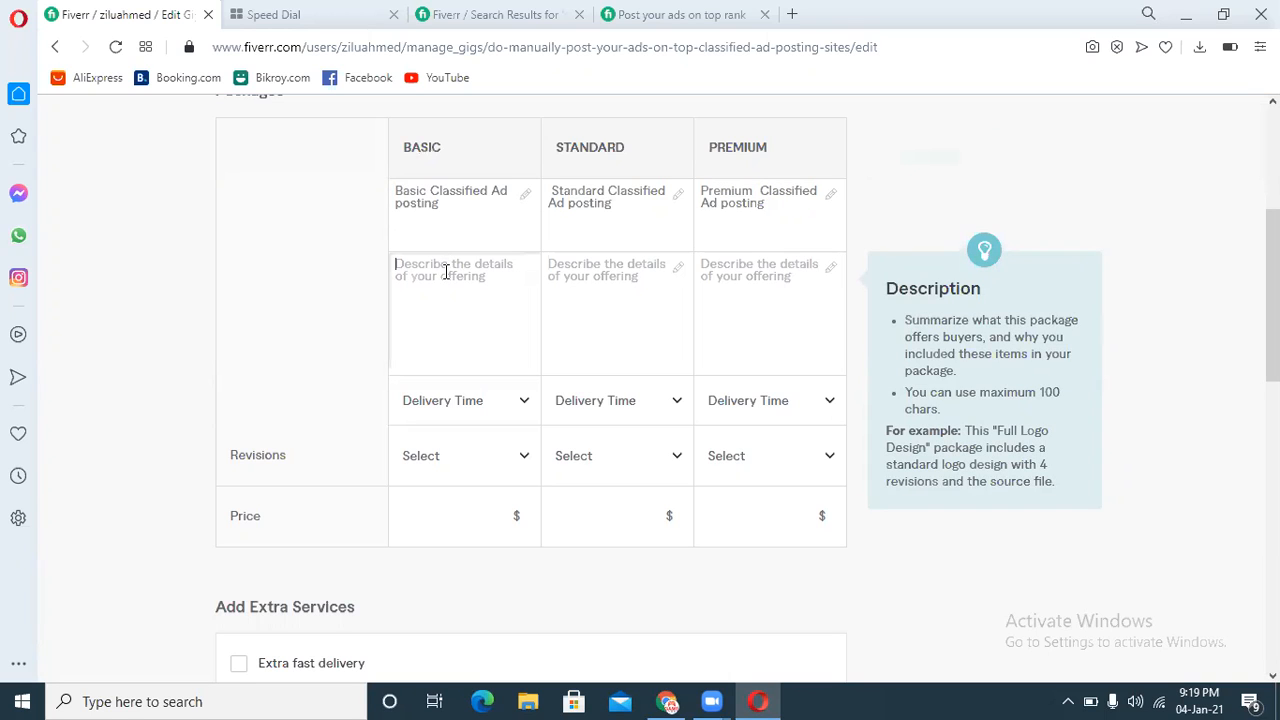
{"action": "type", "text": "40 Live Ads 100% Gu"}
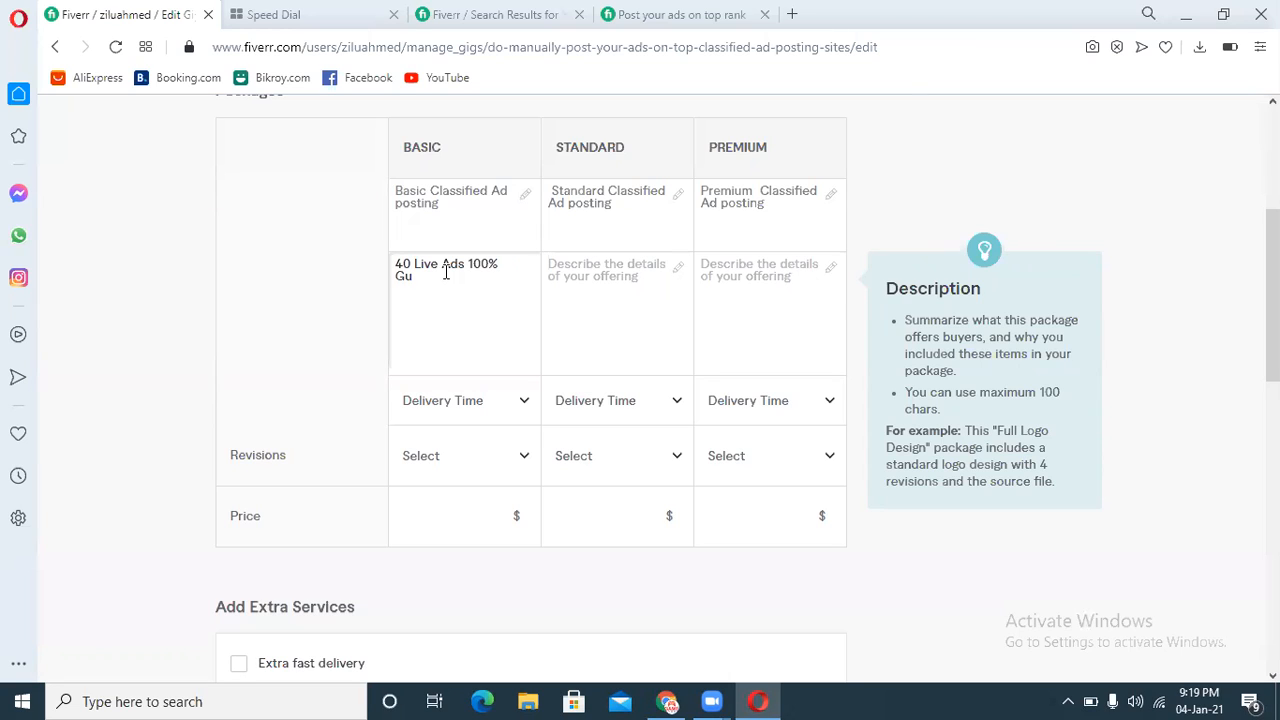
{"action": "type", "text": "arnted"}
{"action": "right_click", "coordinate": [427, 278]}
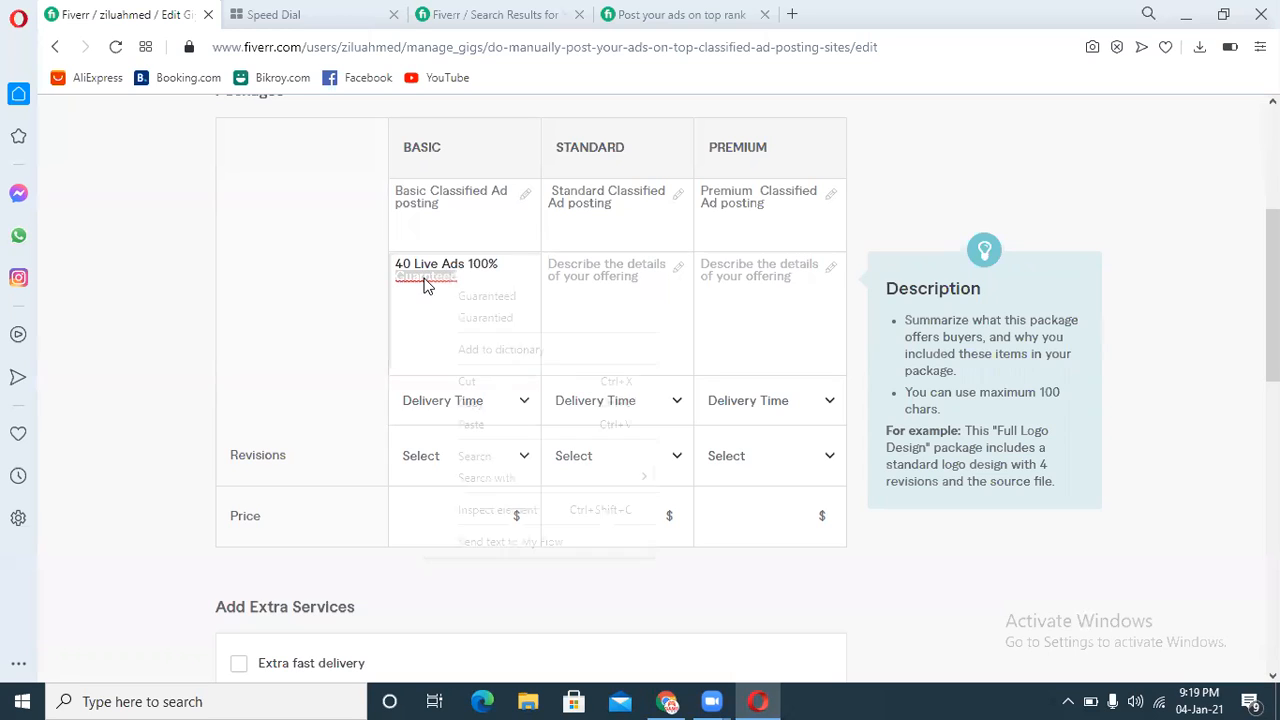
{"action": "left_click", "coordinate": [486, 296]}
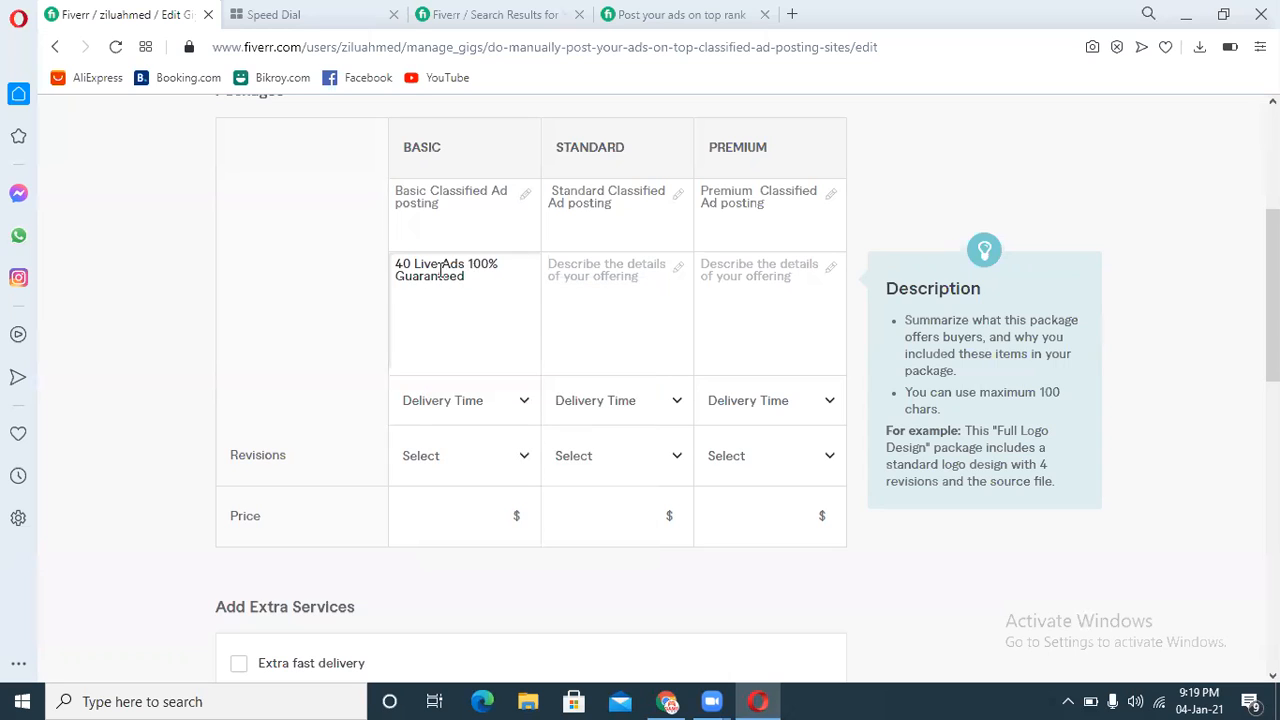
Step: Copy the Basic description into the Standard package and change it to "80 Live Ads 100% Guaranteed"
{"action": "triple_click", "coordinate": [440, 264]}
{"action": "key", "text": "ctrl+c"}
{"action": "left_click", "coordinate": [587, 276]}
{"action": "key", "text": "ctrl+v"}
{"action": "left_click_drag", "start_coordinate": [561, 265], "coordinate": [532, 264]}
{"action": "type", "text": "80"}
Step: Describe the Premium package as "120 Live Ads 100% Guaranteed"
{"action": "left_click", "coordinate": [731, 272]}
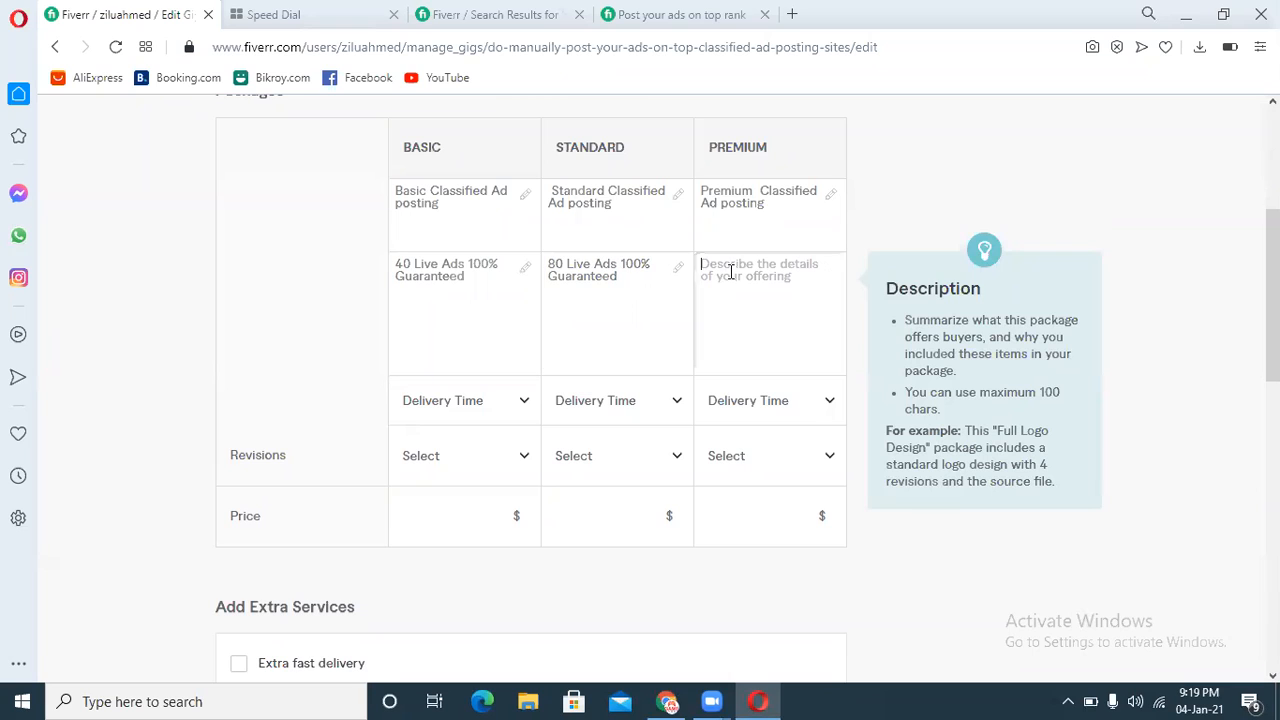
{"action": "key", "text": "ctrl+v"}
{"action": "left_click_drag", "start_coordinate": [719, 263], "coordinate": [693, 262]}
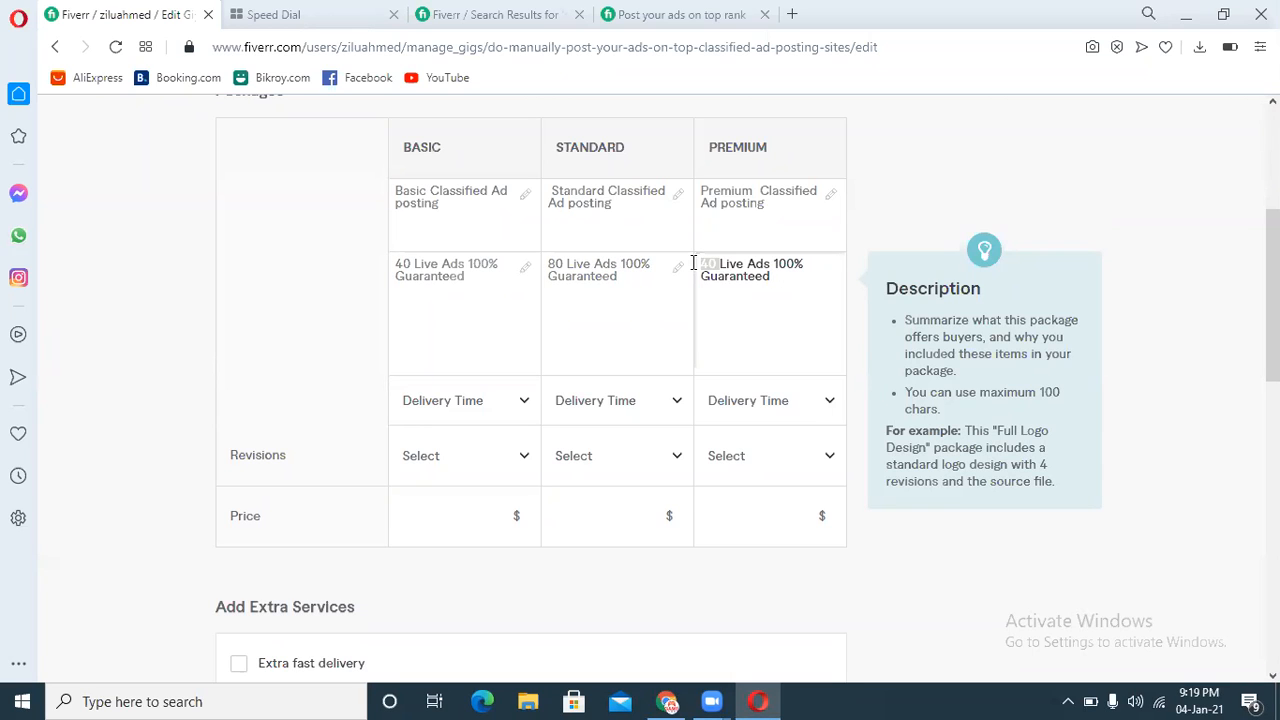
{"action": "type", "text": "120"}
Step: Set delivery times of 3, 5 and 7 days for the Basic, Standard and Premium packages
{"action": "mouse_move", "coordinate": [449, 453]}
{"action": "scroll", "coordinate": [598, 308], "scroll_direction": "down", "scroll_amount": 1}
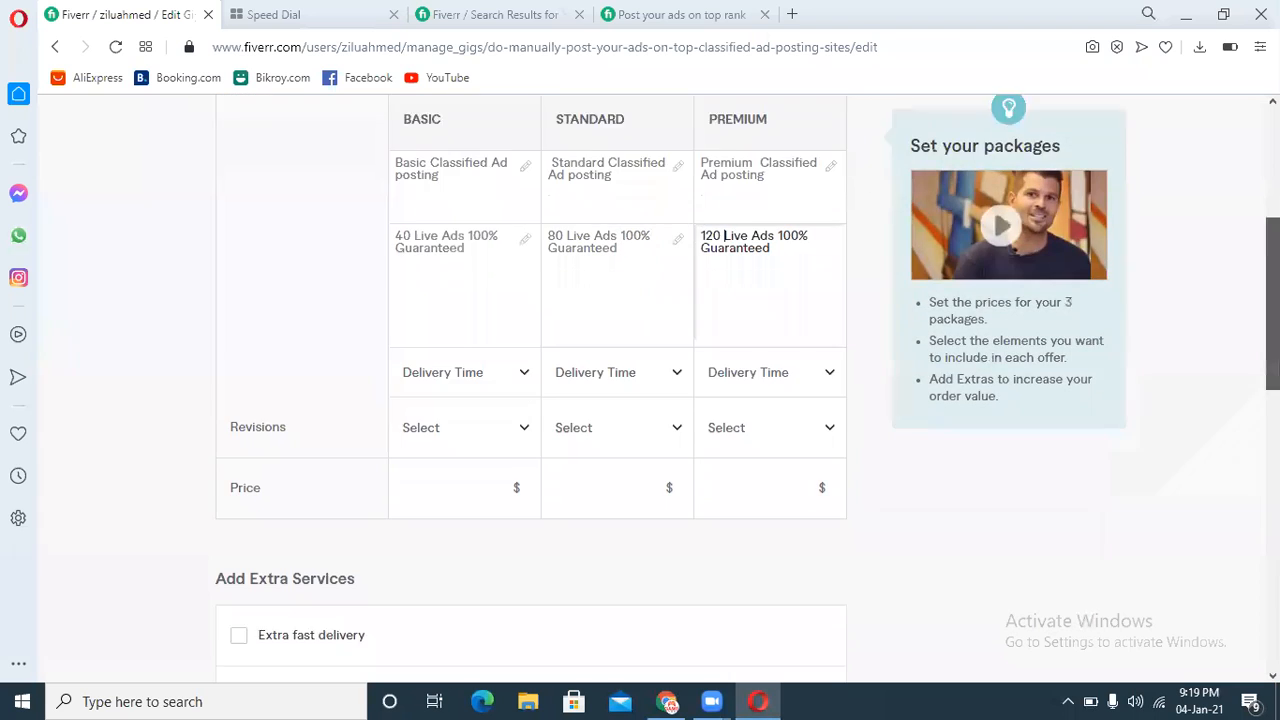
{"action": "left_click", "coordinate": [500, 306]}
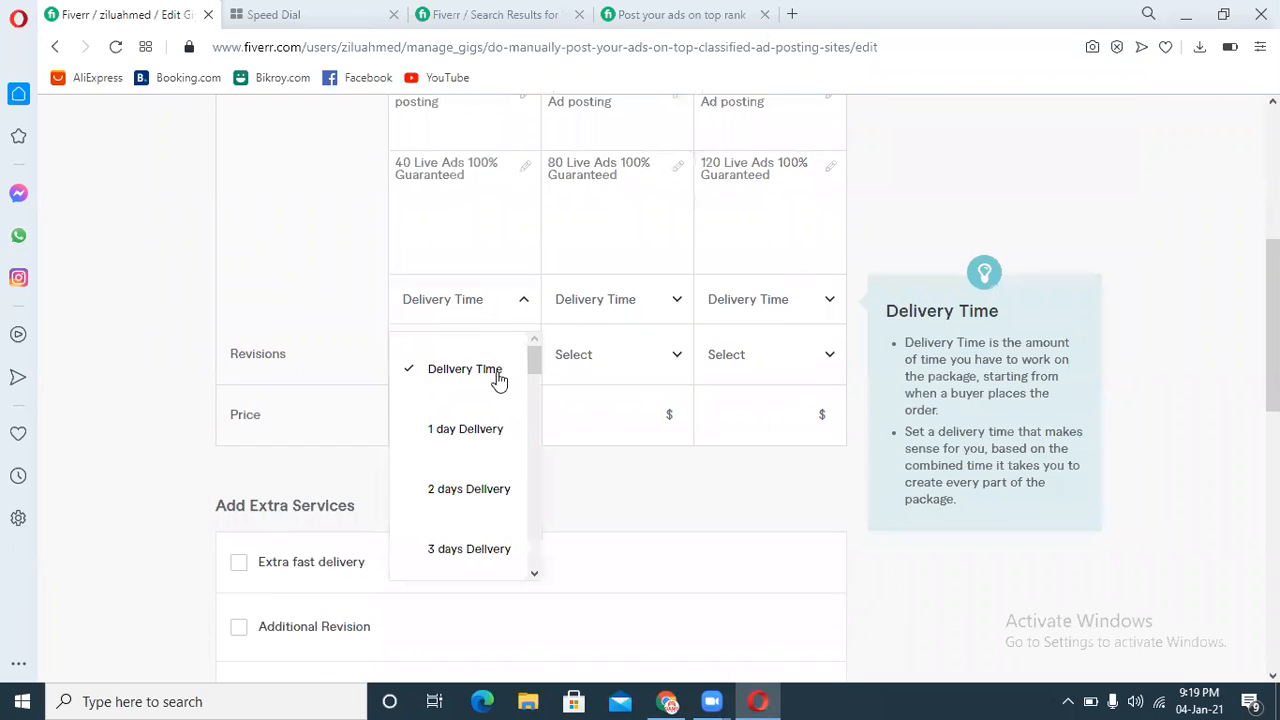
{"action": "left_click", "coordinate": [466, 549]}
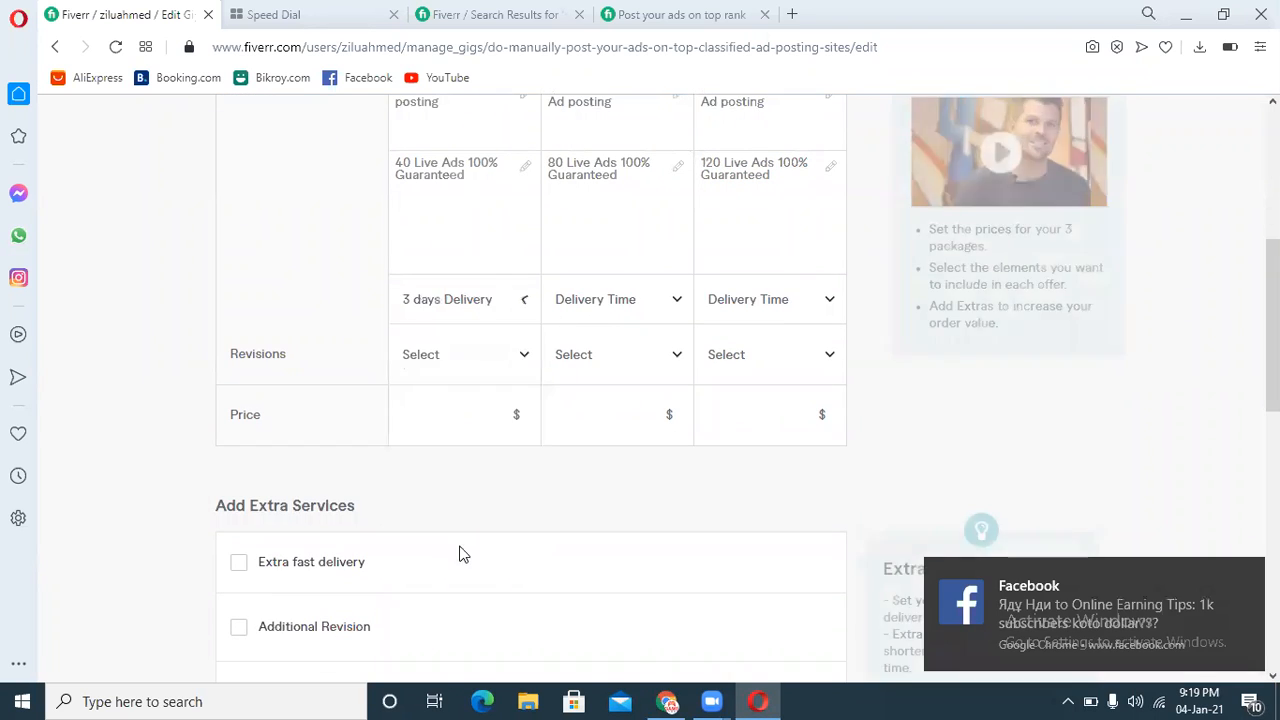
{"action": "left_click", "coordinate": [643, 306]}
{"action": "scroll", "coordinate": [686, 372], "scroll_direction": "down", "scroll_amount": 1}
{"action": "scroll", "coordinate": [686, 372], "scroll_direction": "down", "scroll_amount": 2}
{"action": "left_click", "coordinate": [608, 460]}
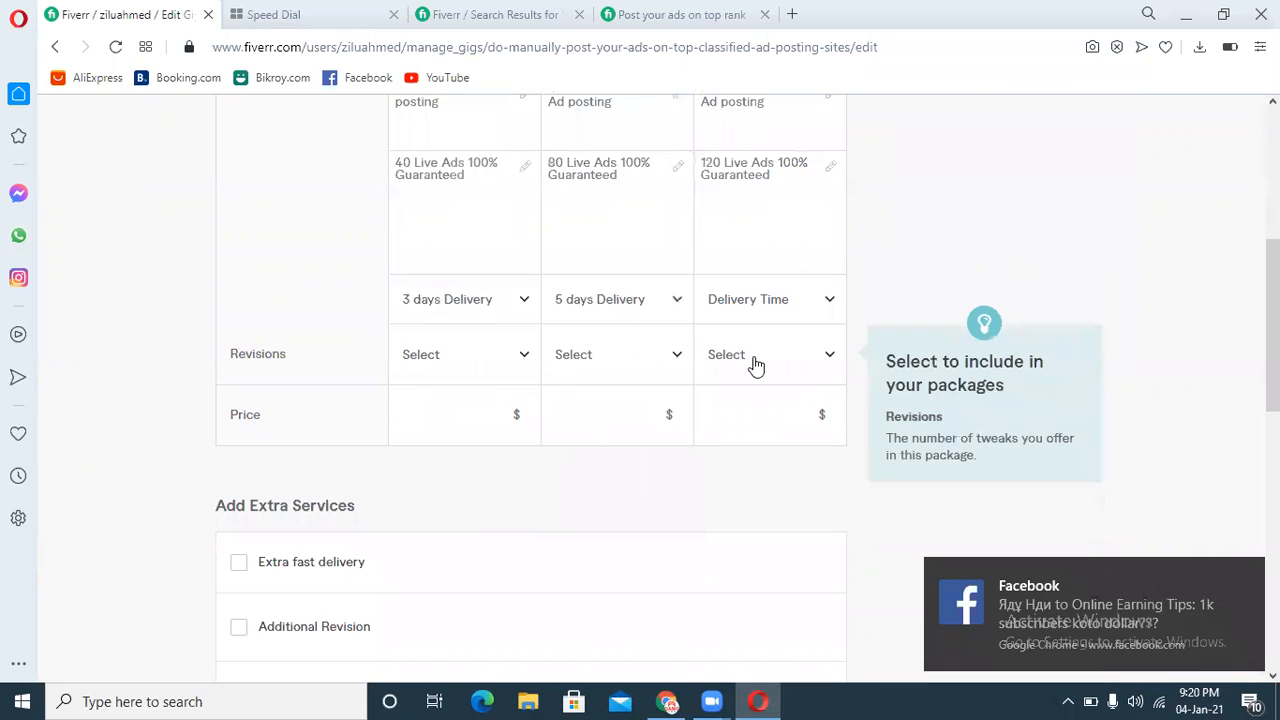
{"action": "left_click", "coordinate": [788, 316]}
{"action": "left_click_drag", "start_coordinate": [834, 360], "coordinate": [834, 382]}
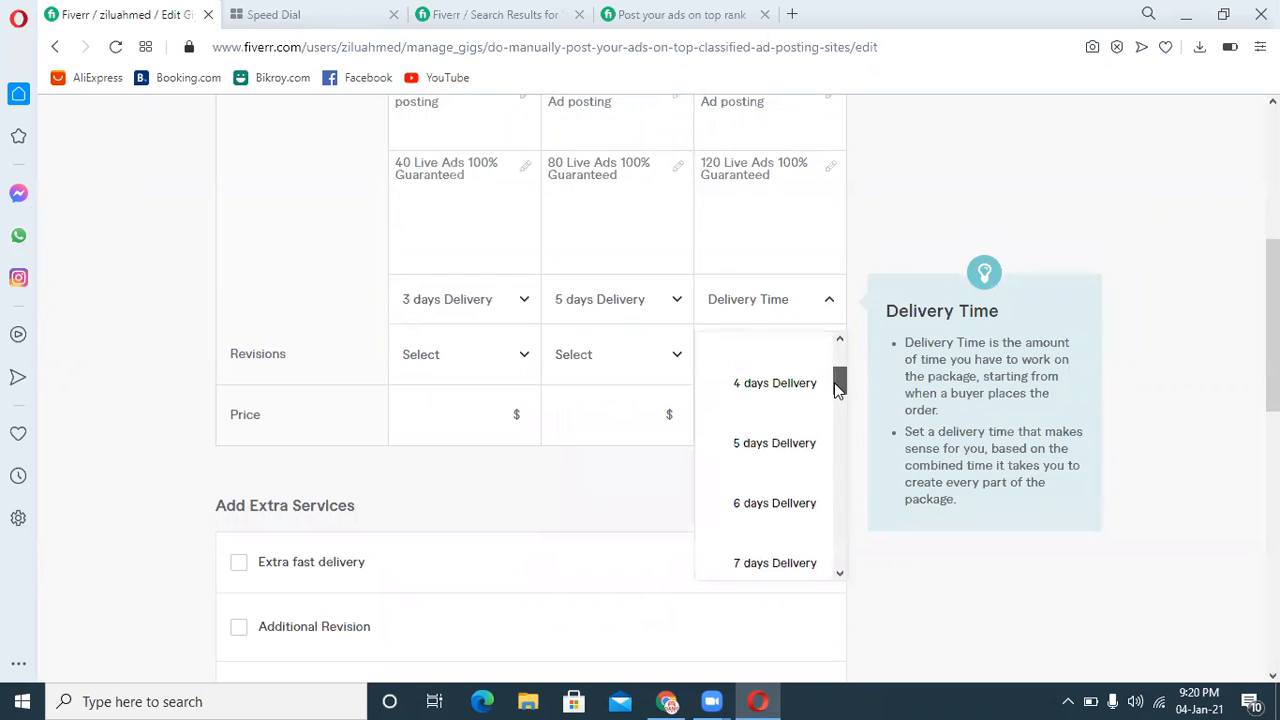
{"action": "left_click", "coordinate": [766, 545]}
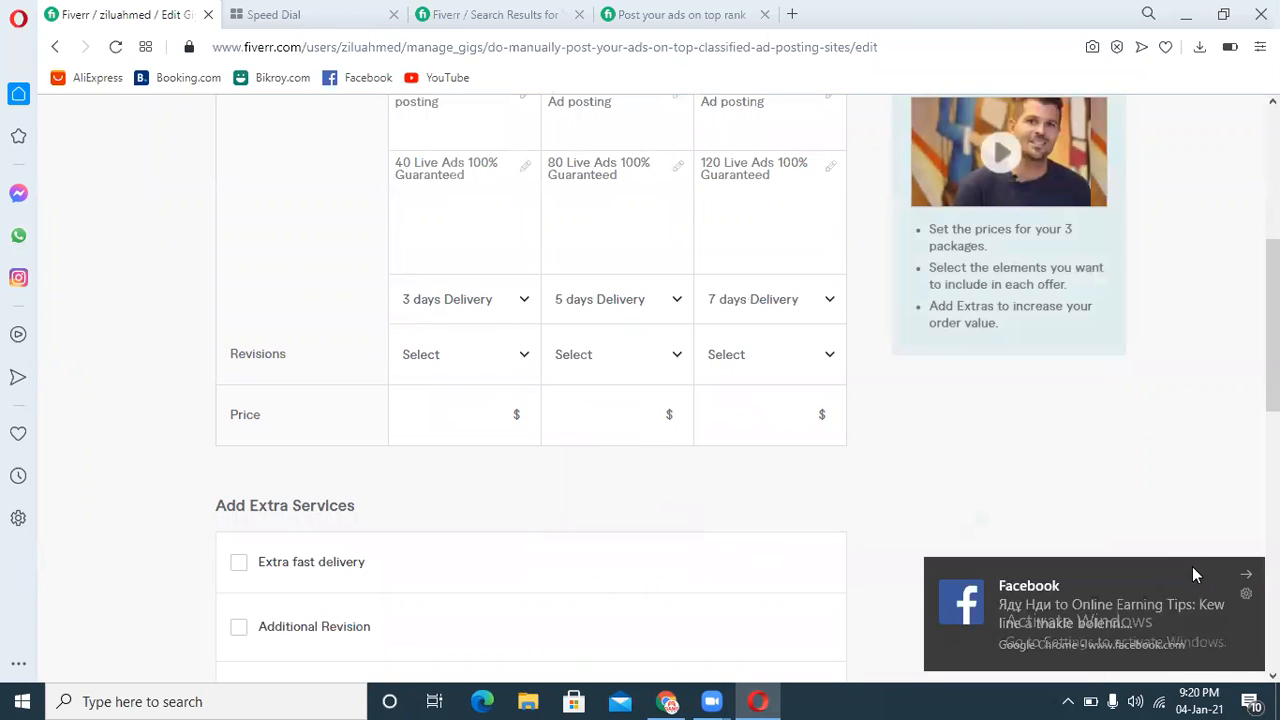
Step: Set revisions to Unlimited for all three packages
{"action": "left_click", "coordinate": [1245, 578]}
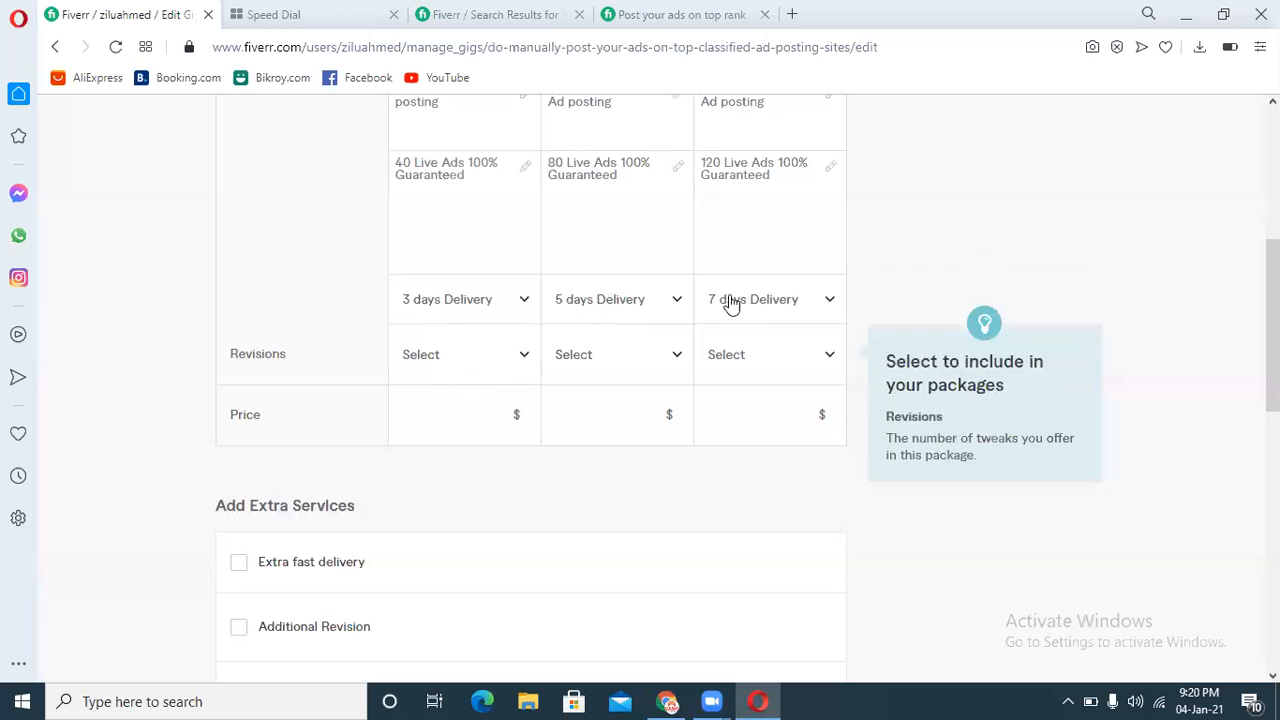
{"action": "scroll", "coordinate": [440, 400], "scroll_direction": "up", "scroll_amount": 2}
{"action": "scroll", "coordinate": [440, 400], "scroll_direction": "down", "scroll_amount": 2}
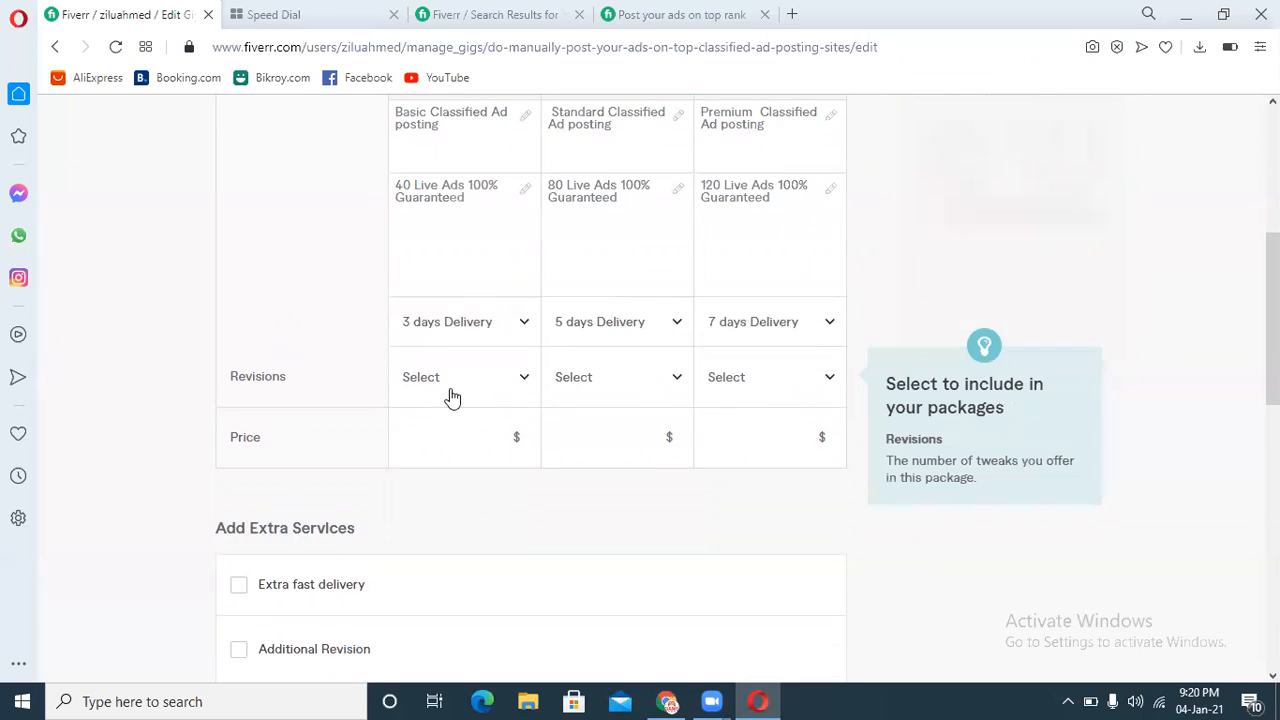
{"action": "left_click", "coordinate": [462, 393]}
{"action": "left_click_drag", "start_coordinate": [527, 439], "coordinate": [551, 598]}
{"action": "left_click", "coordinate": [484, 629]}
{"action": "left_click", "coordinate": [636, 378]}
{"action": "left_click_drag", "start_coordinate": [686, 456], "coordinate": [680, 622]}
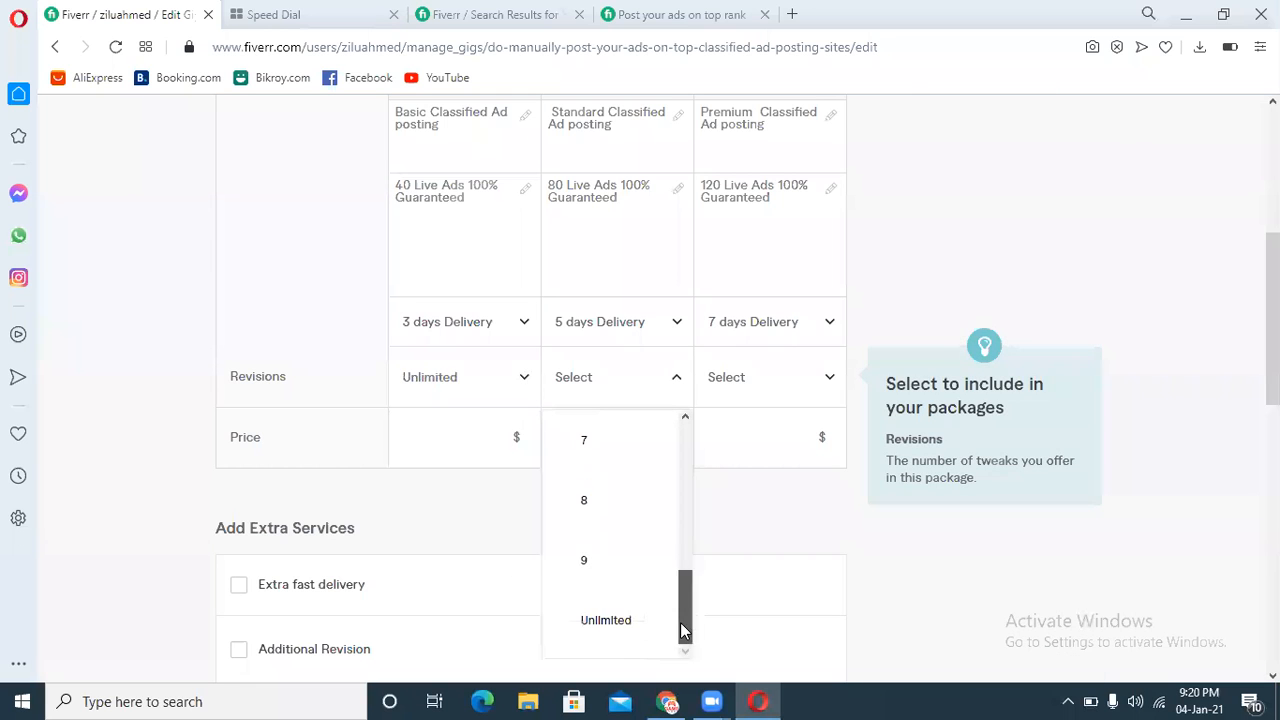
{"action": "left_click", "coordinate": [610, 628]}
{"action": "left_click", "coordinate": [771, 398]}
{"action": "left_click_drag", "start_coordinate": [834, 440], "coordinate": [837, 600]}
{"action": "left_click", "coordinate": [766, 617]}
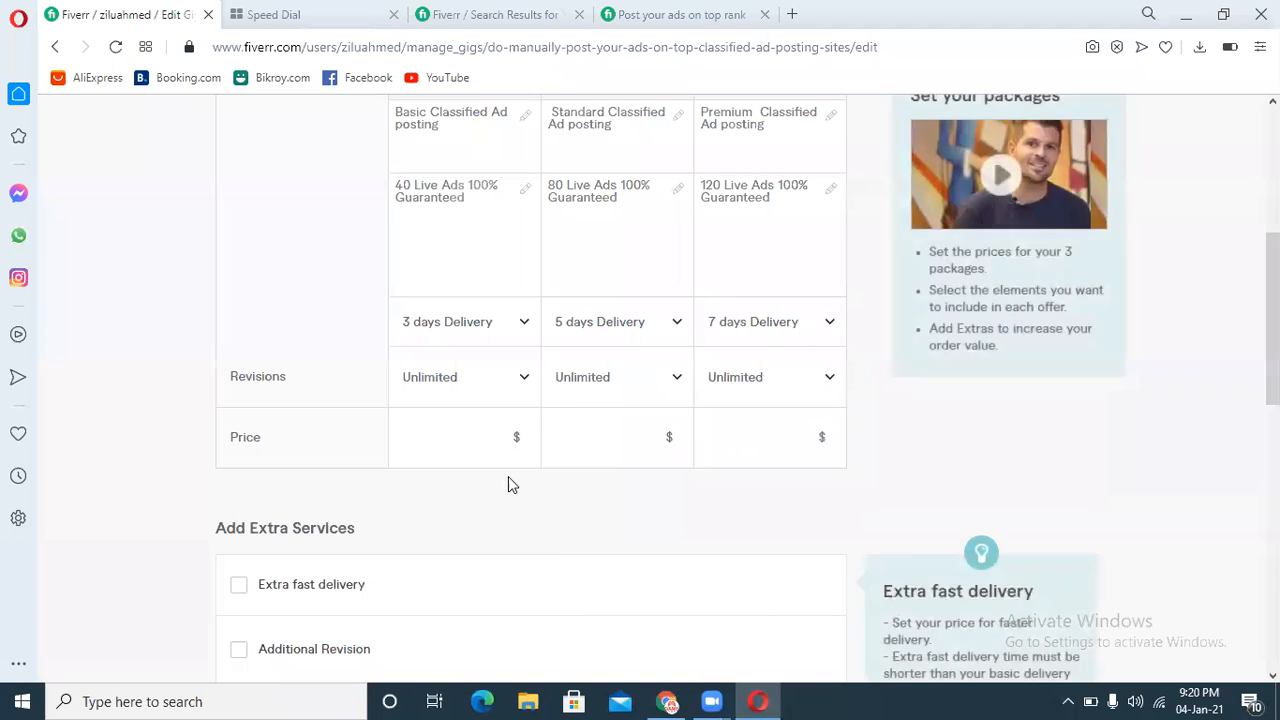
Step: Price the Basic, Standard and Premium packages at $5, $10 and $20 and save the pricing step
{"action": "left_click", "coordinate": [425, 440]}
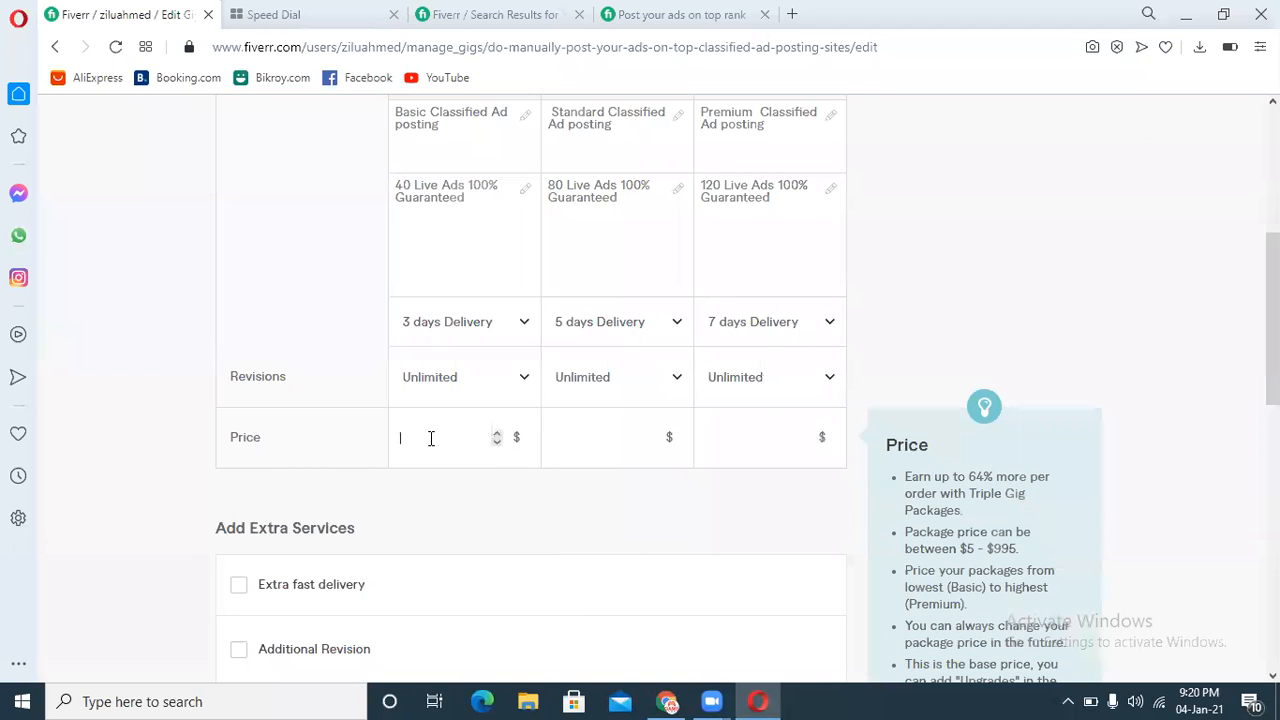
{"action": "type", "text": "5"}
{"action": "left_click", "coordinate": [556, 436]}
{"action": "type", "text": "10"}
{"action": "left_click", "coordinate": [731, 434]}
{"action": "type", "text": "20"}
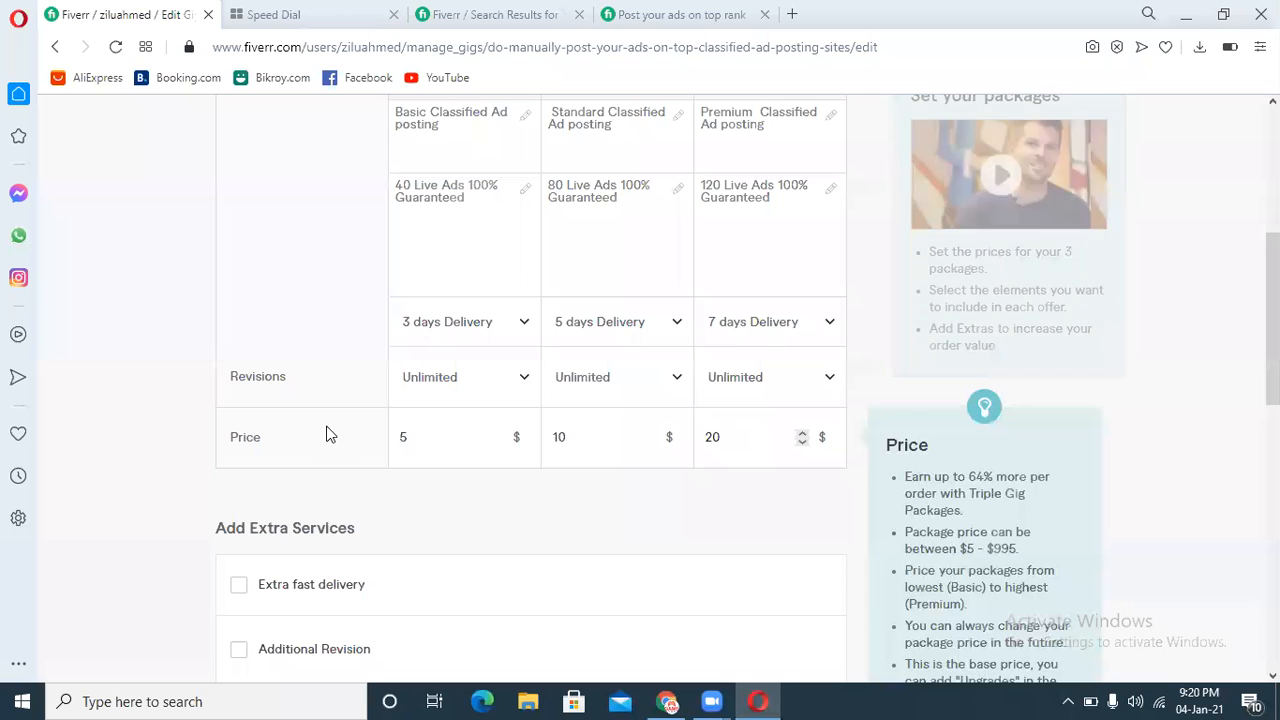
{"action": "scroll", "coordinate": [969, 494], "scroll_direction": "up", "scroll_amount": 4}
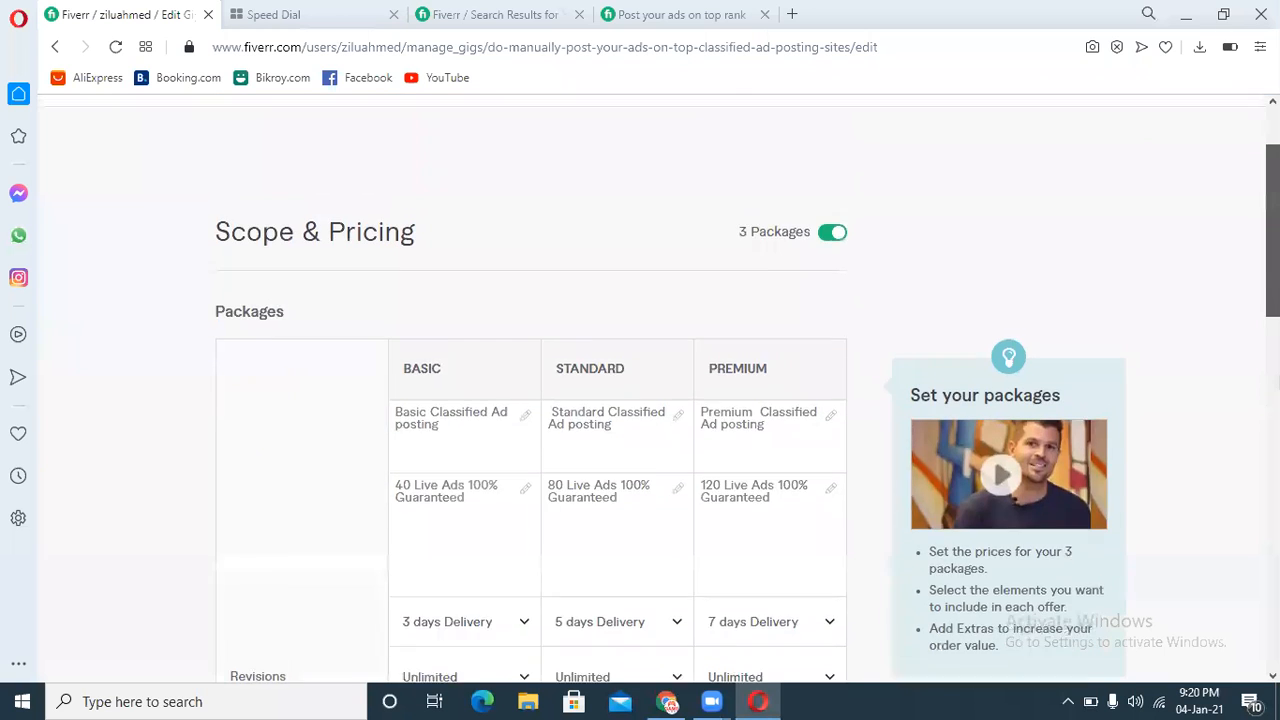
{"action": "scroll", "coordinate": [969, 494], "scroll_direction": "down", "scroll_amount": 8}
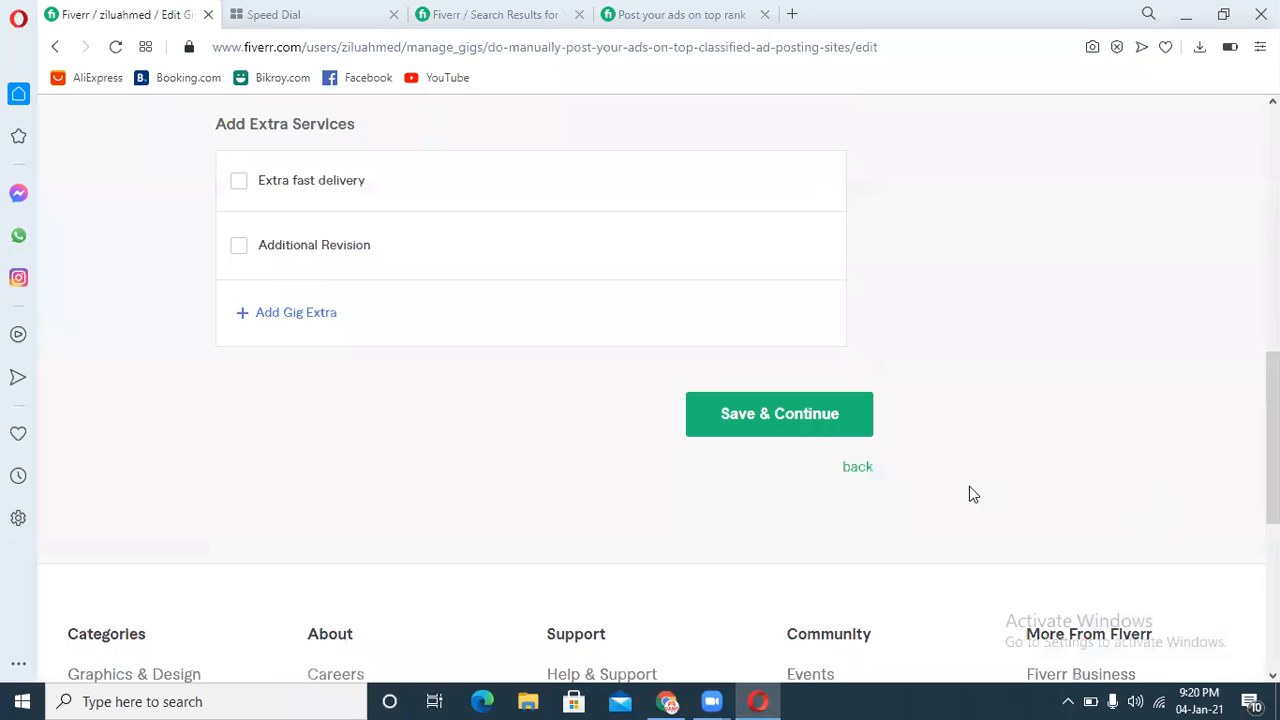
{"action": "left_click", "coordinate": [816, 413]}
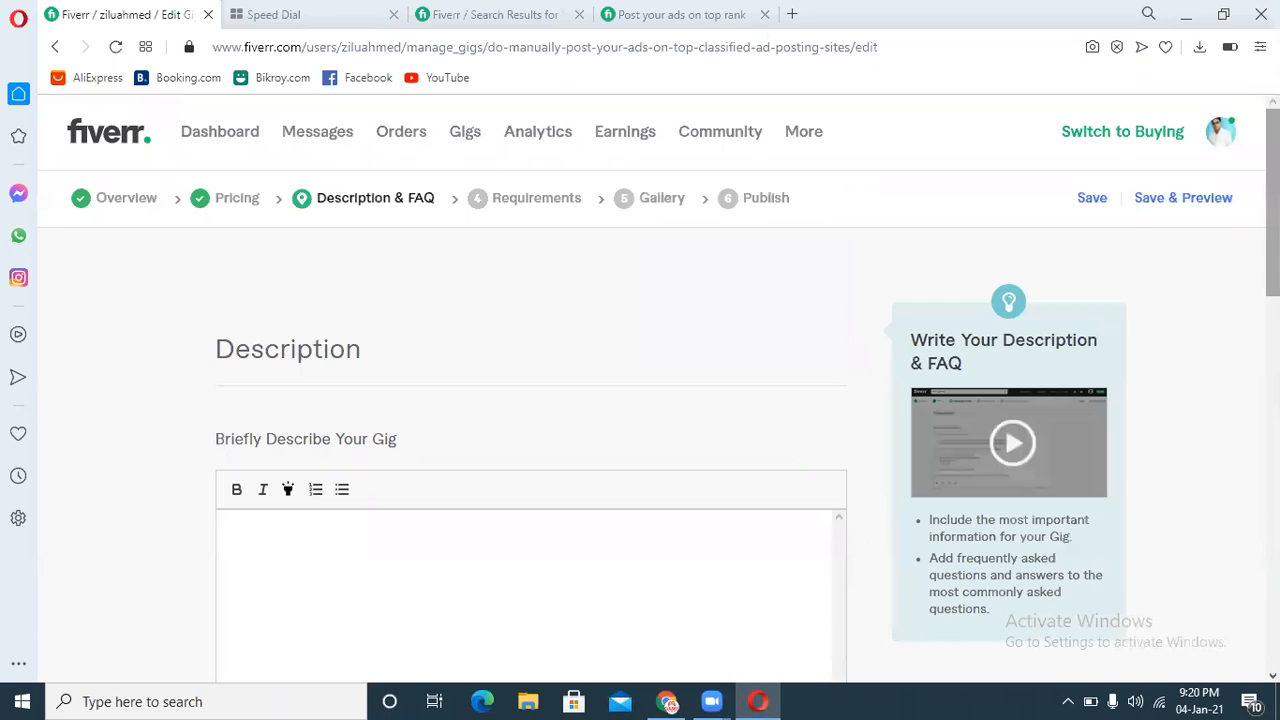
Step: Enter ">>>>>Welcome To My Classified ad posting Gig<<<<<" as the opening line of the gig description
{"action": "left_click_drag", "start_coordinate": [1272, 215], "coordinate": [1272, 260]}
{"action": "left_click", "coordinate": [646, 429]}
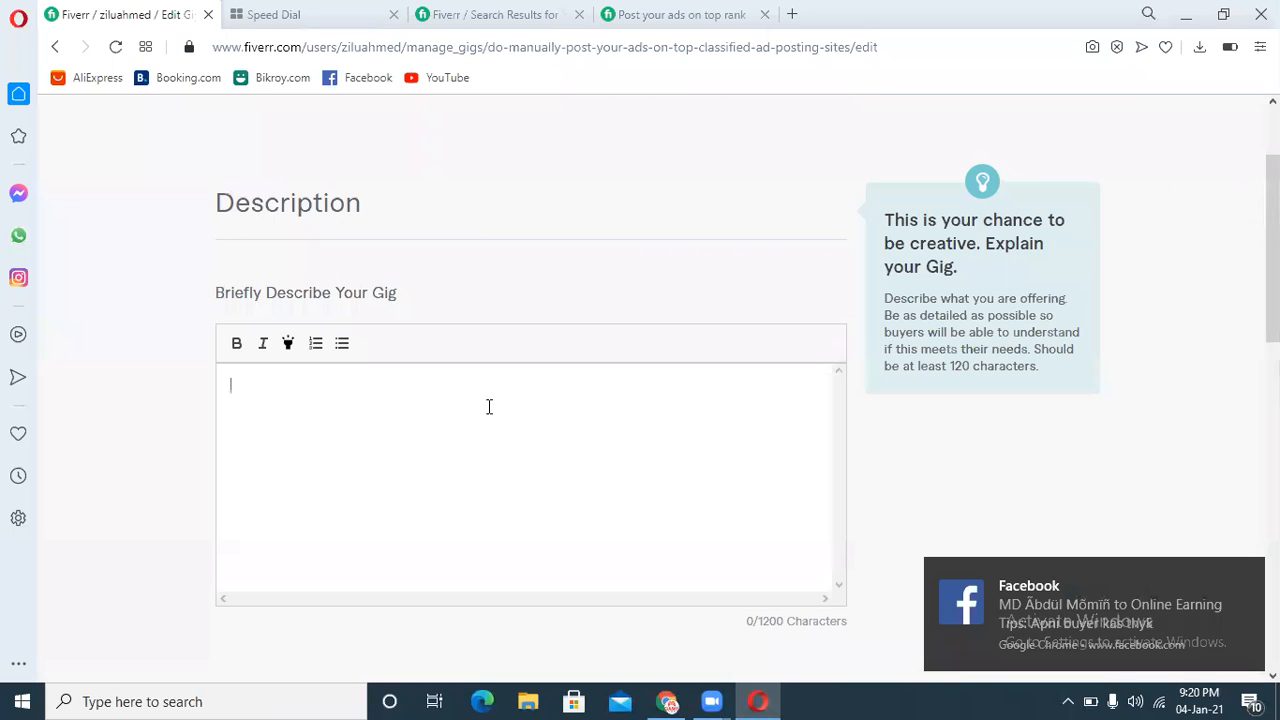
{"action": "type", "text": ">>>>>Welcome To My Classified ad po"}
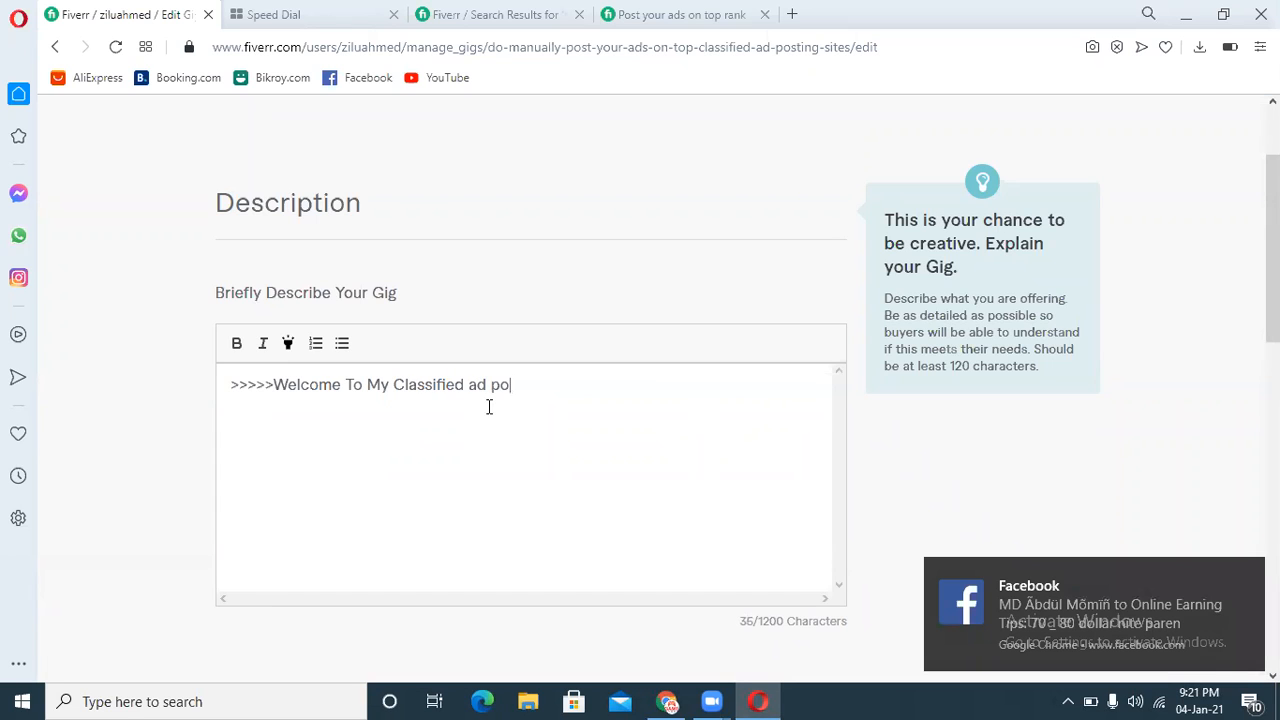
{"action": "type", "text": "sting Gig<<<<<"}
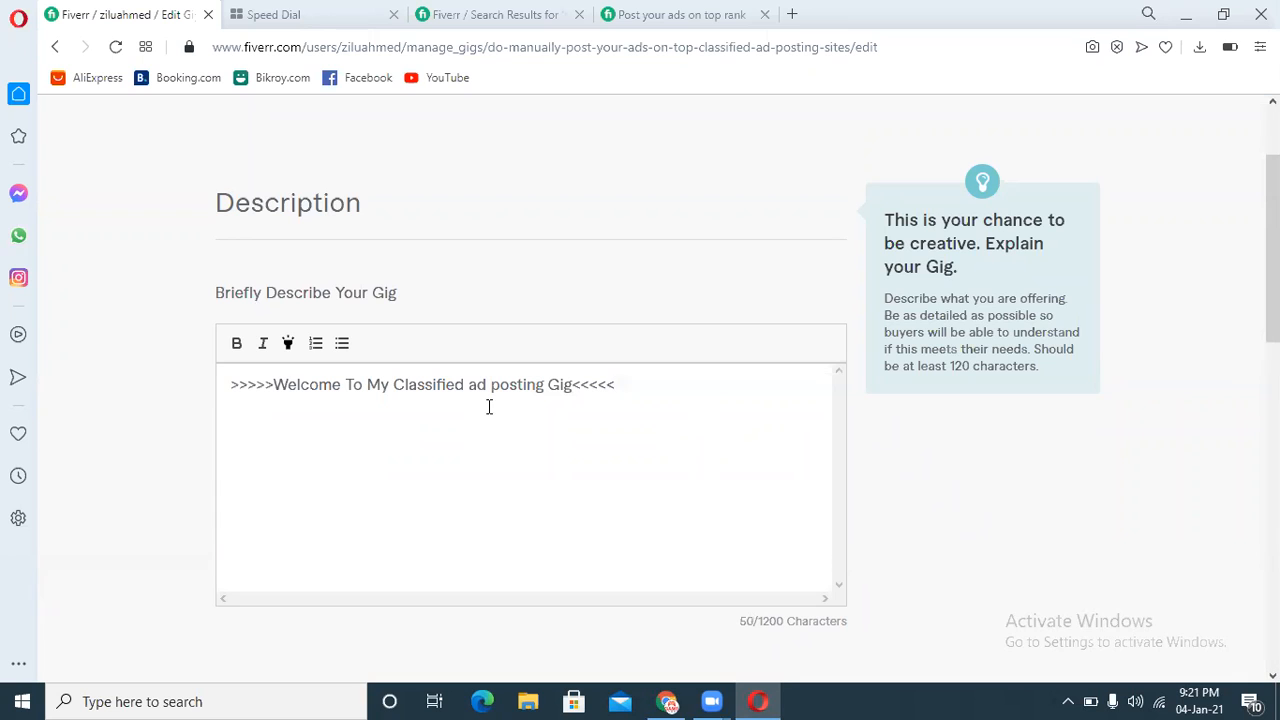
Step: Make the phrase "Welcome To My Classified ad posting Gig" bold and highlighted in the description
{"action": "left_click", "coordinate": [918, 562]}
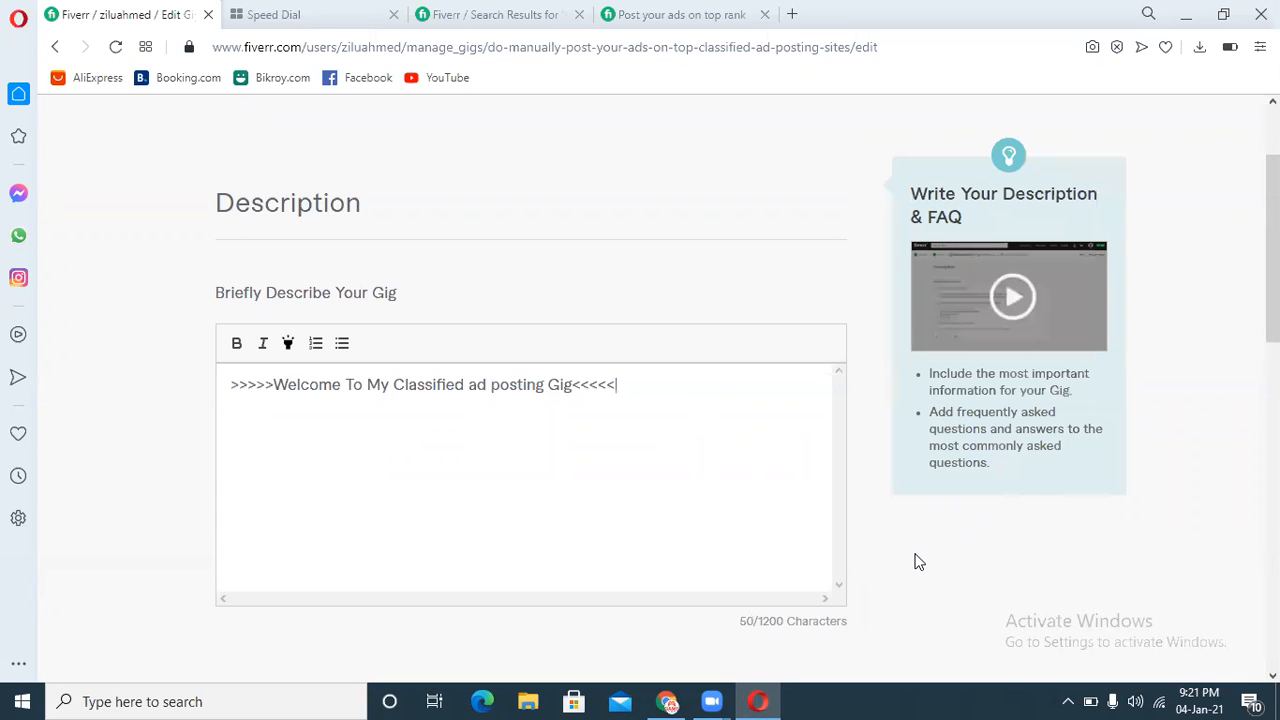
{"action": "left_click", "coordinate": [669, 514]}
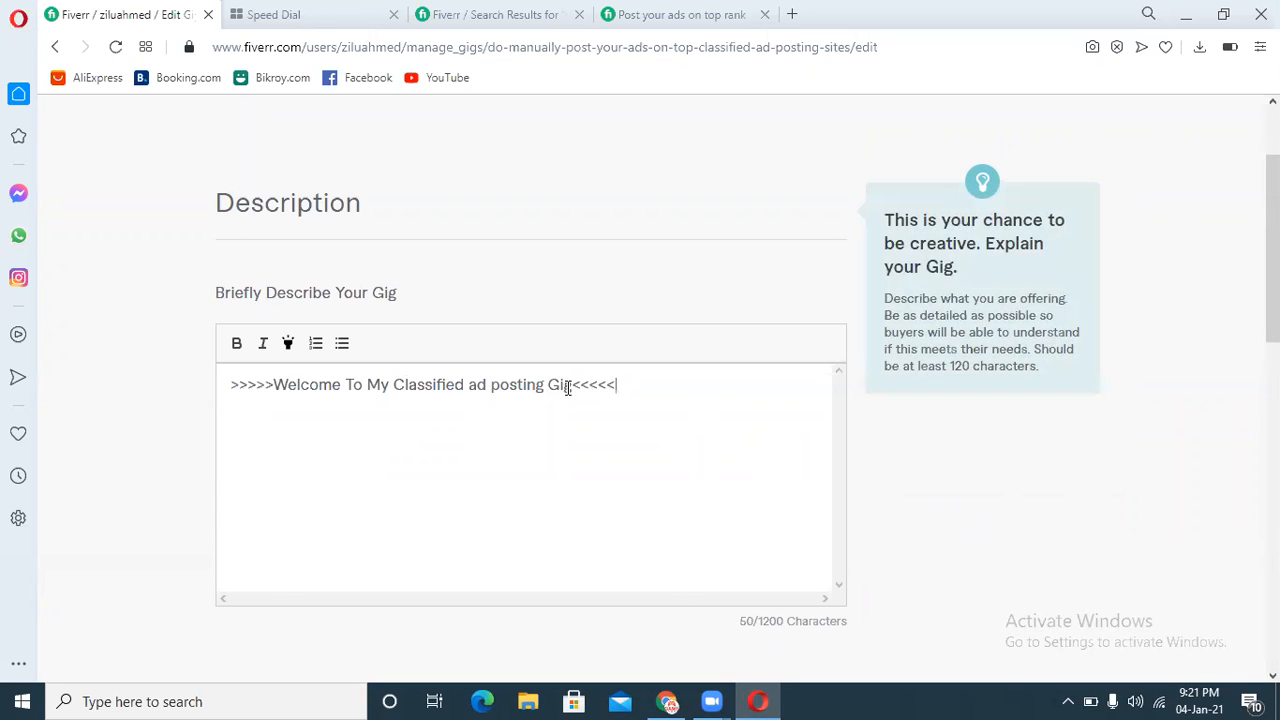
{"action": "left_click_drag", "start_coordinate": [569, 386], "coordinate": [274, 406]}
{"action": "left_click", "coordinate": [237, 345]}
{"action": "left_click", "coordinate": [288, 345]}
Step: Add blank lines after the opening line to start a new paragraph in the description
{"action": "left_click", "coordinate": [665, 381]}
{"action": "key", "text": "Return"}
{"action": "key", "text": "Return"}
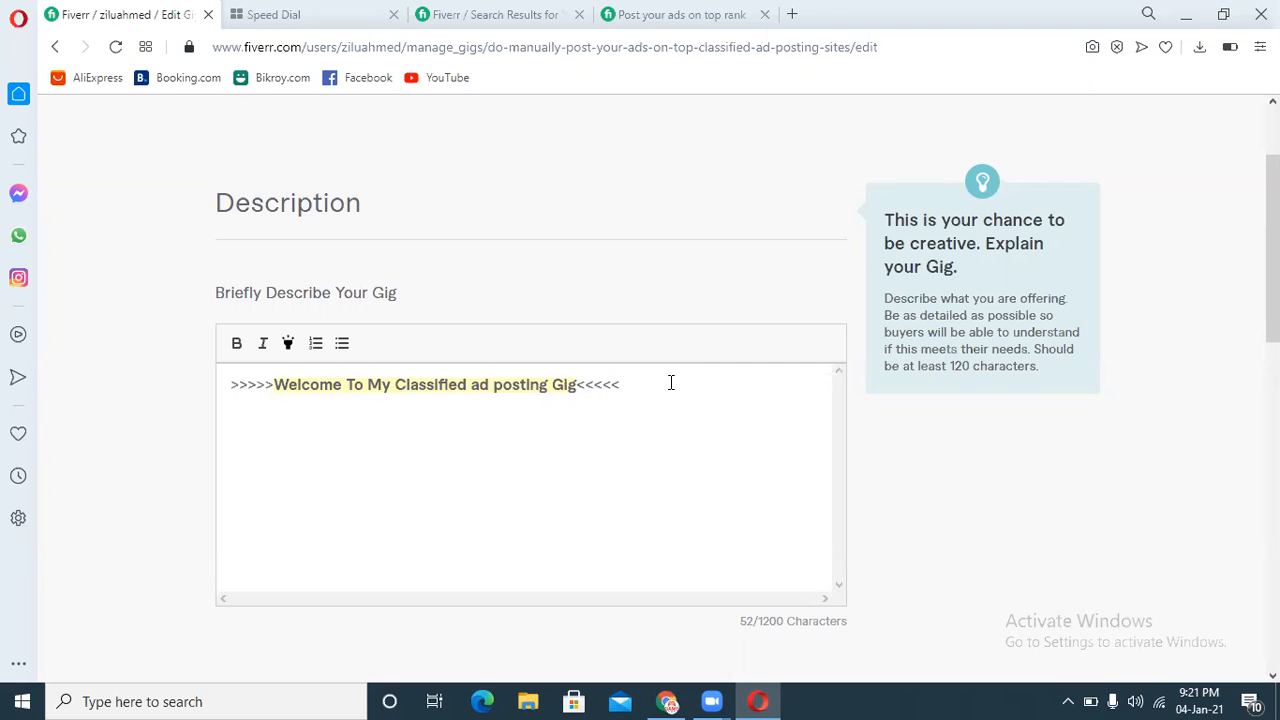
{"action": "key", "text": "Return"}
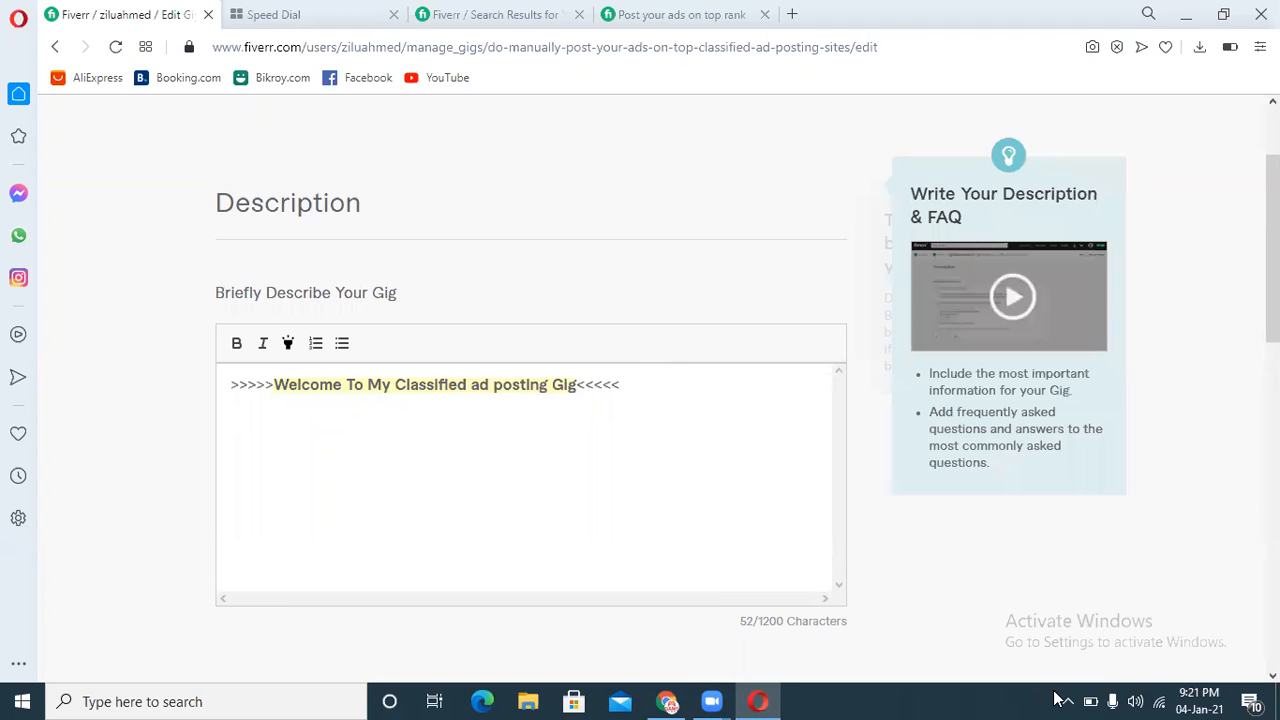
{"action": "mouse_move", "coordinate": [668, 700]}
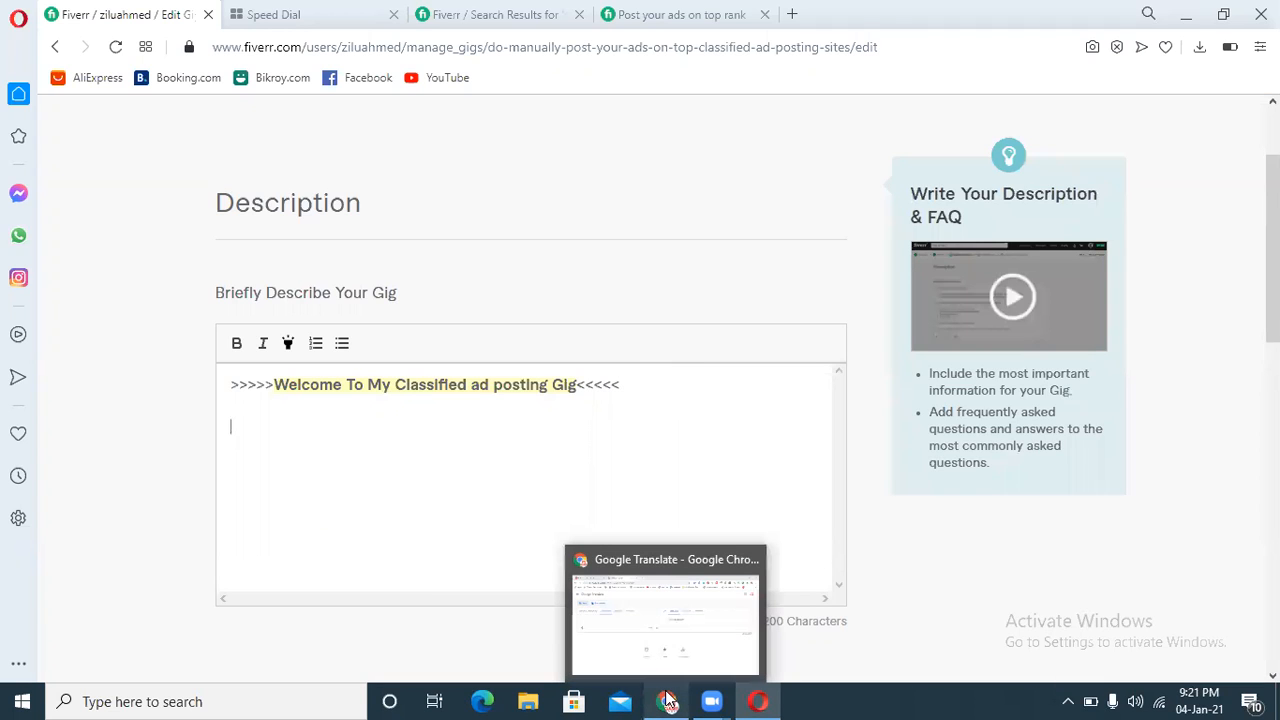
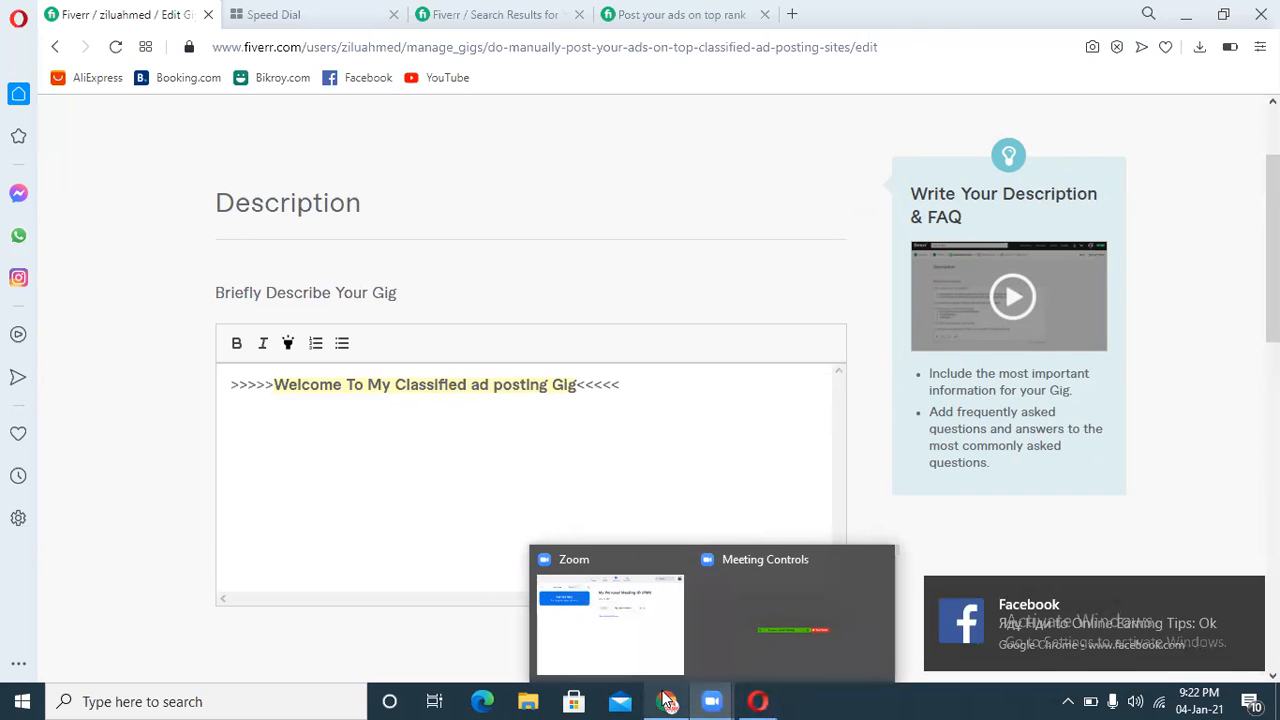
Step: Switch to Google Translate and enter the Bengali text "আপনি কি বিজ্ঞাপন" in the Bengali source box
{"action": "left_click", "coordinate": [666, 701]}
{"action": "left_click", "coordinate": [298, 246]}
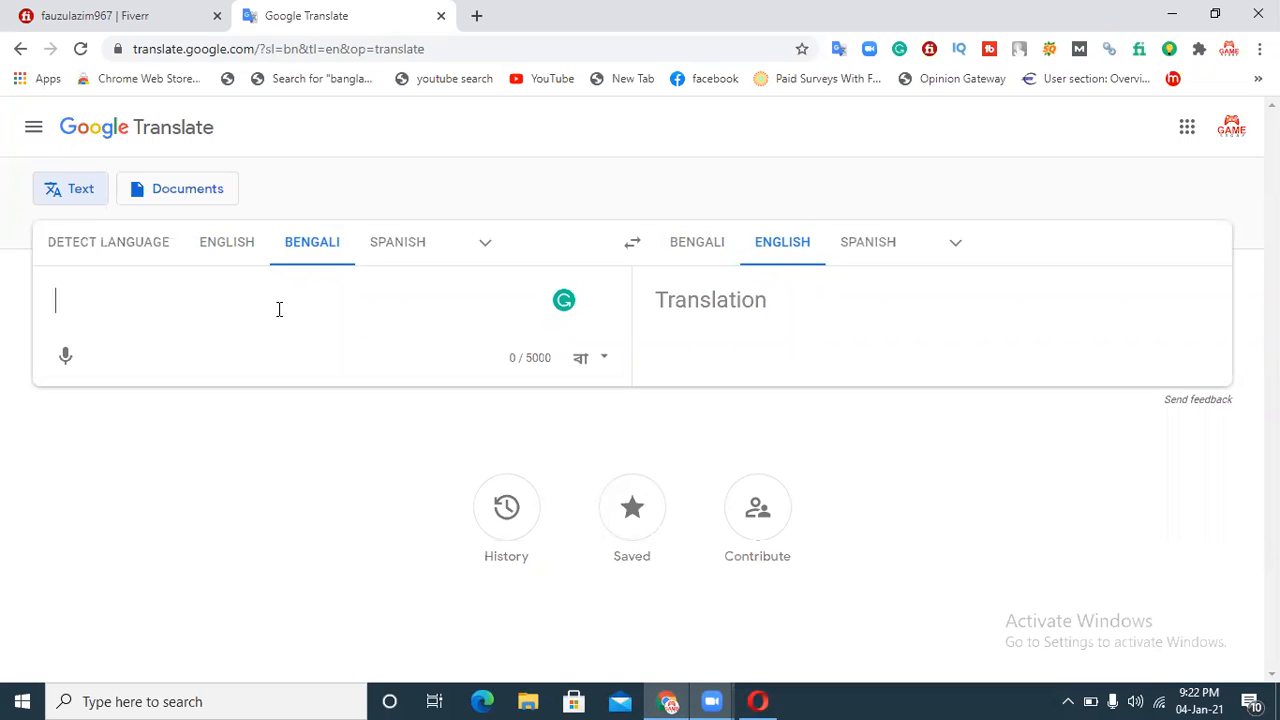
{"action": "type", "text": "apni"}
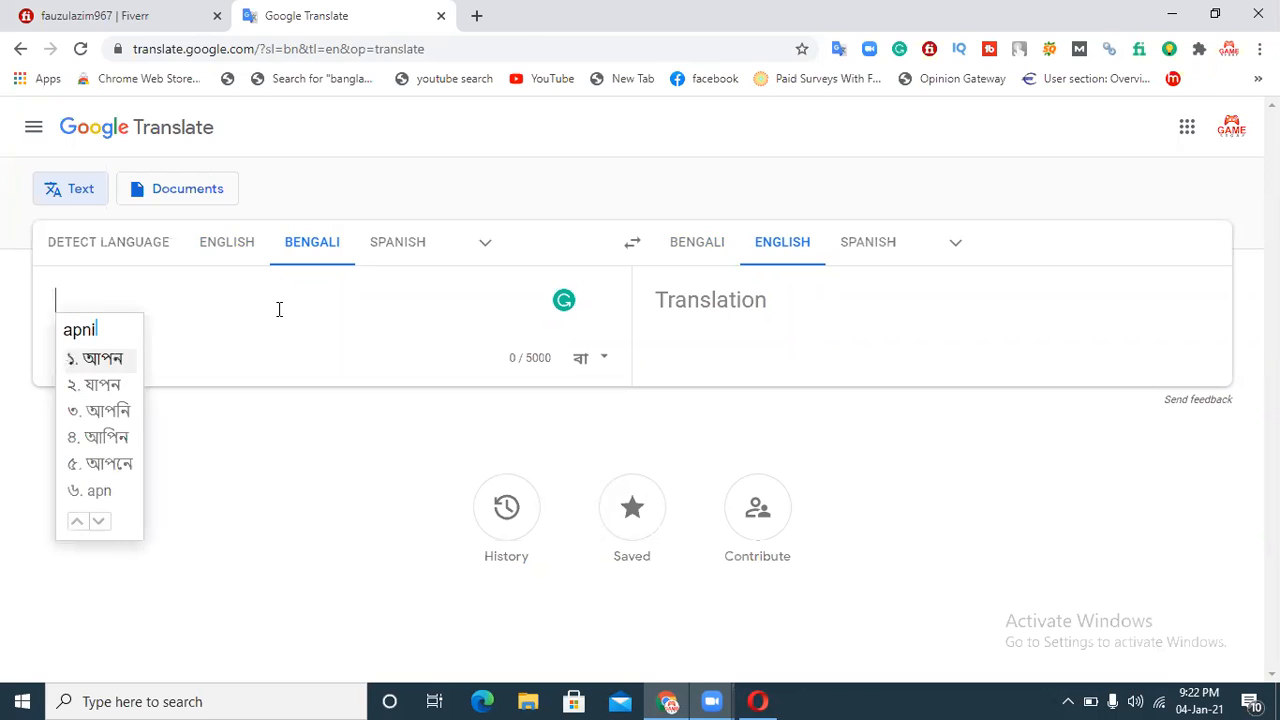
{"action": "key", "text": "space"}
{"action": "type", "text": "ki"}
{"action": "key", "text": "space"}
{"action": "type", "text": "biggapon"}
{"action": "key", "text": "space"}
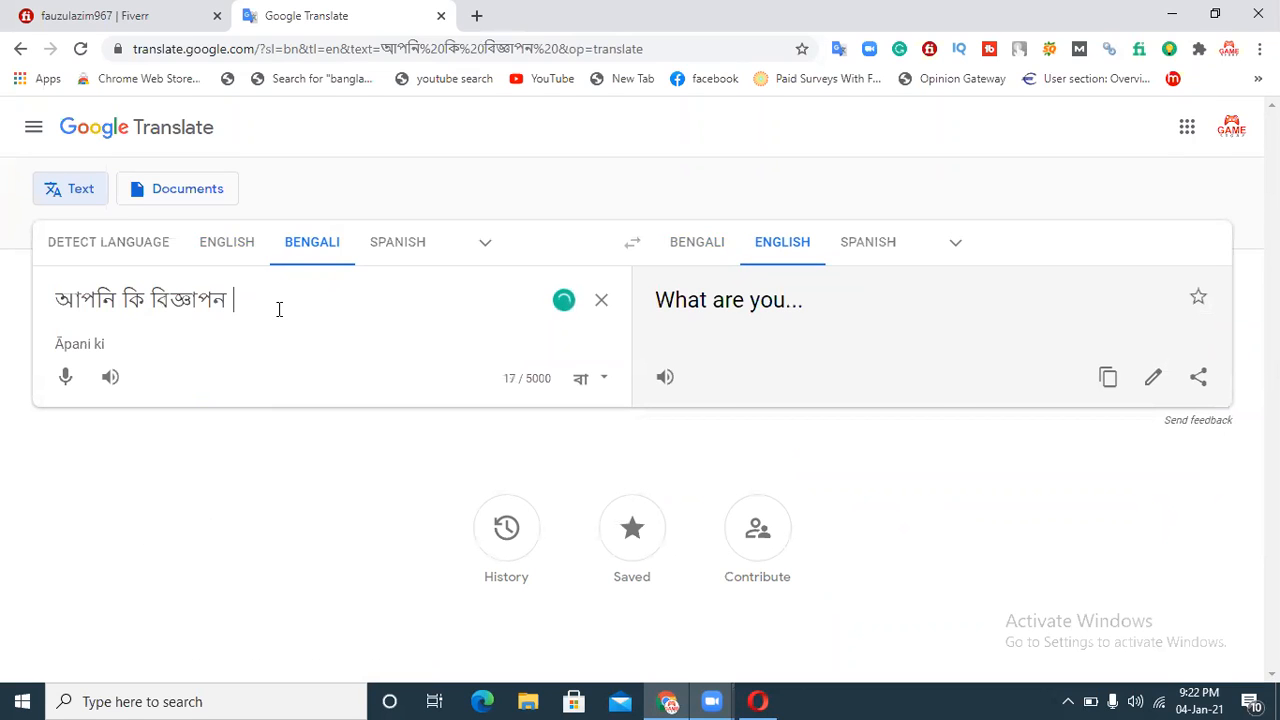
Step: Correct the last word of the source text to "বিজ্ঞাপনের"
{"action": "key", "text": "BackSpace"}
{"action": "key", "text": "BackSpace"}
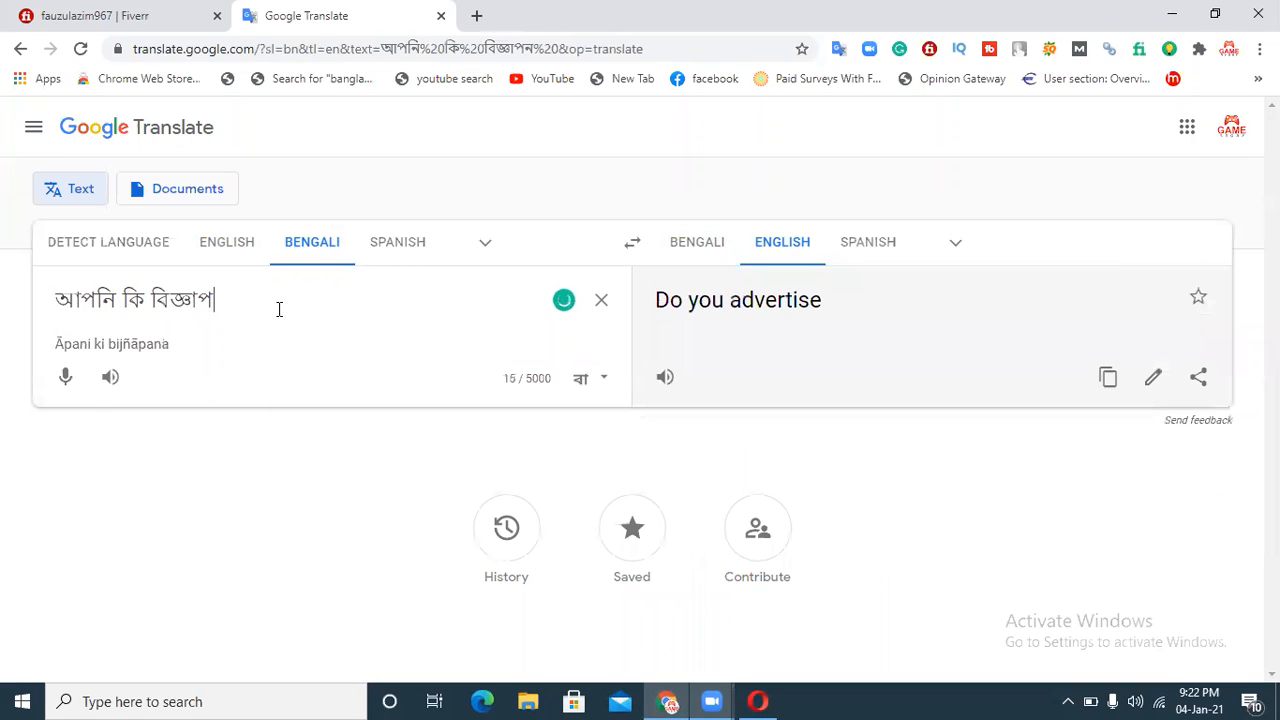
{"action": "key", "text": "BackSpace"}
{"action": "type", "text": "po"}
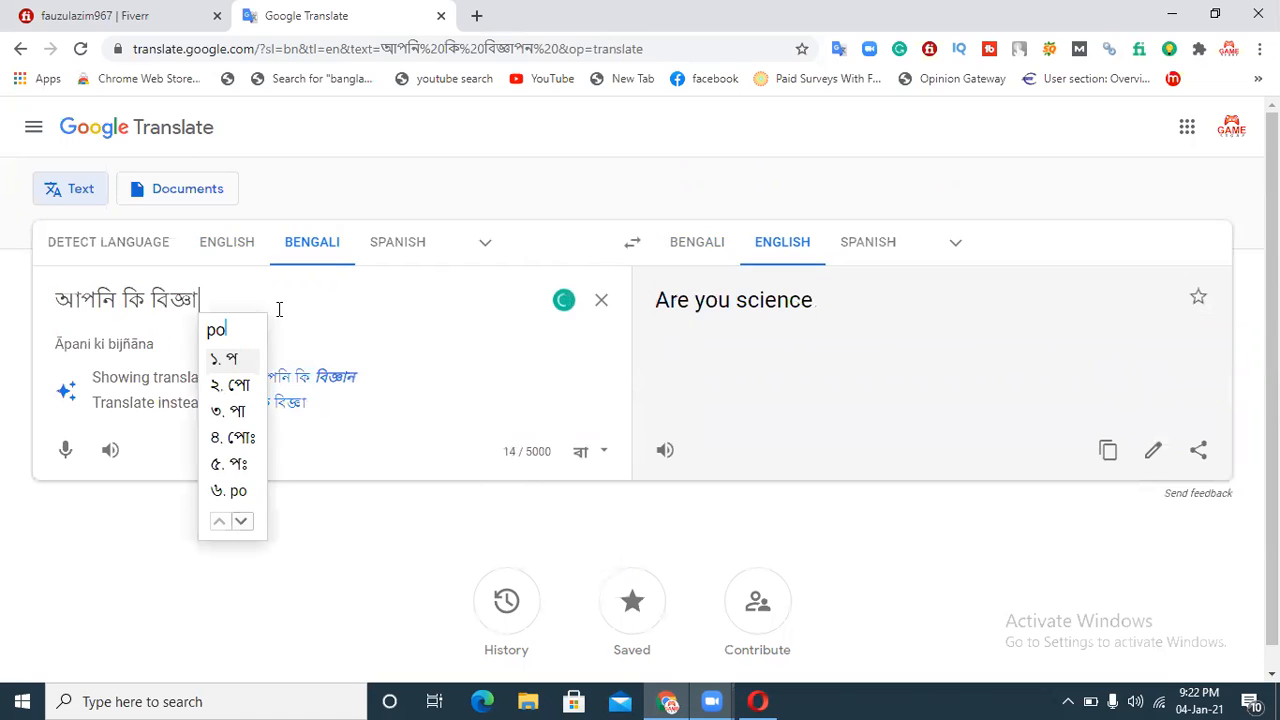
{"action": "type", "text": "ner"}
{"action": "key", "text": "space"}
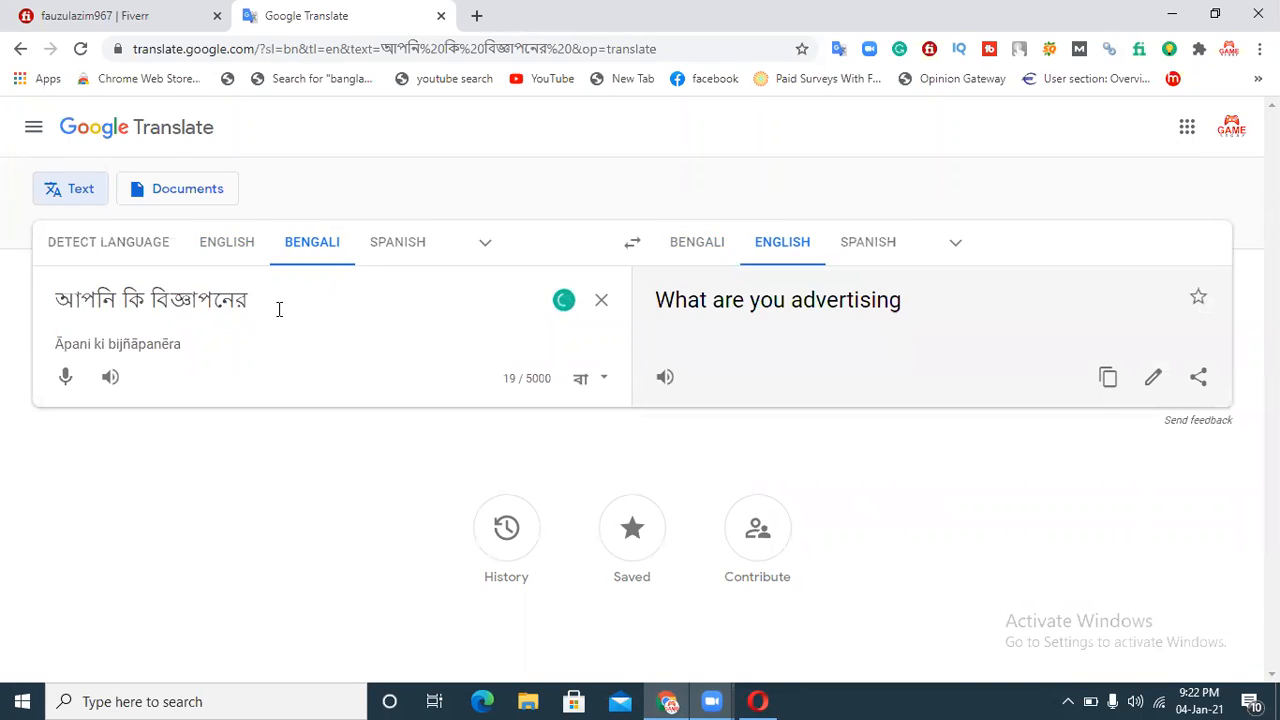
Step: Continue the Bengali source text with "সন্ধান করছেন এবং বিভিন্ন"
{"action": "type", "text": "sondhan"}
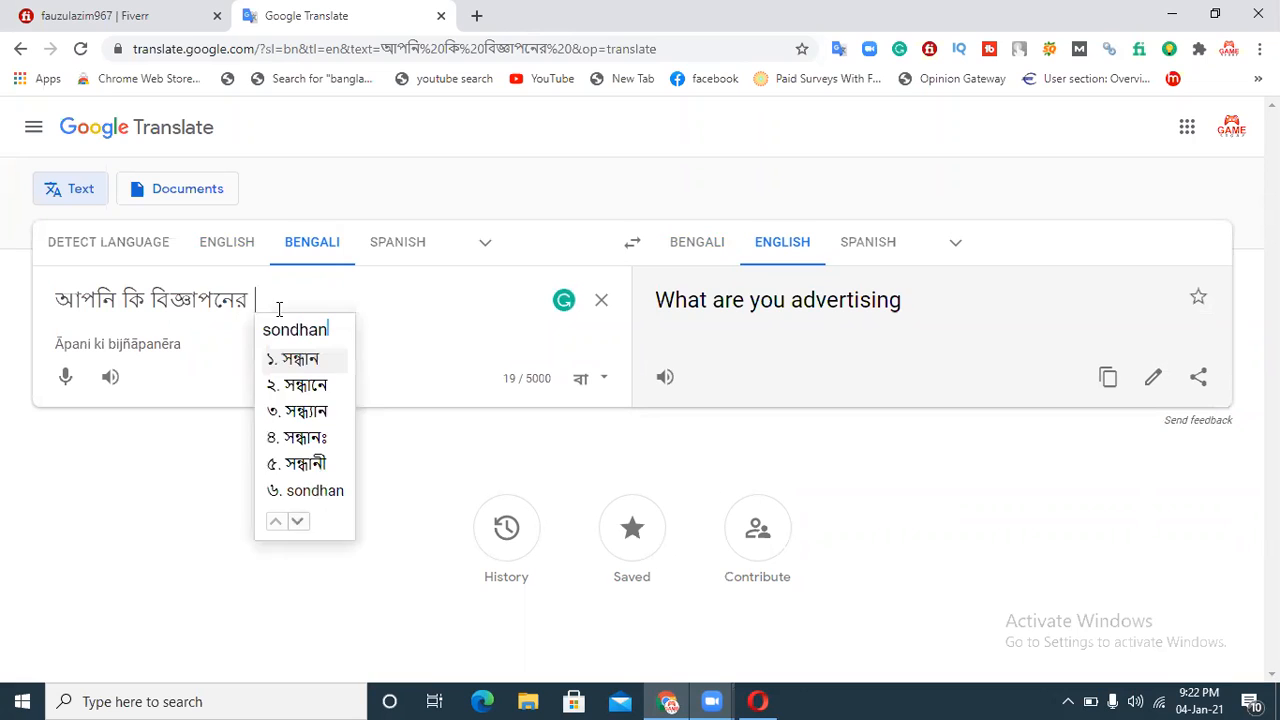
{"action": "key", "text": "space"}
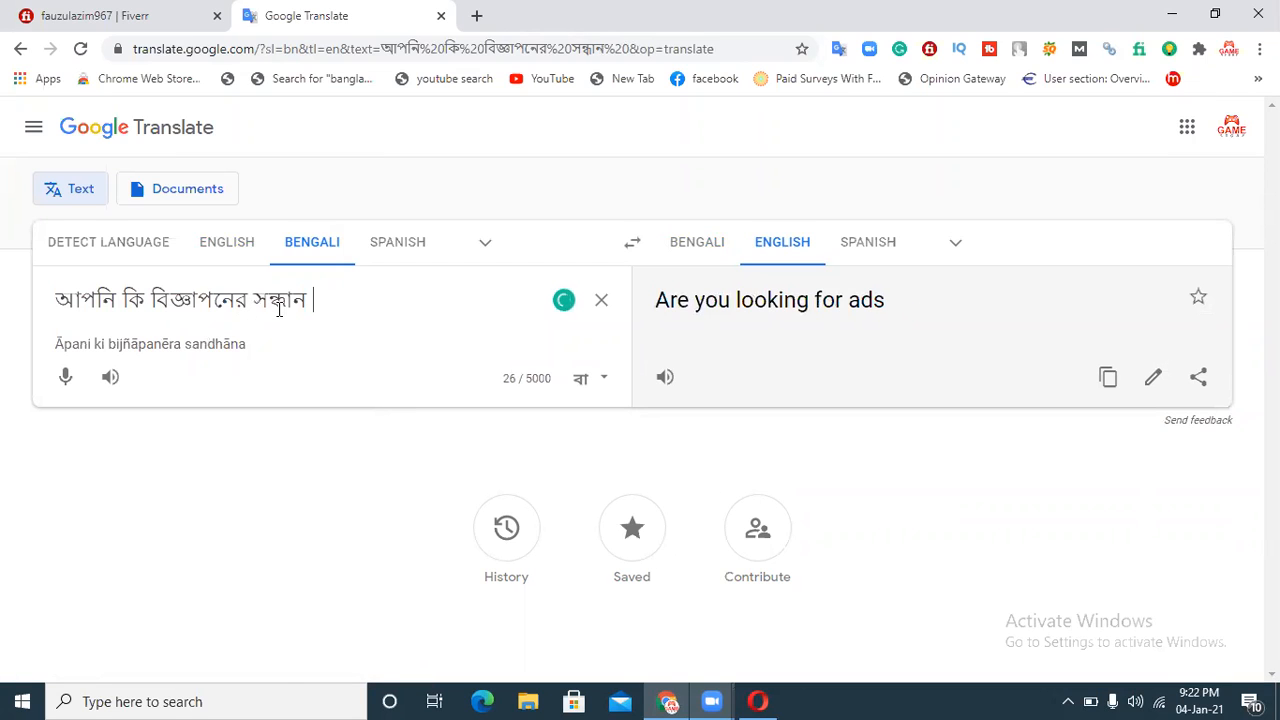
{"action": "type", "text": "korchen"}
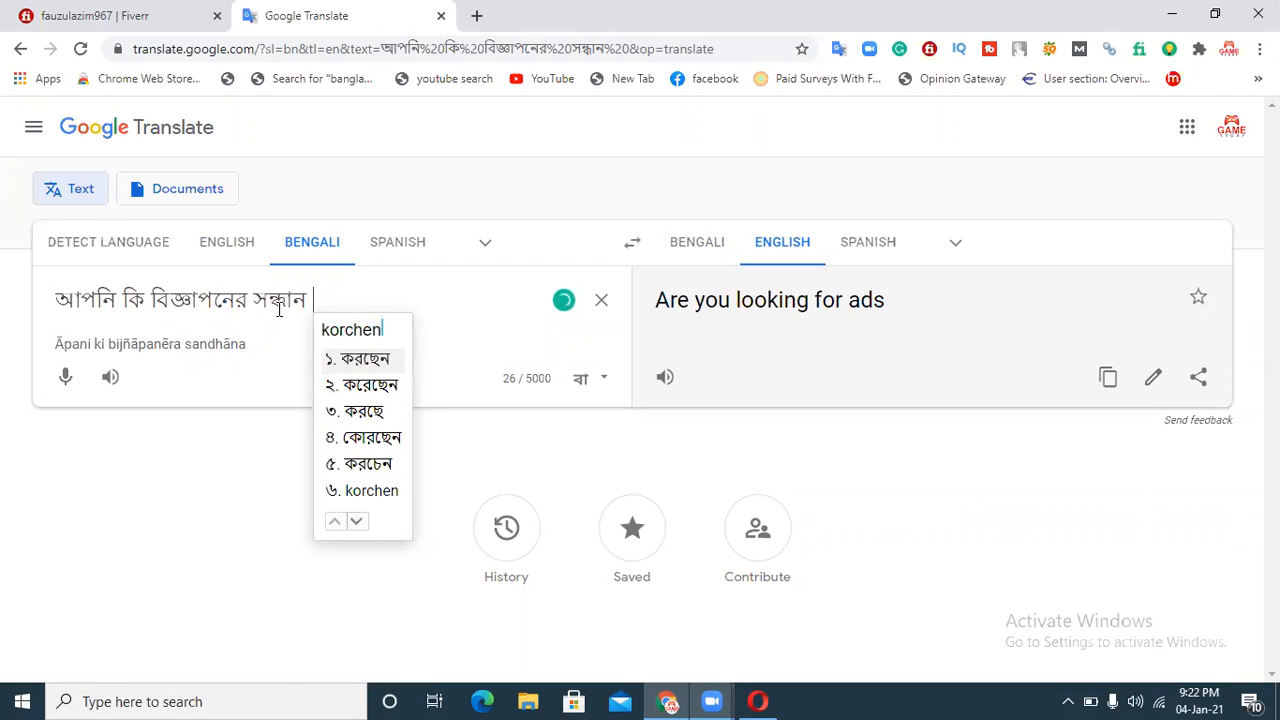
{"action": "key", "text": "space"}
{"action": "type", "text": "ebong"}
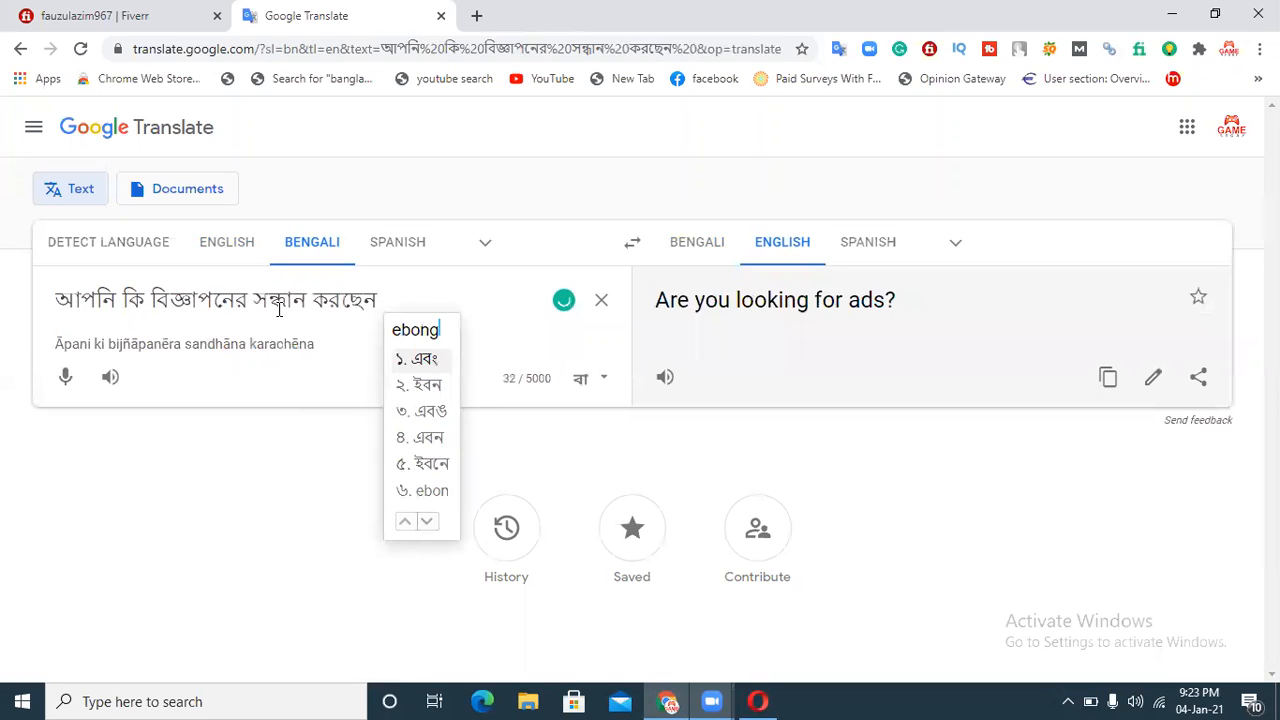
{"action": "key", "text": "space"}
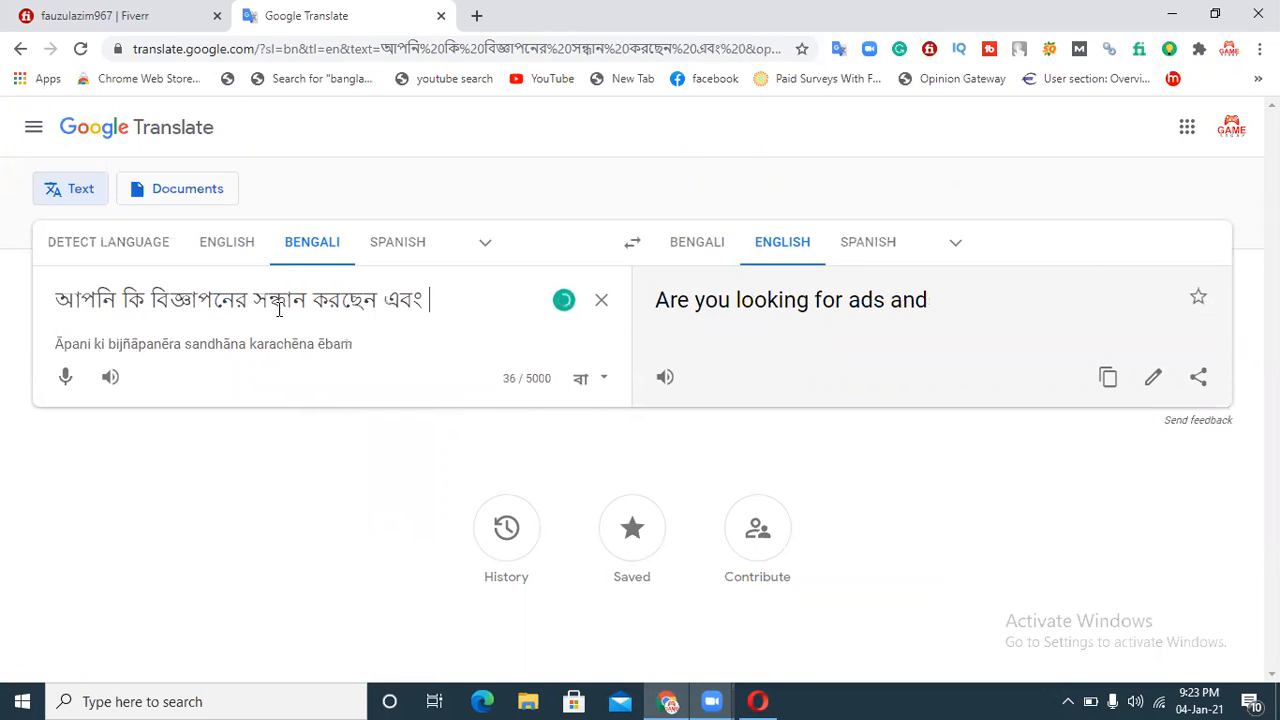
{"action": "type", "text": "bivinno"}
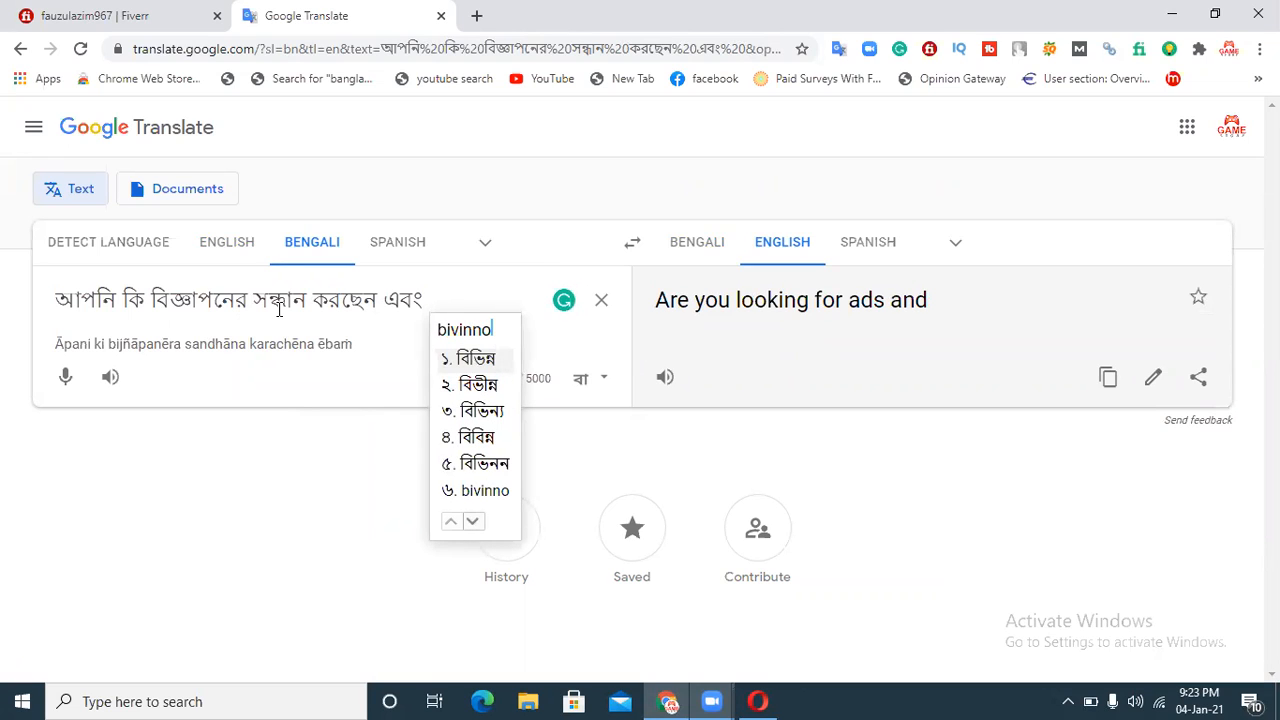
{"action": "key", "text": "space"}
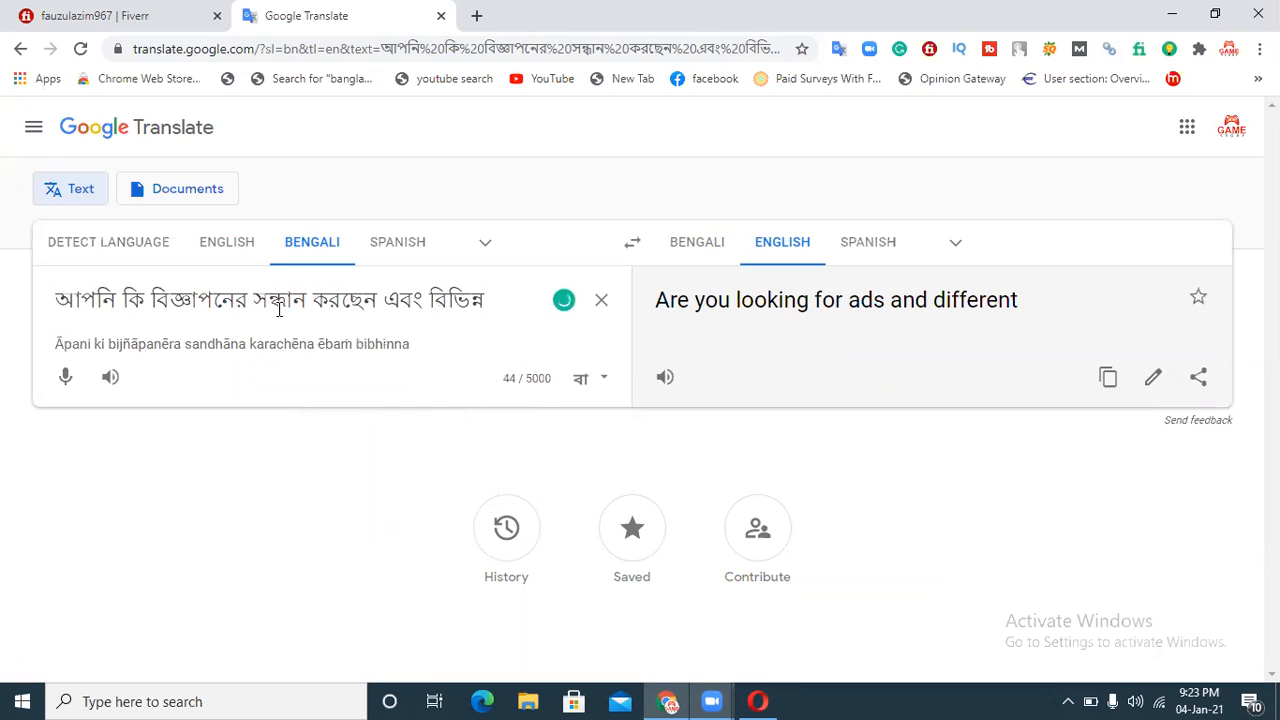
Step: Try to add the word "শ্রেনিবিদ্ধ" after "বিভিন্ন" in the source text
{"action": "type", "text": "srenibidho"}
{"action": "key", "text": "BackSpace"}
{"action": "key", "text": "BackSpace"}
{"action": "key", "text": "BackSpace"}
{"action": "key", "text": "BackSpace"}
{"action": "key", "text": "BackSpace"}
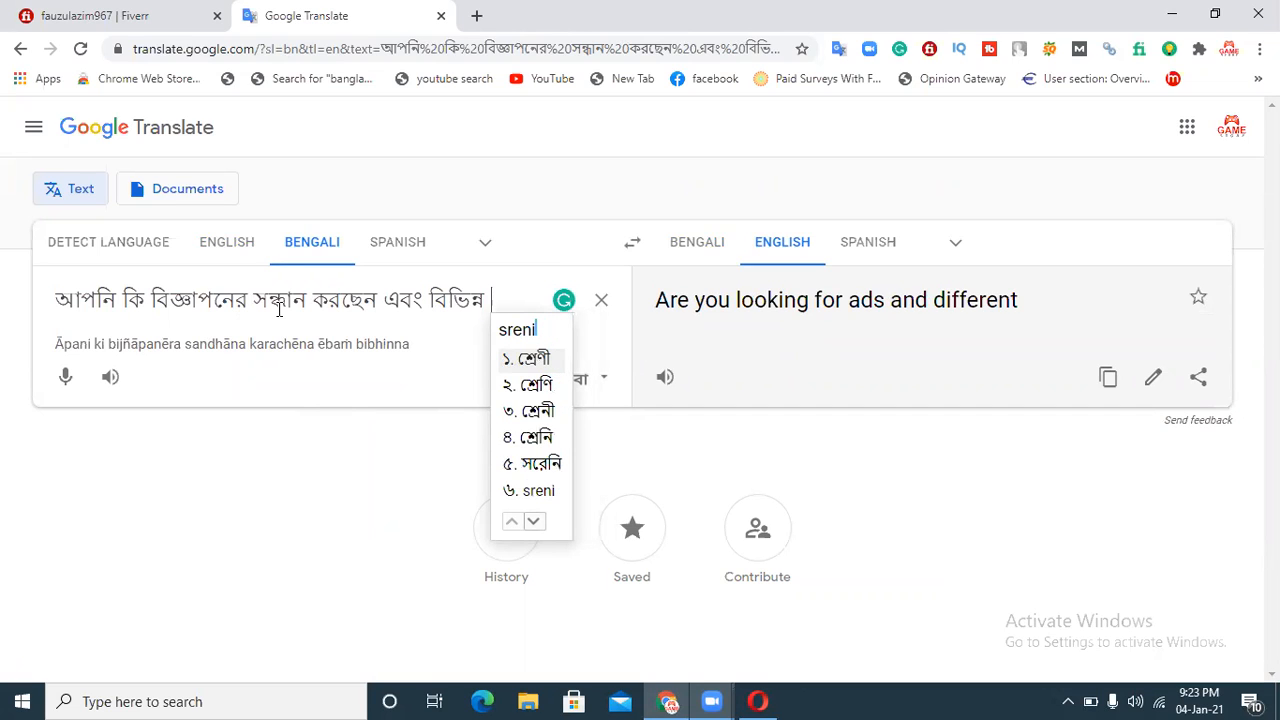
{"action": "type", "text": "vidho"}
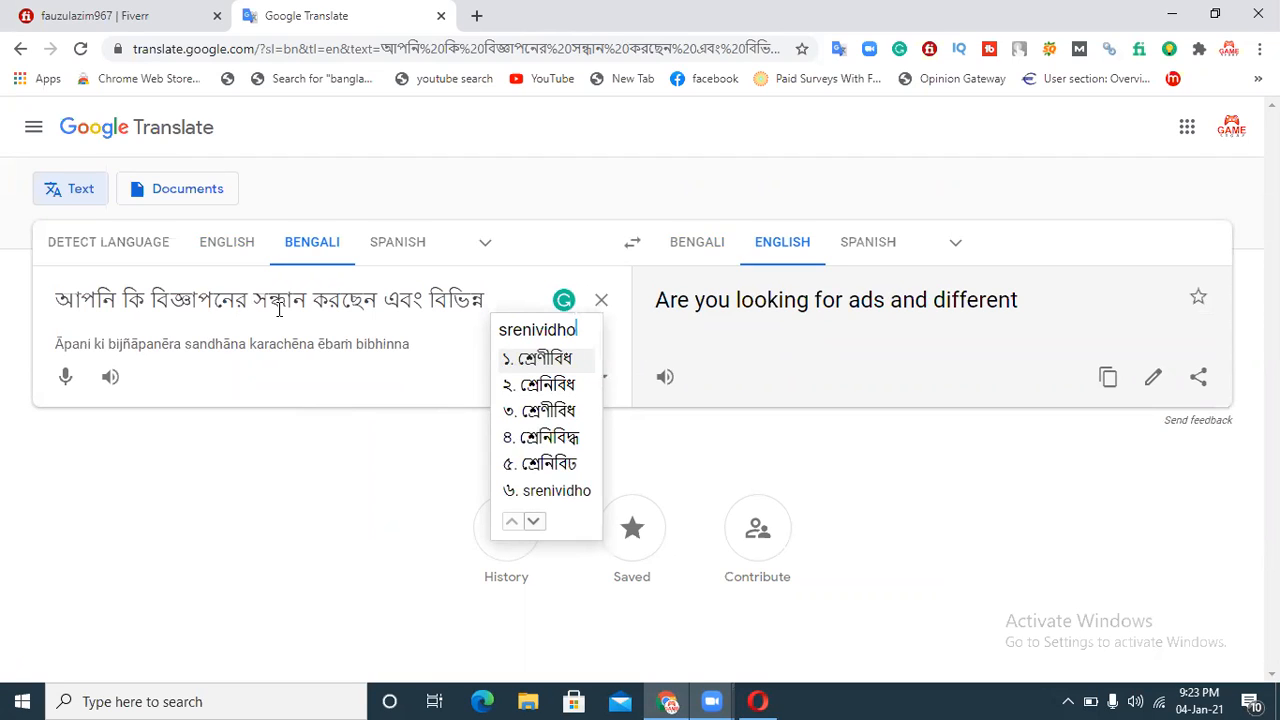
{"action": "key", "text": "BackSpace"}
{"action": "key", "text": "BackSpace"}
{"action": "key", "text": "BackSpace"}
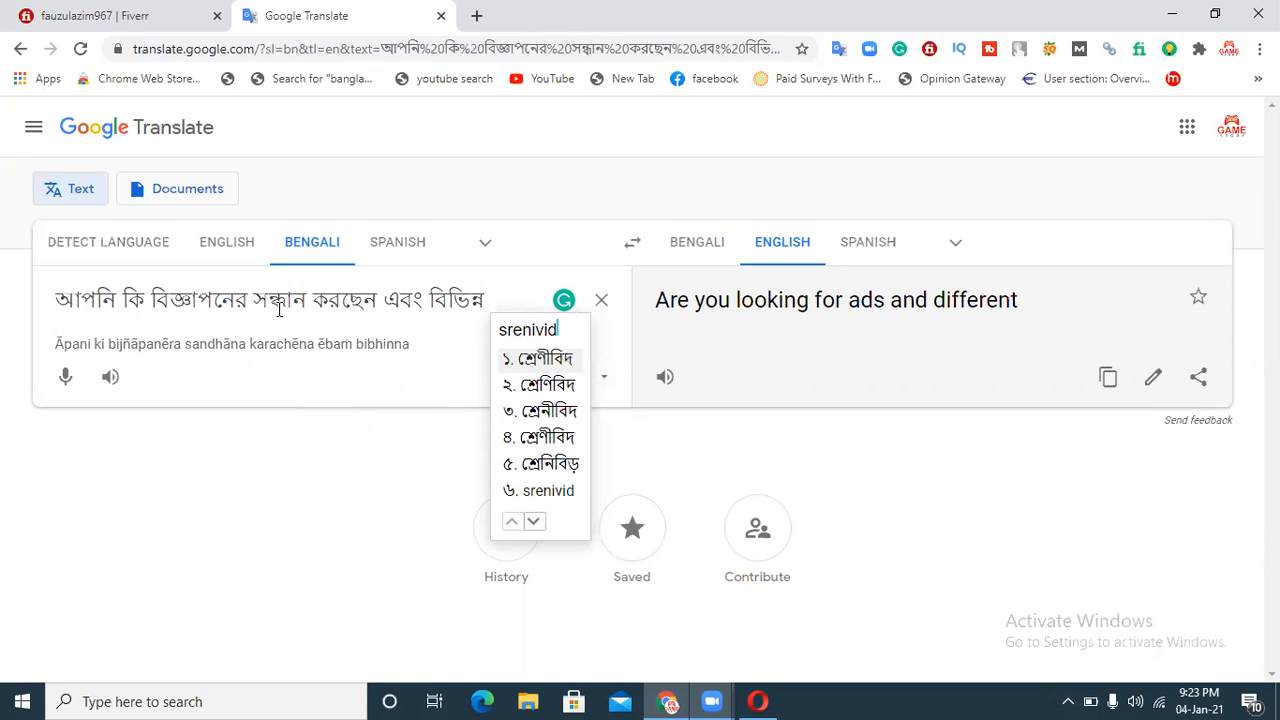
{"action": "type", "text": "ddo"}
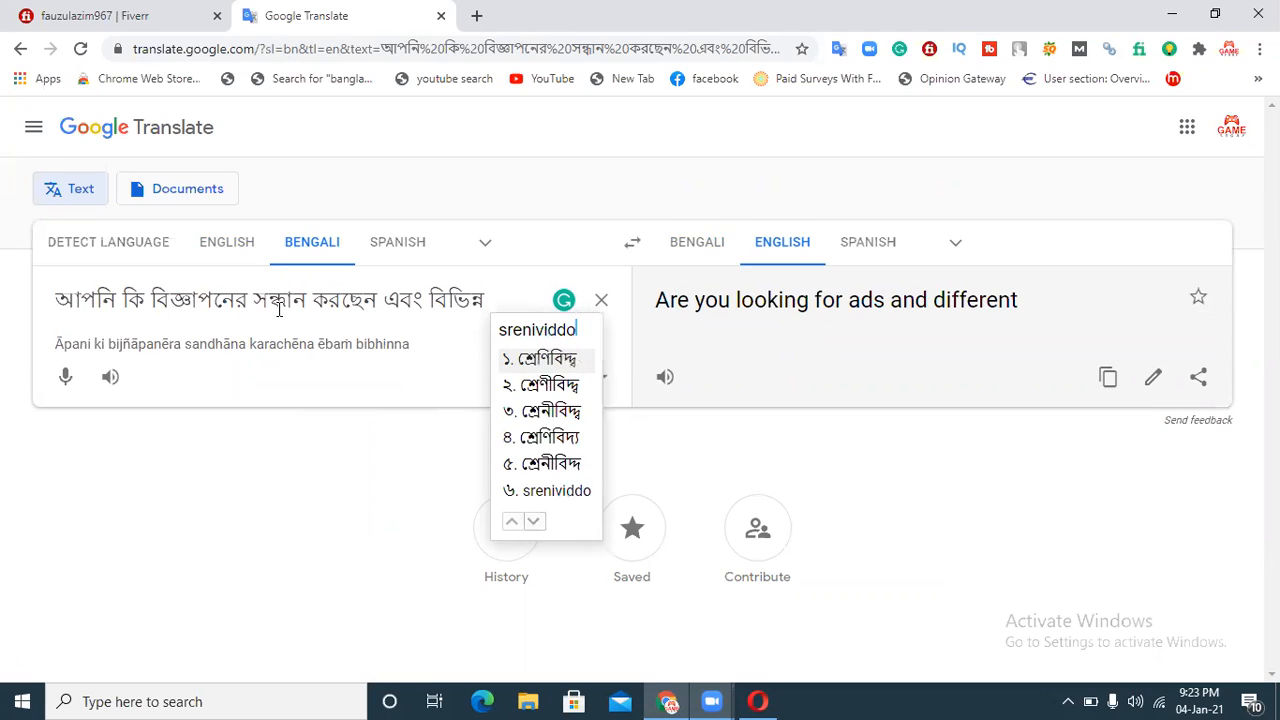
{"action": "key", "text": "BackSpace"}
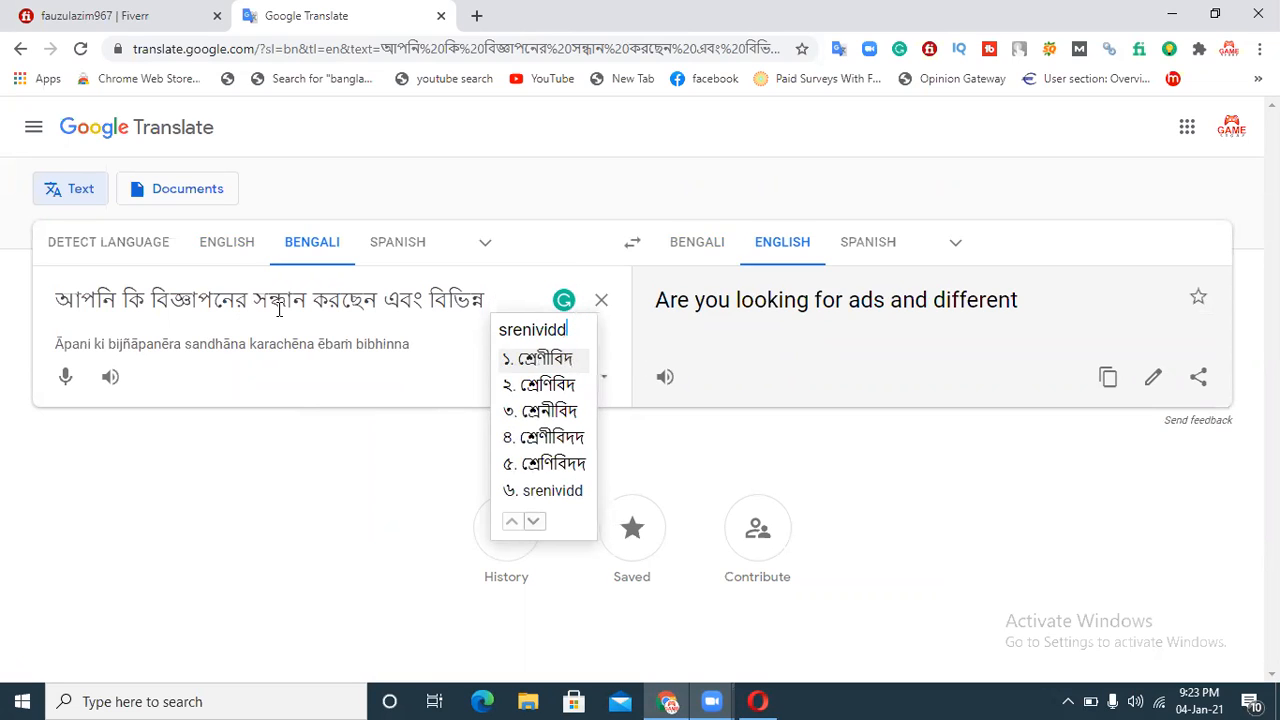
{"action": "type", "text": "ho"}
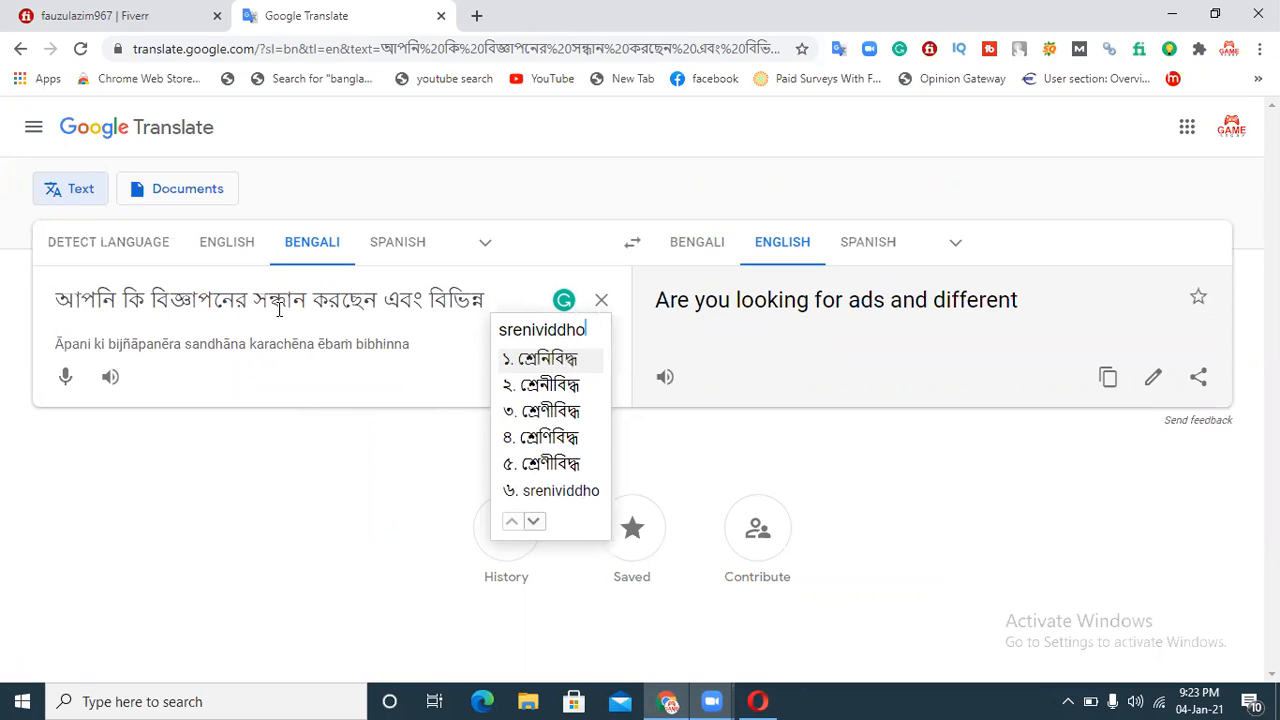
{"action": "key", "text": "space"}
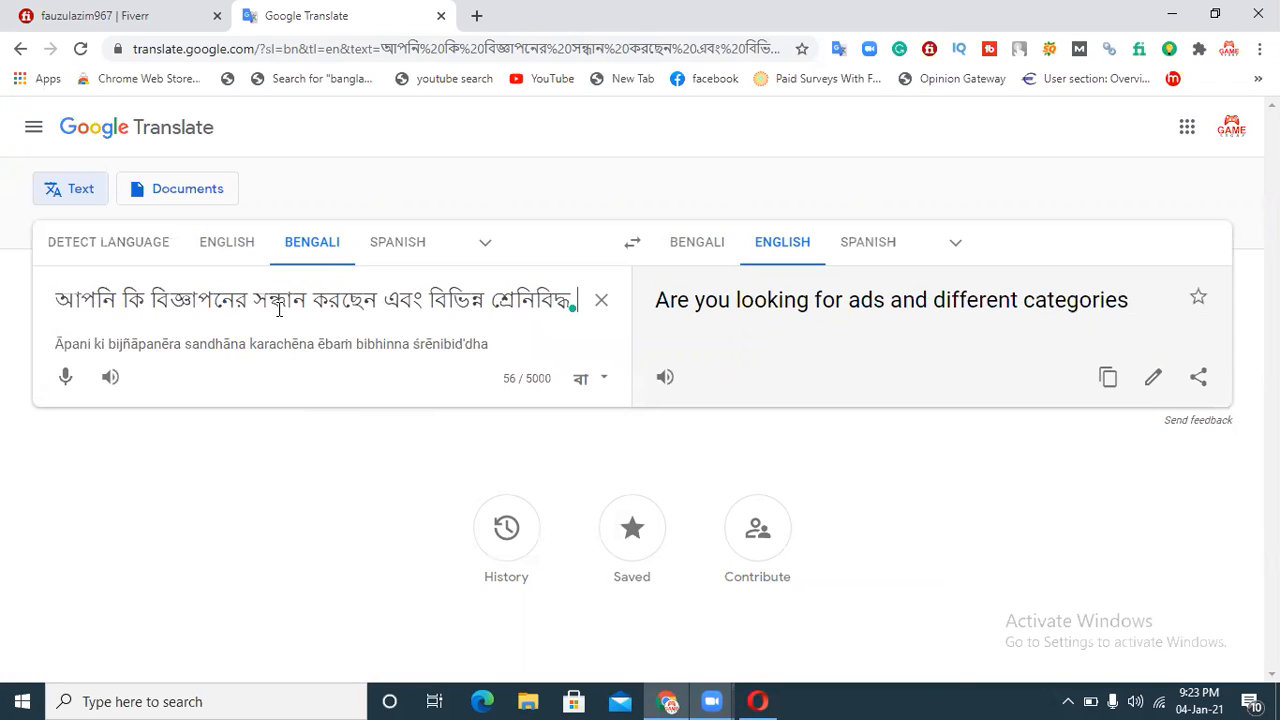
Step: Replace the last word of the source text with "শ্রেণীবদ্ধ"
{"action": "key", "text": "BackSpace"}
{"action": "key", "text": "BackSpace"}
{"action": "key", "text": "BackSpace"}
{"action": "key", "text": "BackSpace"}
{"action": "key", "text": "BackSpace"}
{"action": "key", "text": "BackSpace"}
{"action": "key", "text": "BackSpace"}
{"action": "key", "text": "BackSpace"}
{"action": "key", "text": "BackSpace"}
{"action": "key", "text": "BackSpace"}
{"action": "key", "text": "BackSpace"}
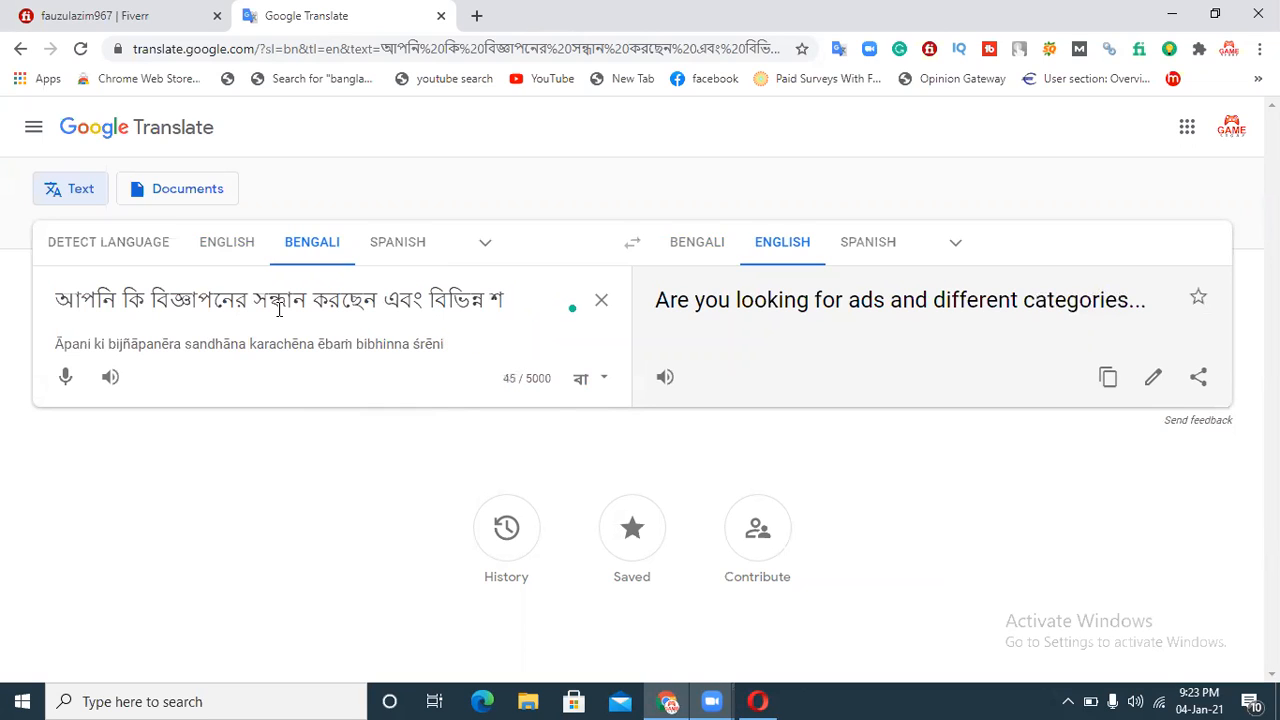
{"action": "type", "text": "sre"}
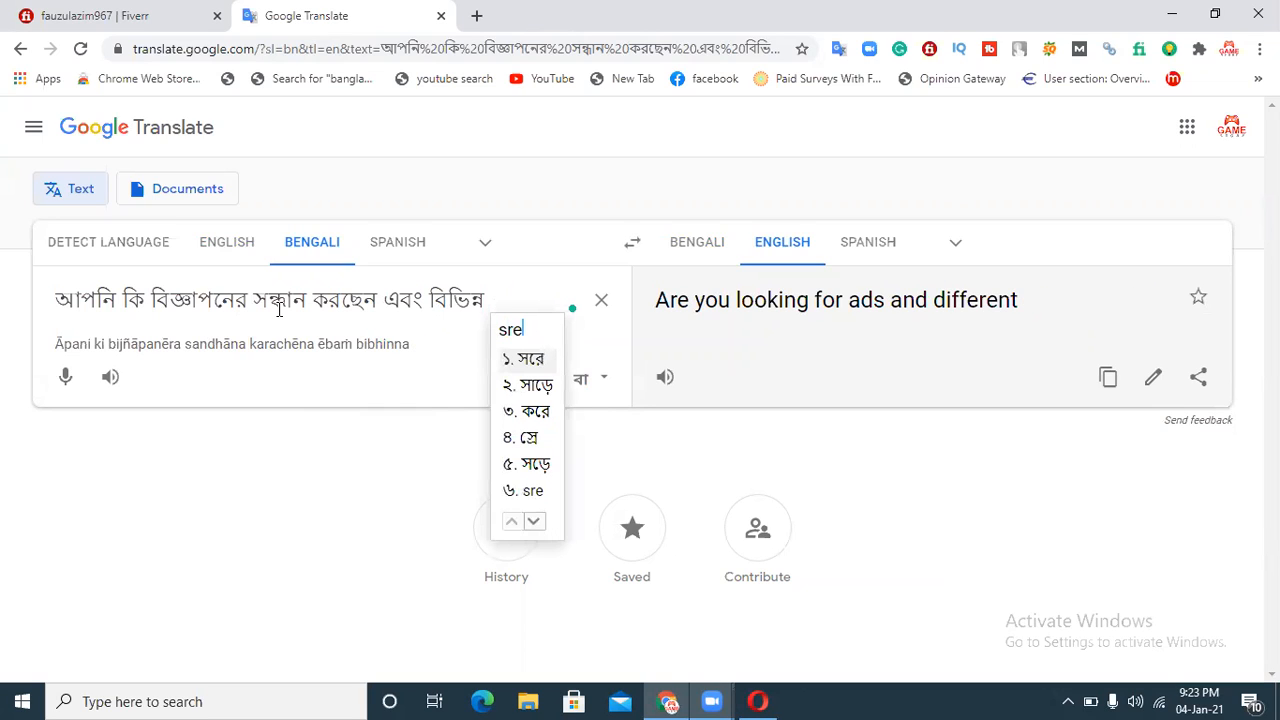
{"action": "type", "text": "nibo"}
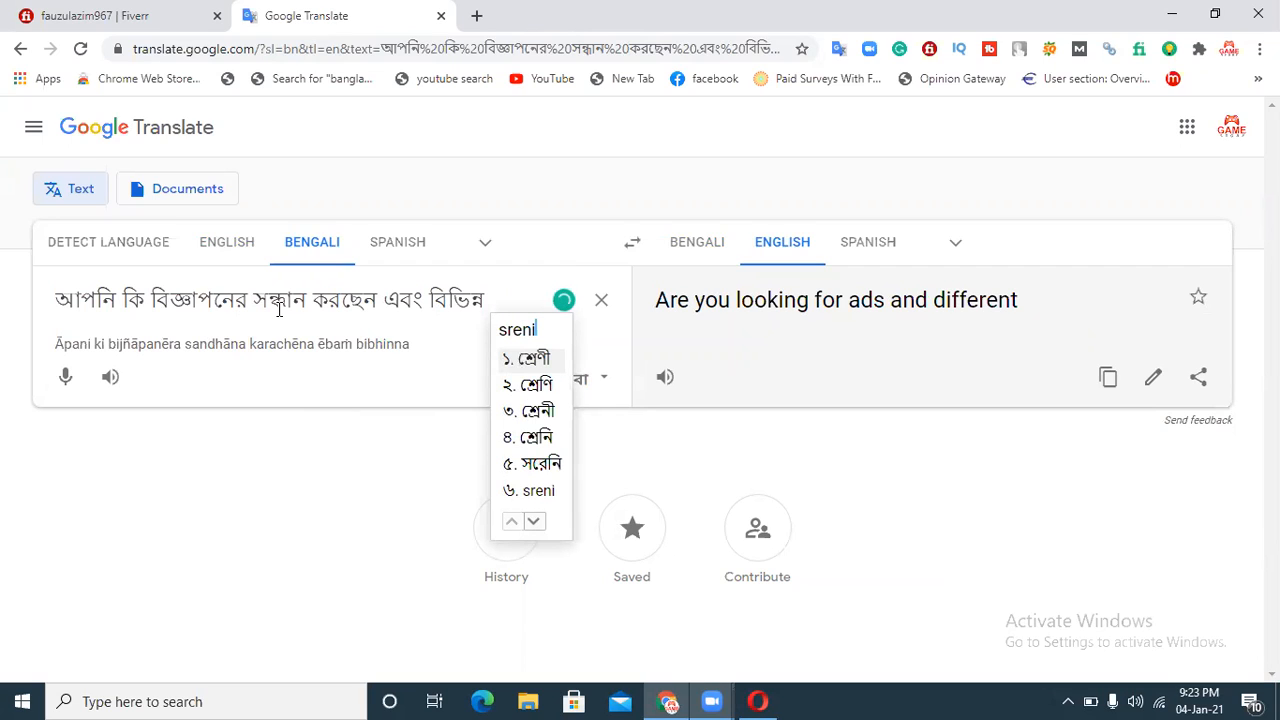
{"action": "type", "text": "ddho."}
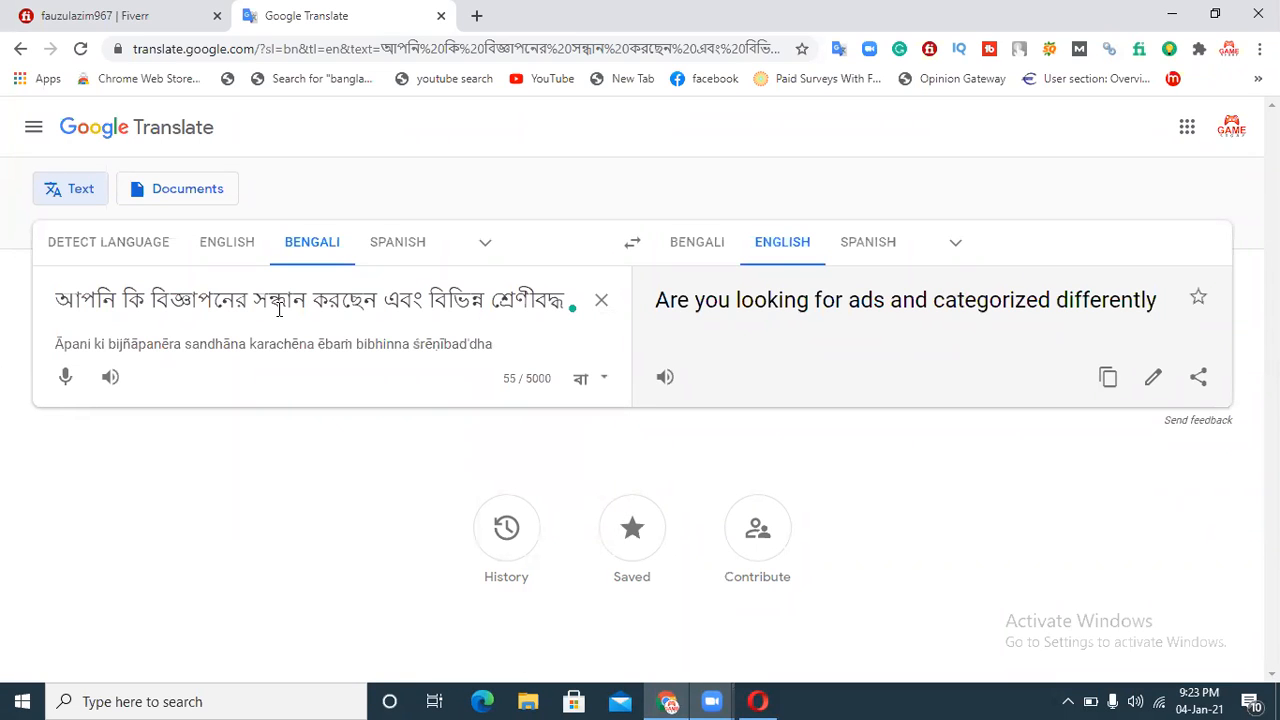
{"action": "type", "text": "bigg"}
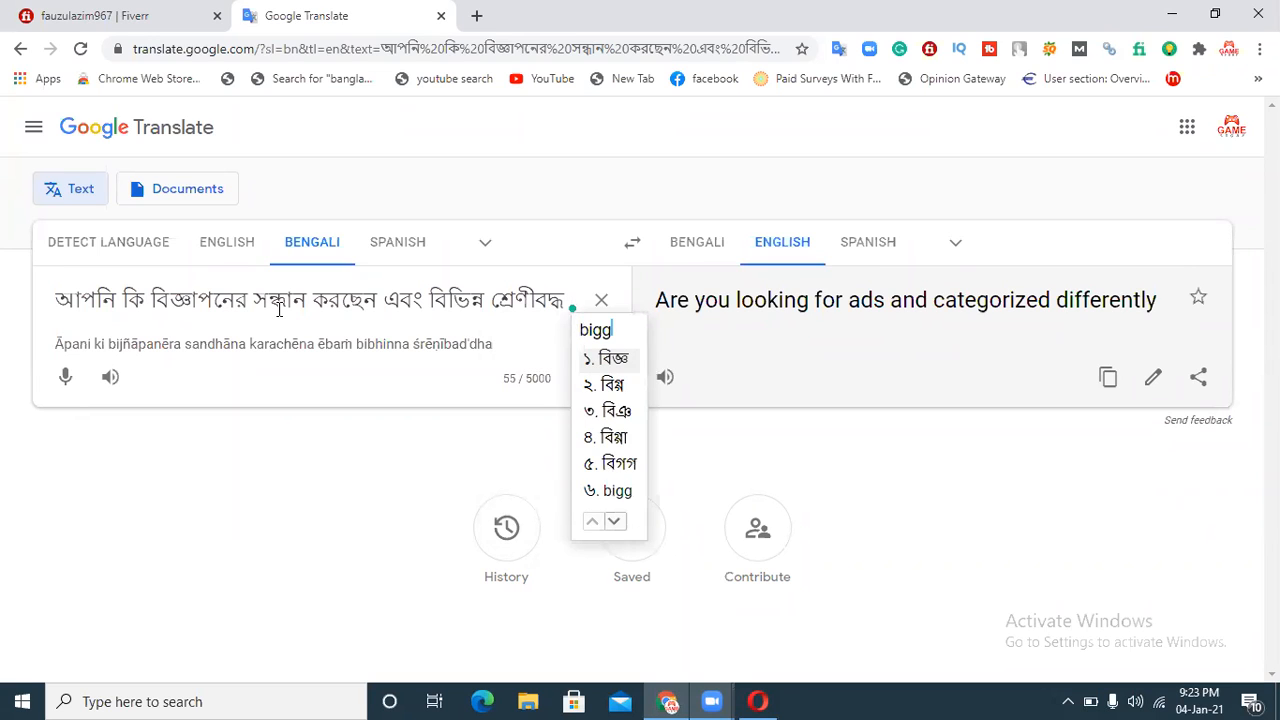
{"action": "type", "text": "apon"}
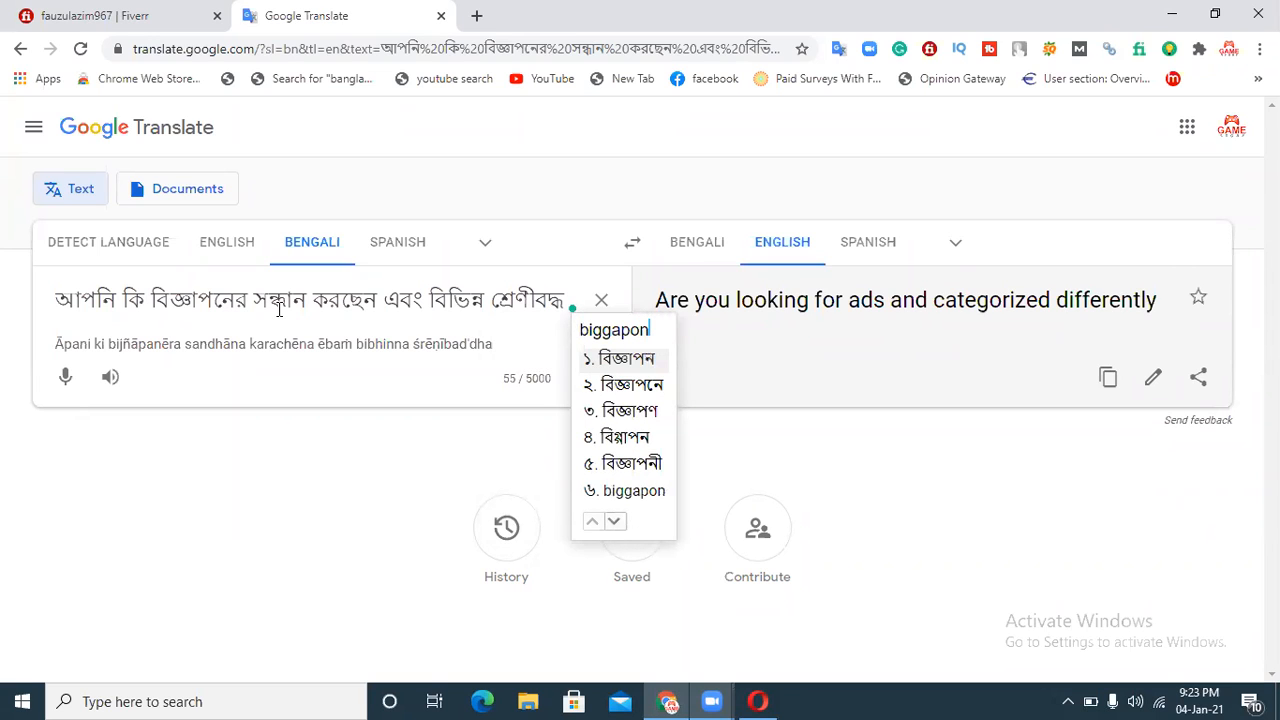
Step: Continue the Bengali source text with "বিজ্ঞাপন পোস্টিং"
{"action": "key", "text": "space"}
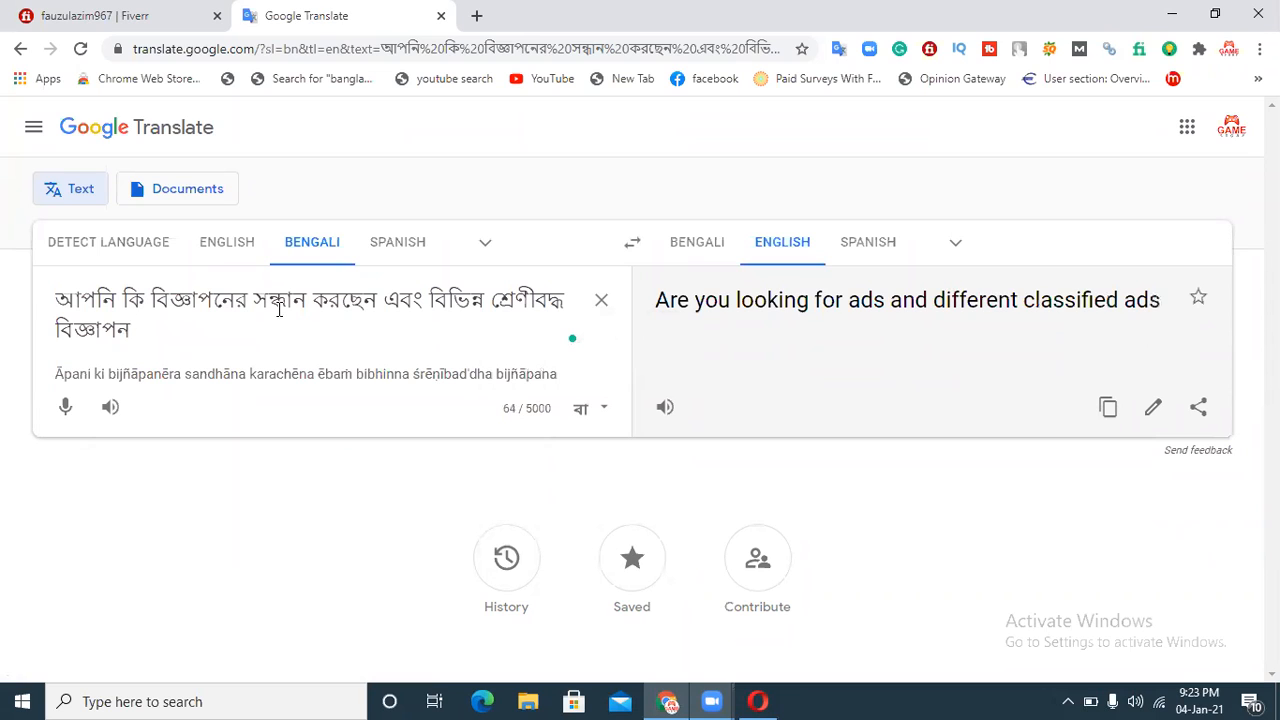
{"action": "type", "text": "post"}
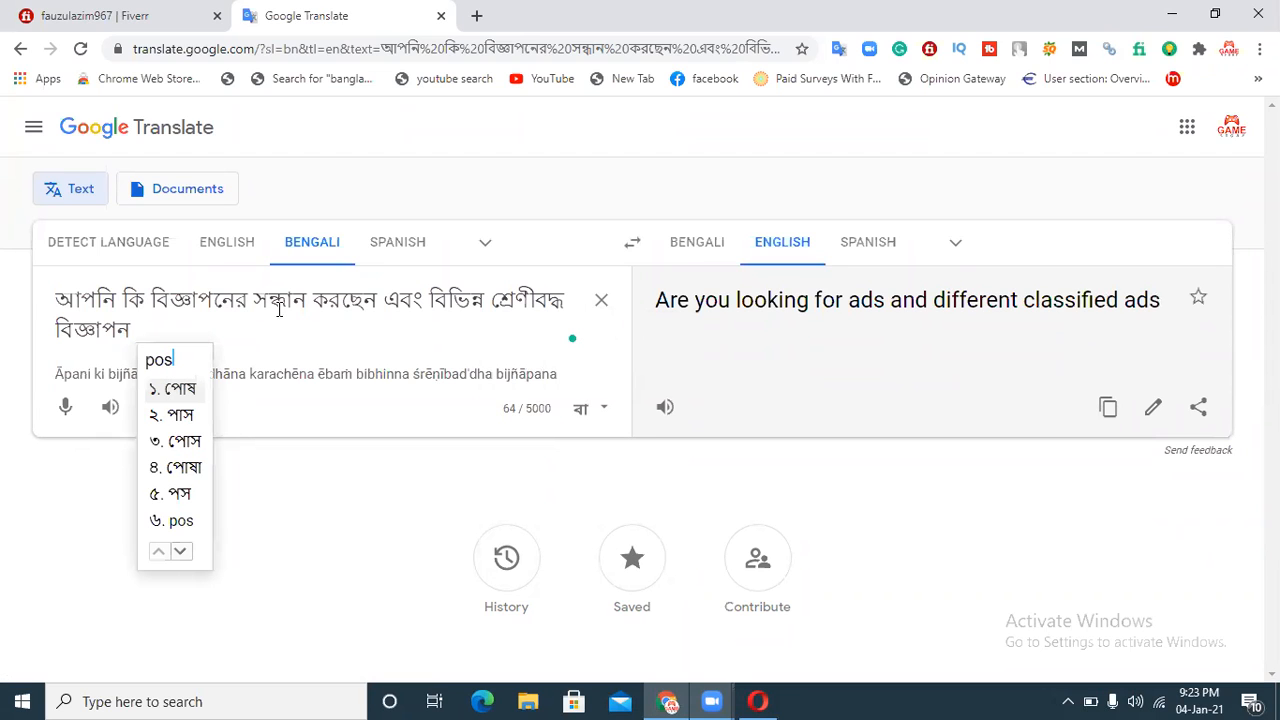
{"action": "type", "text": "ing"}
{"action": "key", "text": "space"}
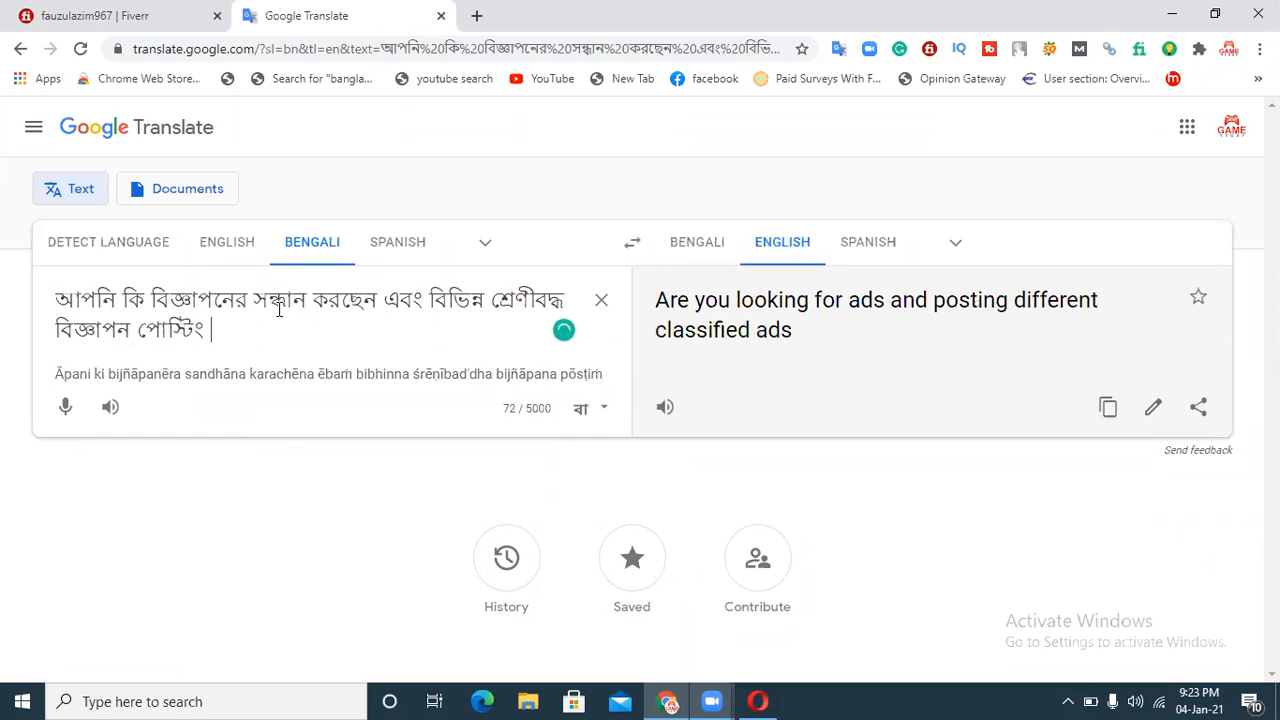
Step: Add the word "সাইটগুলোতে" to the source text, picking that spelling from the suggestions
{"action": "type", "text": "site"}
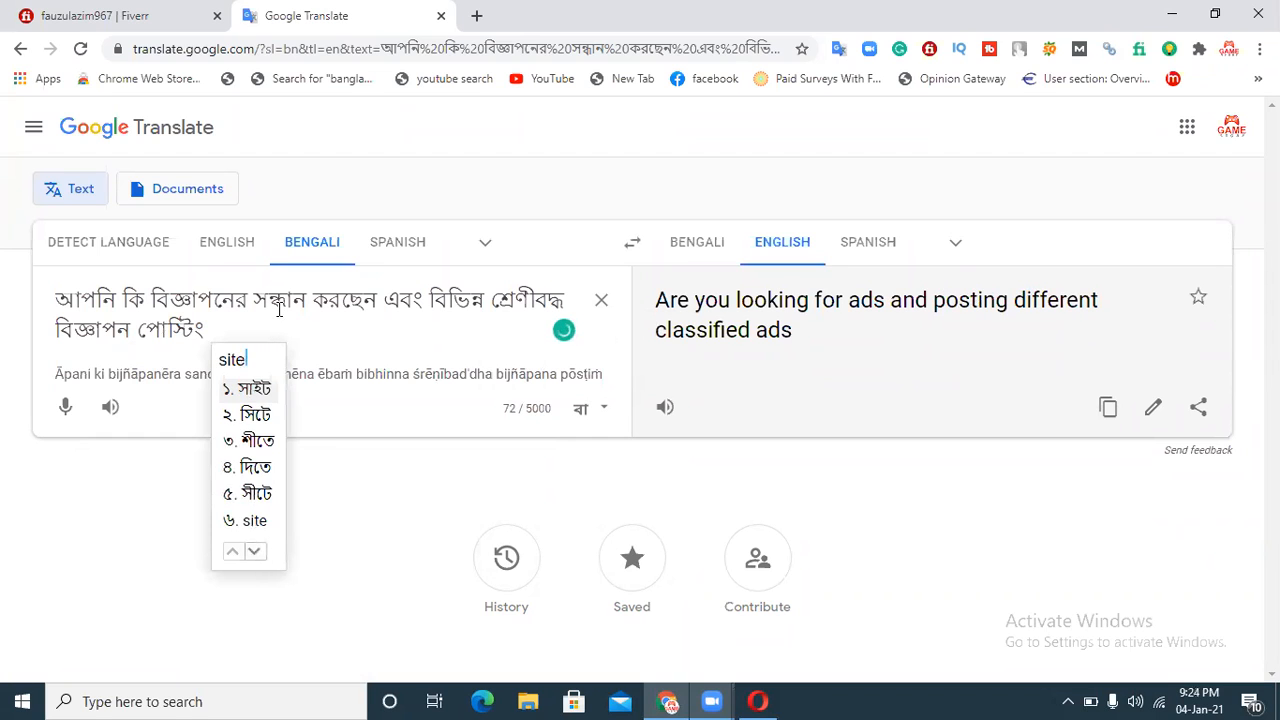
{"action": "type", "text": "gulute"}
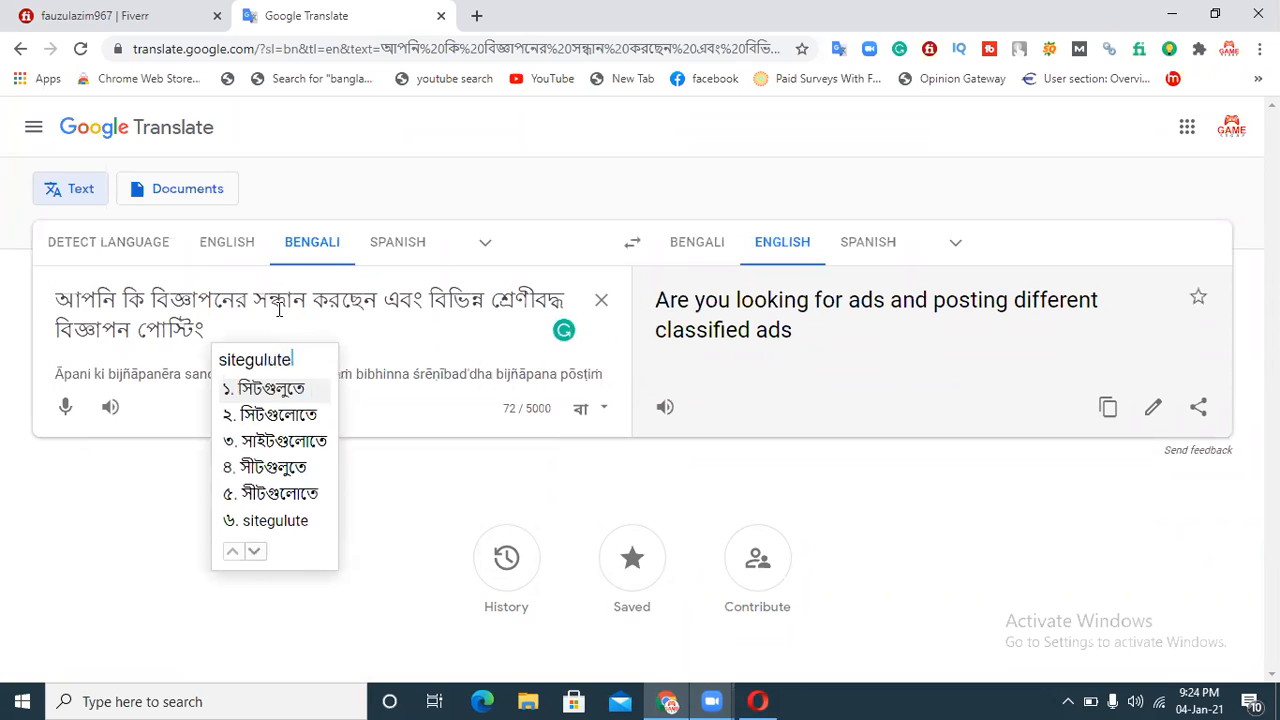
{"action": "key", "text": "Down"}
{"action": "key", "text": "Down"}
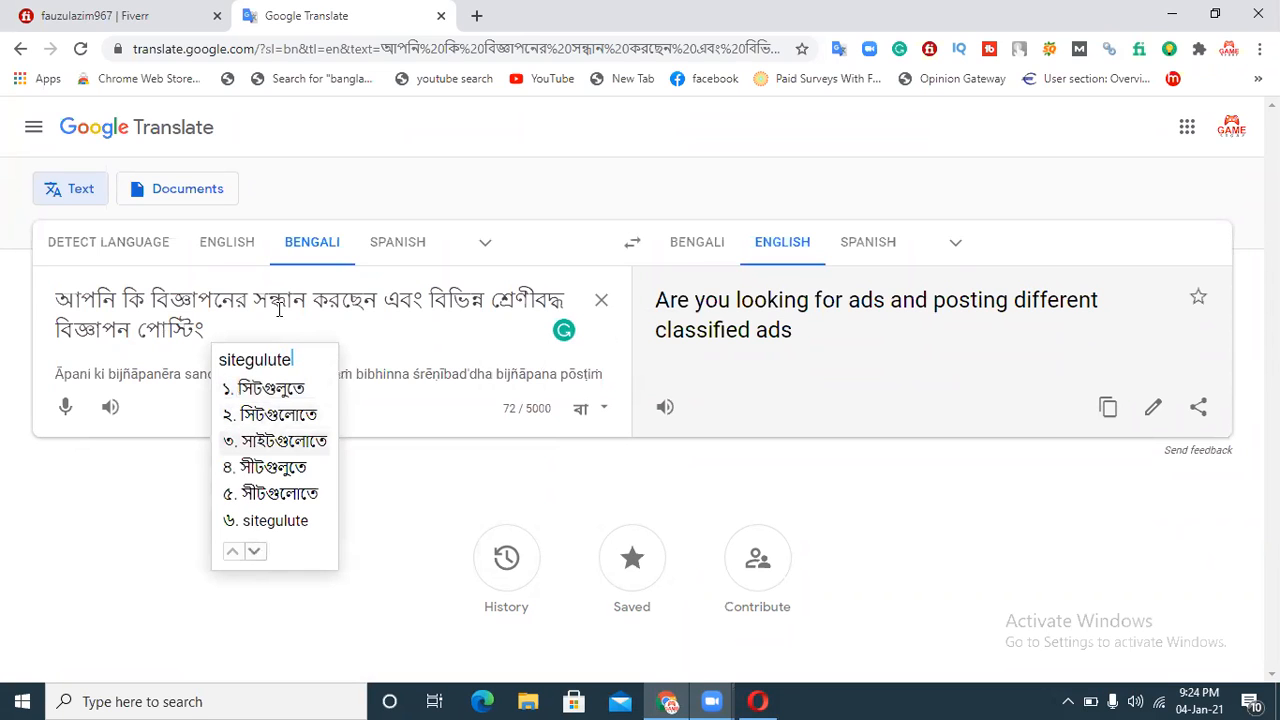
{"action": "key", "text": "space"}
Step: Continue the Bengali source text with the word "আপনার"
{"action": "type", "text": "apn"}
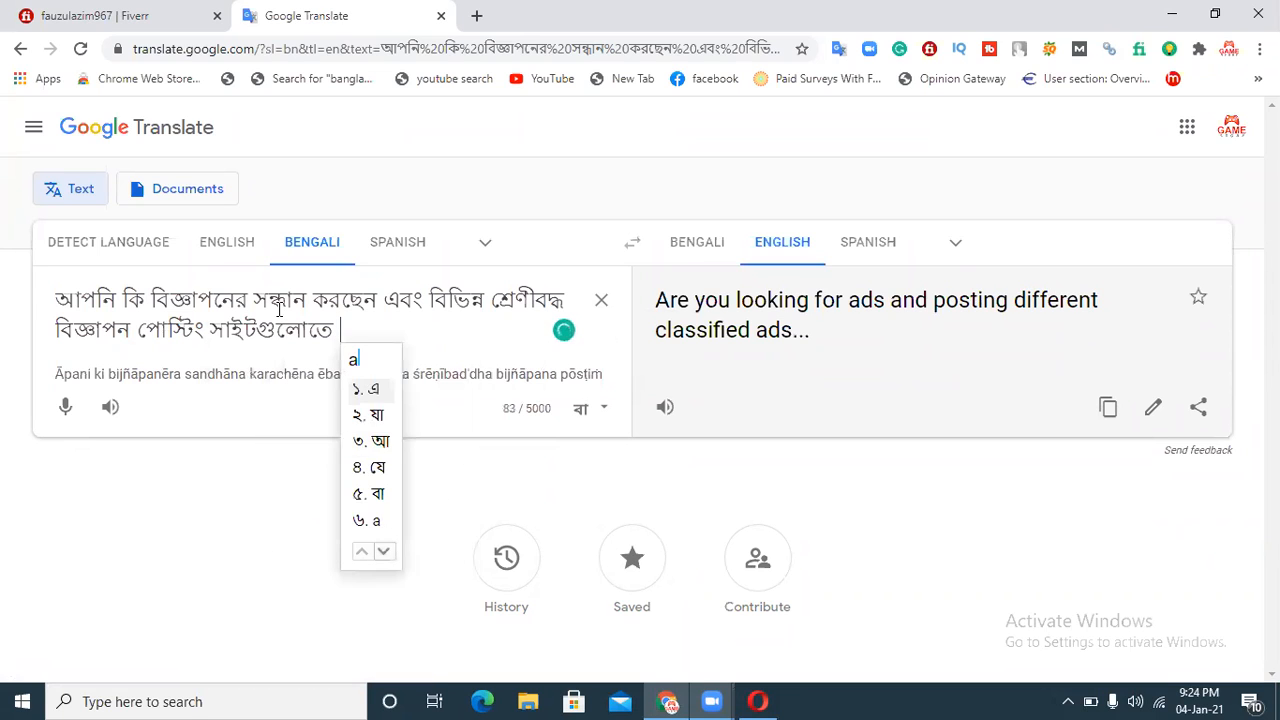
{"action": "type", "text": "ar"}
{"action": "key", "text": "space"}
Step: Add the word "পণ্য" followed by a comma, picking the right spelling from the suggestions
{"action": "type", "text": "por"}
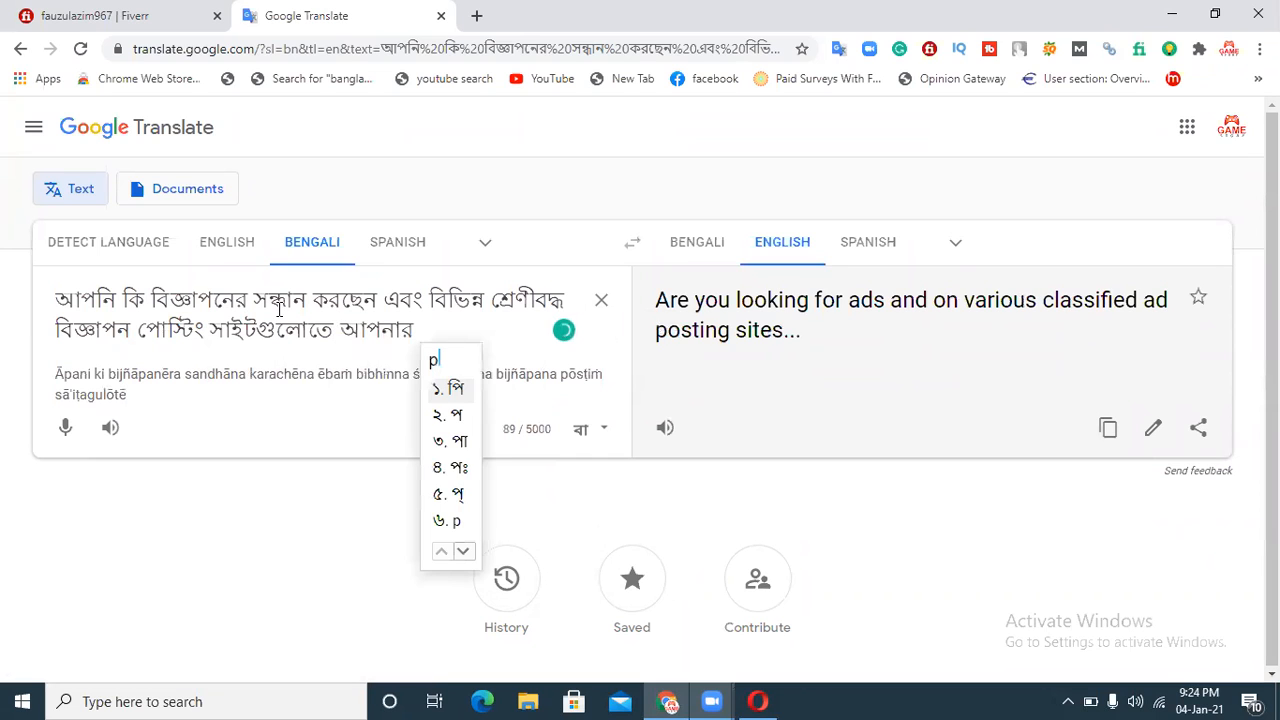
{"action": "type", "text": "bb"}
{"action": "key", "text": "BackSpace"}
{"action": "key", "text": "BackSpace"}
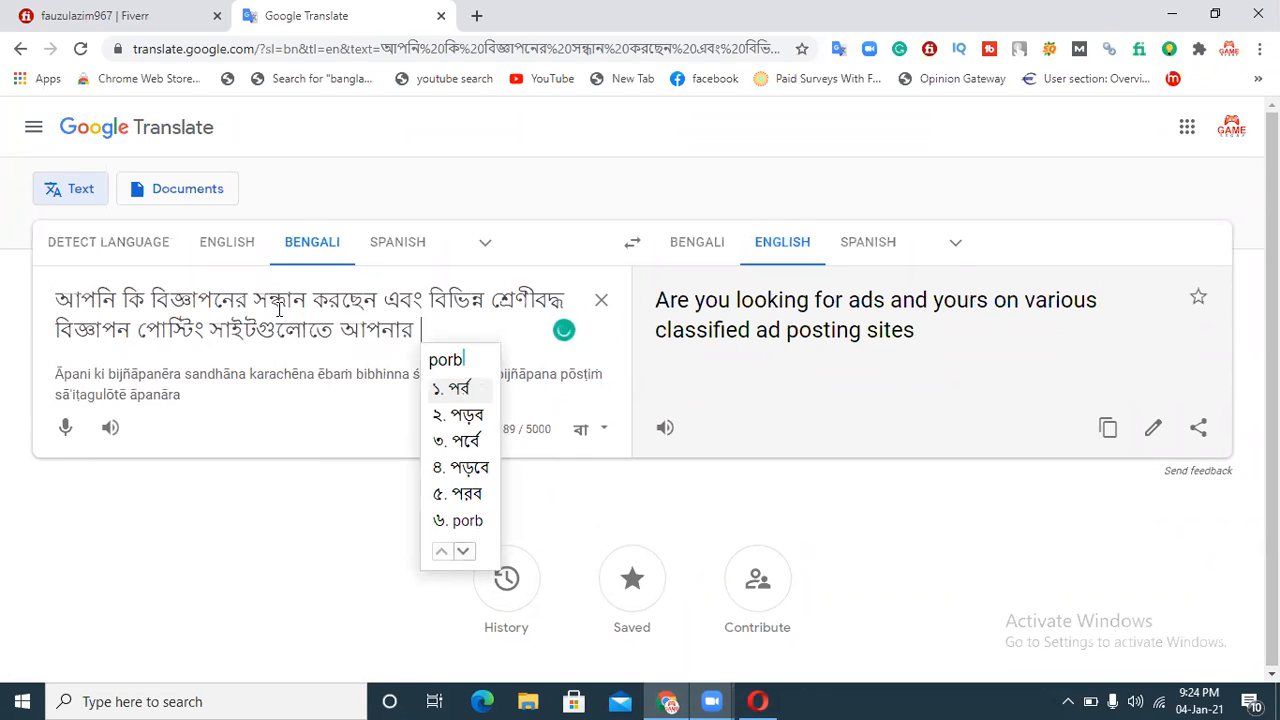
{"action": "type", "text": "nno"}
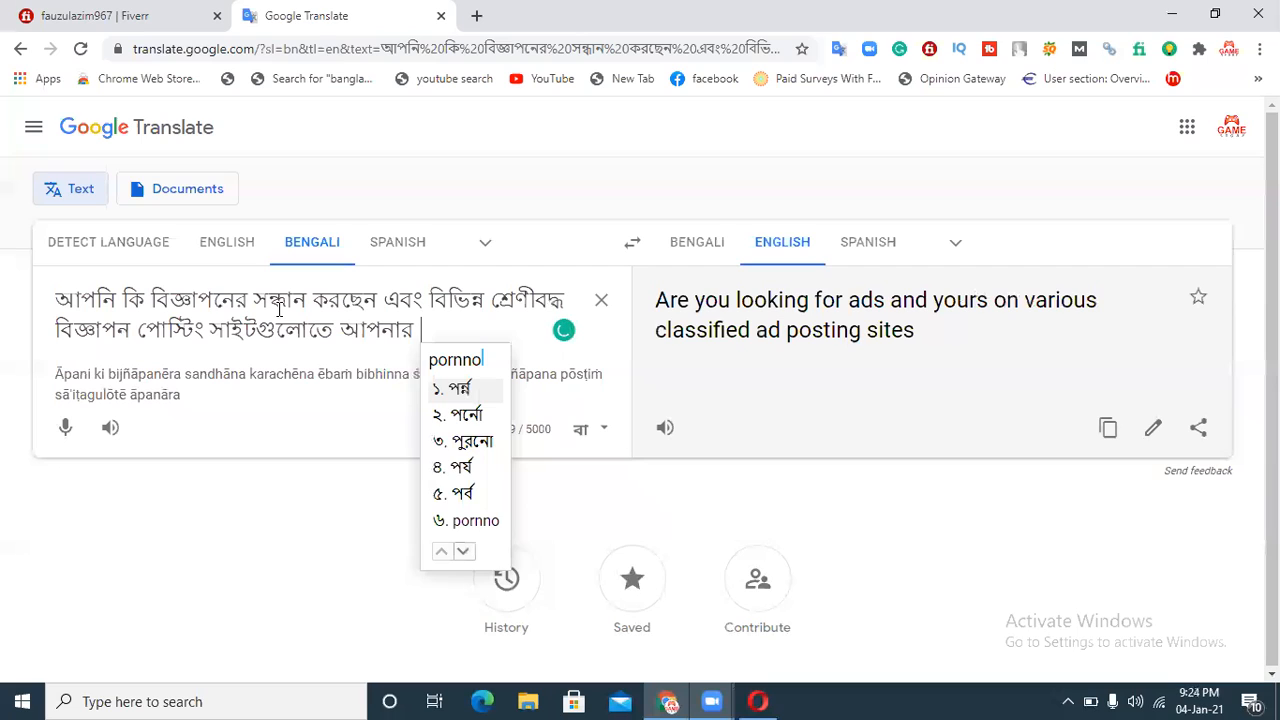
{"action": "key", "text": "BackSpace"}
{"action": "key", "text": "BackSpace"}
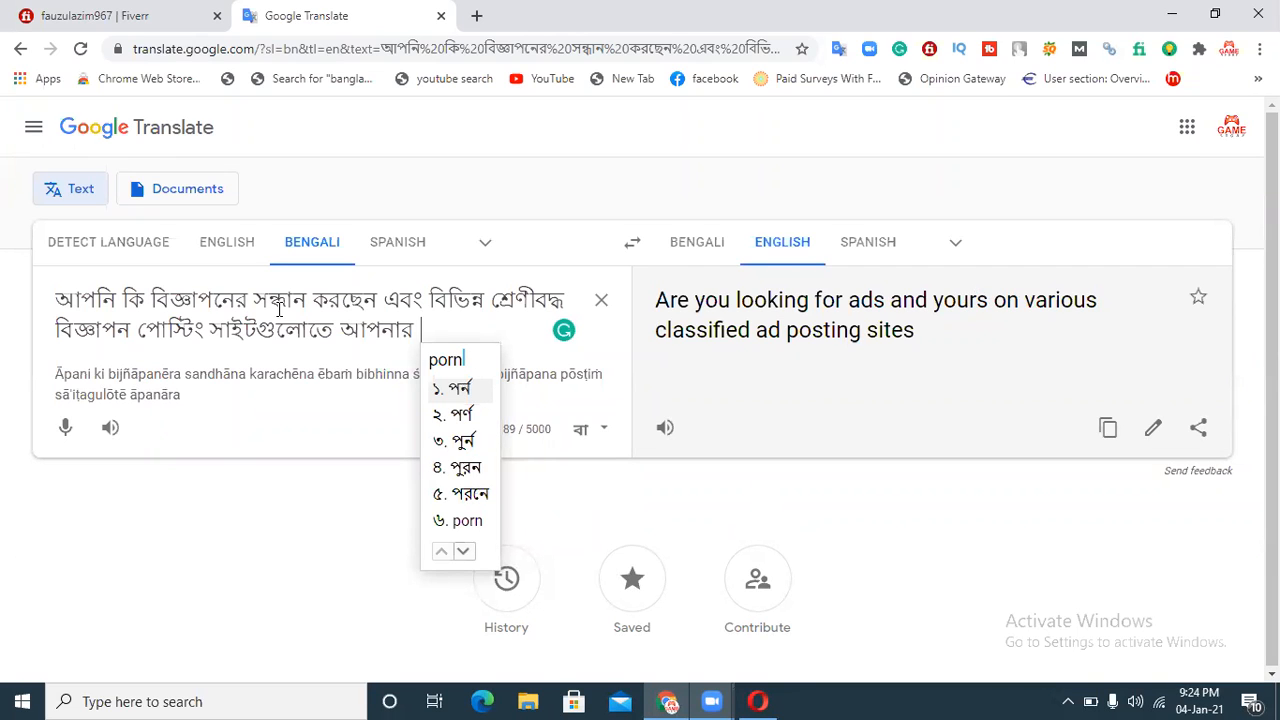
{"action": "key", "text": "BackSpace"}
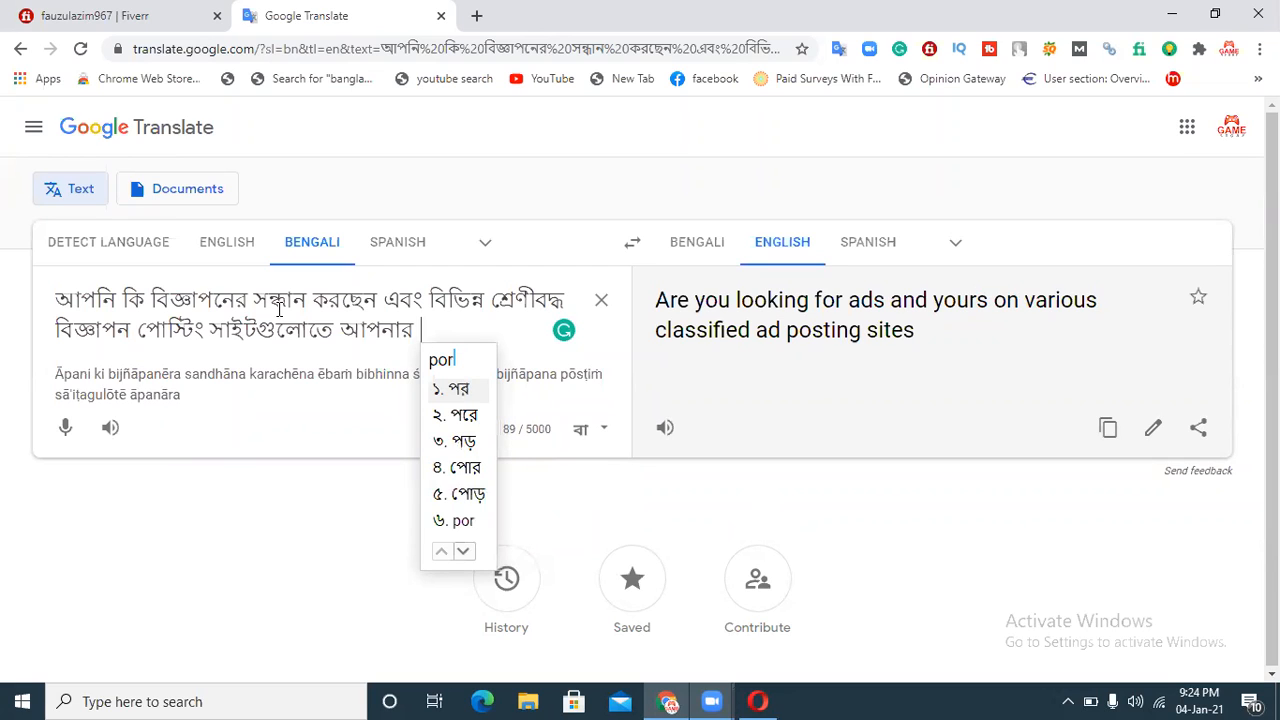
{"action": "key", "text": "BackSpace"}
{"action": "type", "text": "nno "}
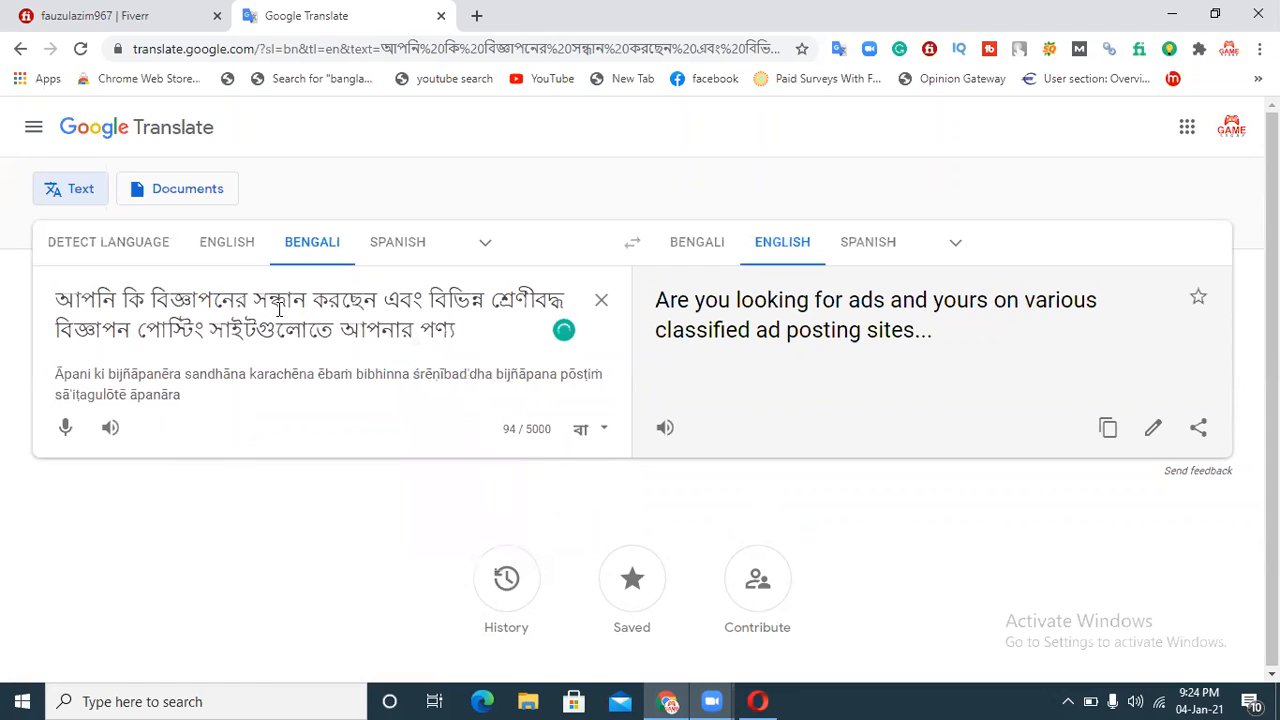
{"action": "type", "text": ","}
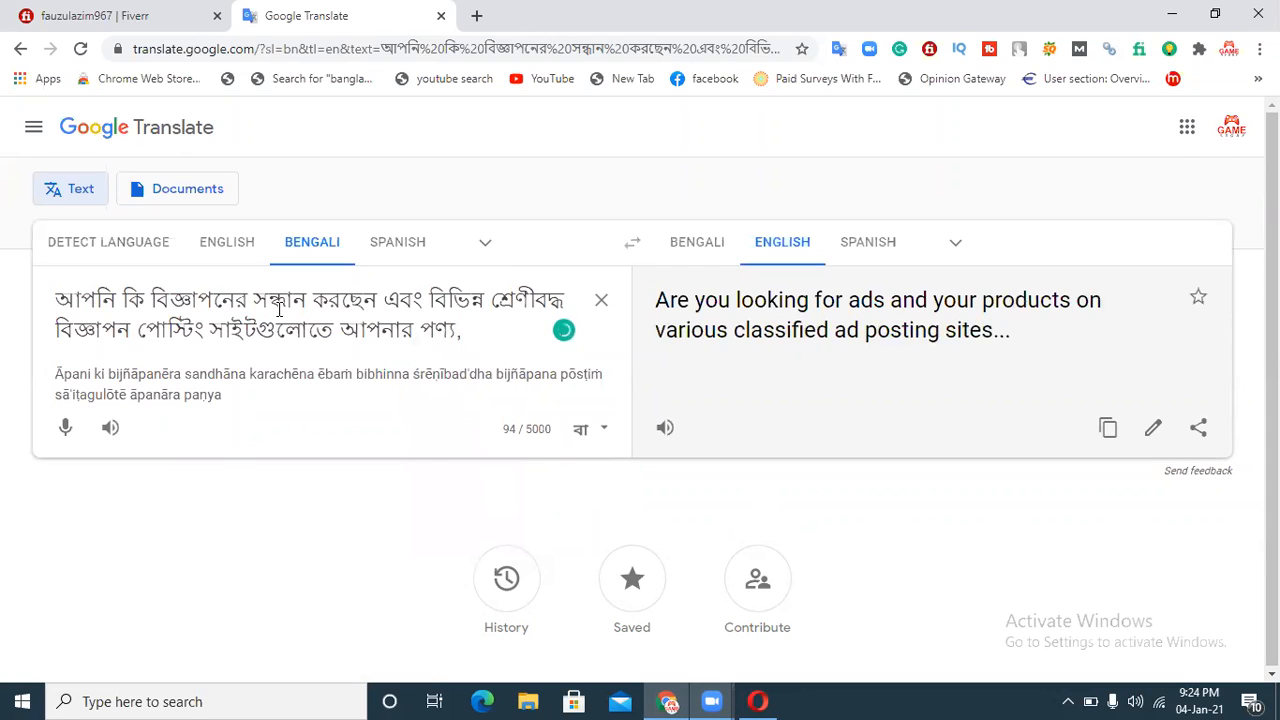
{"action": "type", "text": " be"}
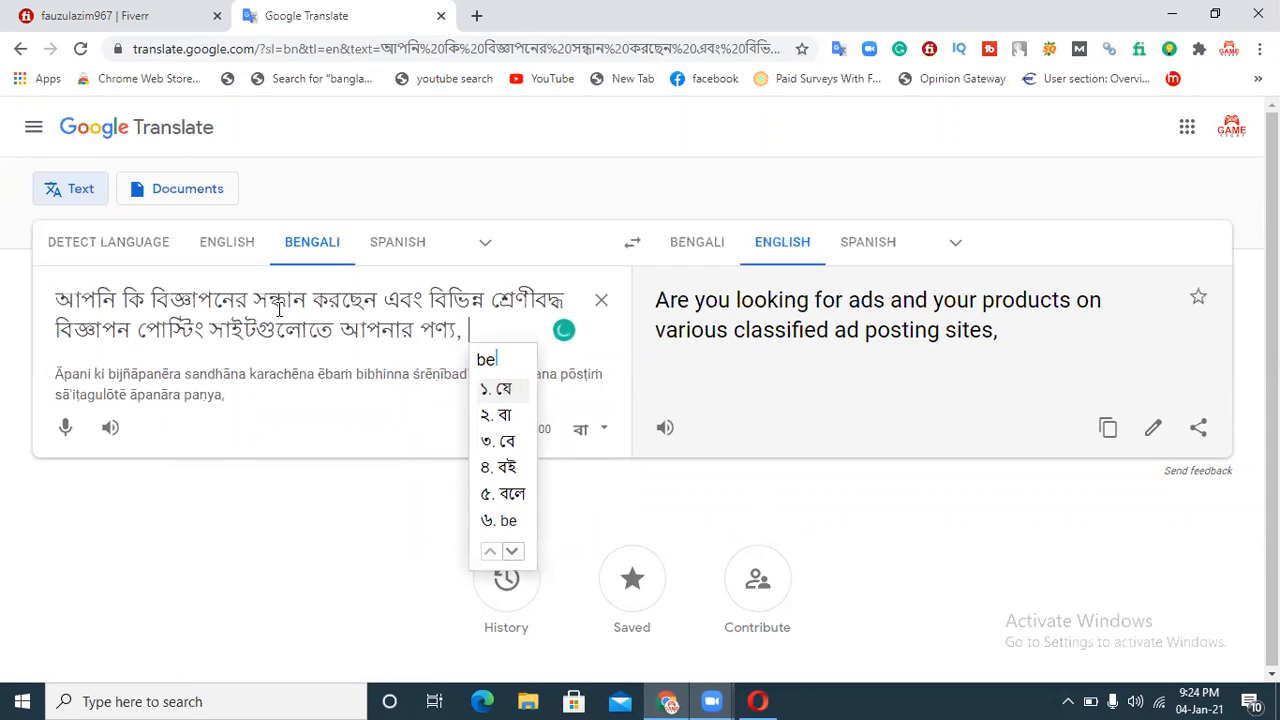
{"action": "type", "text": "bsha"}
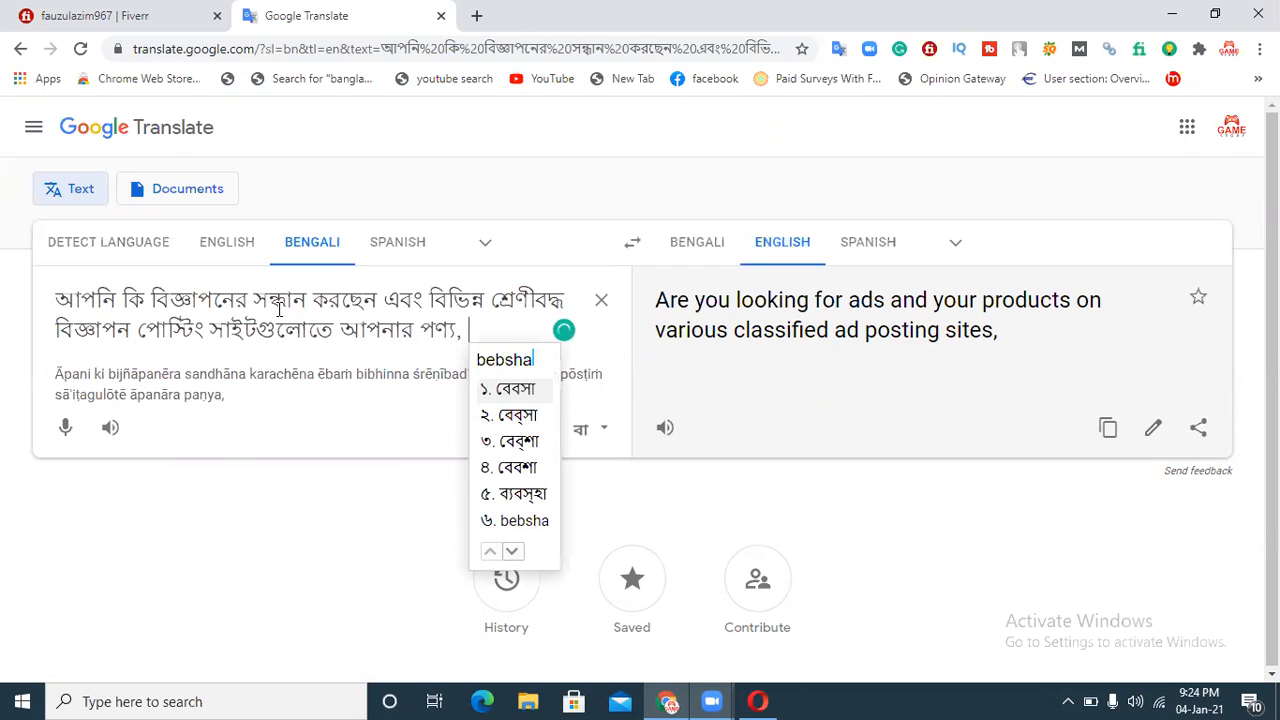
Step: Append "বেবসা," to the list in the source text
{"action": "key", "text": "space"}
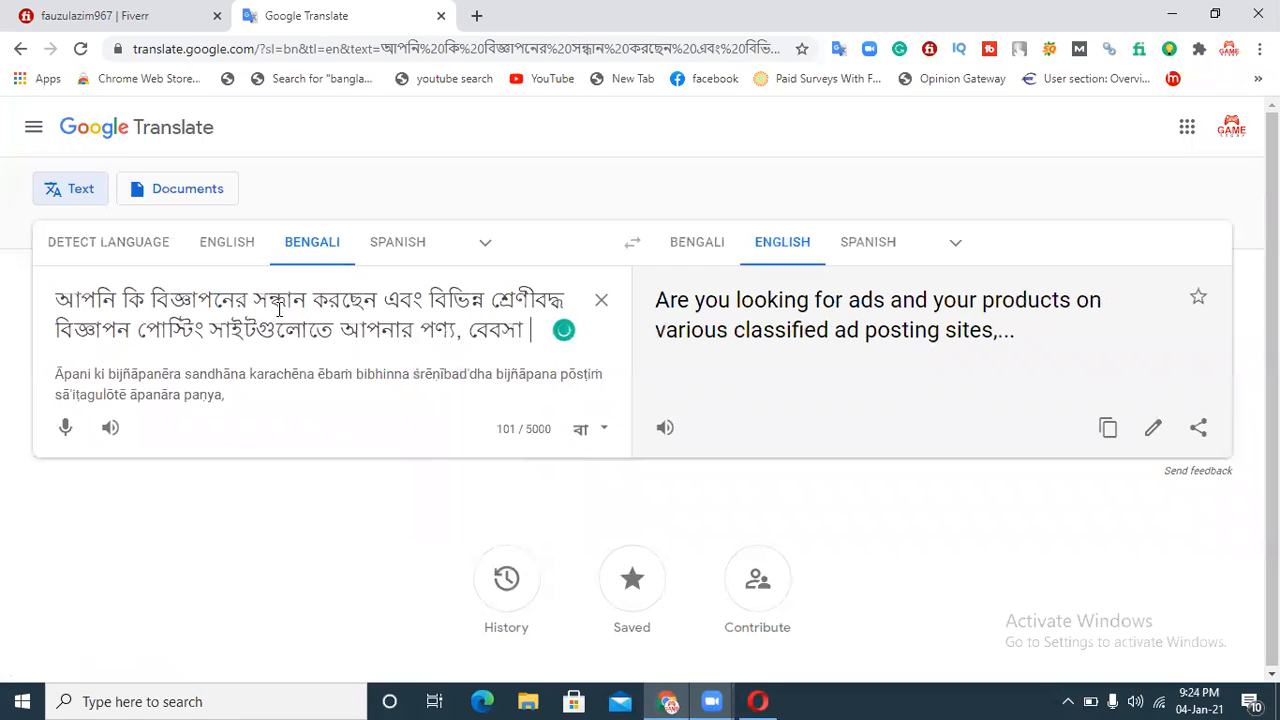
{"action": "type", "text": ","}
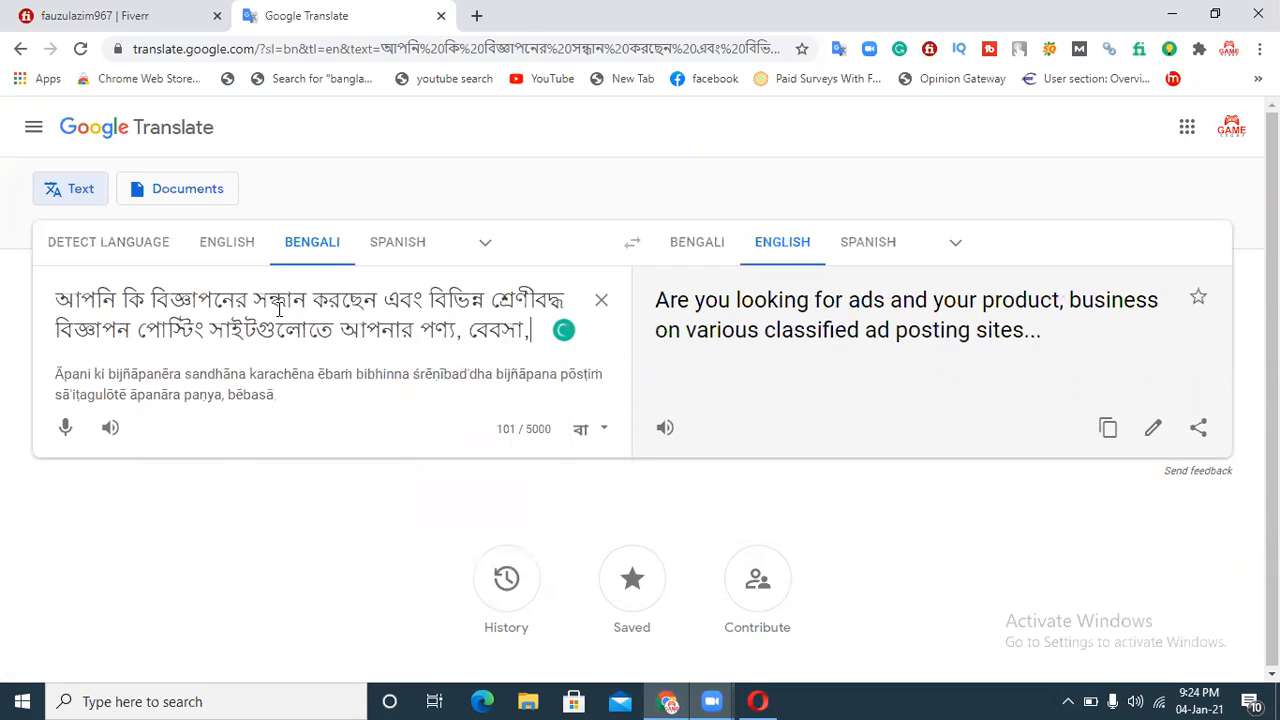
{"action": "type", "text": " poroseba"}
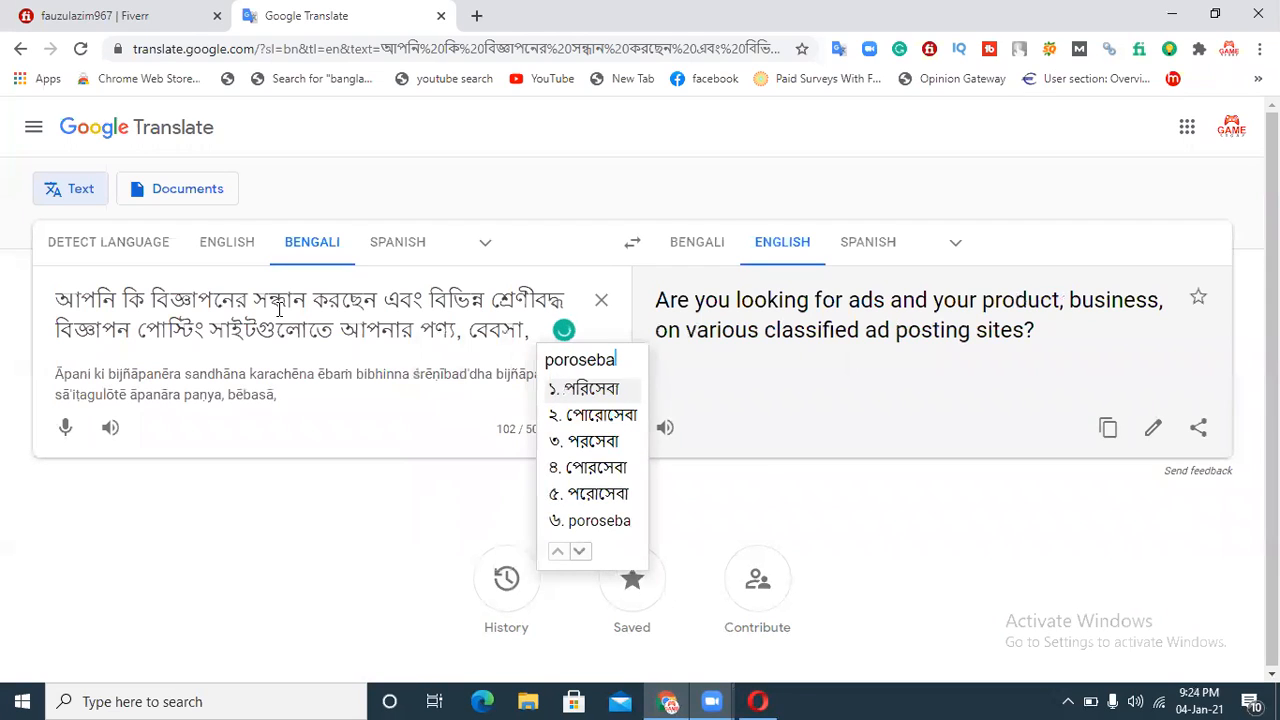
Step: Append "পরিষেবা," to the source text, correcting the transliteration to get that spelling
{"action": "key", "text": "BackSpace"}
{"action": "key", "text": "BackSpace"}
{"action": "key", "text": "BackSpace"}
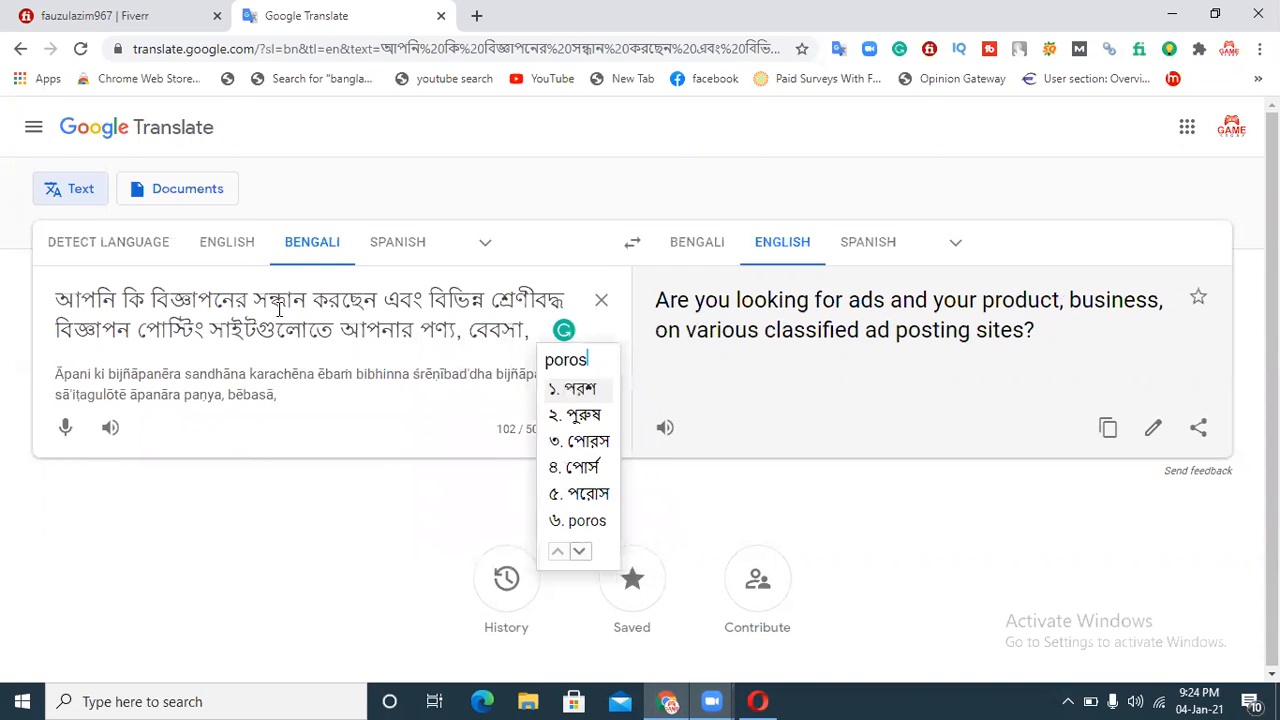
{"action": "type", "text": "heba"}
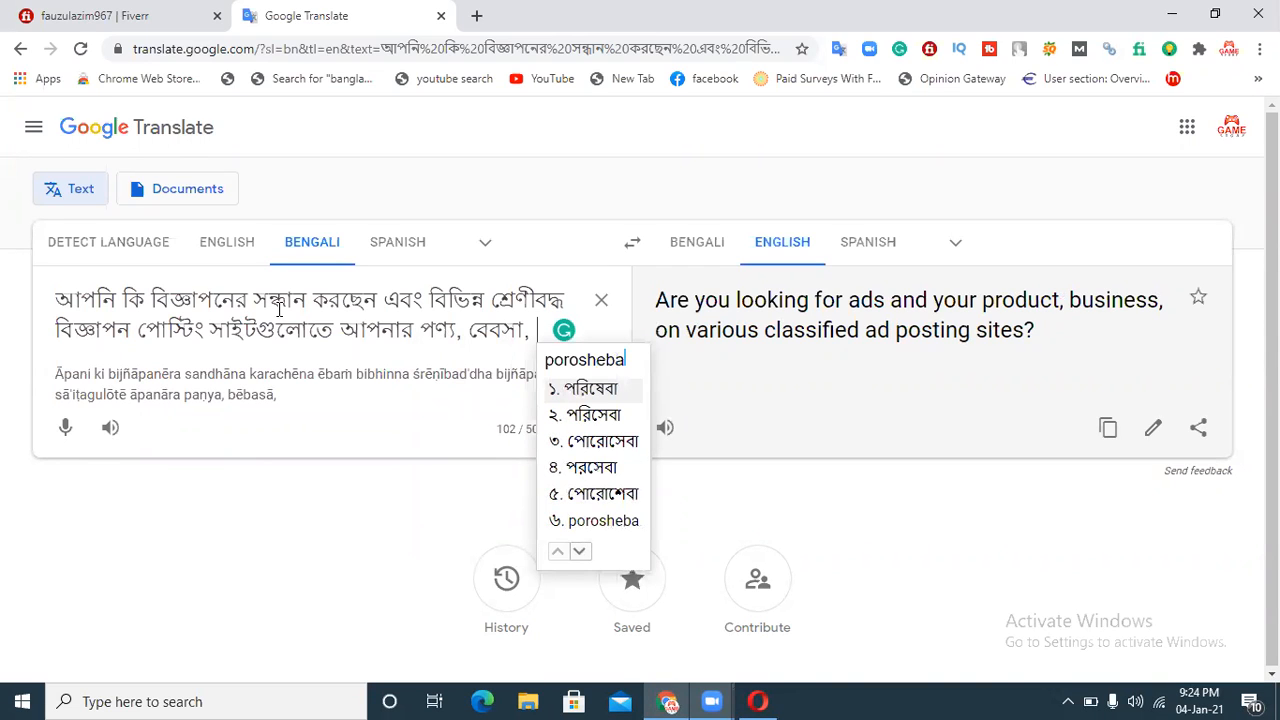
{"action": "type", "text": ", "}
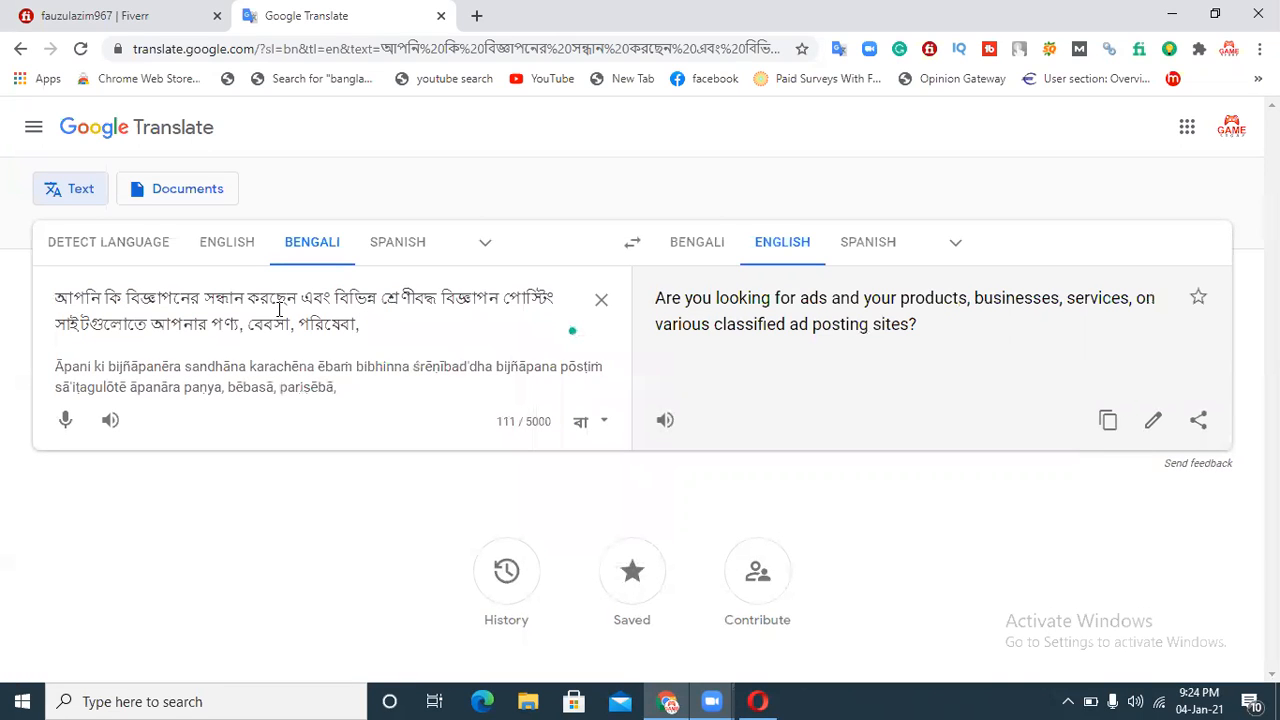
{"action": "type", "text": "video"}
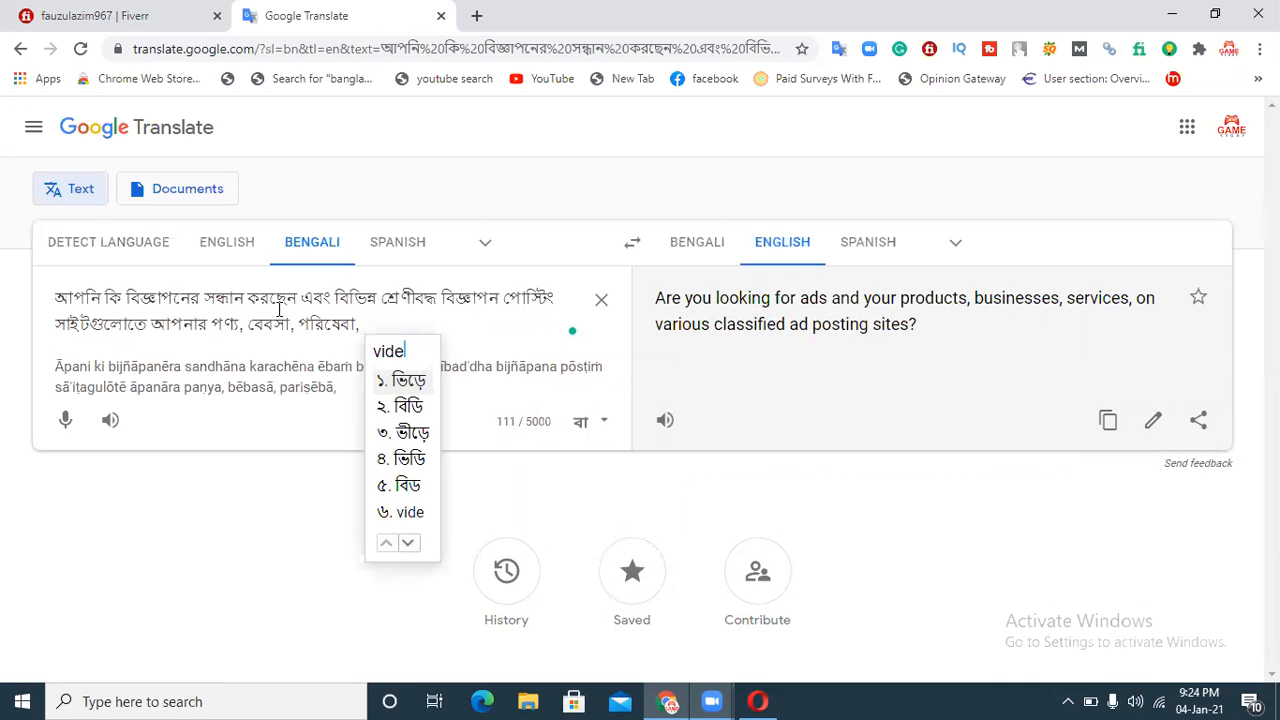
{"action": "type", "text": ", ভিডিও,"}
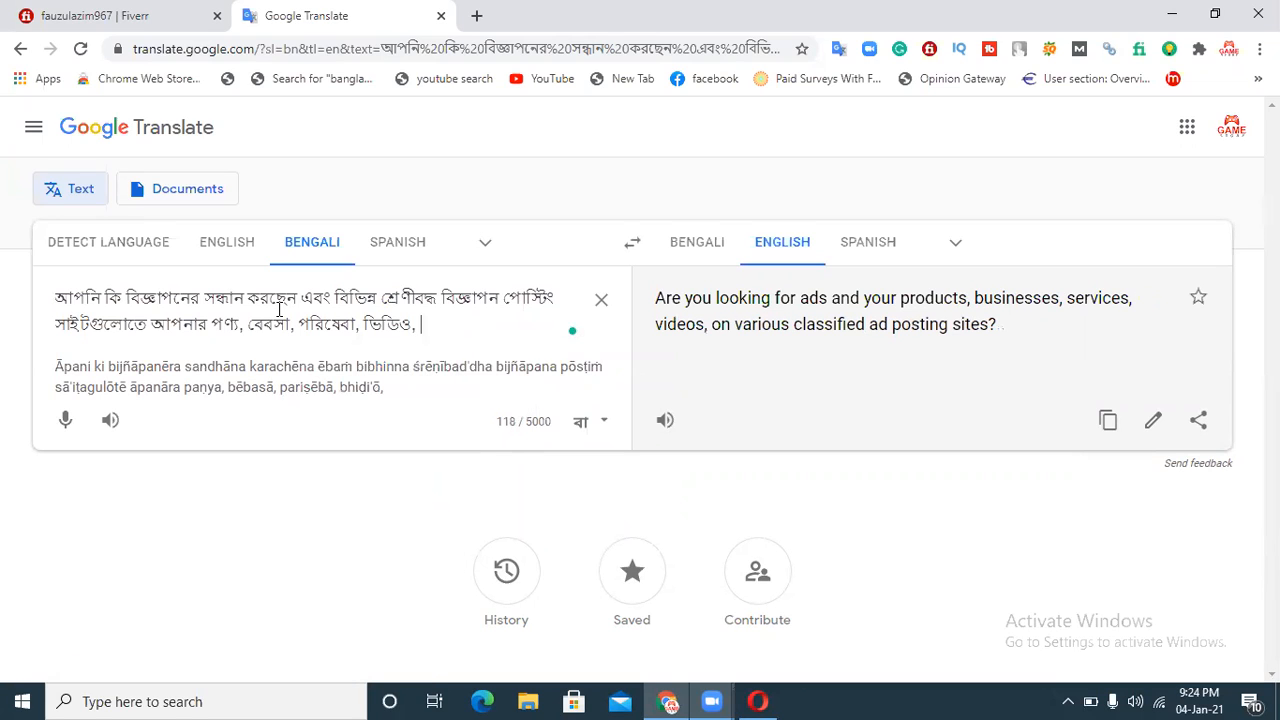
{"action": "type", "text": "link"}
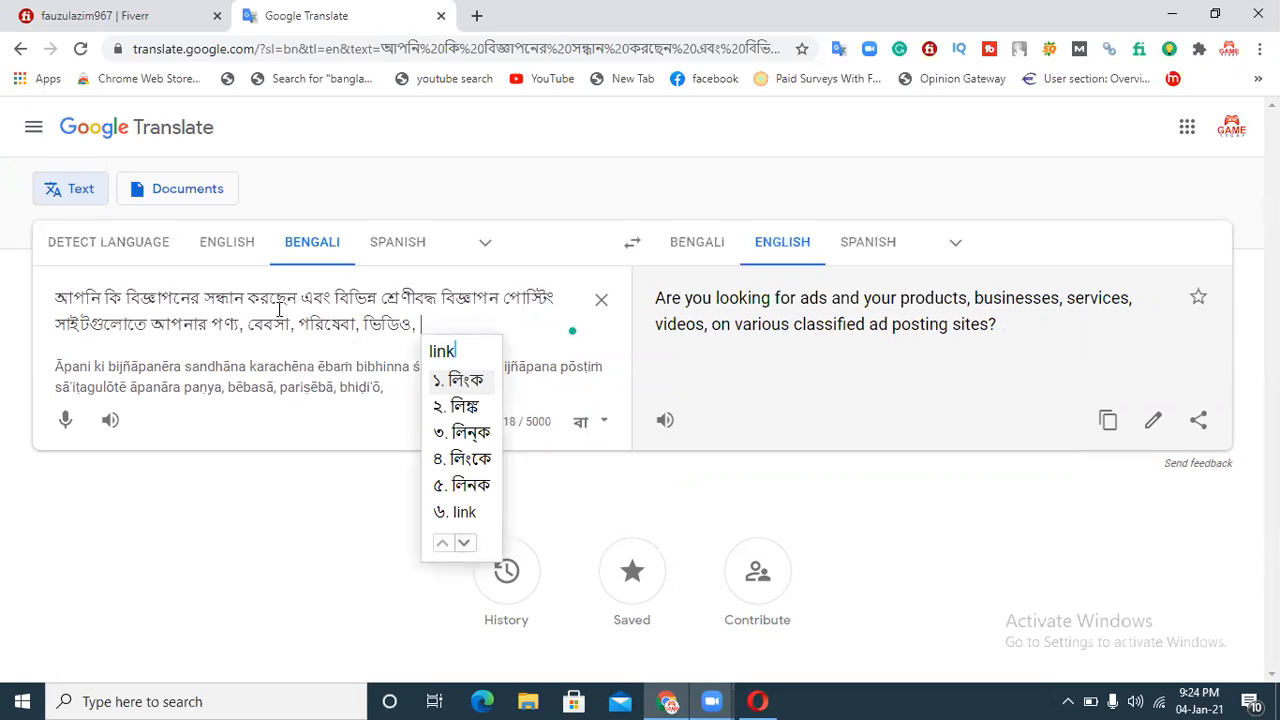
Step: Add "ভিডিও, লিংক" to the list in the source text
{"action": "key", "text": "space"}
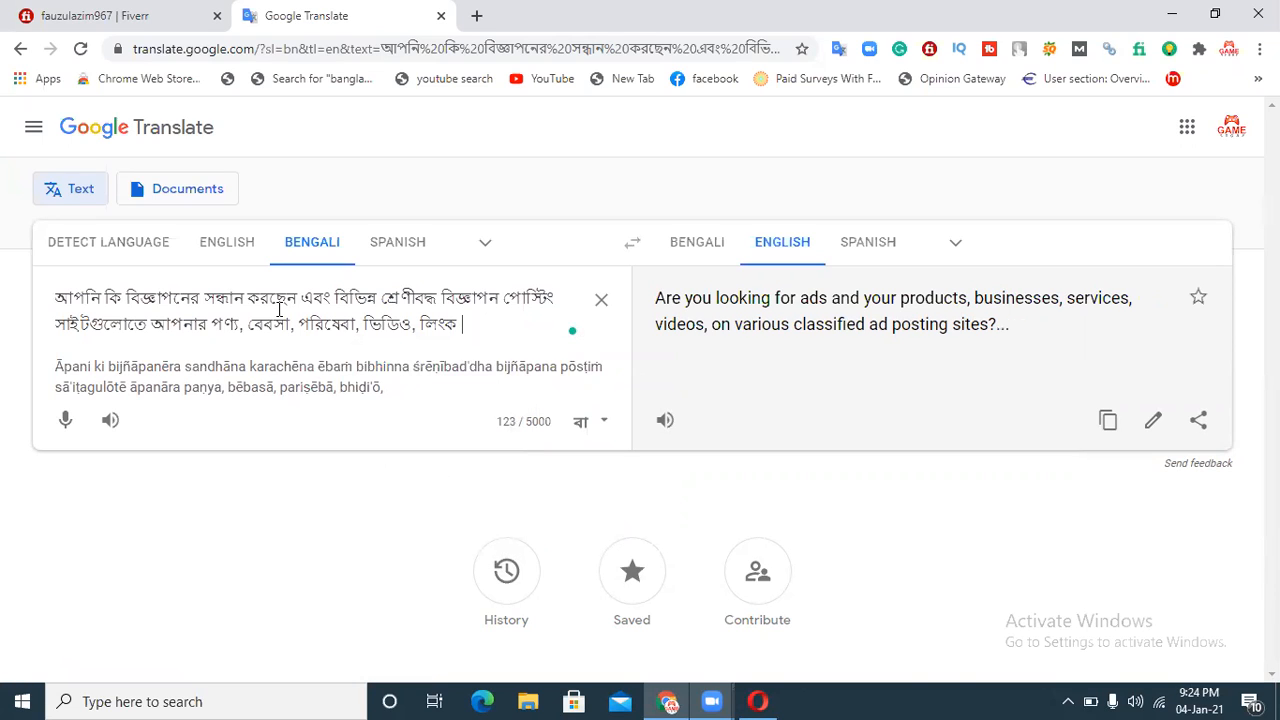
Step: Continue the source text with "এবং ওয়েবসাইটের"
{"action": "type", "text": "ebong"}
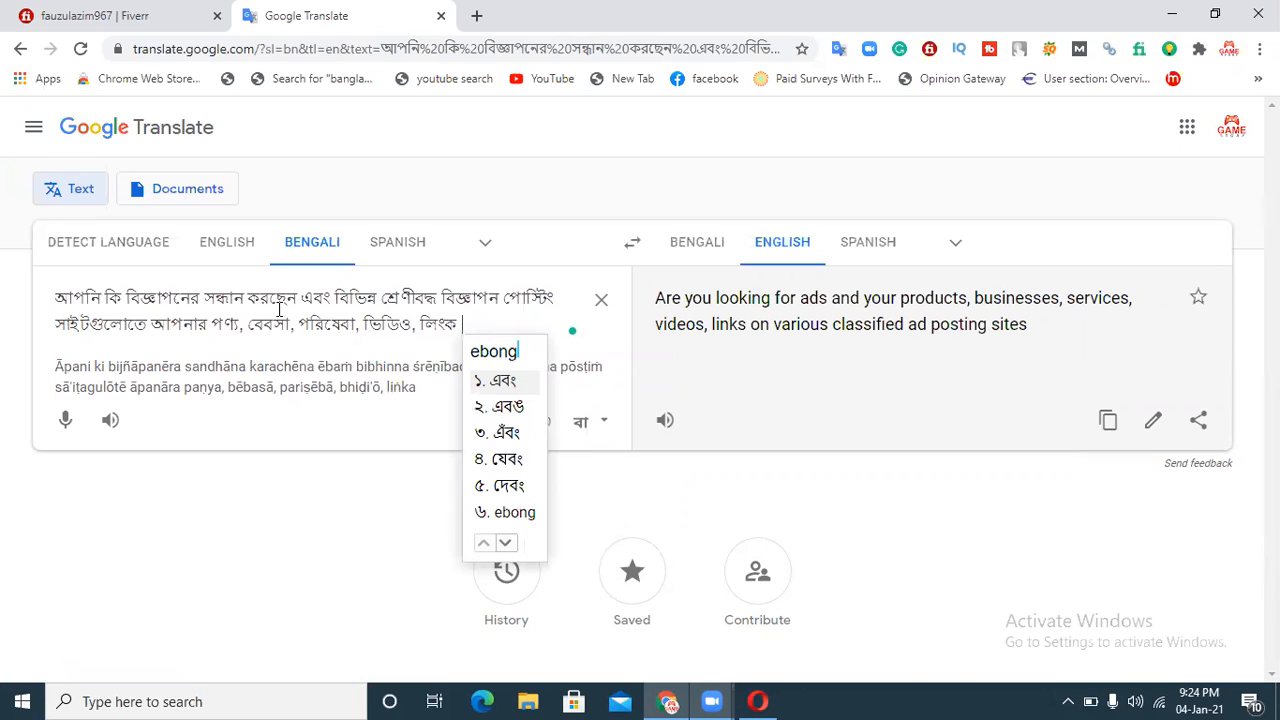
{"action": "key", "text": "space"}
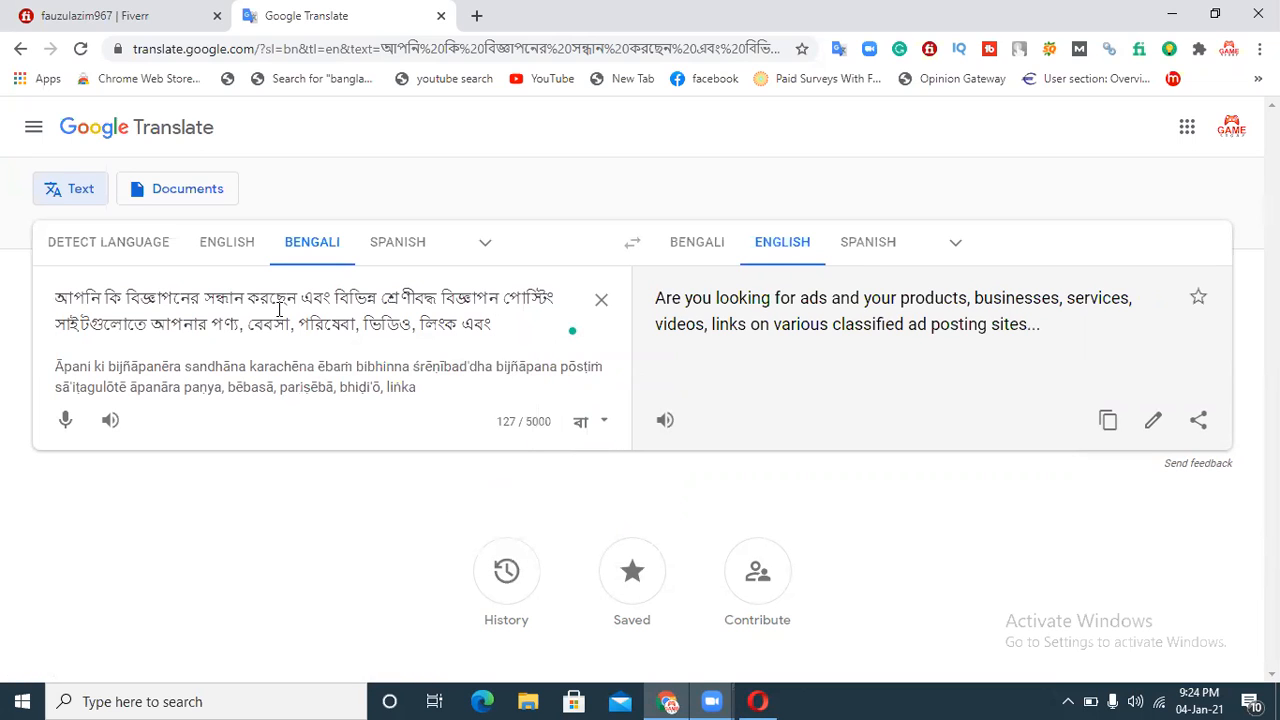
{"action": "type", "text": "website"}
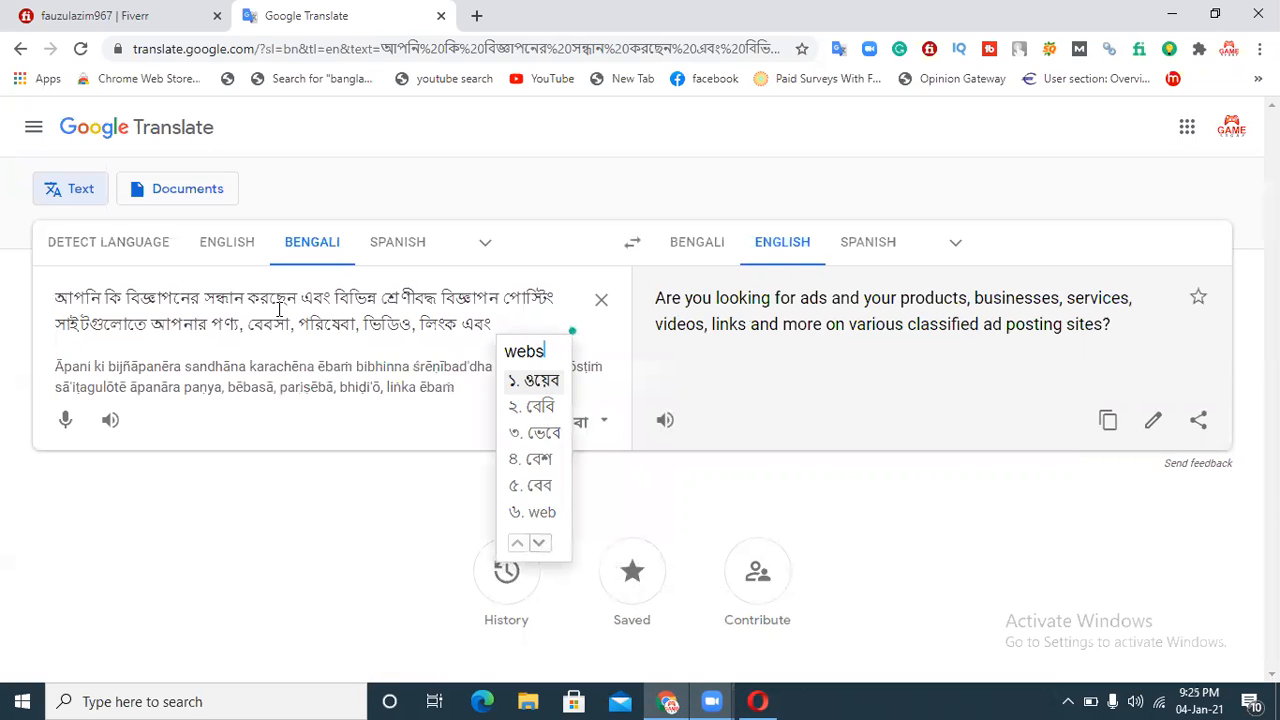
{"action": "type", "text": "r"}
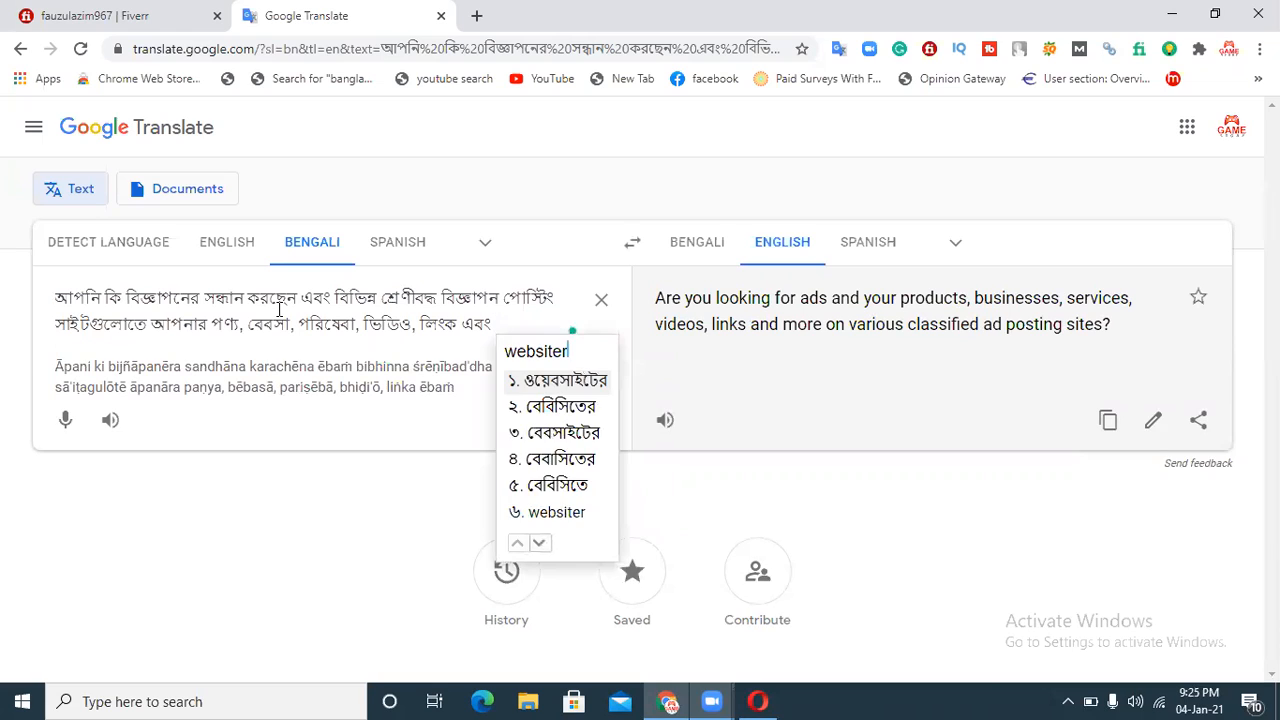
{"action": "key", "text": "space"}
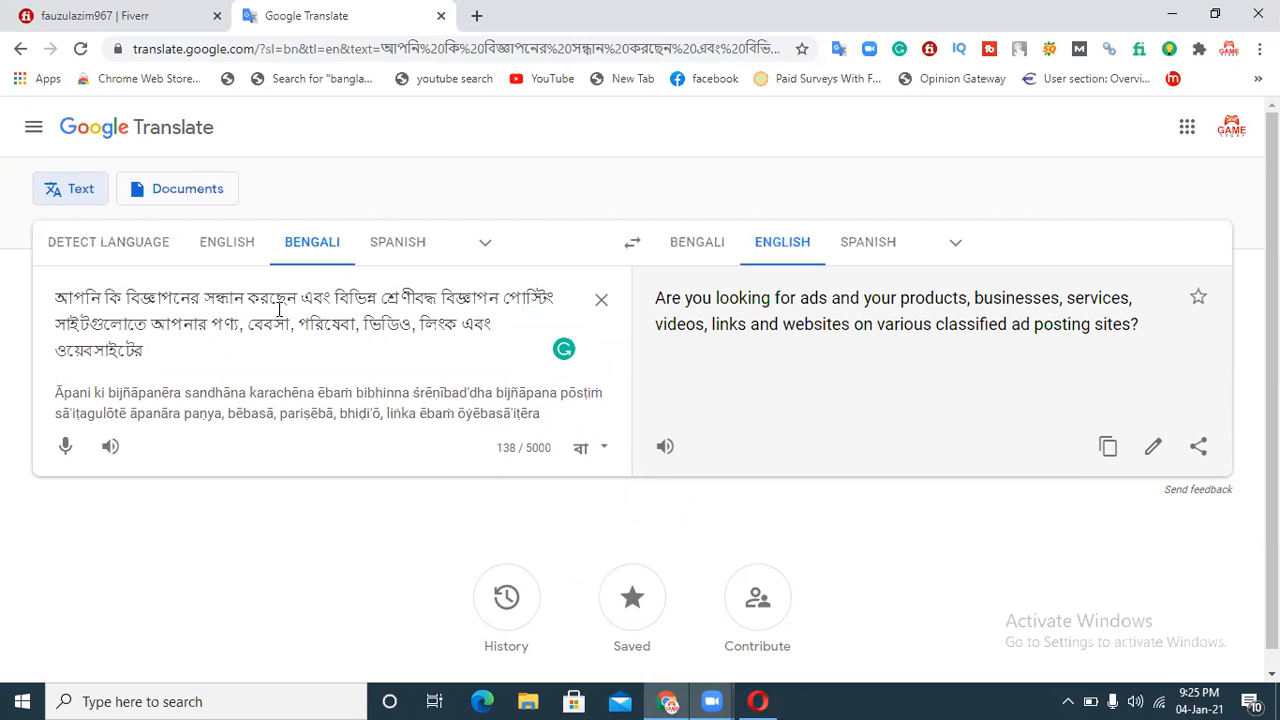
Step: Finish the first sentence with "প্রচার খুজছেন" at the end of the source text
{"action": "type", "text": "proch"}
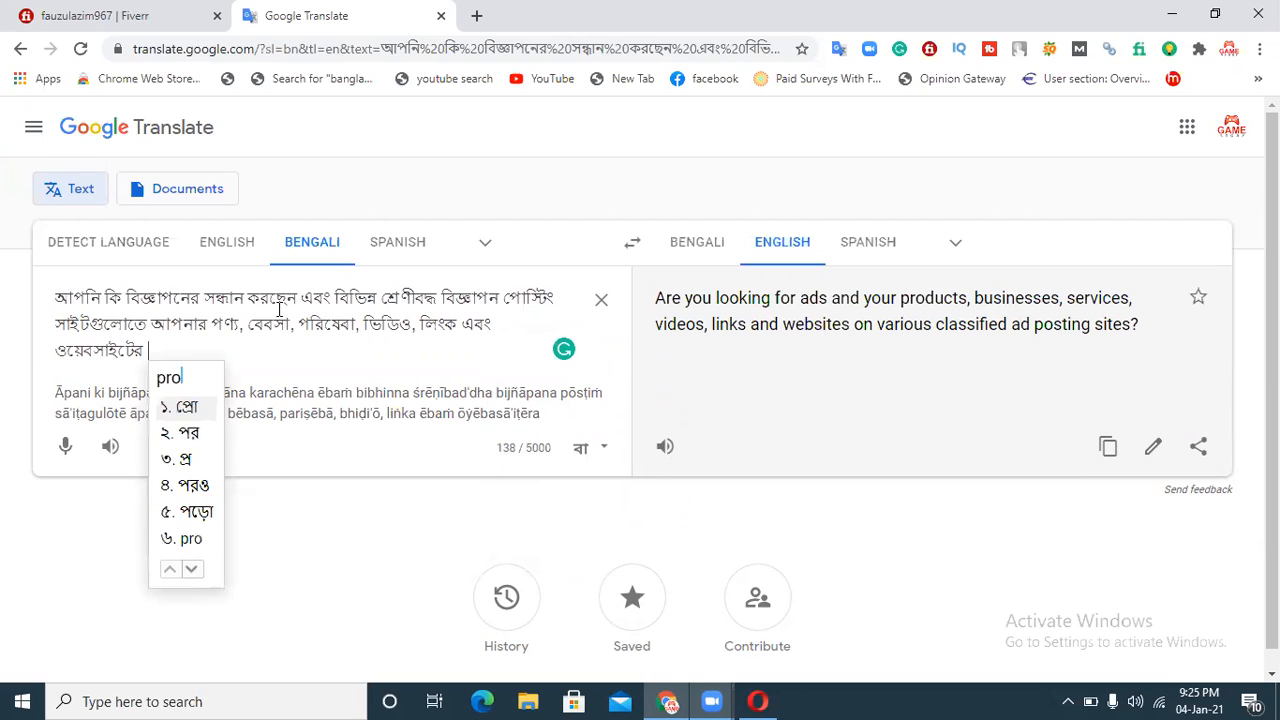
{"action": "type", "text": "ar"}
{"action": "key", "text": "space"}
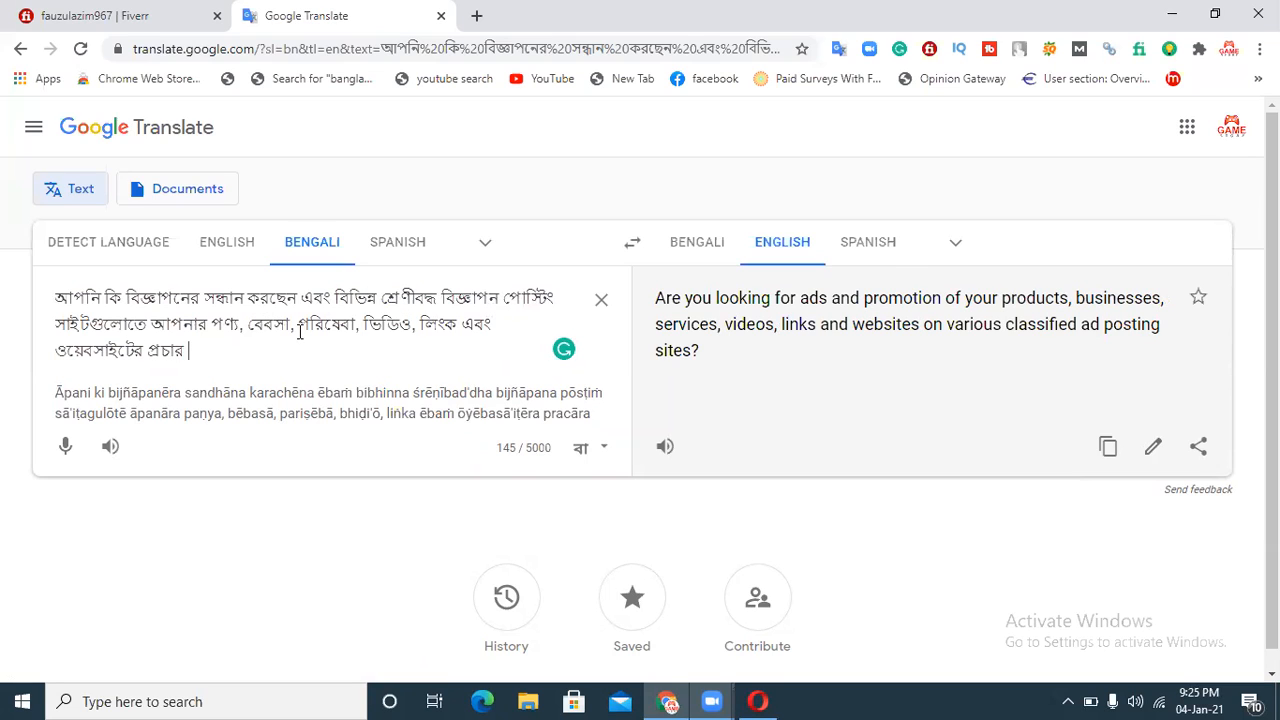
{"action": "left_click", "coordinate": [247, 349]}
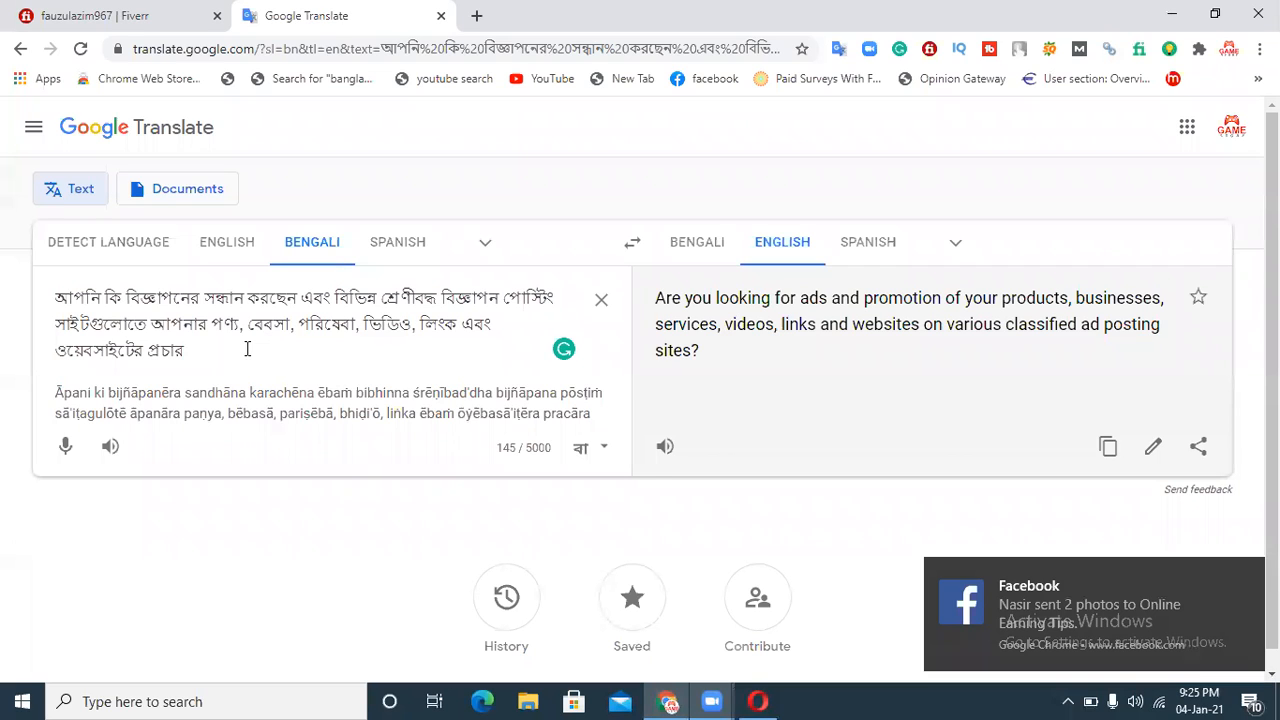
{"action": "type", "text": "kuj"}
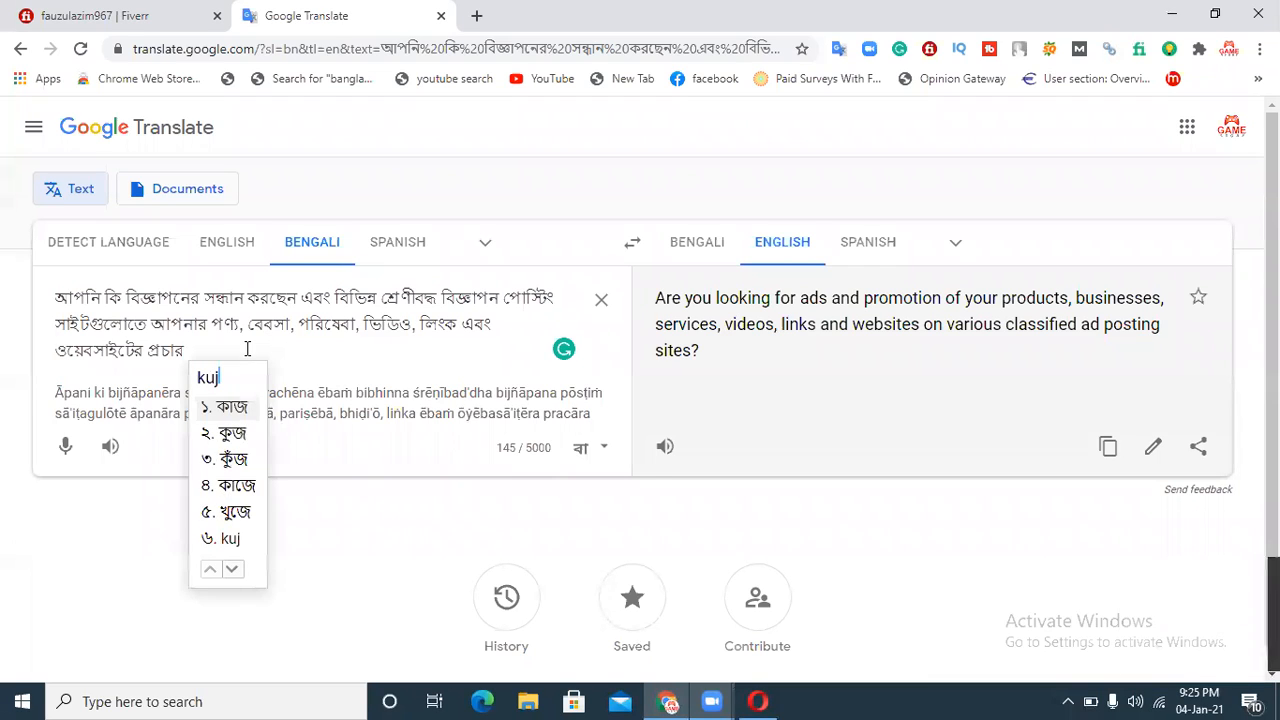
{"action": "type", "text": "chen"}
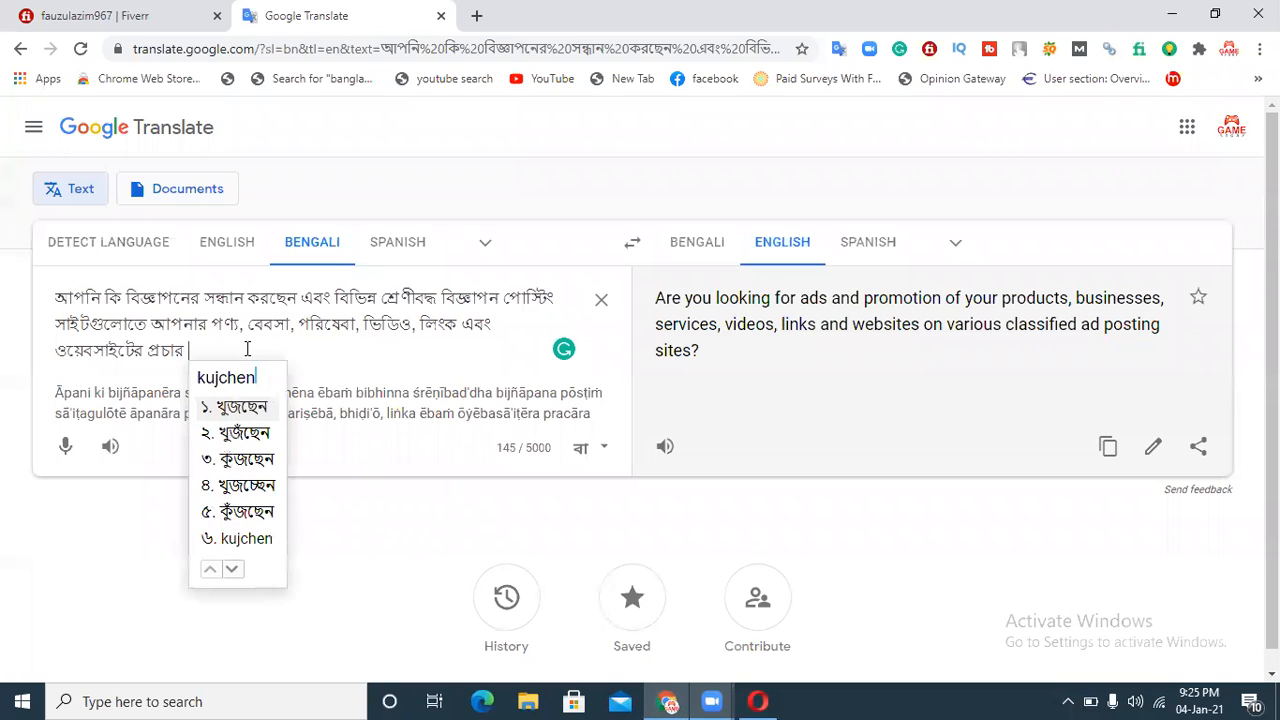
{"action": "key", "text": "space"}
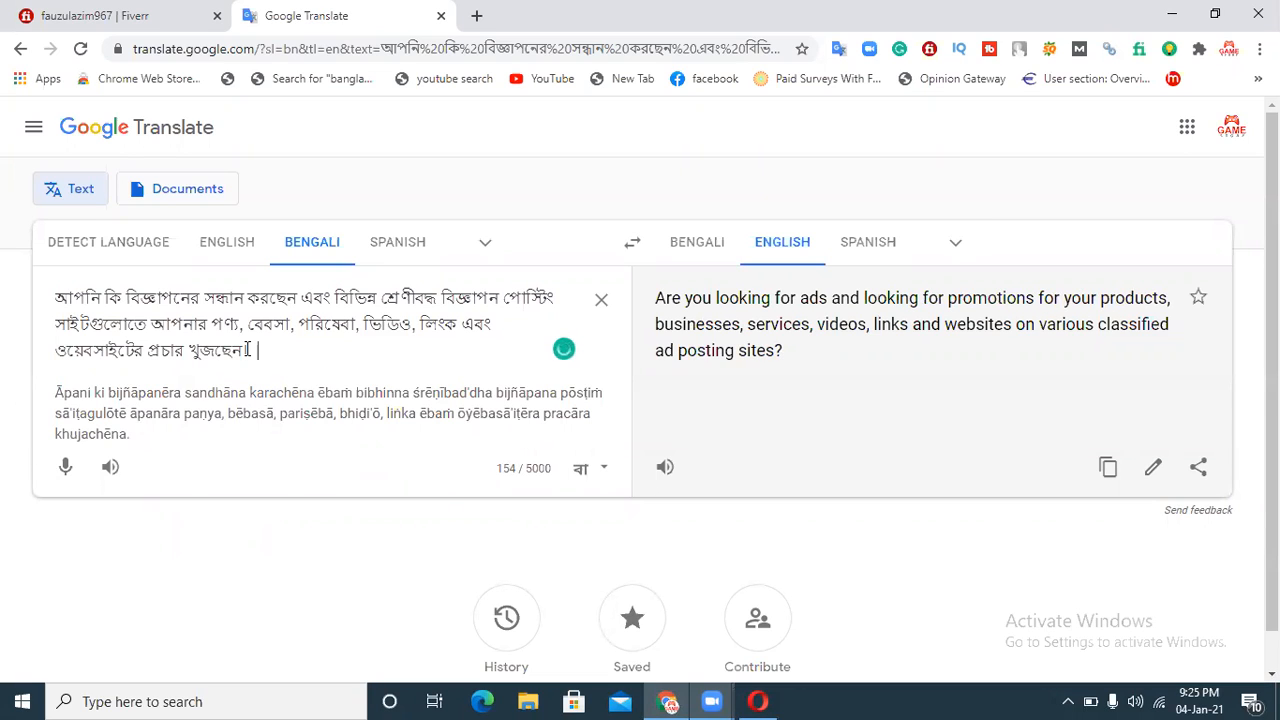
Step: Append the sentence "আপনি সঠিক জায়গায় এসেছেন।" to the source text
{"action": "type", "text": "apni s"}
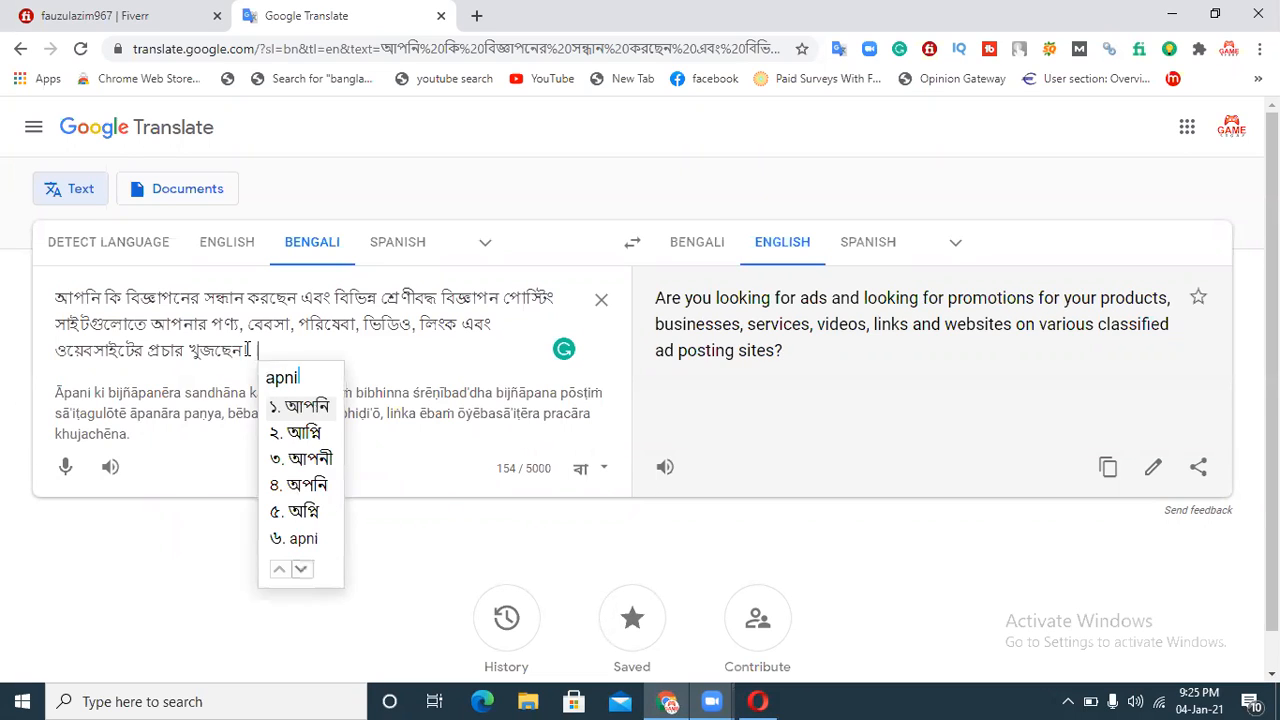
{"action": "type", "text": "othik "}
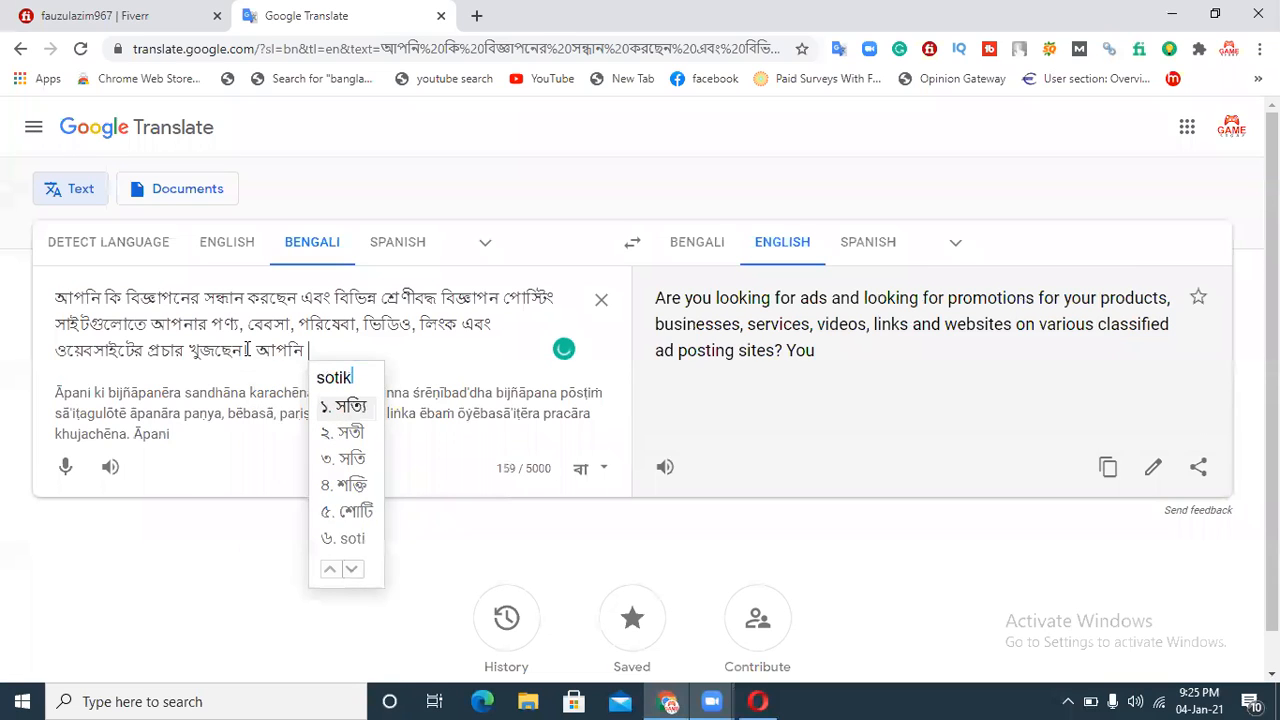
{"action": "type", "text": "jaygay"}
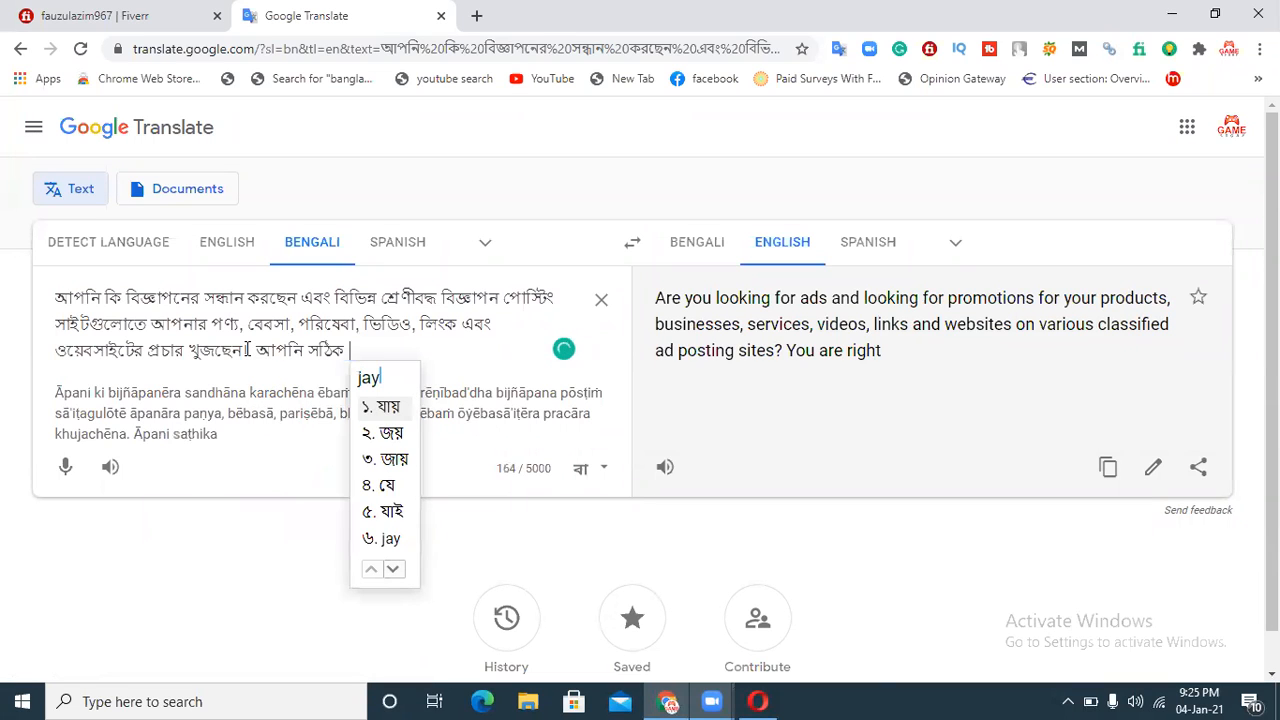
{"action": "type", "text": " ase"}
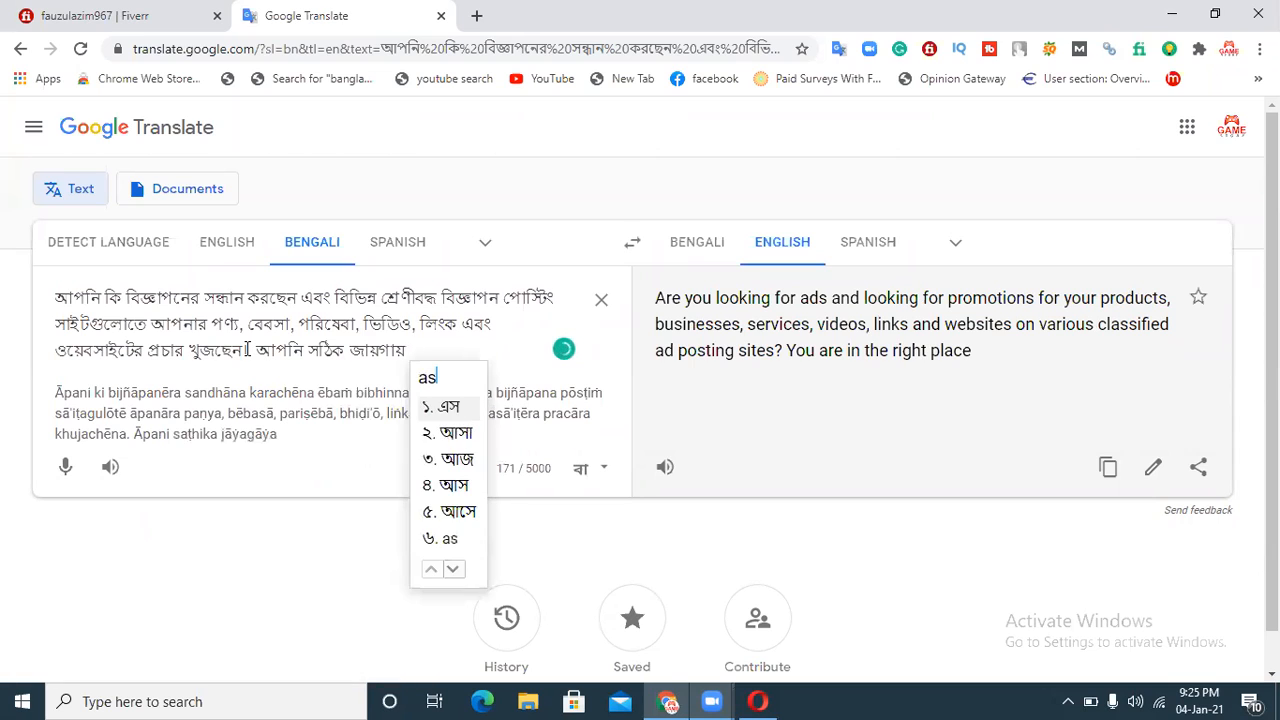
{"action": "type", "text": "chen"}
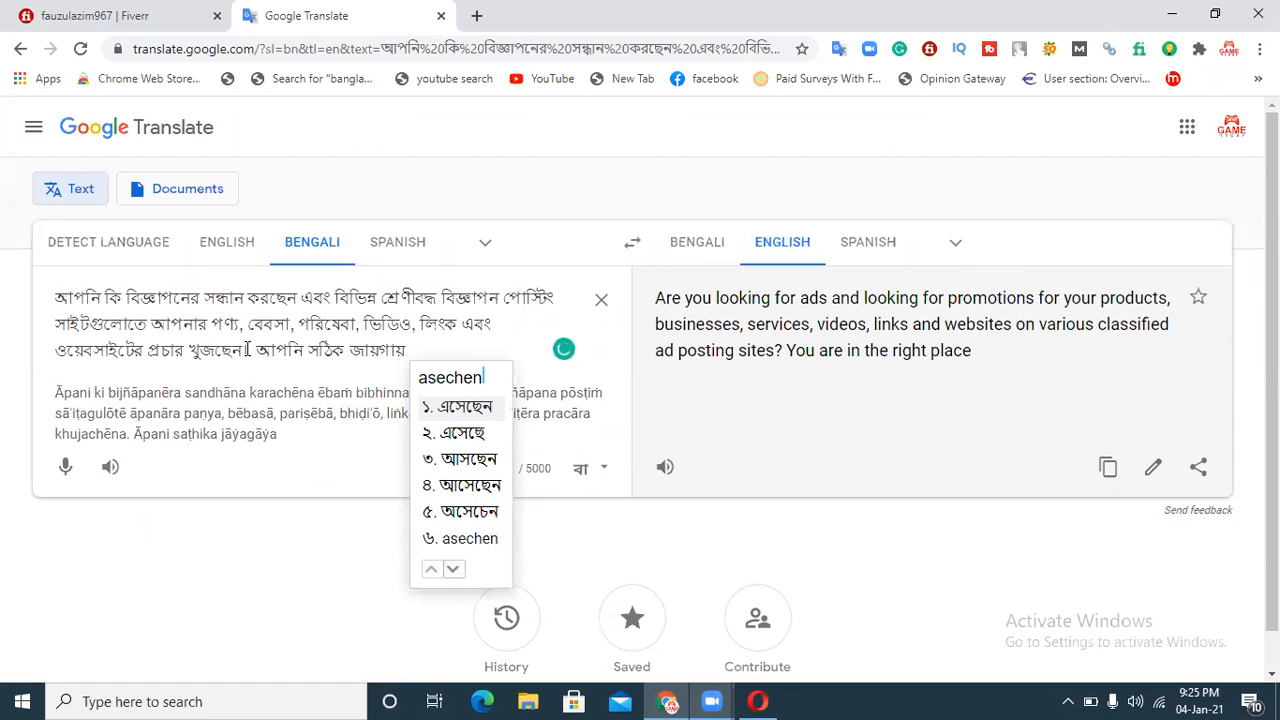
{"action": "key", "text": "Return"}
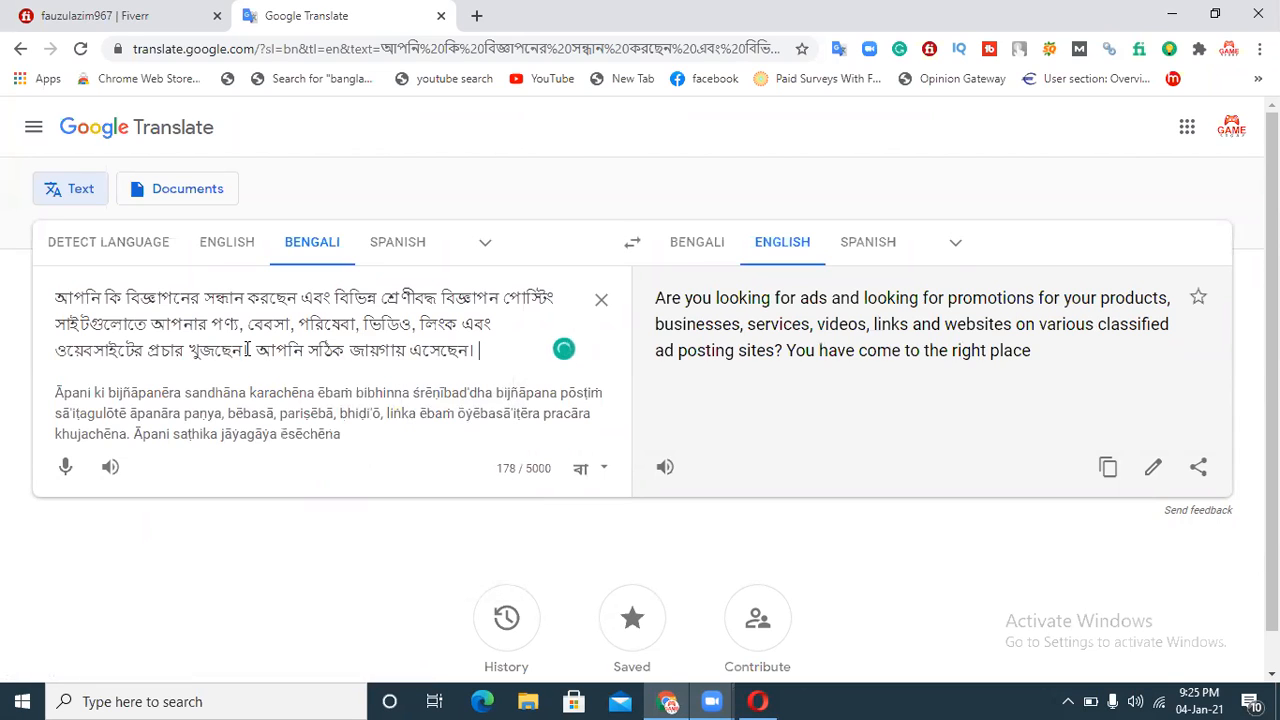
Step: Begin the next sentence with "আমি এটি পুরোপুরি", correcting the transliteration to get that spelling
{"action": "type", "text": "ami ati"}
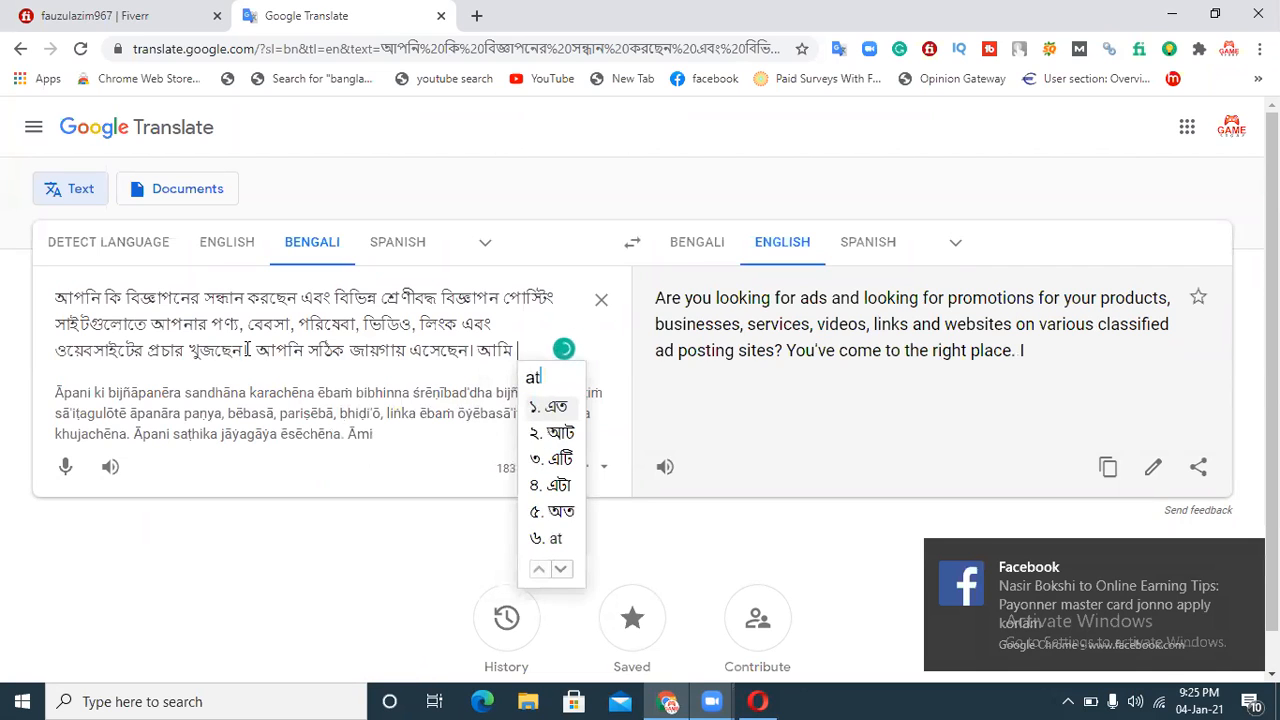
{"action": "type", "text": "3"}
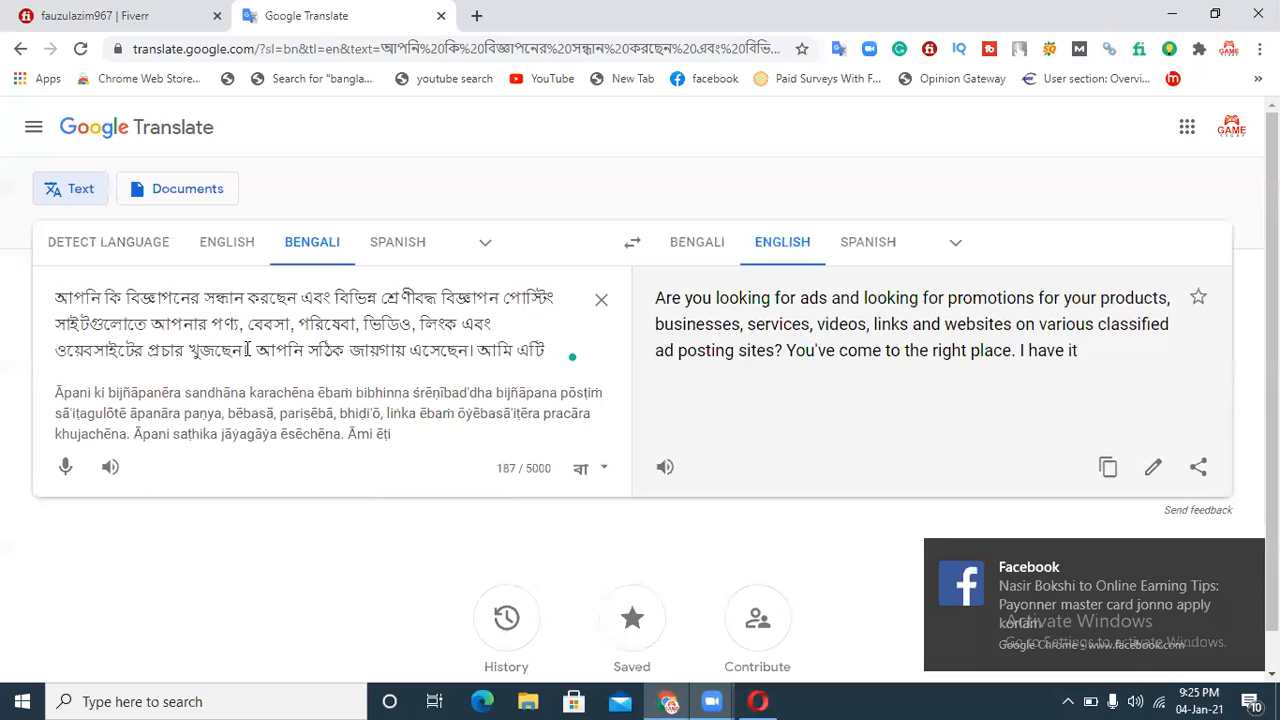
{"action": "type", "text": "pd"}
{"action": "key", "text": "BackSpace"}
{"action": "type", "text": "upori"}
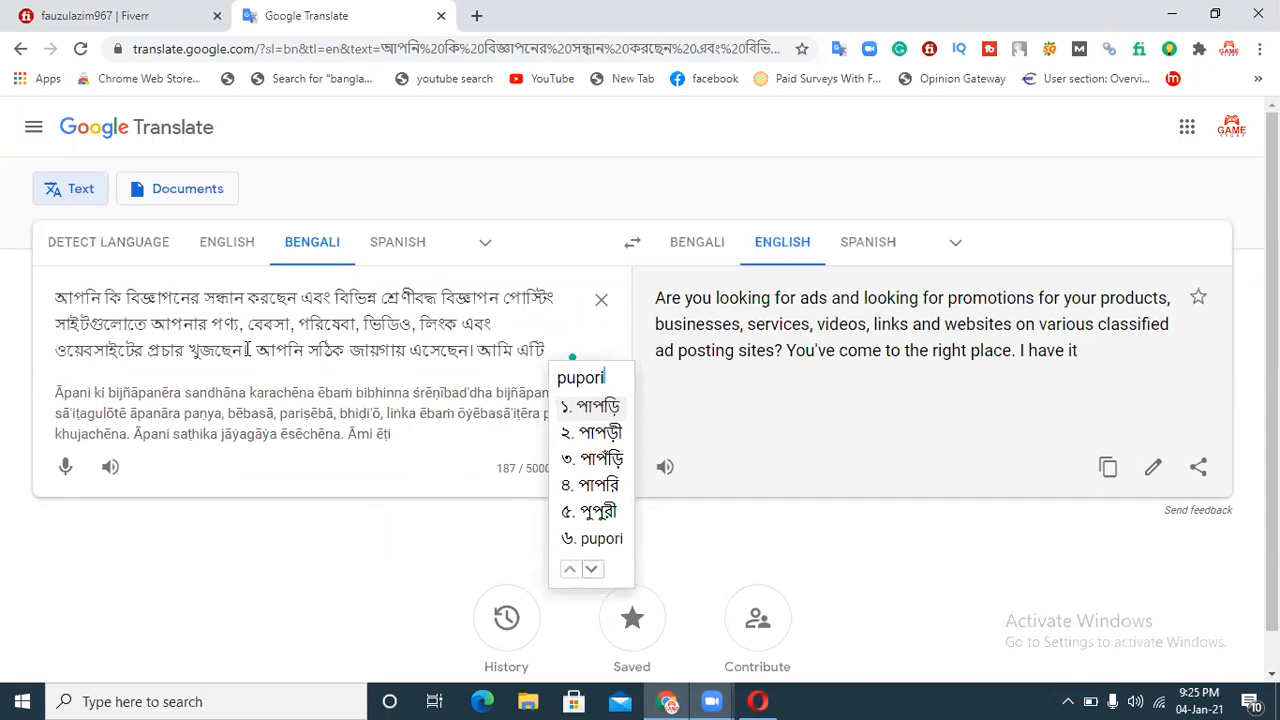
{"action": "key", "text": "BackSpace"}
{"action": "key", "text": "BackSpace"}
{"action": "key", "text": "BackSpace"}
{"action": "key", "text": "BackSpace"}
{"action": "type", "text": "ro"}
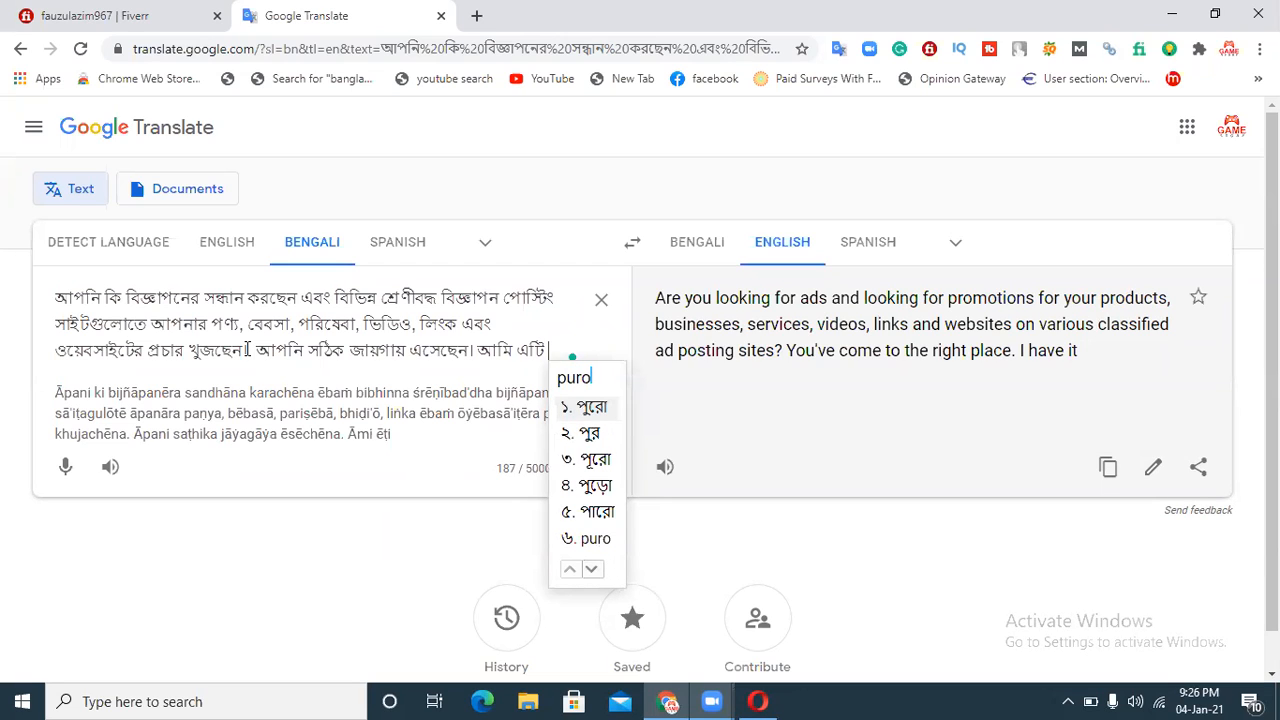
{"action": "type", "text": "pori"}
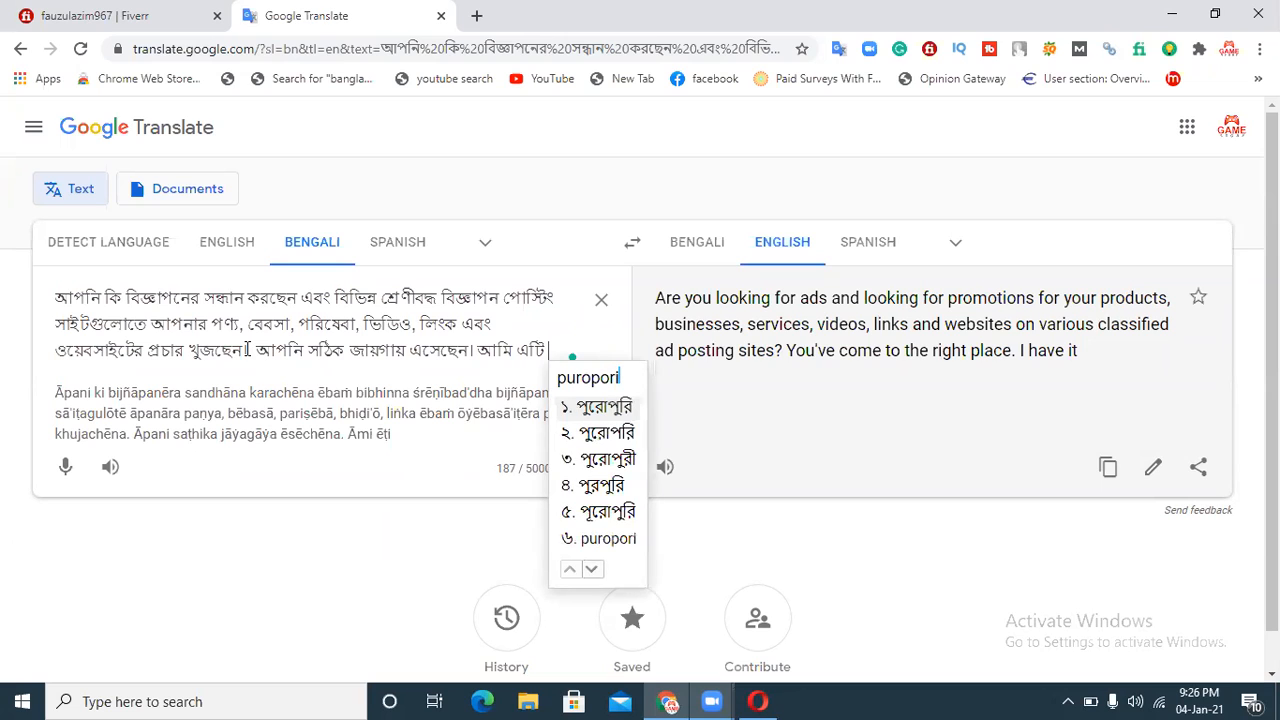
{"action": "key", "text": "space"}
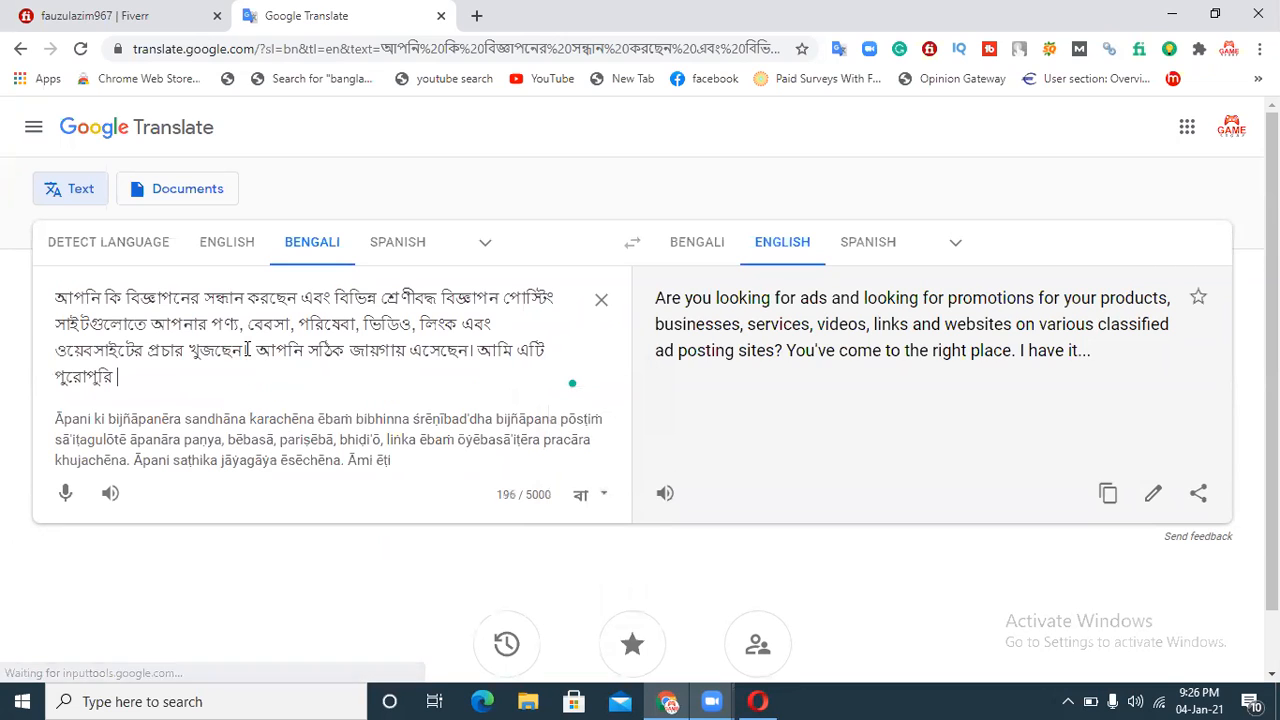
Step: Complete the sentence with "করতে পারবো।" at the end of the source text
{"action": "type", "text": "korte"}
{"action": "key", "text": "space"}
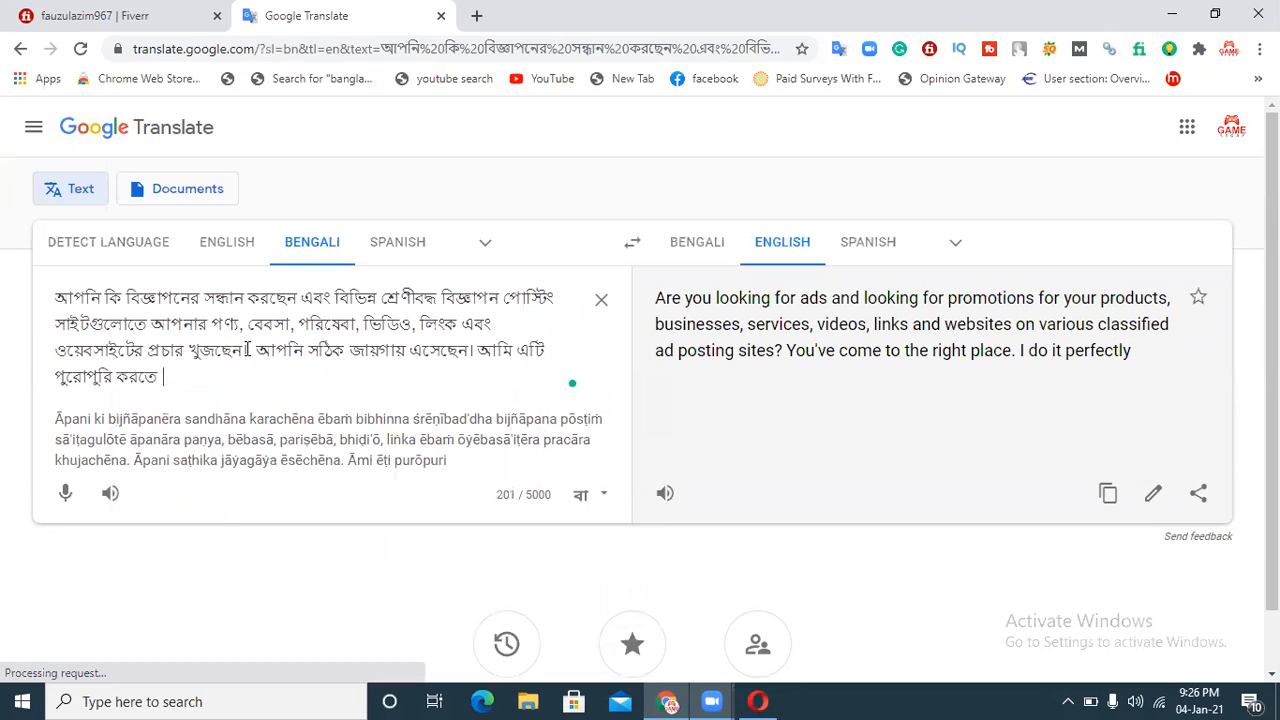
{"action": "type", "text": "parbo."}
{"action": "key", "text": "space"}
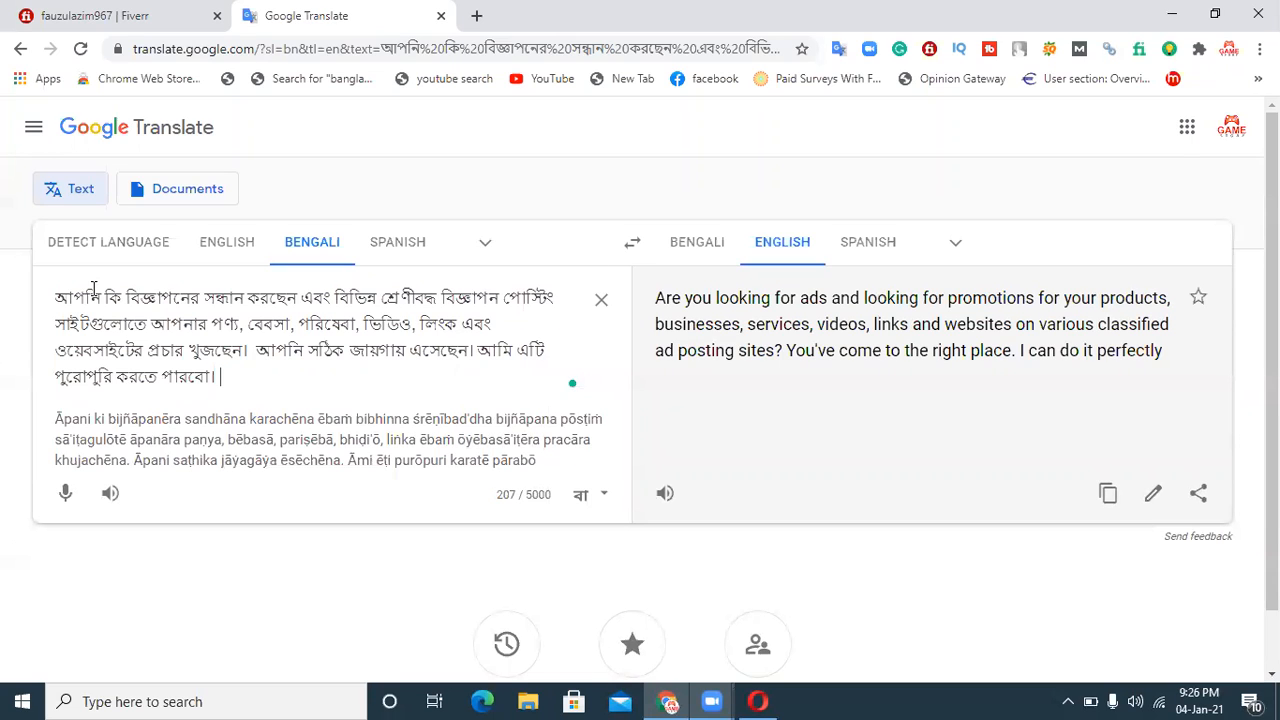
Step: Copy the English translation and paste it into the gig description below the welcome line, adding a line break after it
{"action": "left_click", "coordinate": [1110, 494]}
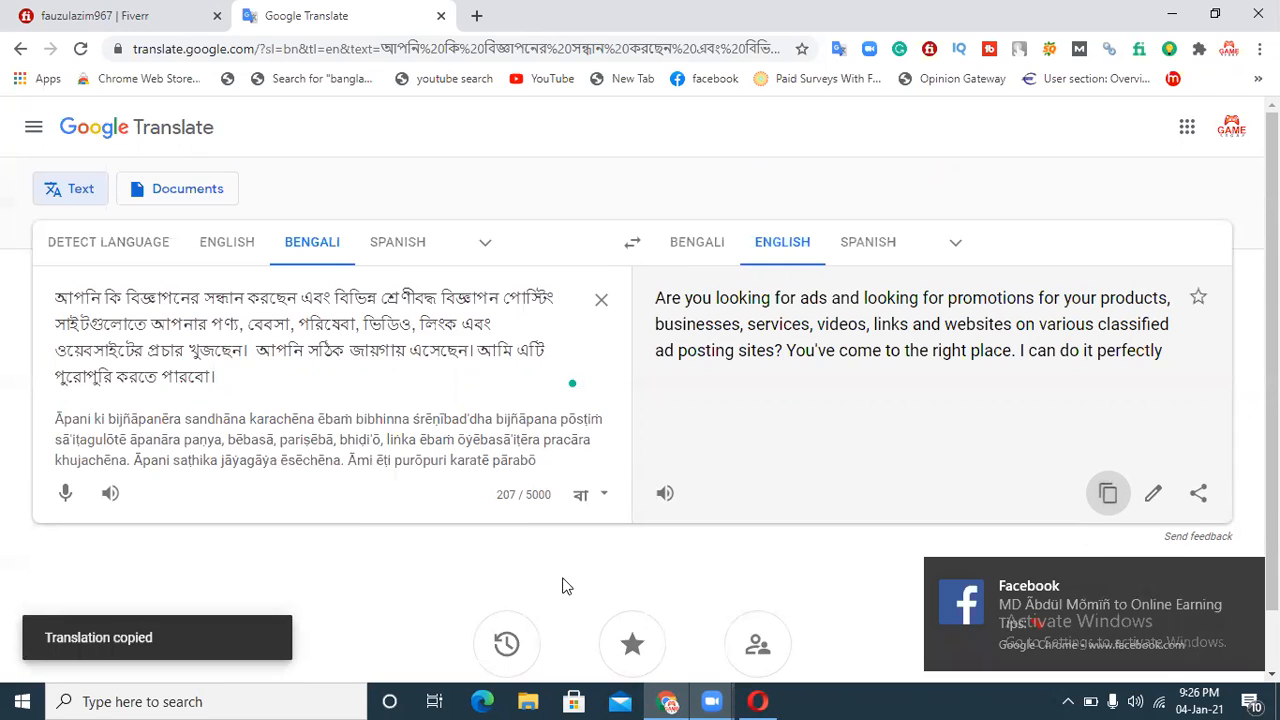
{"action": "left_click", "coordinate": [760, 700]}
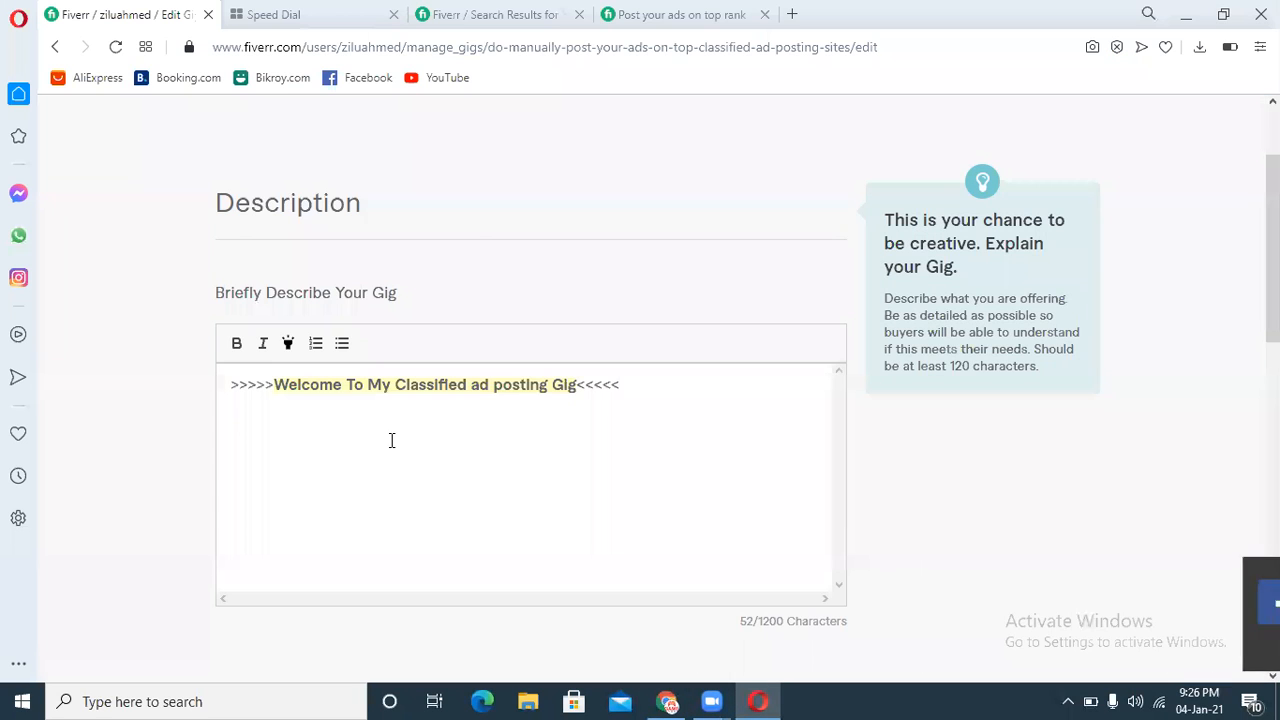
{"action": "key", "text": "ctrl+v"}
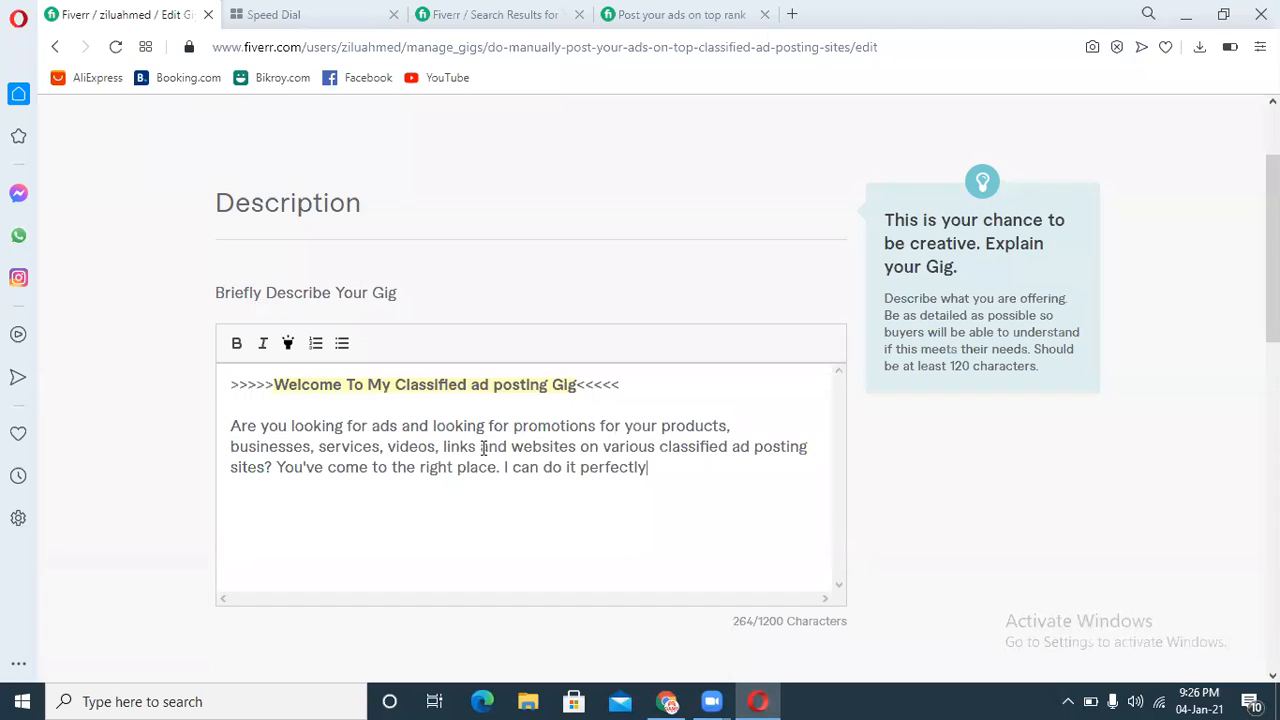
{"action": "key", "text": "Return"}
Step: Clear the translator's source text and start a new Bengali sentence "আমি একটি পেশাদার"
{"action": "left_click", "coordinate": [667, 701]}
{"action": "left_click", "coordinate": [601, 299]}
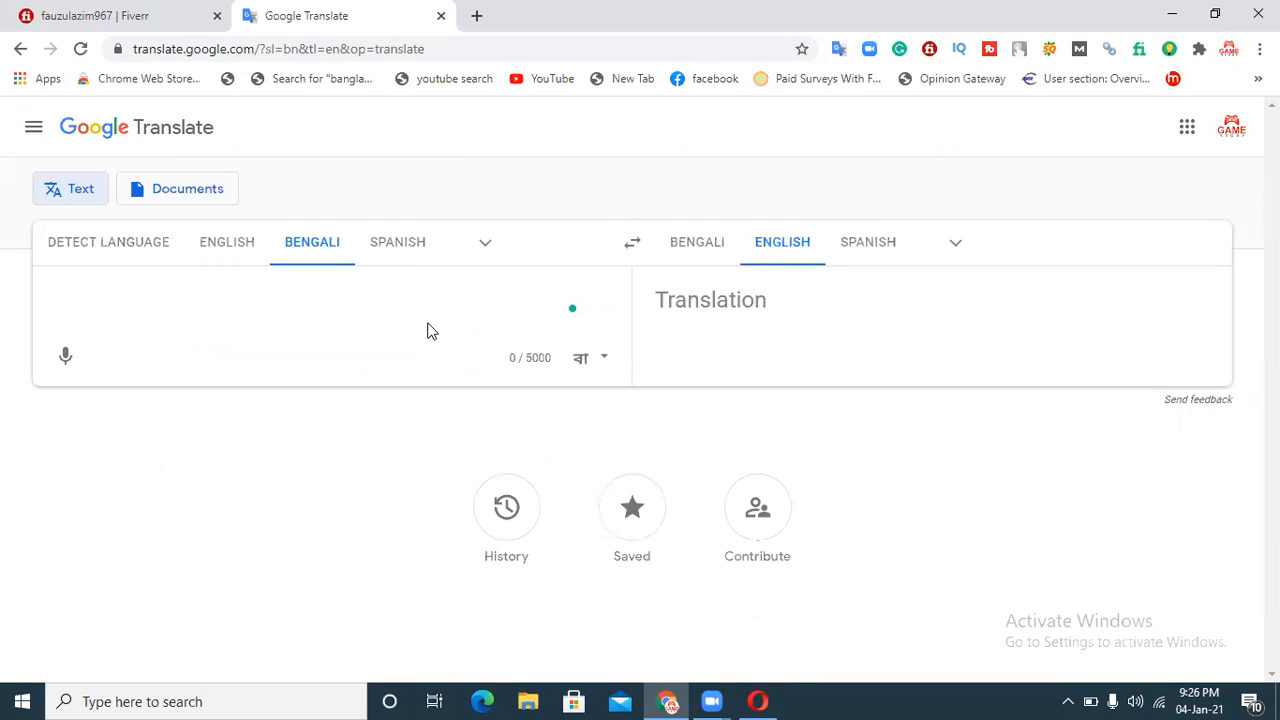
{"action": "type", "text": "ami akt"}
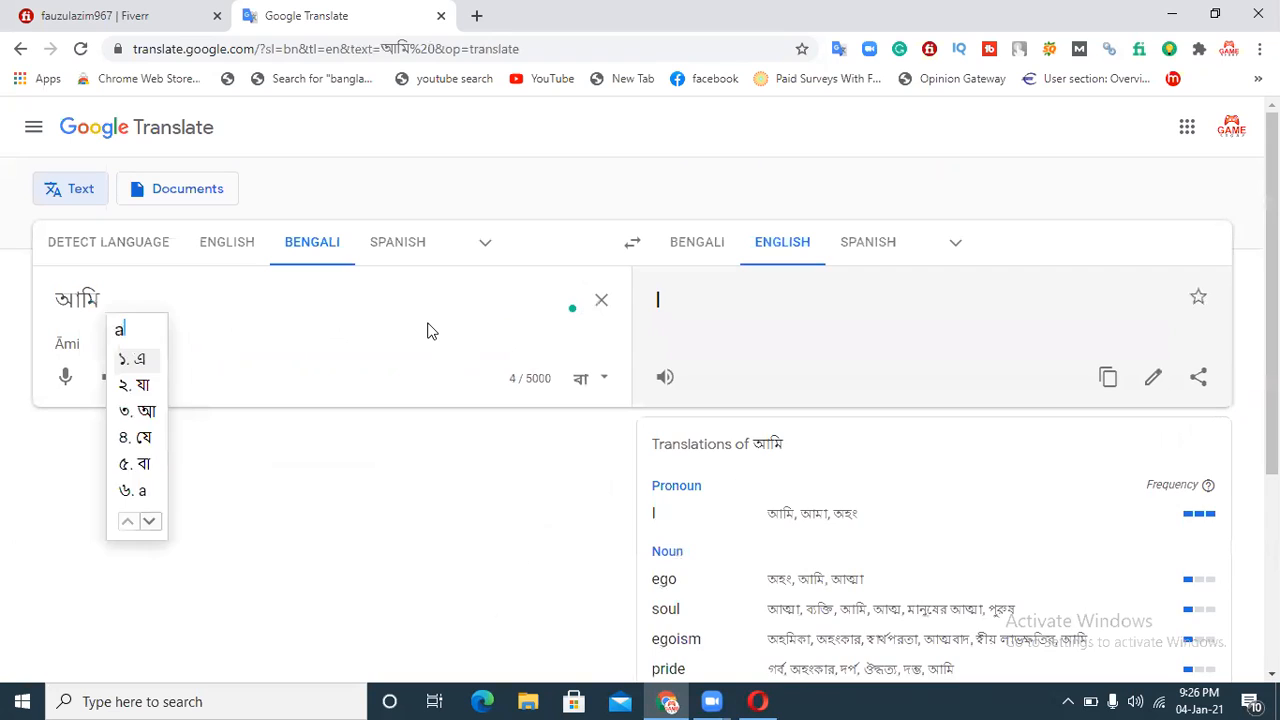
{"action": "type", "text": "i pe"}
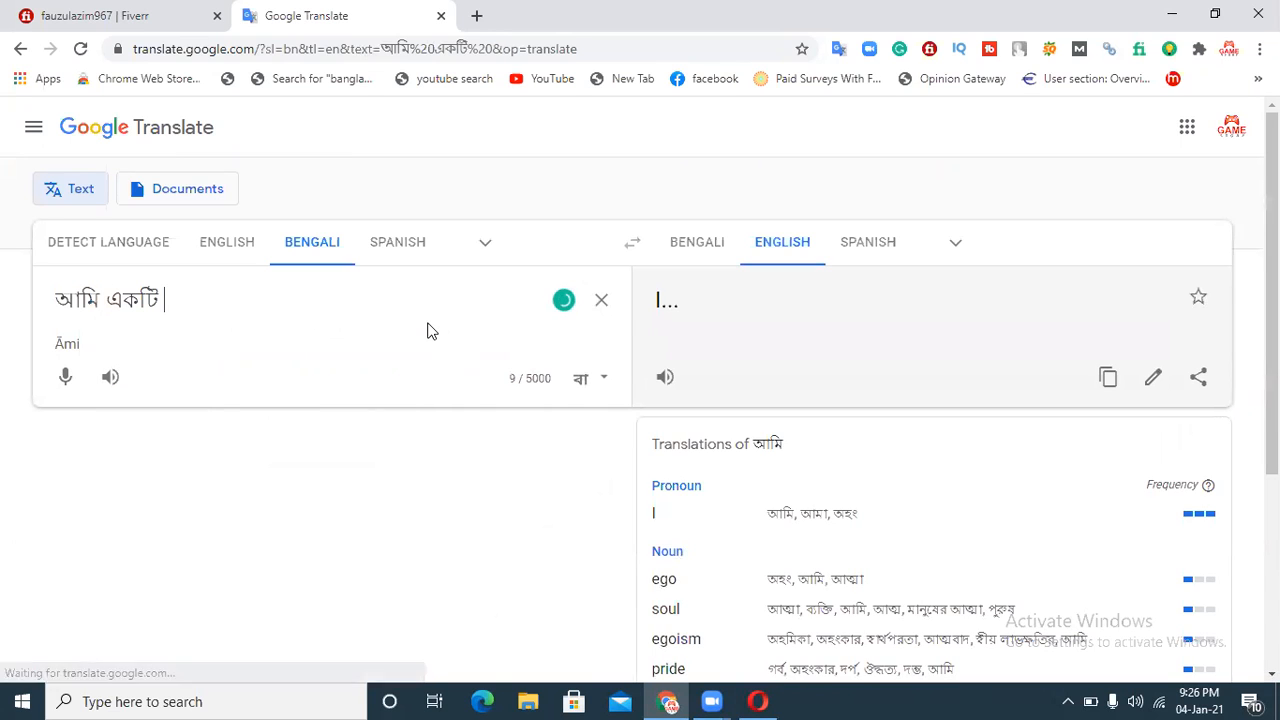
{"action": "type", "text": "sadar"}
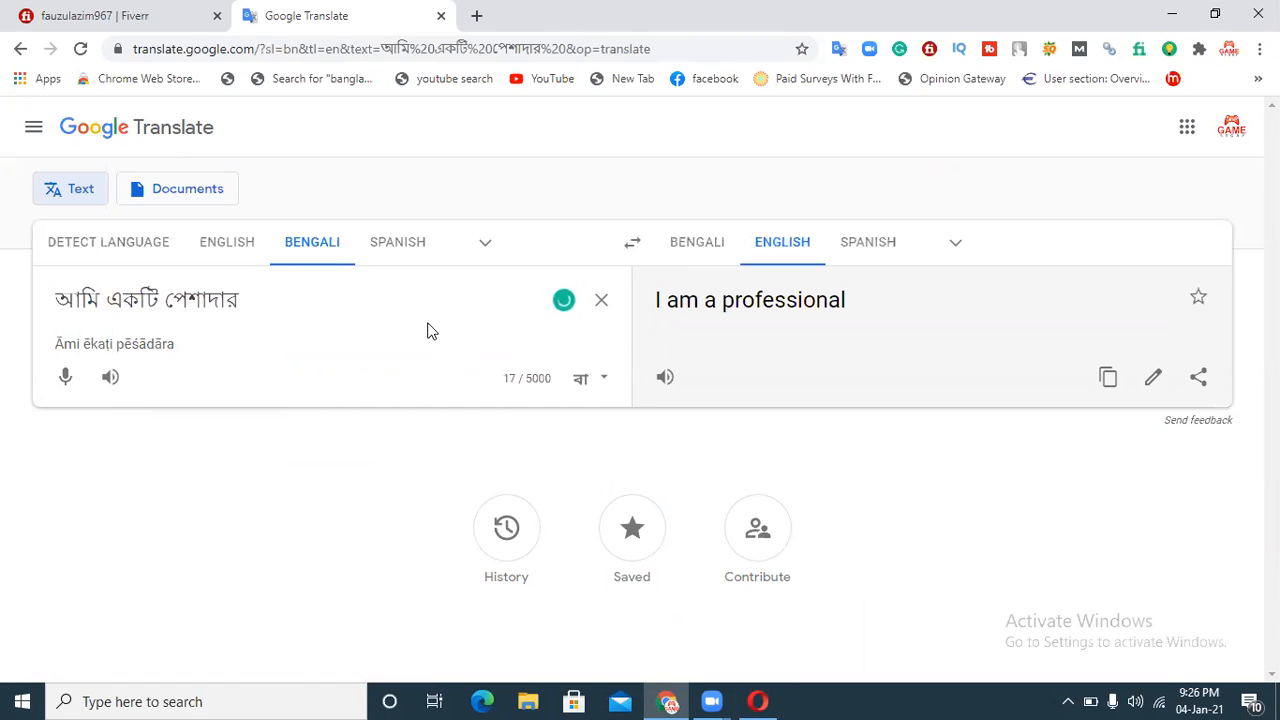
{"action": "type", "text": " biggapo"}
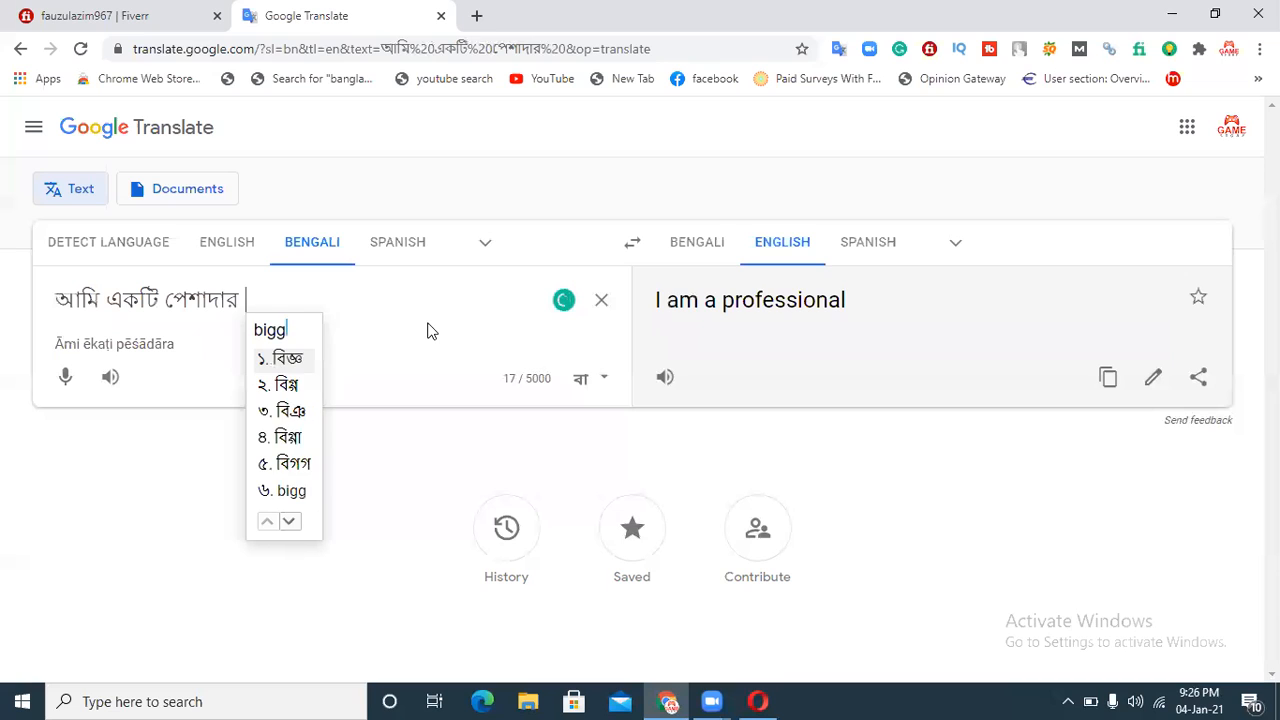
{"action": "type", "text": "ner"}
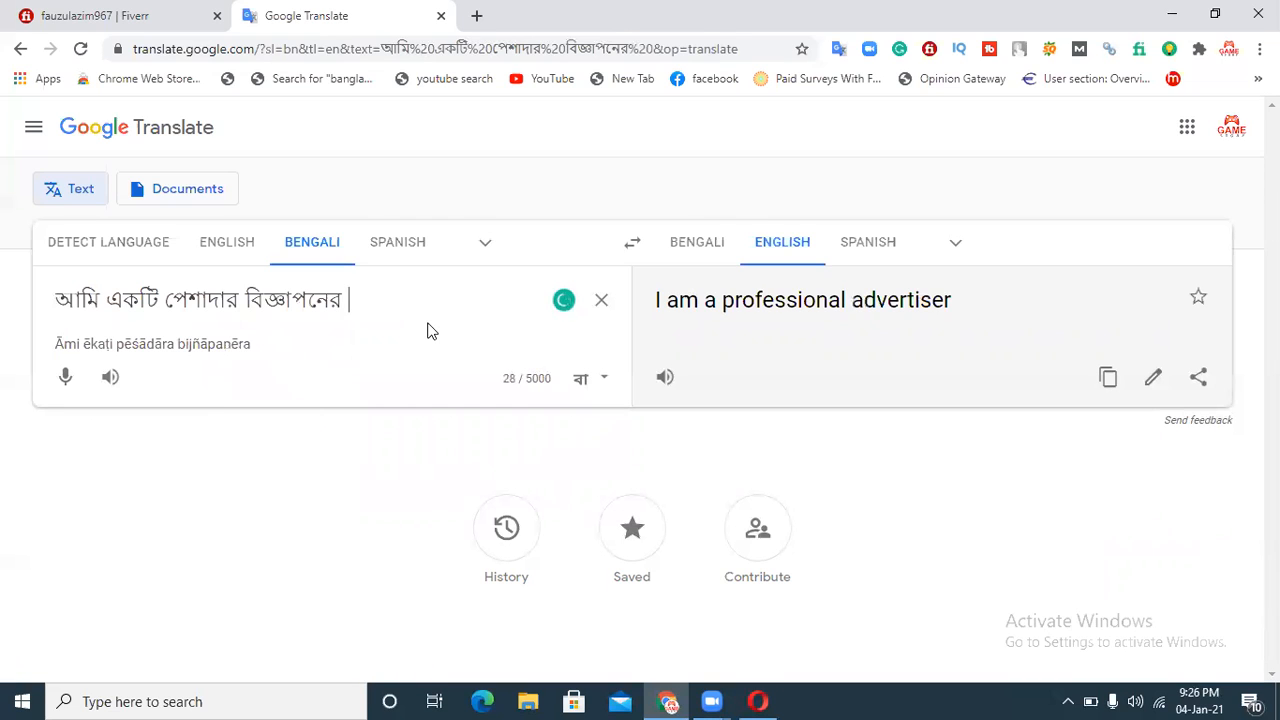
{"action": "type", "text": " poster"}
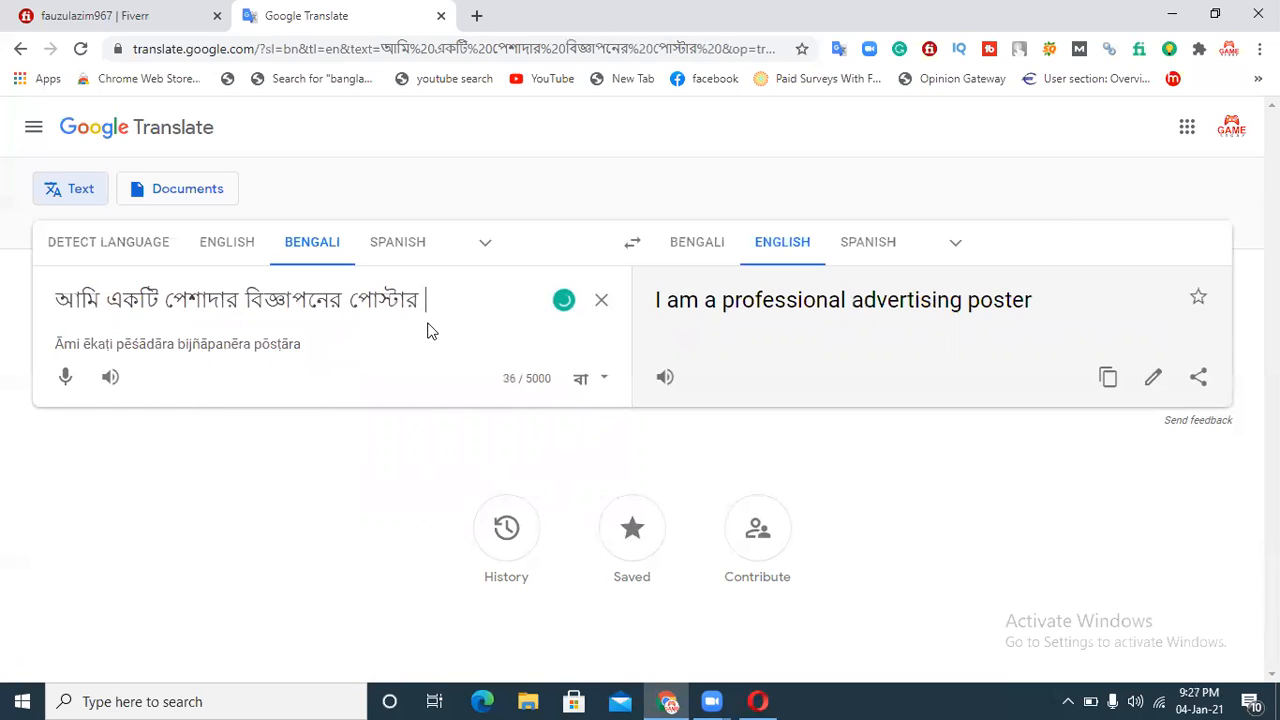
{"action": "type", "text": " jar"}
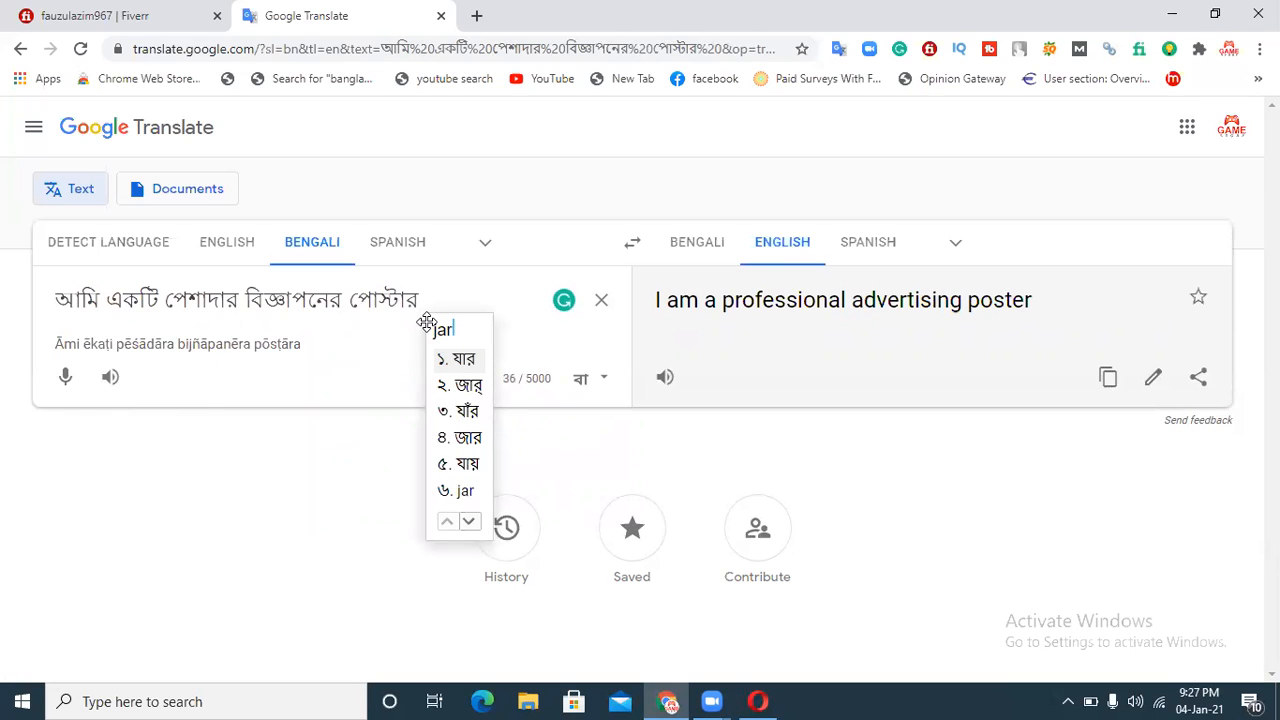
{"action": "type", "text": " ৫+"}
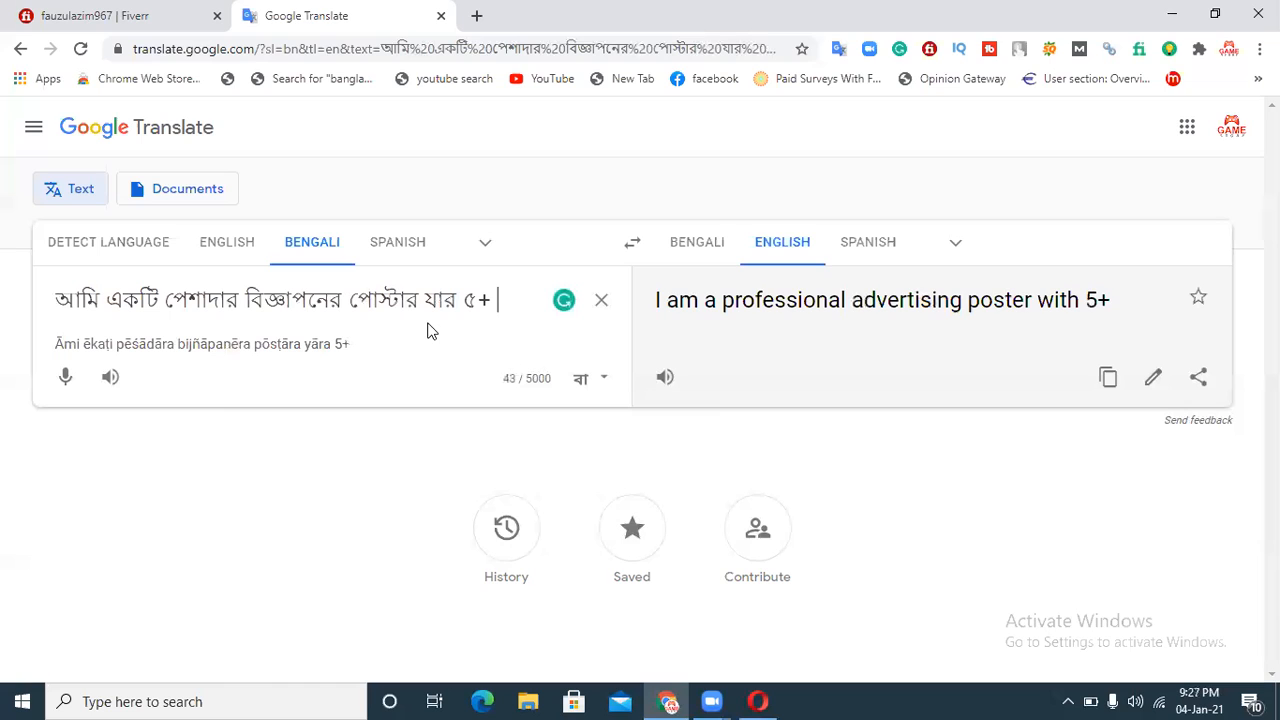
Step: Add "৫+ বছরের অভিজ্ঞতা রয়েছে" to the source sentence
{"action": "type", "text": "bochorer"}
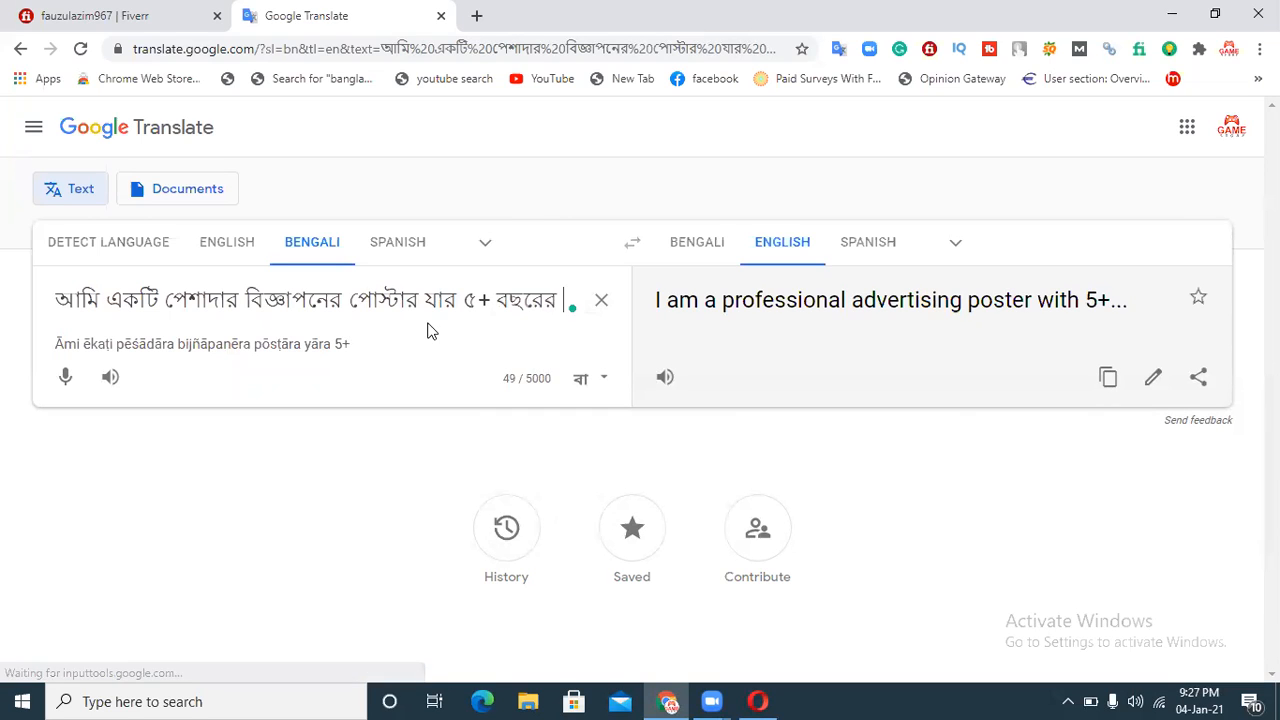
{"action": "type", "text": " obiggota"}
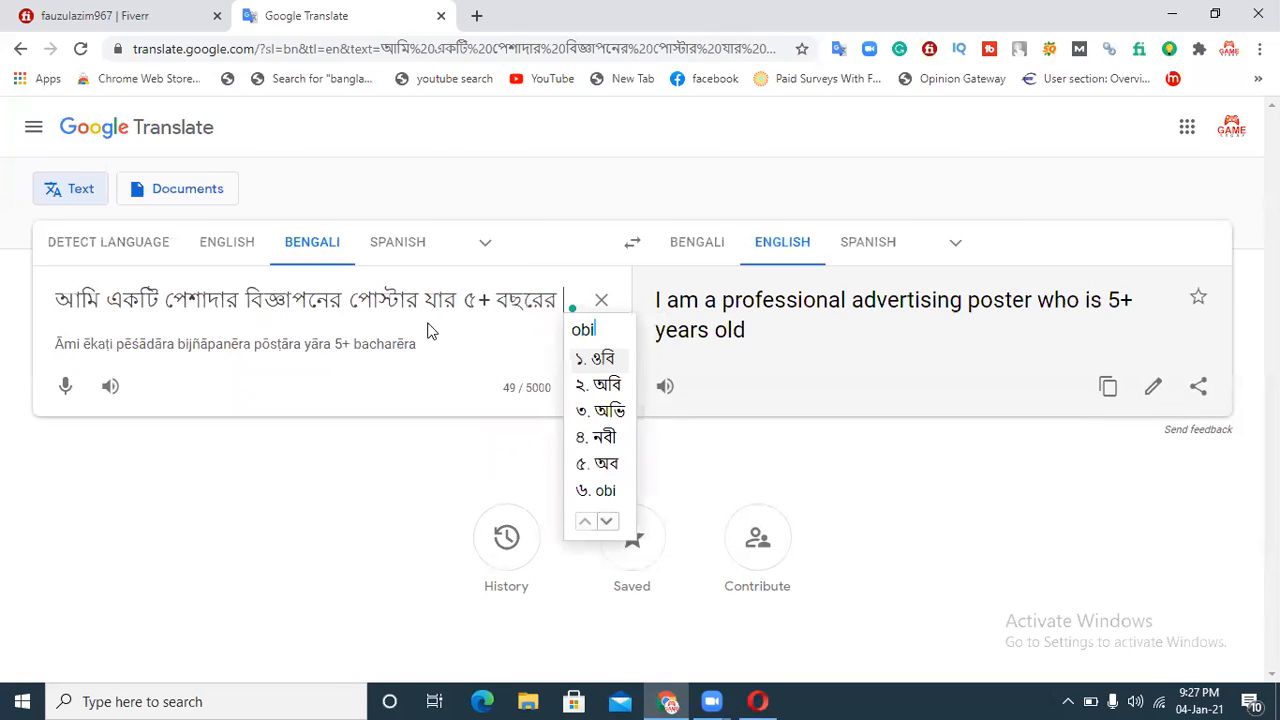
{"action": "type", "text": " royec"}
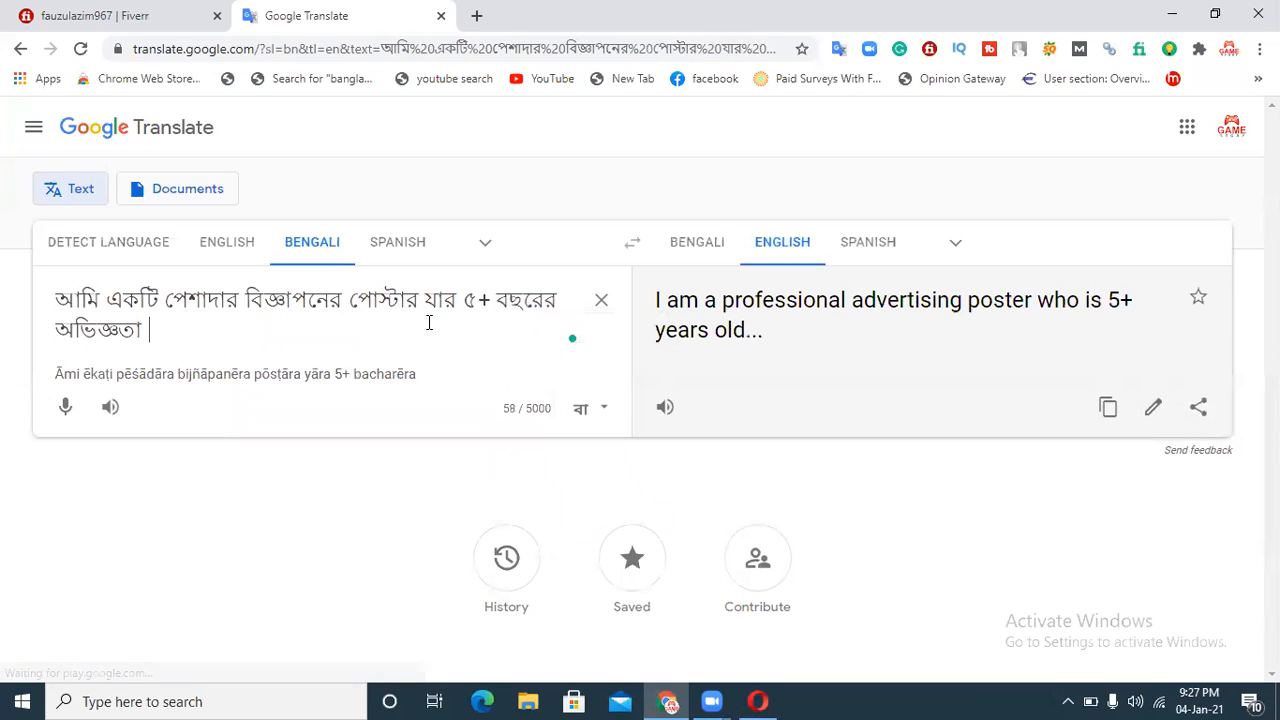
{"action": "type", "text": "he"}
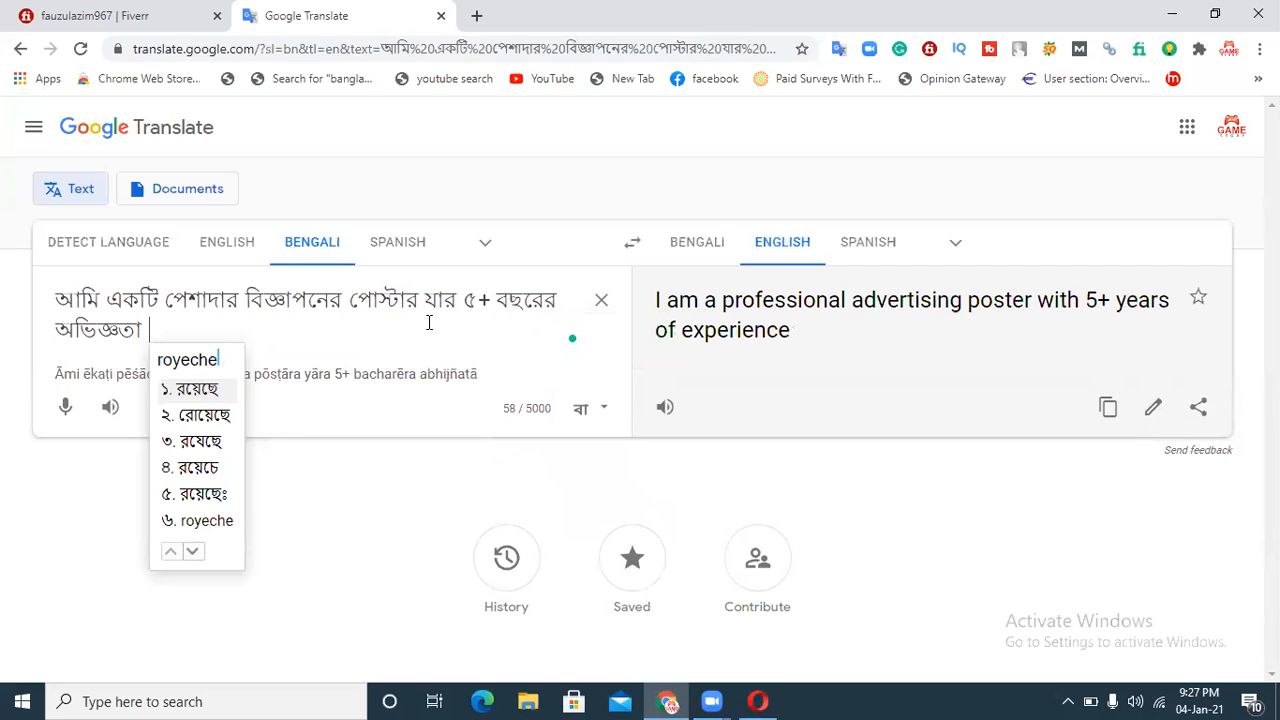
{"action": "key", "text": "Return"}
Step: Continue the Bengali source sentence with "রয়েছে, এবং আমি সফলভাবে পোস্ট করতে পারি"
{"action": "type", "text": ", ebong"}
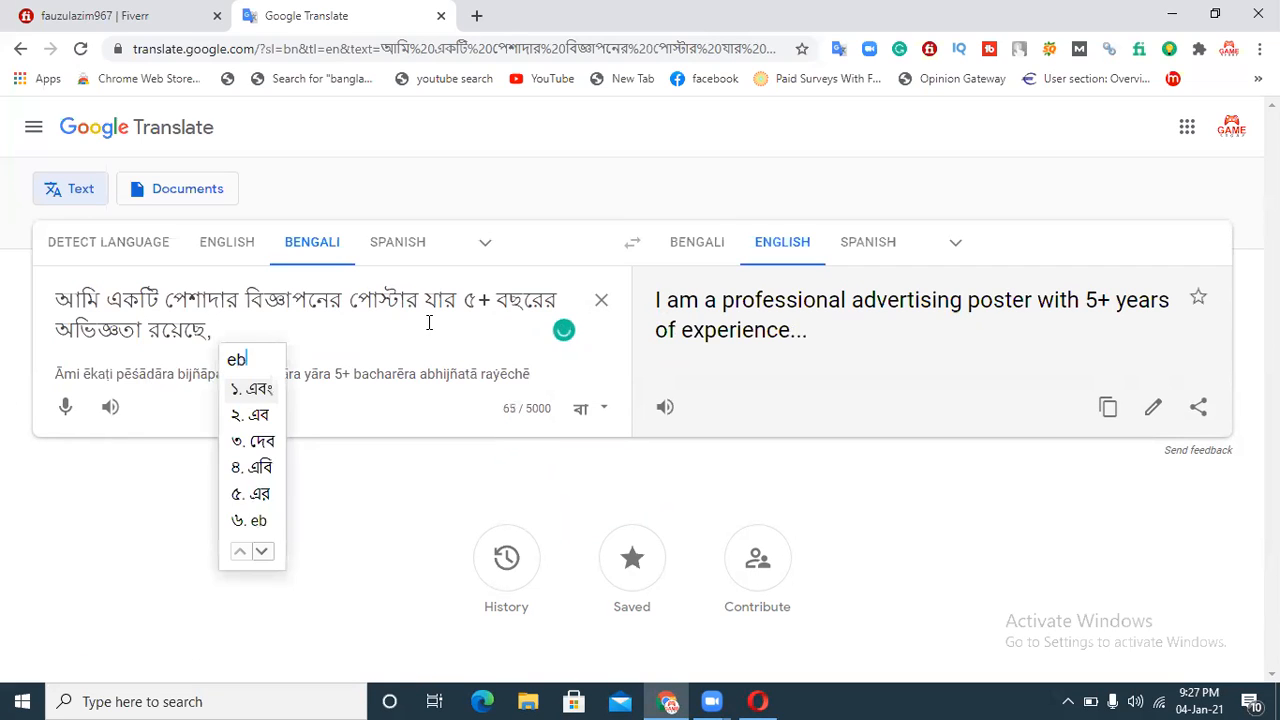
{"action": "type", "text": " ami "}
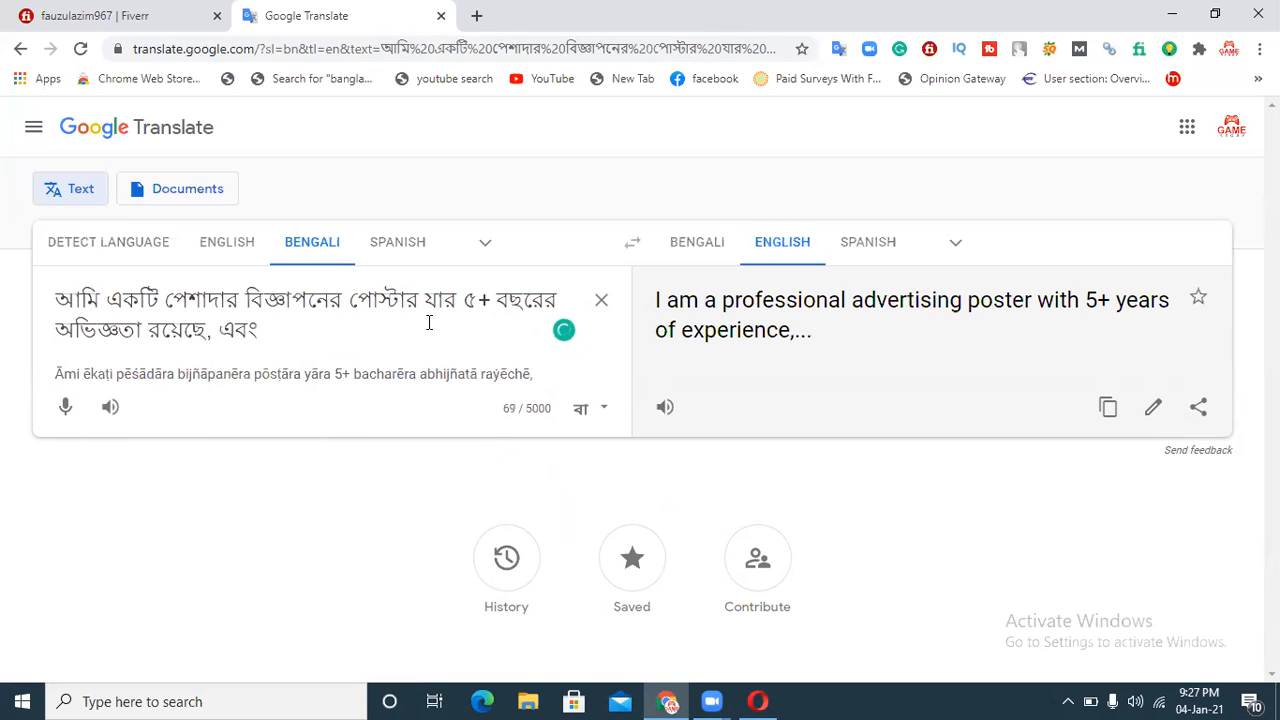
{"action": "type", "text": "sofo"}
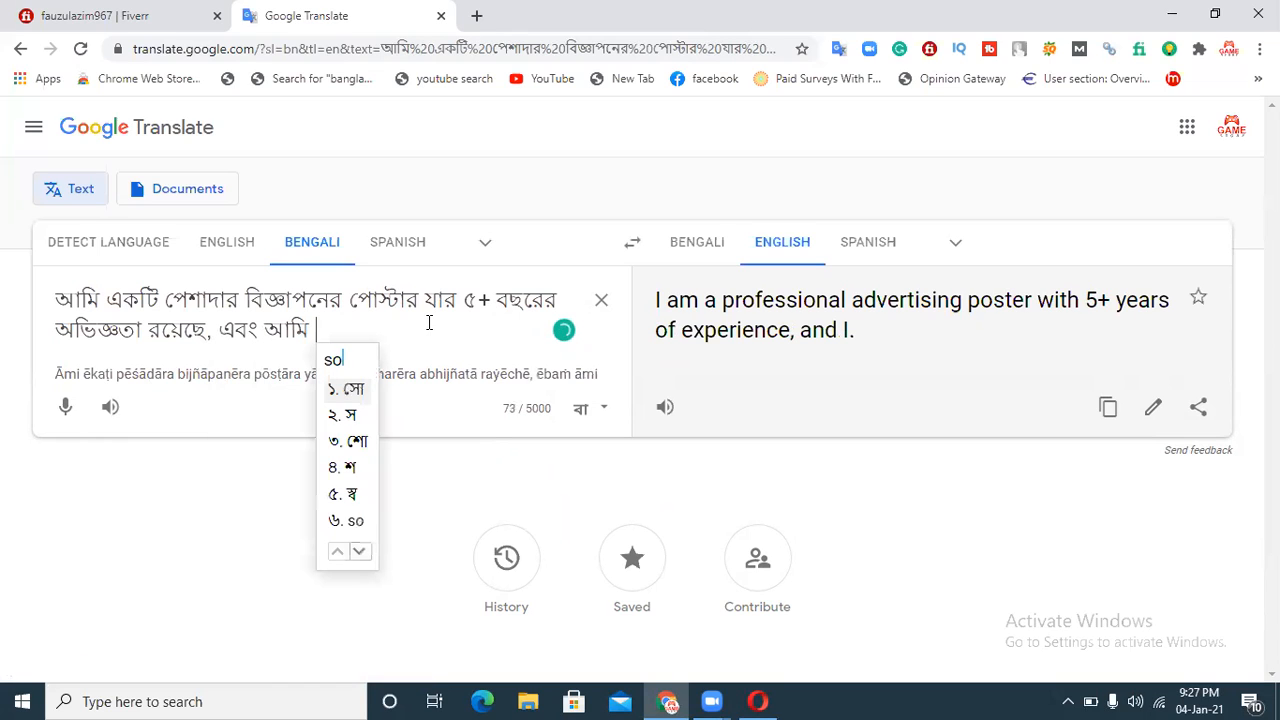
{"action": "type", "text": "lvabe"}
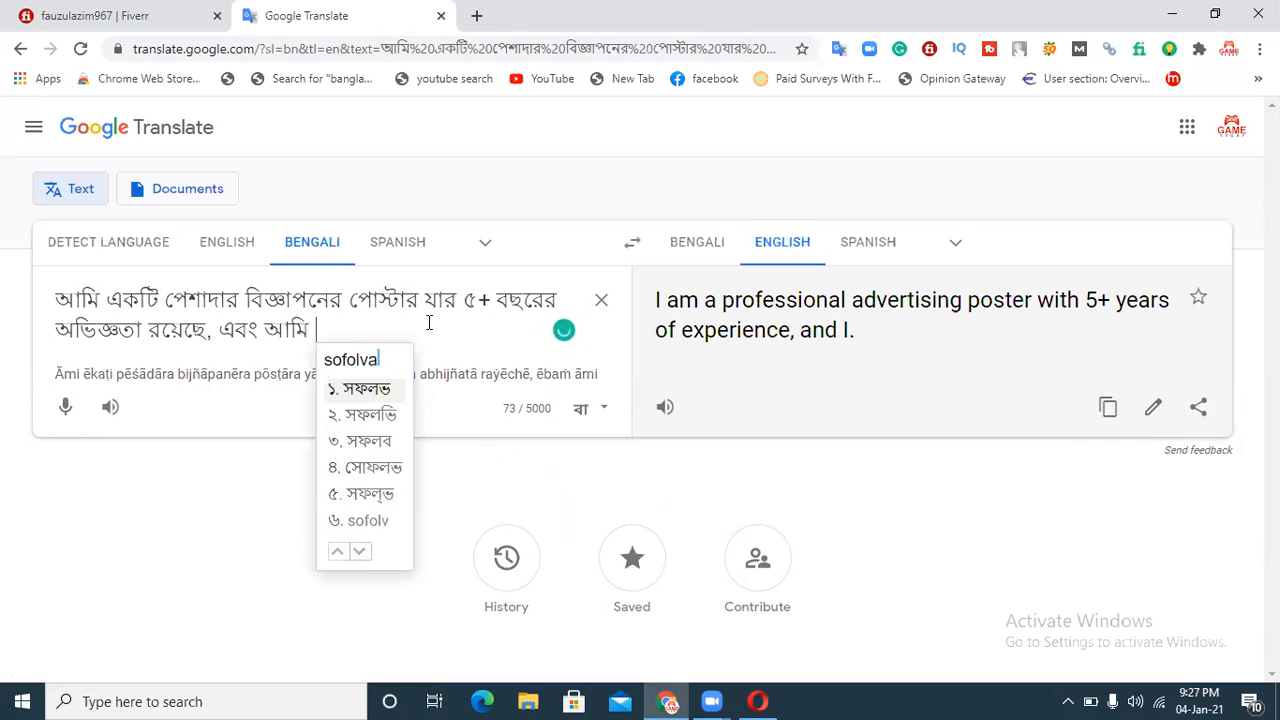
{"action": "type", "text": " p"}
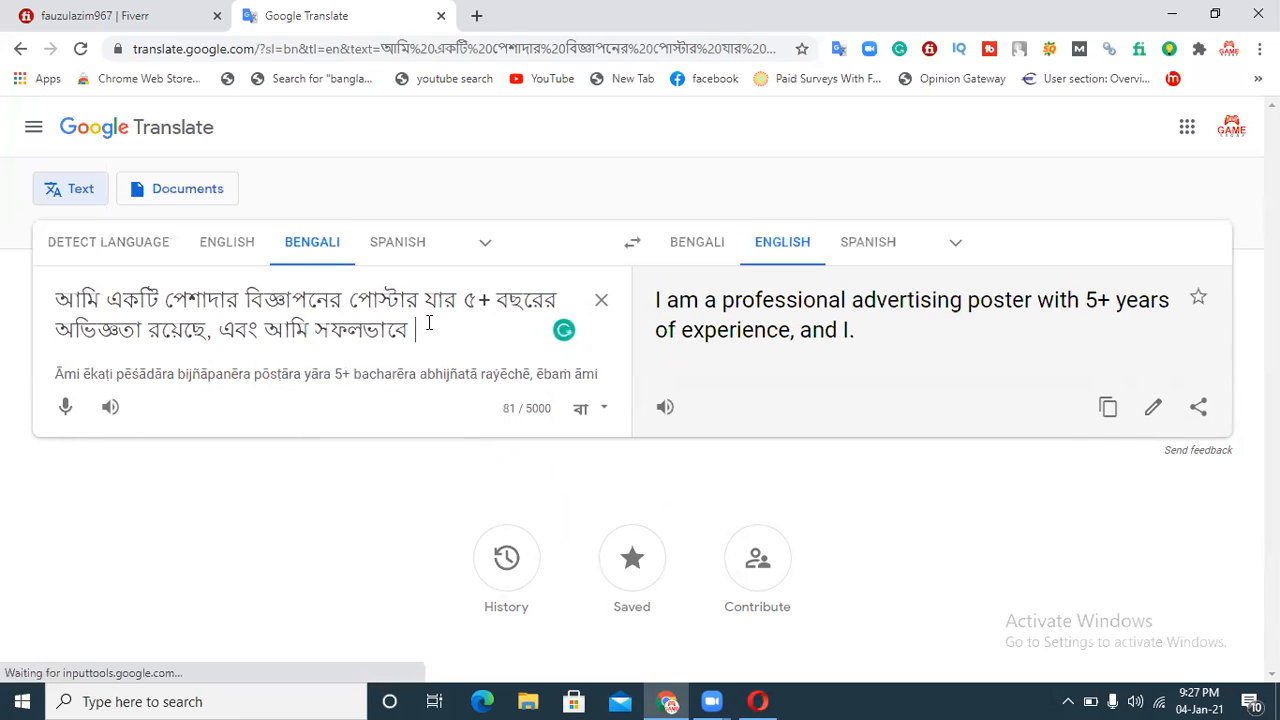
{"action": "type", "text": "ost"}
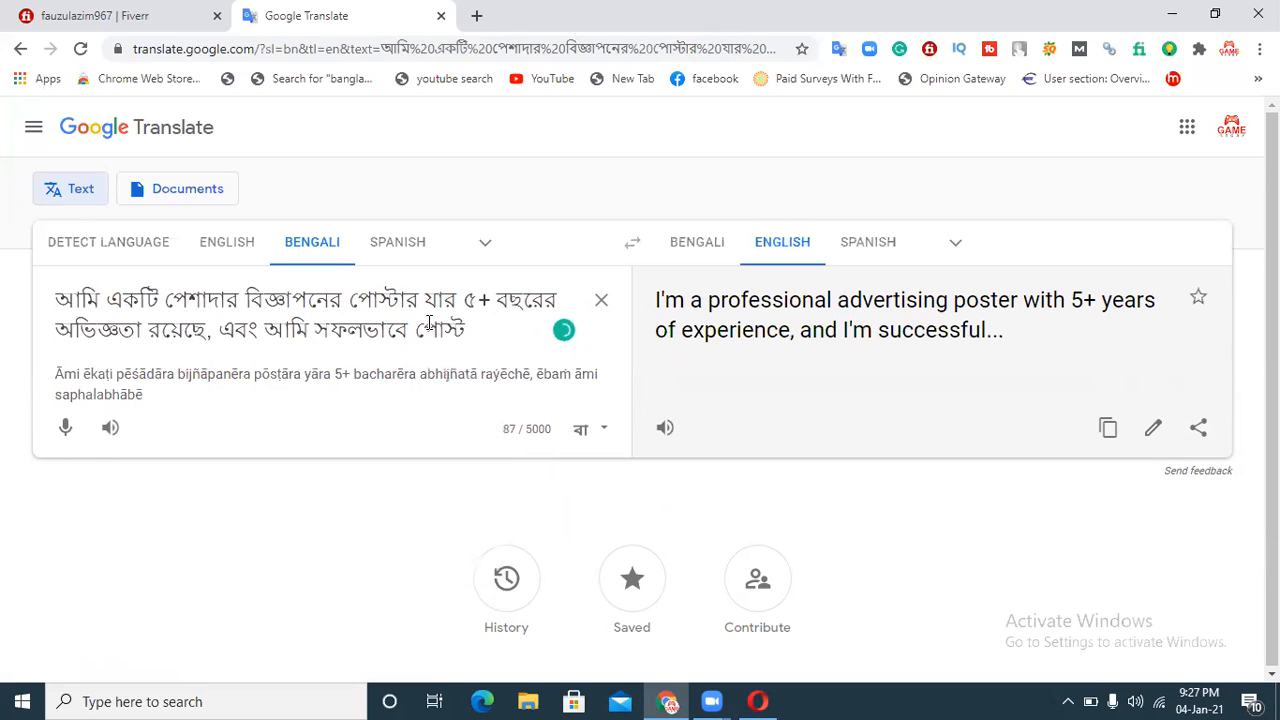
{"action": "type", "text": " korte par"}
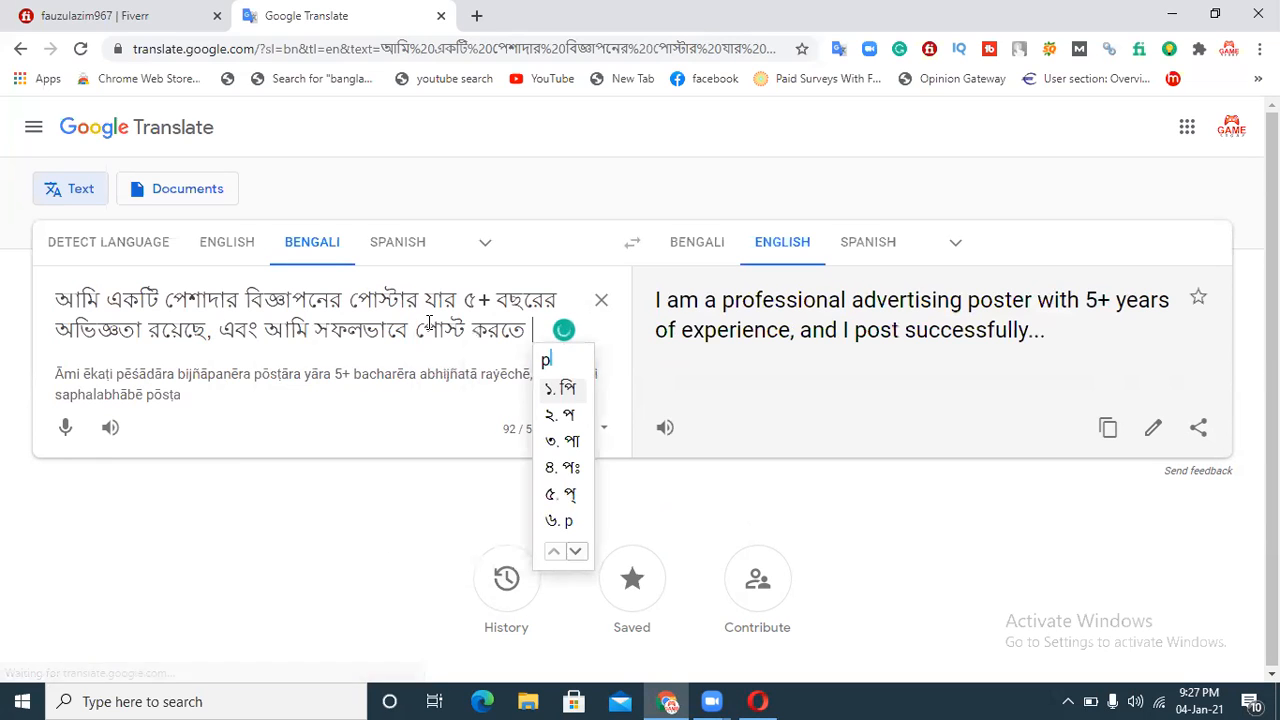
{"action": "type", "text": "i"}
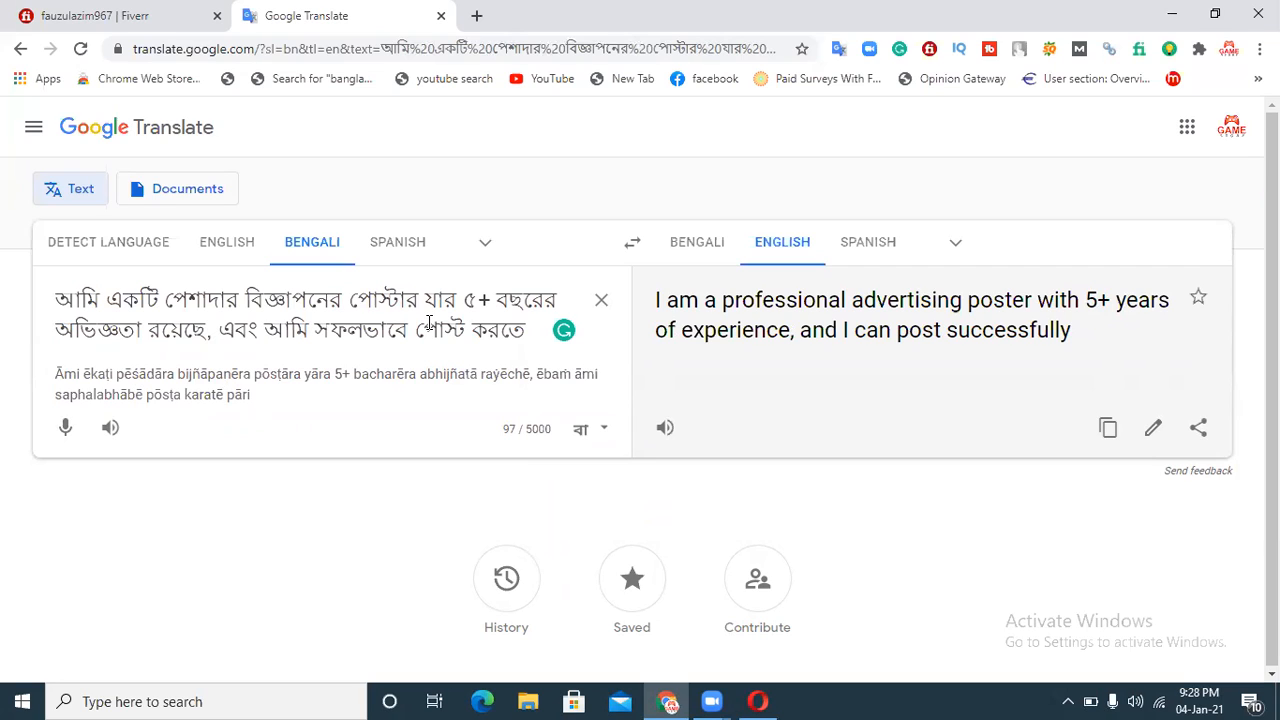
Step: End the sentence with "।", try starting another with "আমি বিভিন্ন", then delete those words again
{"action": "type", "text": "। আমি "}
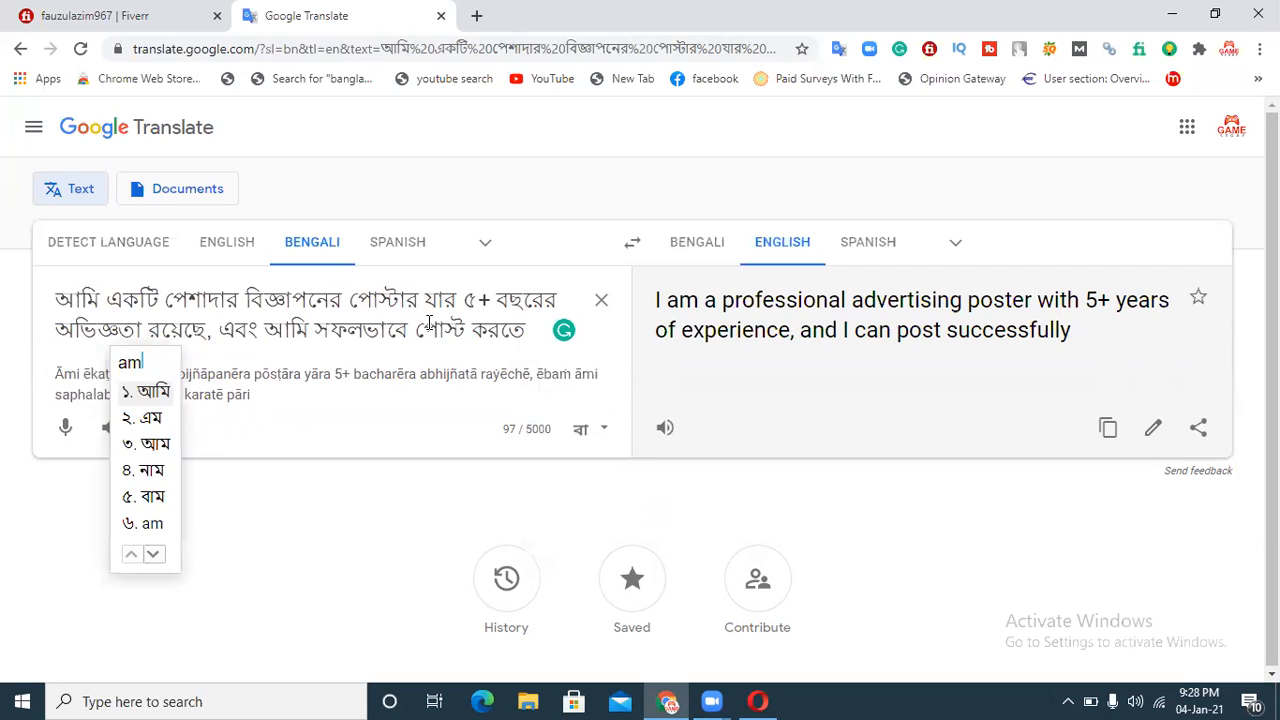
{"action": "type", "text": "vi"}
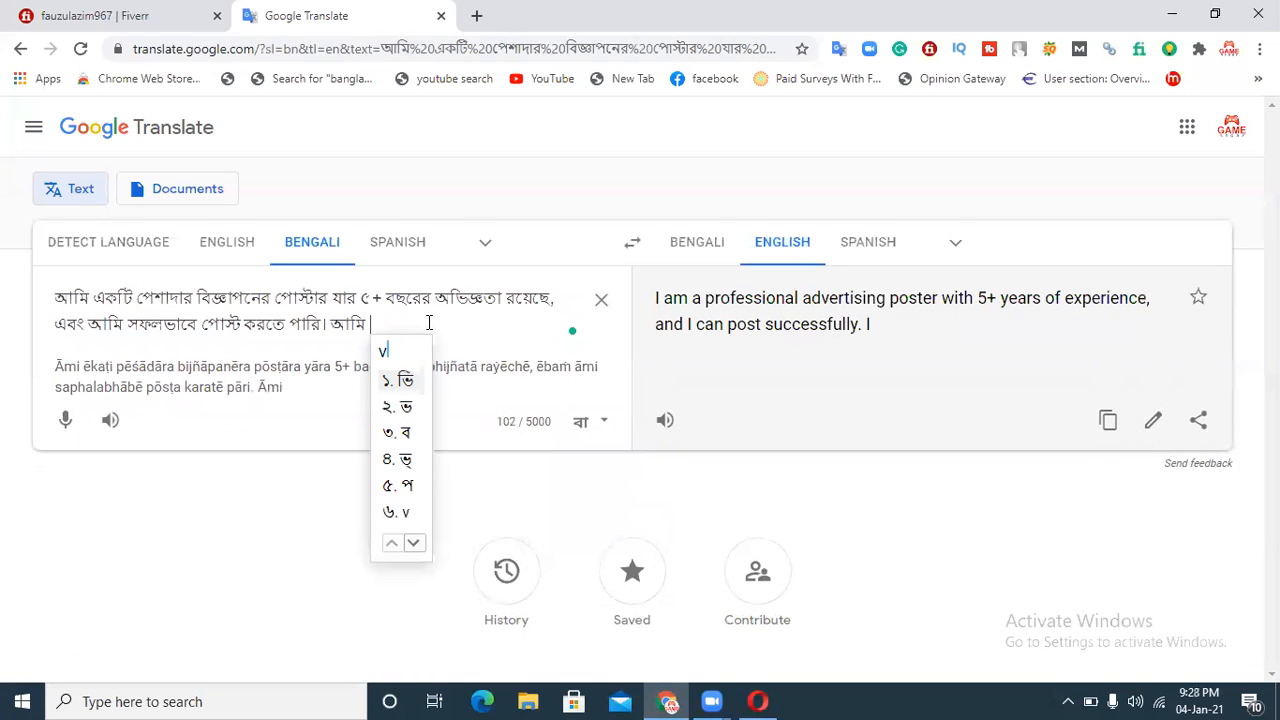
{"action": "type", "text": "binn"}
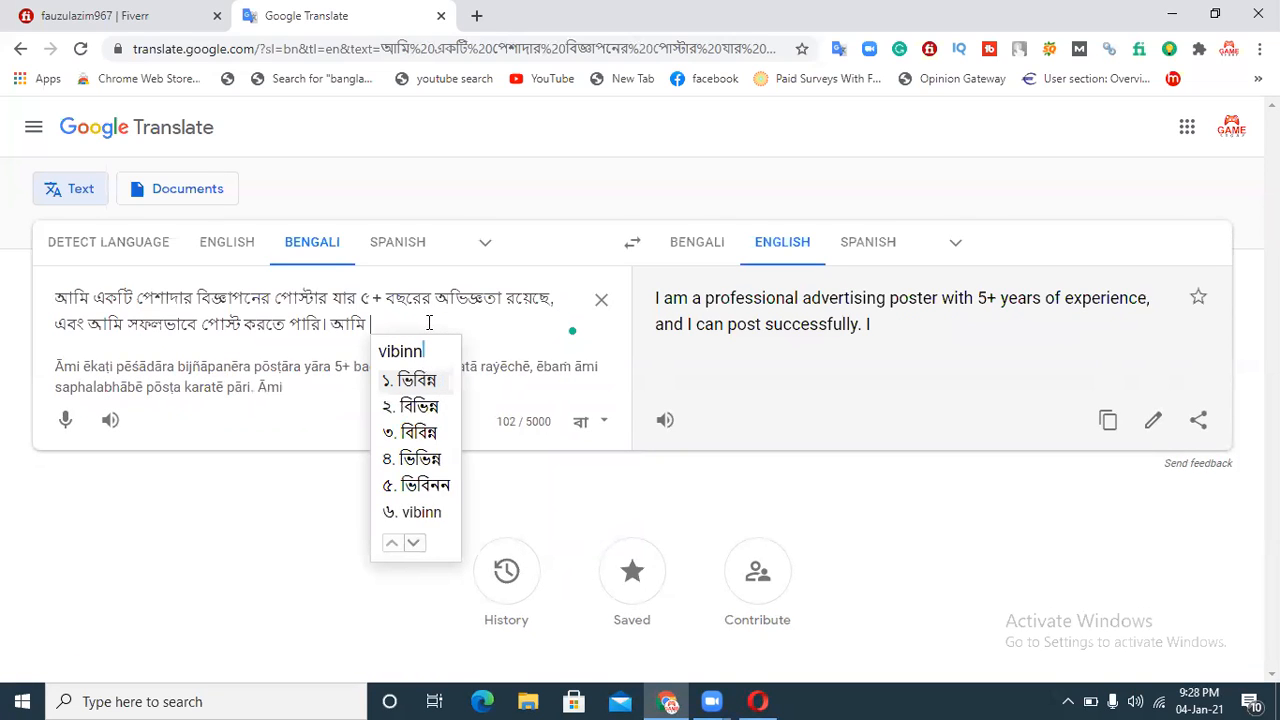
{"action": "key", "text": "BackSpace"}
{"action": "key", "text": "BackSpace"}
{"action": "key", "text": "BackSpace"}
{"action": "key", "text": "BackSpace"}
{"action": "key", "text": "BackSpace"}
{"action": "key", "text": "BackSpace"}
{"action": "key", "text": "BackSpace"}
{"action": "key", "text": "BackSpace"}
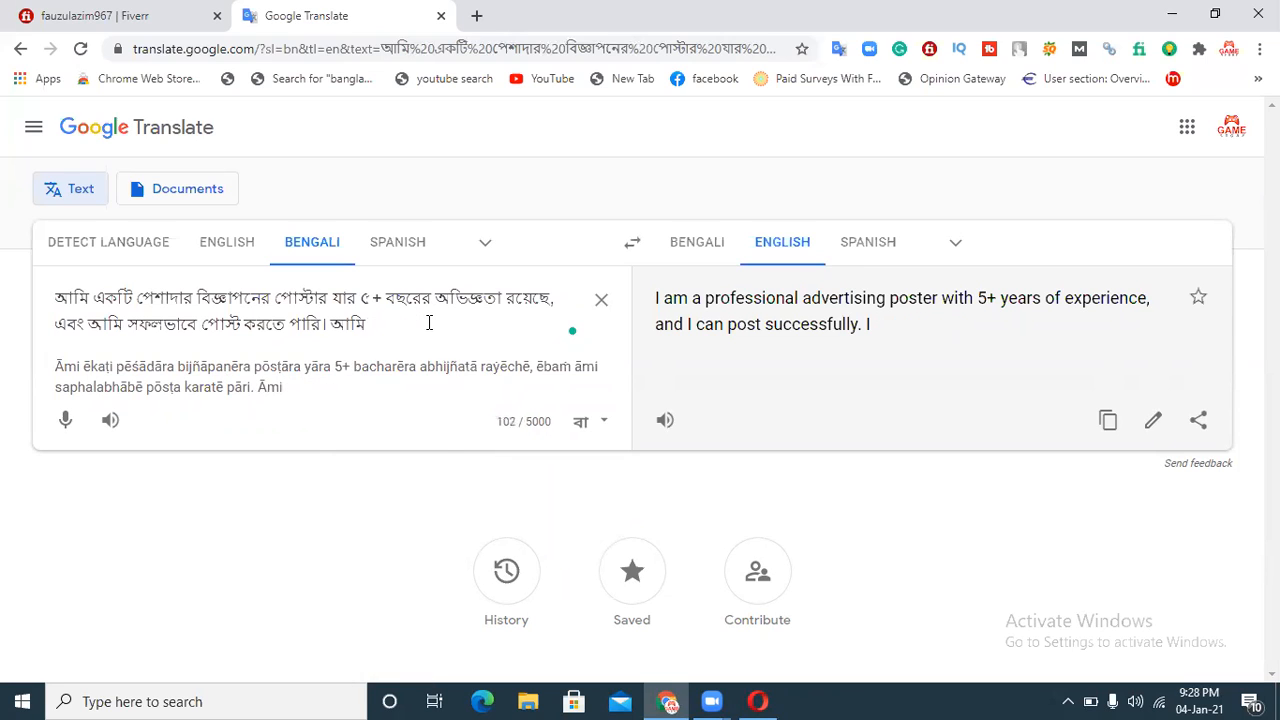
{"action": "type", "text": "bivinno"}
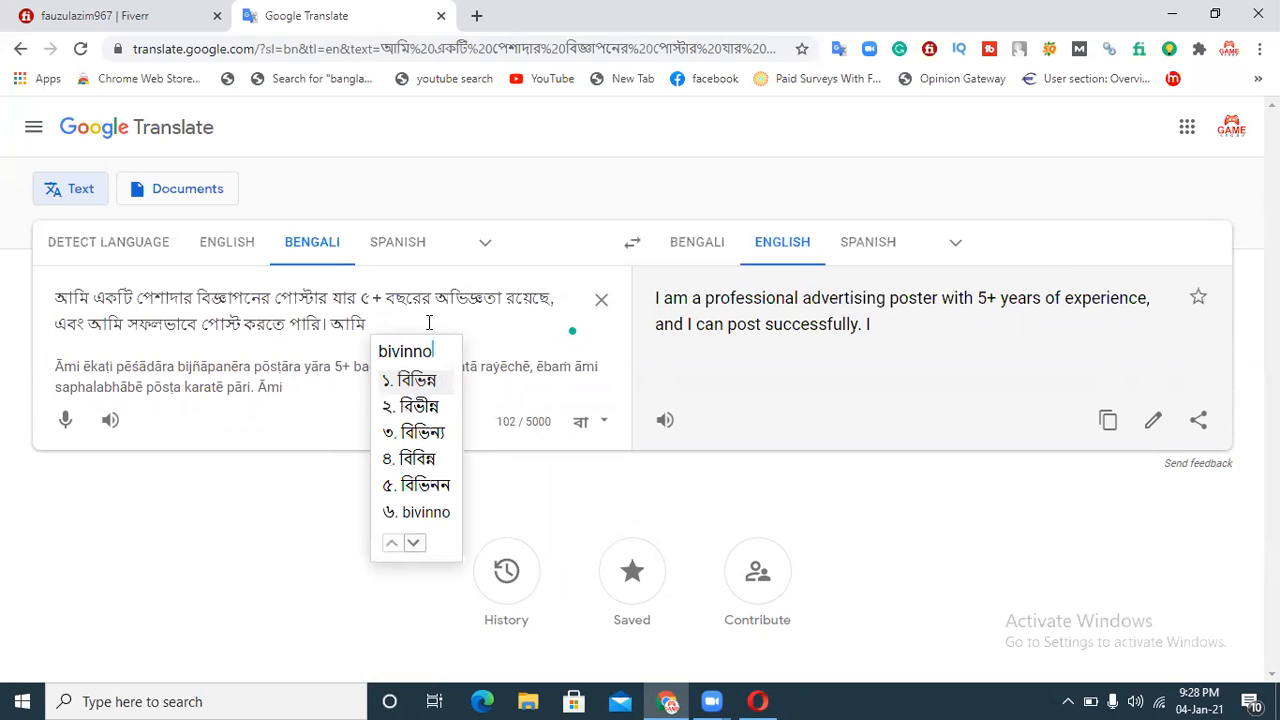
{"action": "key", "text": "space"}
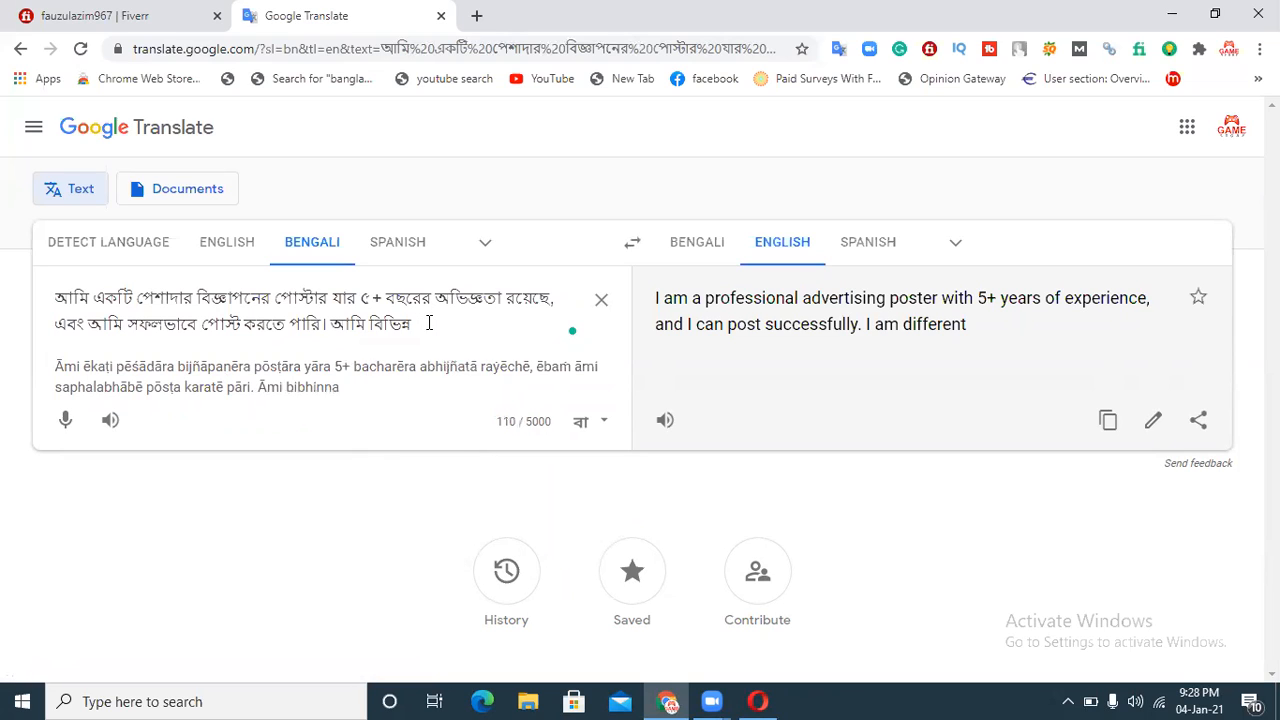
{"action": "type", "text": "classi"}
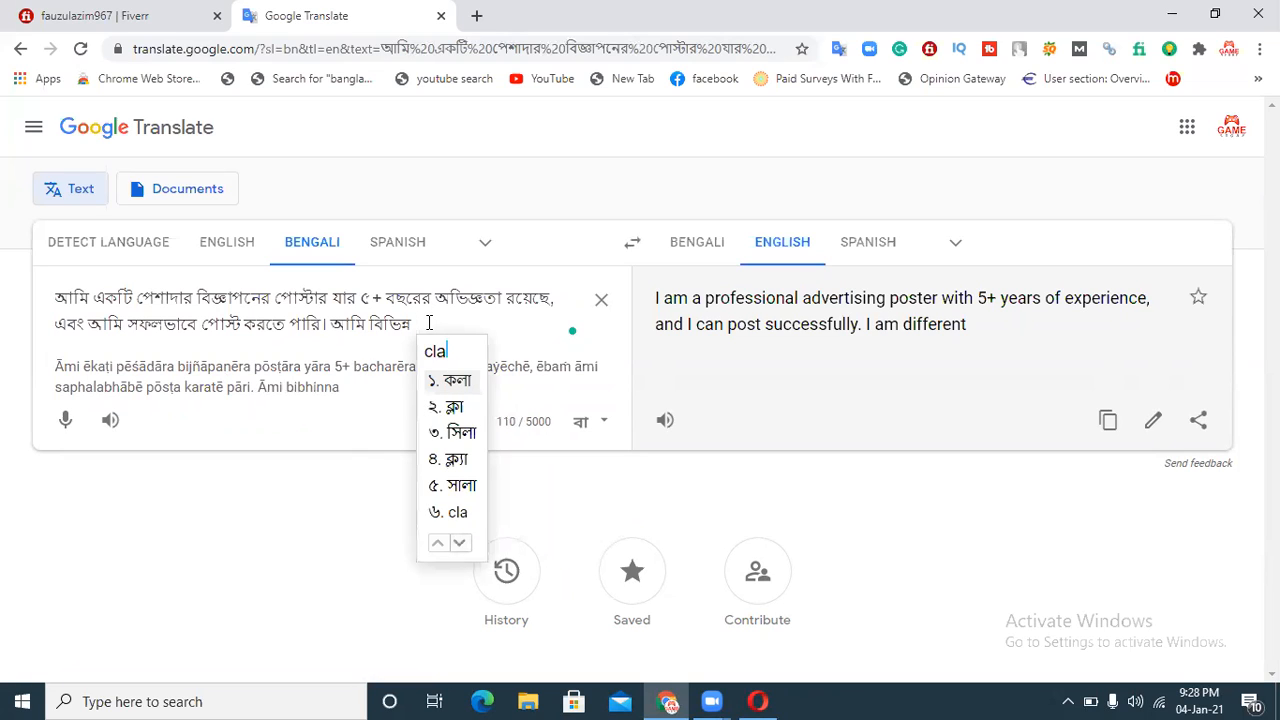
{"action": "key", "text": "BackSpace"}
{"action": "key", "text": "BackSpace"}
{"action": "key", "text": "BackSpace"}
{"action": "key", "text": "BackSpace"}
{"action": "key", "text": "BackSpace"}
{"action": "key", "text": "BackSpace"}
{"action": "key", "text": "BackSpace"}
{"action": "key", "text": "BackSpace"}
{"action": "key", "text": "BackSpace"}
{"action": "key", "text": "BackSpace"}
{"action": "key", "text": "BackSpace"}
{"action": "key", "text": "BackSpace"}
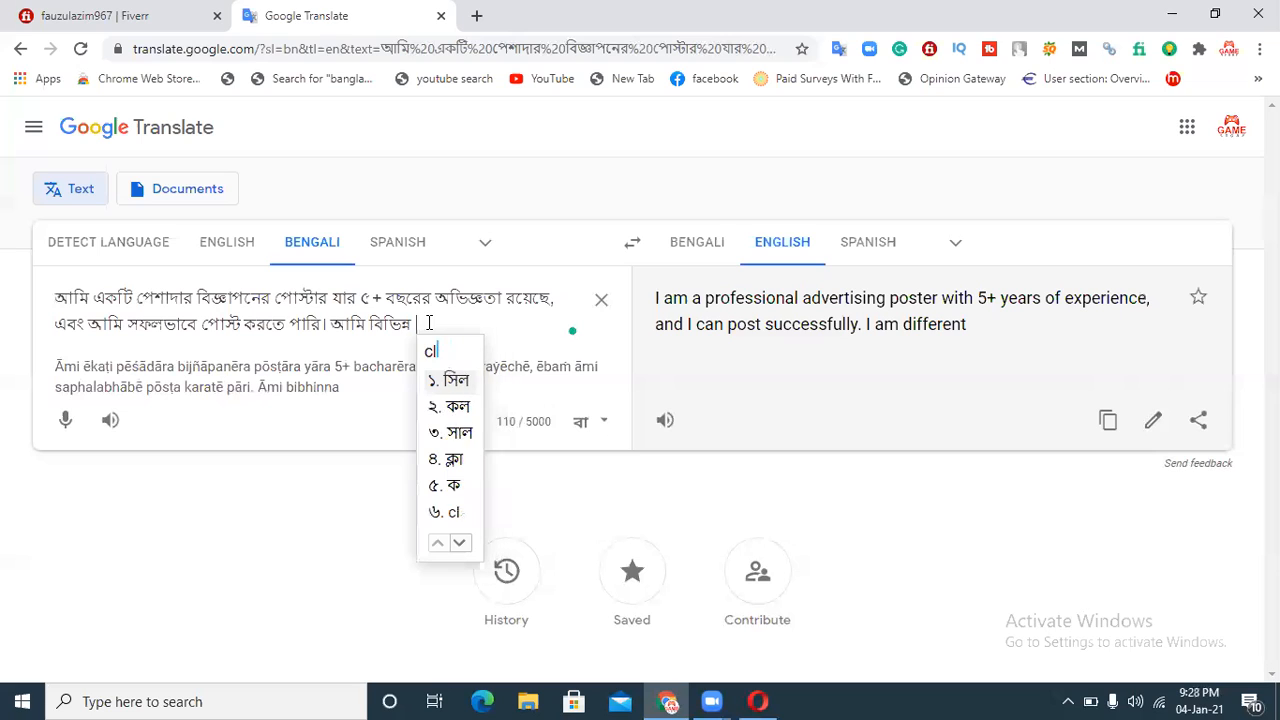
{"action": "key", "text": "BackSpace"}
{"action": "key", "text": "BackSpace"}
{"action": "key", "text": "BackSpace"}
{"action": "key", "text": "BackSpace"}
{"action": "key", "text": "BackSpace"}
{"action": "key", "text": "BackSpace"}
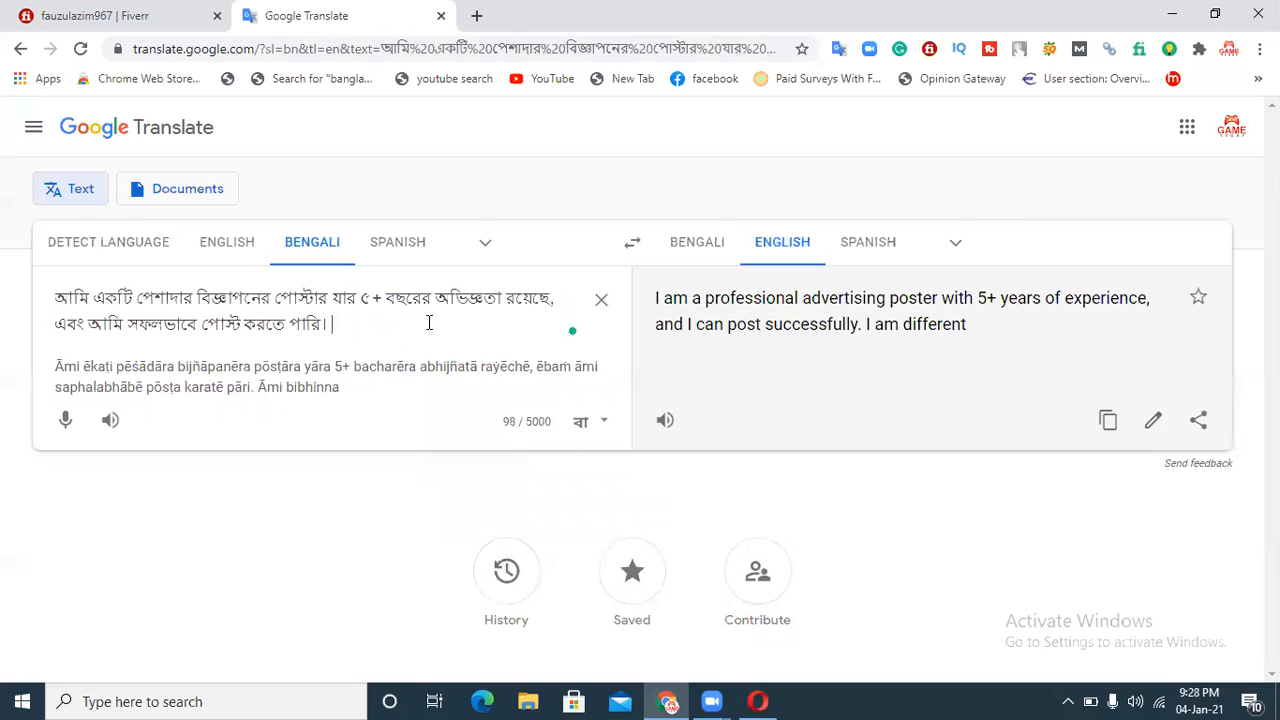
Step: Start the next source sentence with "আমার কাছে বিভিন্ন ক্লাসিফাইড এড"
{"action": "type", "text": "amar kache "}
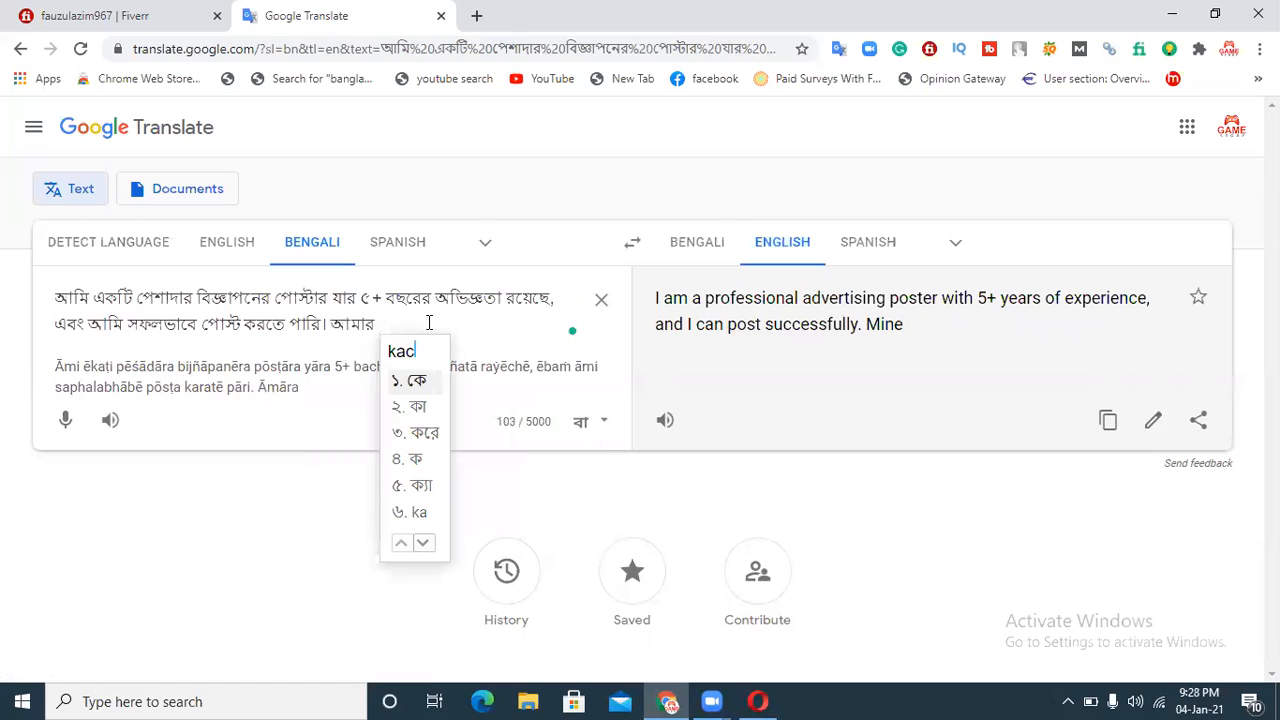
{"action": "type", "text": "vibinn"}
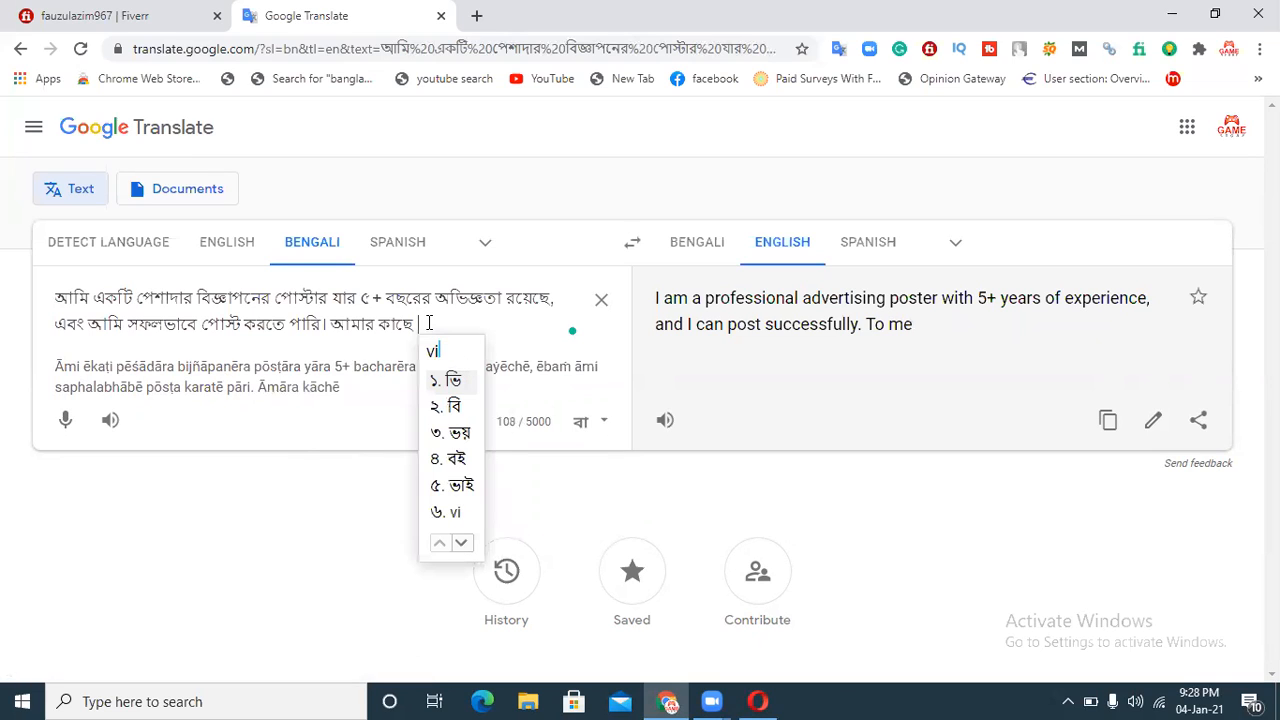
{"action": "type", "text": "a "}
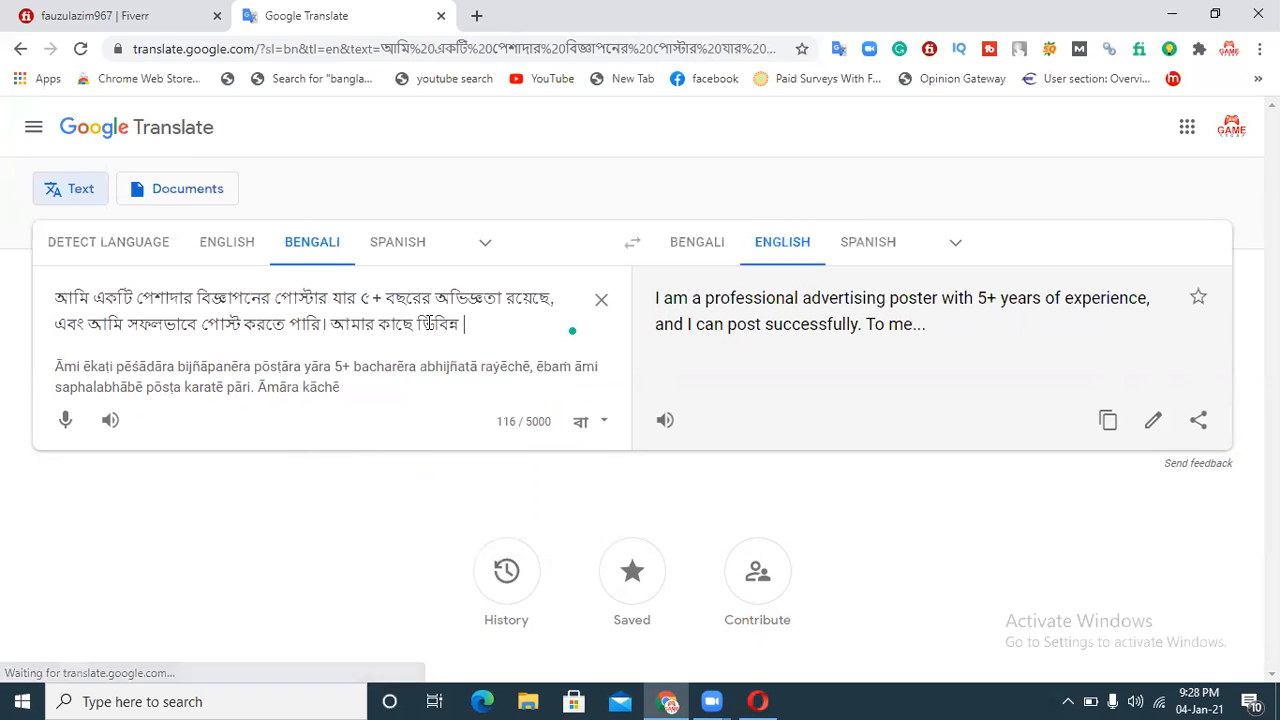
{"action": "type", "text": "classi"}
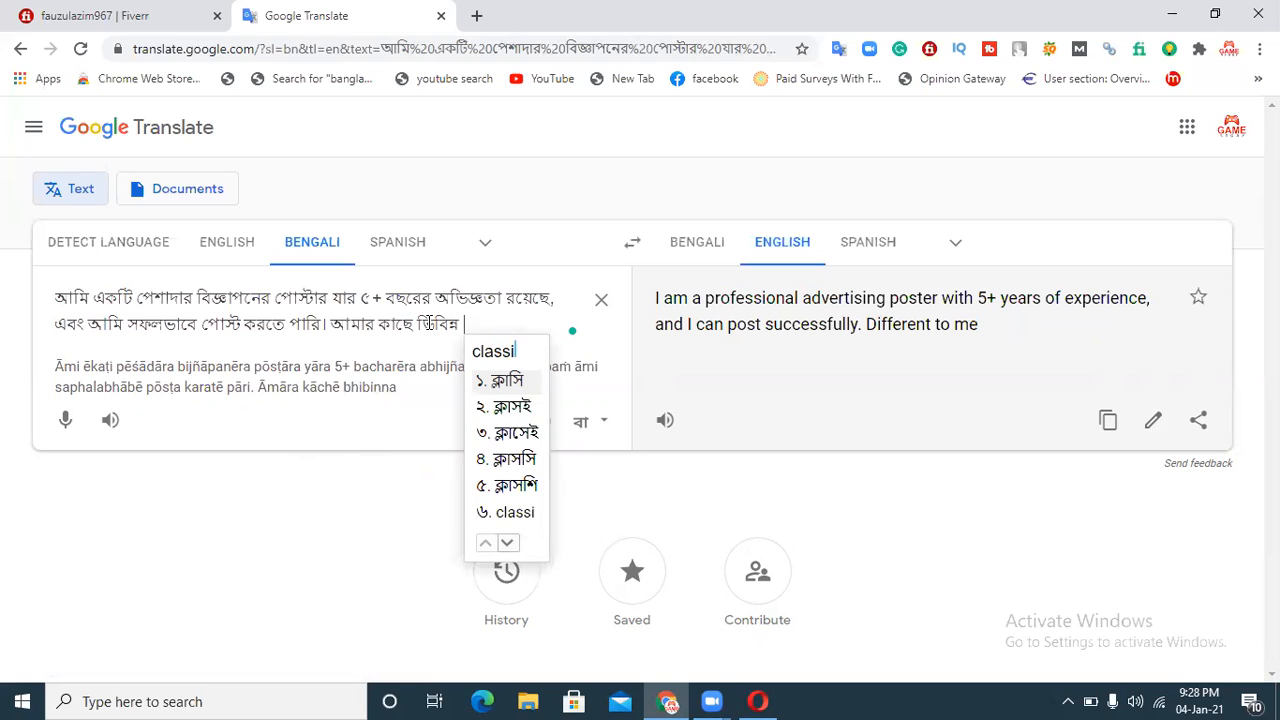
{"action": "type", "text": "fied ad"}
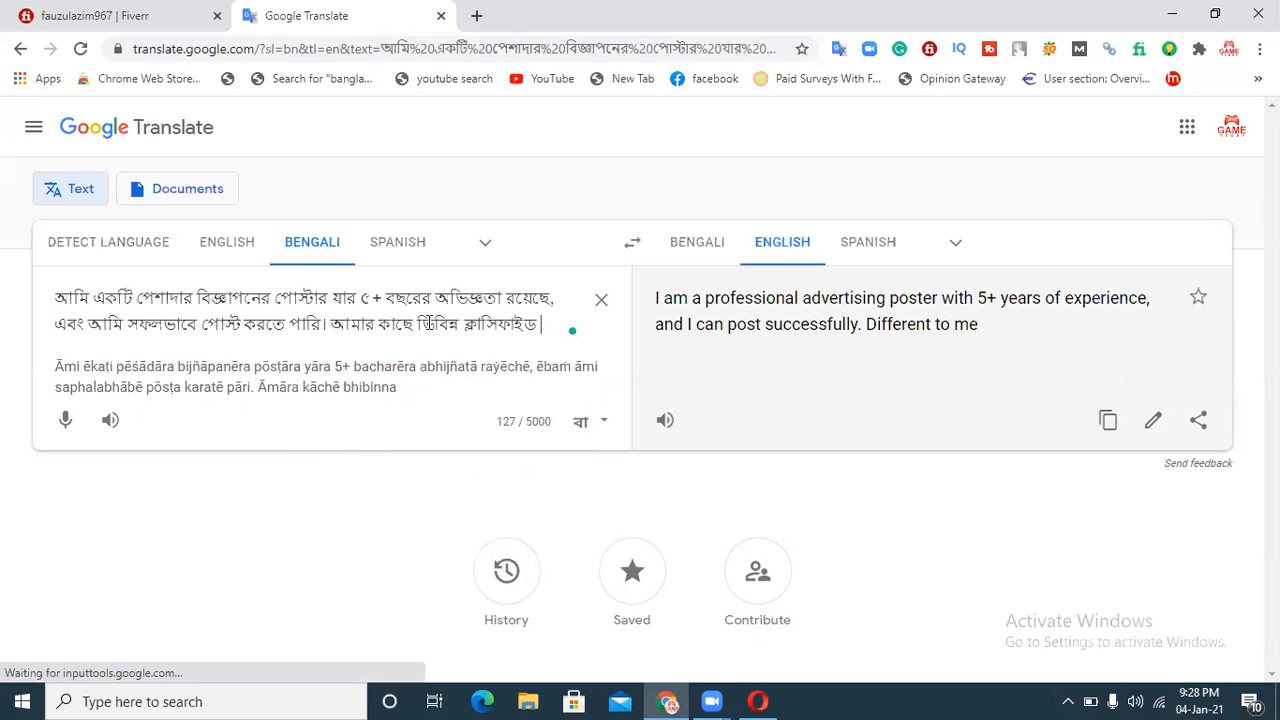
{"action": "key", "text": "Down"}
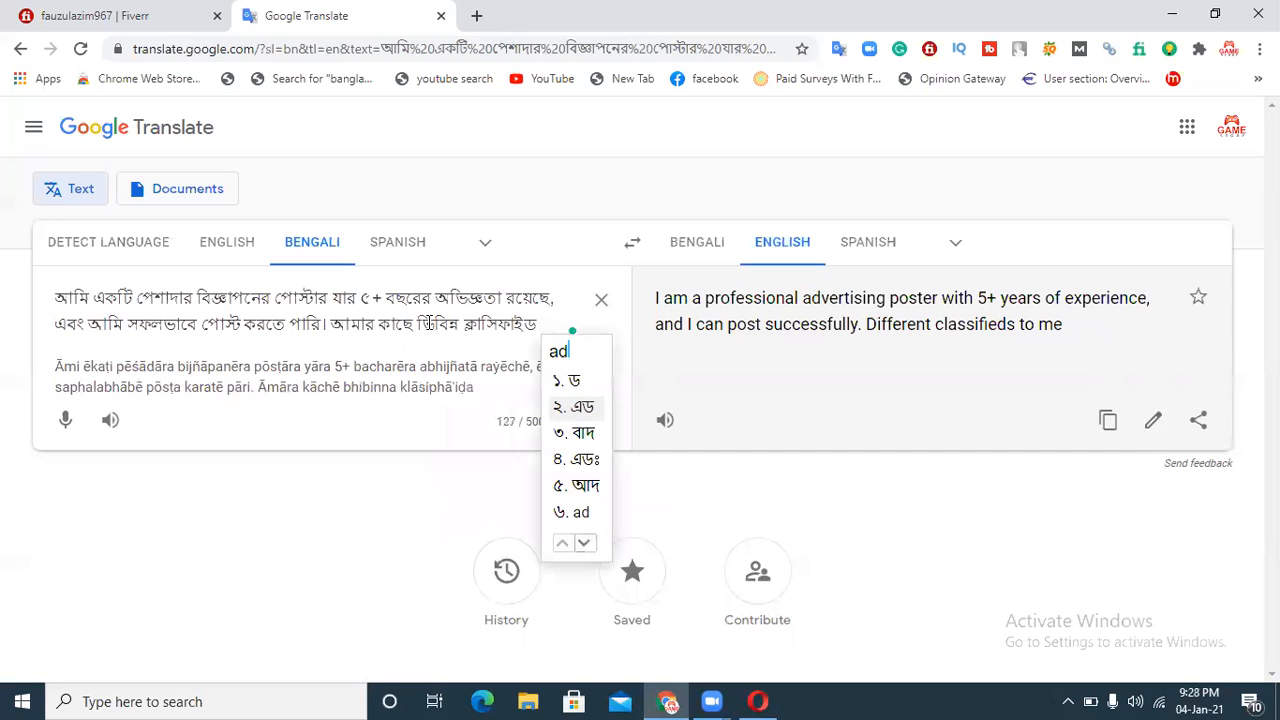
Step: Add "পোস্টিং এর" to the sentence, picking the right Bengali spelling from the transliteration suggestions
{"action": "key", "text": "space"}
{"action": "type", "text": "posti"}
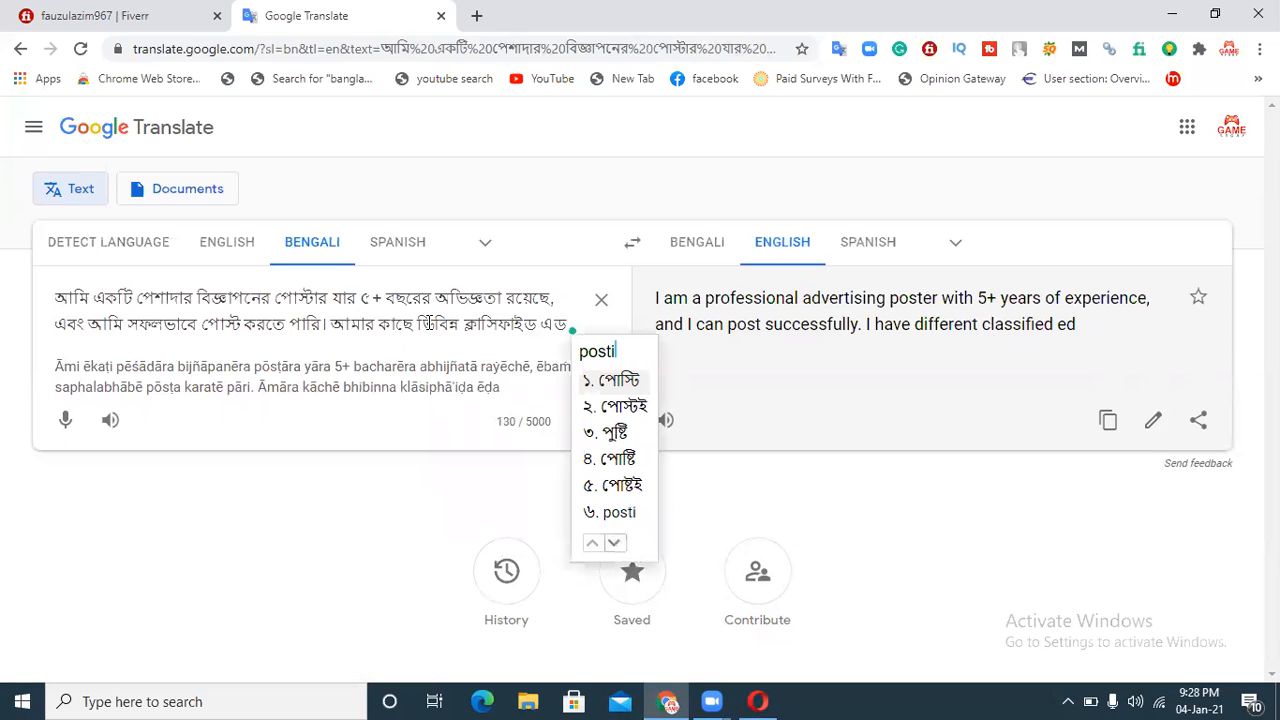
{"action": "type", "text": "nger"}
{"action": "key", "text": "BackSpace"}
{"action": "key", "text": "BackSpace"}
{"action": "key", "text": "BackSpace"}
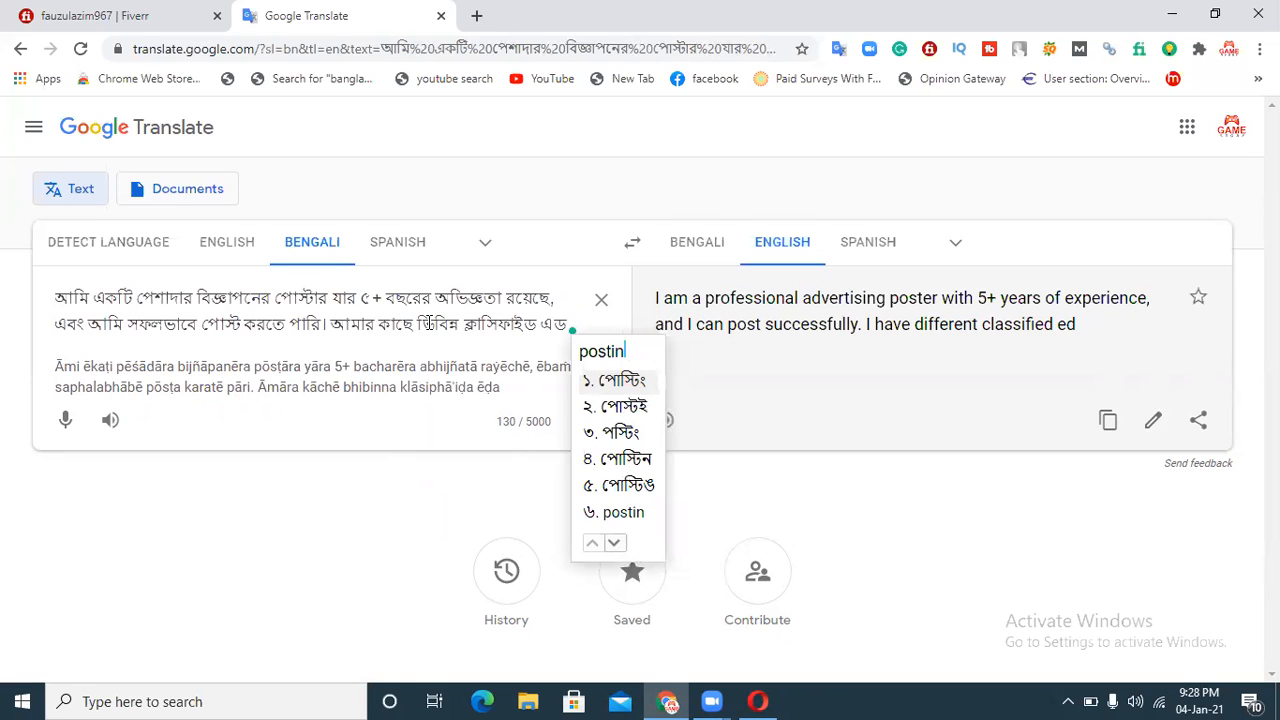
{"action": "type", "text": "er"}
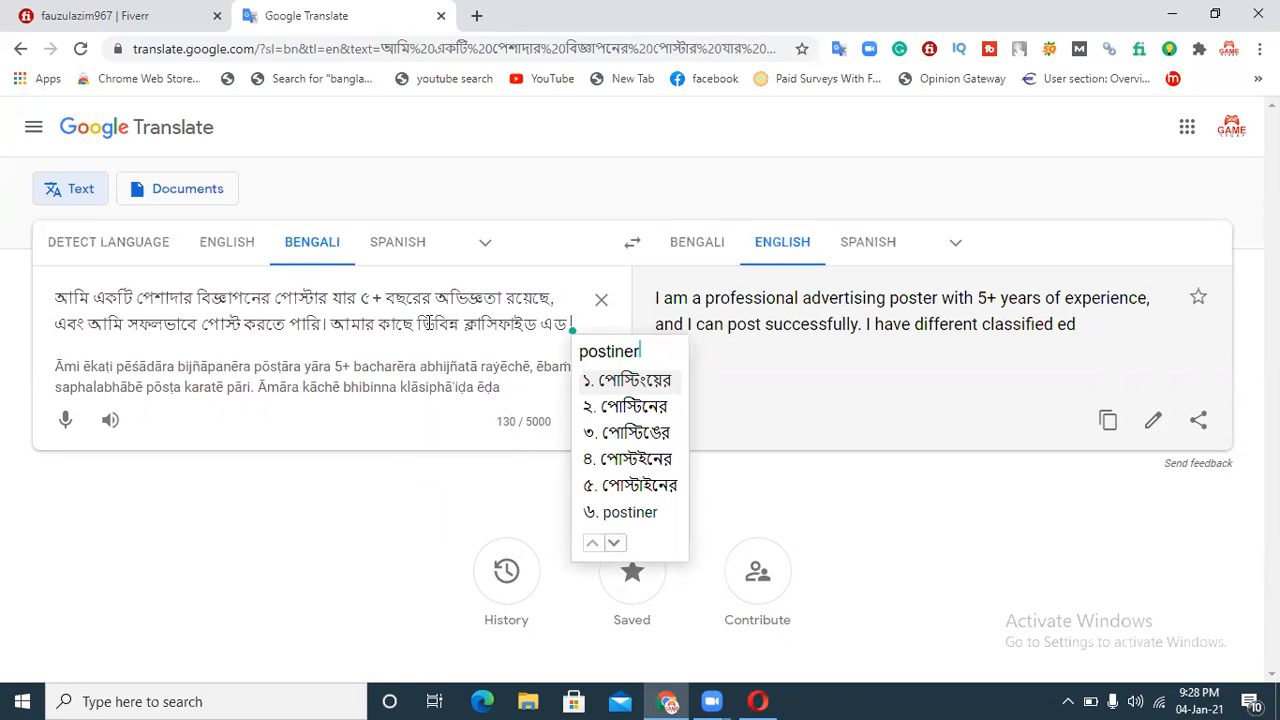
{"action": "key", "text": "BackSpace"}
{"action": "key", "text": "BackSpace"}
{"action": "key", "text": "BackSpace"}
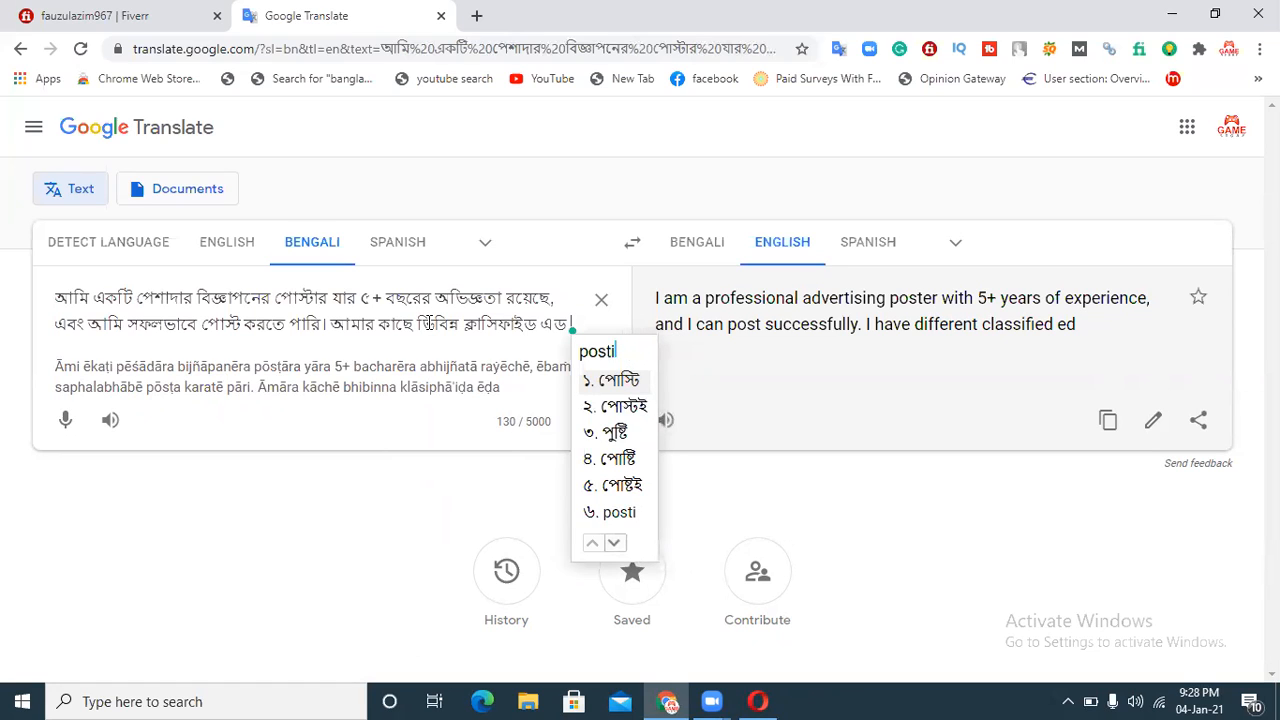
{"action": "type", "text": "g"}
{"action": "key", "text": "BackSpace"}
{"action": "key", "text": "BackSpace"}
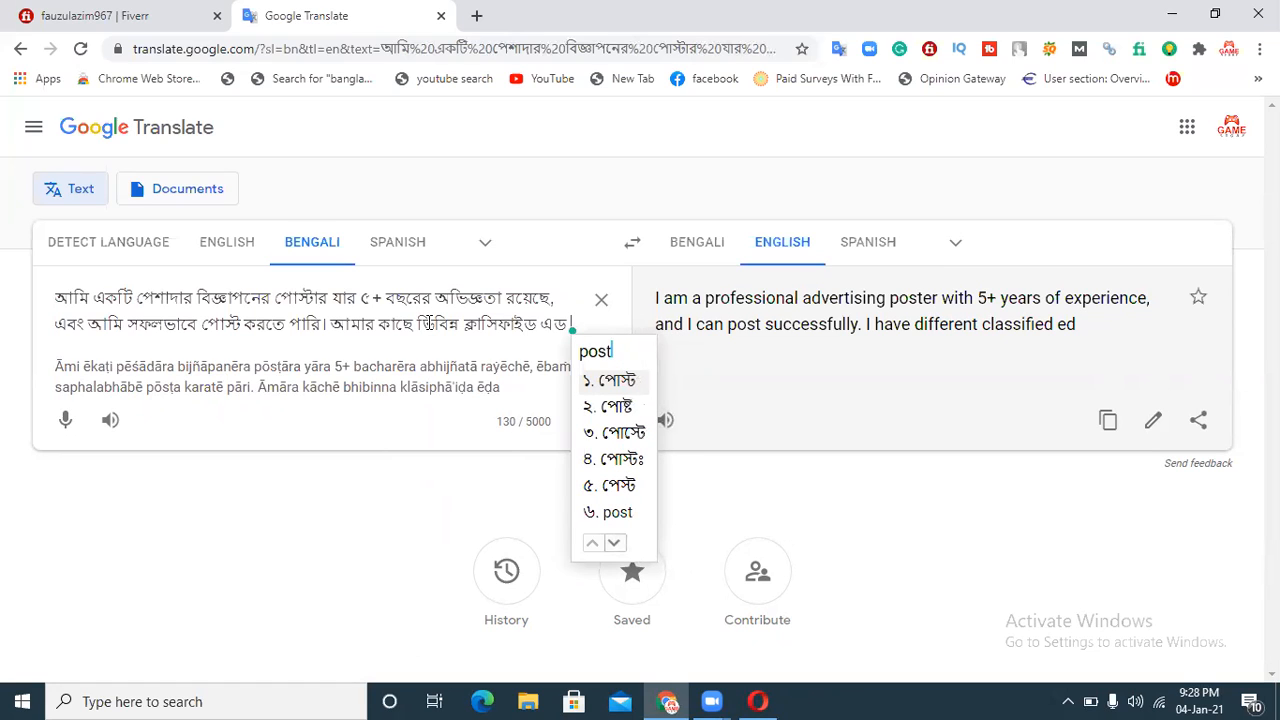
{"action": "type", "text": "i"}
{"action": "type", "text": "er s"}
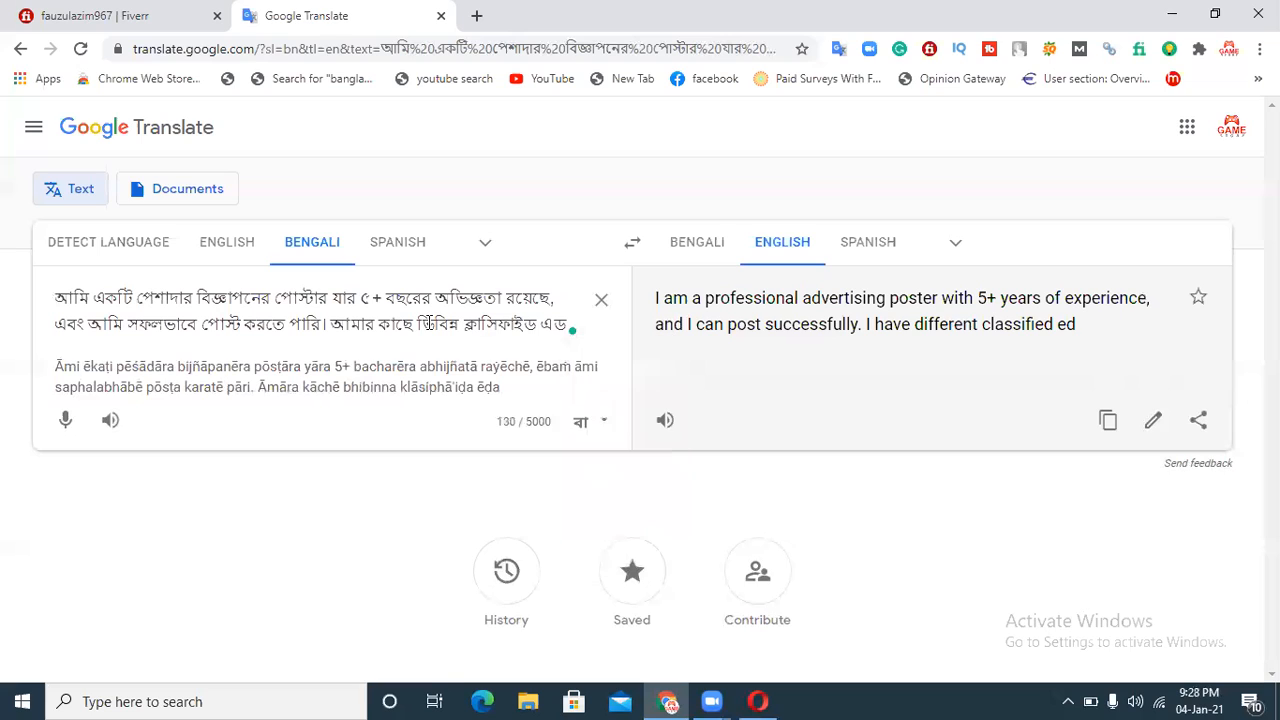
{"action": "type", "text": "it"}
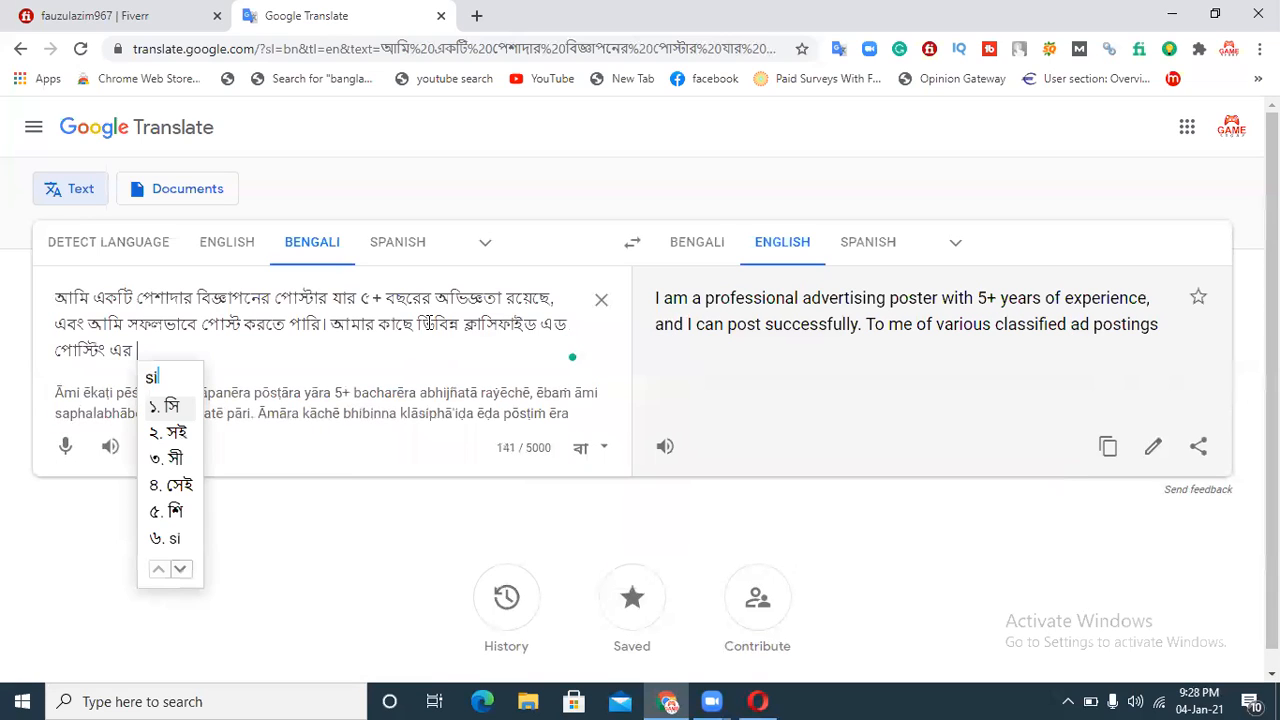
Step: Finish the sentence with "সাইট রয়েছে।" and begin the next one with "আমি"
{"action": "key", "text": "Down"}
{"action": "key", "text": "Down"}
{"action": "key", "text": "Down"}
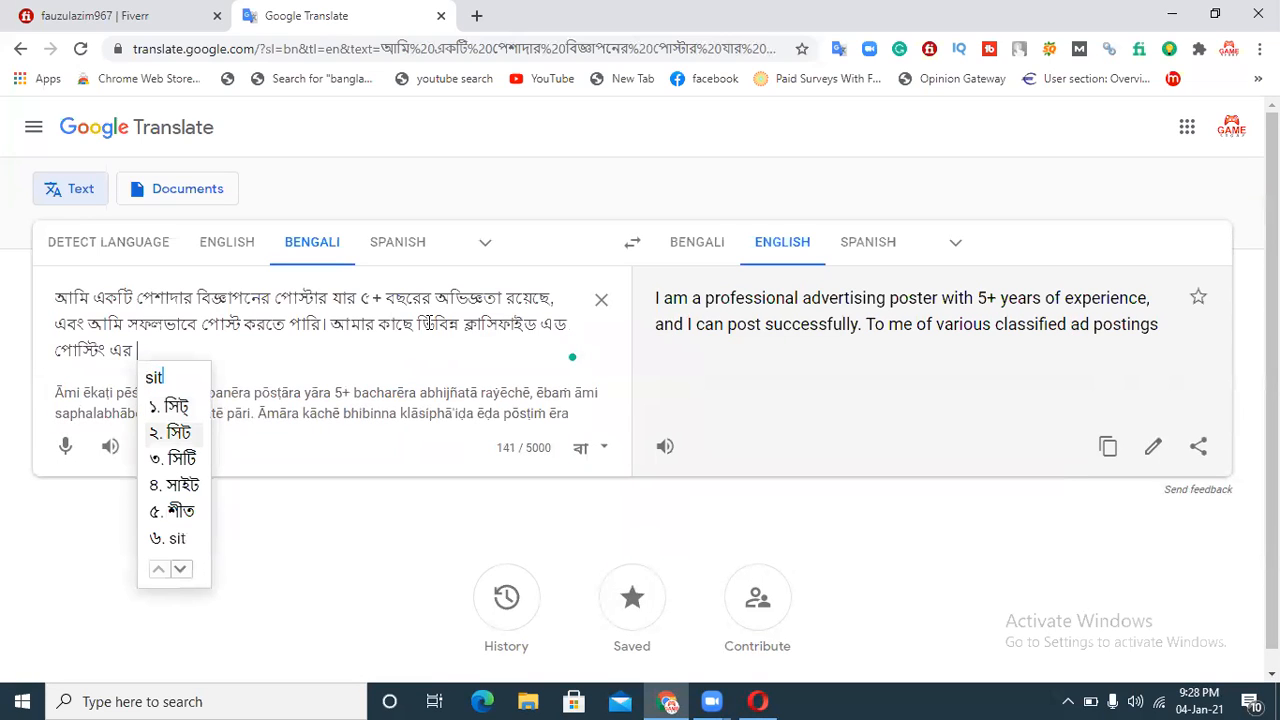
{"action": "key", "text": "space"}
{"action": "type", "text": "royeche"}
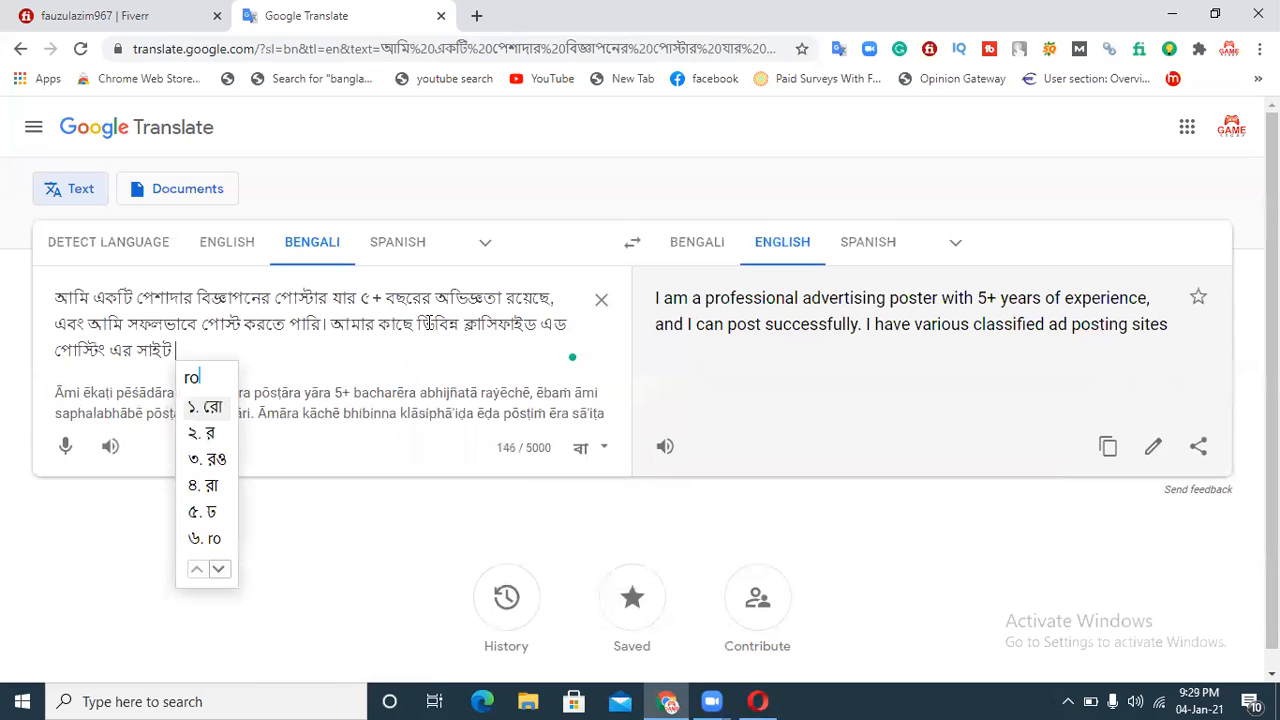
{"action": "type", "text": "."}
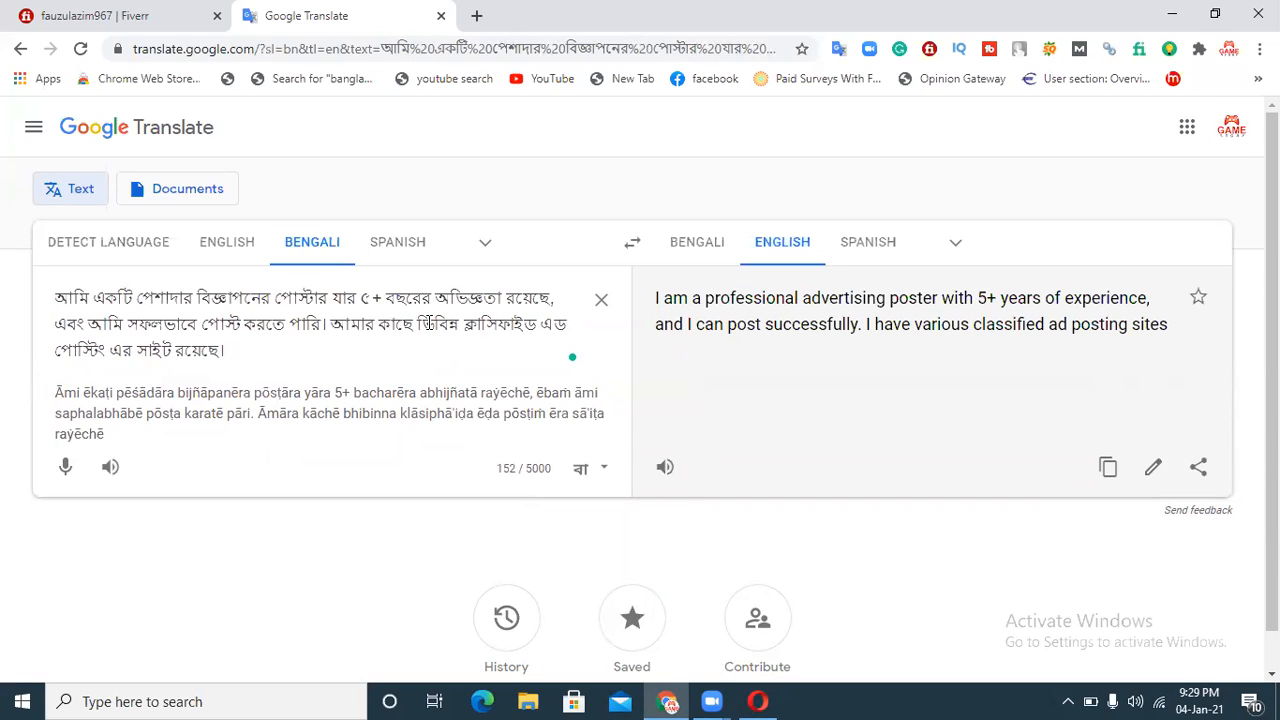
{"action": "type", "text": "ami"}
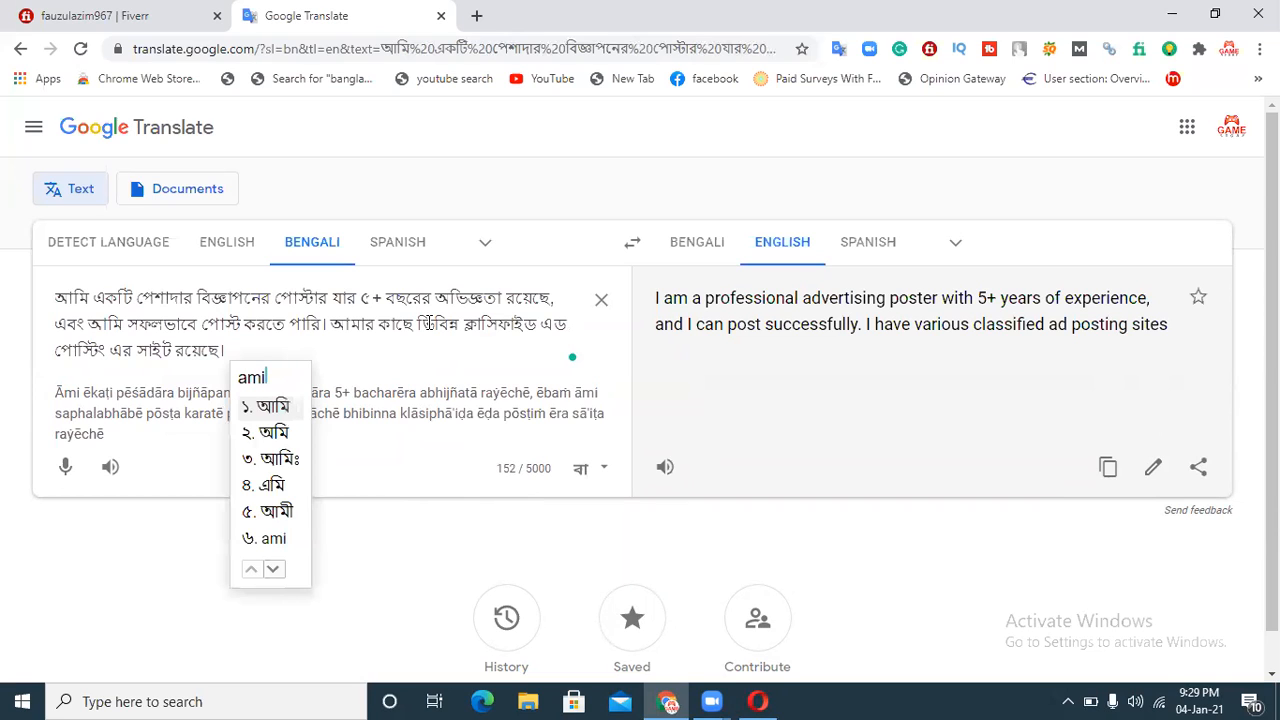
{"action": "key", "text": "space"}
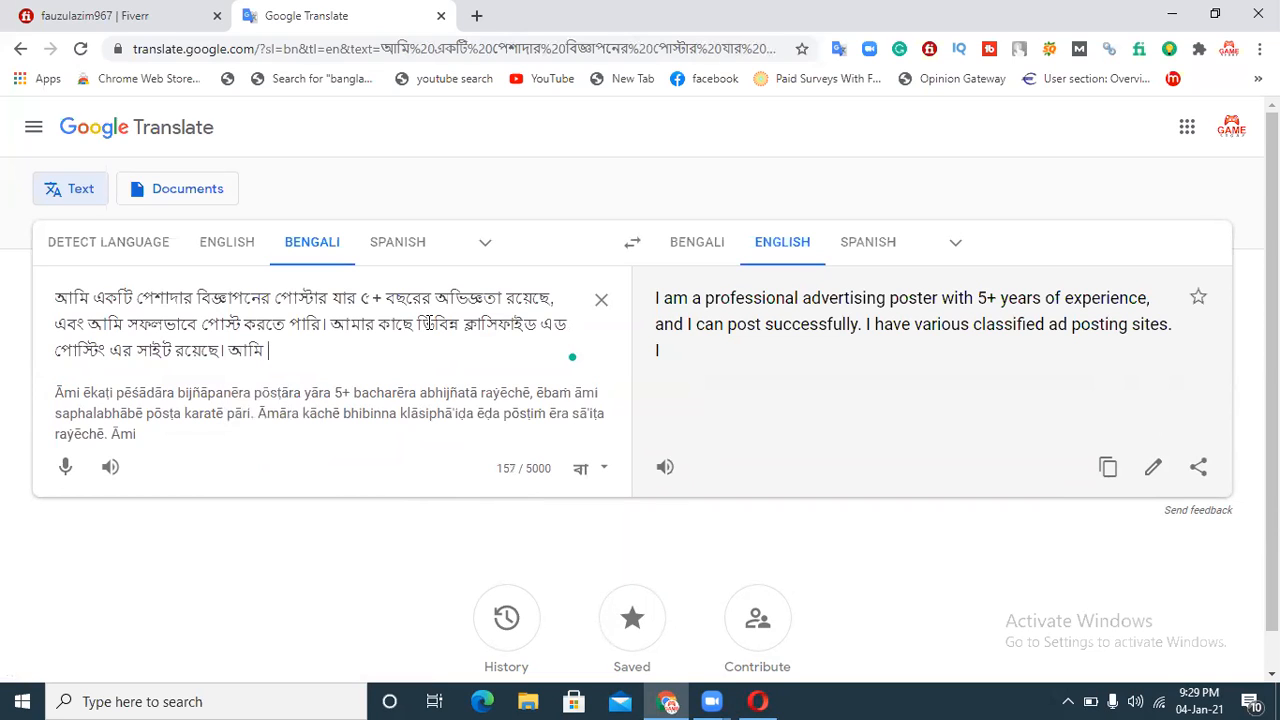
Step: Continue the new Bengali sentence with "যেকোনো প্রোডাক্টকে সহজে"
{"action": "type", "text": "jekuno"}
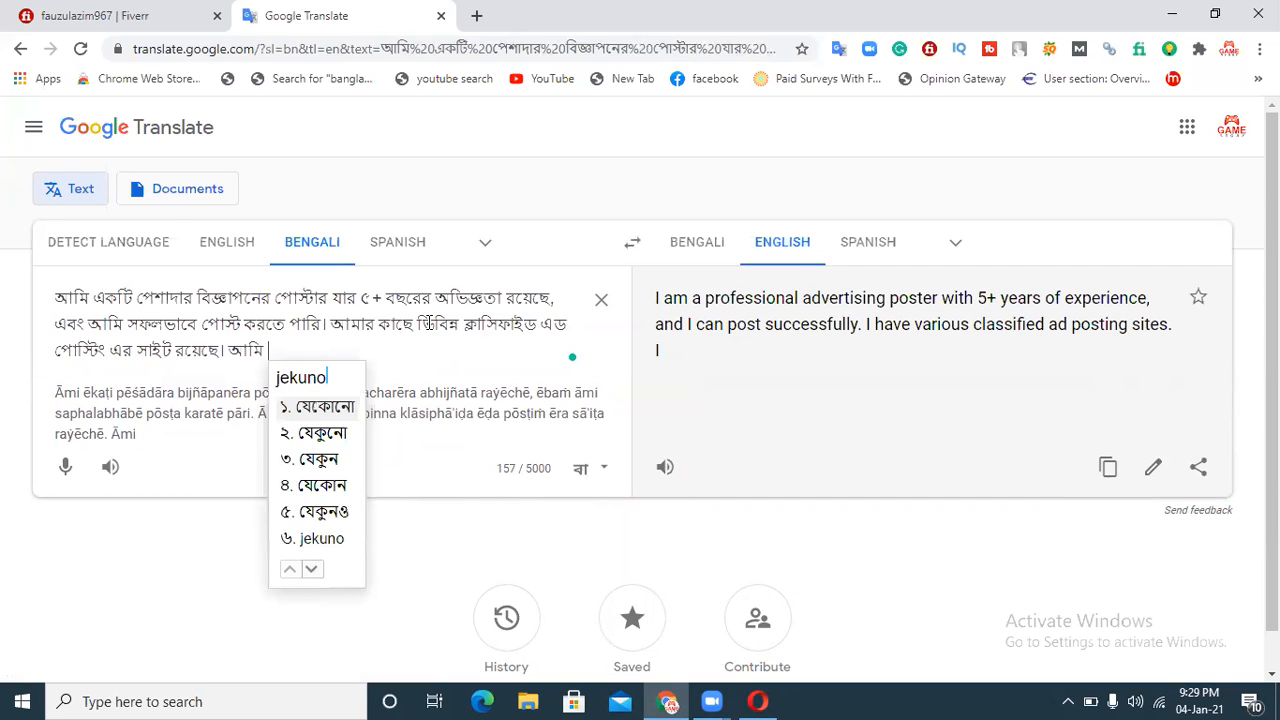
{"action": "key", "text": "space"}
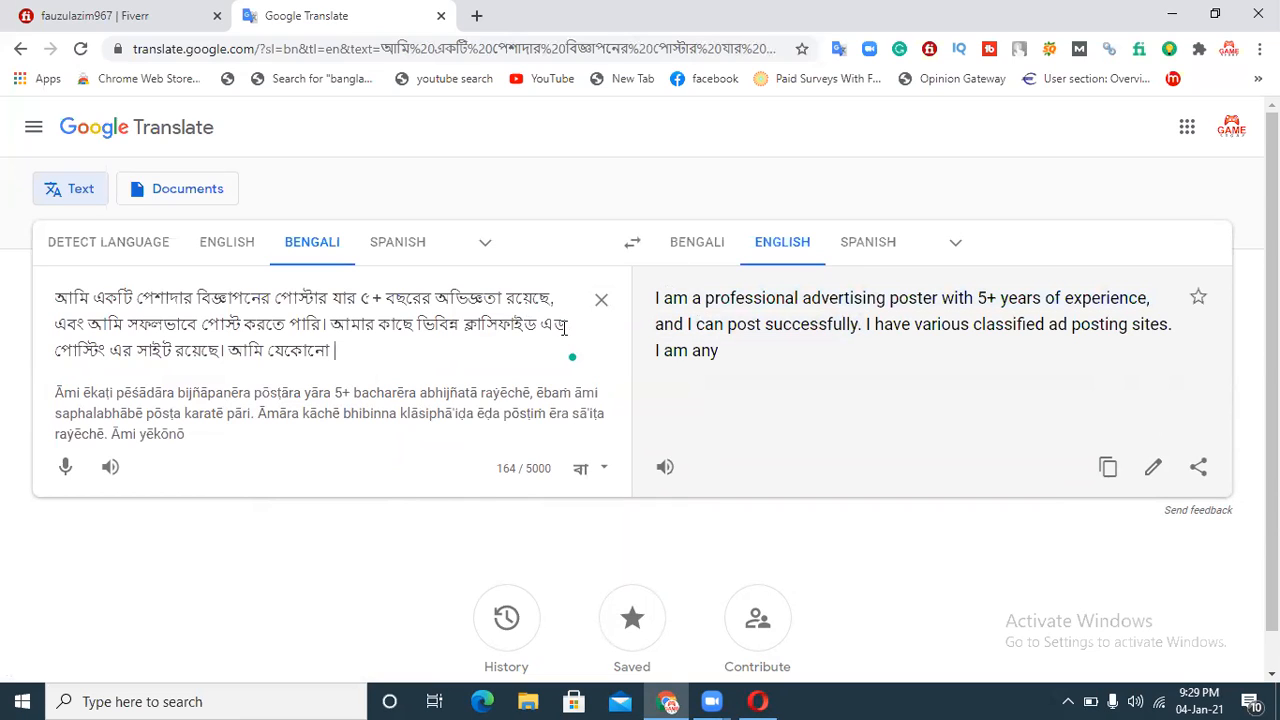
{"action": "type", "text": "produc"}
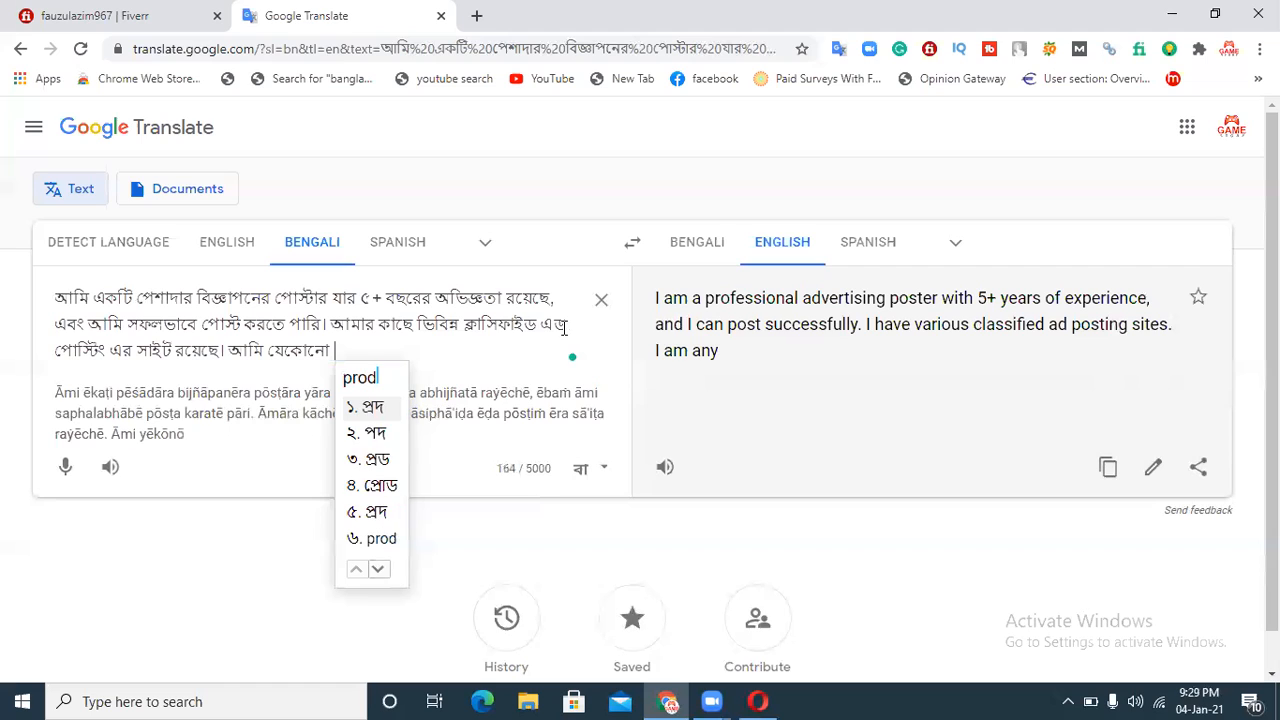
{"action": "type", "text": "t"}
{"action": "type", "text": ","}
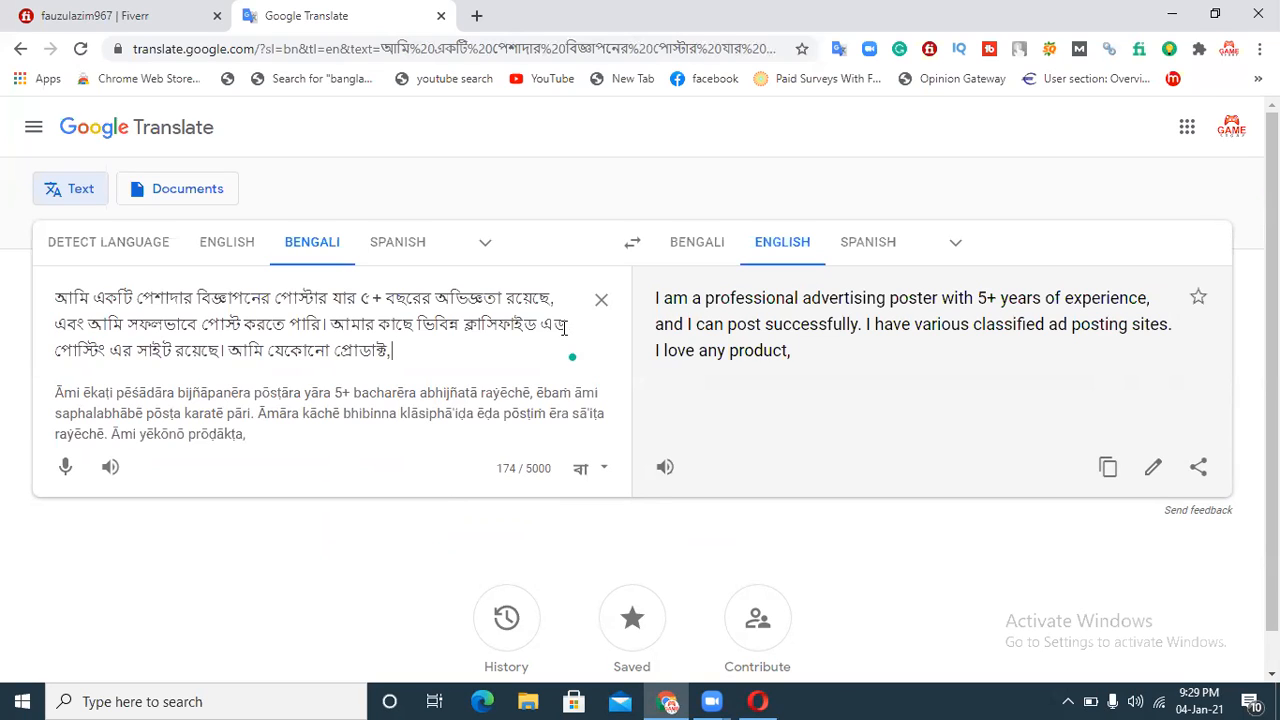
{"action": "key", "text": "BackSpace"}
{"action": "type", "text": "ke s"}
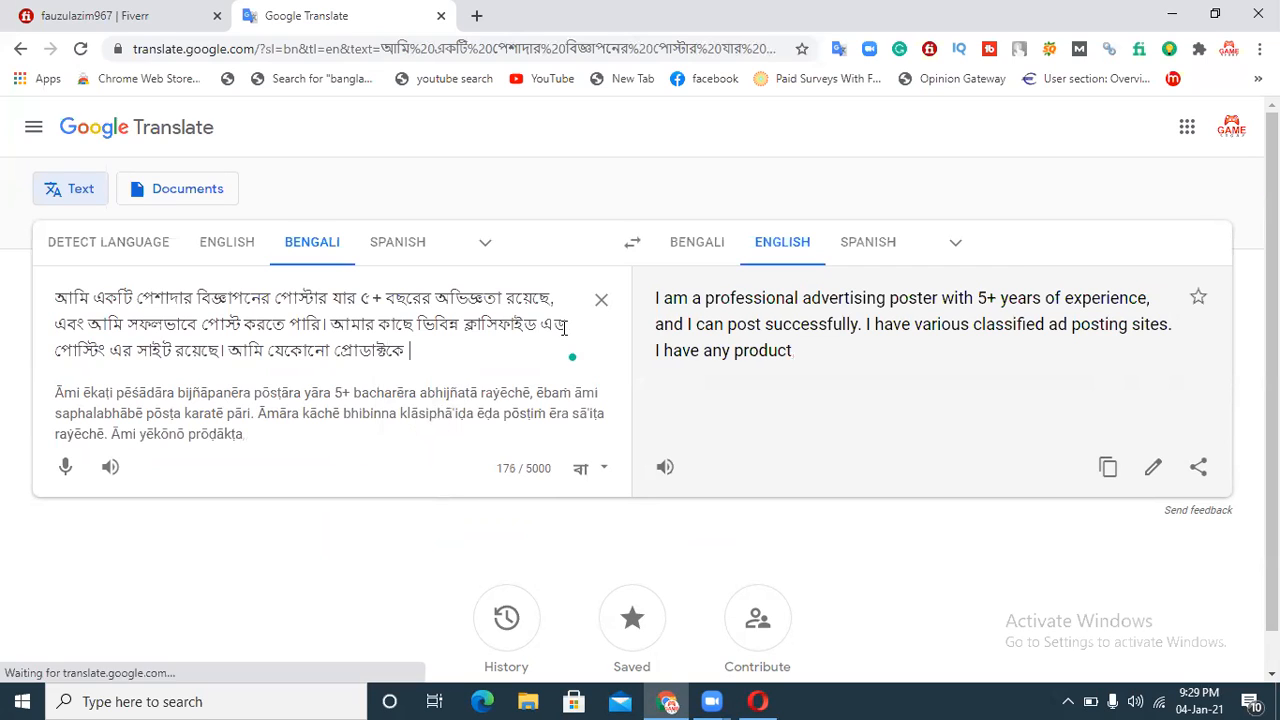
{"action": "type", "text": "ohoje"}
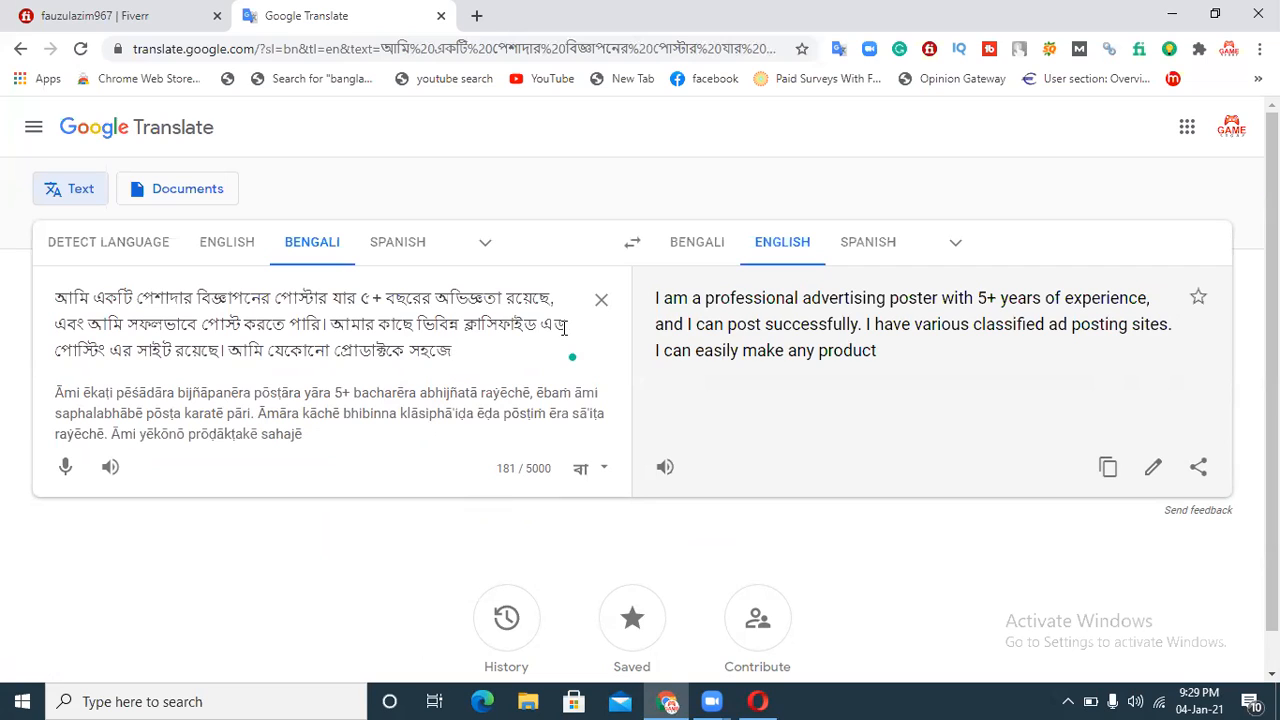
{"action": "type", "text": " cla"}
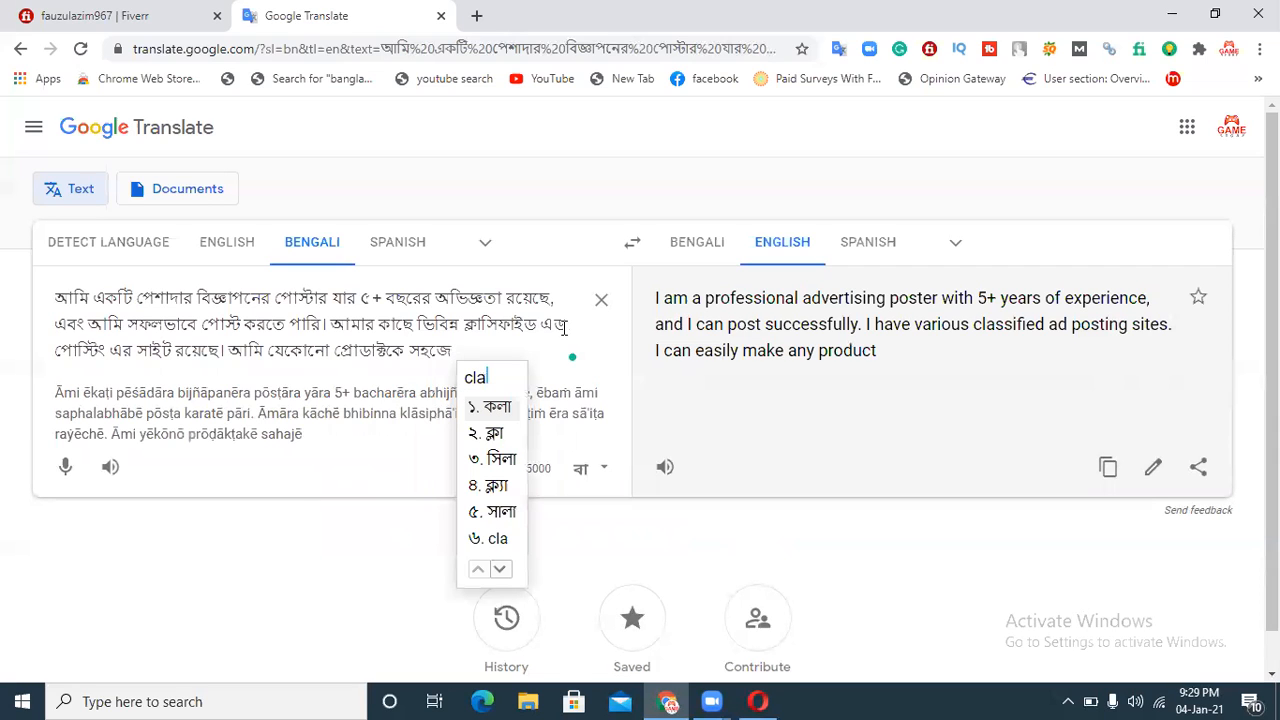
{"action": "type", "text": "ssified"}
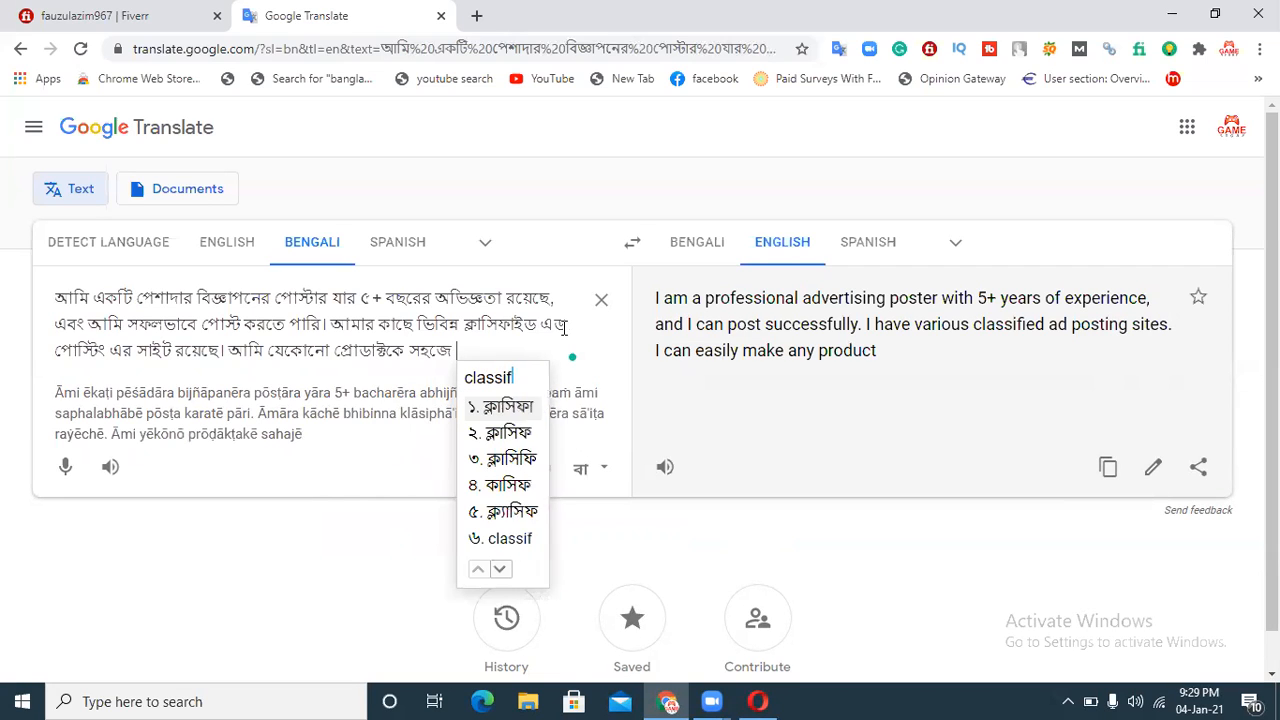
{"action": "type", "text": " ads"}
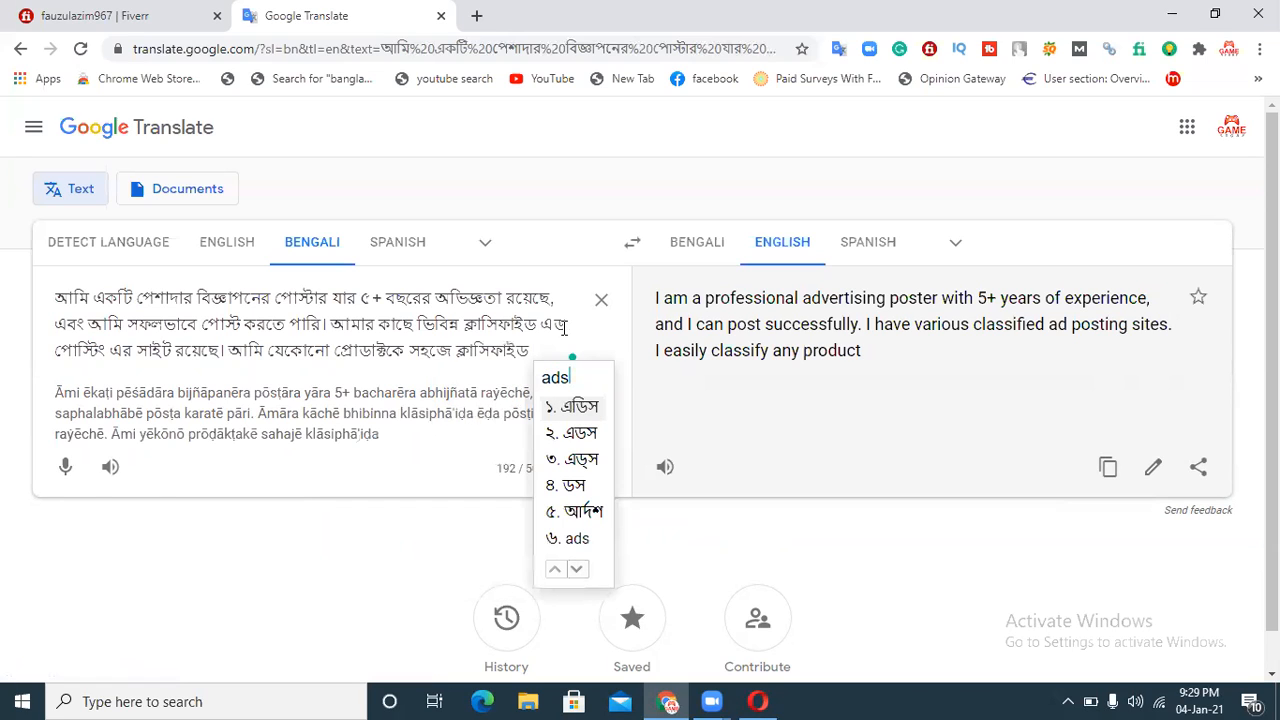
Step: Add "ক্লাসিফাইড এড পোস্টিং এর মাধ্যমে", choosing the correct spelling from the transliteration suggestions
{"action": "key", "text": "BackSpace"}
{"action": "key", "text": "Down"}
{"action": "key", "text": "space"}
{"action": "type", "text": "posting"}
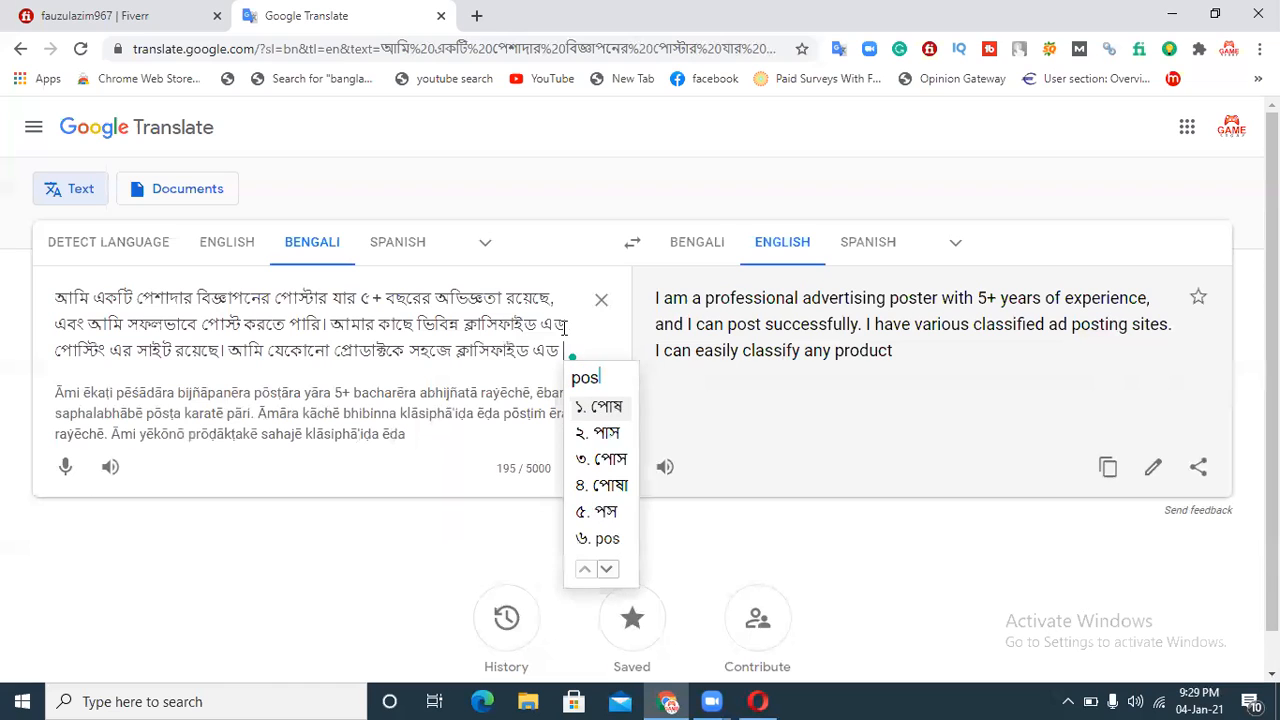
{"action": "type", "text": " er madho"}
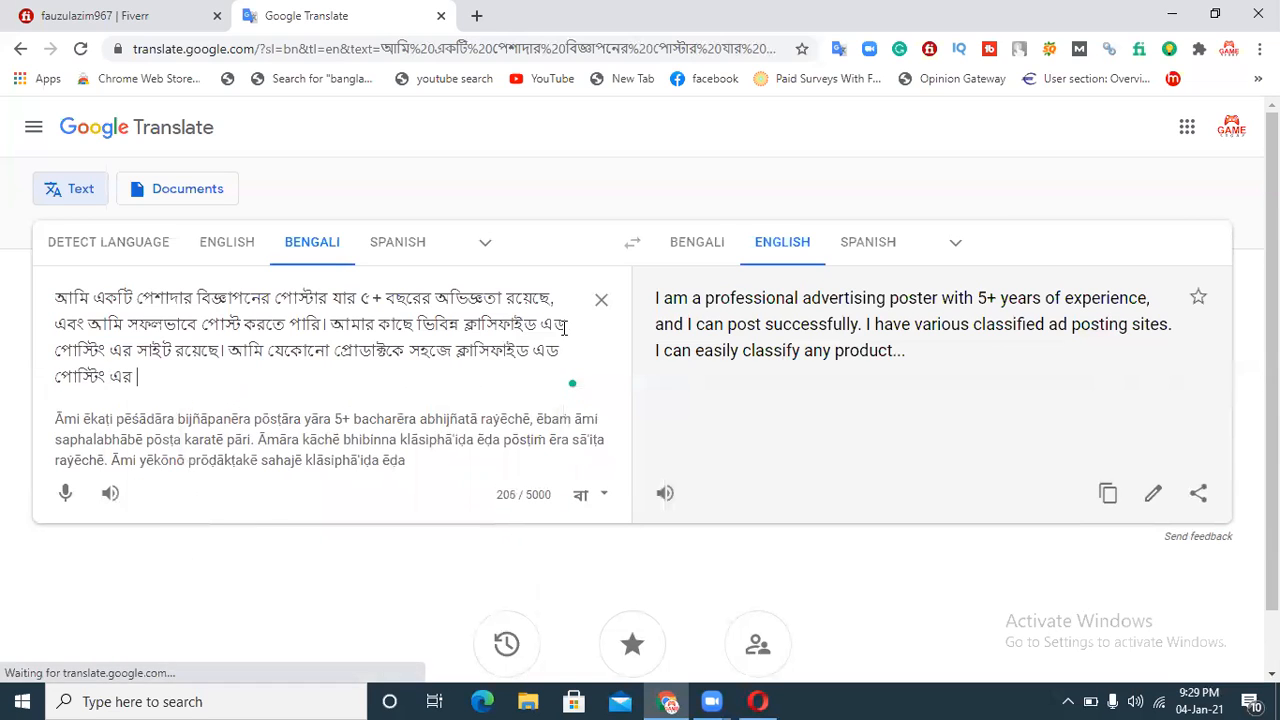
{"action": "type", "text": "me "}
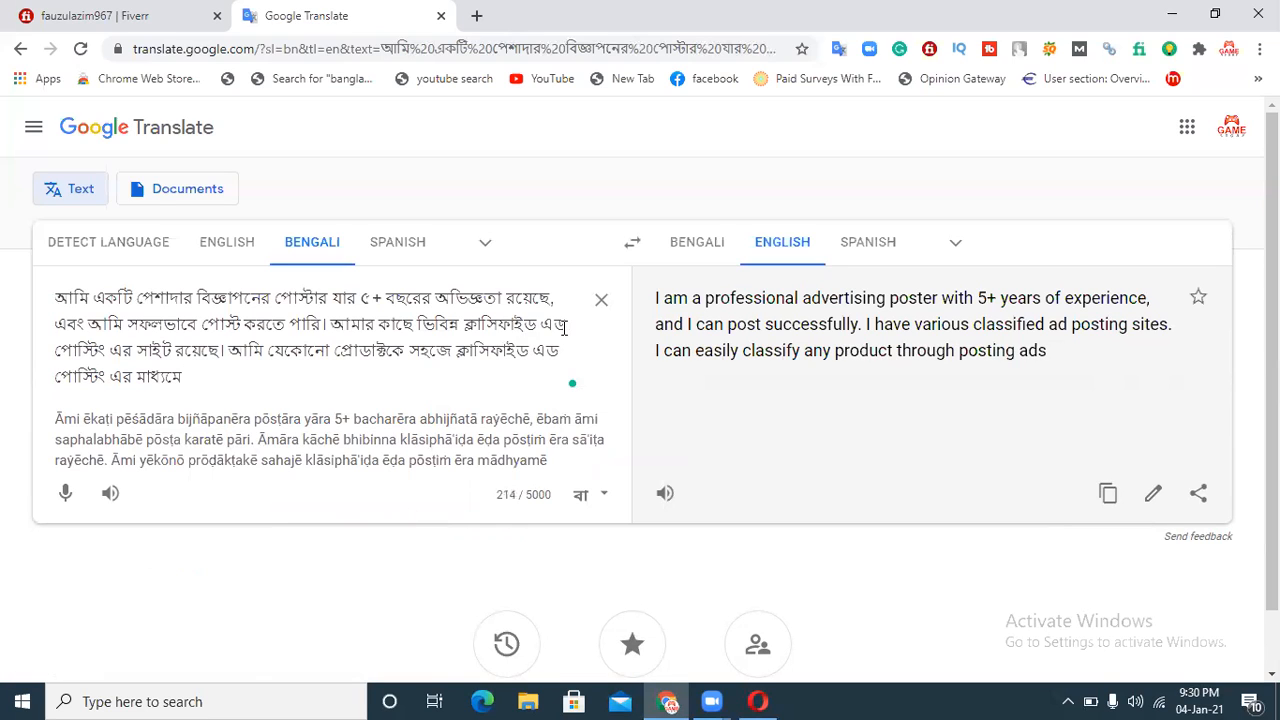
{"action": "type", "text": "apnar tar"}
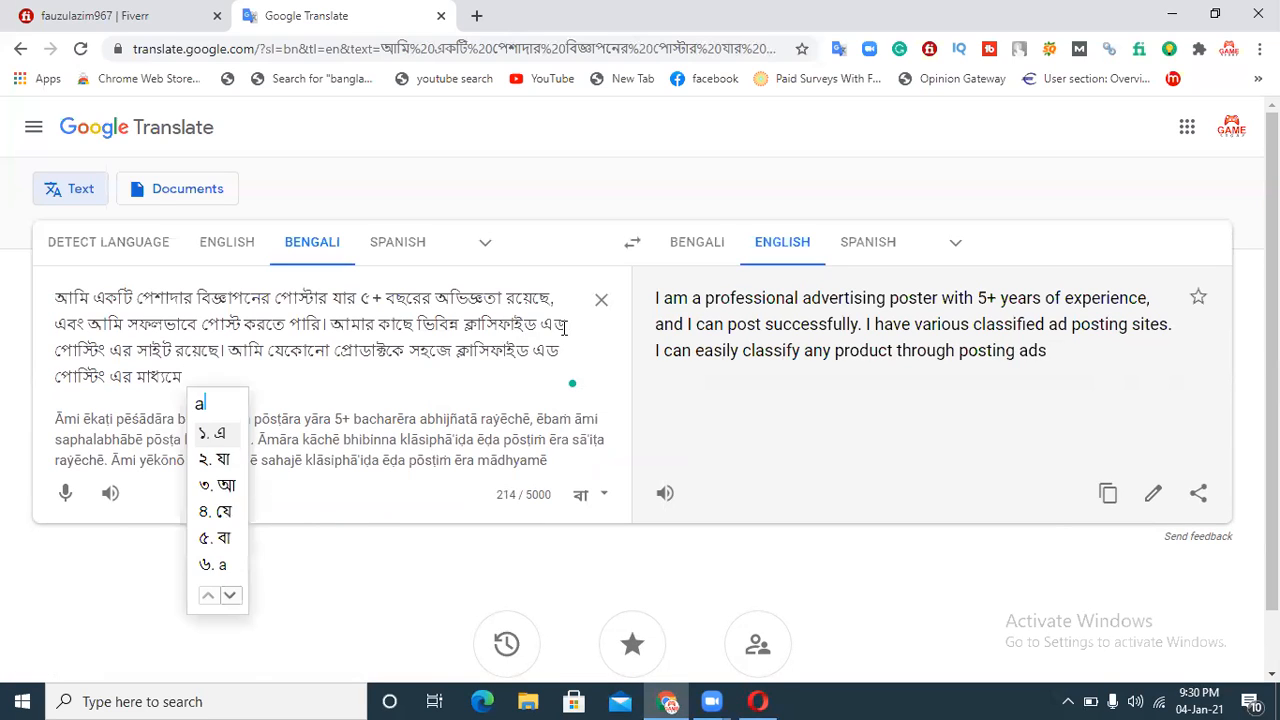
{"action": "type", "text": "geted "}
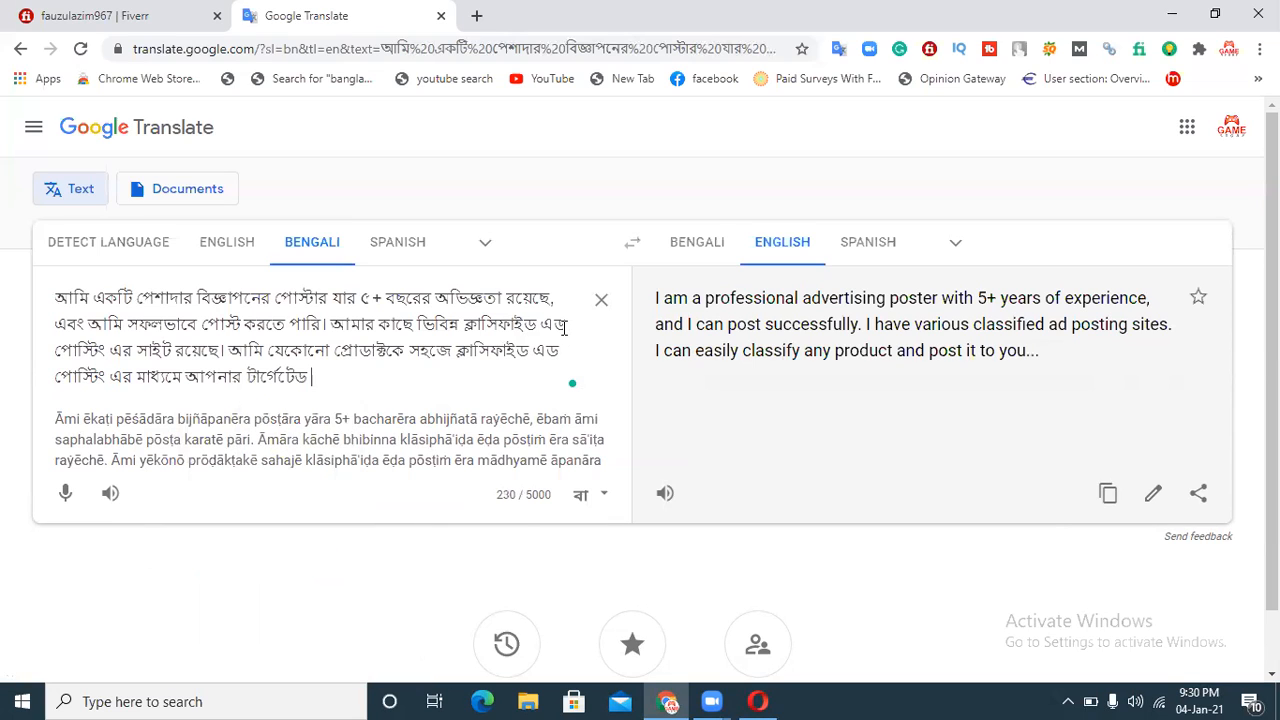
{"action": "type", "text": "audions er kac"}
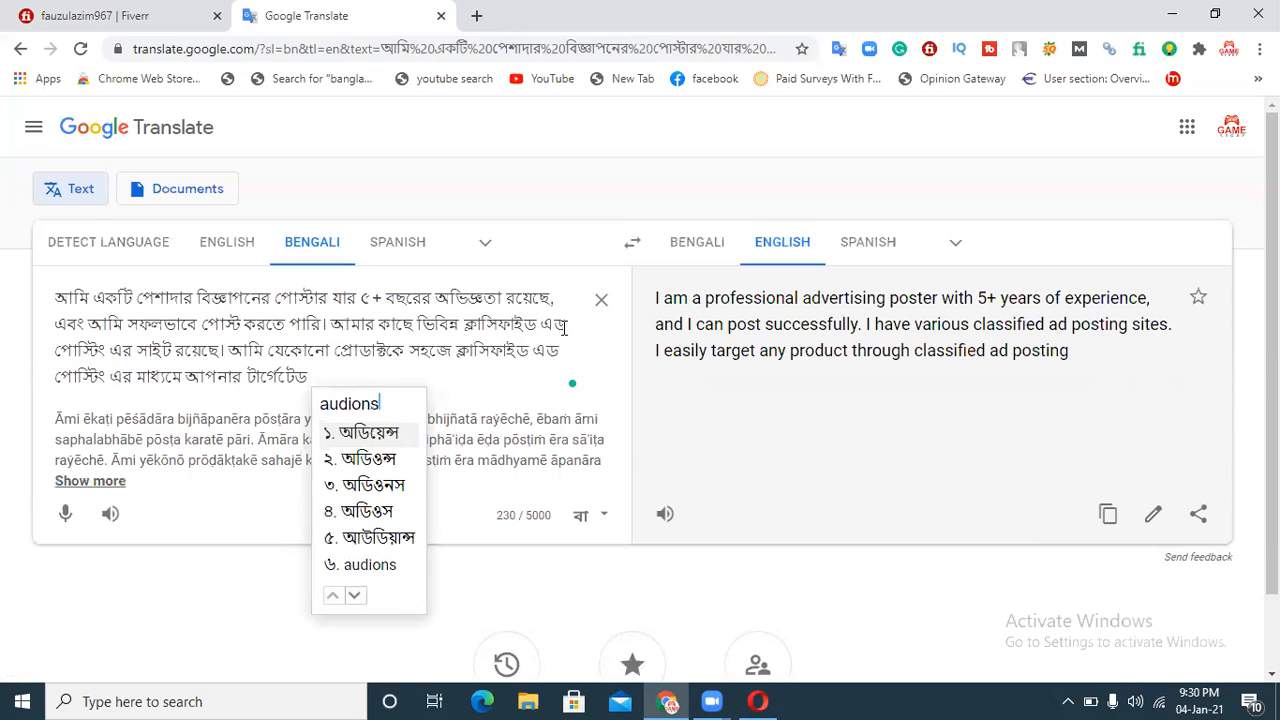
{"action": "type", "text": "he apn"}
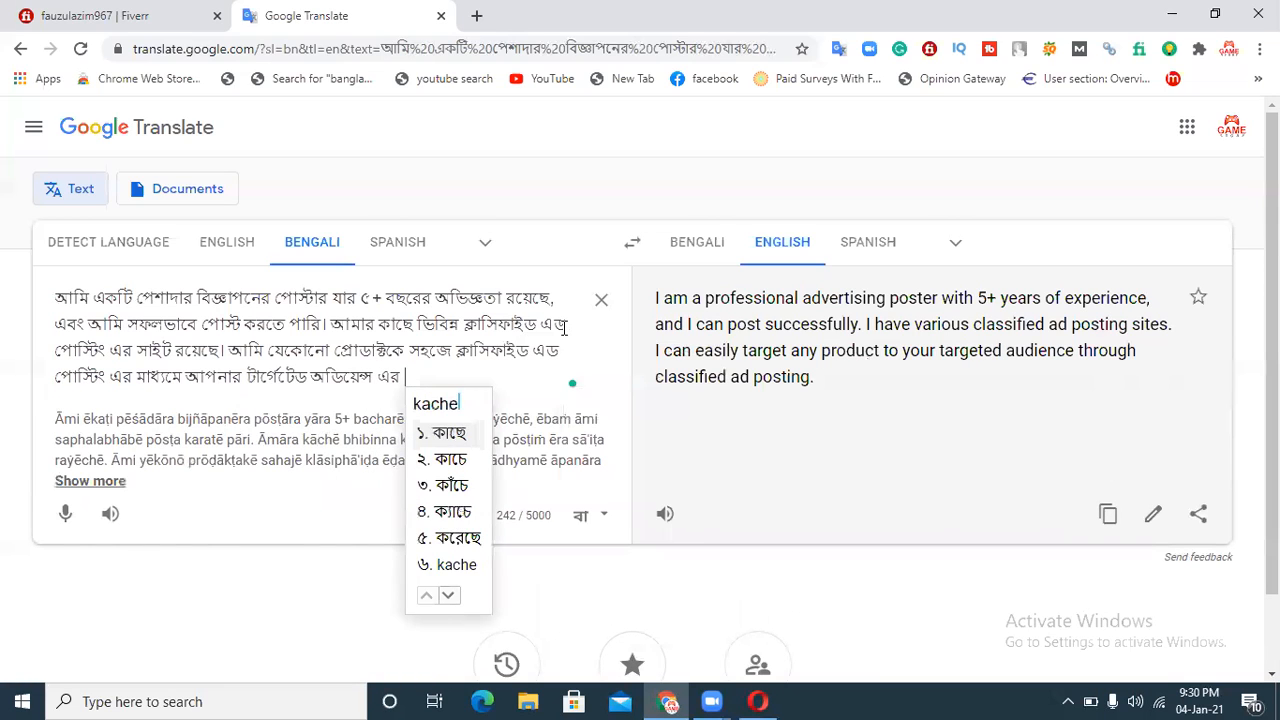
{"action": "type", "text": "ar"}
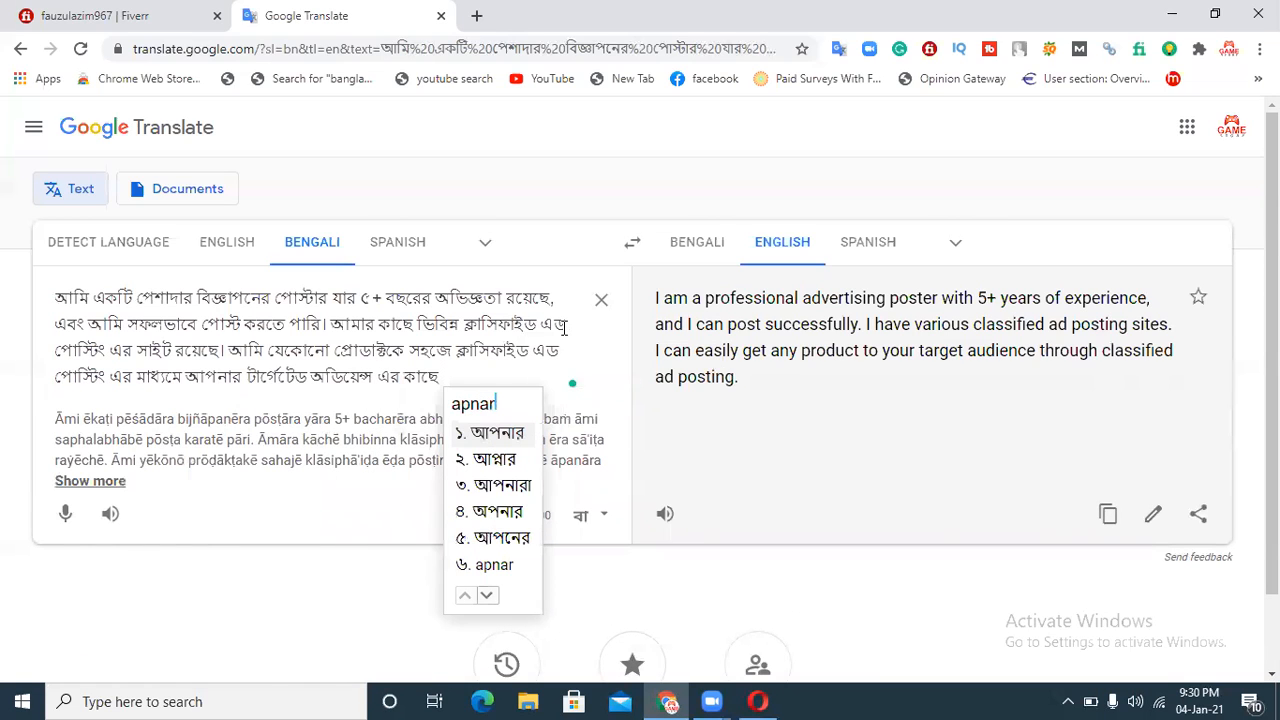
Step: Add "আপনার টার্গেটেড অডিয়েন্স এর কাছে" to the sentence, deleting an extra word typed after it
{"action": "key", "text": "BackSpace"}
{"action": "key", "text": "BackSpace"}
{"action": "key", "text": "BackSpace"}
{"action": "key", "text": "BackSpace"}
{"action": "key", "text": "BackSpace"}
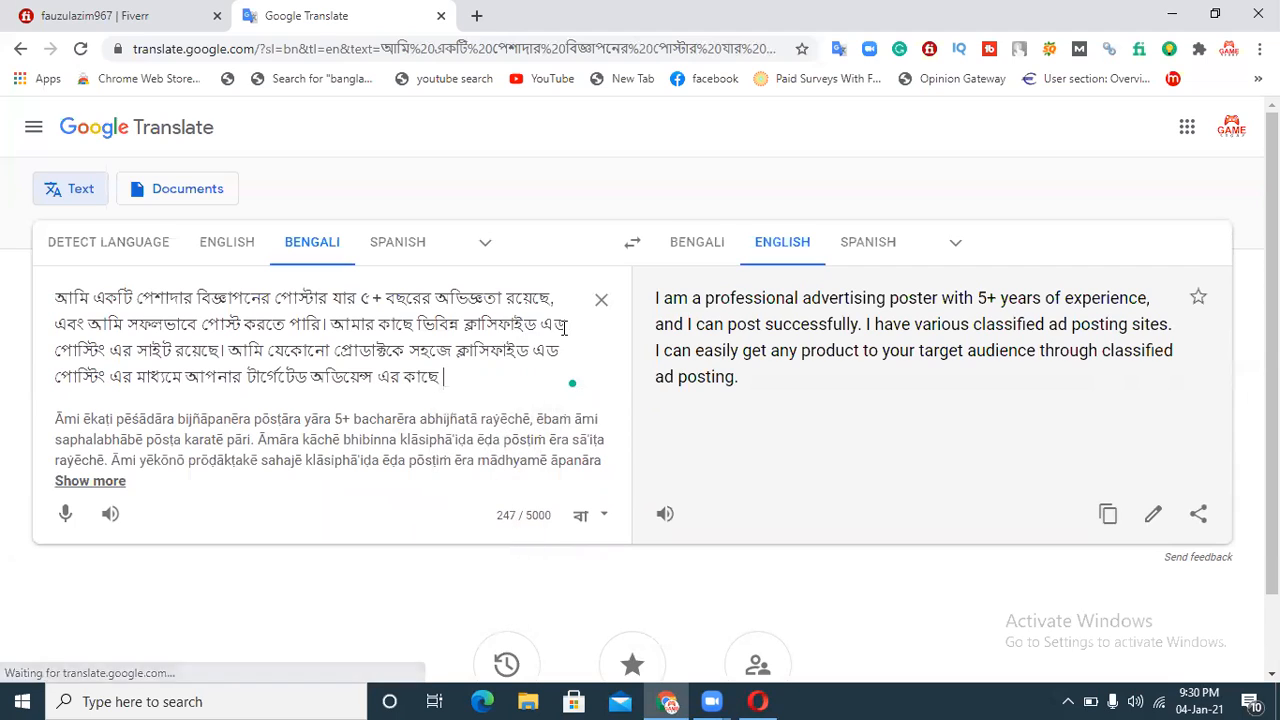
Step: End the sentence with "বিজ্ঞাপন প্রচার করতে পারি।" and begin the next one with "যার"
{"action": "type", "text": "biggapon "}
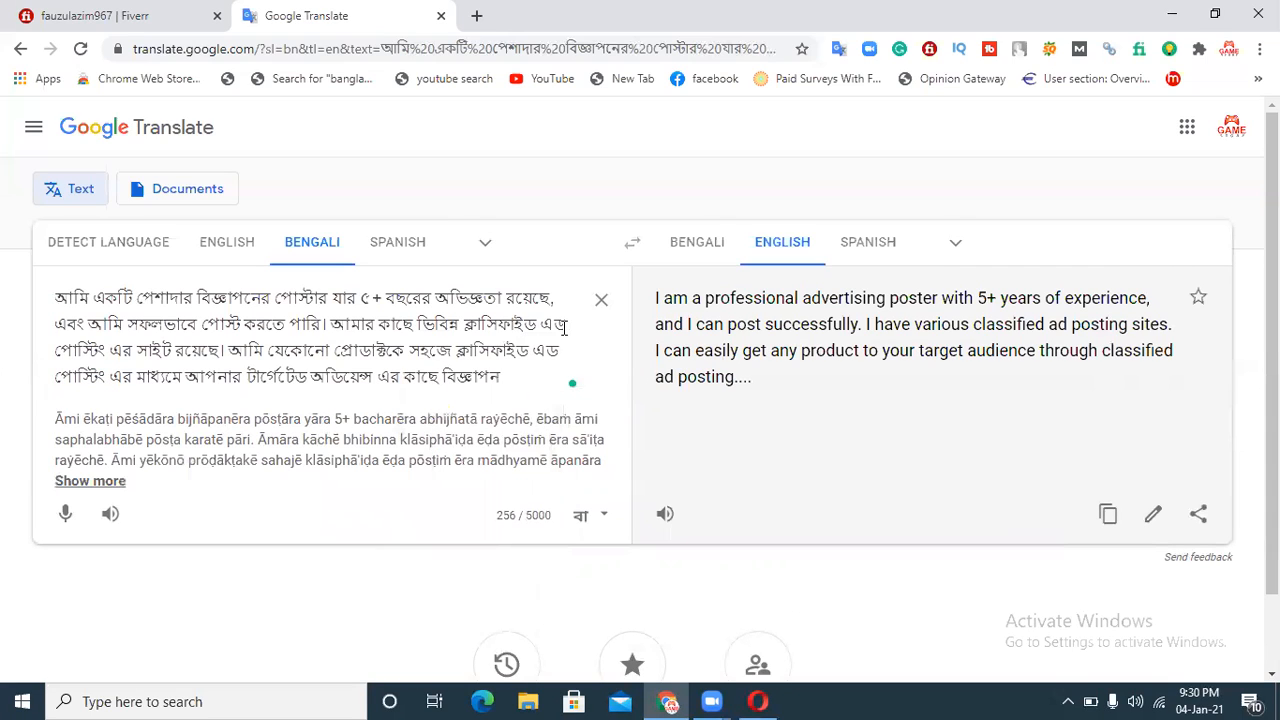
{"action": "type", "text": "po"}
{"action": "key", "text": "BackSpace"}
{"action": "type", "text": "rochar korte pari"}
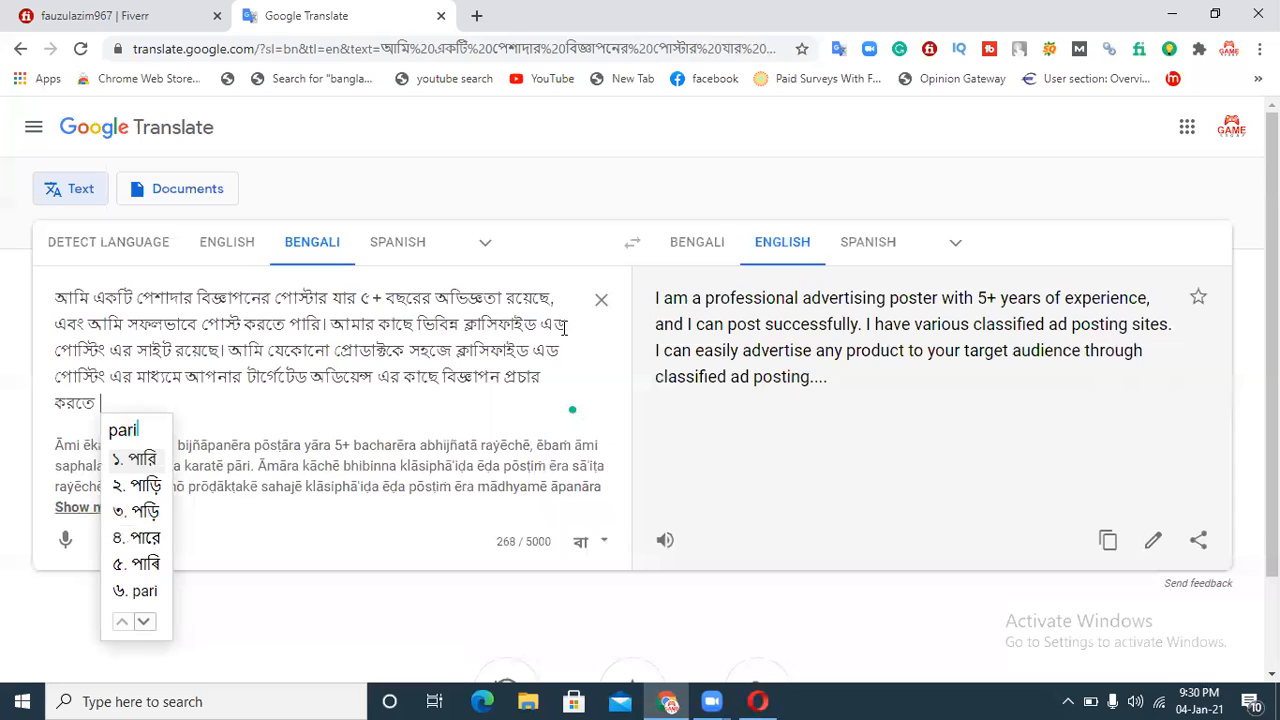
{"action": "type", "text": ". jar "}
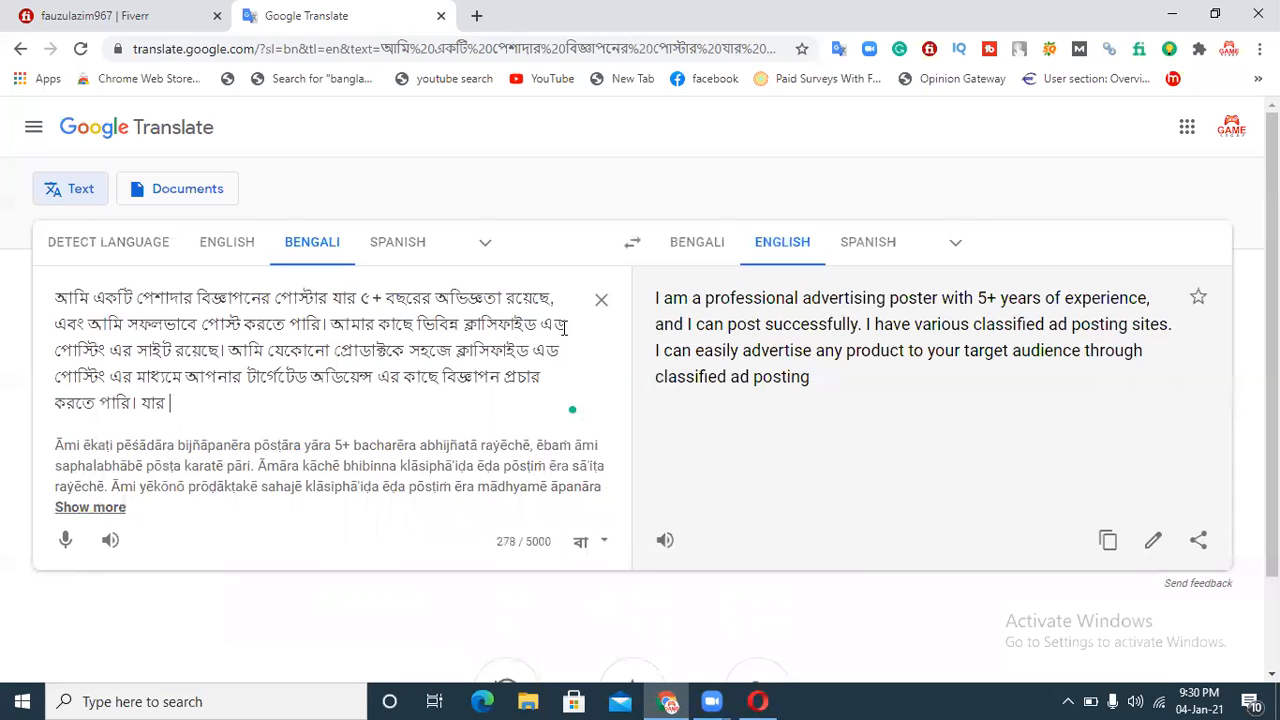
{"action": "type", "text": "fole "}
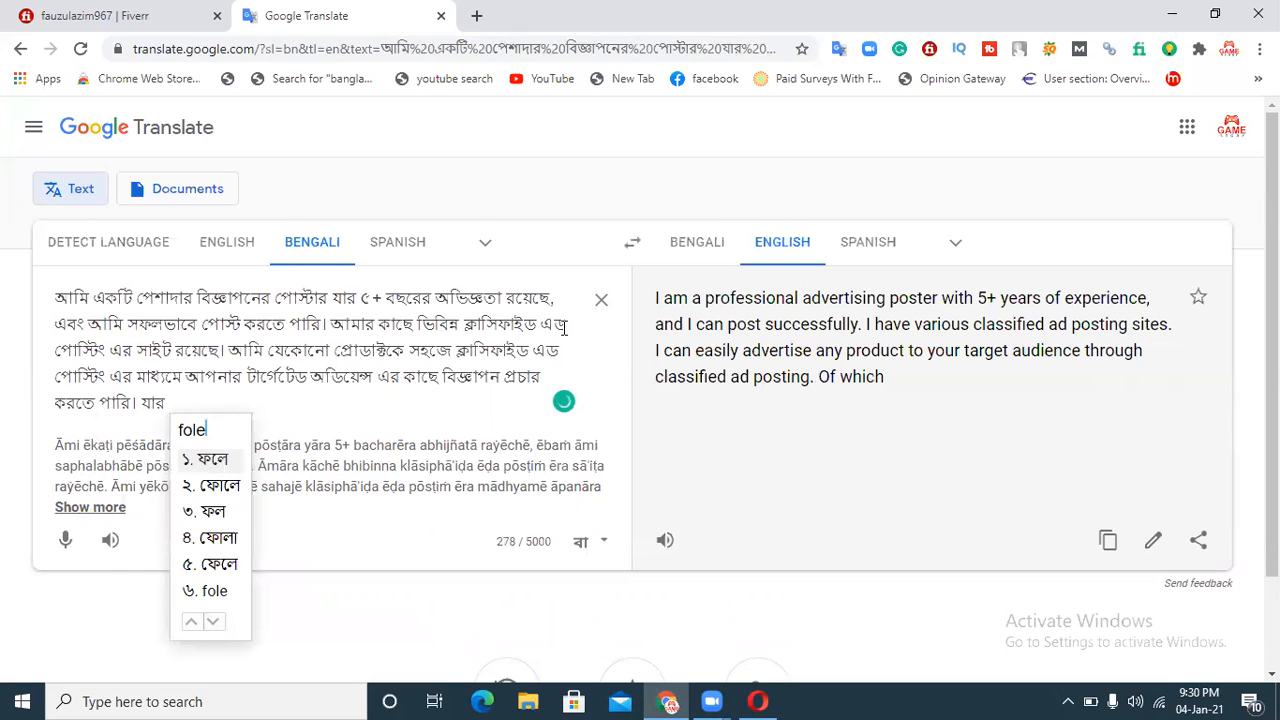
{"action": "type", "text": "apnar "}
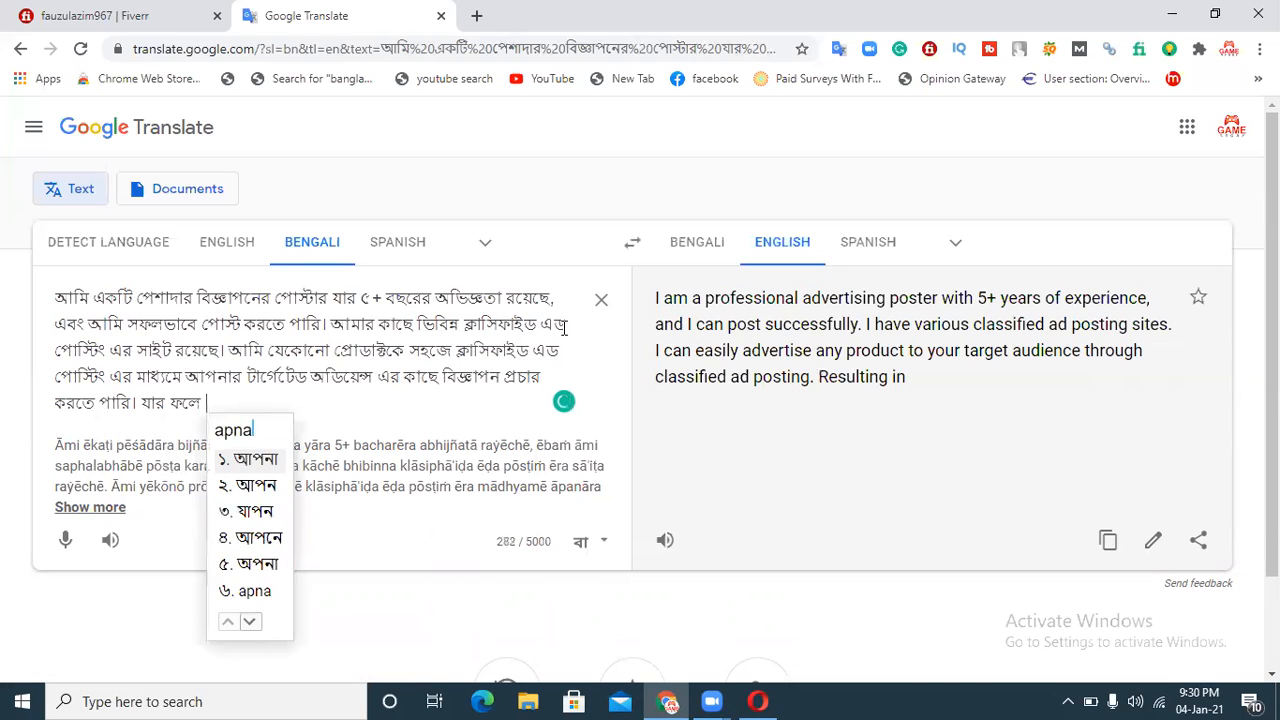
{"action": "type", "text": "ekhan"}
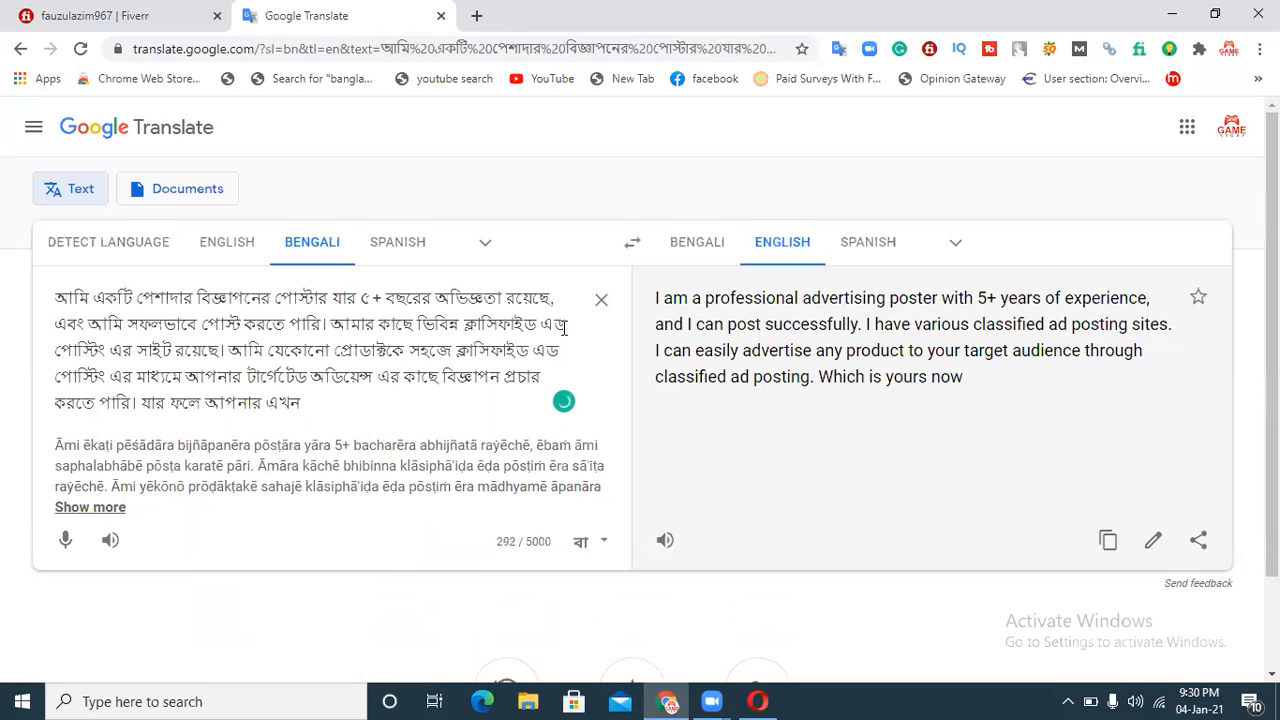
Step: Continue with "ফলে আপনার এখান", retyping the misspelled last word
{"action": "key", "text": "BackSpace"}
{"action": "key", "text": "BackSpace"}
{"action": "key", "text": "BackSpace"}
{"action": "key", "text": "BackSpace"}
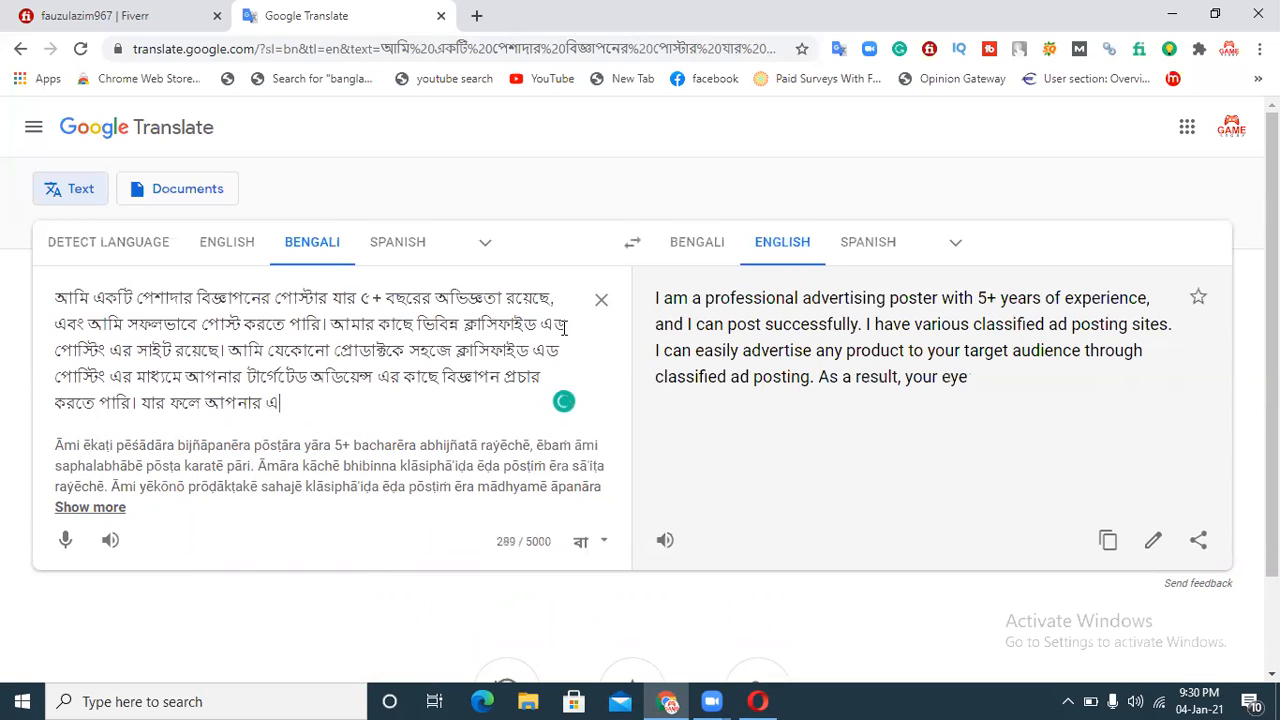
{"action": "type", "text": "ekhan"}
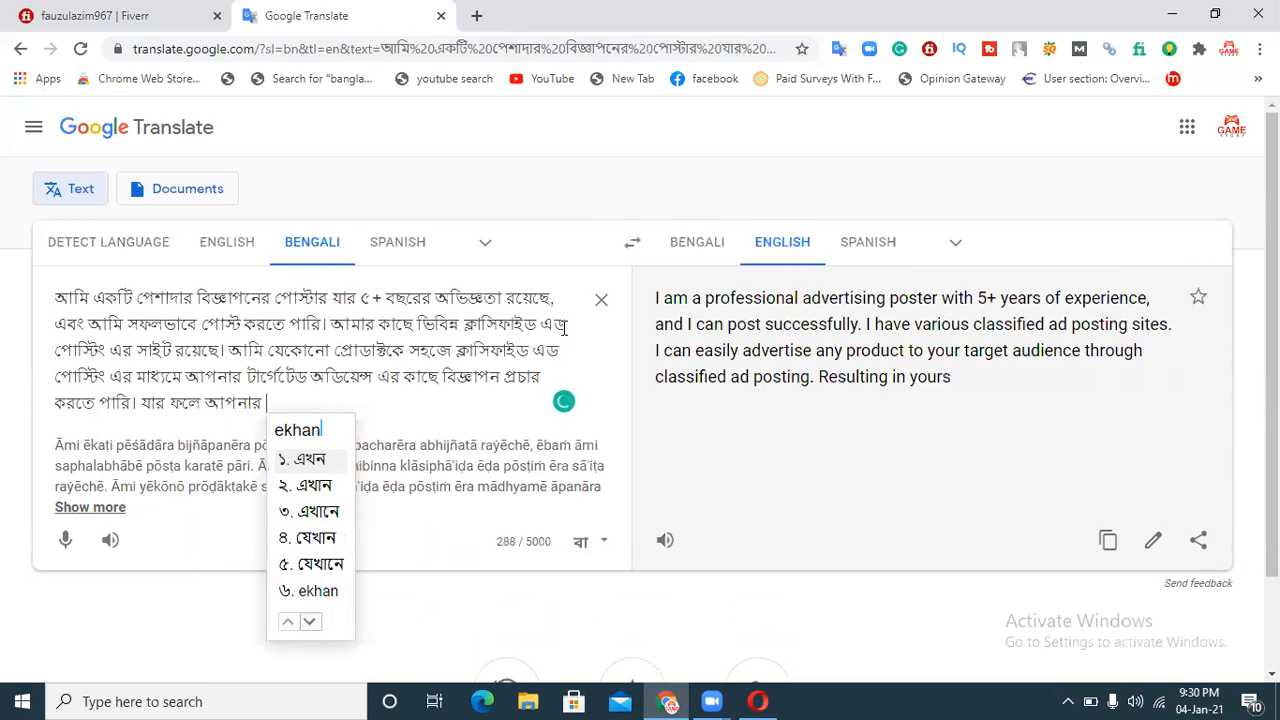
{"action": "key", "text": "space"}
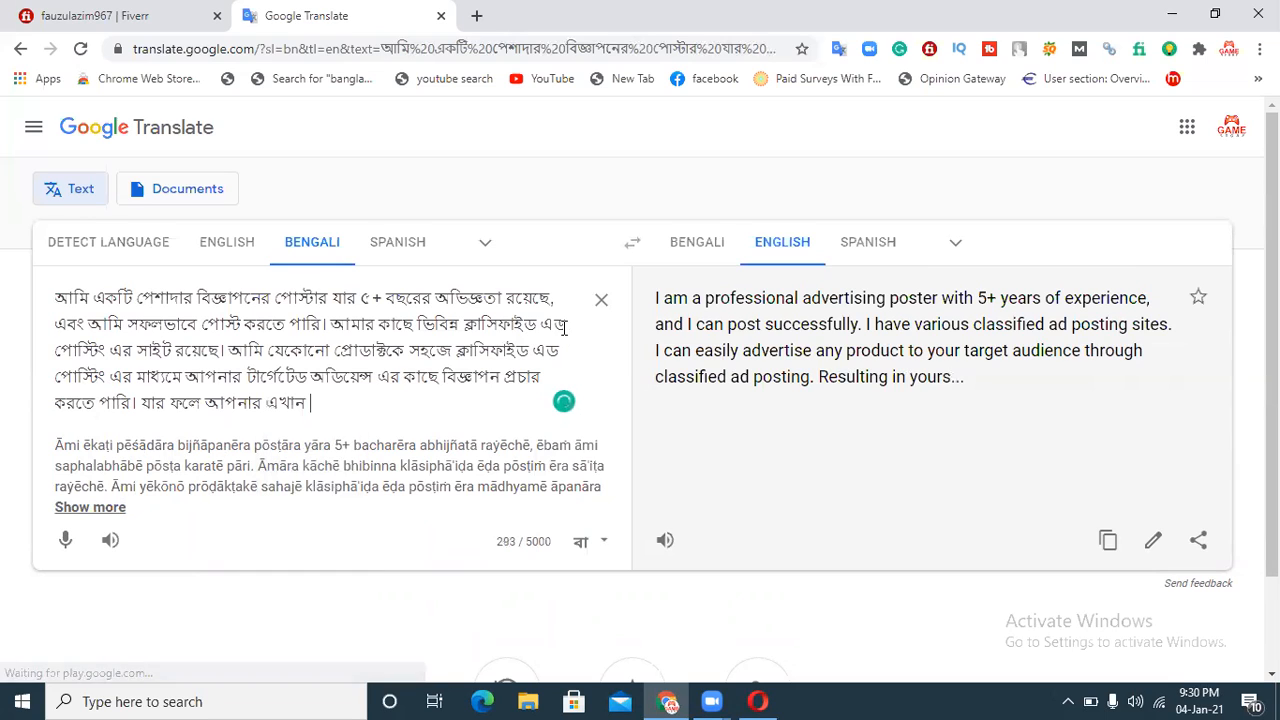
Step: Finish the sentence with "থেকে ১০০% লাভ হবে।"
{"action": "type", "text": "theke"}
{"action": "key", "text": "space"}
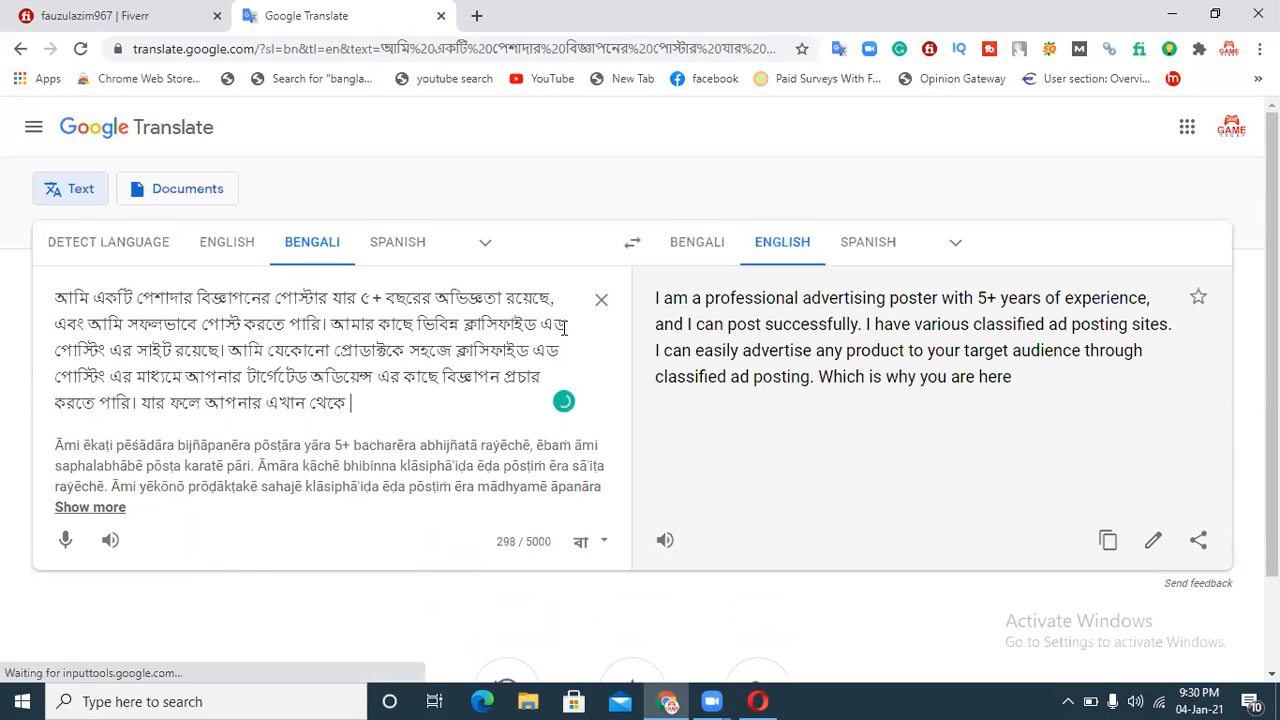
{"action": "type", "text": "100%"}
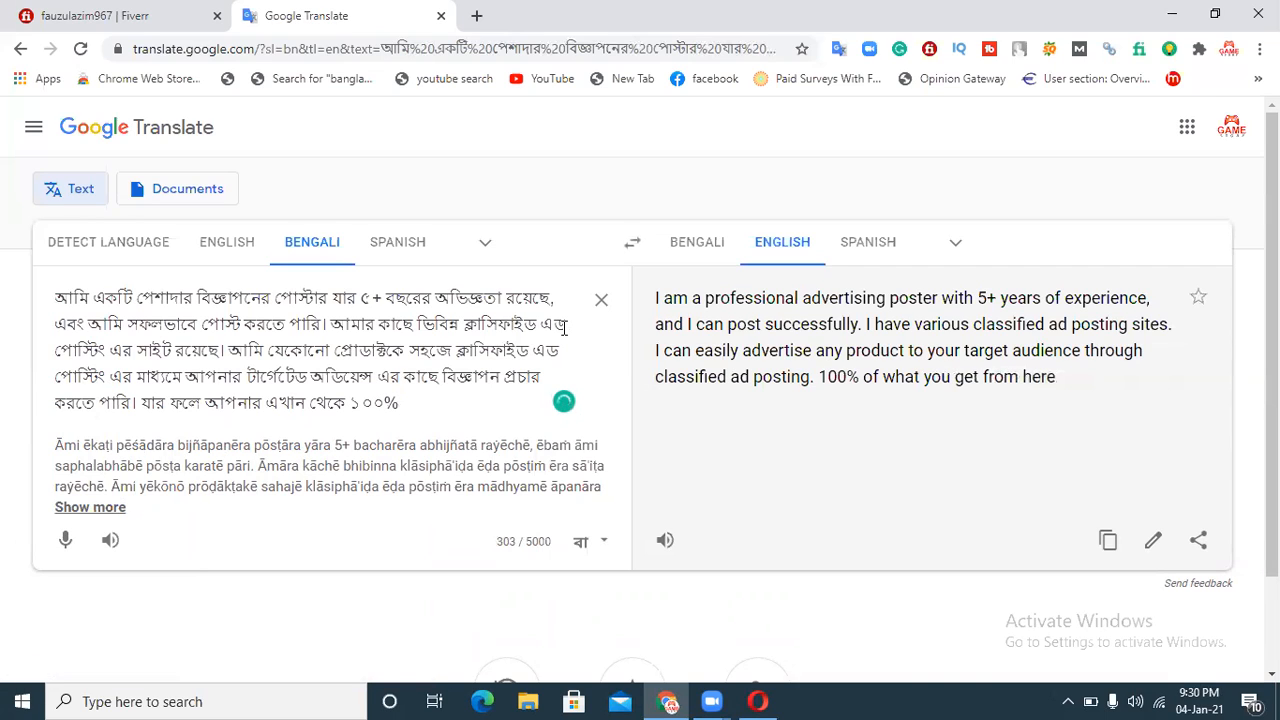
{"action": "type", "text": " lav"}
{"action": "key", "text": "space"}
{"action": "type", "text": "h"}
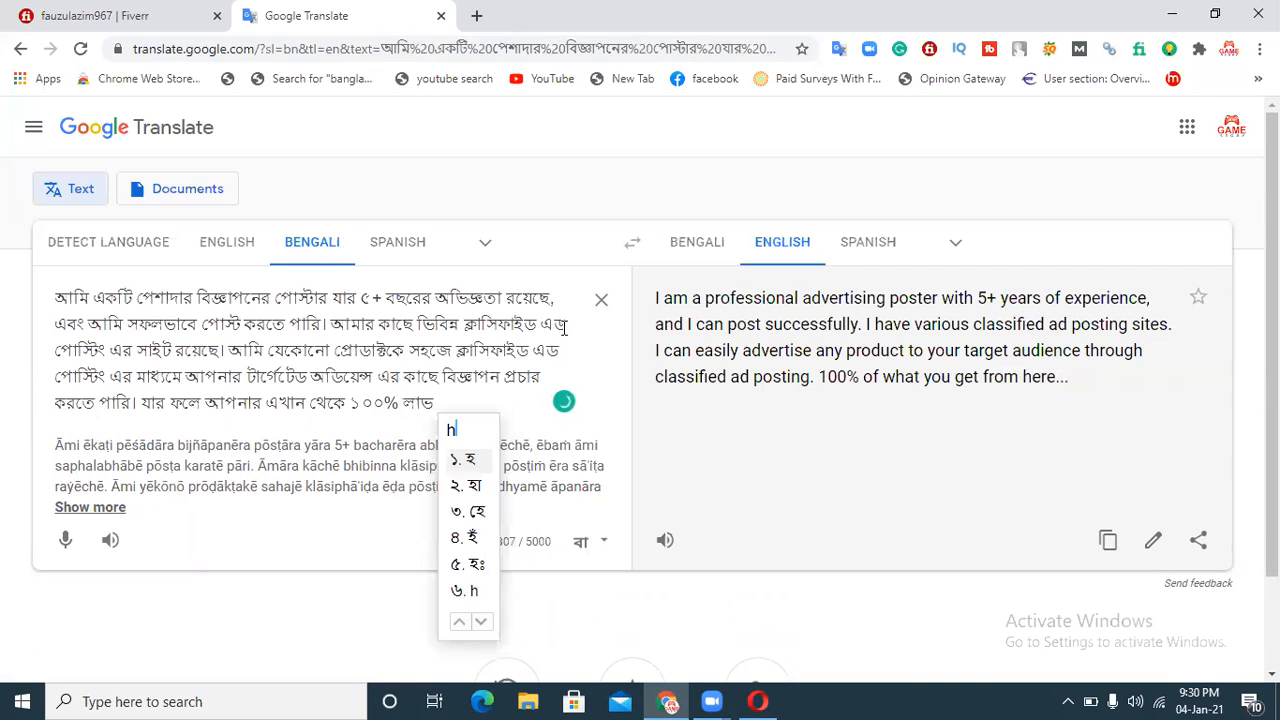
{"action": "type", "text": "obe"}
{"action": "key", "text": "space"}
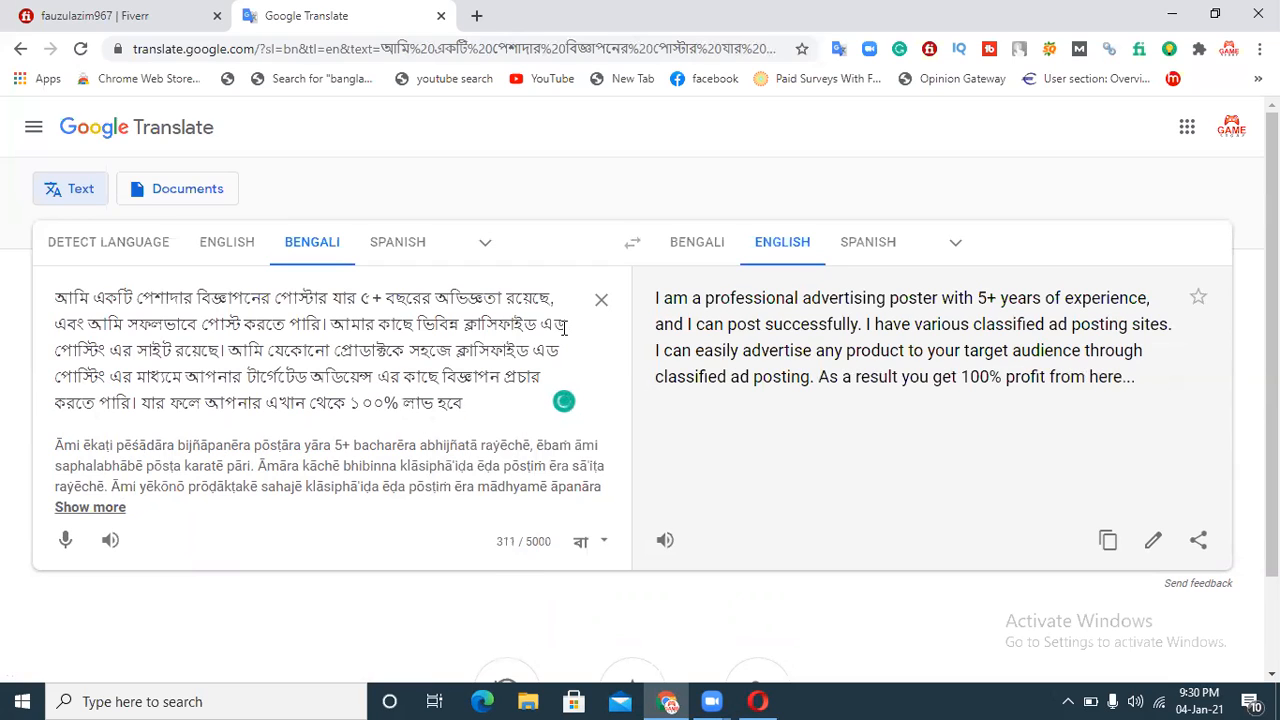
{"action": "type", "text": "."}
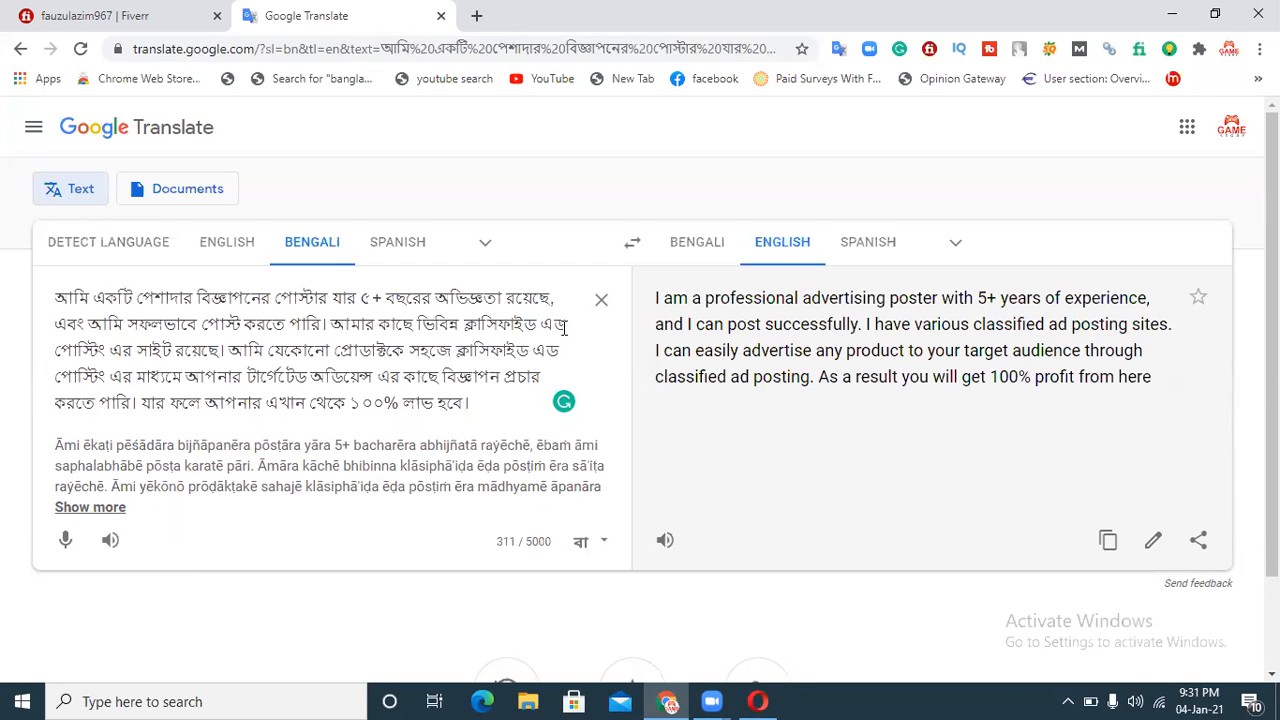
Step: Copy the English translation, switch to the Fiverr gig editor in Opera, and paste it into the description
{"action": "left_click", "coordinate": [1109, 547]}
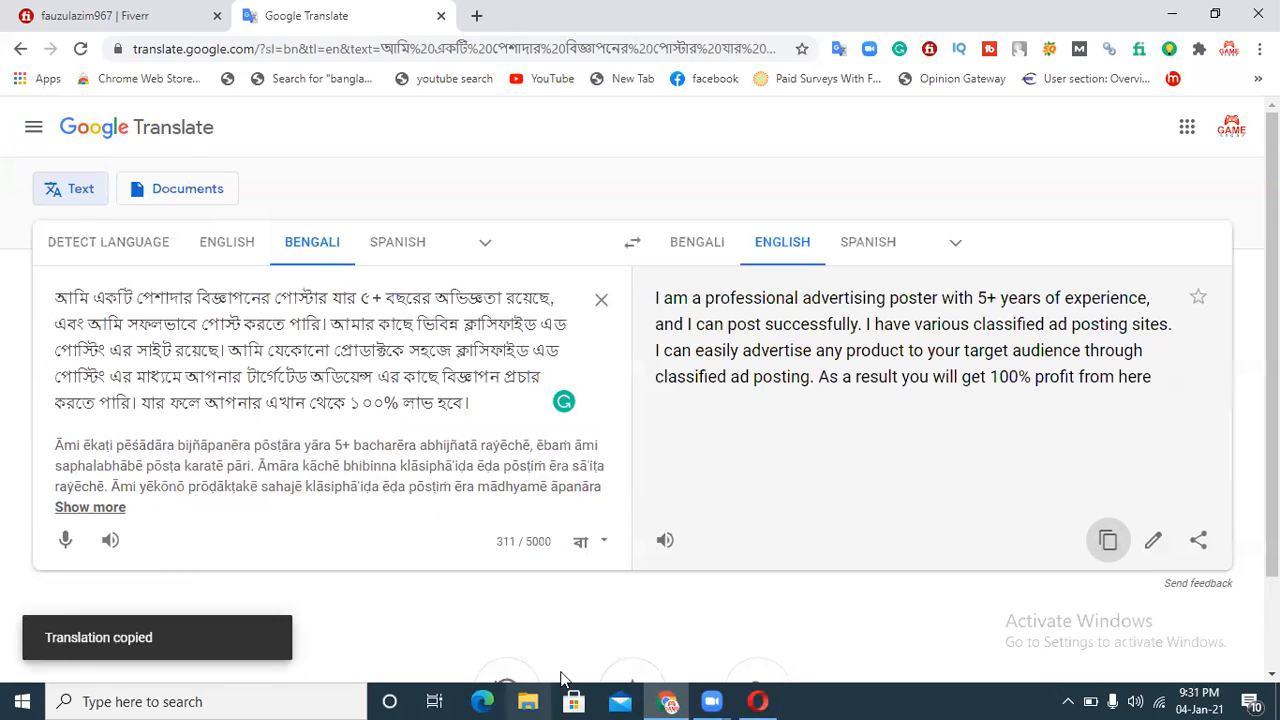
{"action": "left_click", "coordinate": [760, 700]}
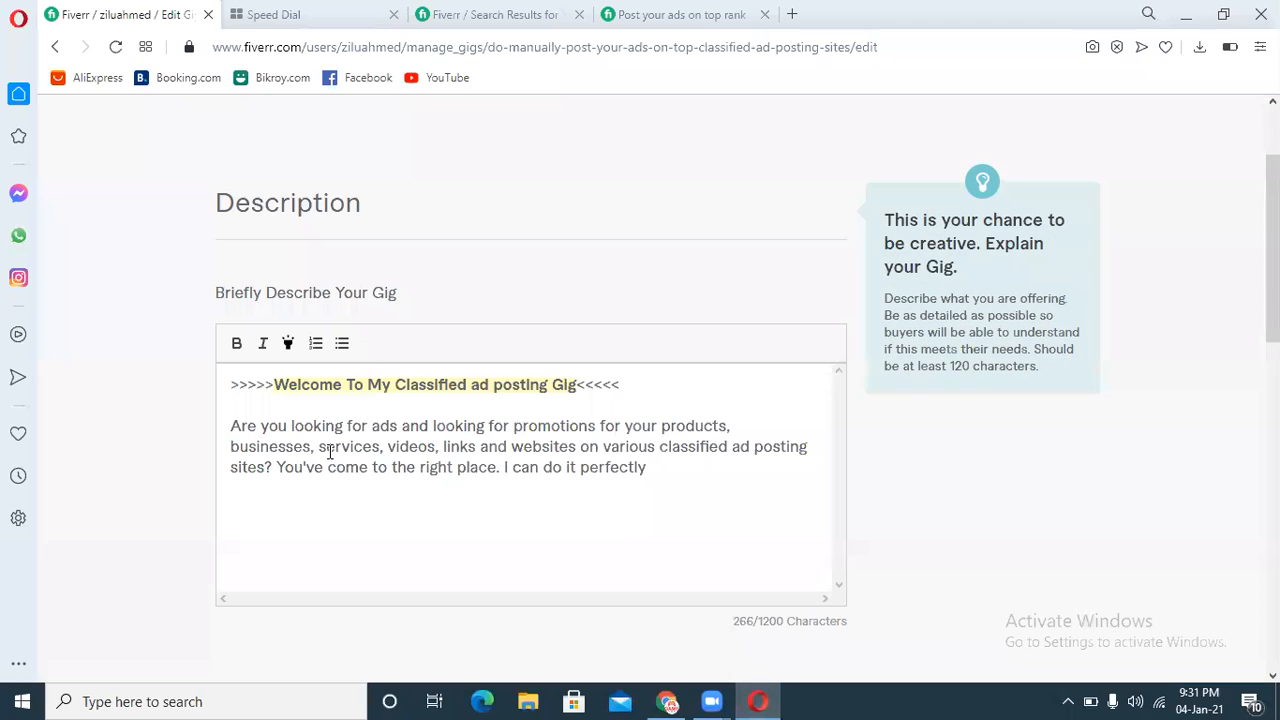
{"action": "key", "text": "ctrl+v"}
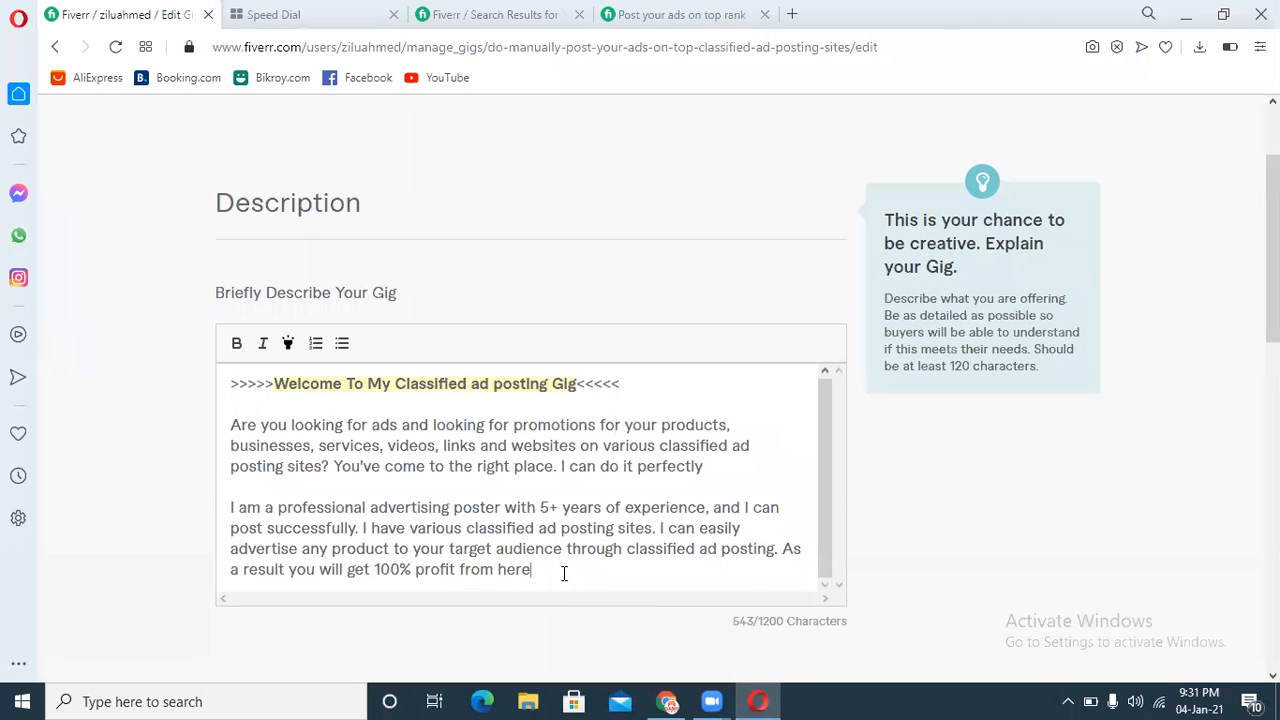
Step: Add the heading "My Features and Guarantee:" on a new line below the description paragraphs
{"action": "key", "text": "Return"}
{"action": "key", "text": "Return"}
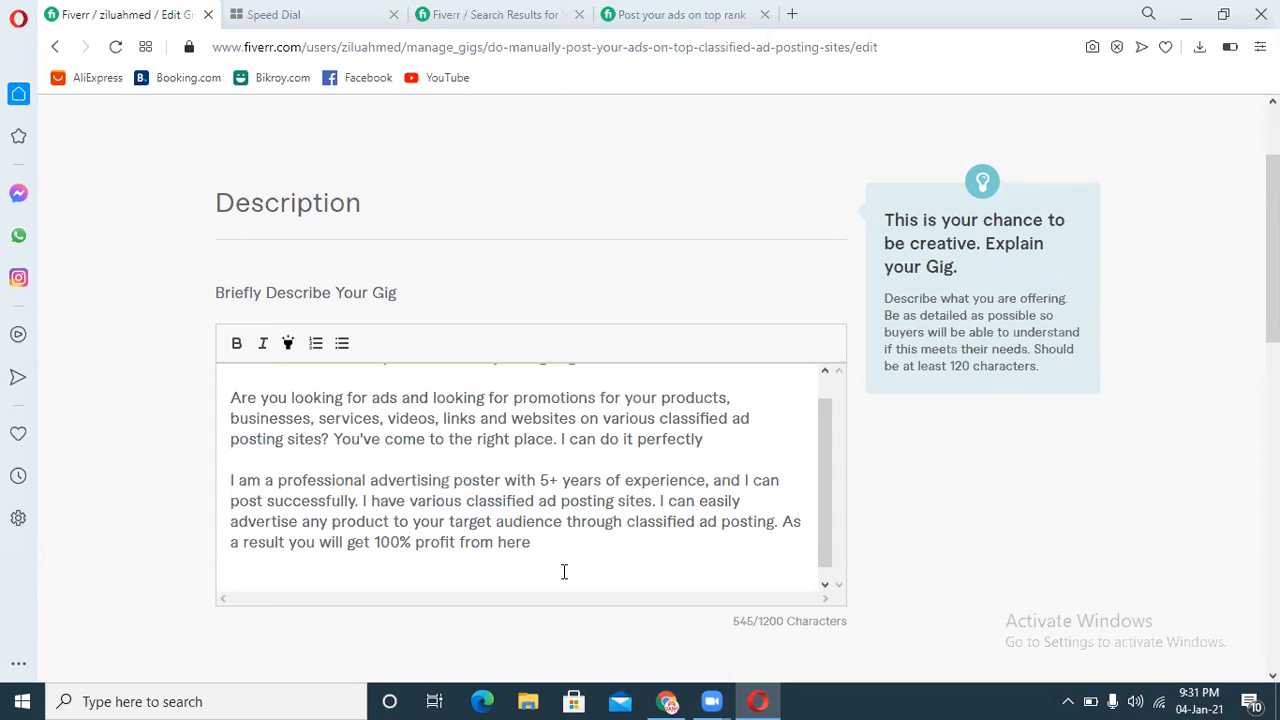
{"action": "left_click_drag", "start_coordinate": [531, 543], "coordinate": [229, 397]}
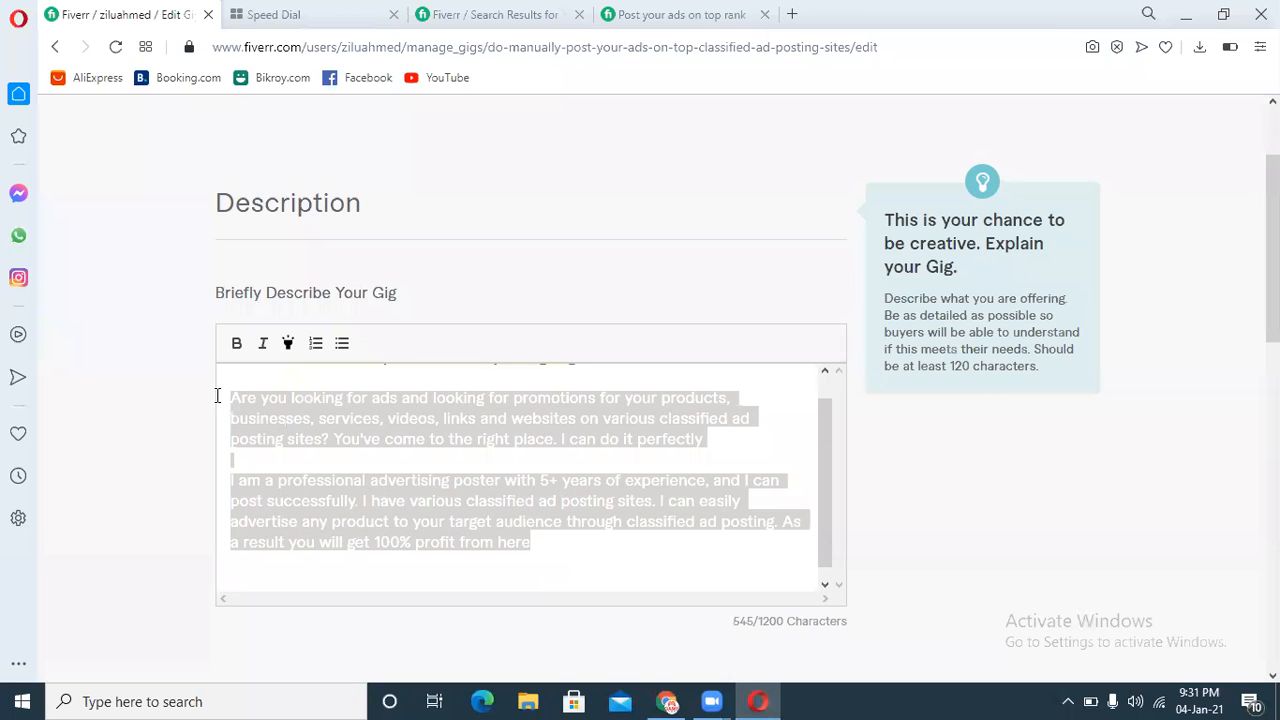
{"action": "left_click", "coordinate": [556, 549]}
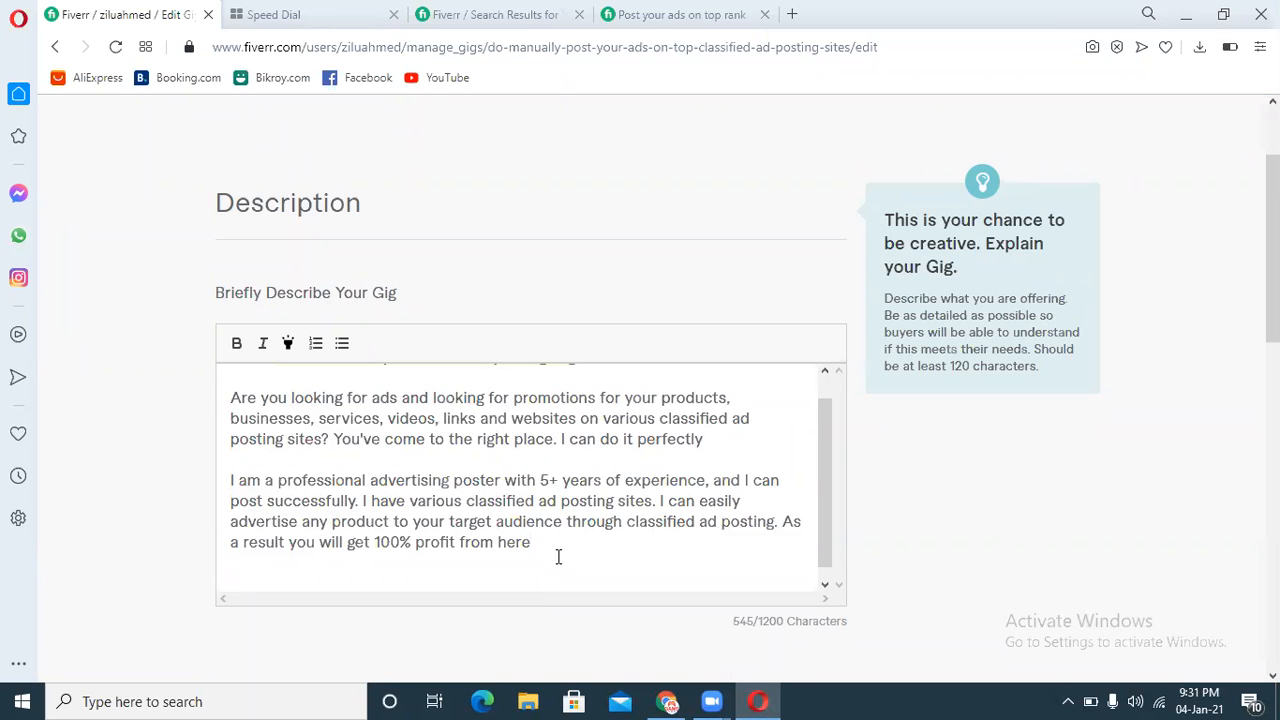
{"action": "key", "text": "Return"}
{"action": "key", "text": "Return"}
{"action": "type", "text": "My Feay"}
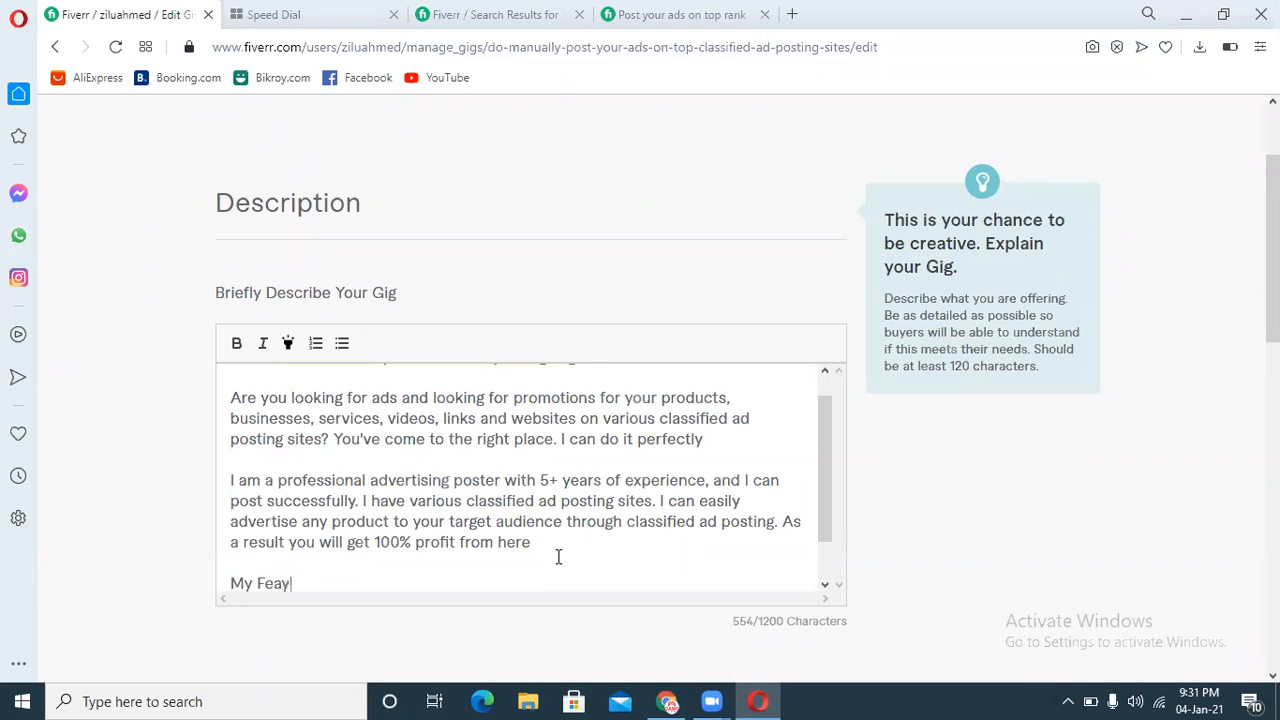
{"action": "key", "text": "BackSpace"}
{"action": "type", "text": "u"}
{"action": "key", "text": "BackSpace"}
{"action": "type", "text": "tures and G"}
{"action": "type", "text": "ua"}
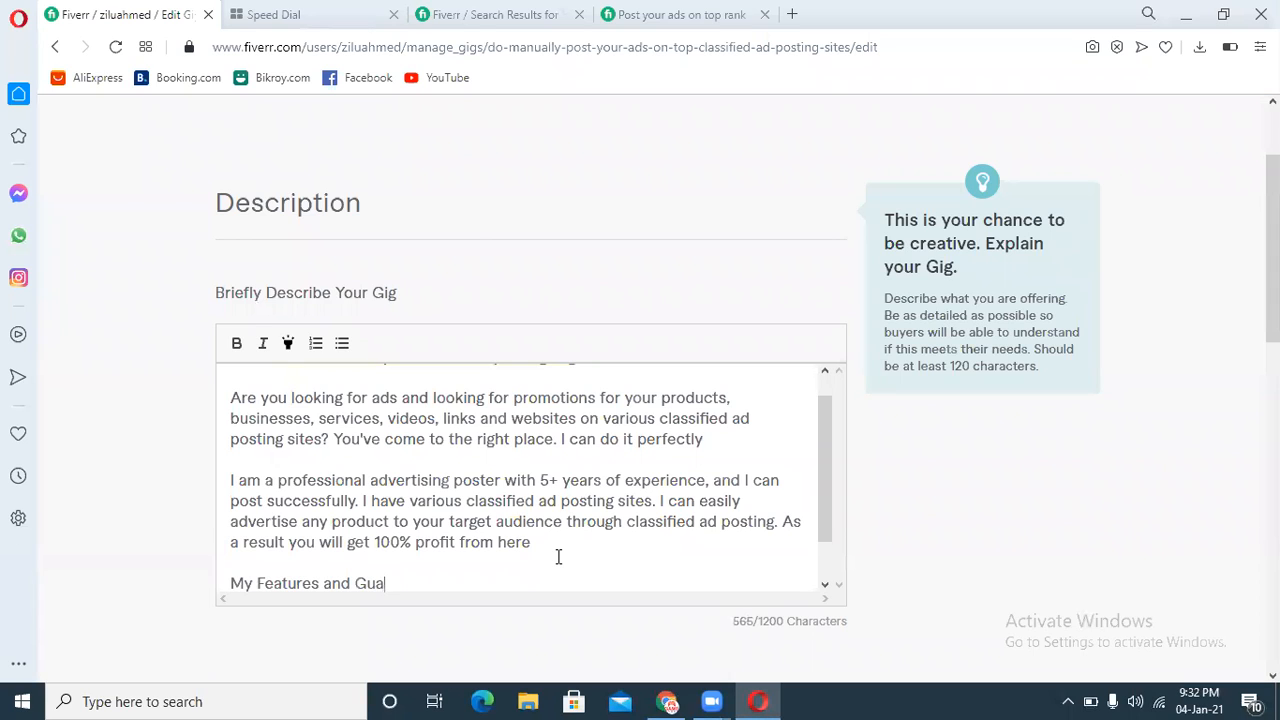
{"action": "type", "text": "rantee:"}
{"action": "key", "text": "Return"}
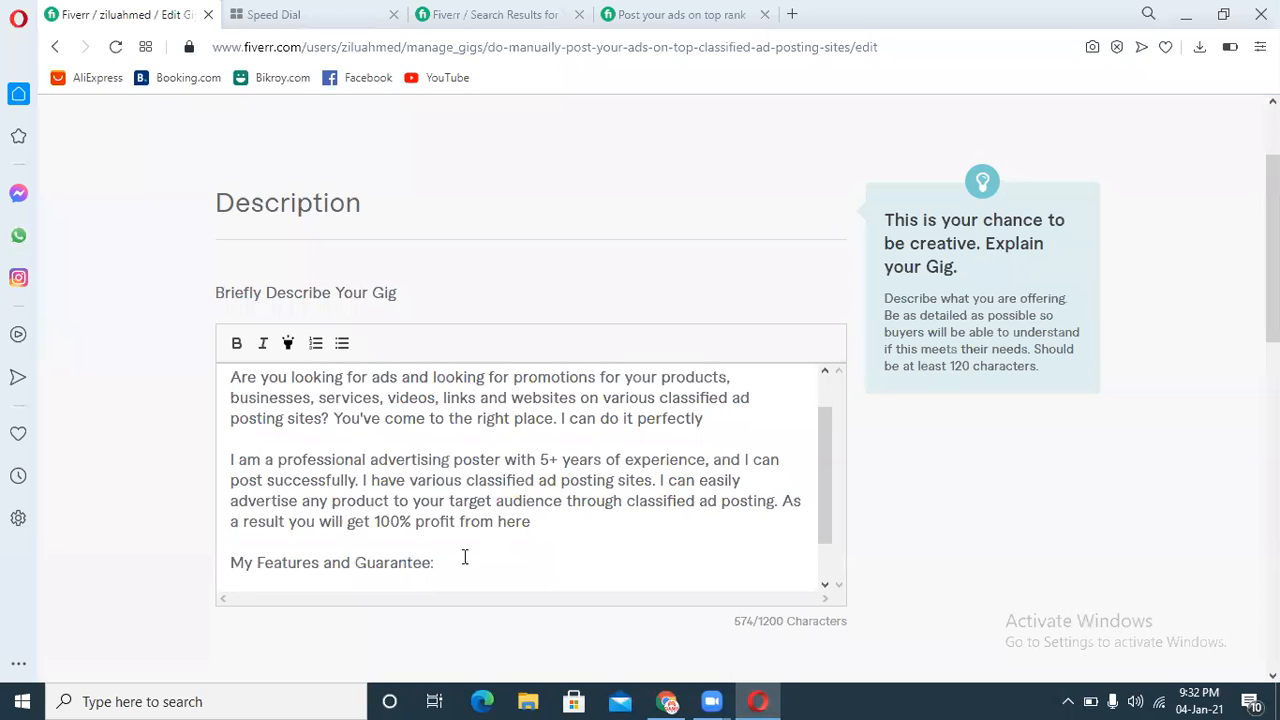
Step: Make the heading bold and highlighted, then start a bulleted list on the line below it
{"action": "left_click_drag", "start_coordinate": [440, 562], "coordinate": [232, 561]}
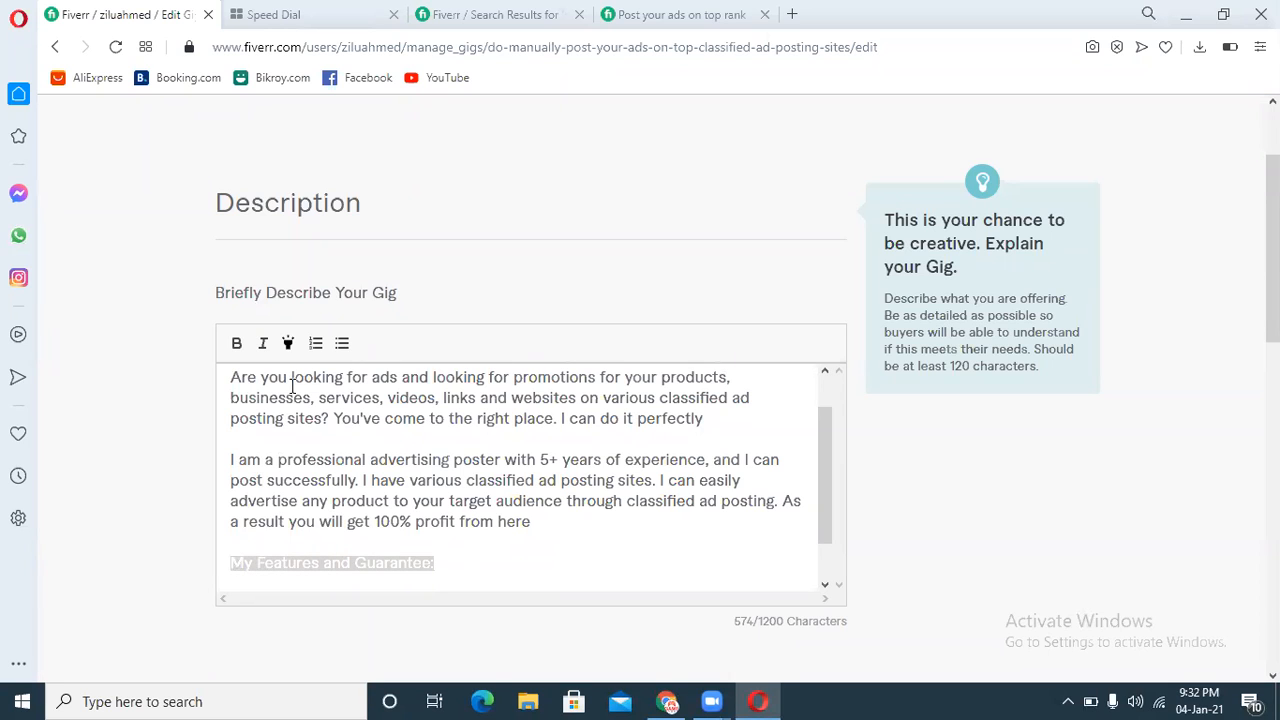
{"action": "left_click", "coordinate": [238, 344]}
{"action": "left_click", "coordinate": [287, 343]}
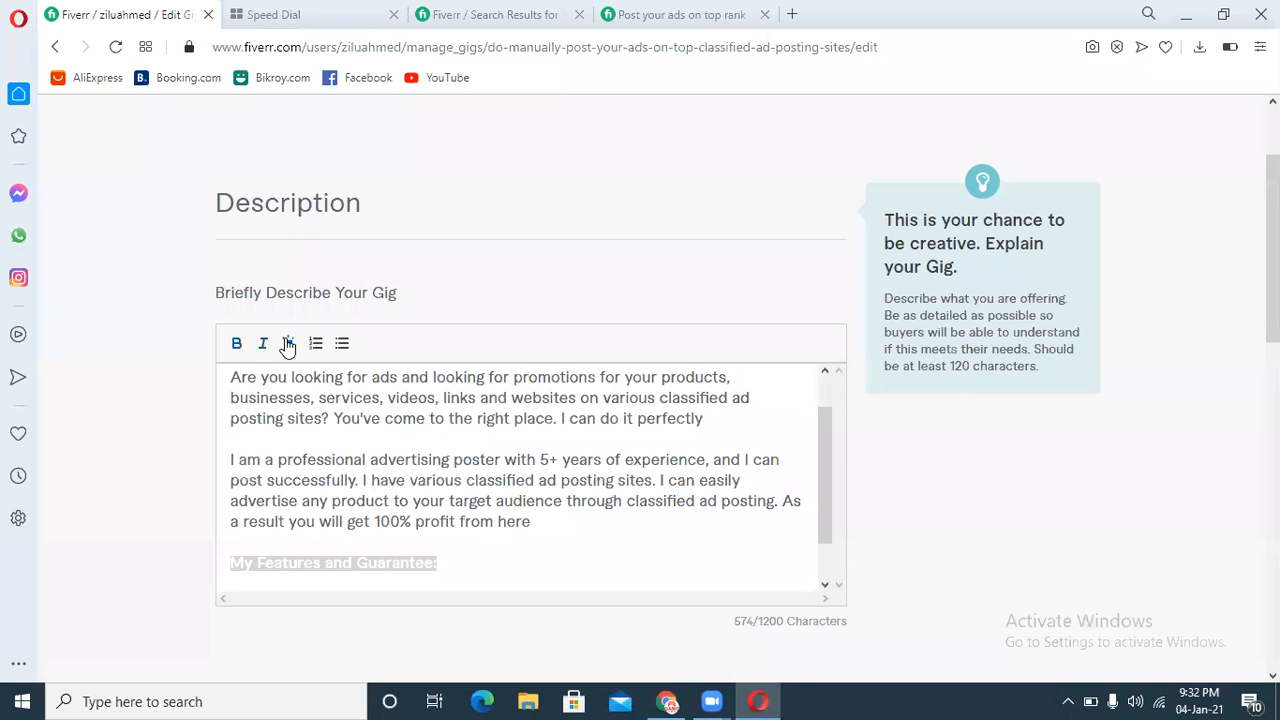
{"action": "left_click", "coordinate": [480, 569]}
{"action": "key", "text": "Return"}
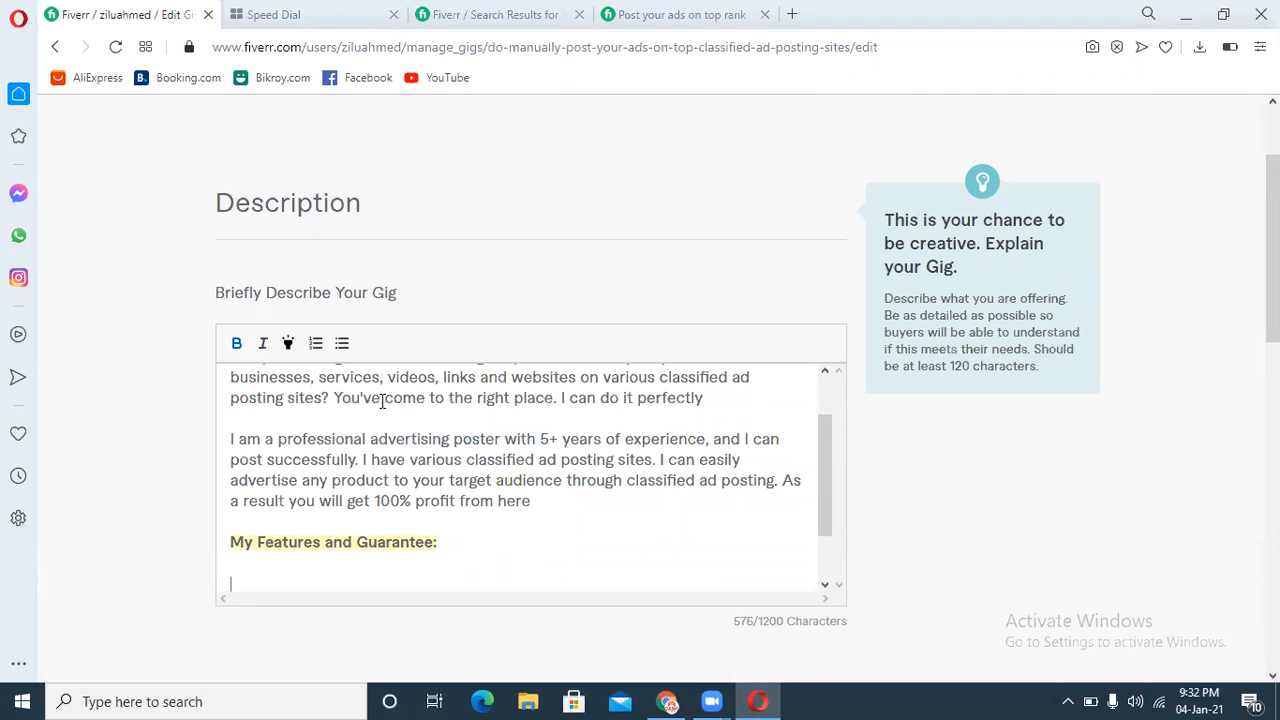
{"action": "left_click", "coordinate": [342, 343]}
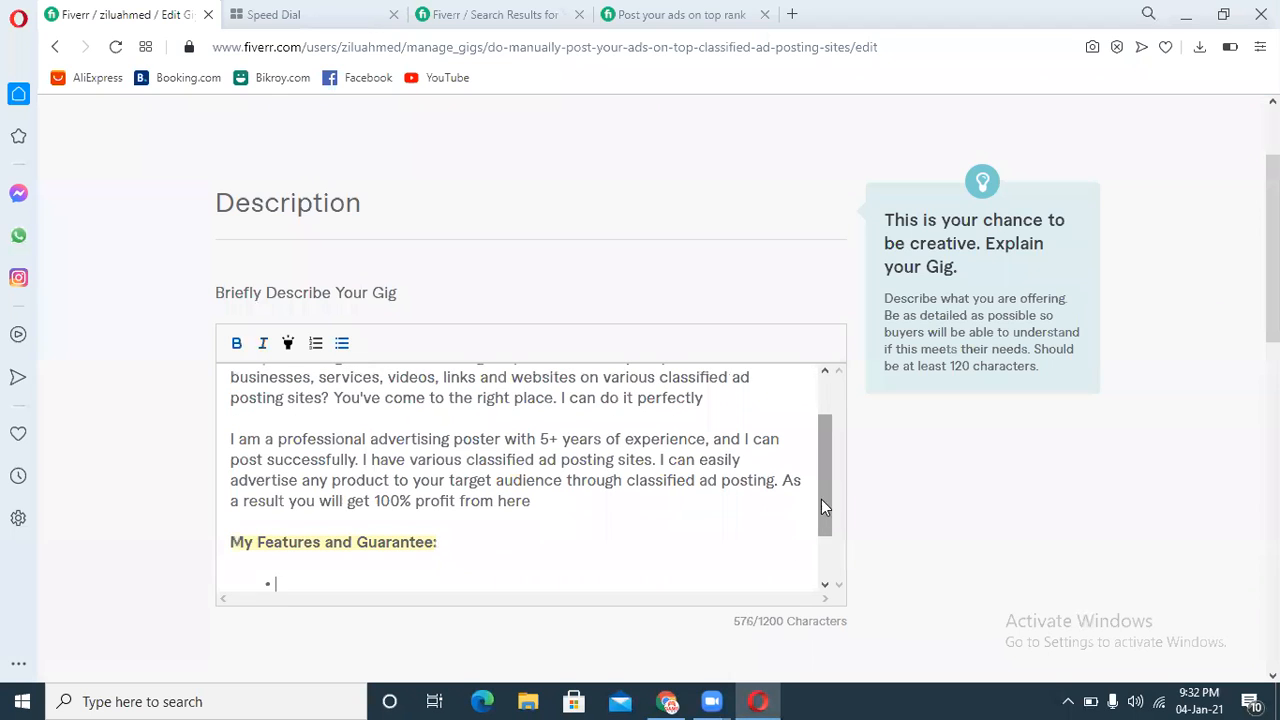
Step: Start the first bullet with "Providing", remove its bold formatting, and continue it with "only"
{"action": "scroll", "coordinate": [823, 491], "scroll_direction": "down", "scroll_amount": 1}
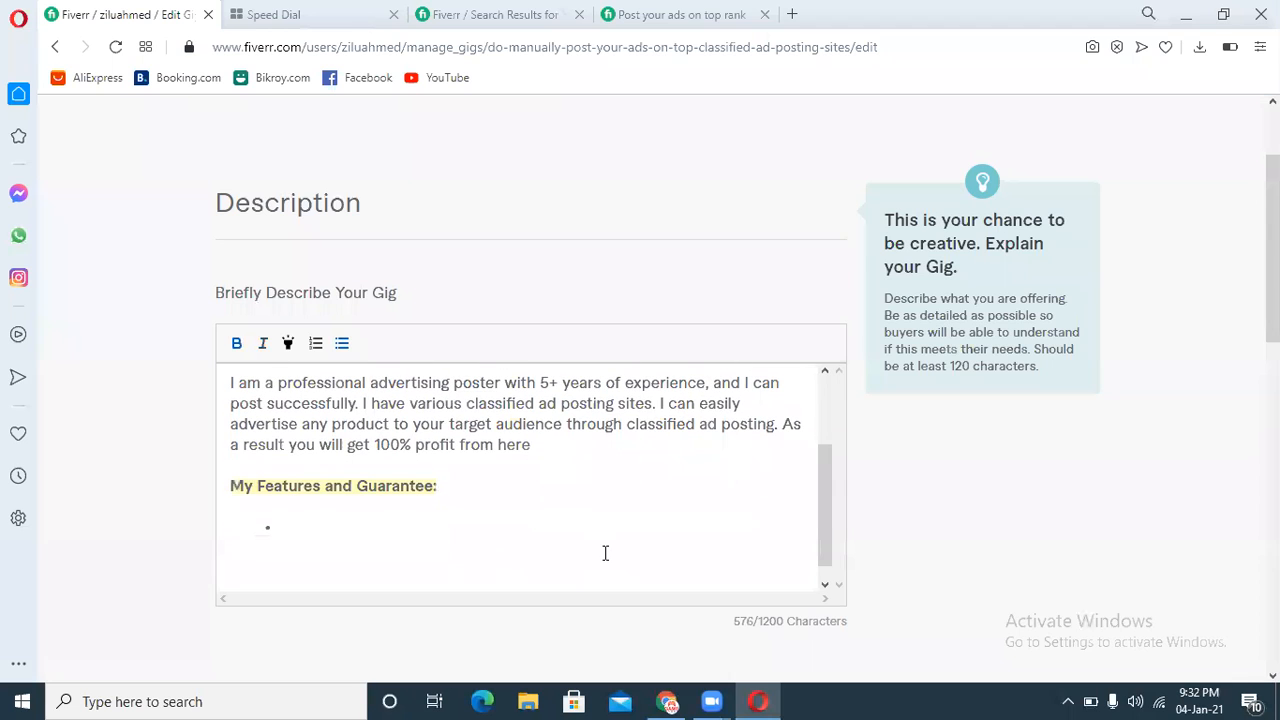
{"action": "type", "text": "Providing"}
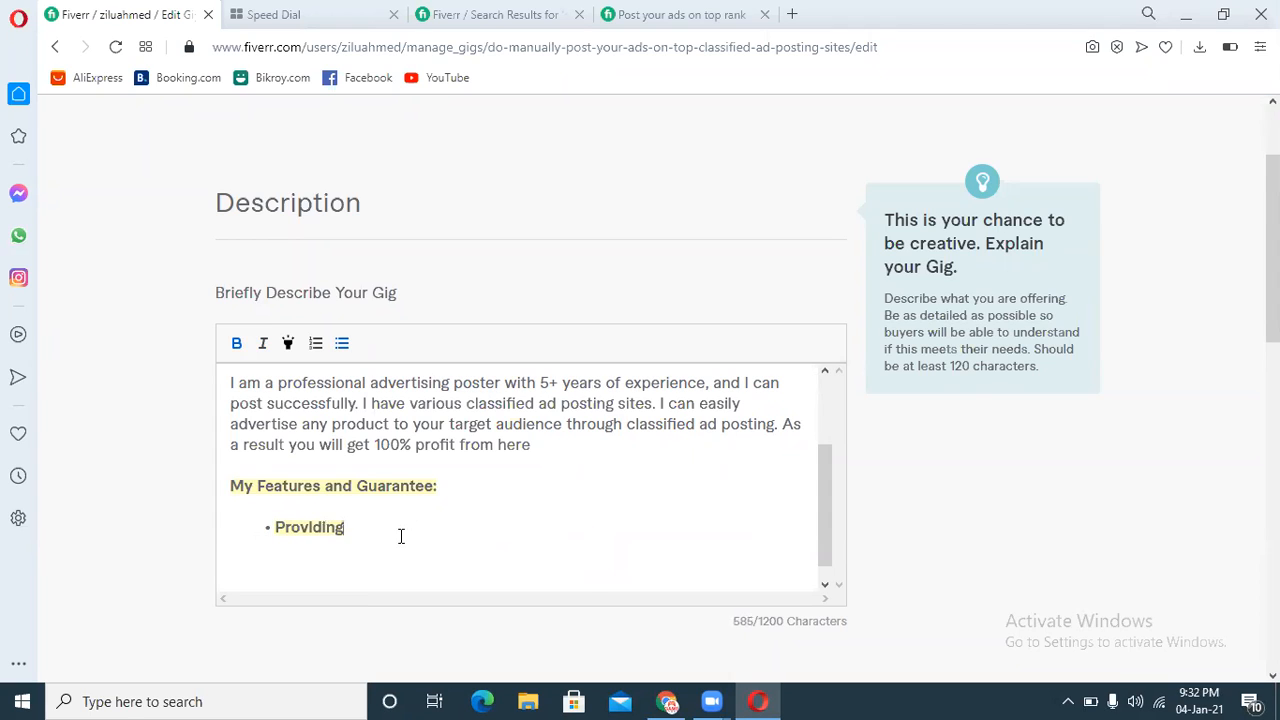
{"action": "double_click", "coordinate": [303, 527]}
{"action": "left_click", "coordinate": [236, 344]}
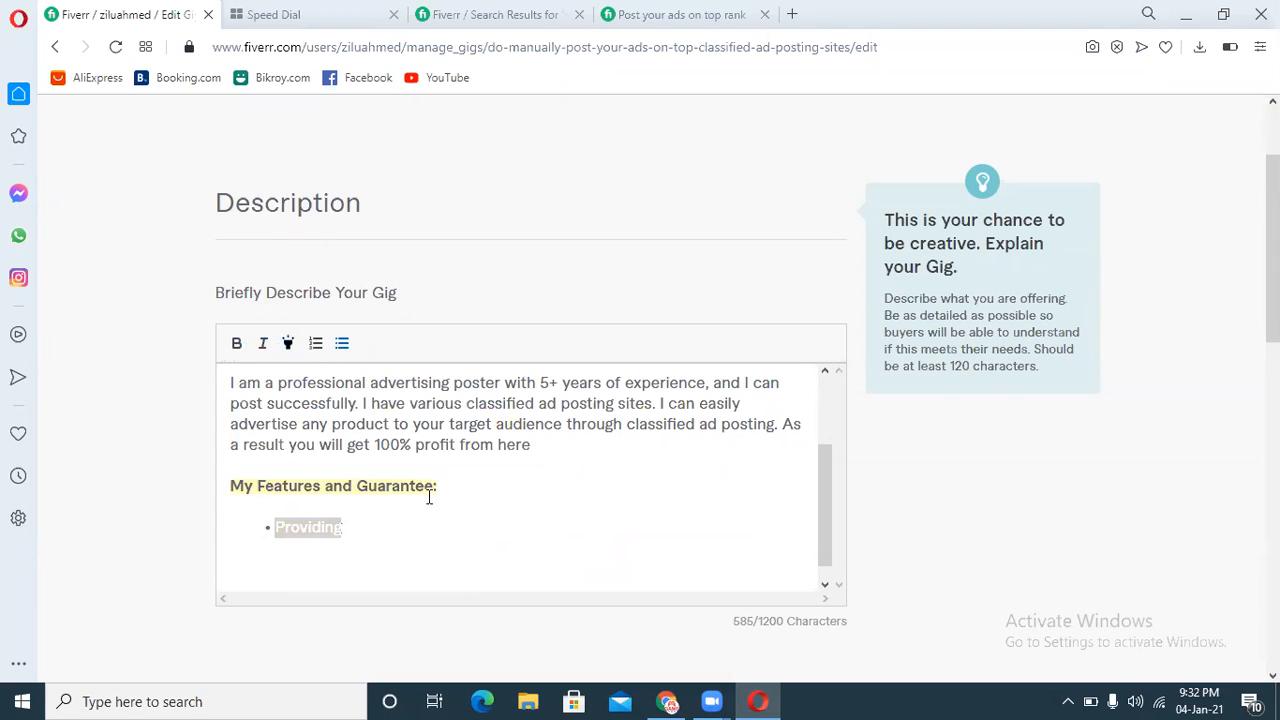
{"action": "left_click", "coordinate": [400, 528]}
{"action": "type", "text": "only "}
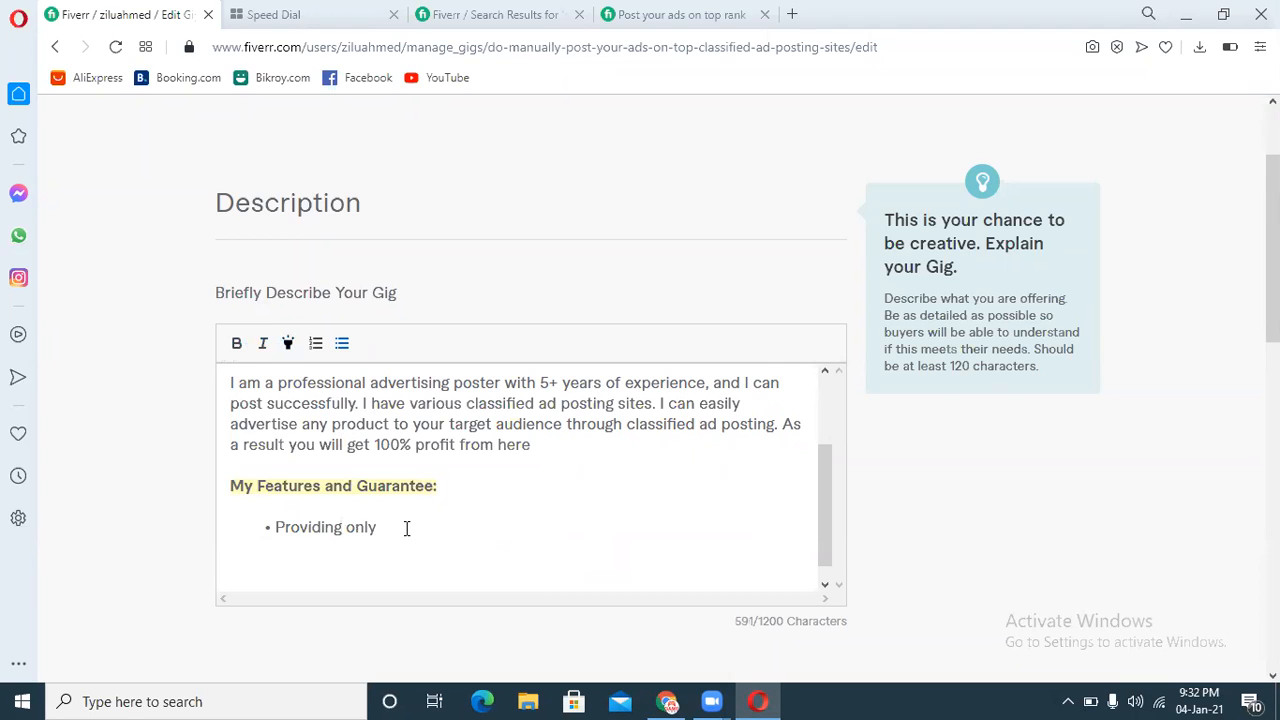
{"action": "type", "text": "Live"}
{"action": "type", "text": " add"}
Step: Finish the first bullet as "Providing only Live Ads" and start a new bullet
{"action": "key", "text": "BackSpace"}
{"action": "type", "text": "s"}
{"action": "key", "text": "BackSpace"}
{"action": "key", "text": "BackSpace"}
{"action": "key", "text": "BackSpace"}
{"action": "type", "text": "Ads"}
{"action": "key", "text": "Return"}
Step: Add the bullet "Instant Live Ads" and start another bullet
{"action": "type", "text": "Instant L"}
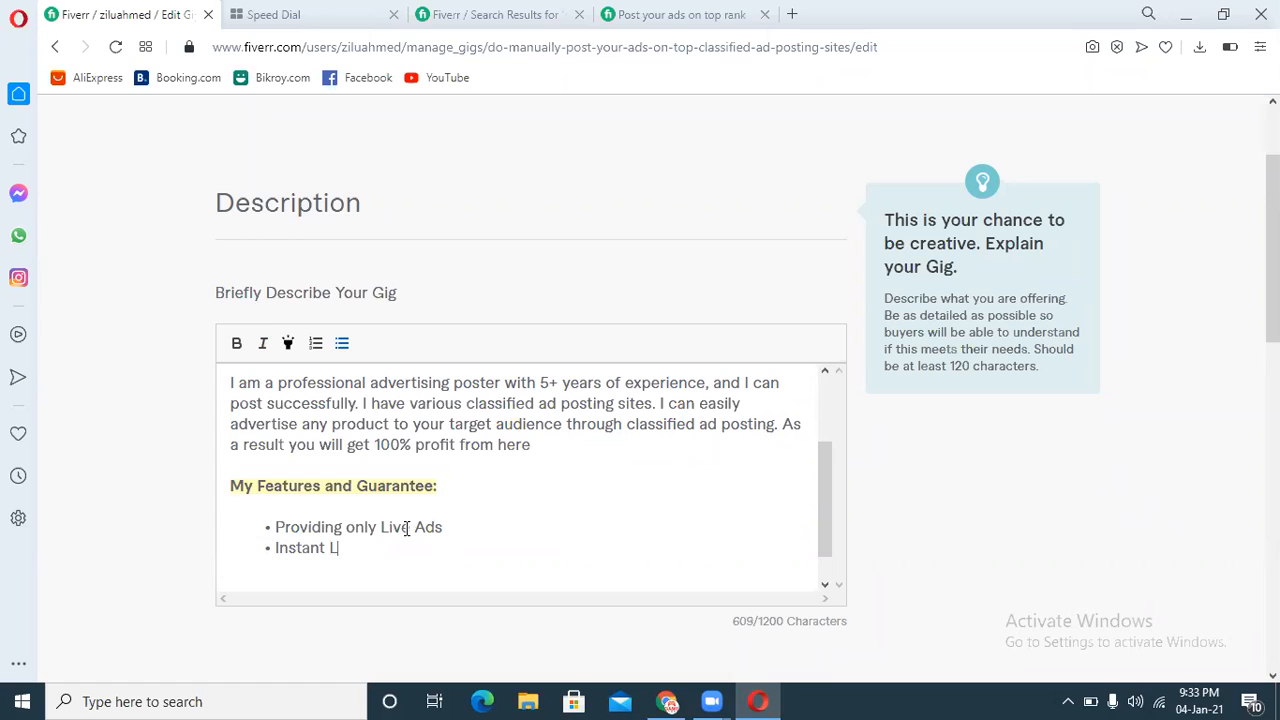
{"action": "type", "text": "ive Ads"}
{"action": "key", "text": "Return"}
Step: Add the bullet "100% Manually Posting" and start another bullet
{"action": "type", "text": "100"}
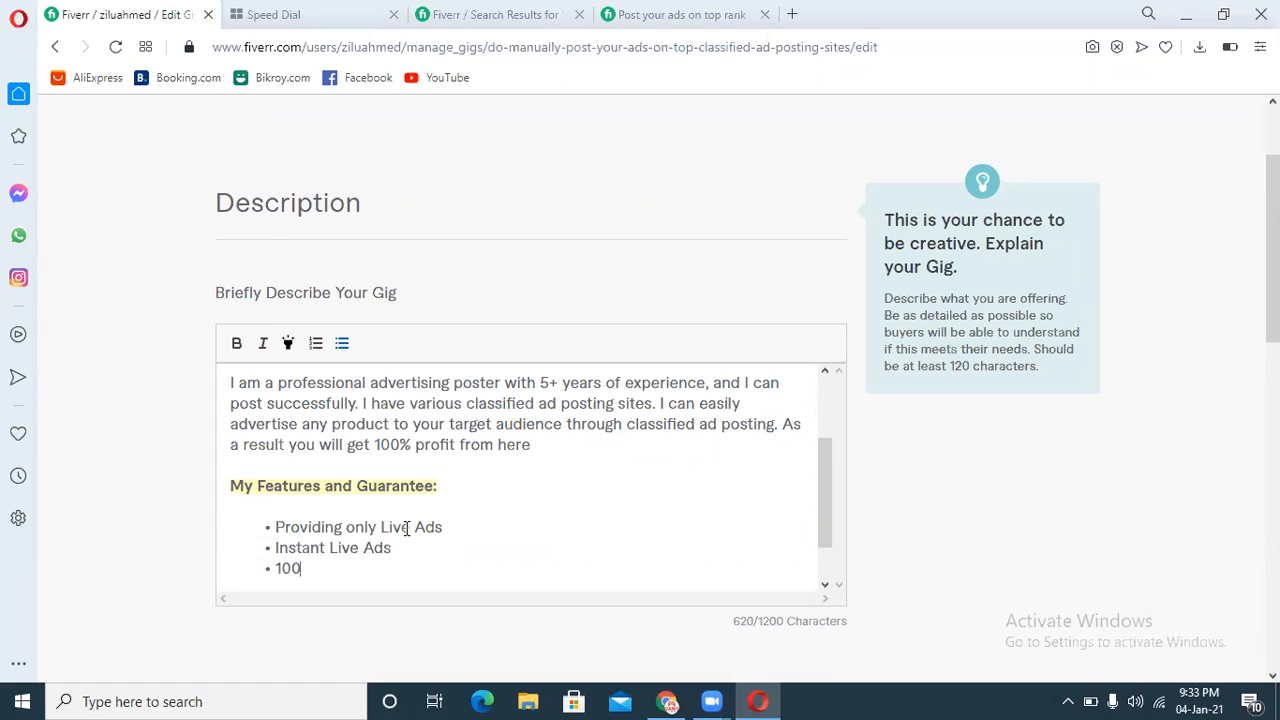
{"action": "type", "text": "% Manually Pos"}
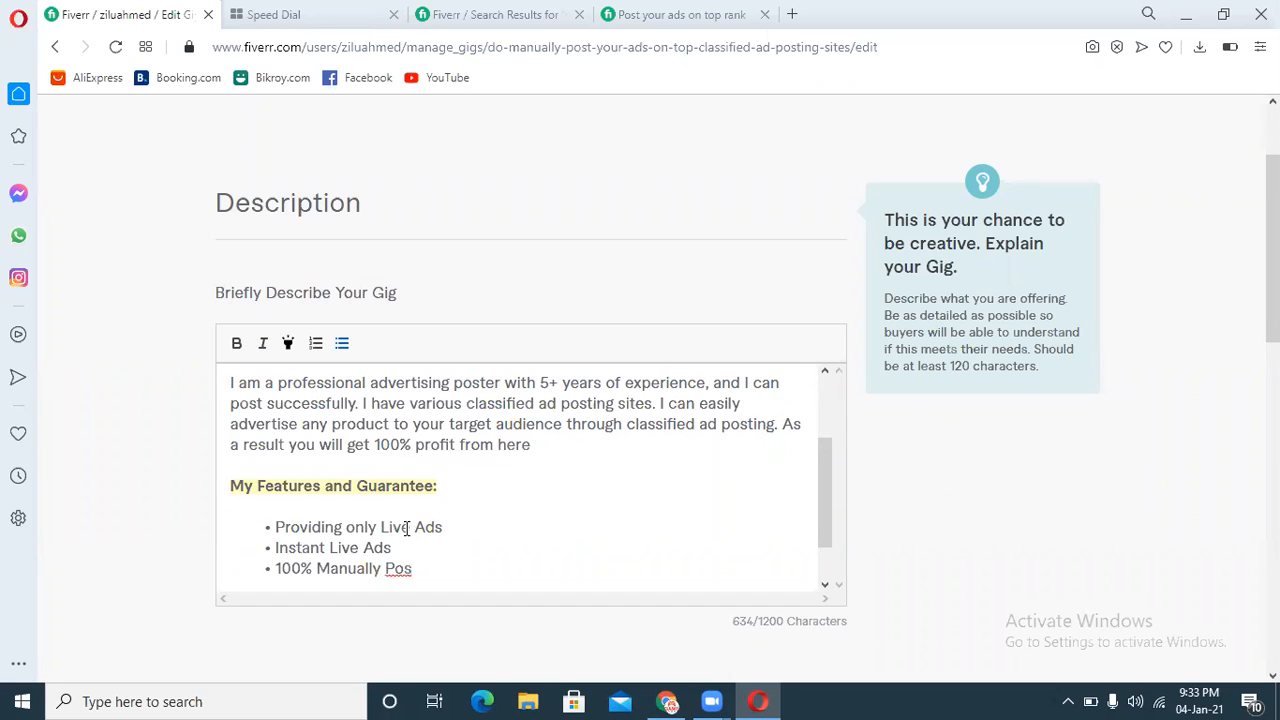
{"action": "type", "text": "ting"}
{"action": "key", "text": "Return"}
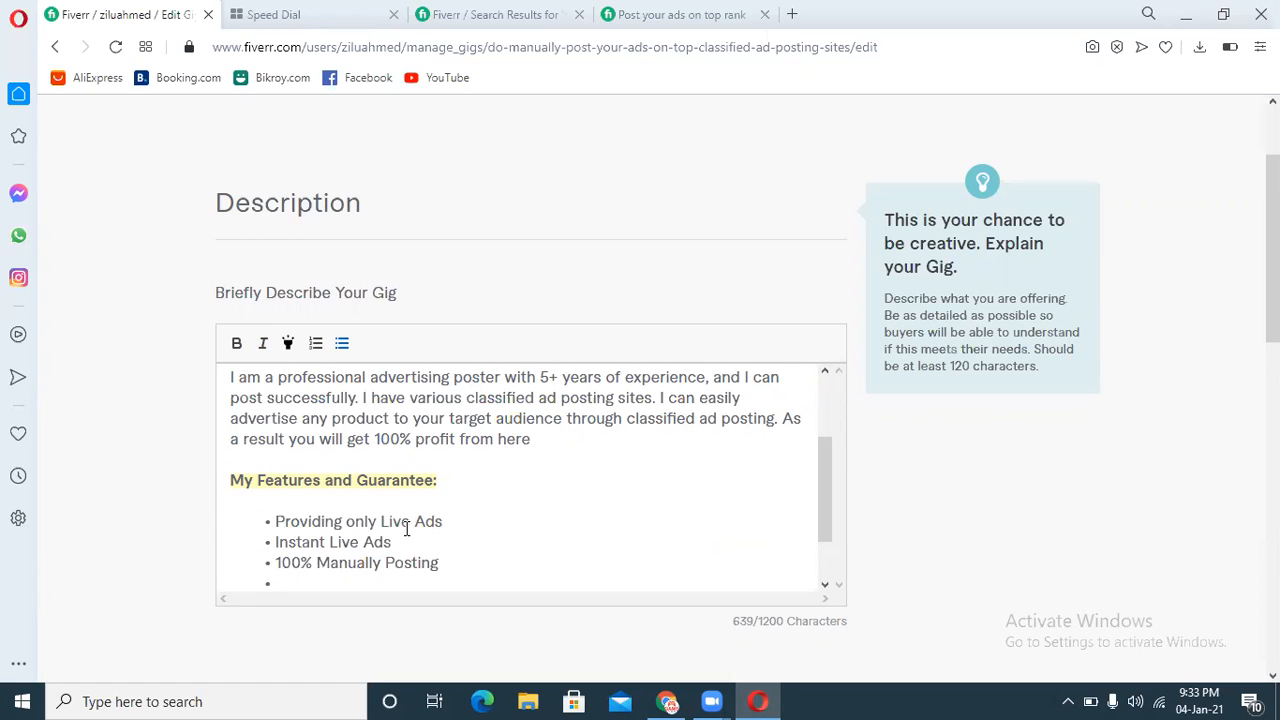
Step: Add the bullet "100% Guaranteed and Live Link" and start another bullet
{"action": "type", "text": "100% Guarant"}
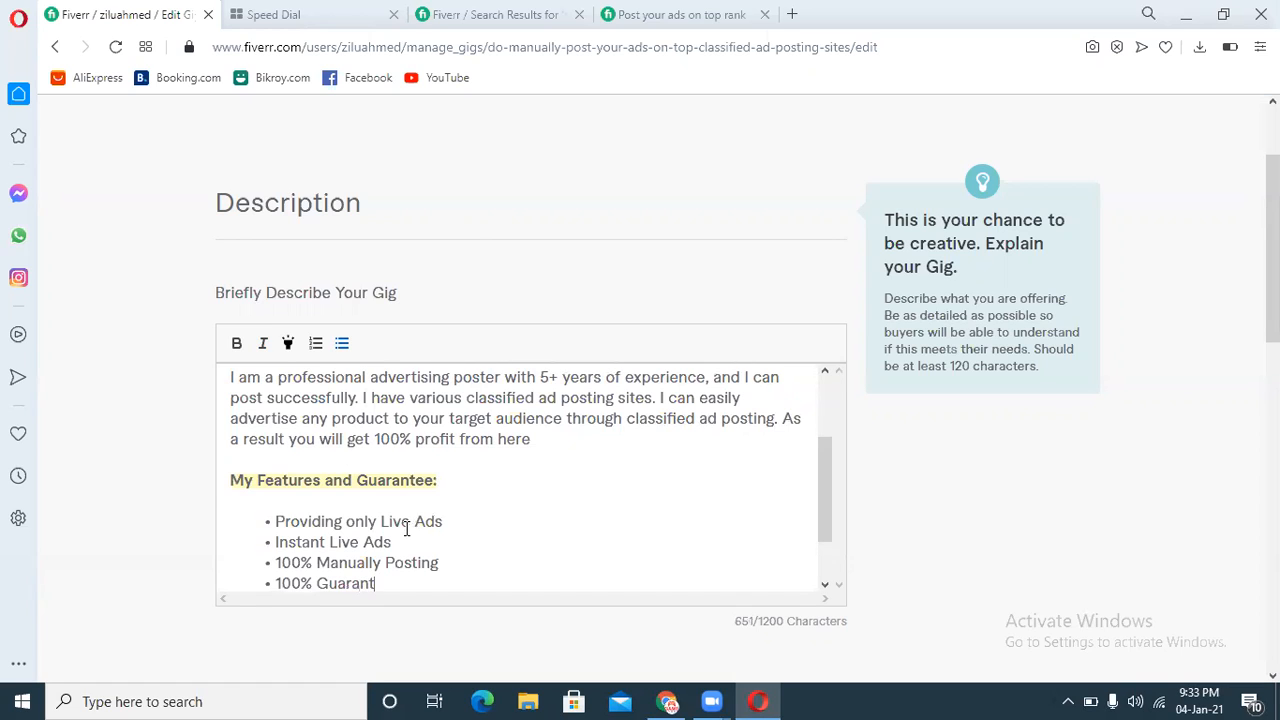
{"action": "type", "text": "eed and Live"}
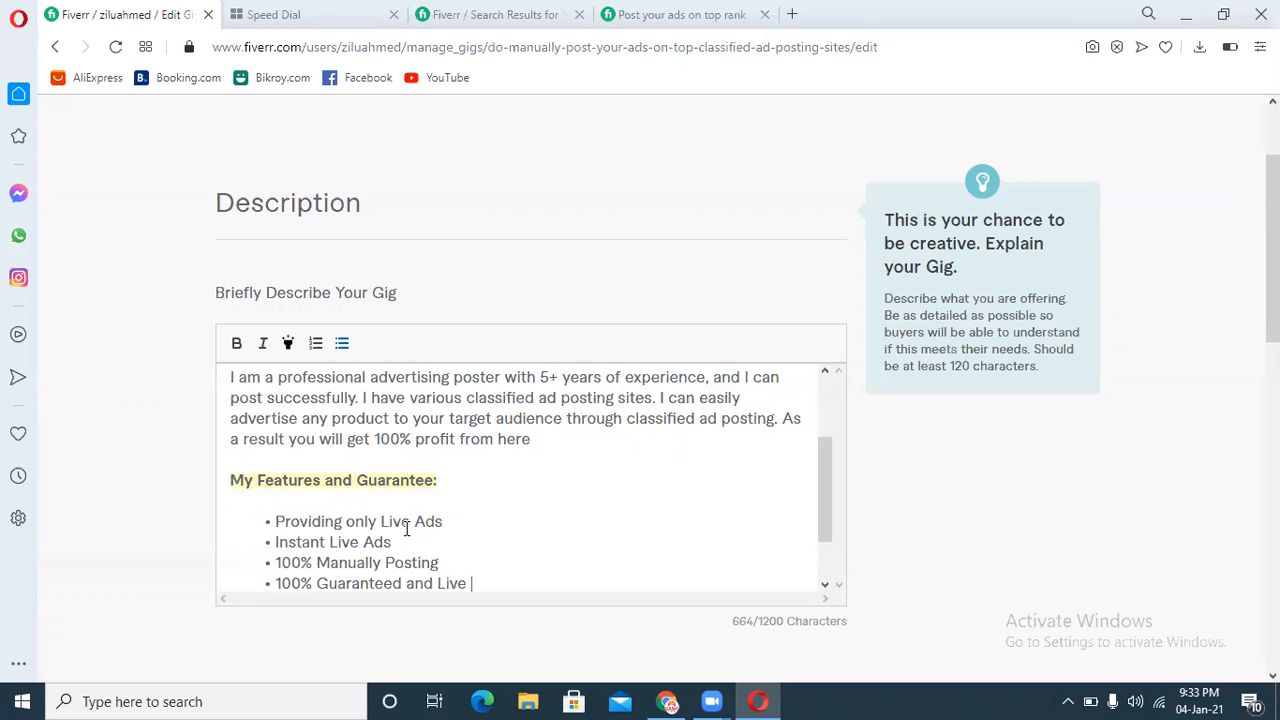
{"action": "type", "text": " Link"}
{"action": "key", "text": "Return"}
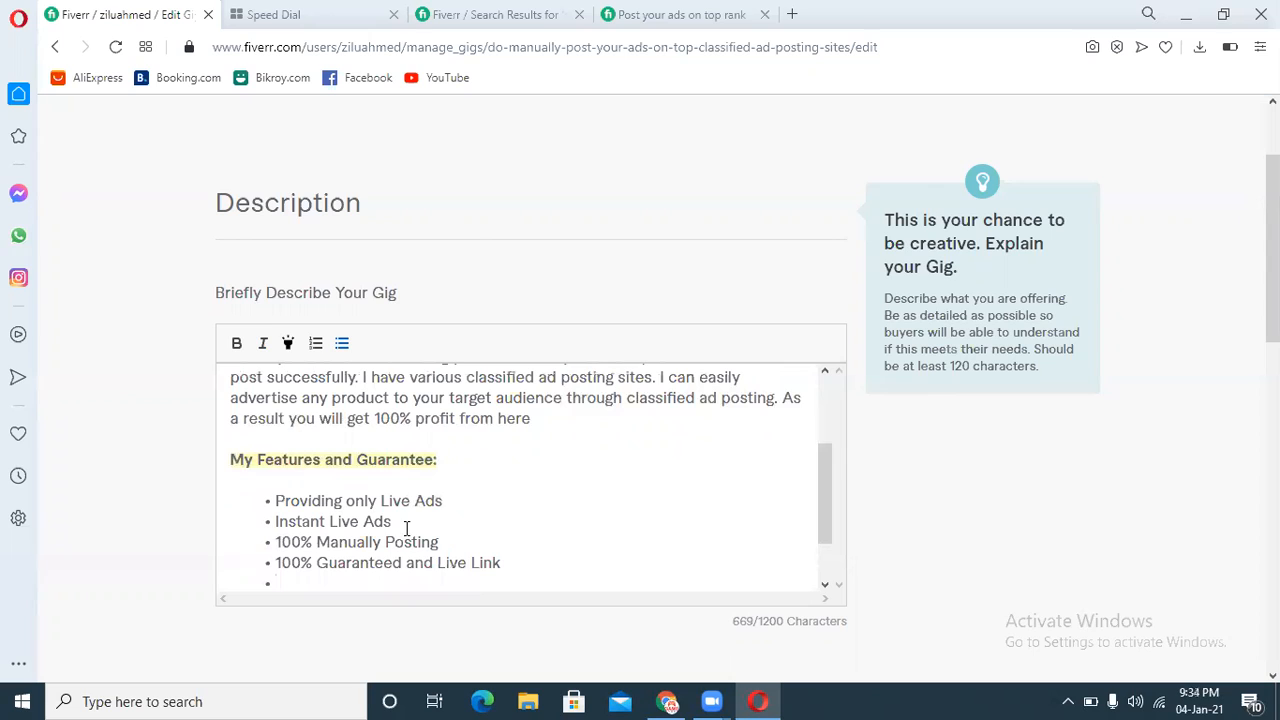
Step: Add the bullet "Research Tag and used", correcting "Tang" to "Tag", and start another bullet
{"action": "type", "text": "R"}
{"action": "type", "text": "esearch Tang"}
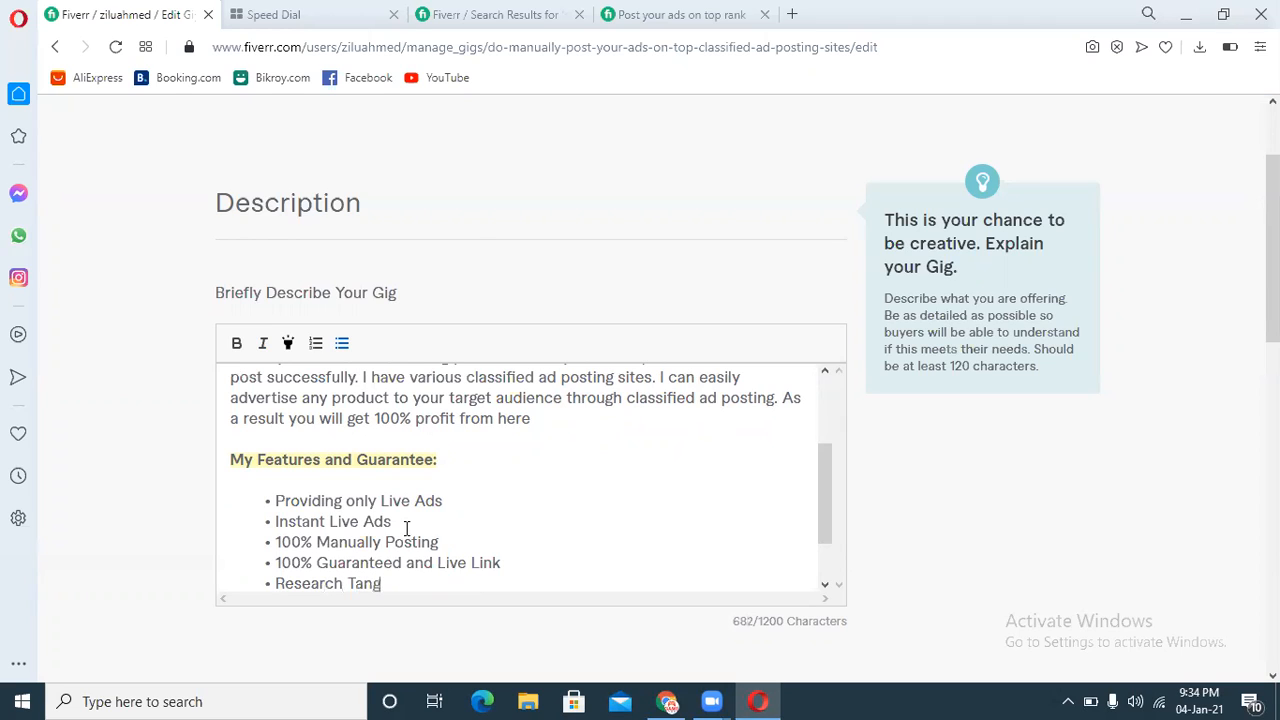
{"action": "key", "text": "BackSpace"}
{"action": "key", "text": "BackSpace"}
{"action": "key", "text": "BackSpace"}
{"action": "type", "text": "g and  used"}
{"action": "key", "text": "Return"}
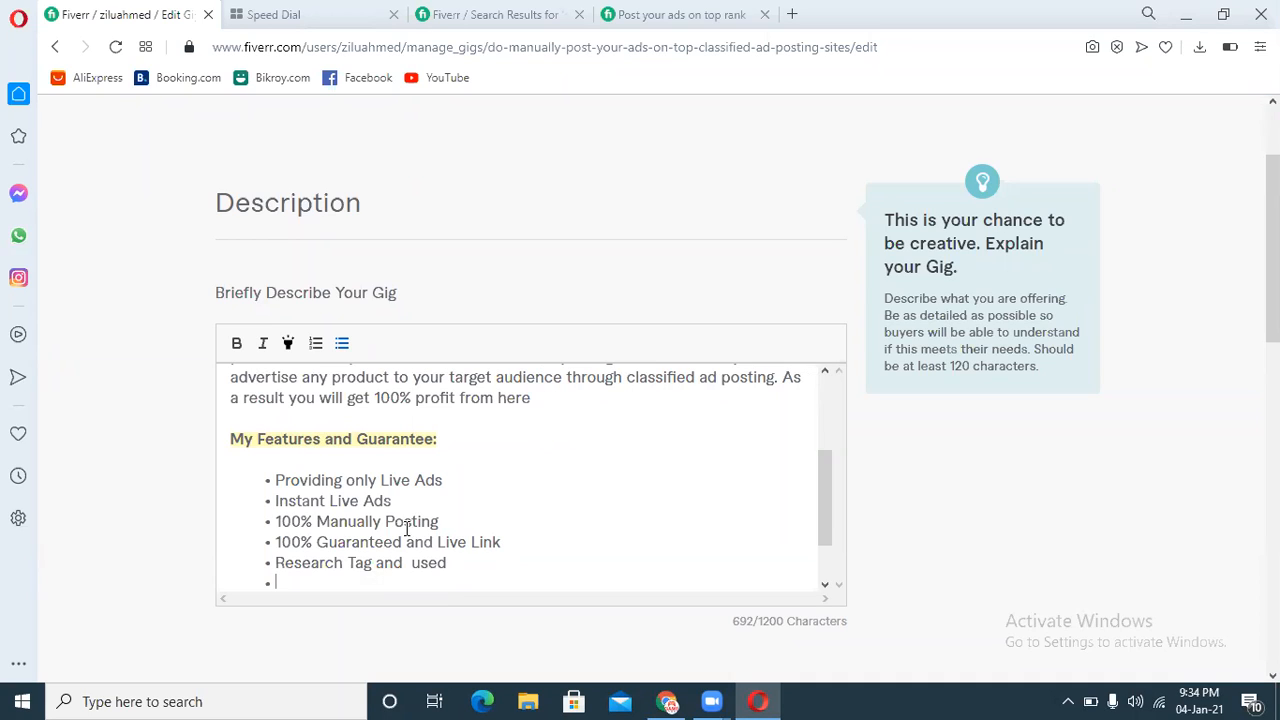
Step: Add the bullet "Post only Top Rated Sites" and start another bullet
{"action": "type", "text": "Post only Top"}
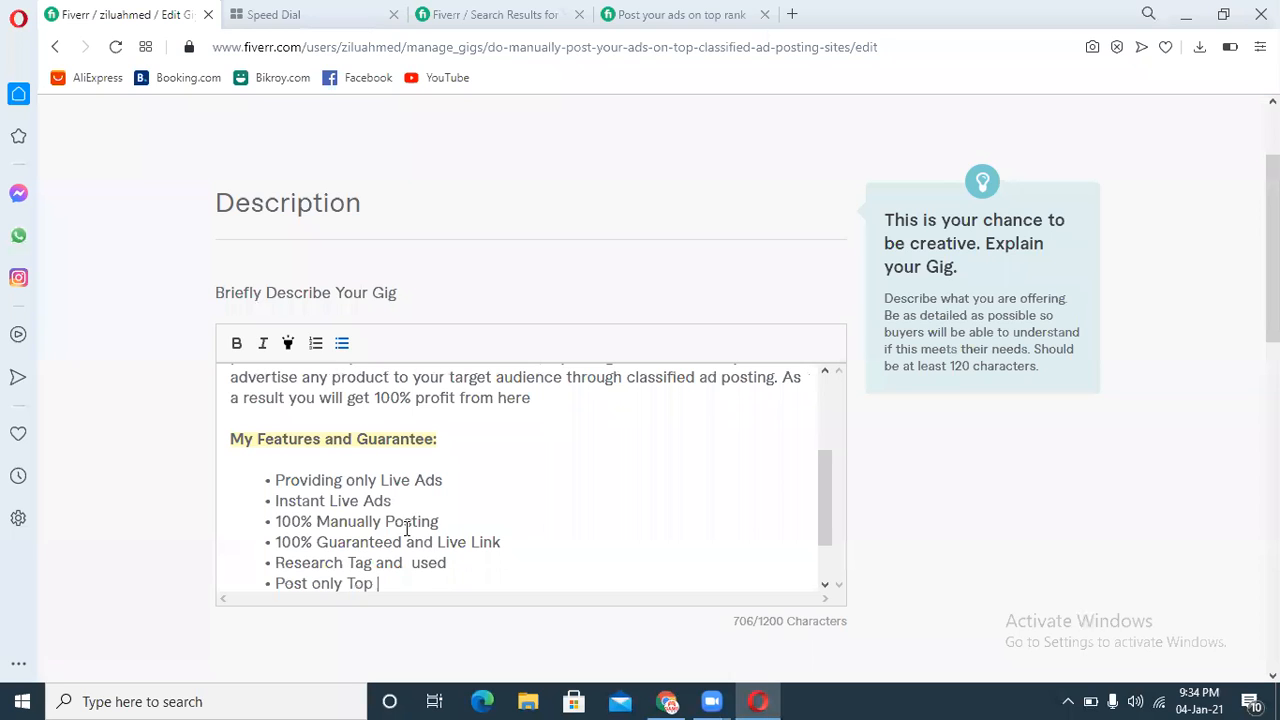
{"action": "type", "text": " Rated Sites"}
{"action": "key", "text": "Return"}
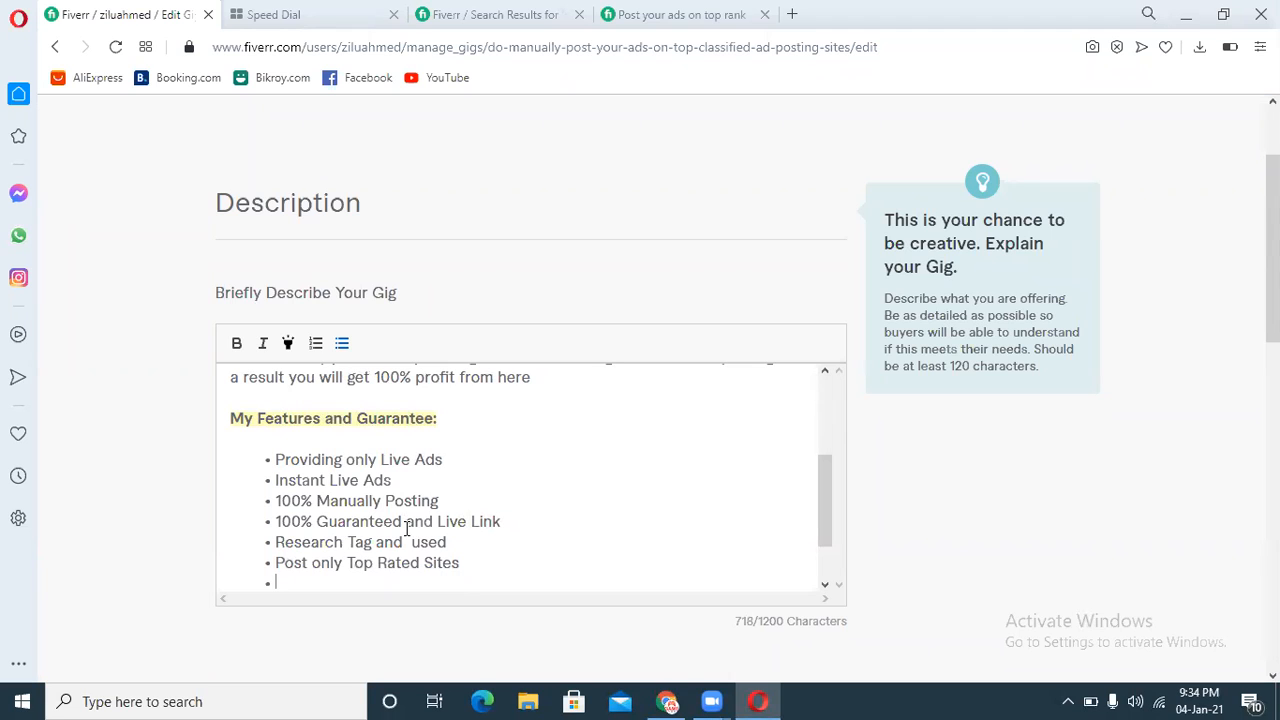
Step: Add the bullet "Post in Targeted Cities or State" and start another bullet
{"action": "type", "text": "Post in Targeted"}
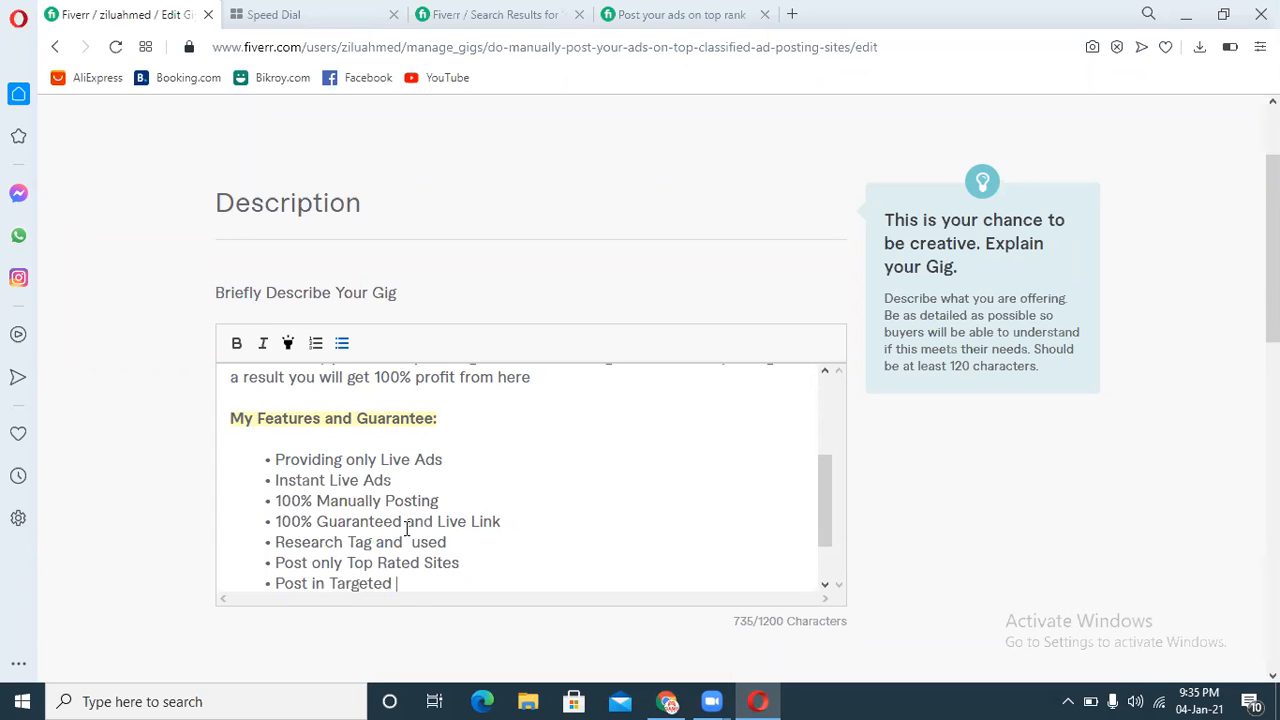
{"action": "type", "text": " Cities or State"}
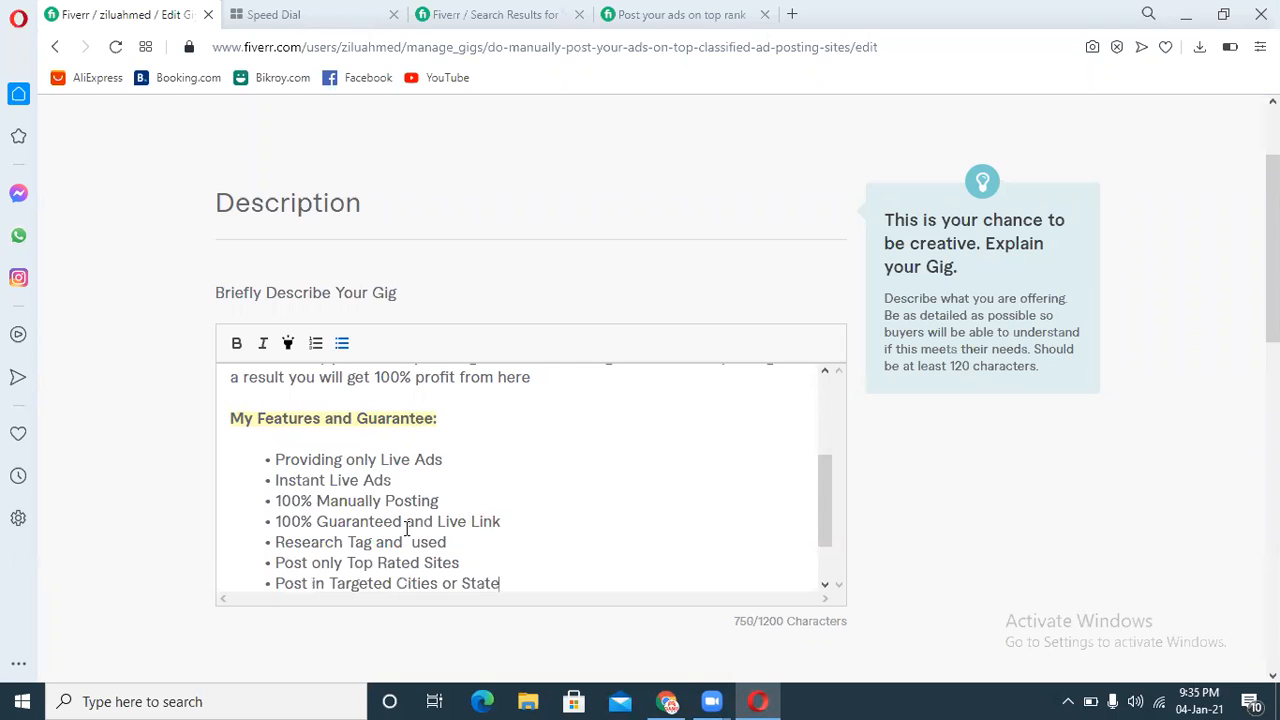
{"action": "key", "text": "Return"}
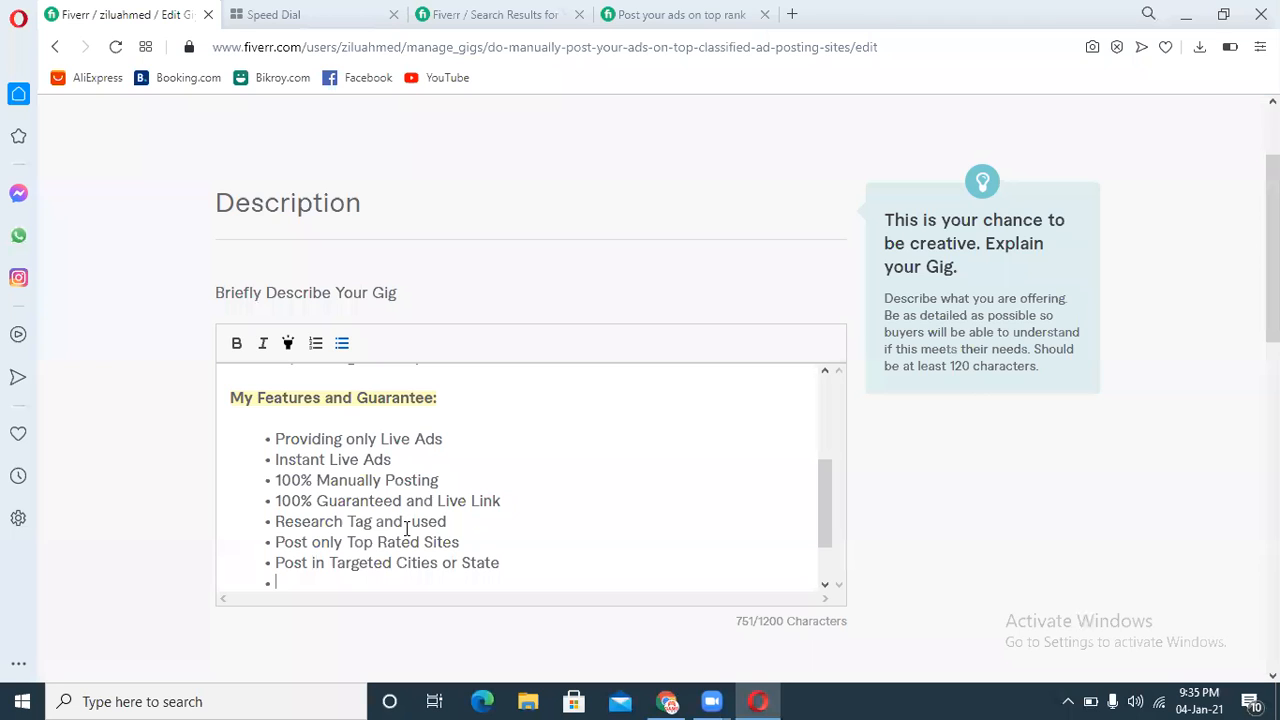
Step: Add the bullet "Post ads in different area and city", then end the list with blank lines below
{"action": "type", "text": "Post"}
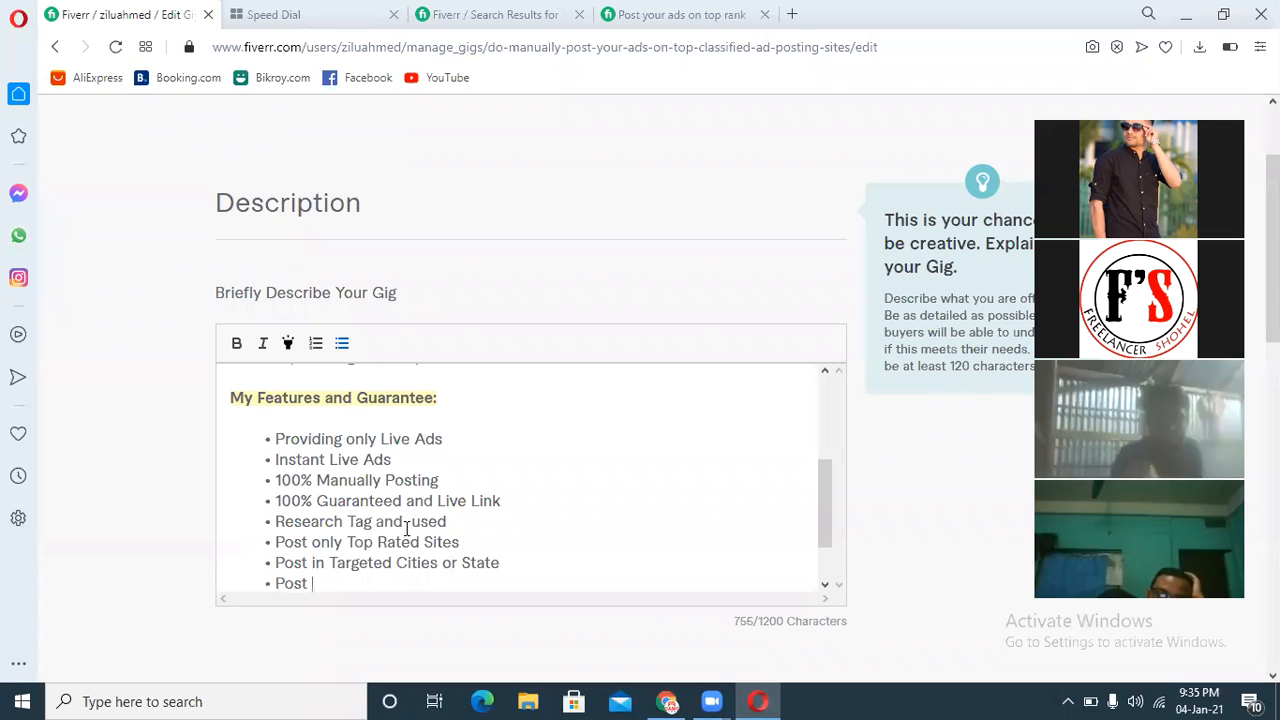
{"action": "type", "text": " ads in di"}
{"action": "type", "text": "fferent "}
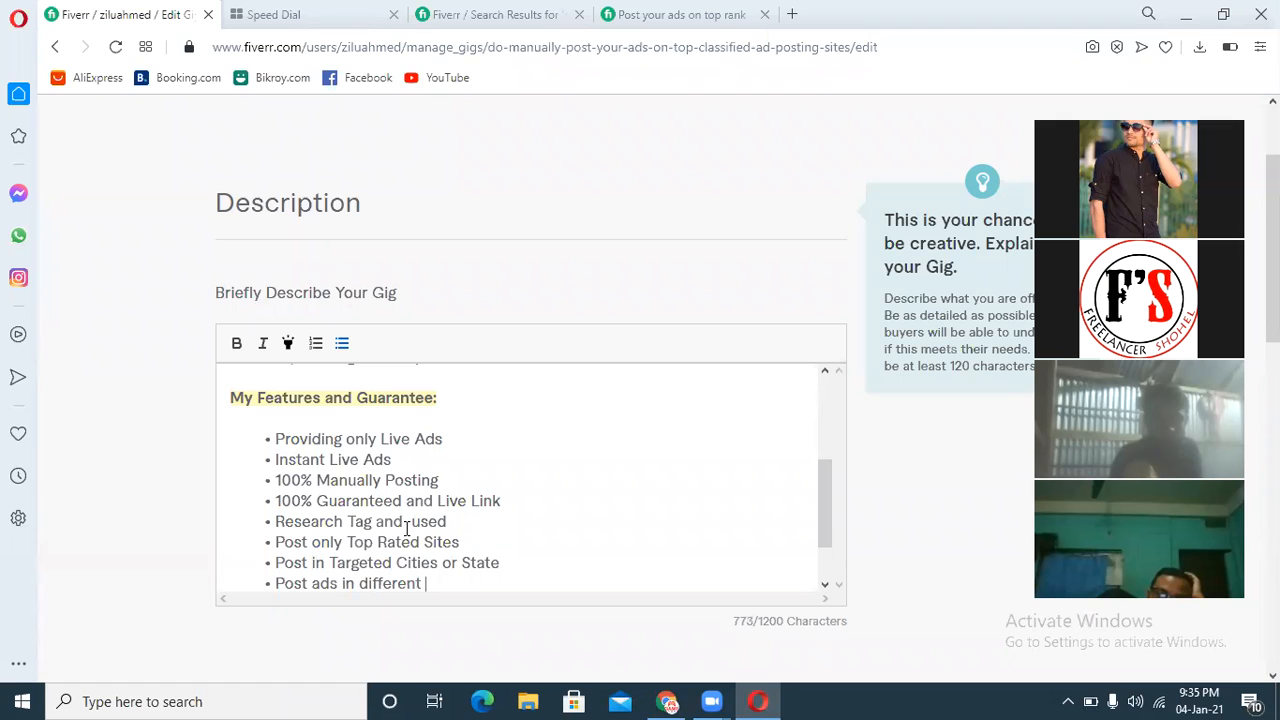
{"action": "type", "text": "area "}
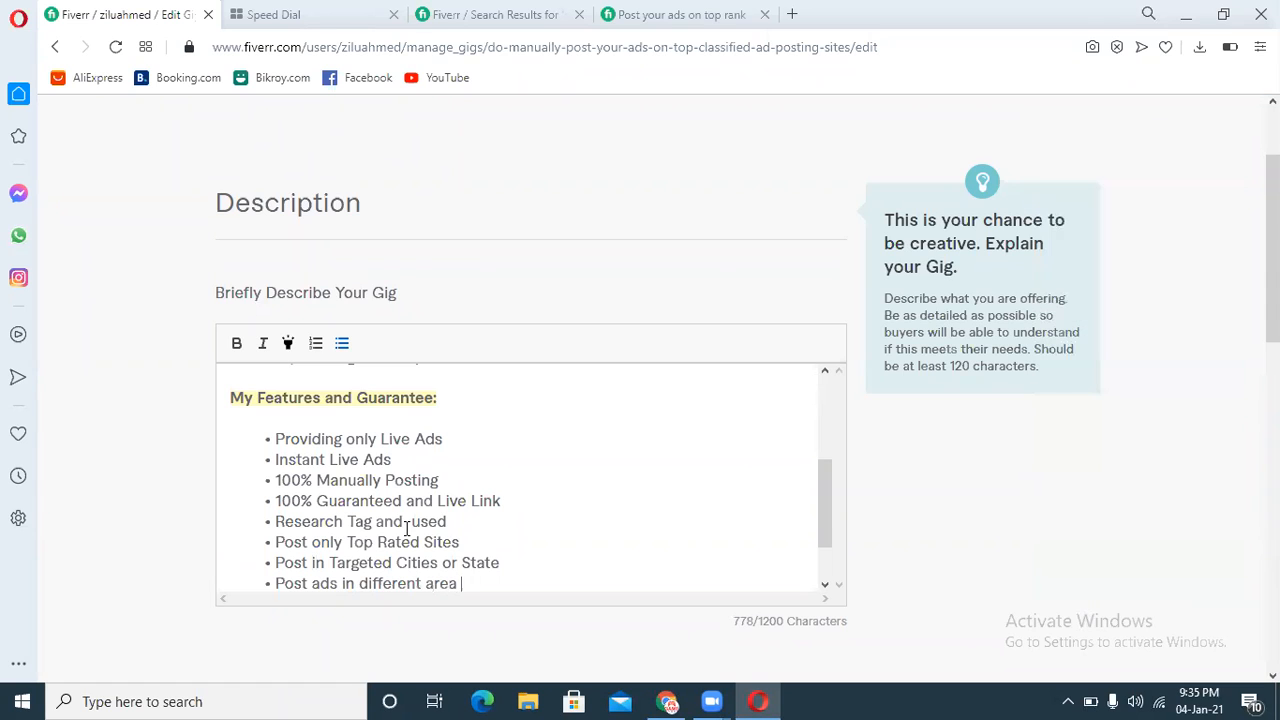
{"action": "type", "text": "and city"}
{"action": "key", "text": "Return"}
{"action": "key", "text": "Return"}
{"action": "key", "text": "Return"}
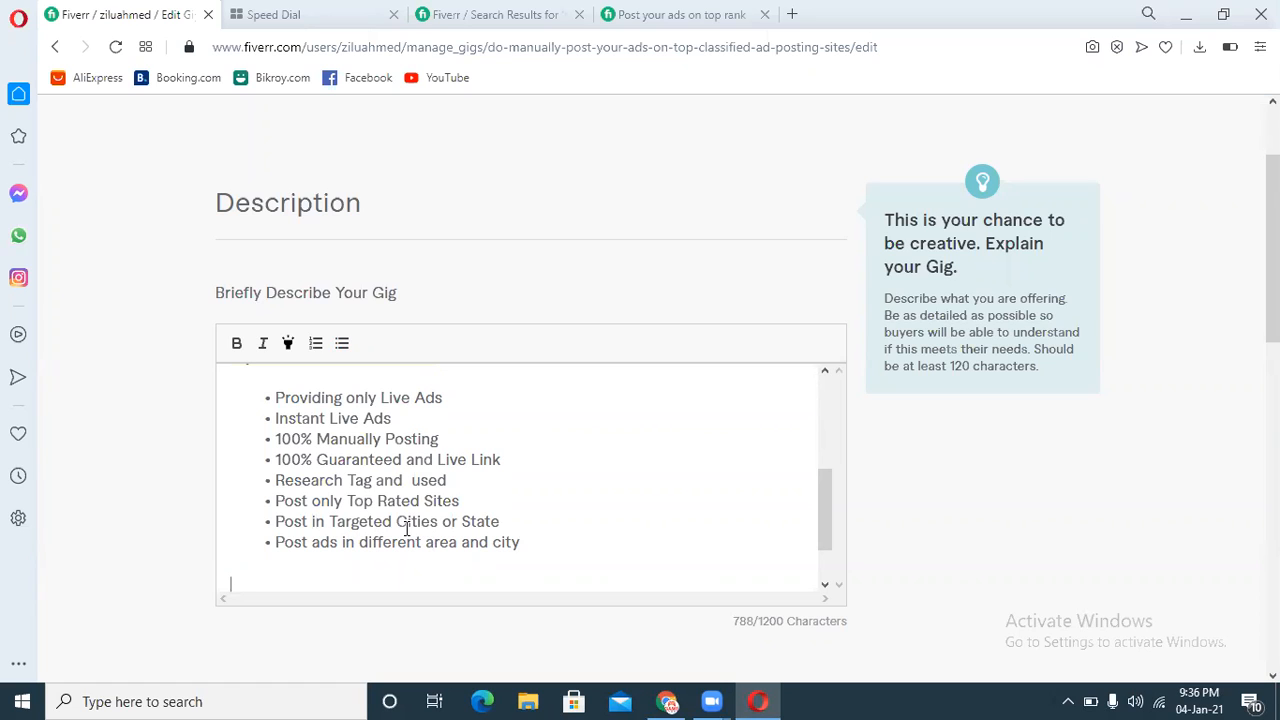
Step: Add the bold heading "My Service Specialty:" below the features list
{"action": "type", "text": "My Service S"}
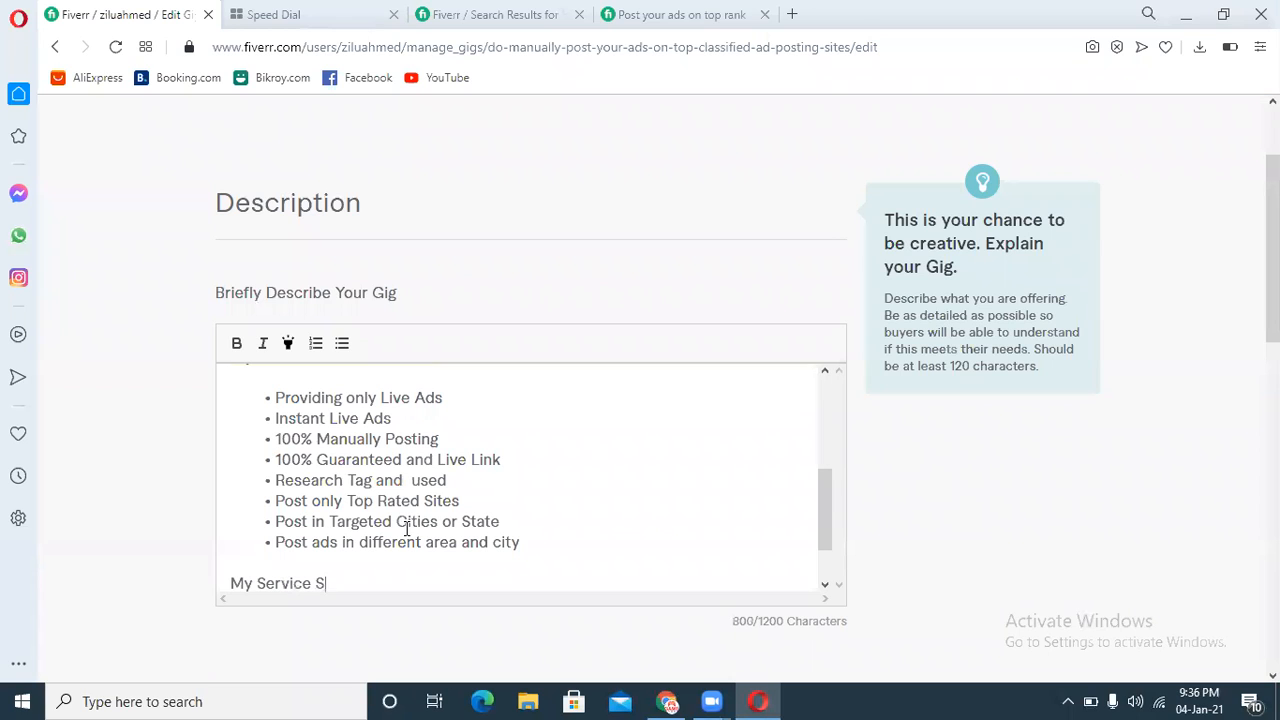
{"action": "type", "text": "peciality"}
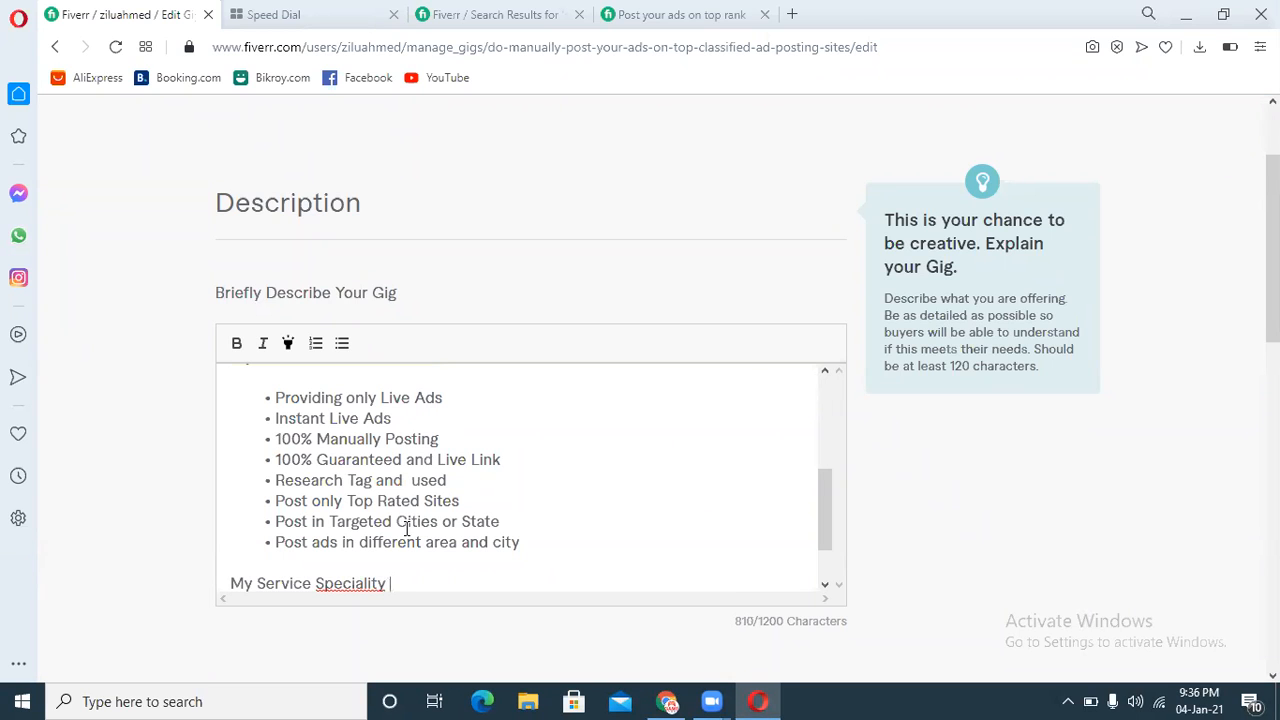
{"action": "right_click", "coordinate": [336, 582]}
{"action": "left_click", "coordinate": [430, 320]}
{"action": "type", "text": ":"}
{"action": "key", "text": "Return"}
{"action": "left_click_drag", "start_coordinate": [231, 526], "coordinate": [231, 508]}
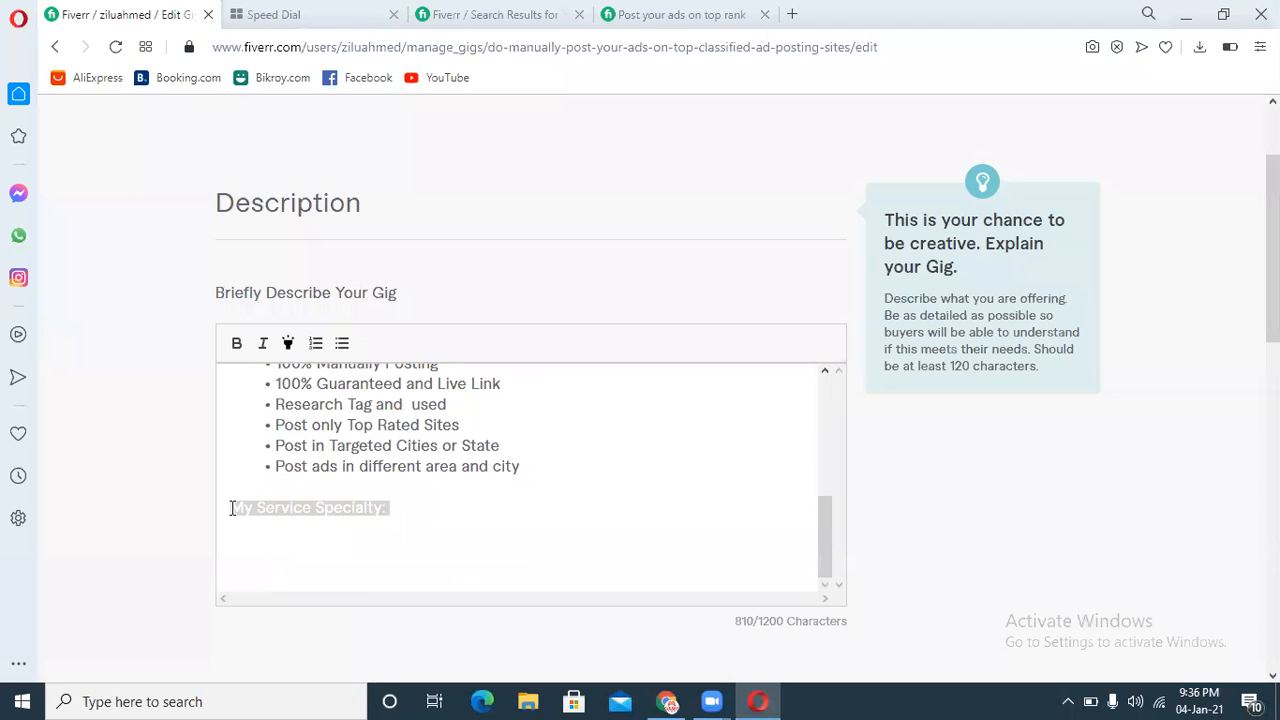
{"action": "left_click", "coordinate": [236, 344]}
{"action": "left_click", "coordinate": [434, 511]}
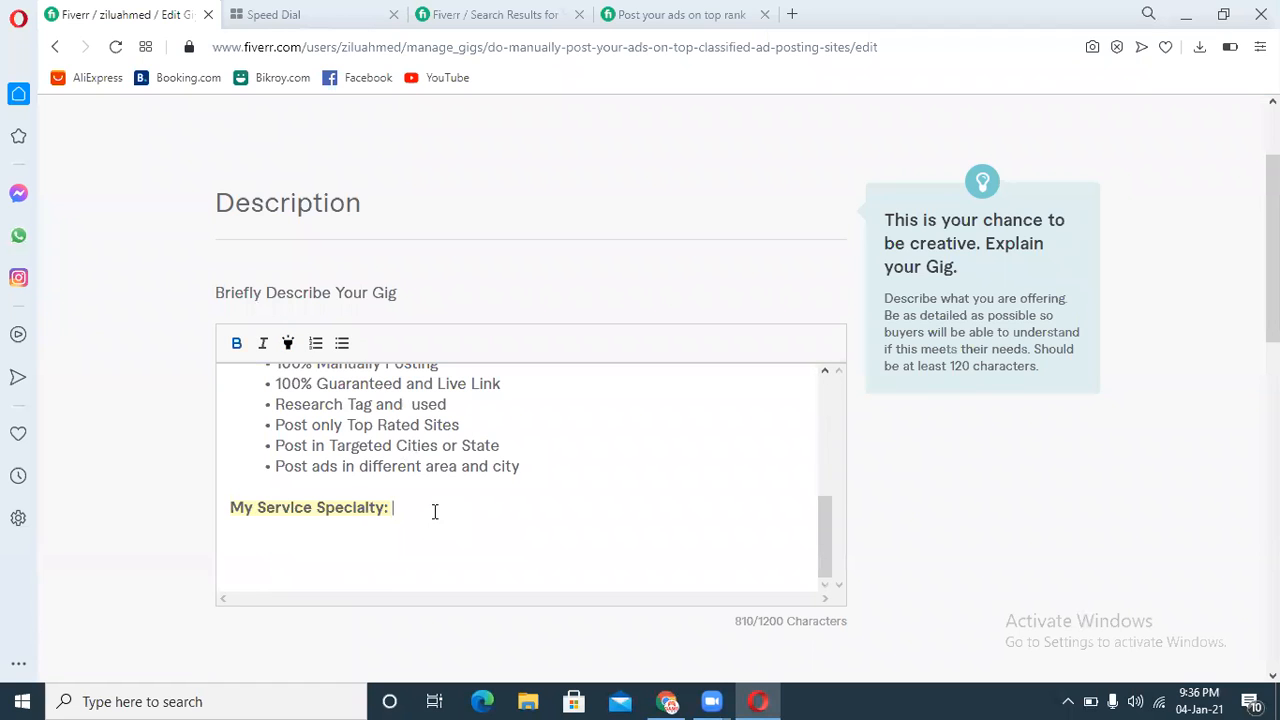
Step: Start a numbered list under the heading with the item "I have many classified site login account" and begin the next item
{"action": "key", "text": "Return"}
{"action": "key", "text": "Return"}
{"action": "left_click", "coordinate": [315, 343]}
{"action": "type", "text": "I have"}
{"action": "left_click_drag", "start_coordinate": [320, 550], "coordinate": [258, 552]}
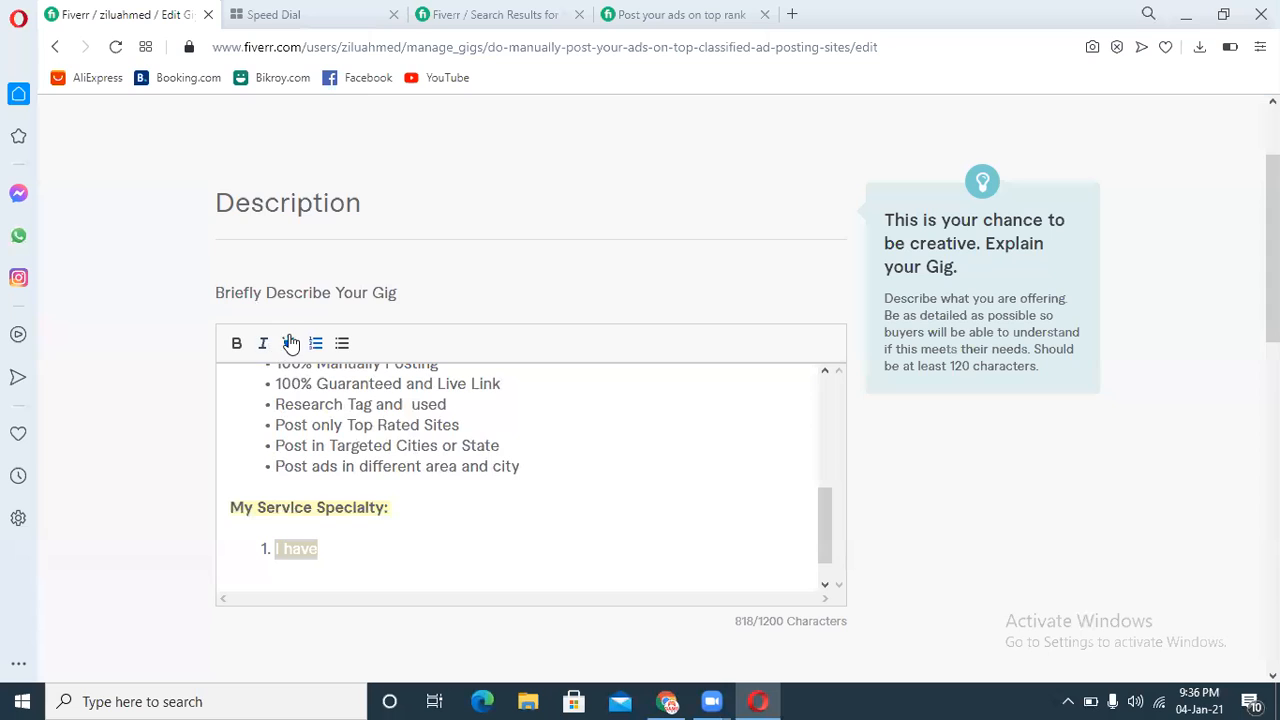
{"action": "left_click", "coordinate": [361, 558]}
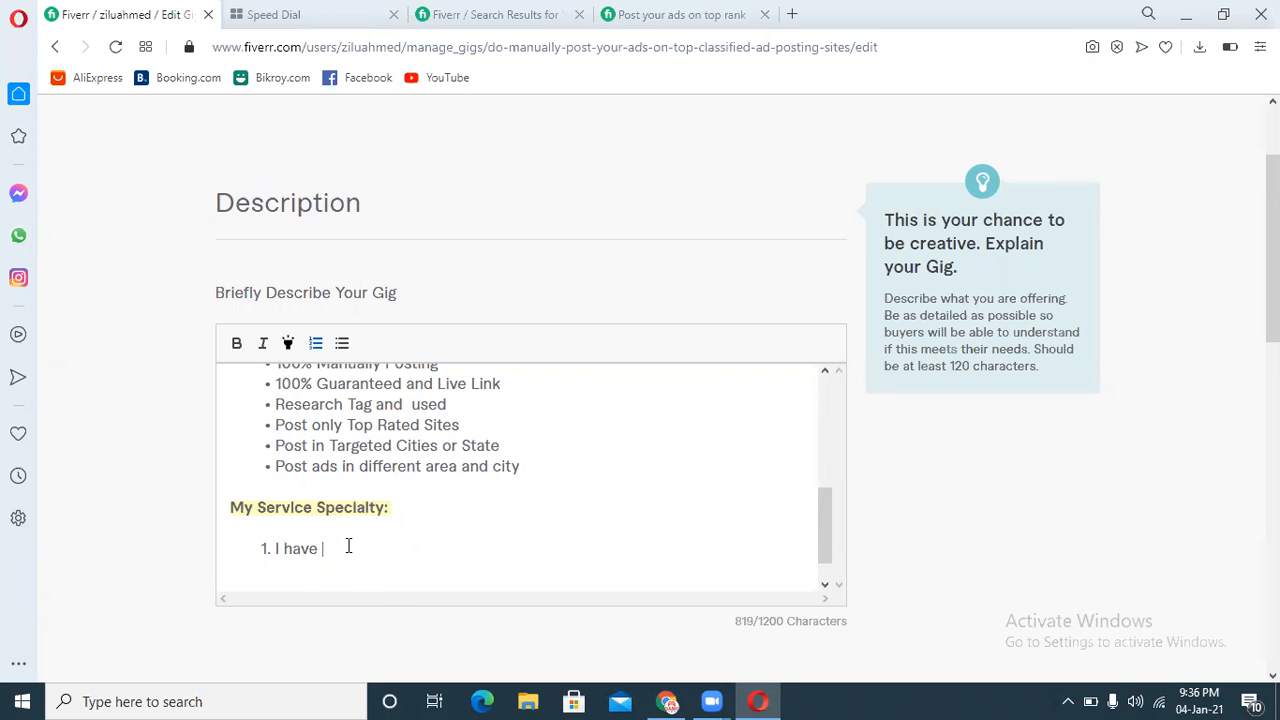
{"action": "type", "text": "many classified site lo"}
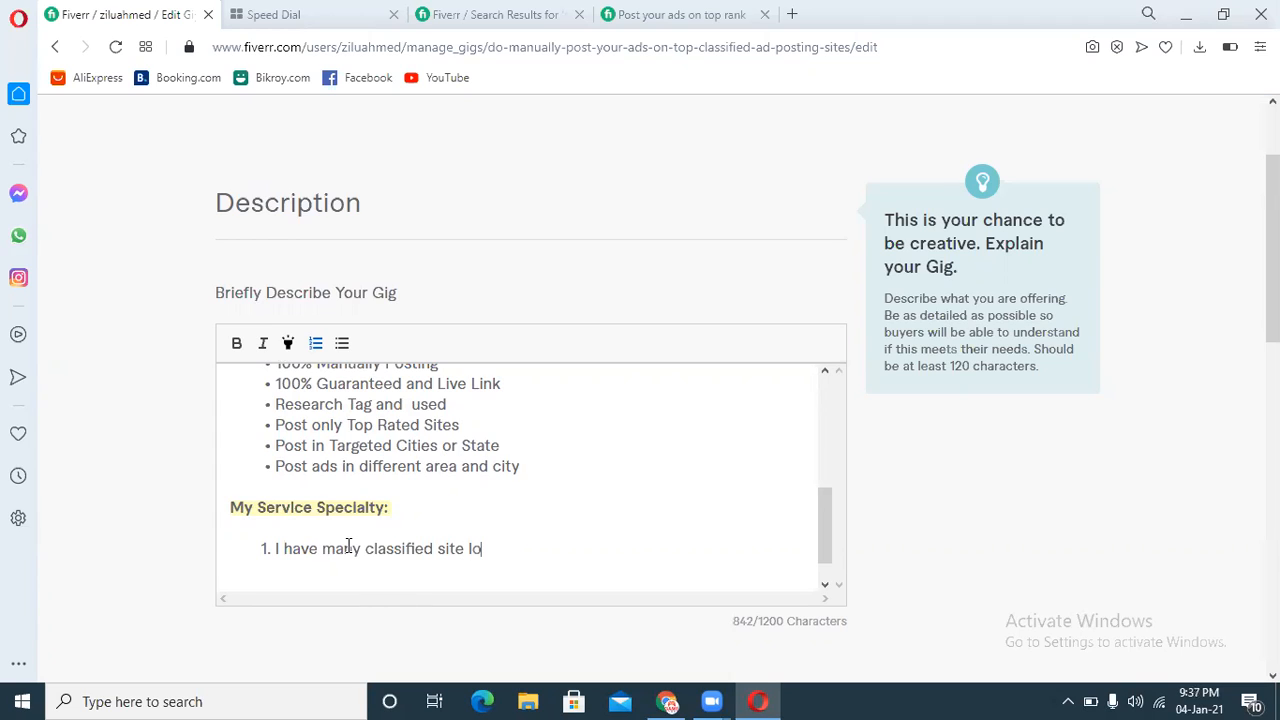
{"action": "type", "text": "gin account"}
{"action": "key", "text": "Return"}
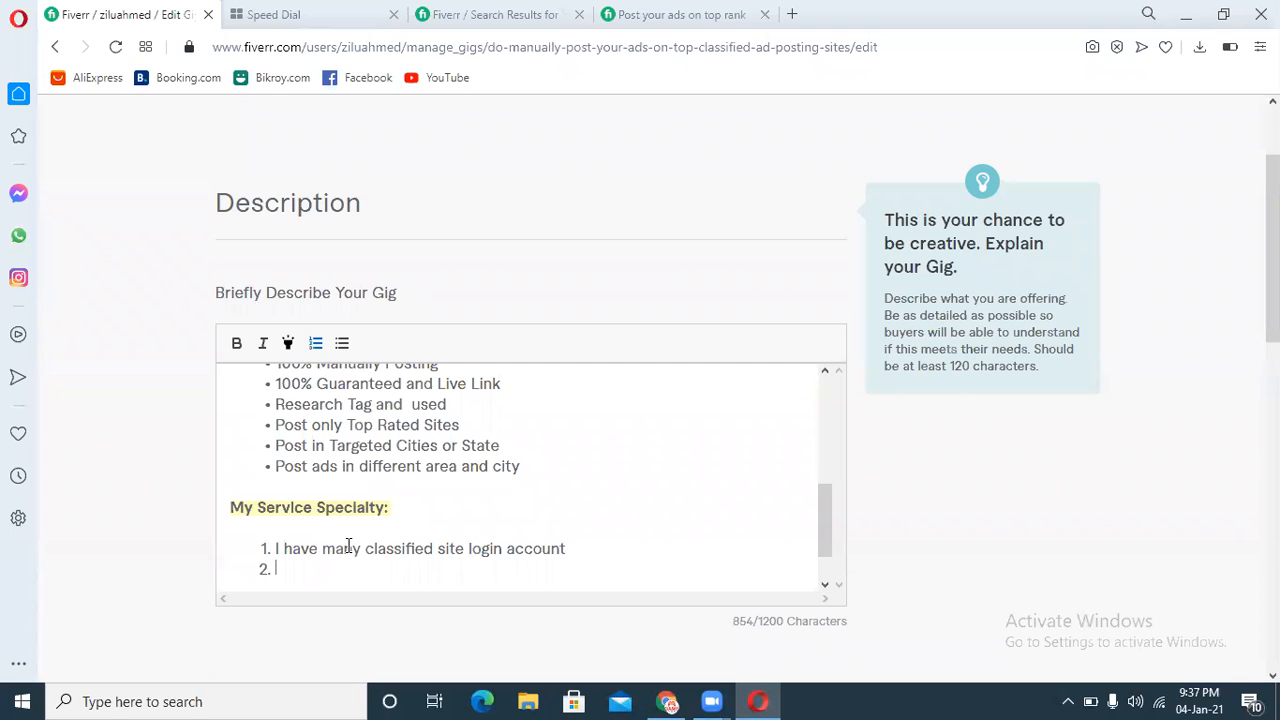
Step: Add the numbered item "High PR and High PA Classified Site" and begin the next item
{"action": "type", "text": "High"}
{"action": "type", "text": "PR and Ho"}
{"action": "key", "text": "BackSpace"}
{"action": "type", "text": "igh "}
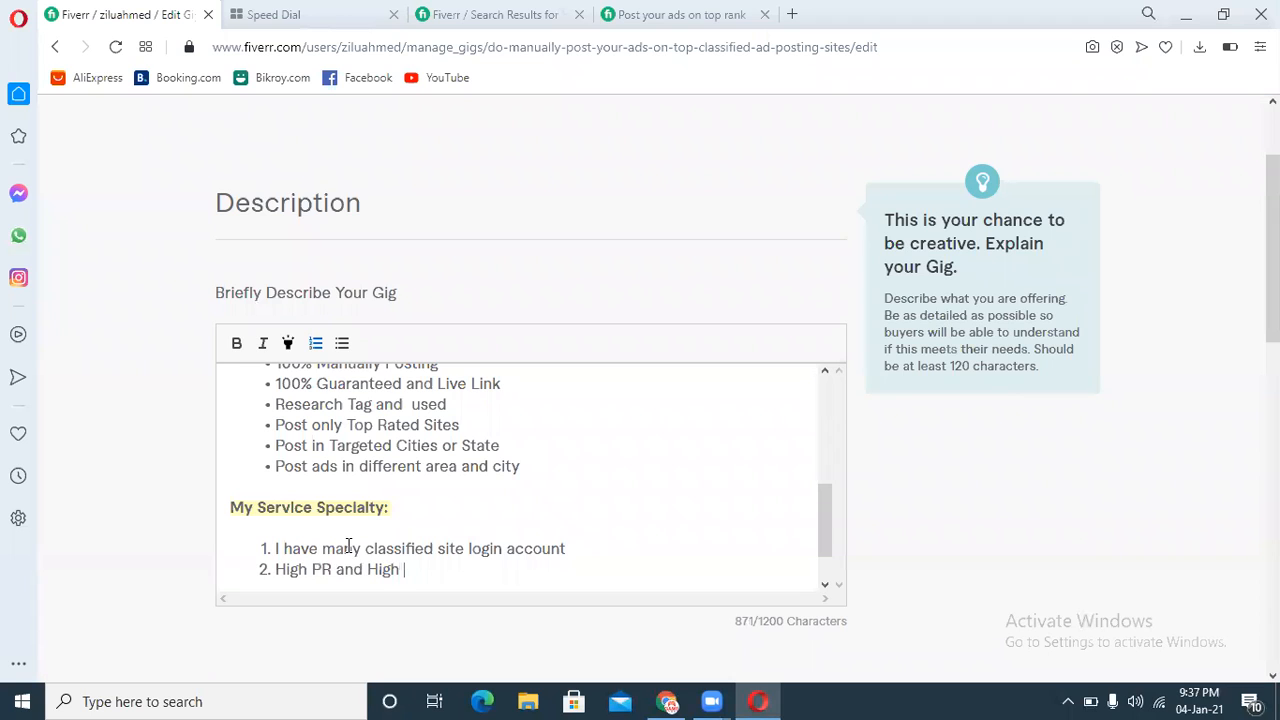
{"action": "type", "text": "PA Classified S"}
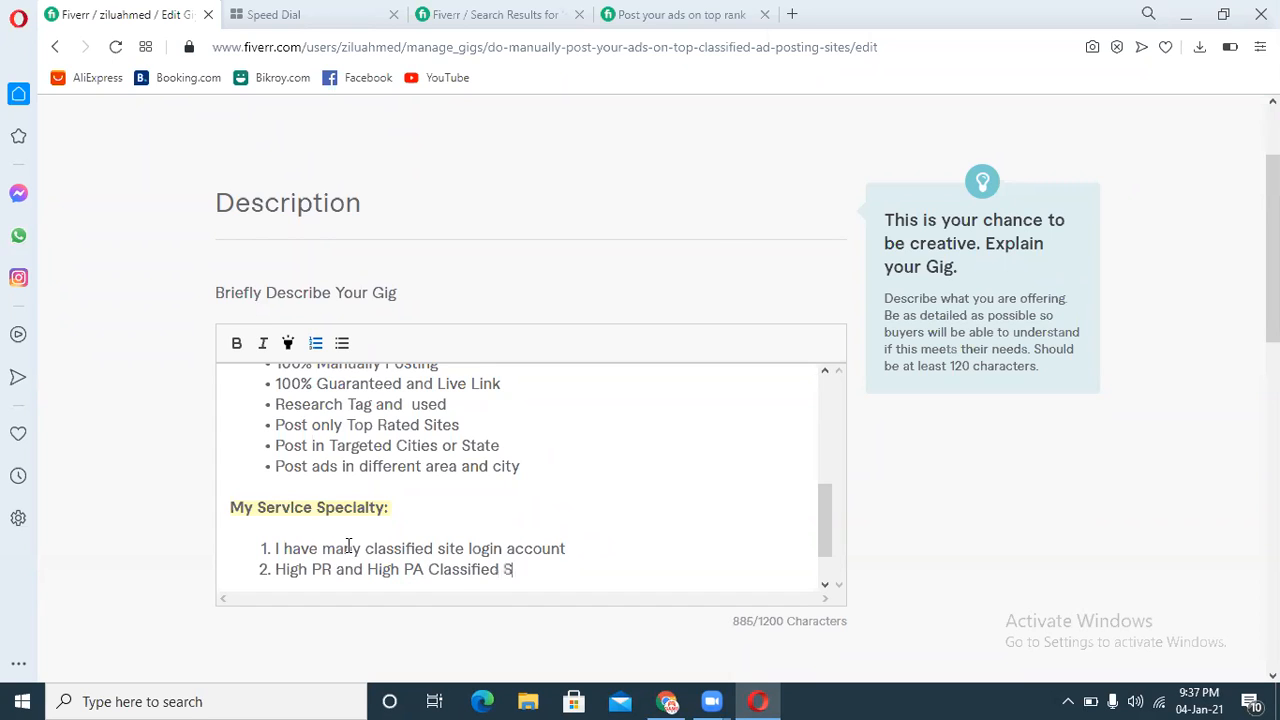
{"action": "type", "text": "ites"}
{"action": "key", "text": "BackSpace"}
{"action": "key", "text": "Return"}
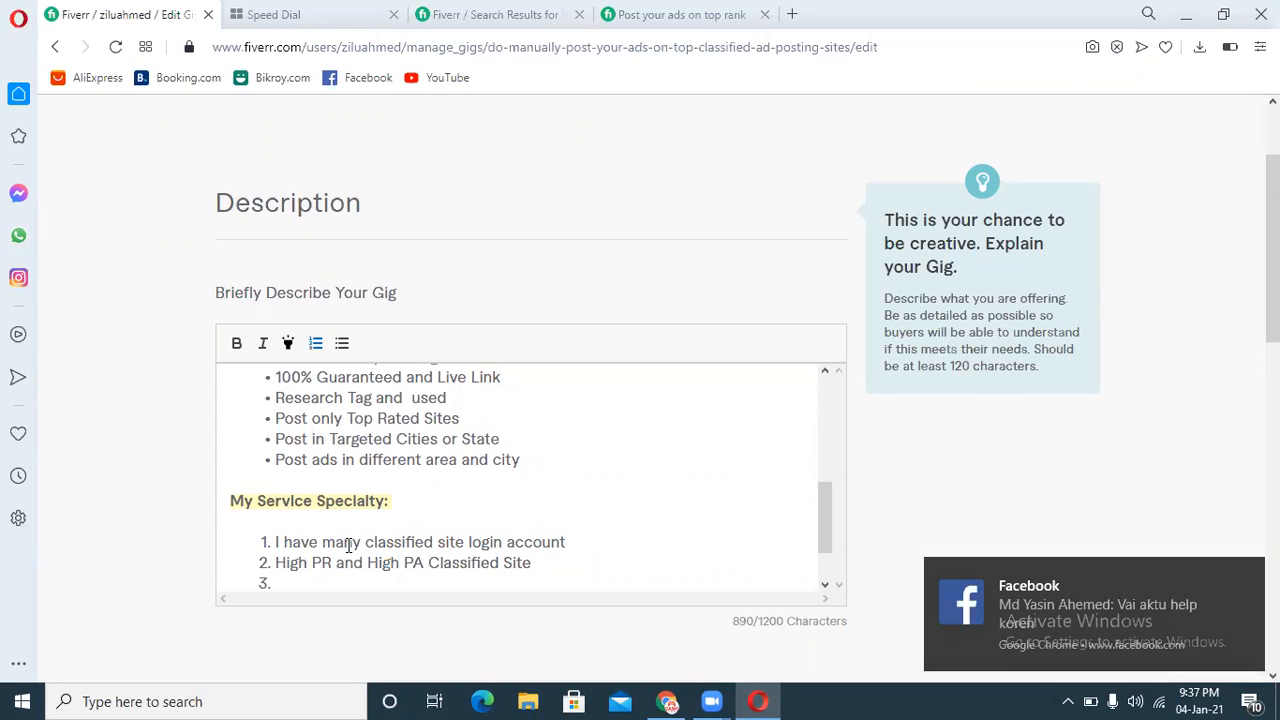
Step: Add the numbered item "Instant Support." and begin the next item
{"action": "type", "text": "Instant Support."}
{"action": "key", "text": "Return"}
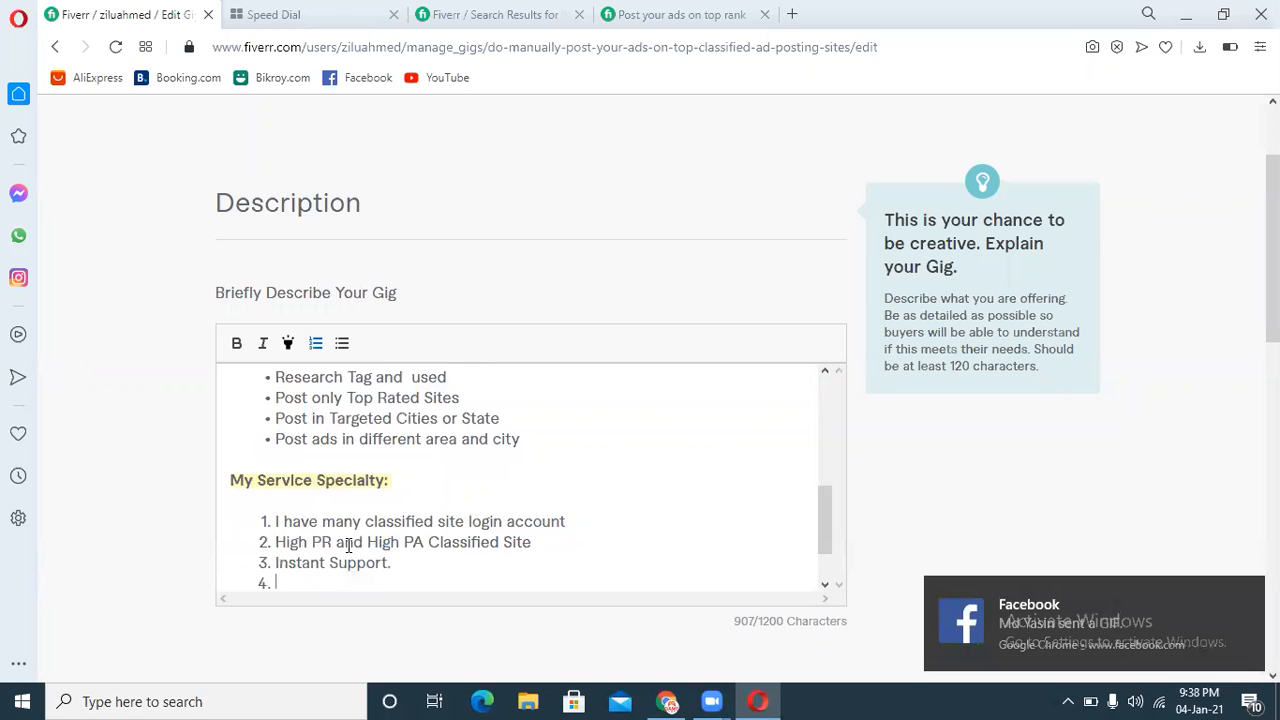
Step: Add the numbered item "On- Time Delivery" and begin the next item
{"action": "type", "text": "On"}
{"action": "key", "text": "BackSpace"}
{"action": "type", "text": "- "}
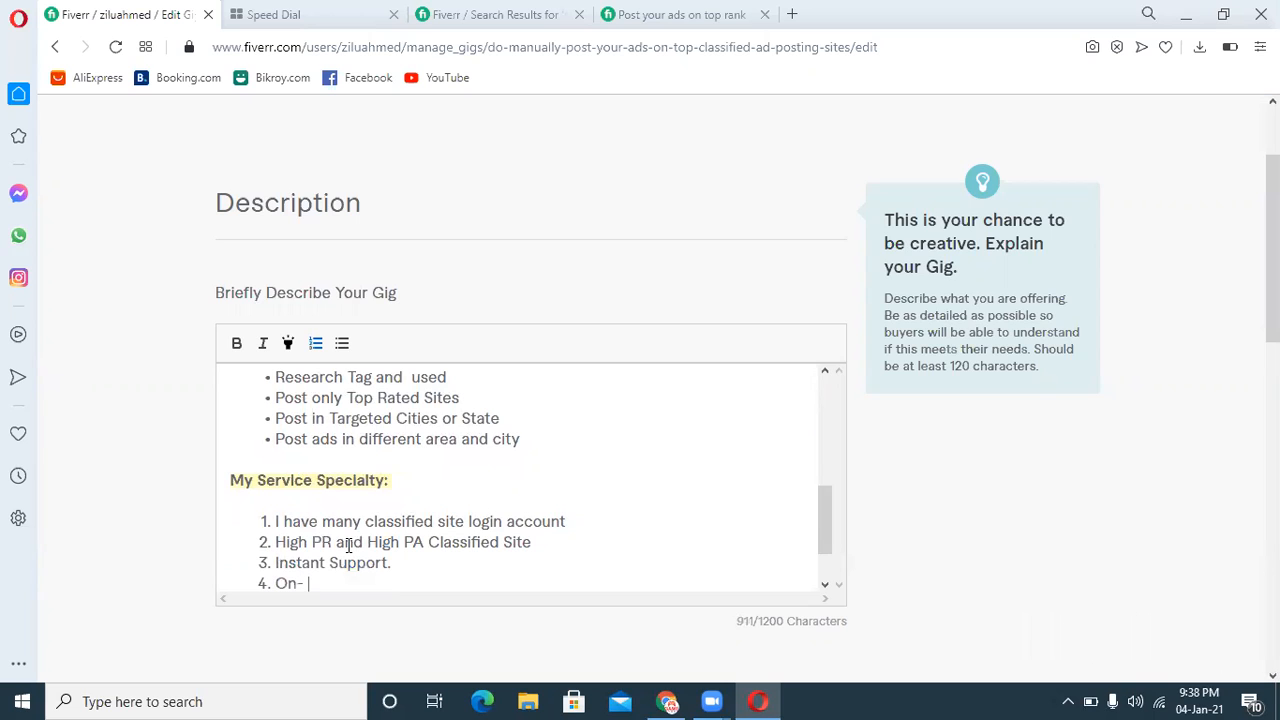
{"action": "type", "text": "Time Delivery"}
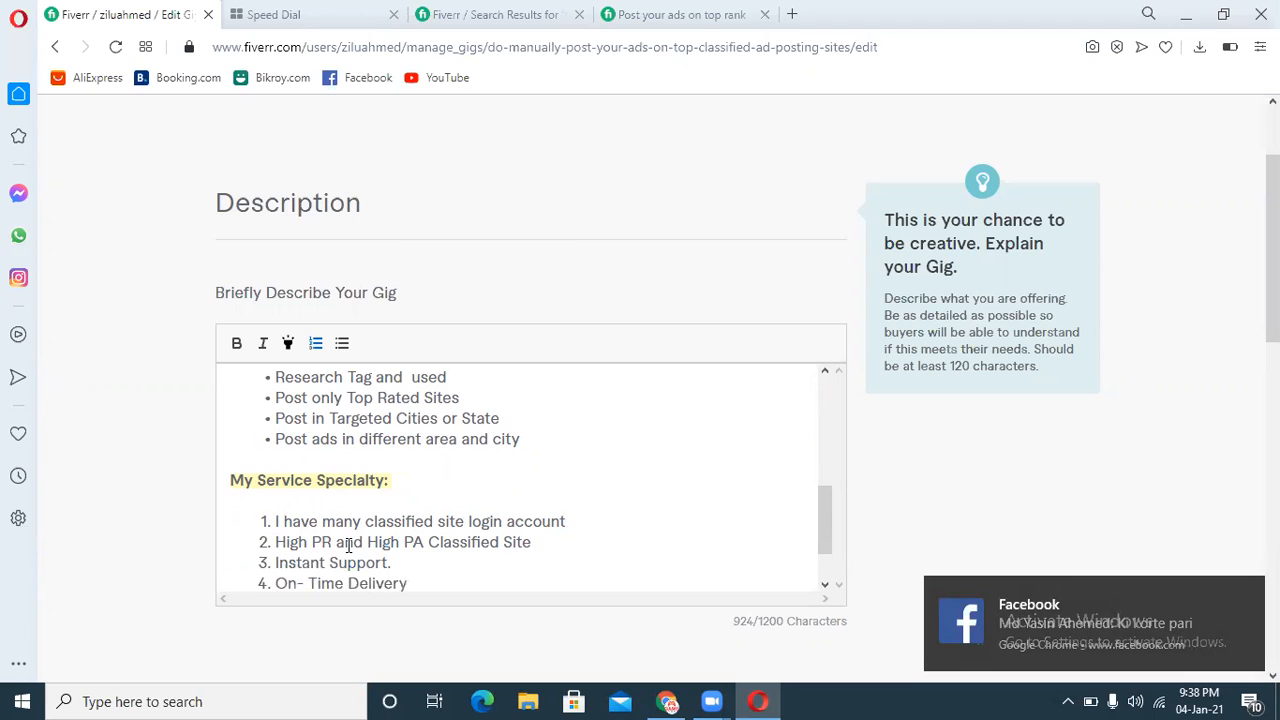
{"action": "key", "text": "Return"}
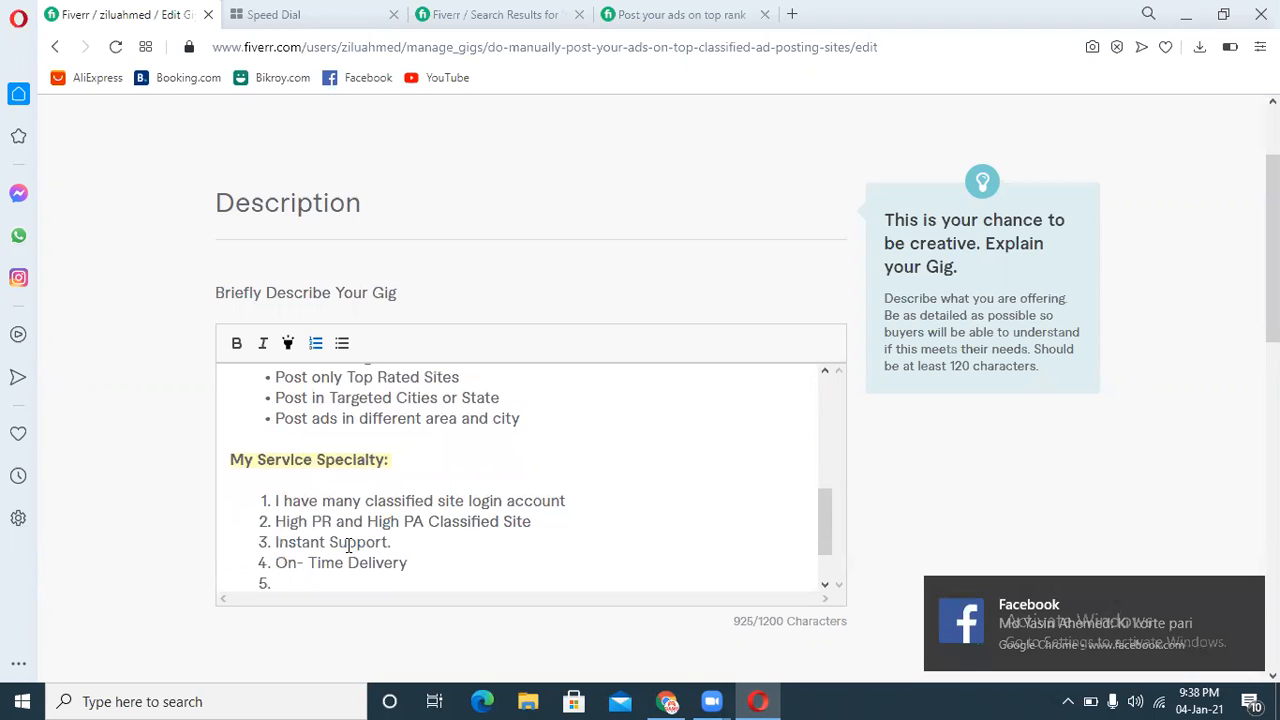
Step: Add the numbered item "24/7 Support" and remove the empty item after it
{"action": "type", "text": "24/"}
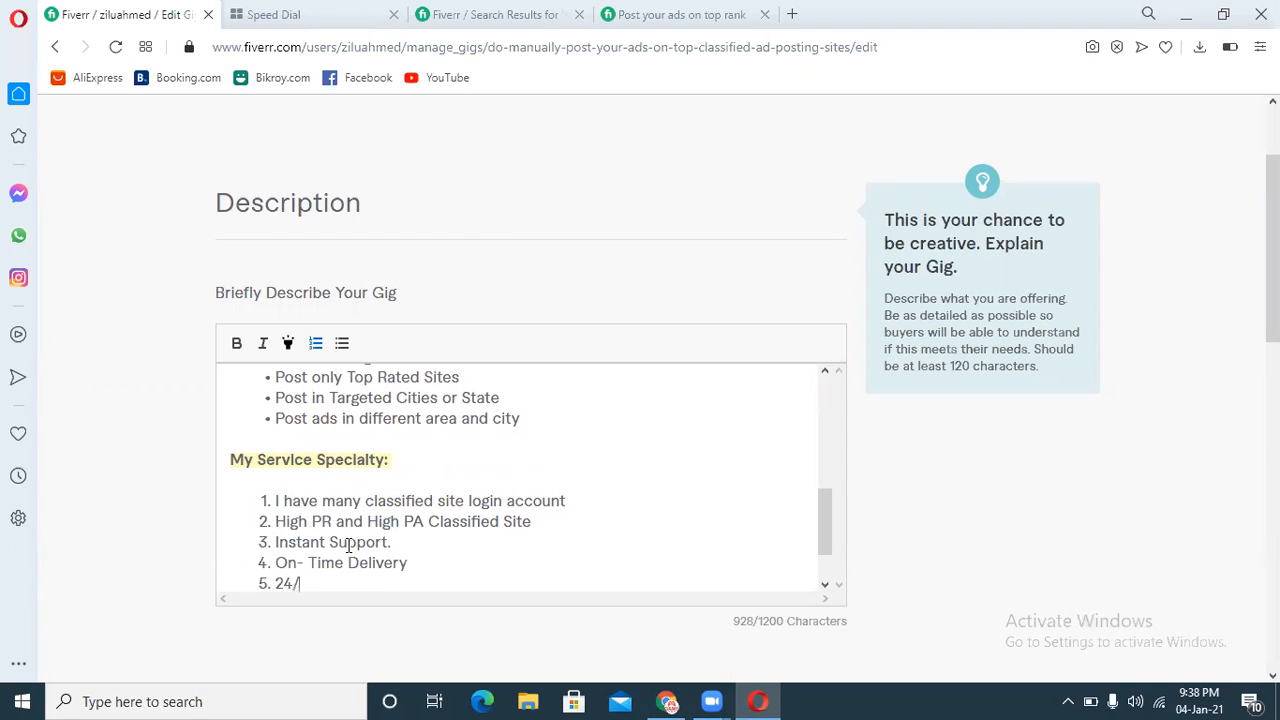
{"action": "type", "text": "7 Support"}
{"action": "key", "text": "Return"}
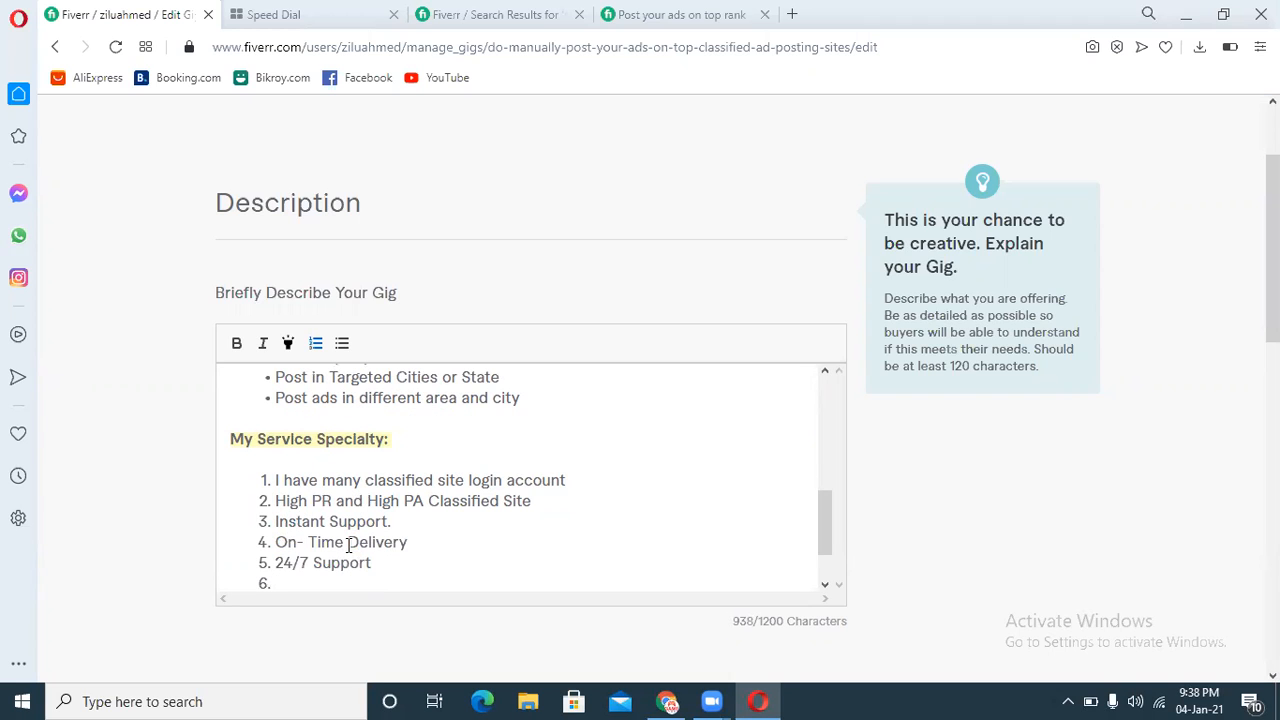
{"action": "key", "text": "BackSpace"}
Step: Make all five numbered specialty items bold
{"action": "mouse_move", "coordinate": [819, 500]}
{"action": "left_mouse_down"}
{"action": "mouse_move", "coordinate": [830, 547]}
{"action": "mouse_move", "coordinate": [829, 443]}
{"action": "mouse_move", "coordinate": [829, 522]}
{"action": "left_mouse_up"}
{"action": "left_click_drag", "start_coordinate": [391, 557], "coordinate": [248, 452]}
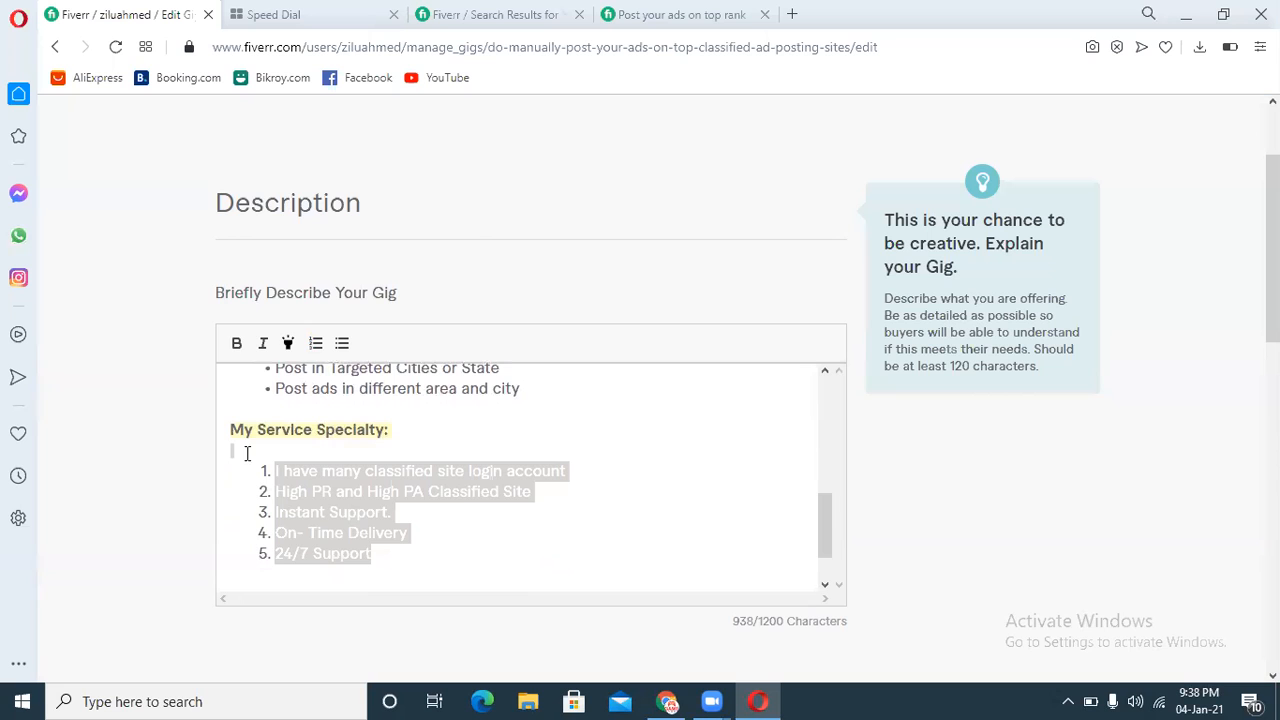
{"action": "left_click", "coordinate": [237, 343]}
{"action": "left_click", "coordinate": [541, 573]}
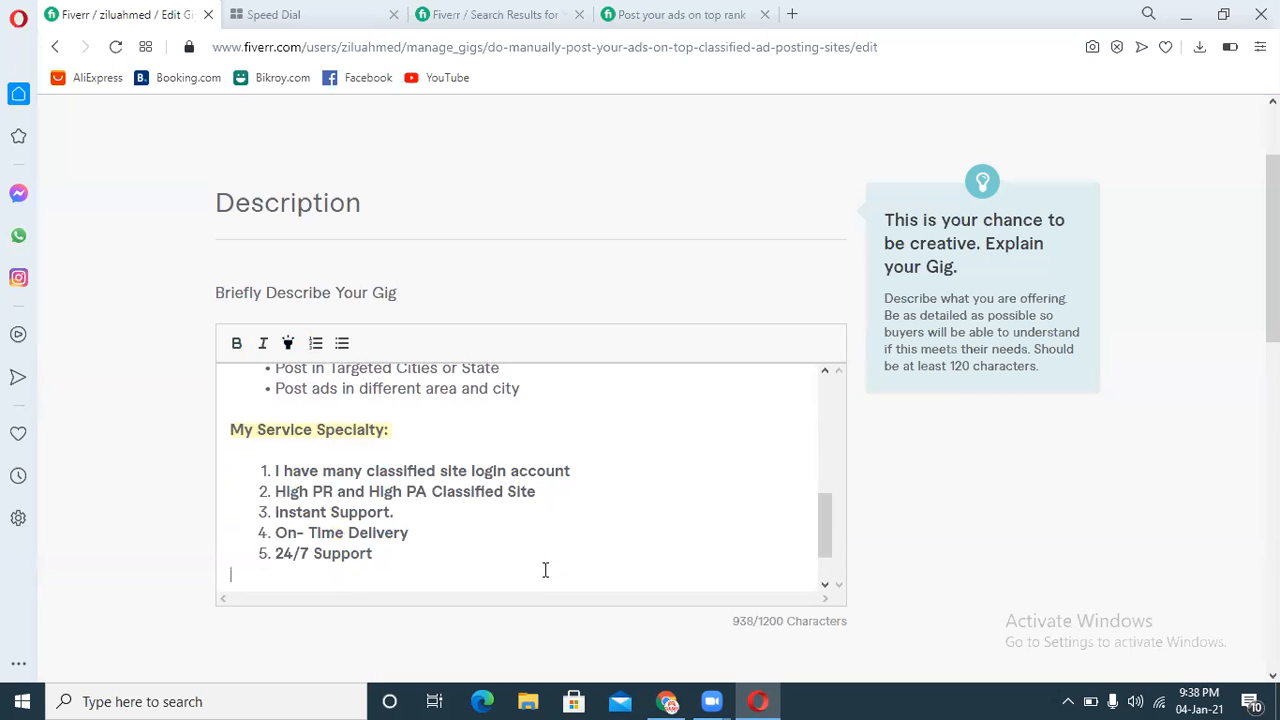
Step: Scroll through the whole description to review its paragraphs and lists
{"action": "left_click_drag", "start_coordinate": [830, 540], "coordinate": [817, 388]}
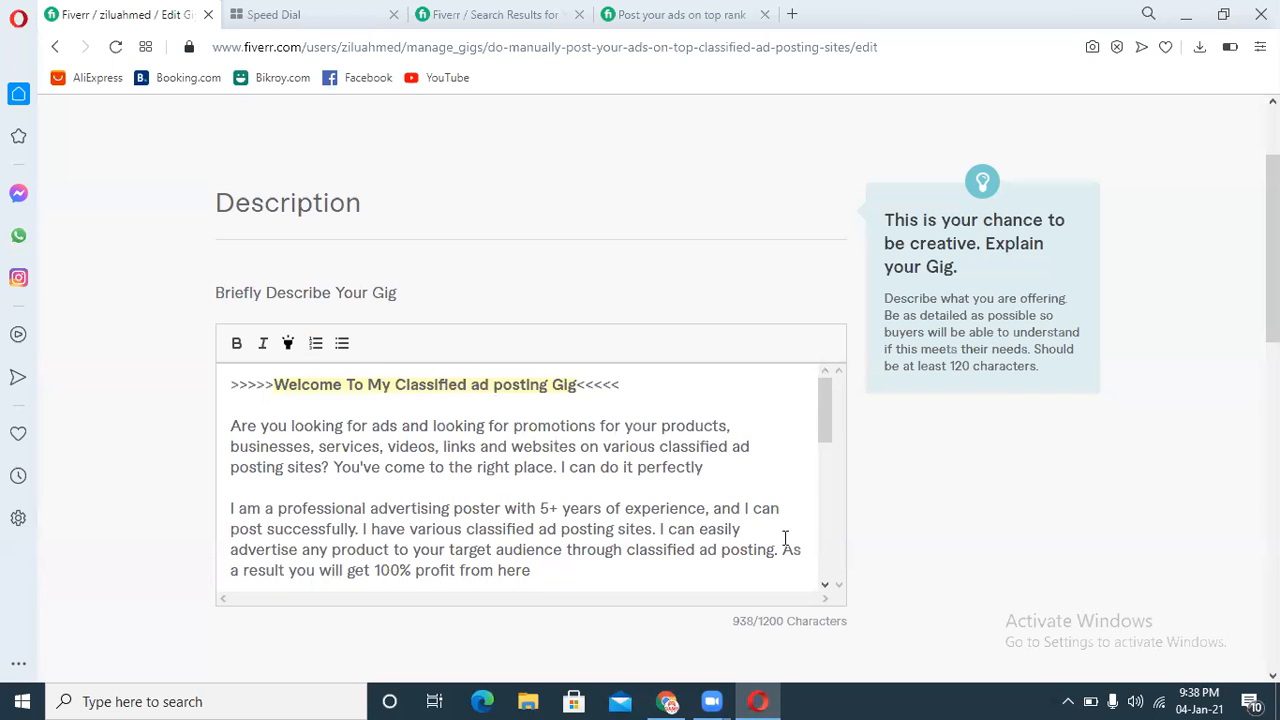
{"action": "left_click_drag", "start_coordinate": [822, 424], "coordinate": [823, 433]}
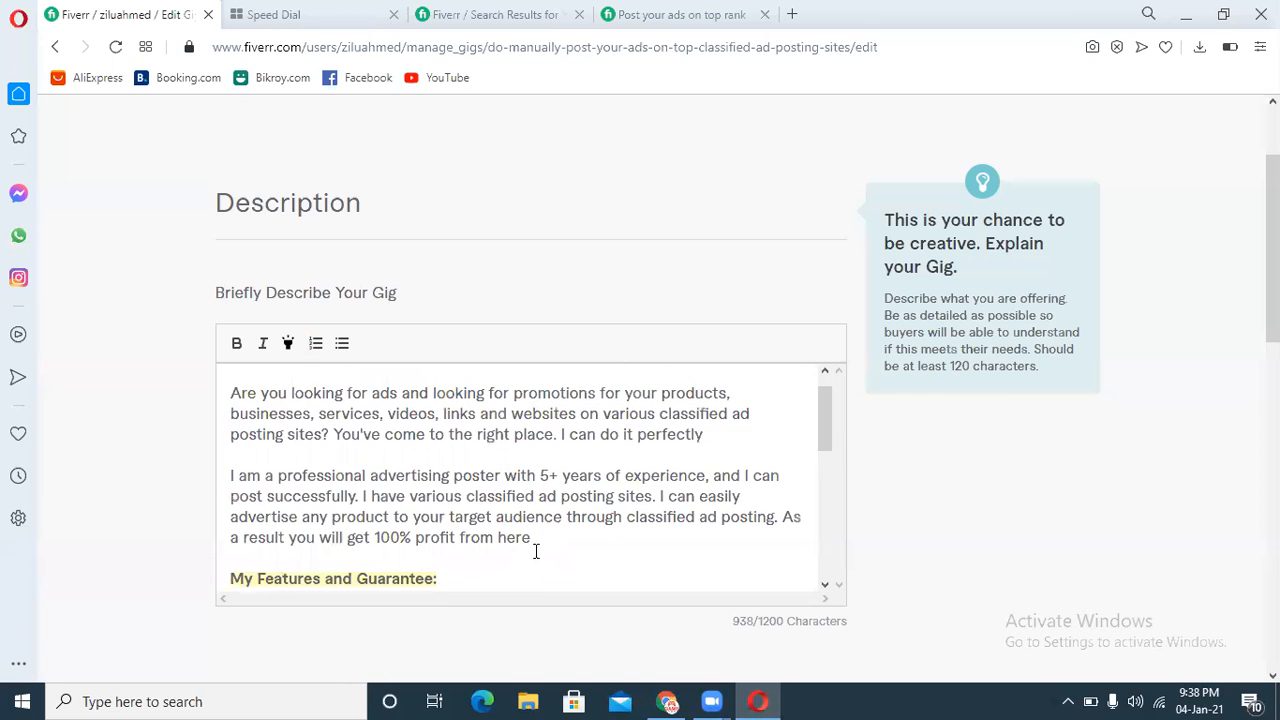
{"action": "left_click_drag", "start_coordinate": [530, 537], "coordinate": [336, 440]}
{"action": "left_click_drag", "start_coordinate": [252, 408], "coordinate": [240, 400]}
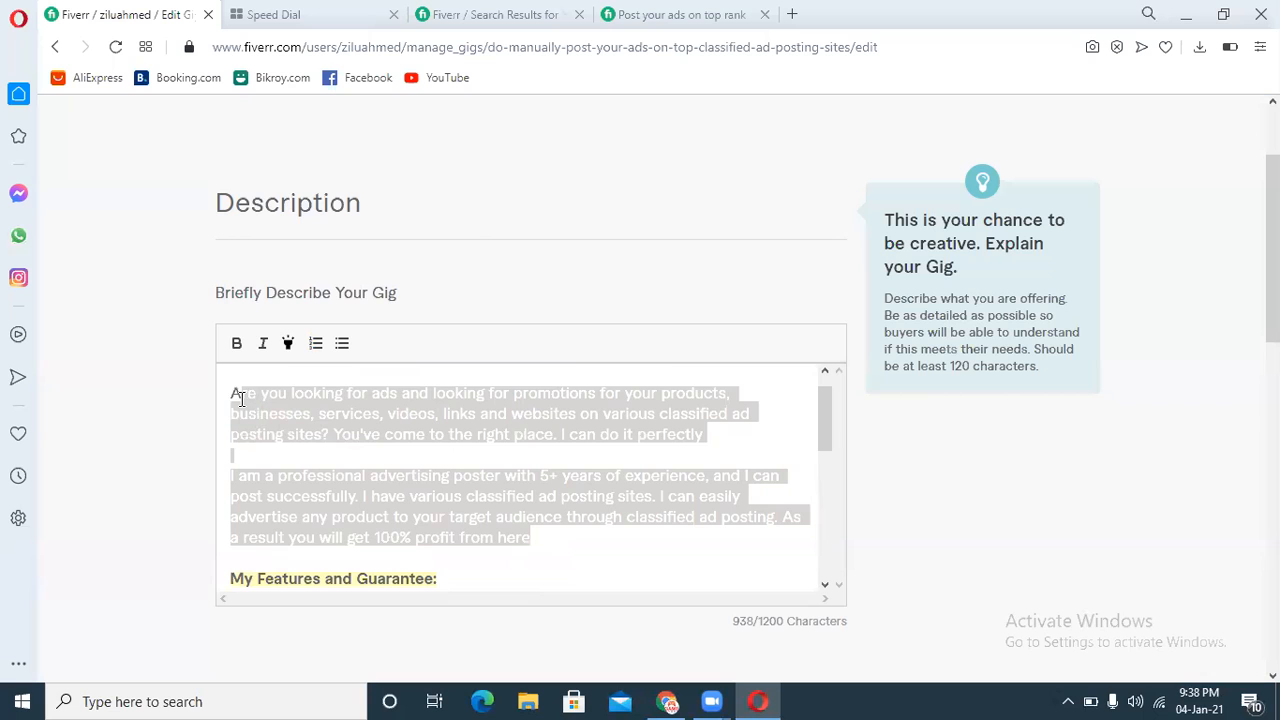
{"action": "left_click", "coordinate": [551, 457]}
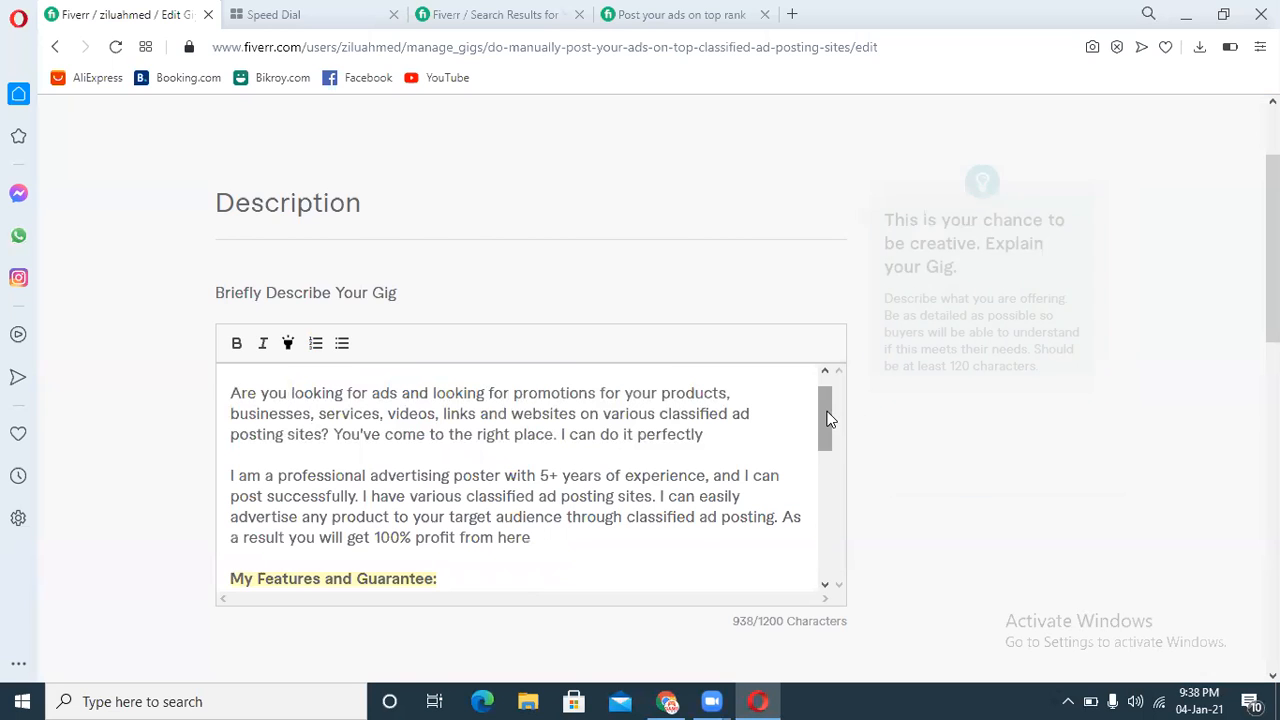
{"action": "scroll", "coordinate": [500, 450], "scroll_direction": "down", "scroll_amount": 2}
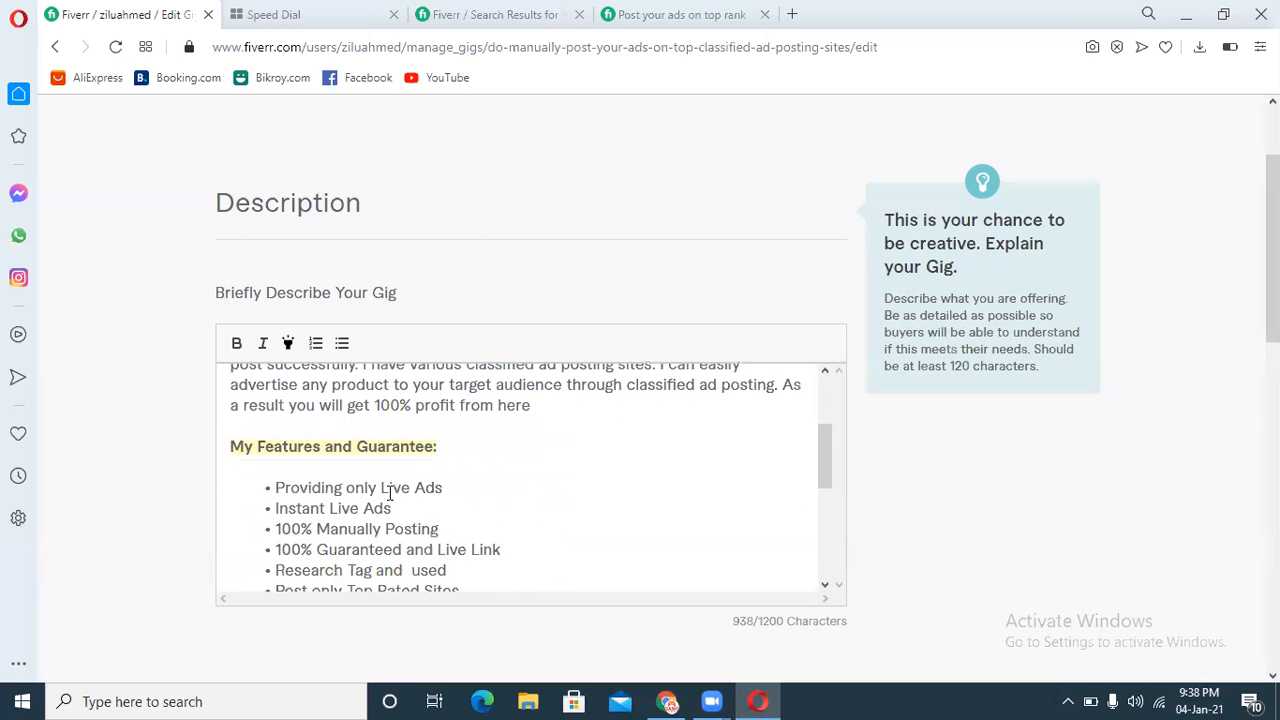
{"action": "left_click_drag", "start_coordinate": [821, 458], "coordinate": [823, 535]}
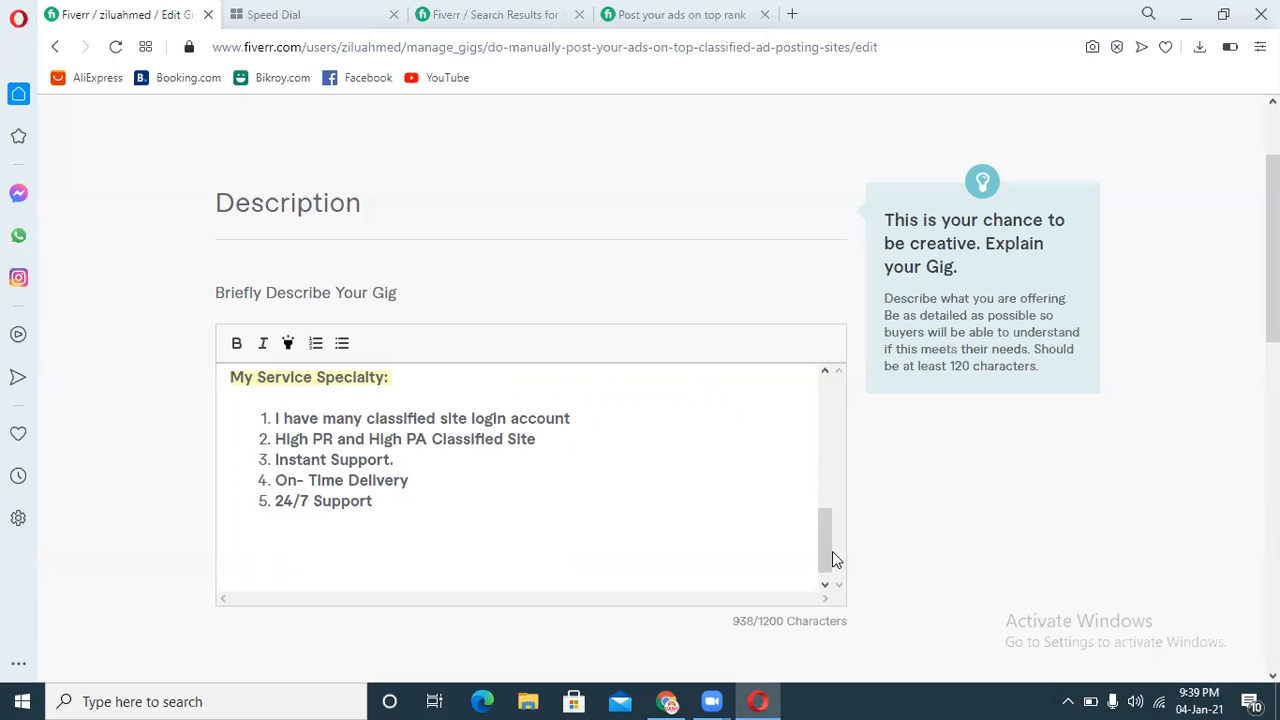
{"action": "left_click_drag", "start_coordinate": [825, 535], "coordinate": [794, 417]}
{"action": "left_click", "coordinate": [552, 535]}
{"action": "left_click_drag", "start_coordinate": [558, 542], "coordinate": [230, 396]}
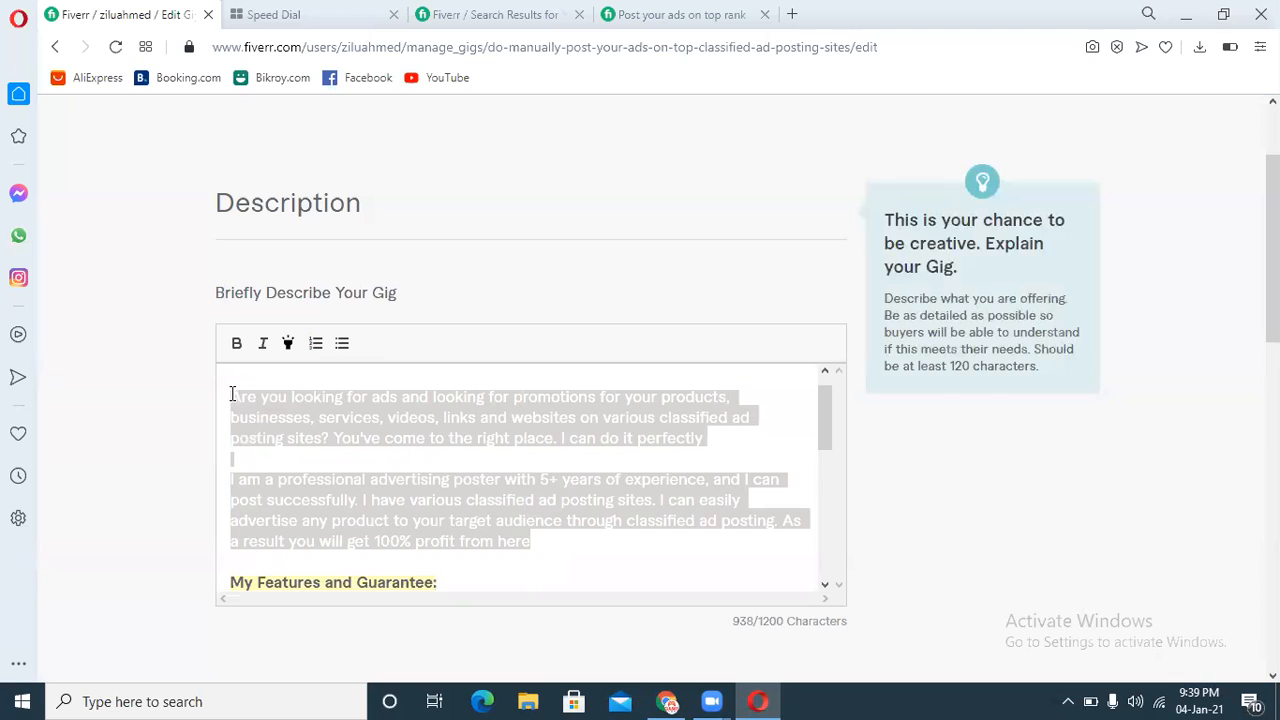
{"action": "left_click", "coordinate": [775, 450]}
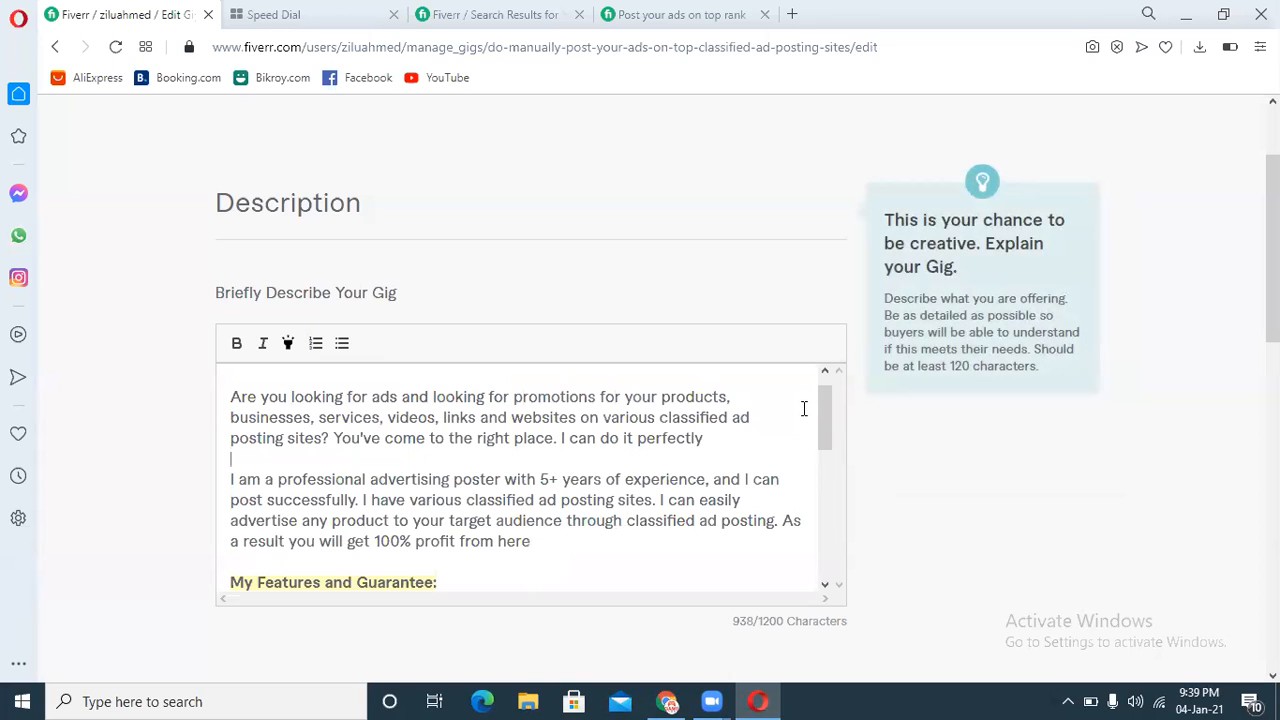
{"action": "mouse_move", "coordinate": [825, 403]}
{"action": "left_mouse_down"}
{"action": "mouse_move", "coordinate": [825, 421]}
{"action": "mouse_move", "coordinate": [835, 392]}
{"action": "left_mouse_up"}
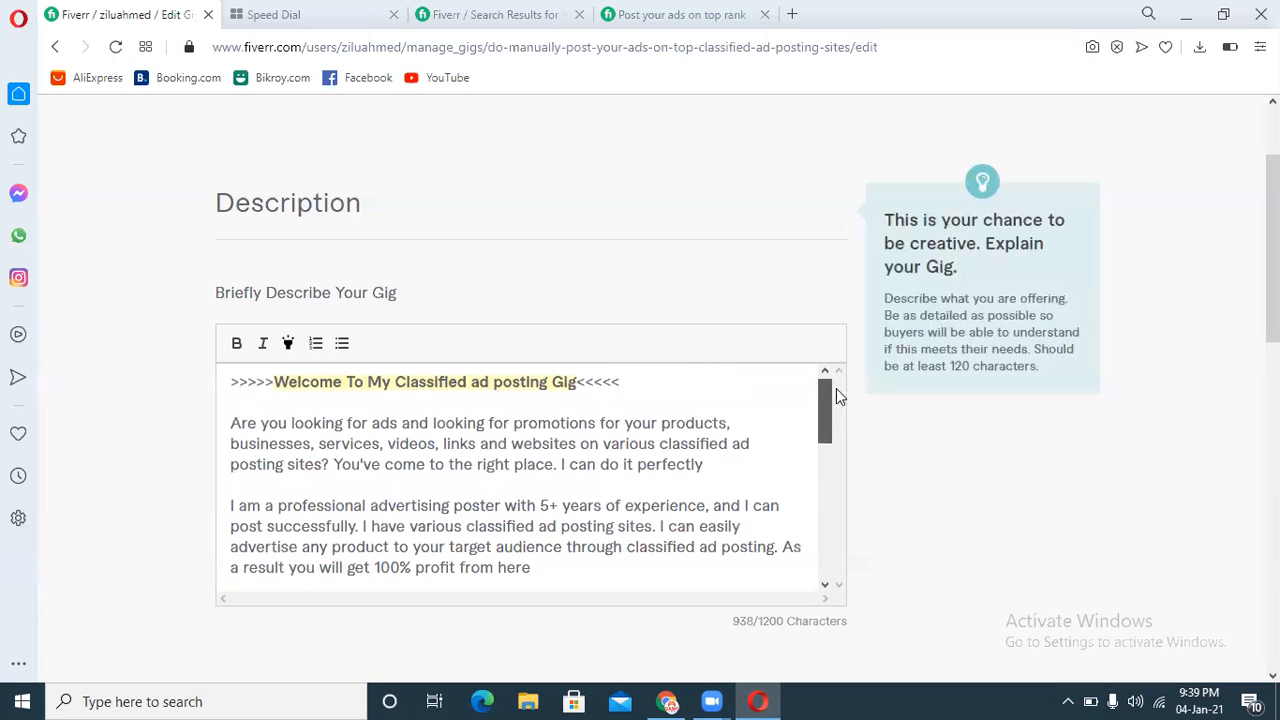
{"action": "left_click_drag", "start_coordinate": [230, 420], "coordinate": [564, 410]}
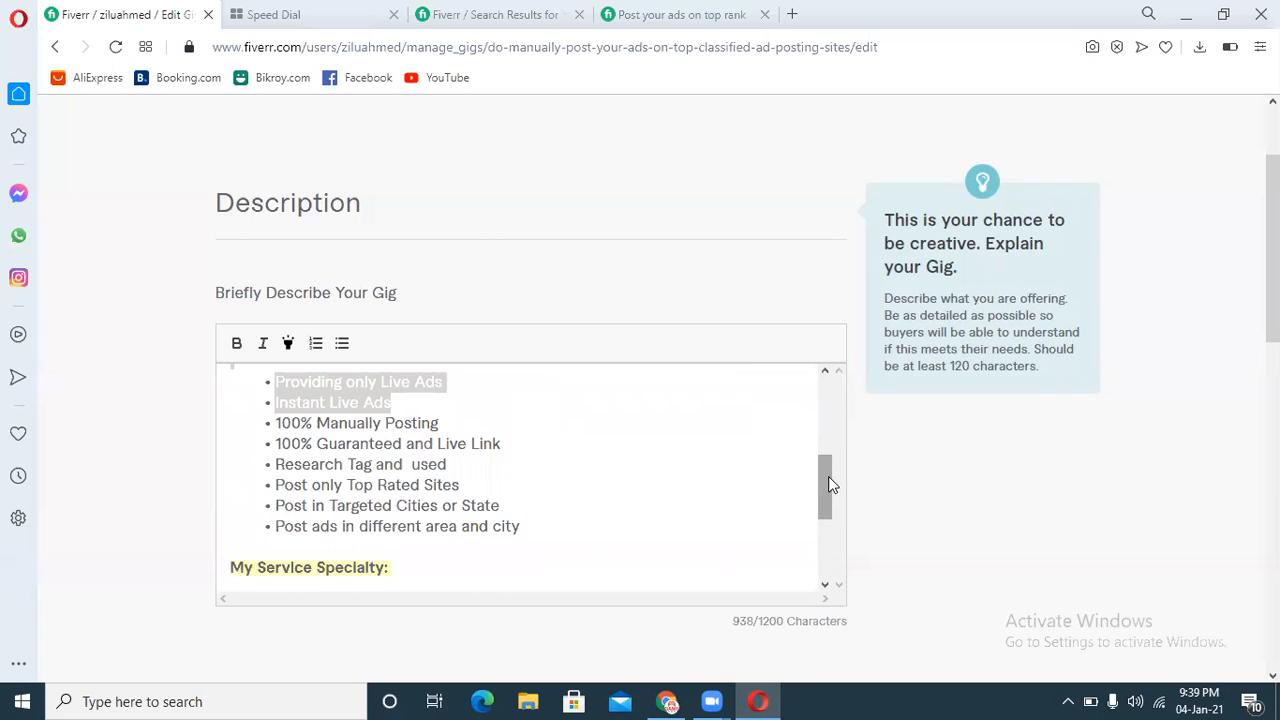
{"action": "left_click_drag", "start_coordinate": [829, 480], "coordinate": [843, 429]}
{"action": "left_click", "coordinate": [643, 508]}
{"action": "left_click_drag", "start_coordinate": [548, 508], "coordinate": [233, 444]}
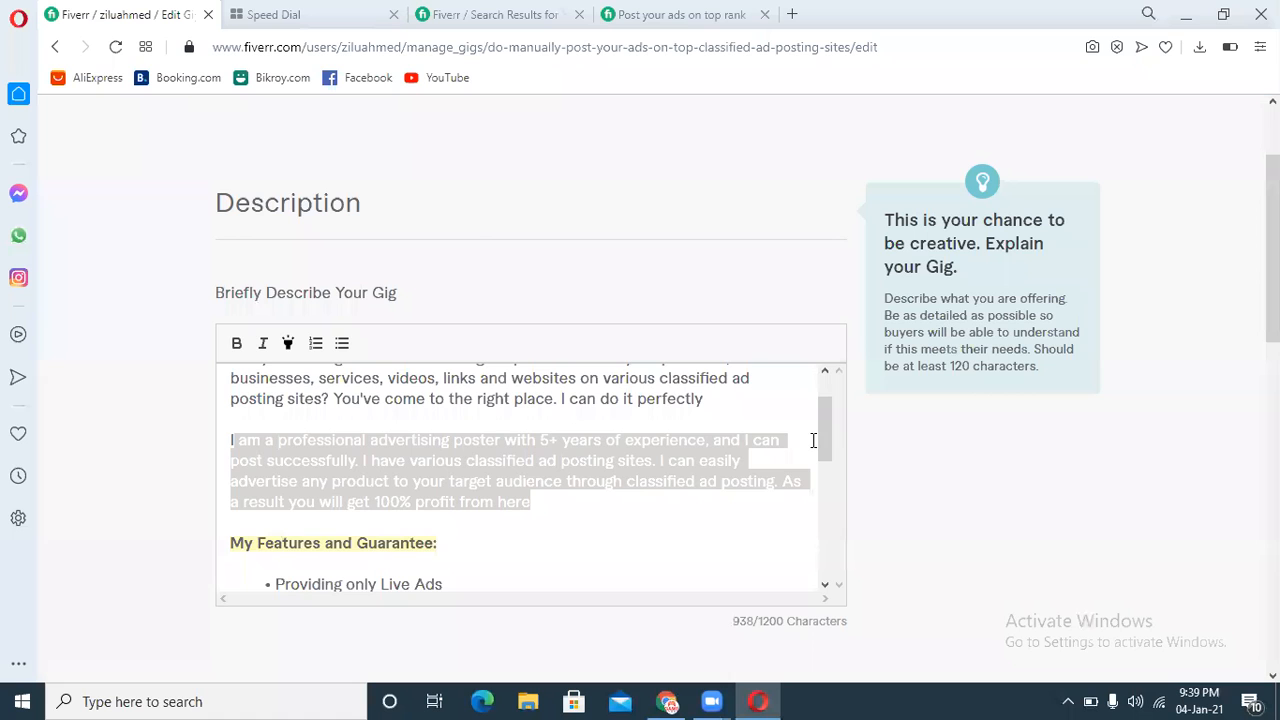
{"action": "left_click_drag", "start_coordinate": [821, 435], "coordinate": [834, 401]}
{"action": "left_click", "coordinate": [722, 466]}
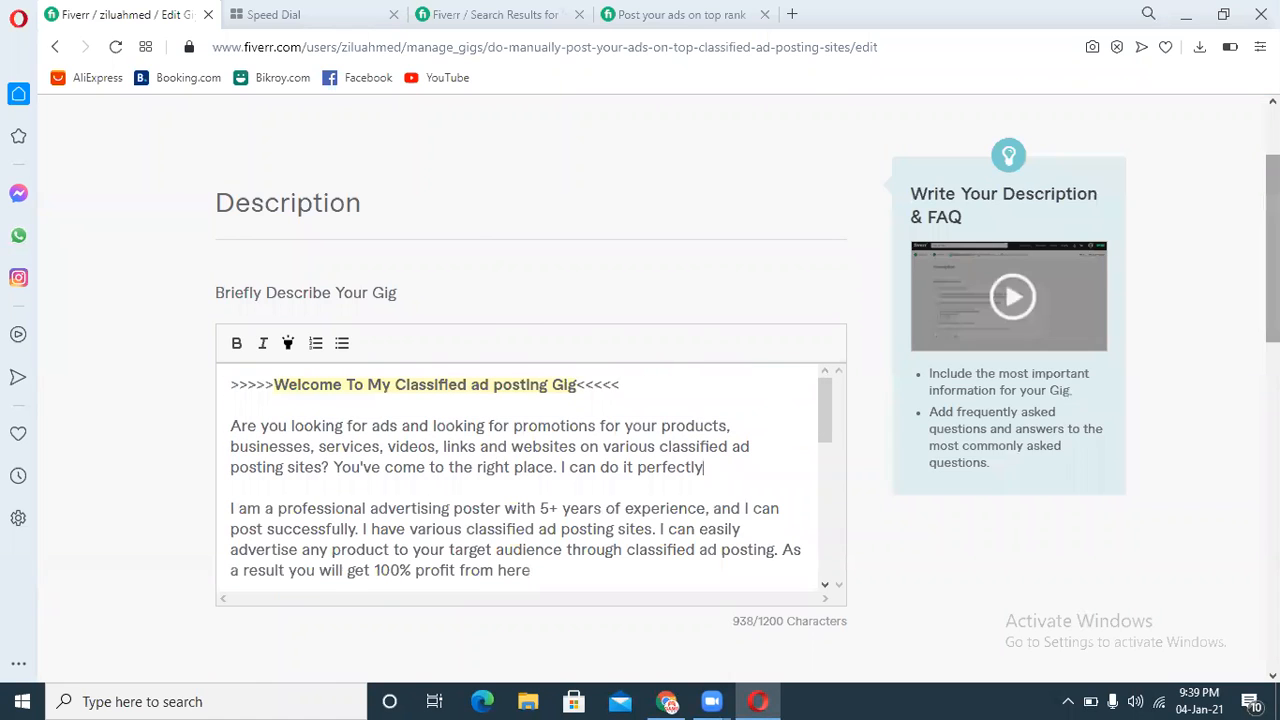
Step: Save the description and continue to the Requirements page
{"action": "left_click_drag", "start_coordinate": [1273, 315], "coordinate": [1273, 456]}
{"action": "left_click", "coordinate": [781, 480]}
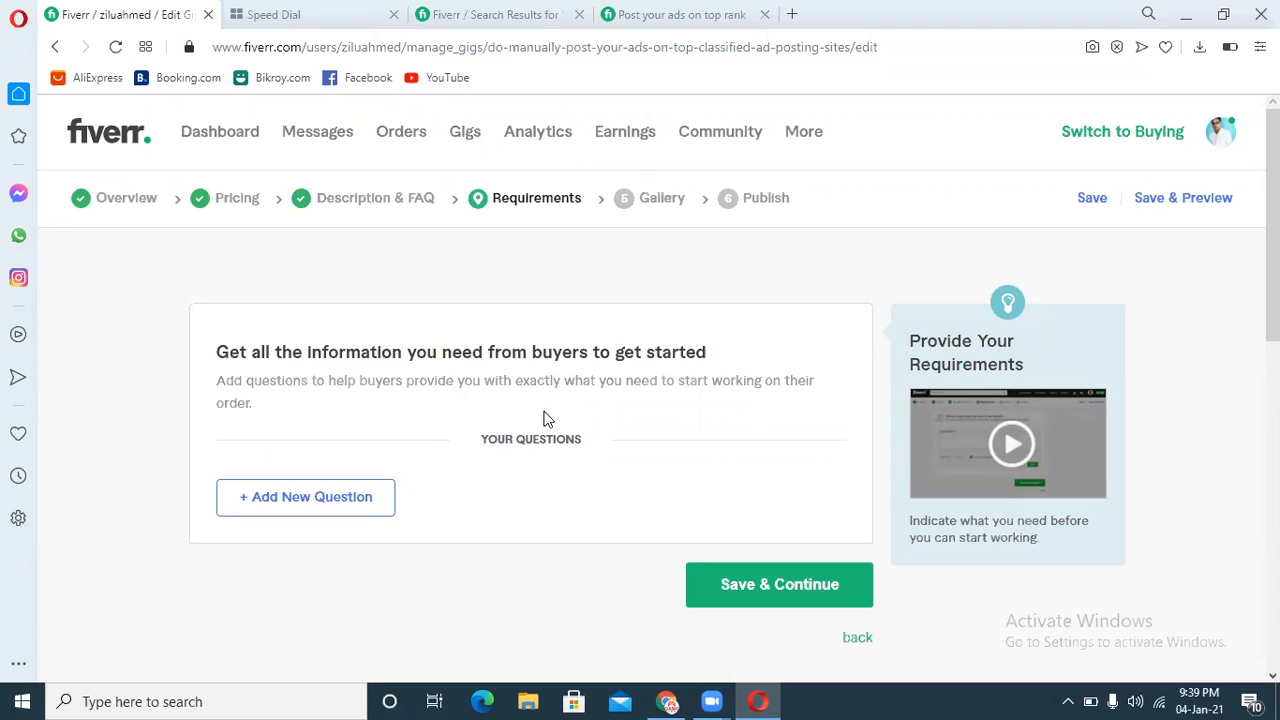
Step: Add a new buyer question starting with the line "1. Your Website Link"
{"action": "left_click", "coordinate": [265, 506]}
{"action": "left_click", "coordinate": [380, 568]}
{"action": "type", "text": "1"}
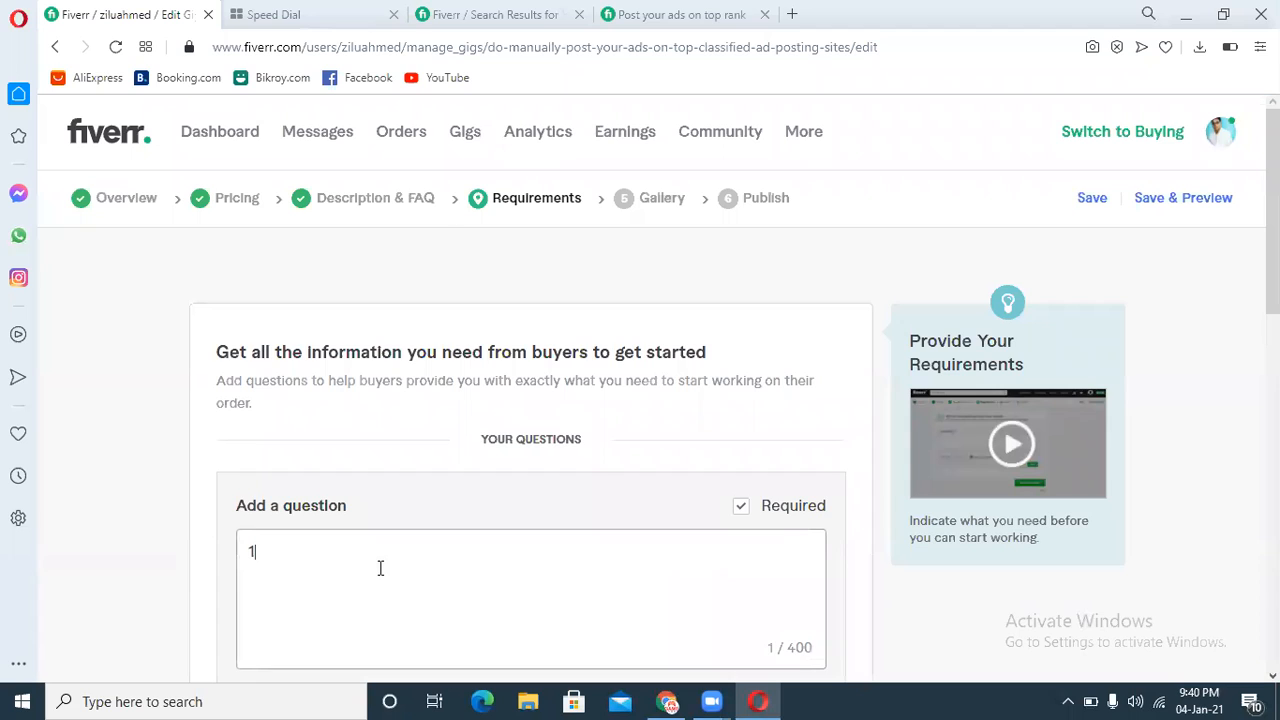
{"action": "type", "text": ". Your Web"}
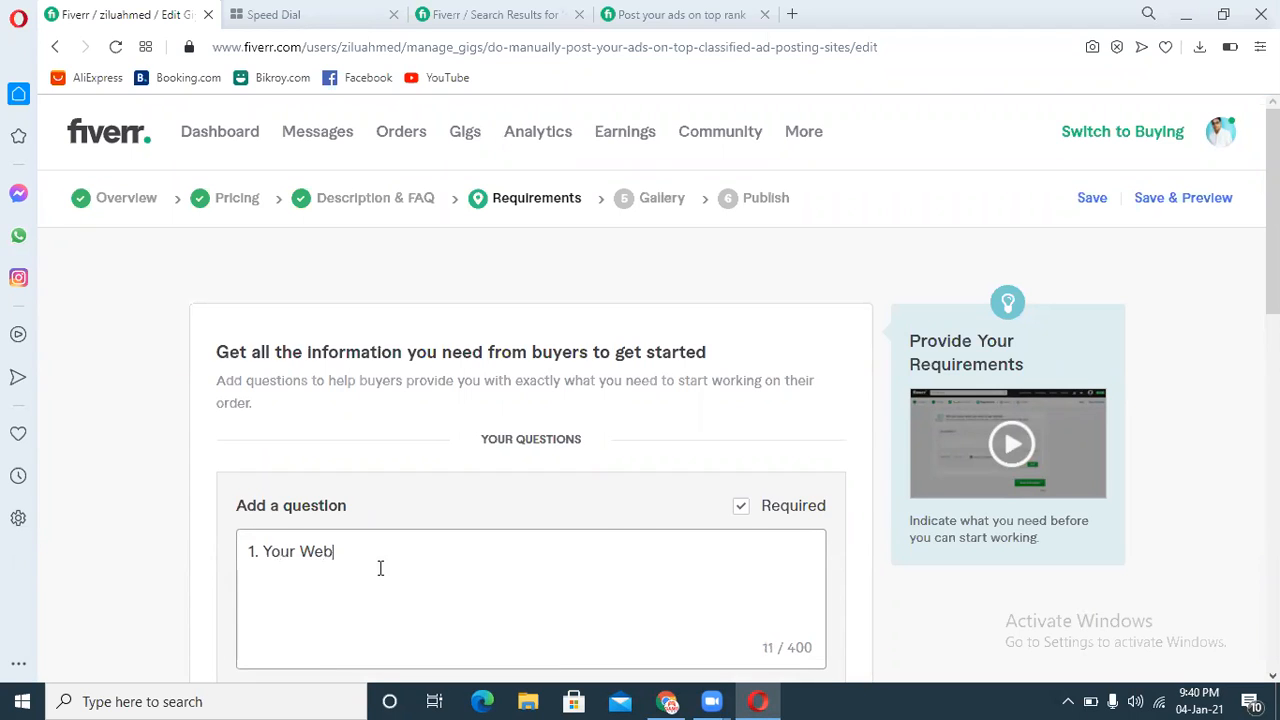
{"action": "type", "text": "site Link"}
{"action": "key", "text": "Return"}
Step: Add the line "2. Your Product Link" to the question
{"action": "type", "text": "2. Your Pro"}
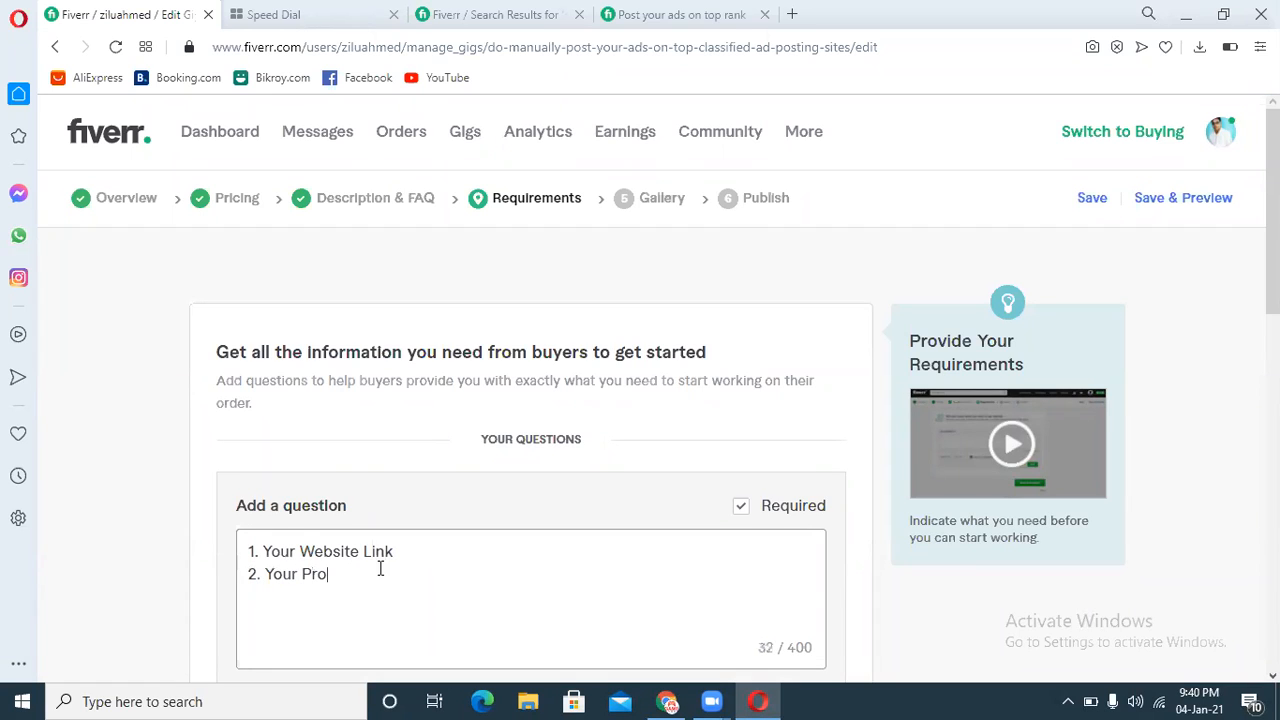
{"action": "type", "text": "duct Link"}
{"action": "key", "text": "Return"}
Step: Add the line "3. Your Product Image" to the buyer question
{"action": "type", "text": "3. Your Product Image"}
{"action": "key", "text": "Return"}
Step: Add the lines "4. Your Title" and "5. Description" to the question
{"action": "type", "text": "4"}
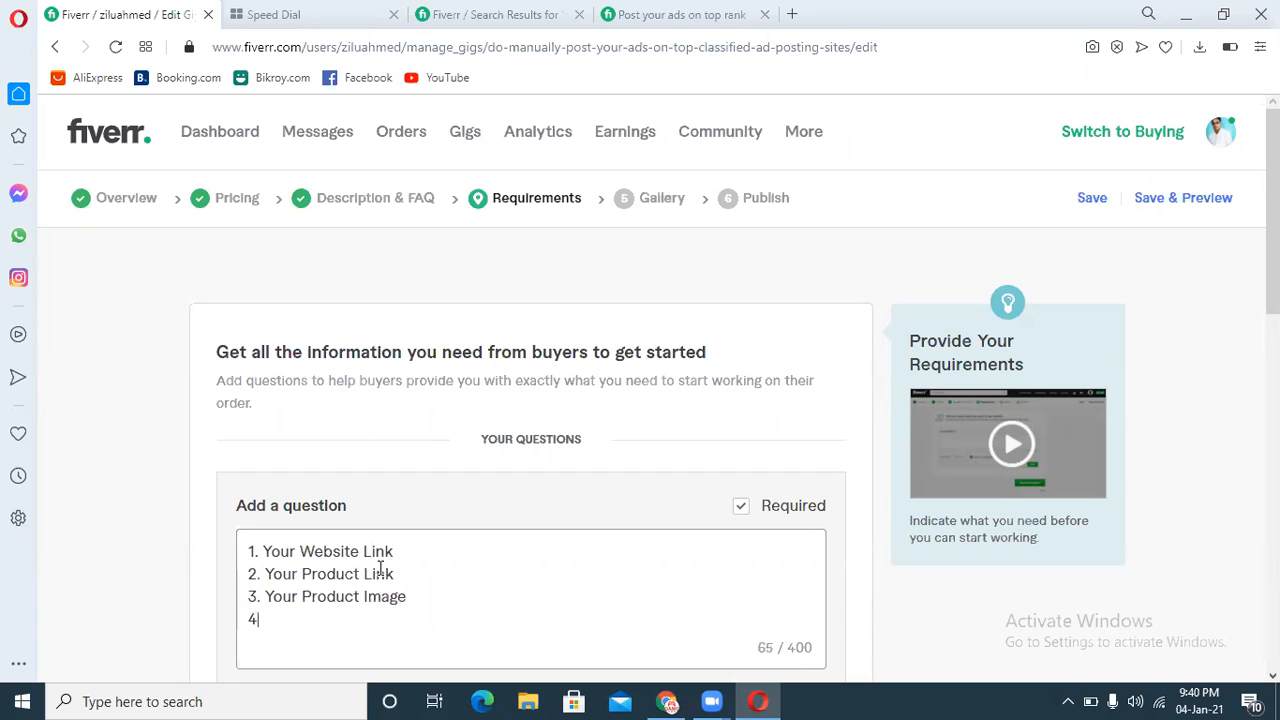
{"action": "type", "text": ". Your"}
{"action": "type", "text": " T"}
{"action": "type", "text": "itle "}
{"action": "type", "text": "5"}
{"action": "type", "text": ". "}
{"action": "type", "text": "DEsc"}
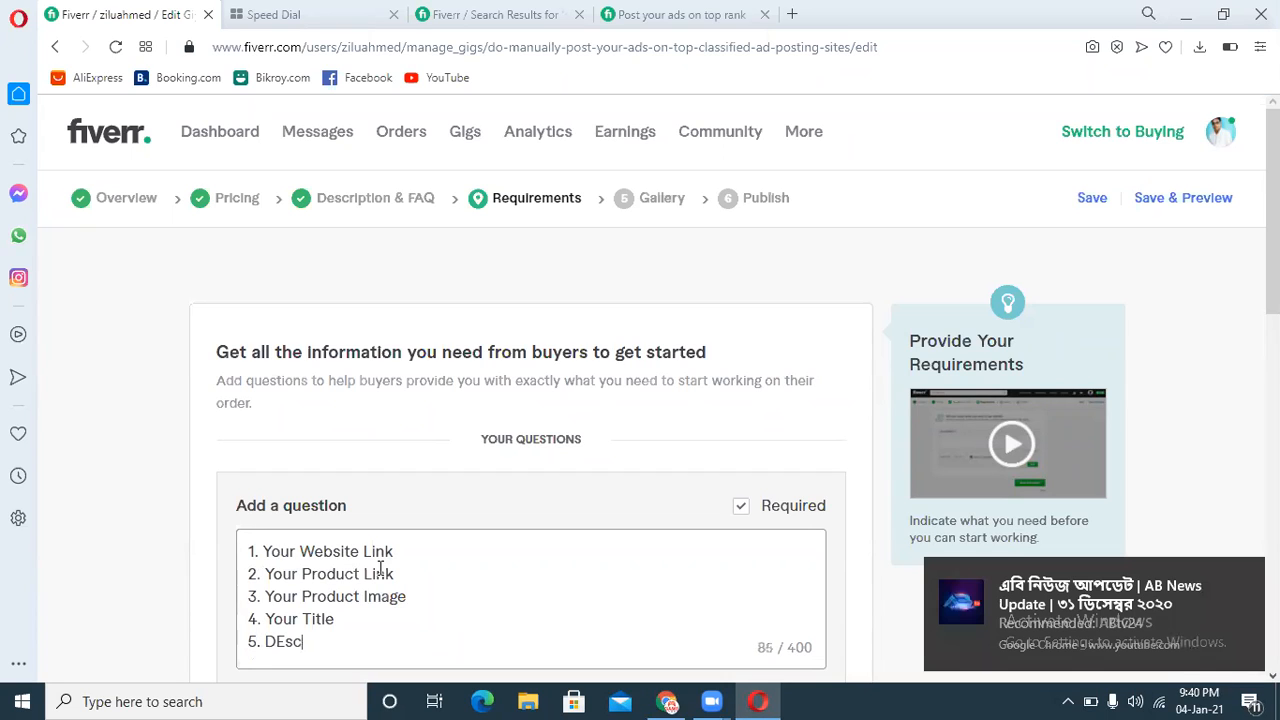
{"action": "type", "text": "ription"}
{"action": "key", "text": "BackSpace"}
{"action": "key", "text": "BackSpace"}
{"action": "key", "text": "BackSpace"}
{"action": "key", "text": "BackSpace"}
{"action": "key", "text": "BackSpace"}
{"action": "key", "text": "BackSpace"}
{"action": "key", "text": "BackSpace"}
{"action": "key", "text": "BackSpace"}
{"action": "key", "text": "BackSpace"}
{"action": "key", "text": "BackSpace"}
{"action": "type", "text": "escription"}
{"action": "key", "text": "Return"}
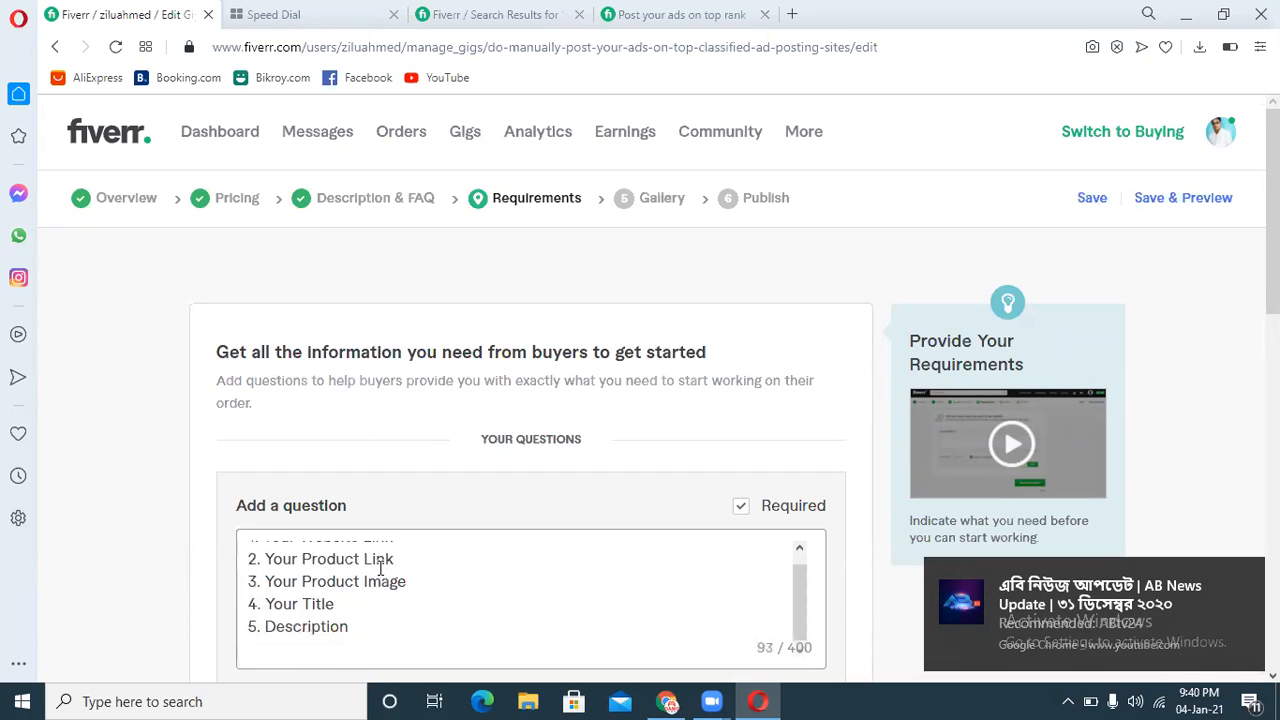
Step: Add the line "6. Targeted Area" to the question
{"action": "type", "text": "6. targeted"}
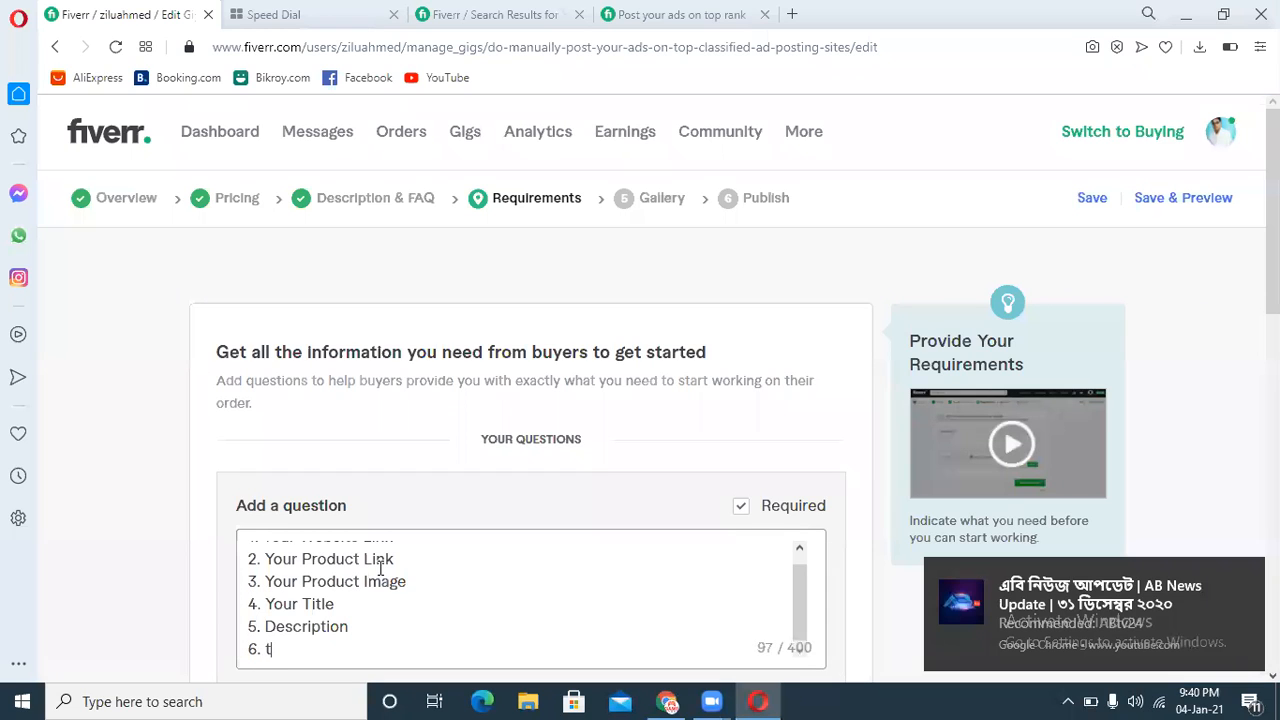
{"action": "key", "text": "BackSpace"}
{"action": "key", "text": "BackSpace"}
{"action": "key", "text": "BackSpace"}
{"action": "key", "text": "BackSpace"}
{"action": "key", "text": "BackSpace"}
{"action": "key", "text": "BackSpace"}
{"action": "key", "text": "BackSpace"}
{"action": "key", "text": "BackSpace"}
{"action": "key", "text": "BackSpace"}
{"action": "type", "text": "Targeted Area"}
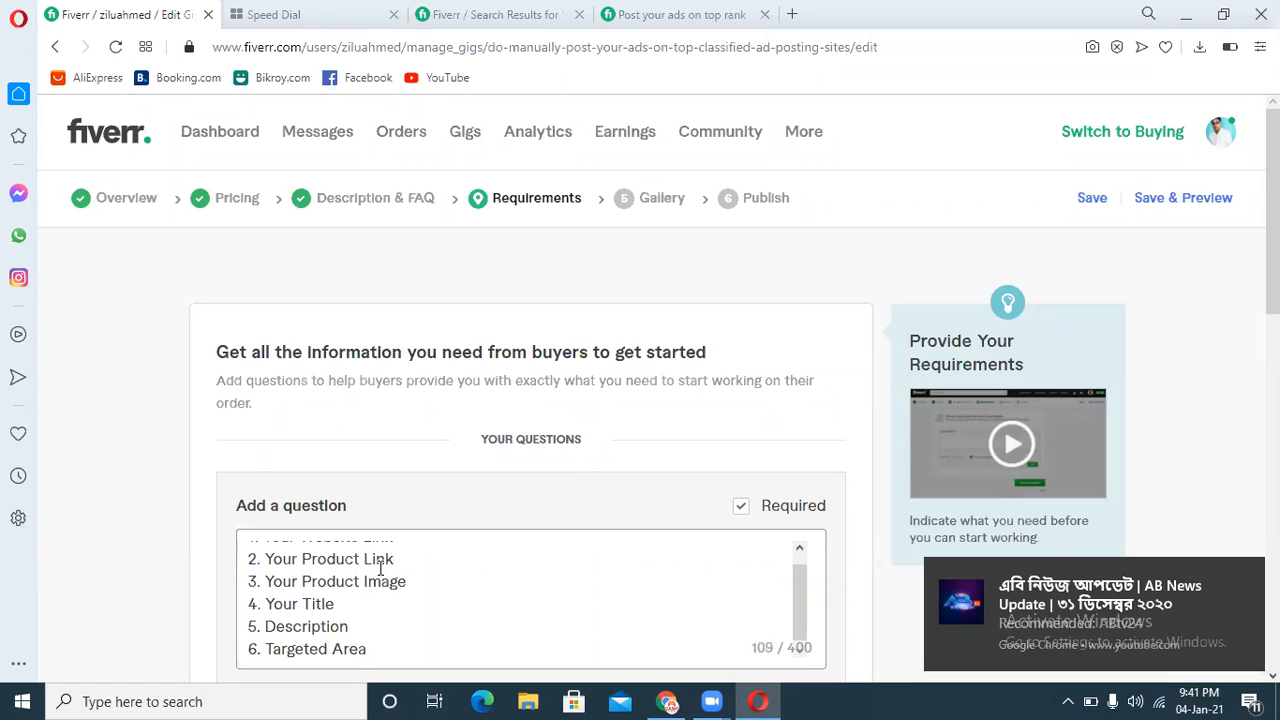
{"action": "key", "text": "Return"}
Step: Add the final line "7. Category" to the question
{"action": "type", "text": "7"}
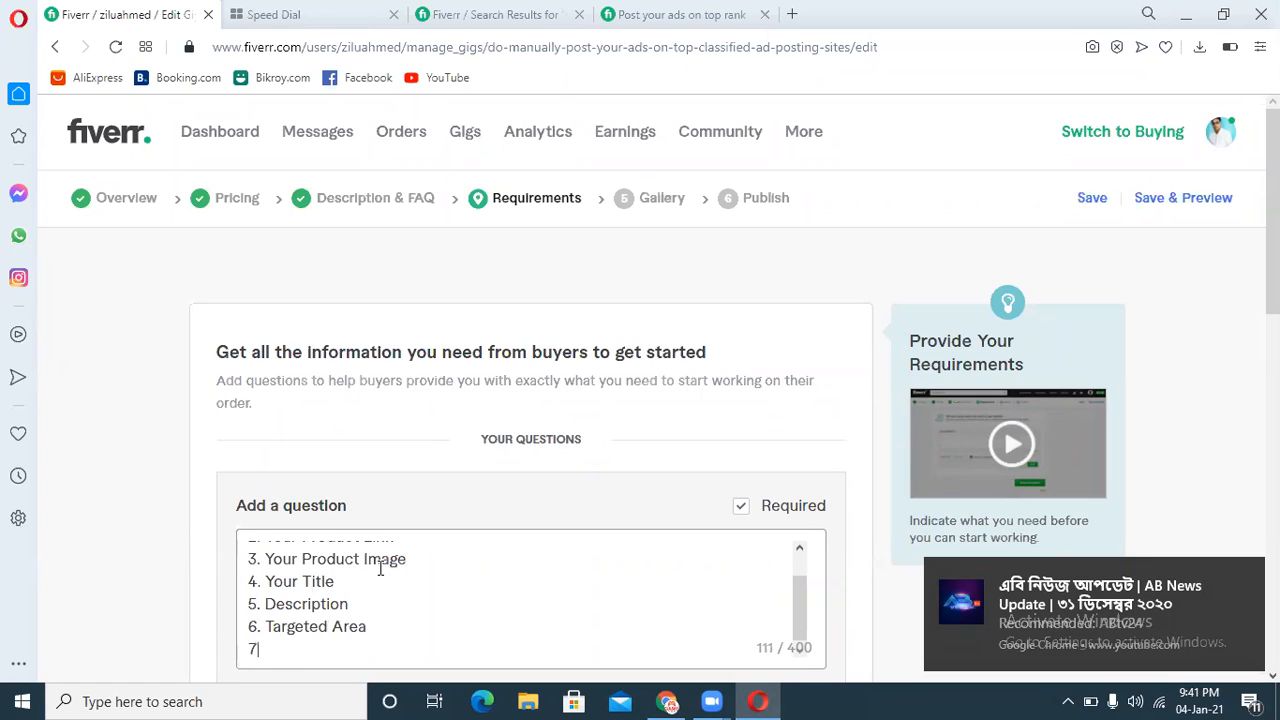
{"action": "type", "text": "."}
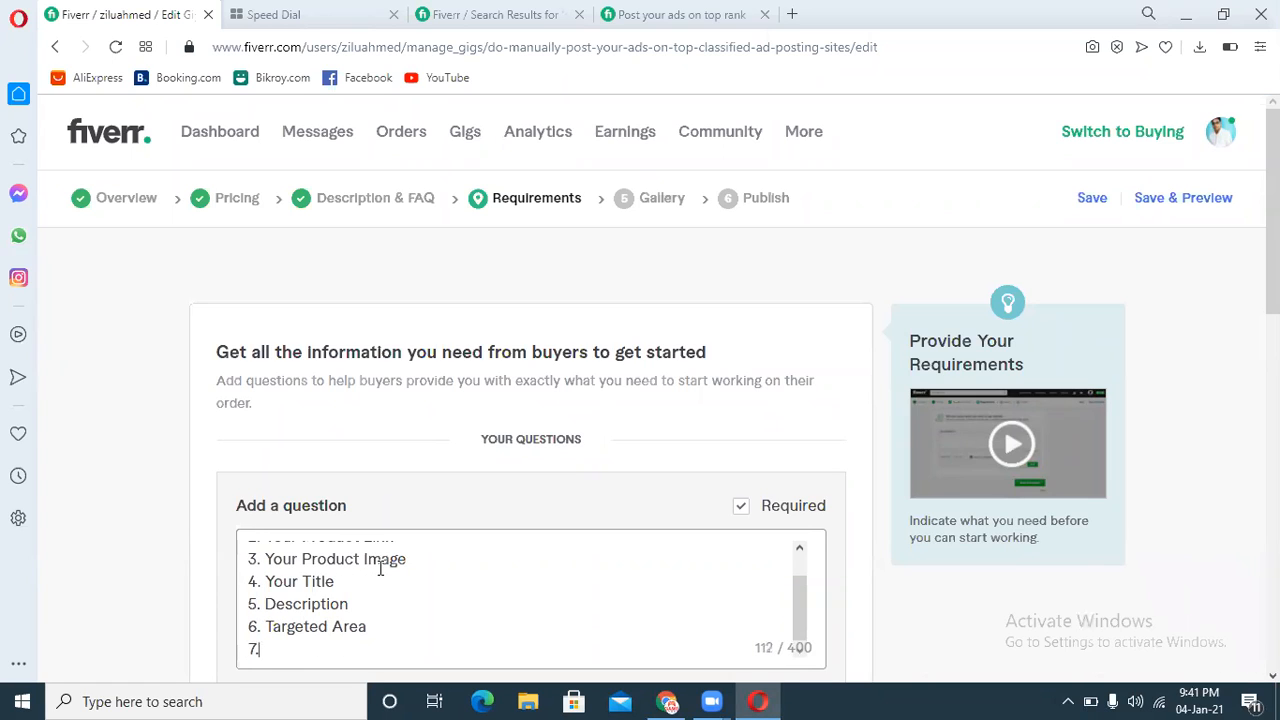
{"action": "type", "text": " yOUR"}
{"action": "key", "text": "BackSpace"}
{"action": "key", "text": "BackSpace"}
{"action": "key", "text": "BackSpace"}
{"action": "key", "text": "BackSpace"}
{"action": "type", "text": "CATAGOTY"}
{"action": "key", "text": "BackSpace"}
{"action": "key", "text": "BackSpace"}
{"action": "key", "text": "BackSpace"}
{"action": "key", "text": "BackSpace"}
{"action": "key", "text": "BackSpace"}
{"action": "key", "text": "BackSpace"}
{"action": "key", "text": "BackSpace"}
{"action": "key", "text": "BackSpace"}
{"action": "type", "text": "C"}
{"action": "key", "text": "BackSpace"}
{"action": "type", "text": "Cata"}
{"action": "type", "text": "gory"}
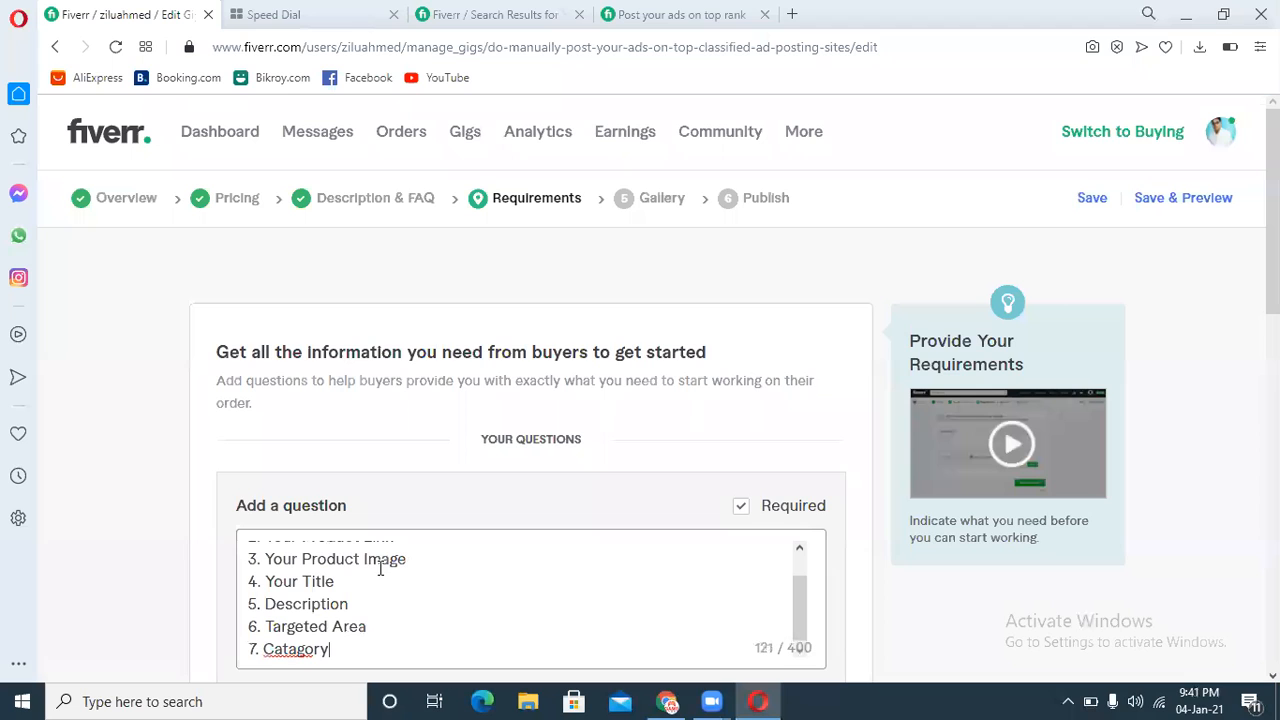
{"action": "right_click", "coordinate": [297, 651]}
{"action": "left_click", "coordinate": [328, 408]}
Step: Set the question's answer form to Attachment and add the question
{"action": "scroll", "coordinate": [803, 600], "scroll_direction": "up", "scroll_amount": 2}
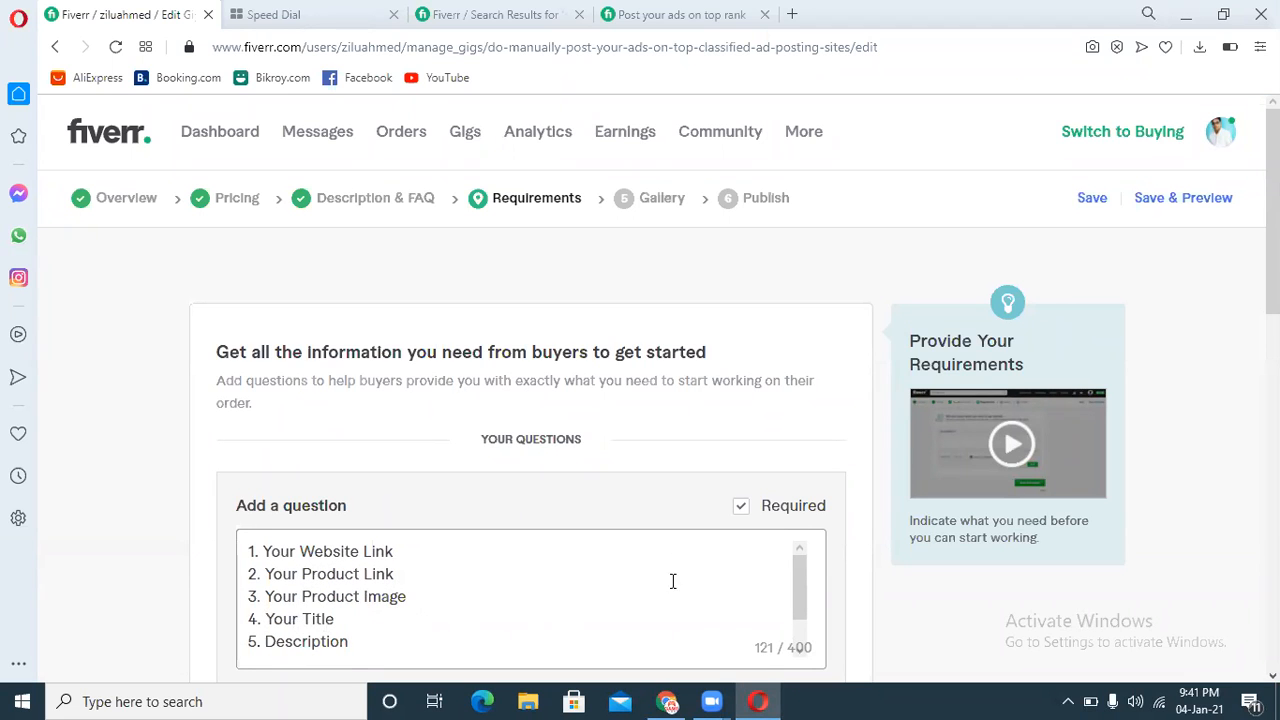
{"action": "left_click_drag", "start_coordinate": [806, 570], "coordinate": [791, 600]}
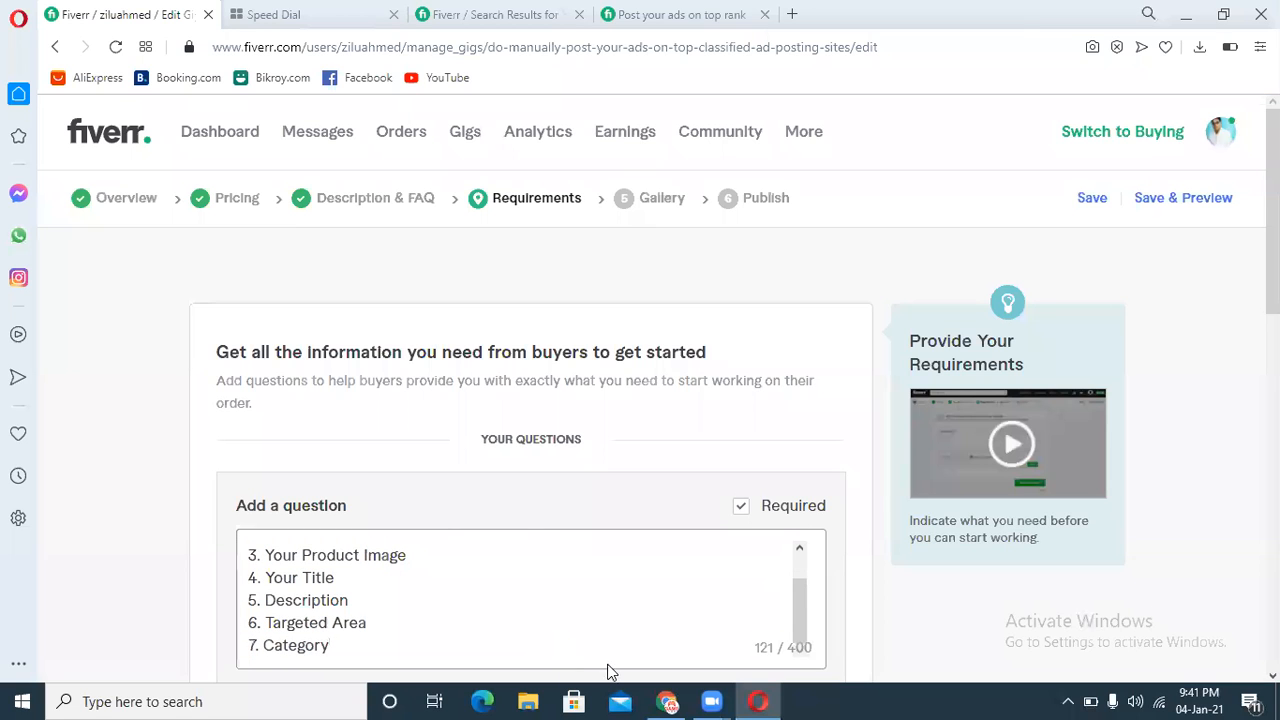
{"action": "scroll", "coordinate": [240, 449], "scroll_direction": "down", "scroll_amount": 4}
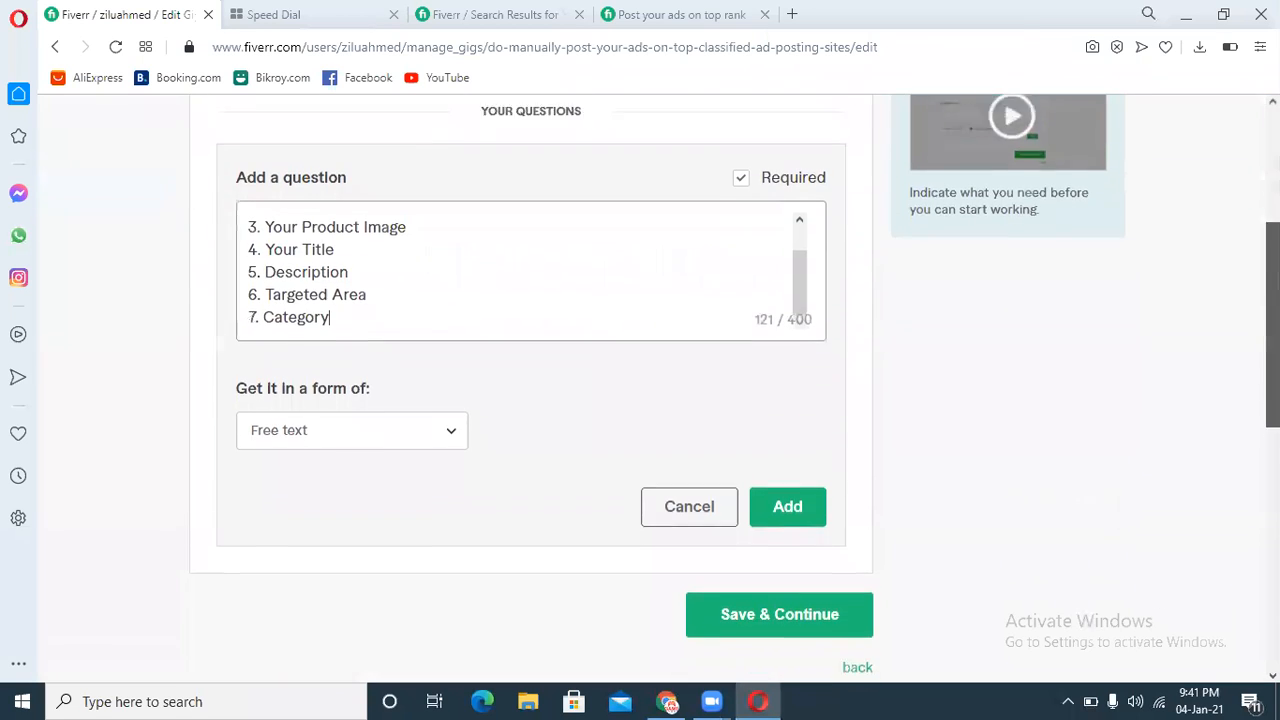
{"action": "left_click", "coordinate": [285, 390]}
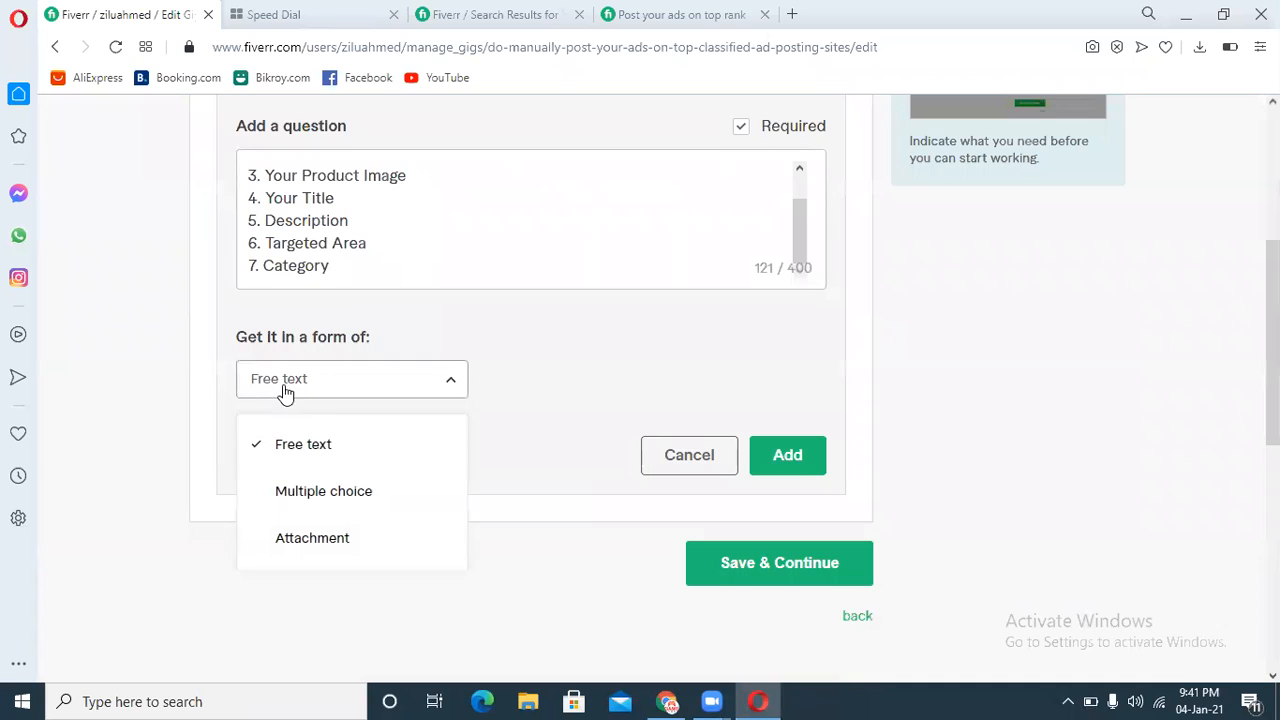
{"action": "left_click", "coordinate": [298, 540]}
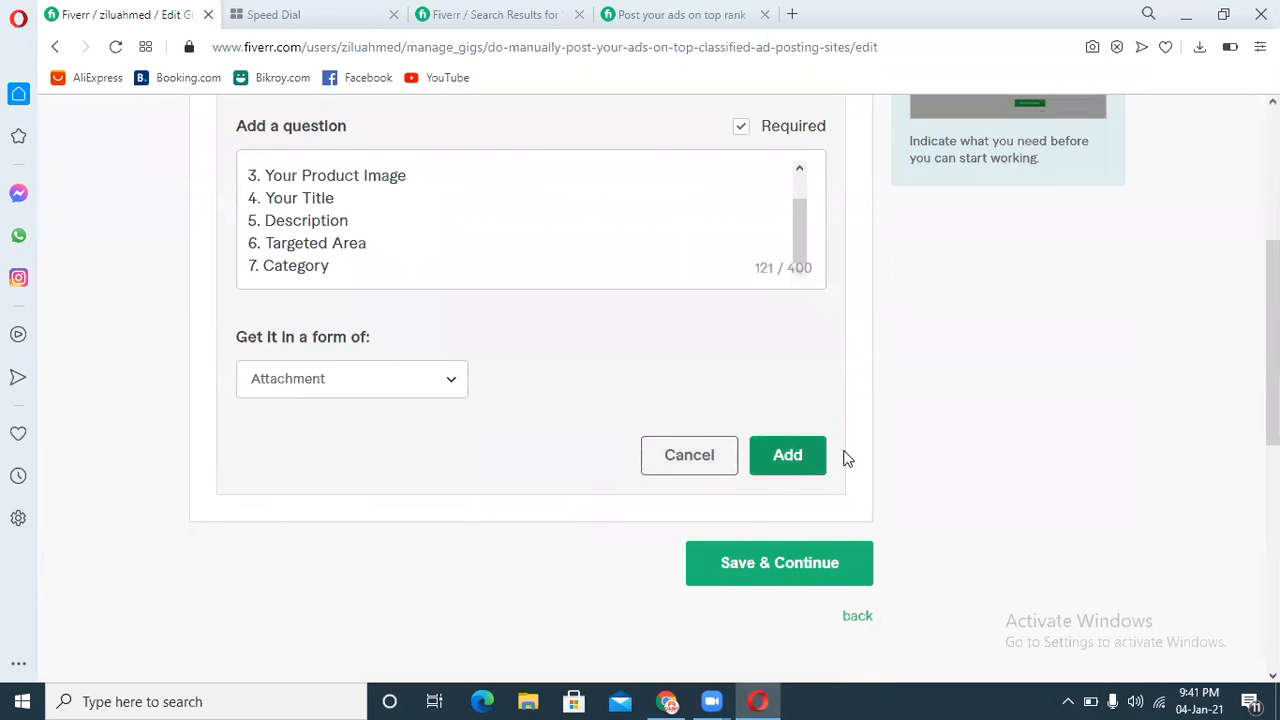
{"action": "left_click", "coordinate": [798, 460]}
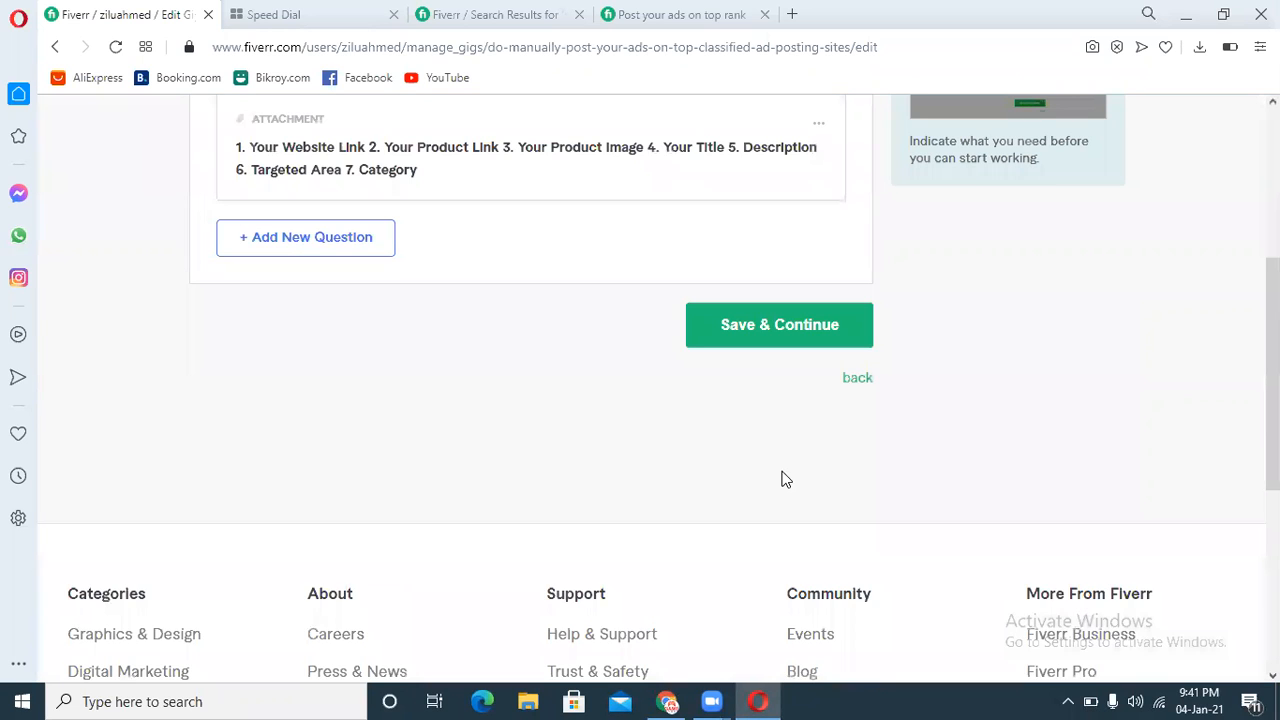
Step: Save the requirements and continue to the Gallery page
{"action": "left_click", "coordinate": [771, 344]}
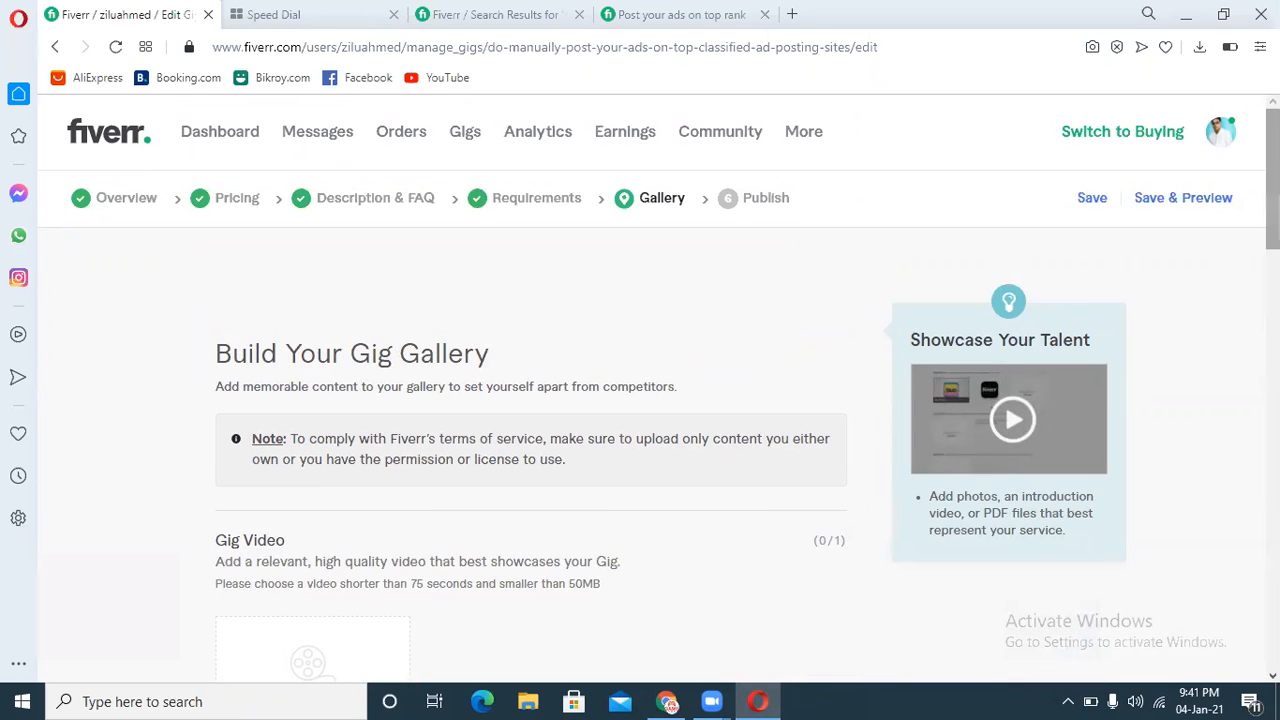
{"action": "scroll", "coordinate": [1248, 284], "scroll_direction": "down", "scroll_amount": 2}
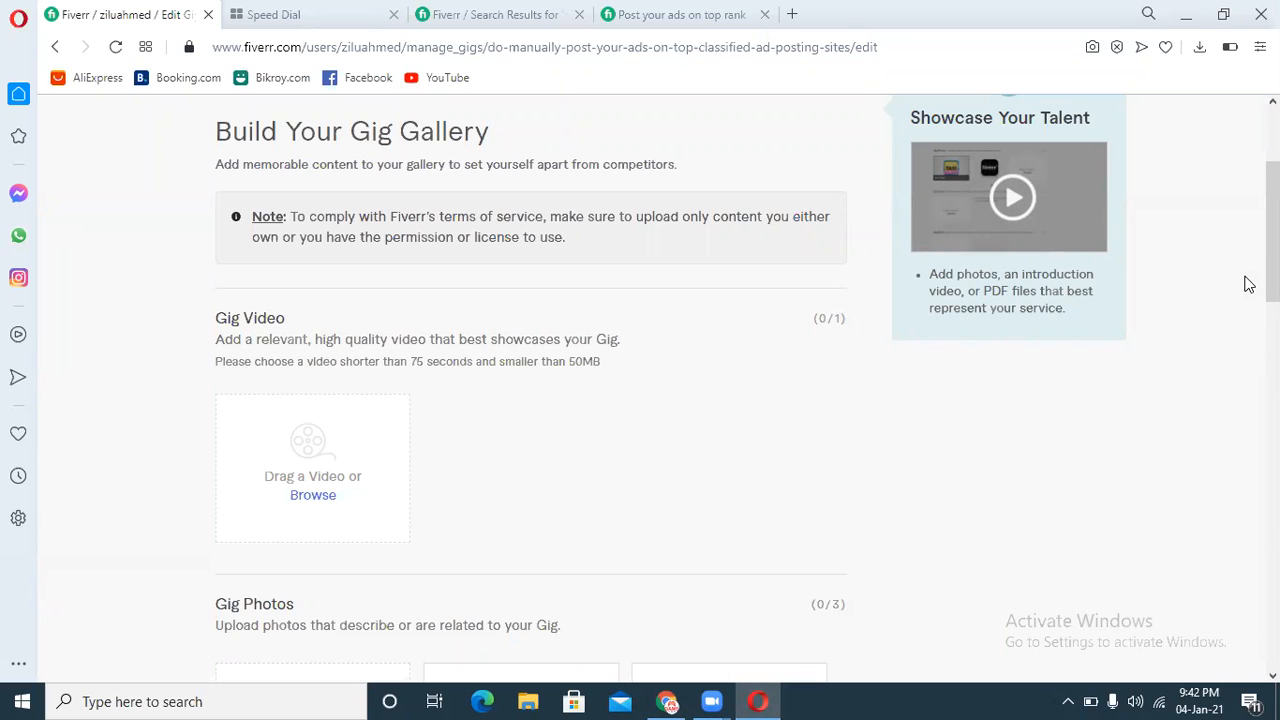
Step: Switch to Chrome and open canva.com in a new tab
{"action": "left_click", "coordinate": [676, 692]}
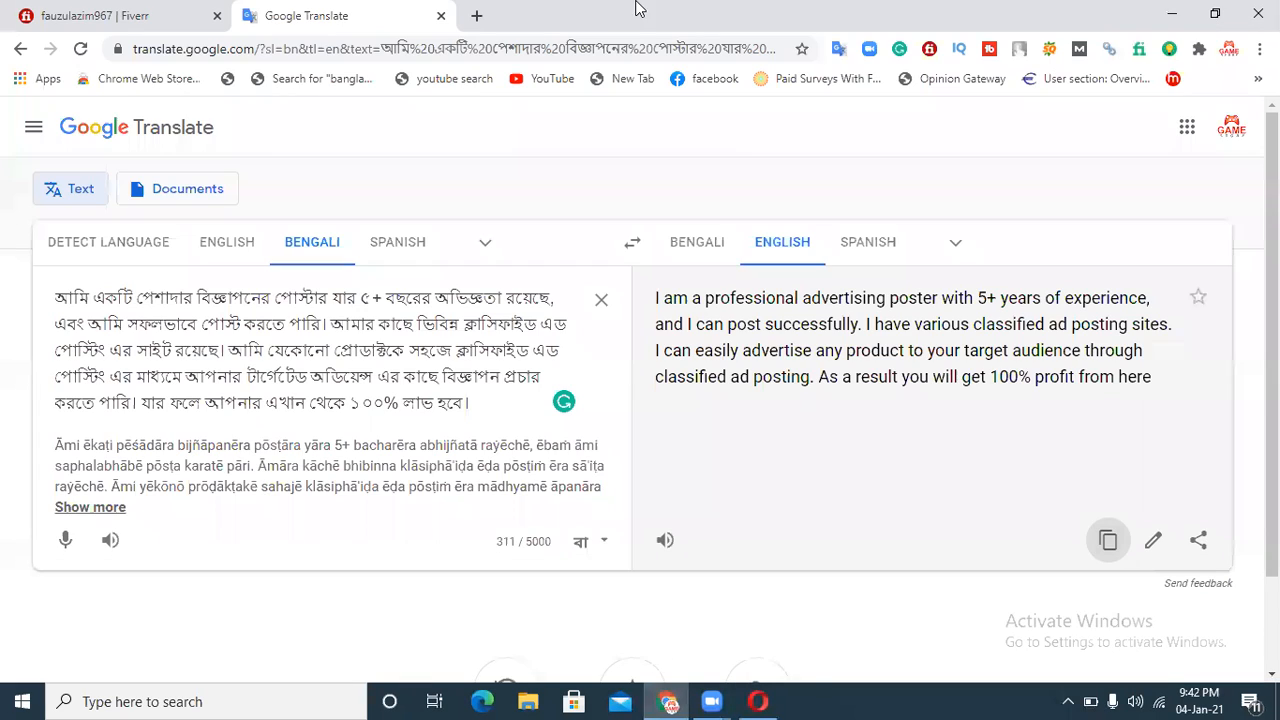
{"action": "key", "text": "ctrl+t"}
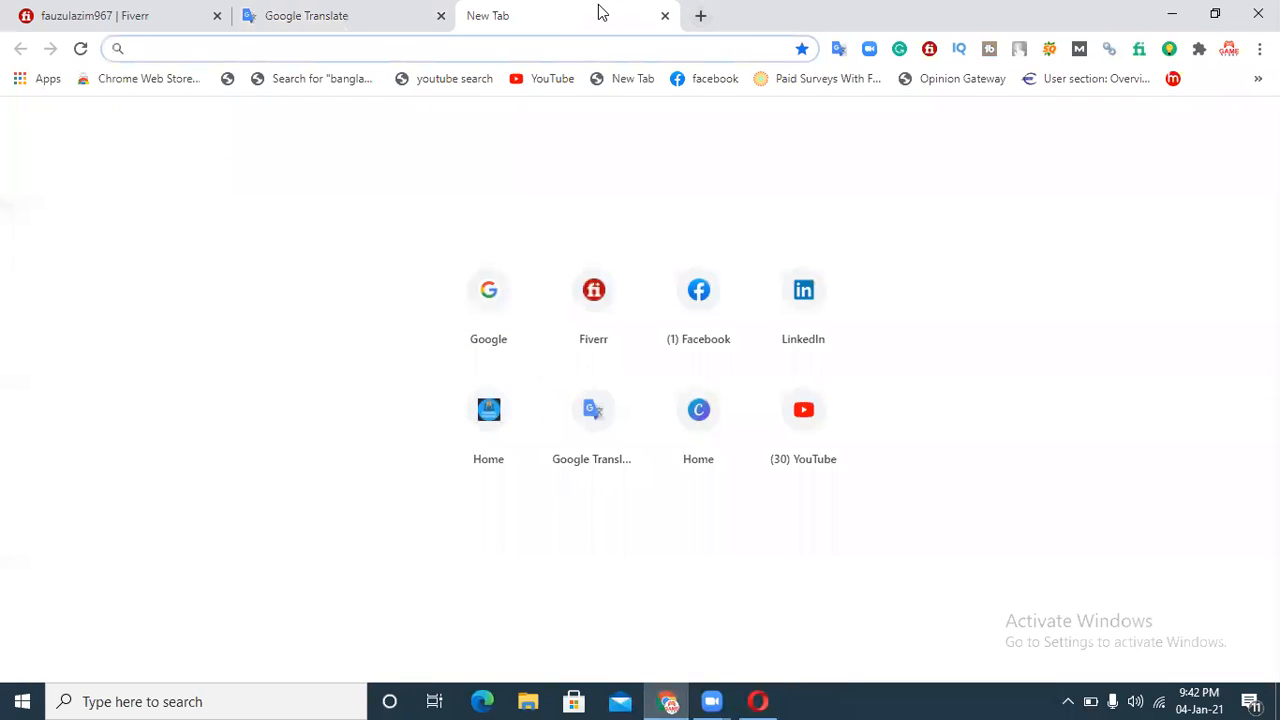
{"action": "type", "text": "canva.com"}
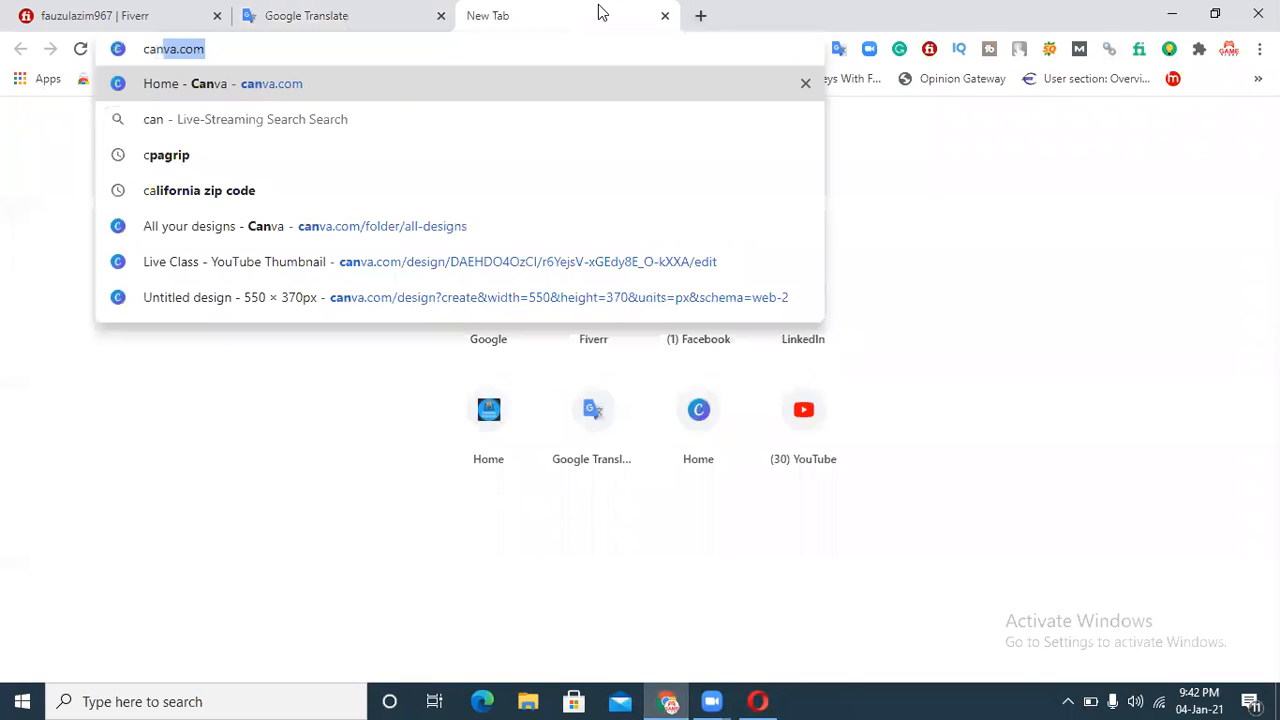
{"action": "key", "text": "Return"}
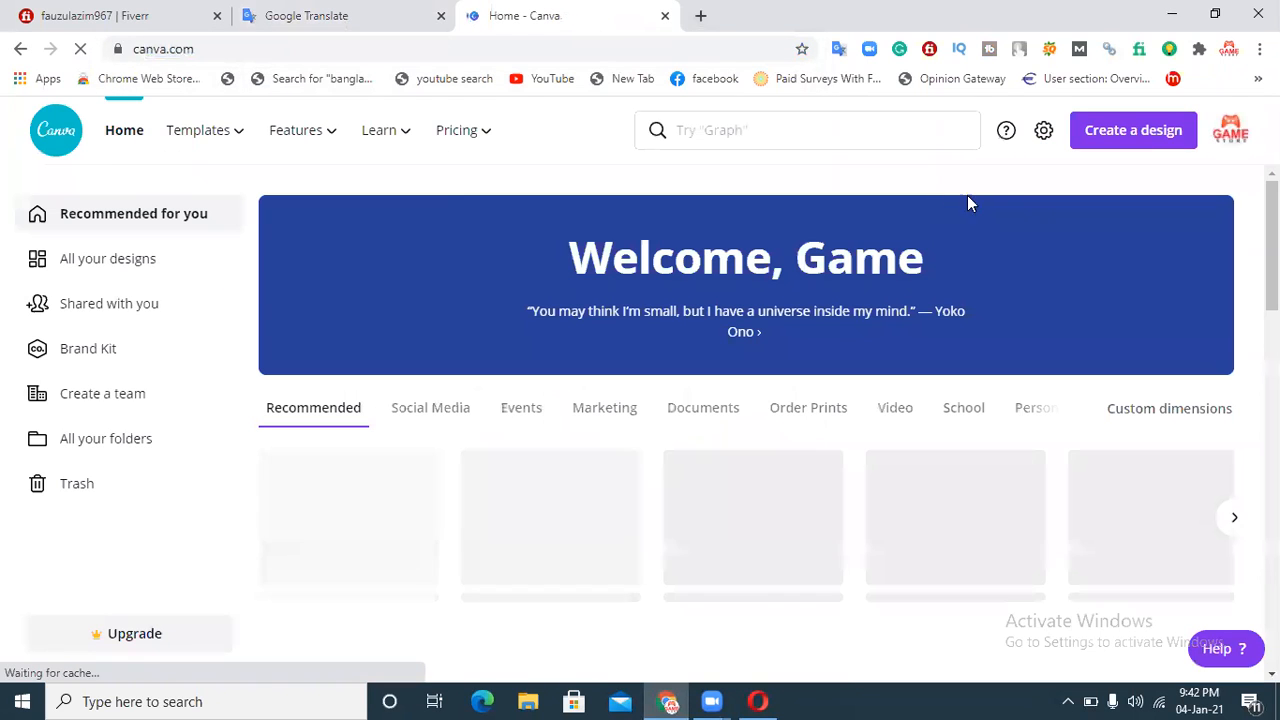
Step: Create a new design with custom dimensions of 550 × 370 px
{"action": "left_click", "coordinate": [1124, 140]}
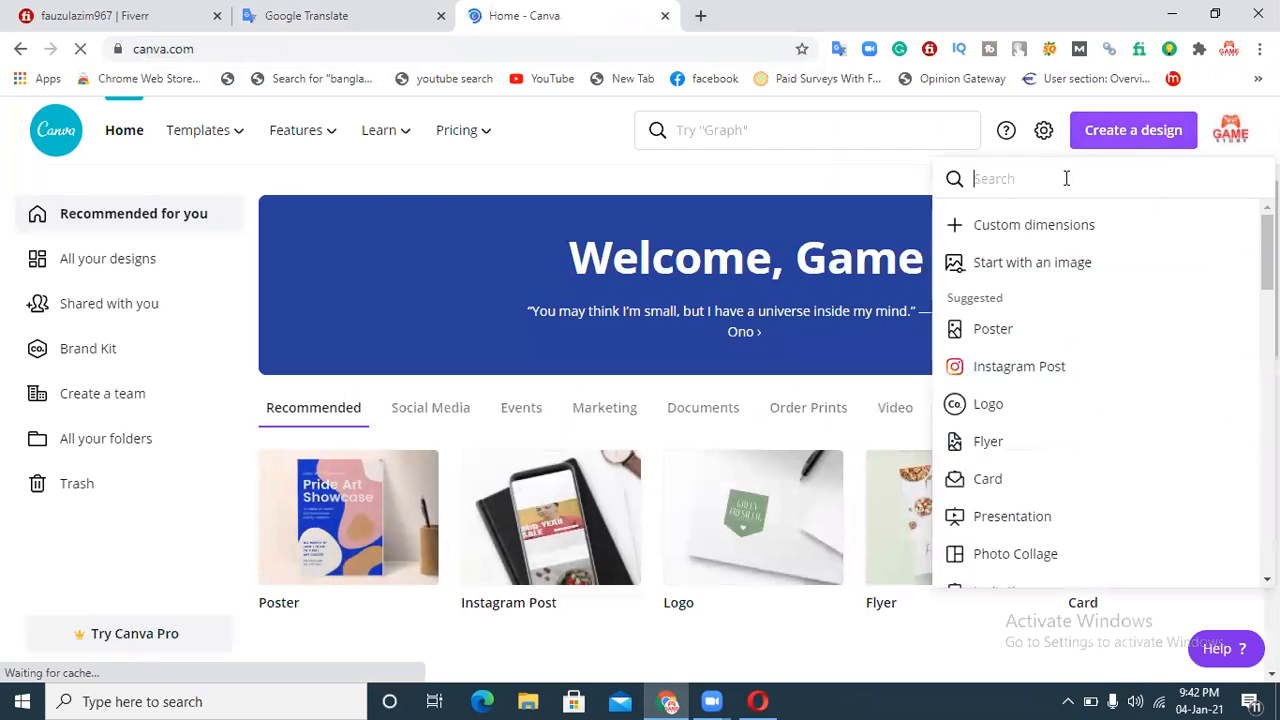
{"action": "left_click", "coordinate": [1003, 232]}
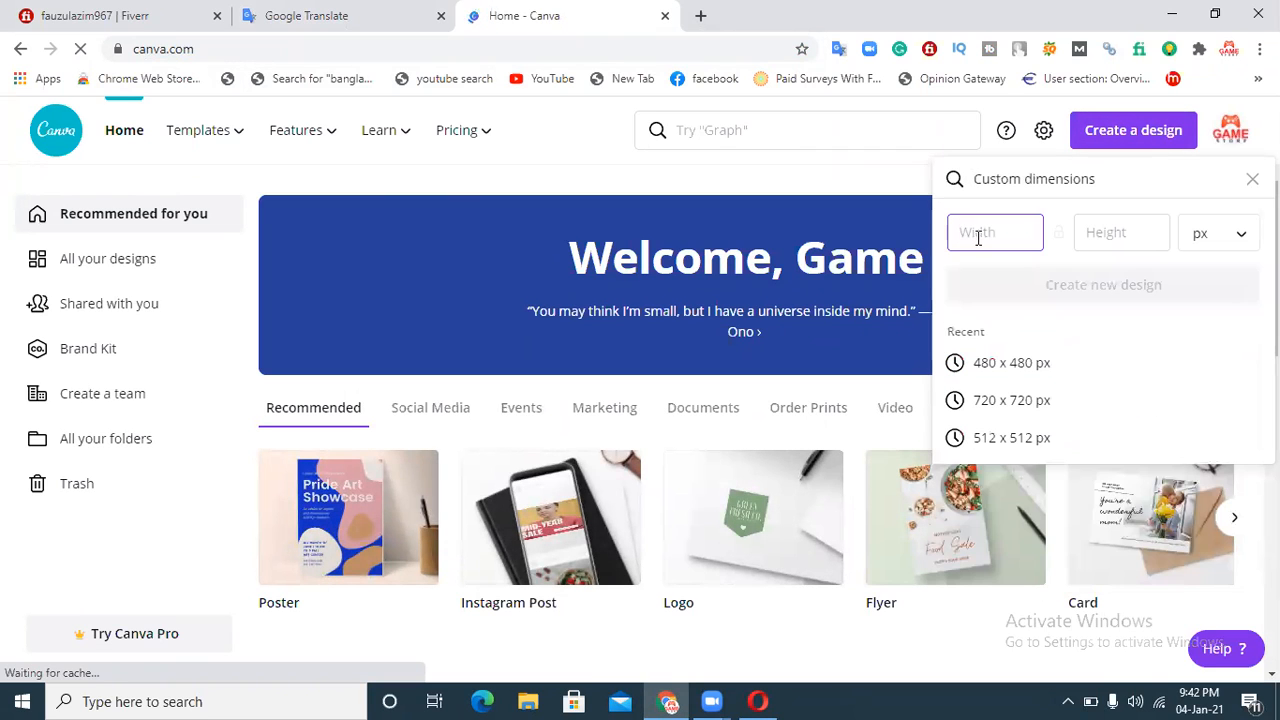
{"action": "type", "text": "550"}
{"action": "left_click", "coordinate": [1110, 237]}
{"action": "type", "text": "370"}
{"action": "key", "text": "Return"}
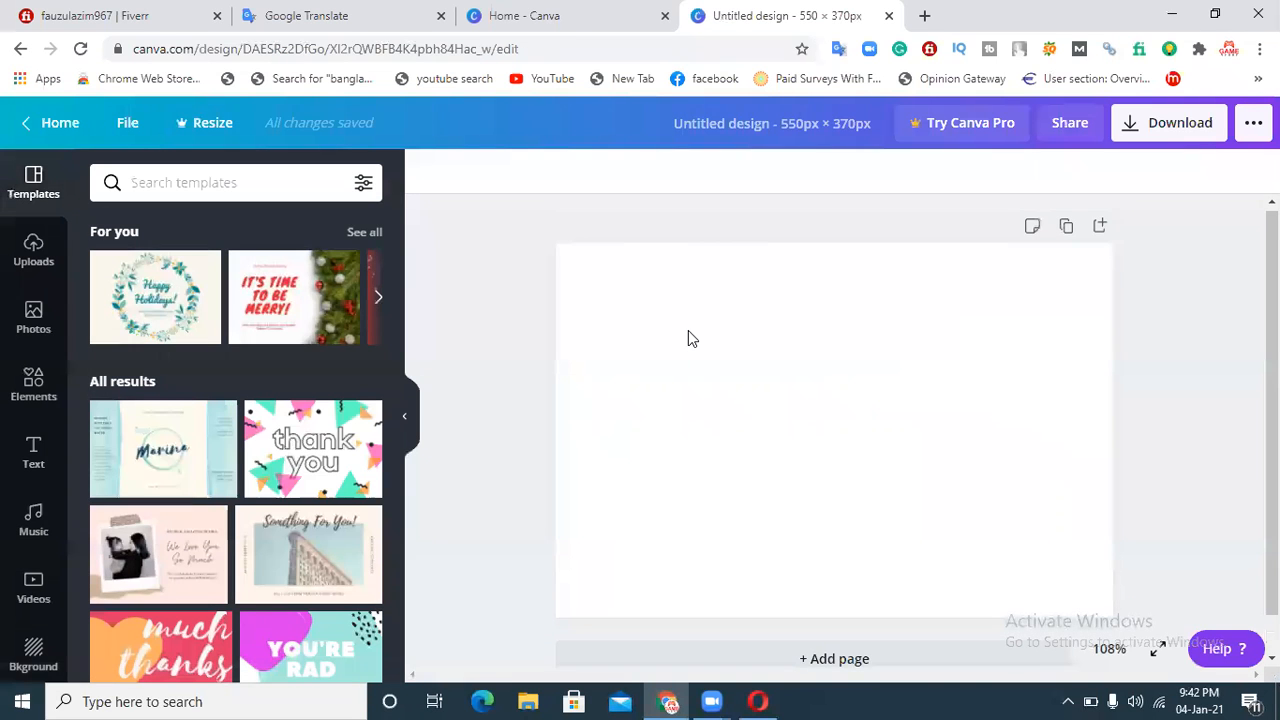
Step: Add a heading reading "Classified Ads Posting Service" to the design
{"action": "left_click", "coordinate": [30, 462]}
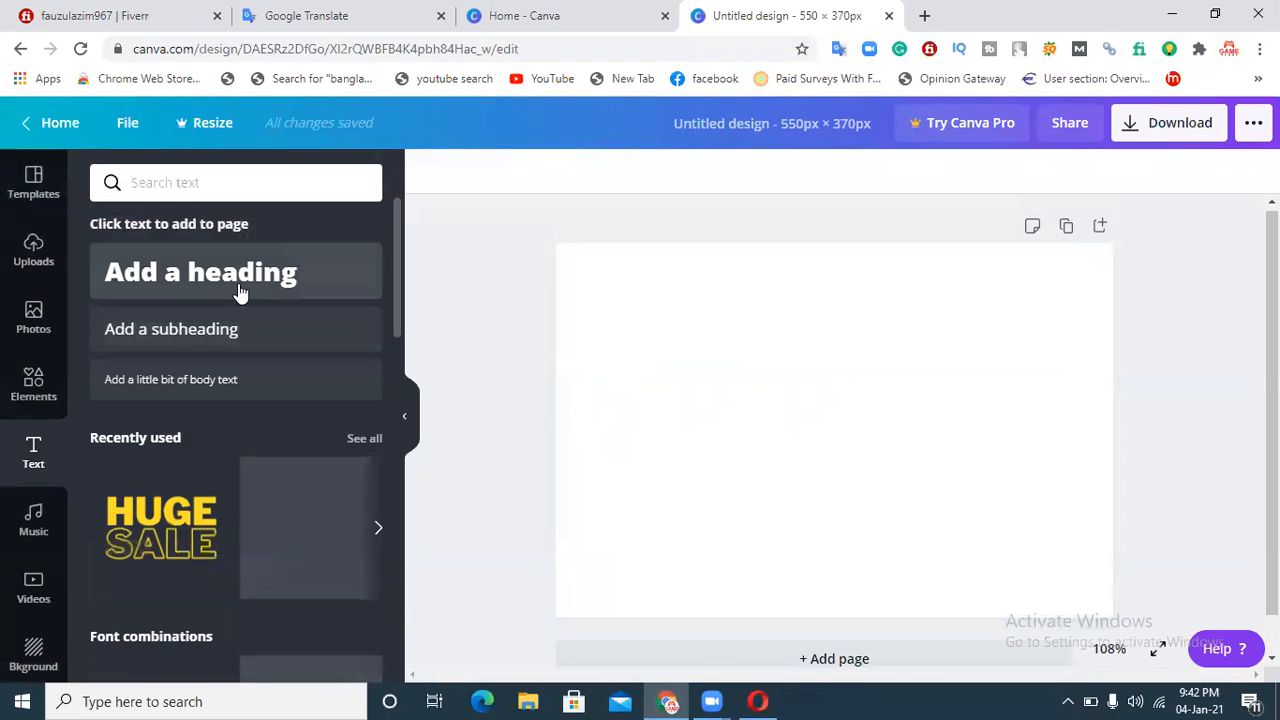
{"action": "left_click", "coordinate": [200, 290]}
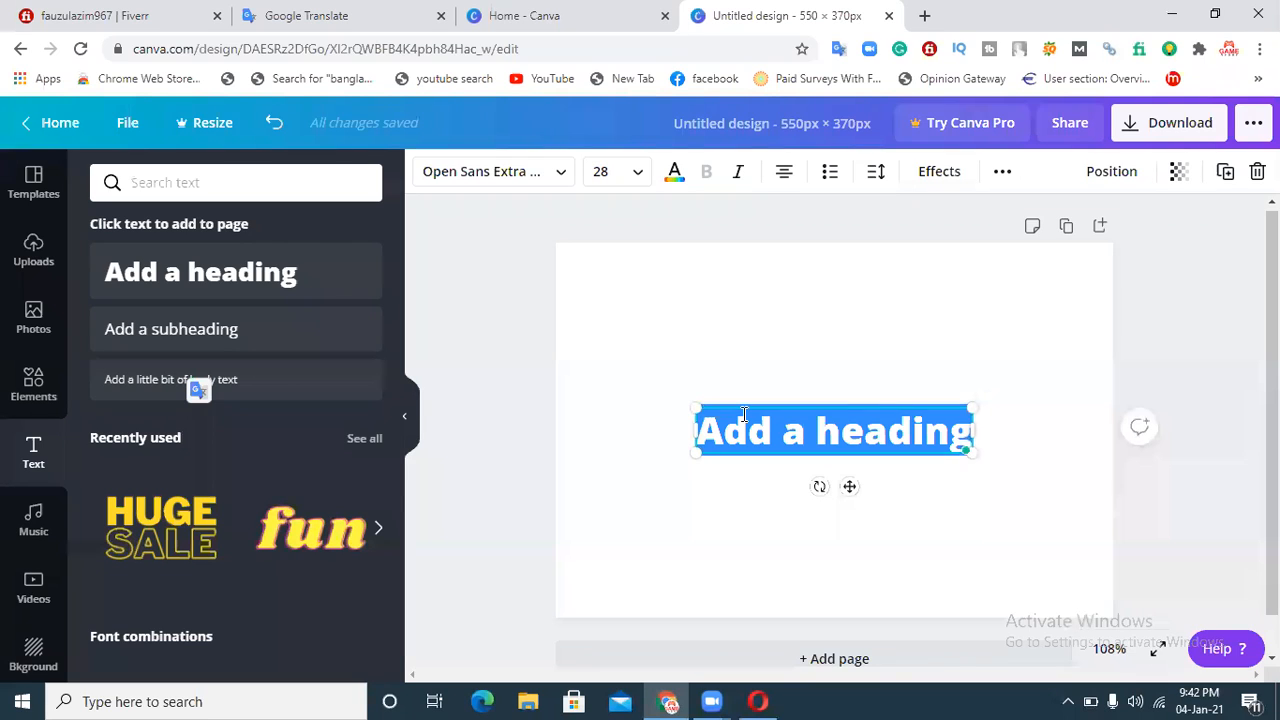
{"action": "type", "text": "Cl"}
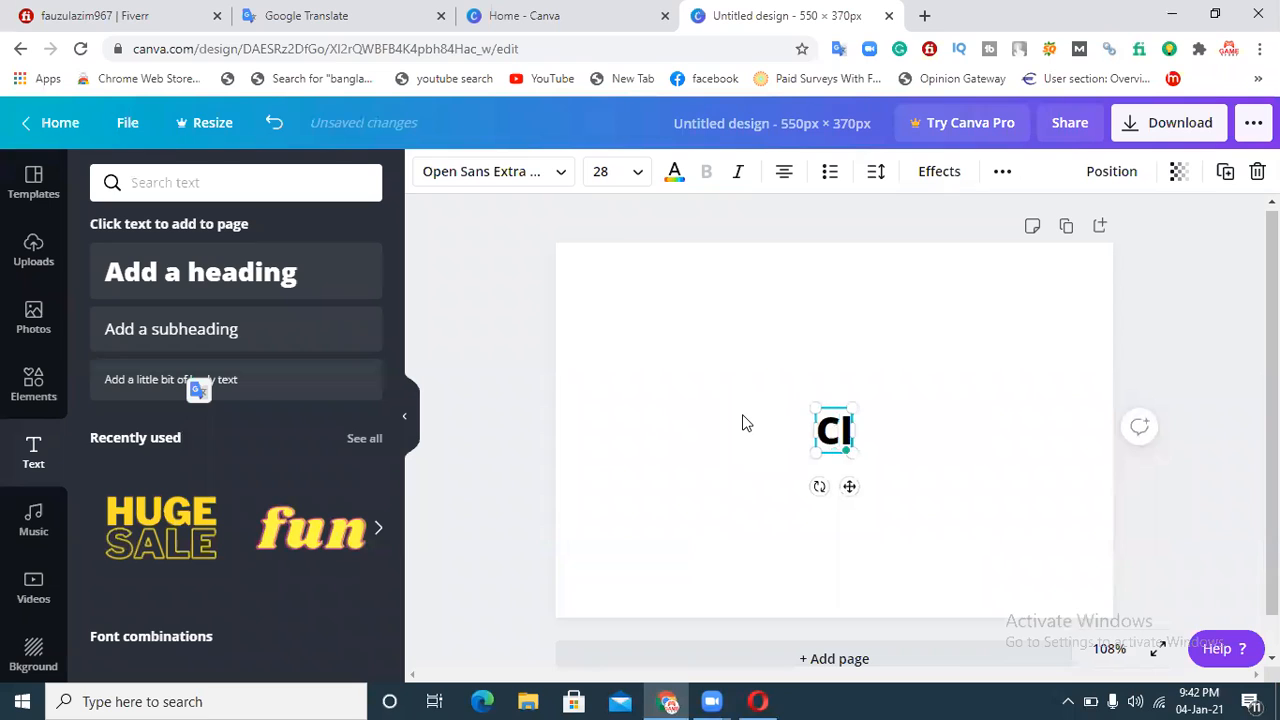
{"action": "type", "text": "asified"}
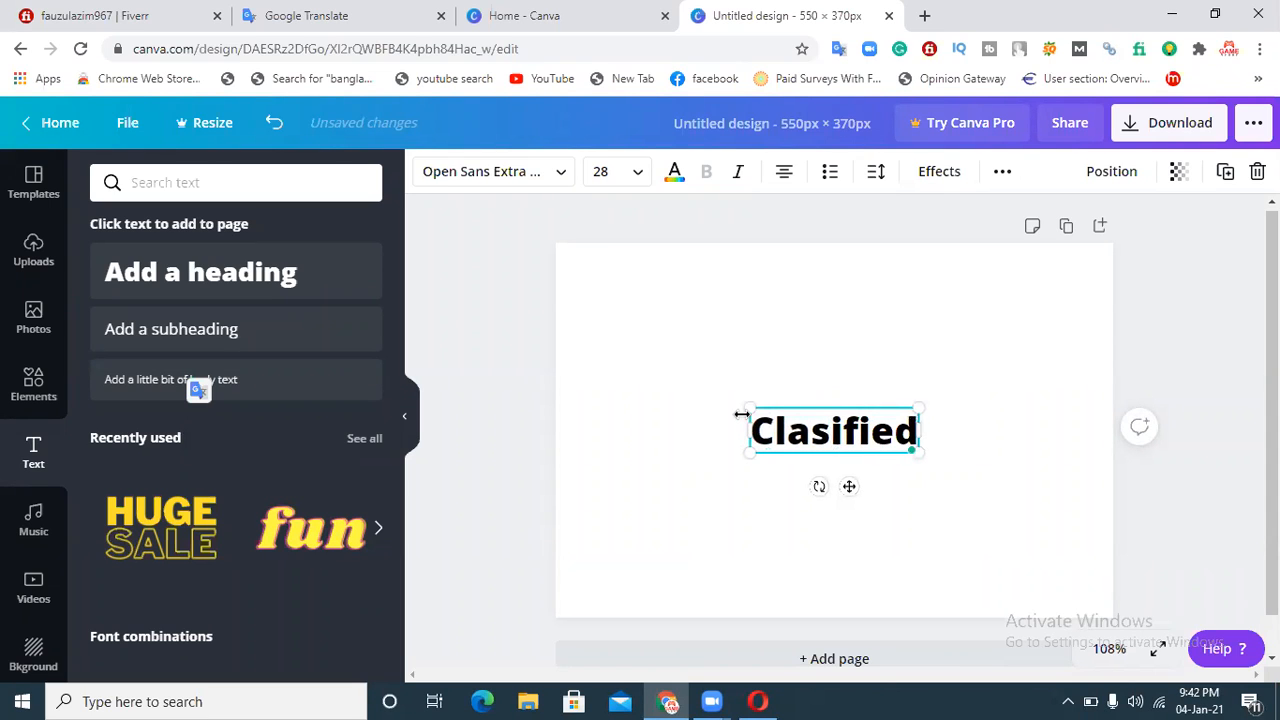
{"action": "key", "text": "BackSpace"}
{"action": "key", "text": "BackSpace"}
{"action": "key", "text": "BackSpace"}
{"action": "key", "text": "BackSpace"}
{"action": "key", "text": "BackSpace"}
{"action": "type", "text": "sified"}
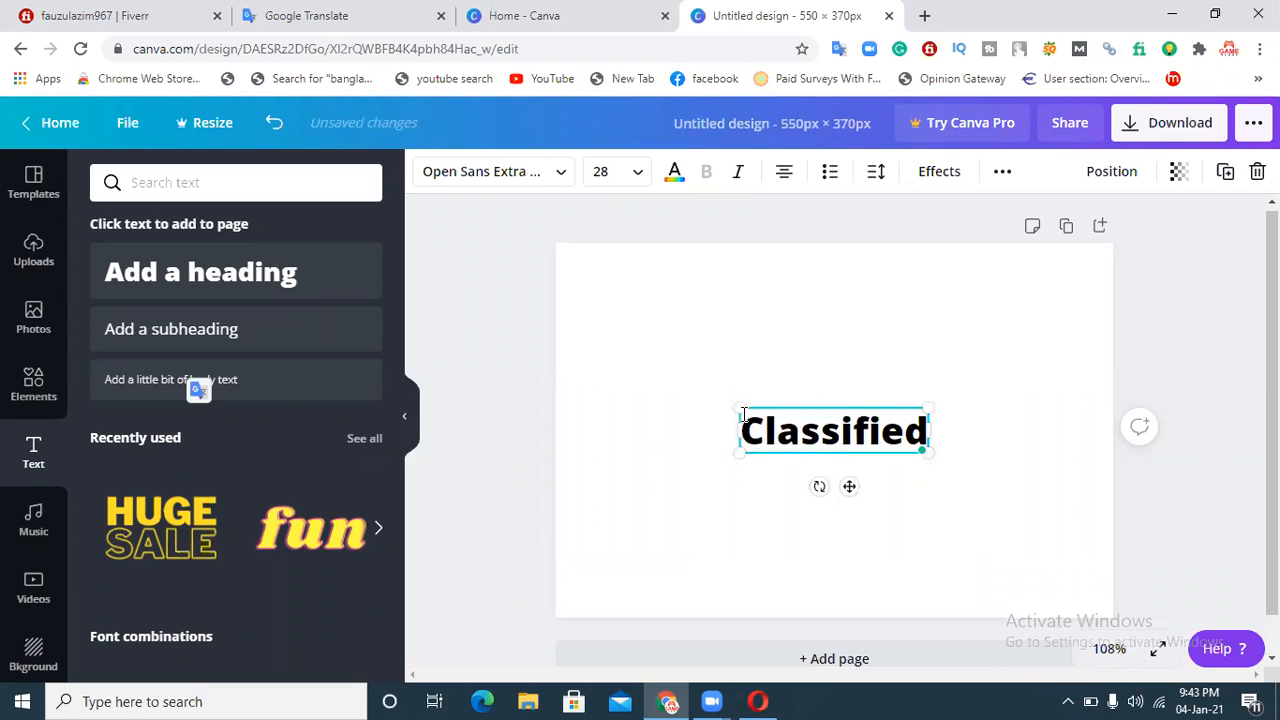
{"action": "type", "text": " Ads Posting Service"}
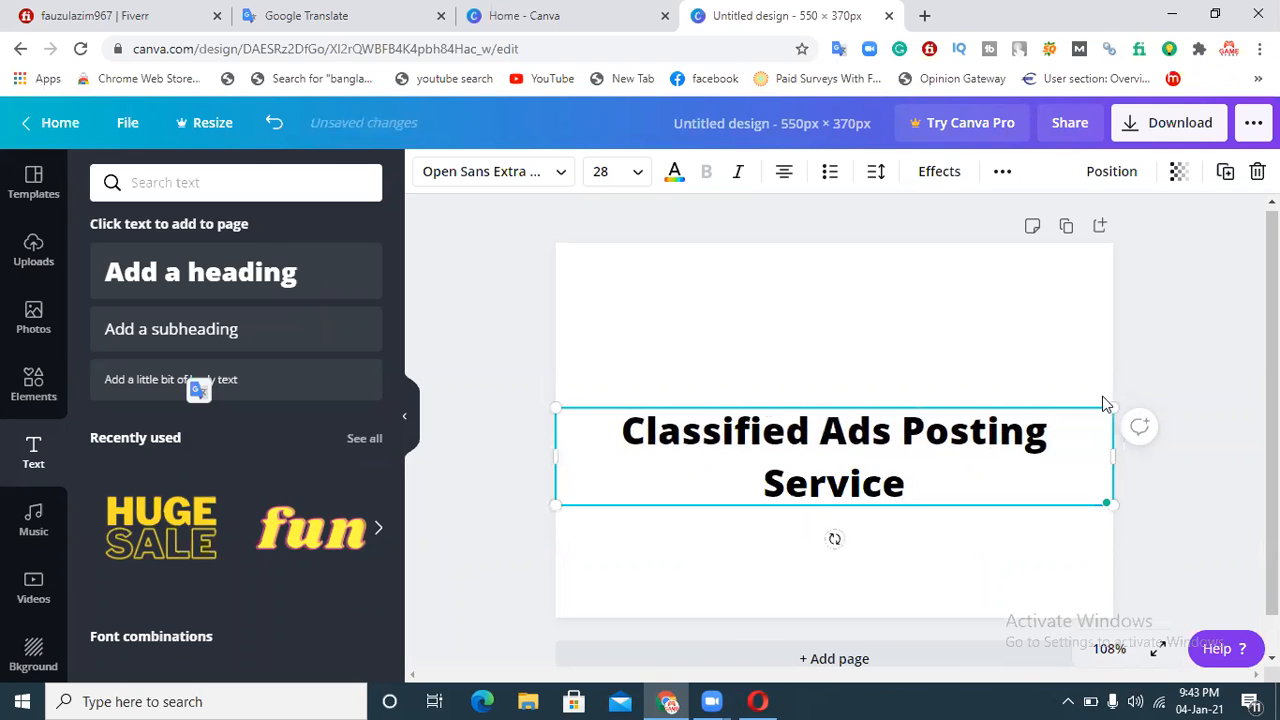
Step: Set the heading's font size to 24
{"action": "left_click", "coordinate": [1205, 349]}
{"action": "left_click", "coordinate": [963, 449]}
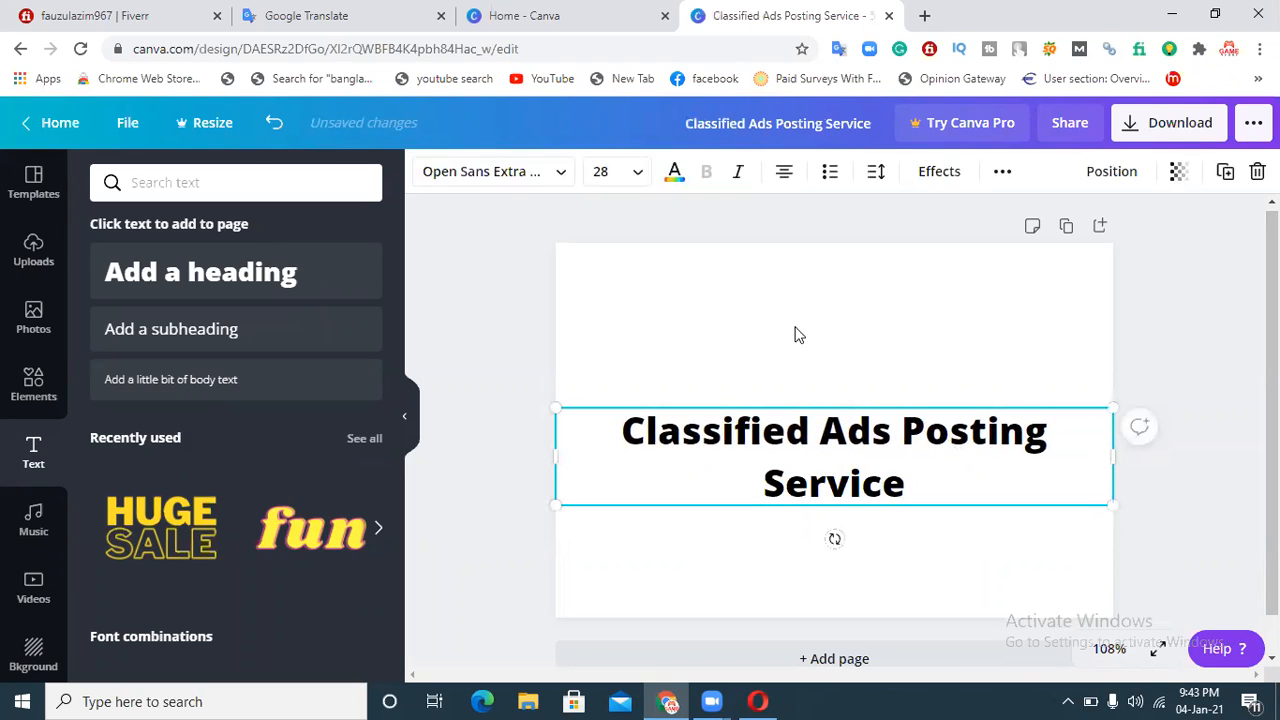
{"action": "left_click", "coordinate": [640, 172]}
{"action": "left_click", "coordinate": [602, 332]}
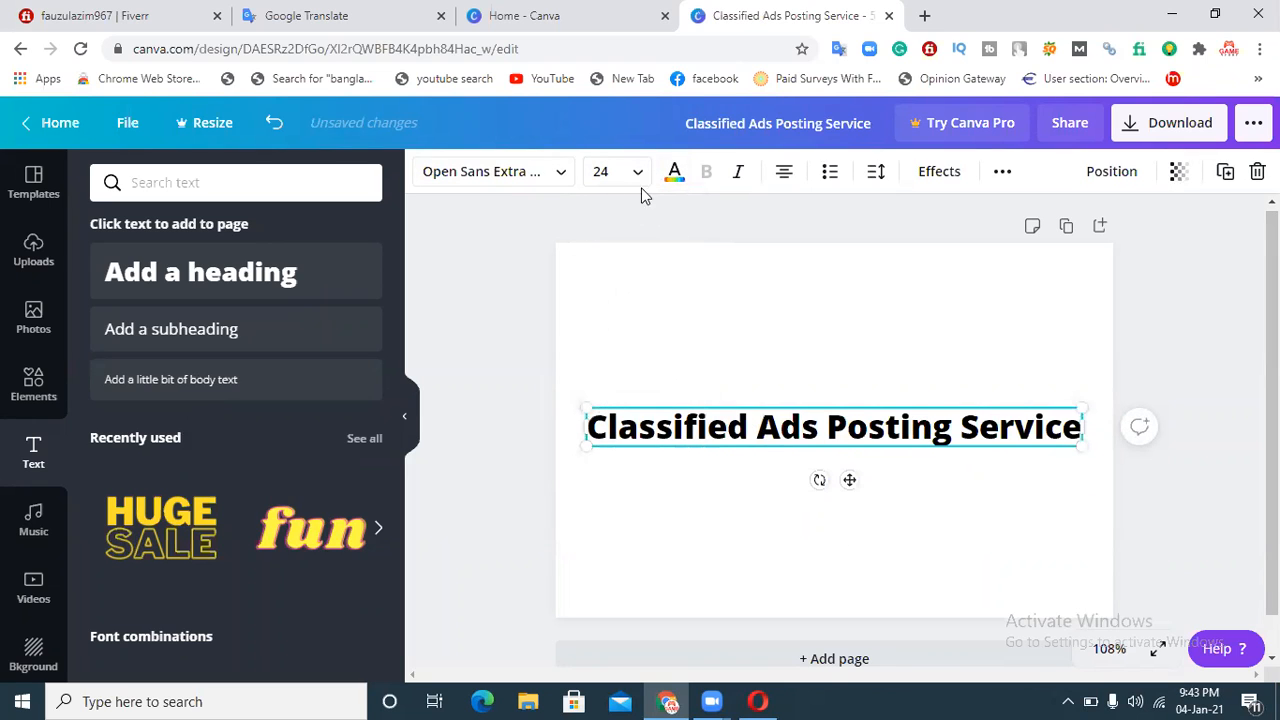
Step: Change the heading's font to Horizon, after trying Amaranth
{"action": "left_click", "coordinate": [563, 178]}
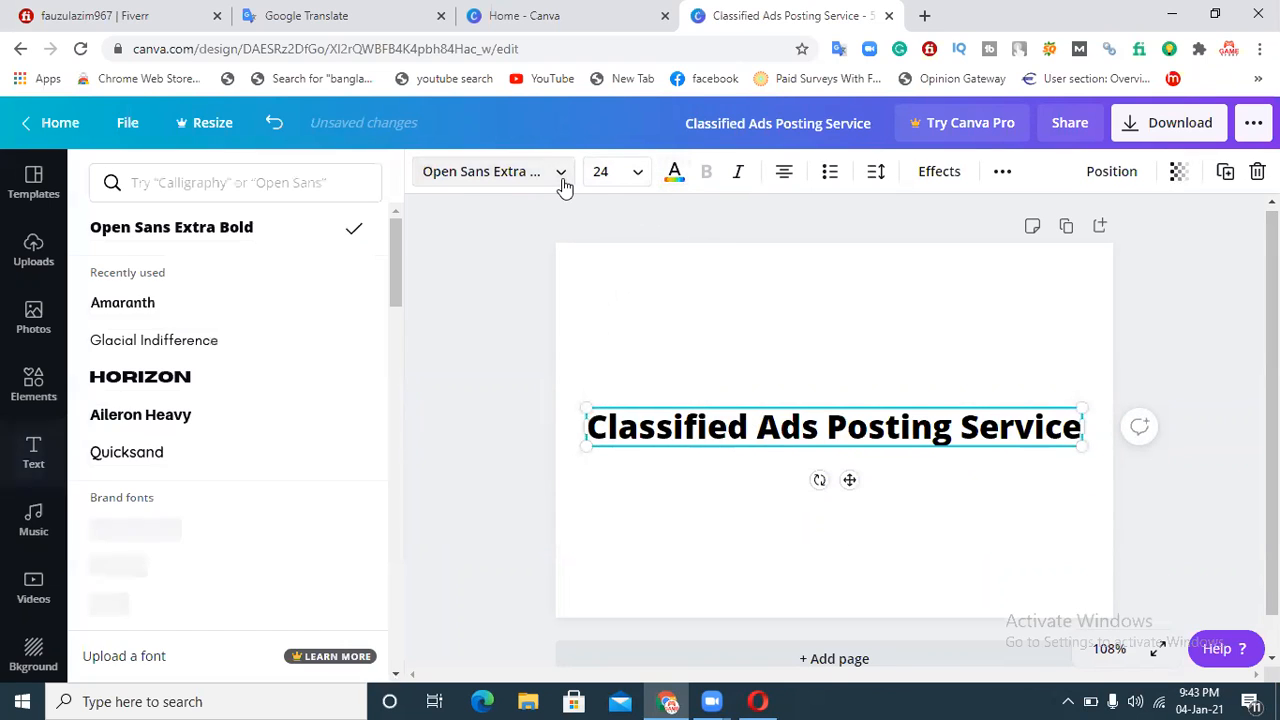
{"action": "left_click", "coordinate": [242, 302]}
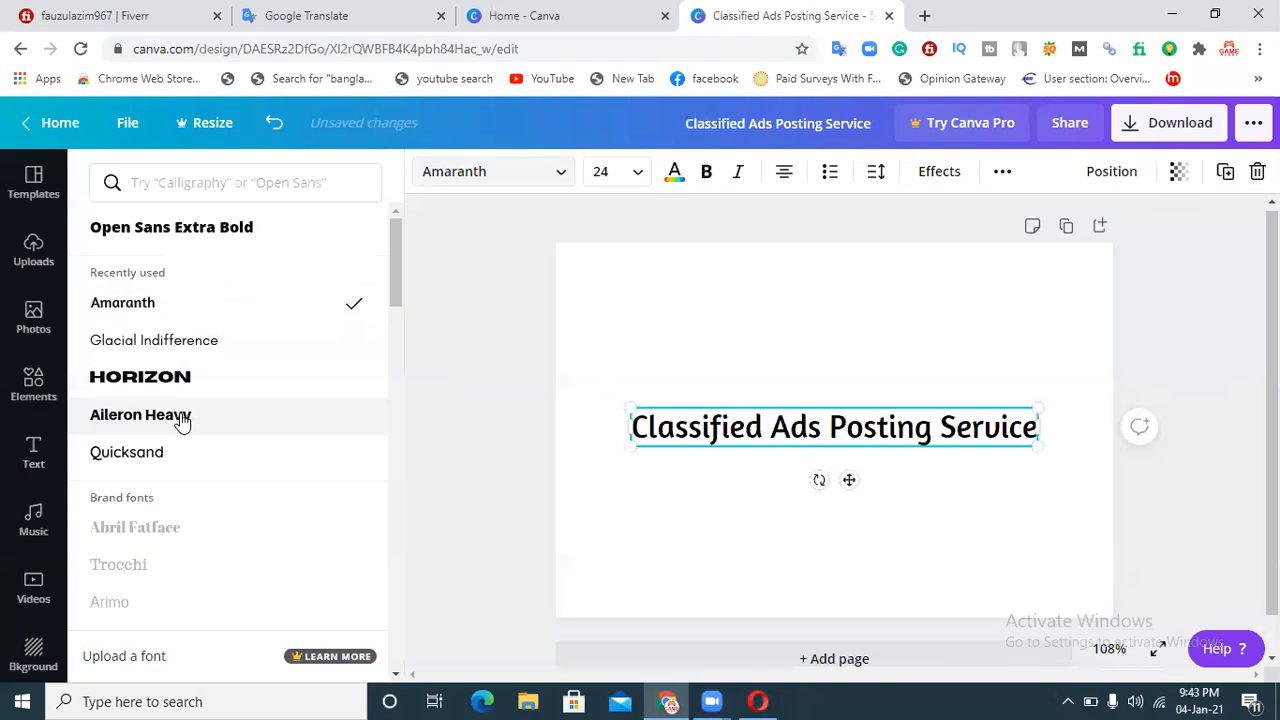
{"action": "left_click", "coordinate": [175, 378]}
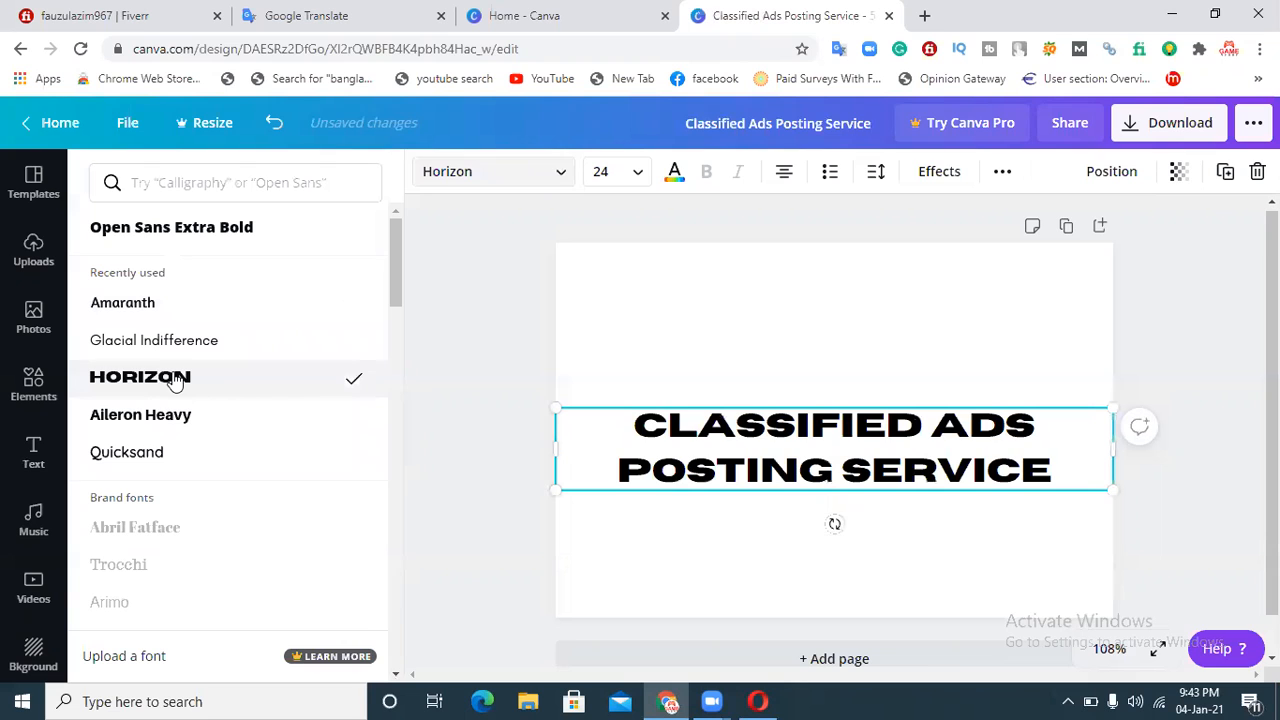
{"action": "left_click_drag", "start_coordinate": [392, 262], "coordinate": [333, 548]}
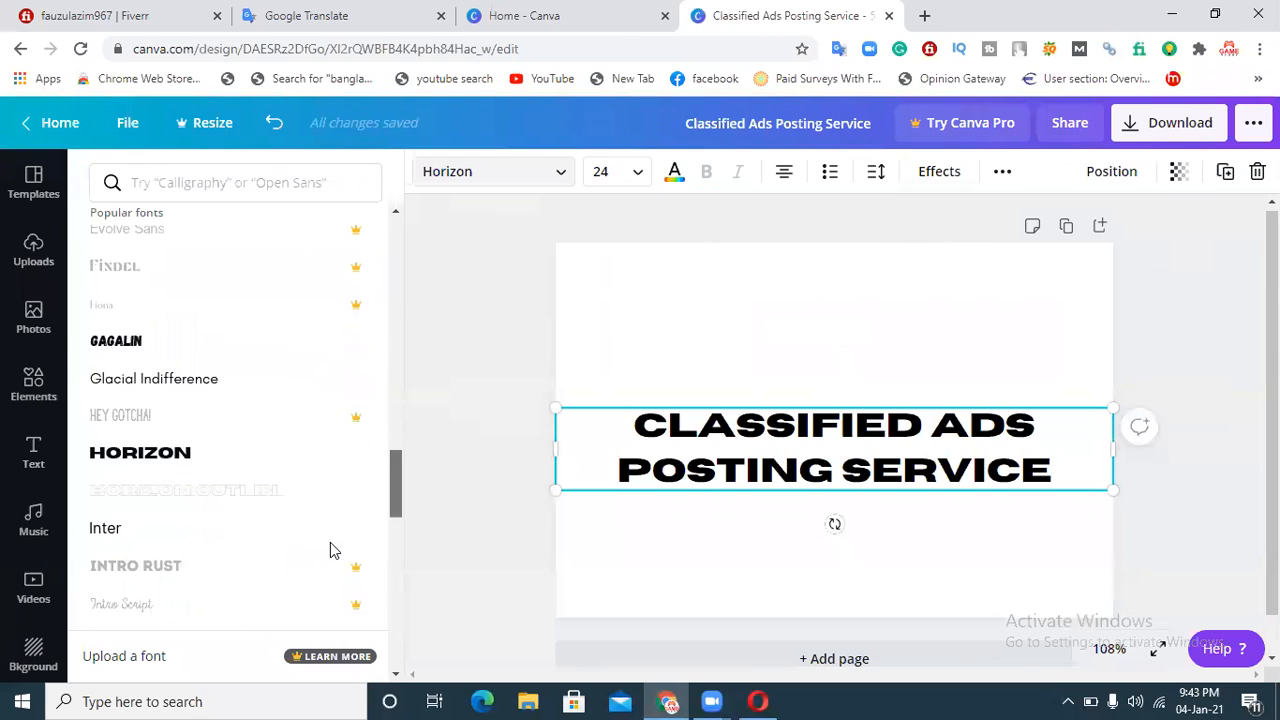
Step: Change the heading's font to Gagalin and move the heading to the top of the design
{"action": "scroll", "coordinate": [330, 542], "scroll_direction": "up", "scroll_amount": 1}
{"action": "left_click", "coordinate": [103, 402]}
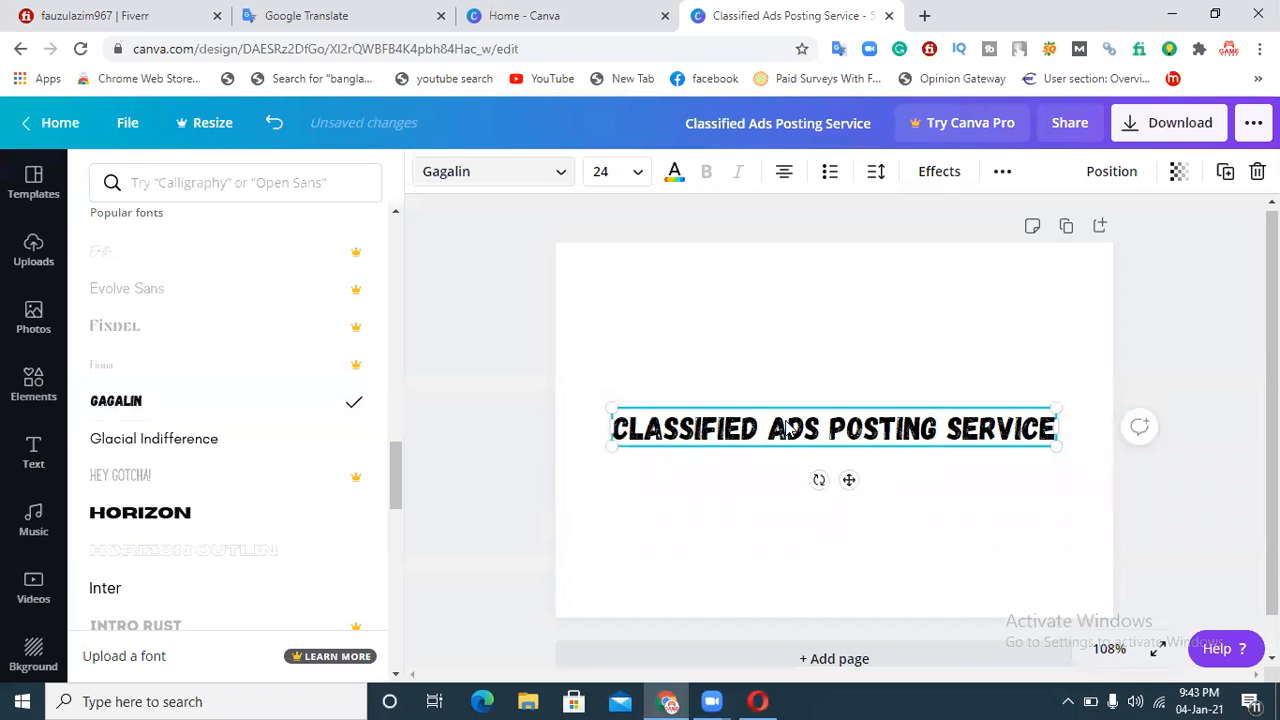
{"action": "left_click_drag", "start_coordinate": [870, 440], "coordinate": [849, 286]}
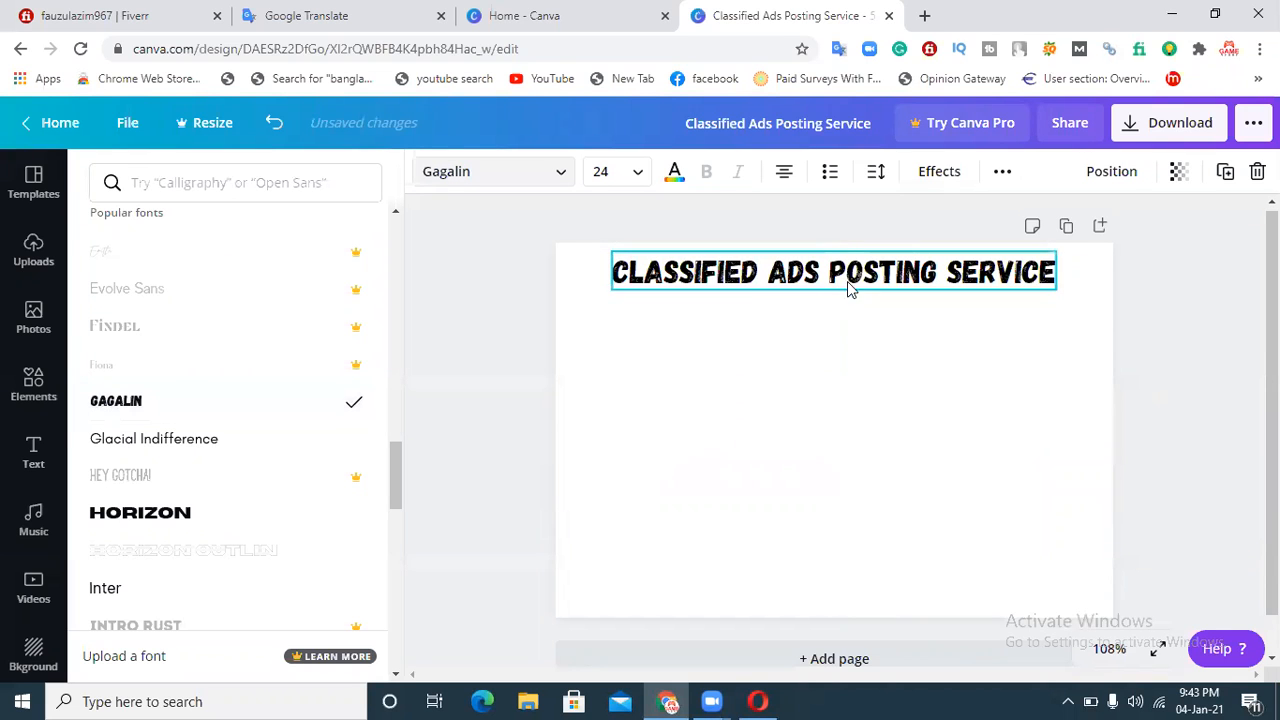
Step: Stretch the heading's text box on both sides so it spans nearly the full design width
{"action": "left_click_drag", "start_coordinate": [610, 294], "coordinate": [566, 298]}
{"action": "left_click_drag", "start_coordinate": [1058, 291], "coordinate": [1100, 297]}
{"action": "left_click", "coordinate": [1230, 348]}
{"action": "left_click", "coordinate": [1203, 399]}
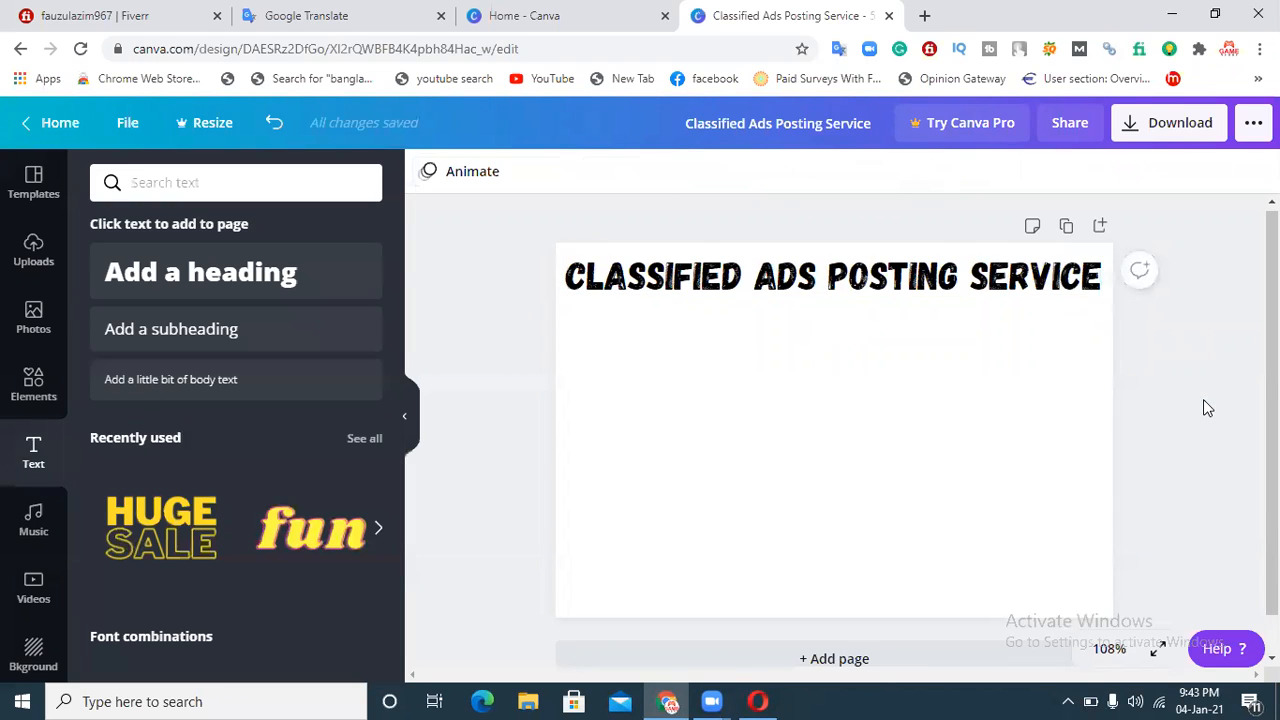
Step: Try dark blue and red as the heading's text colour, then set it back to black
{"action": "left_click", "coordinate": [895, 292]}
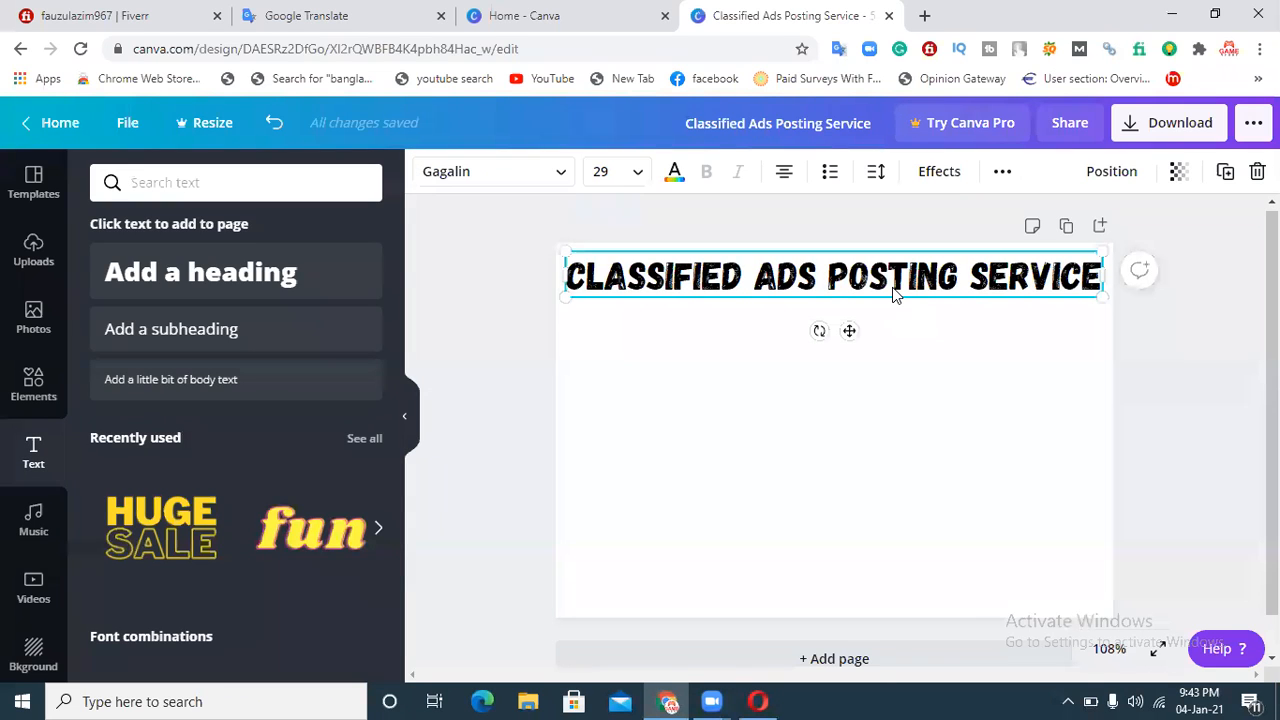
{"action": "left_click", "coordinate": [675, 173]}
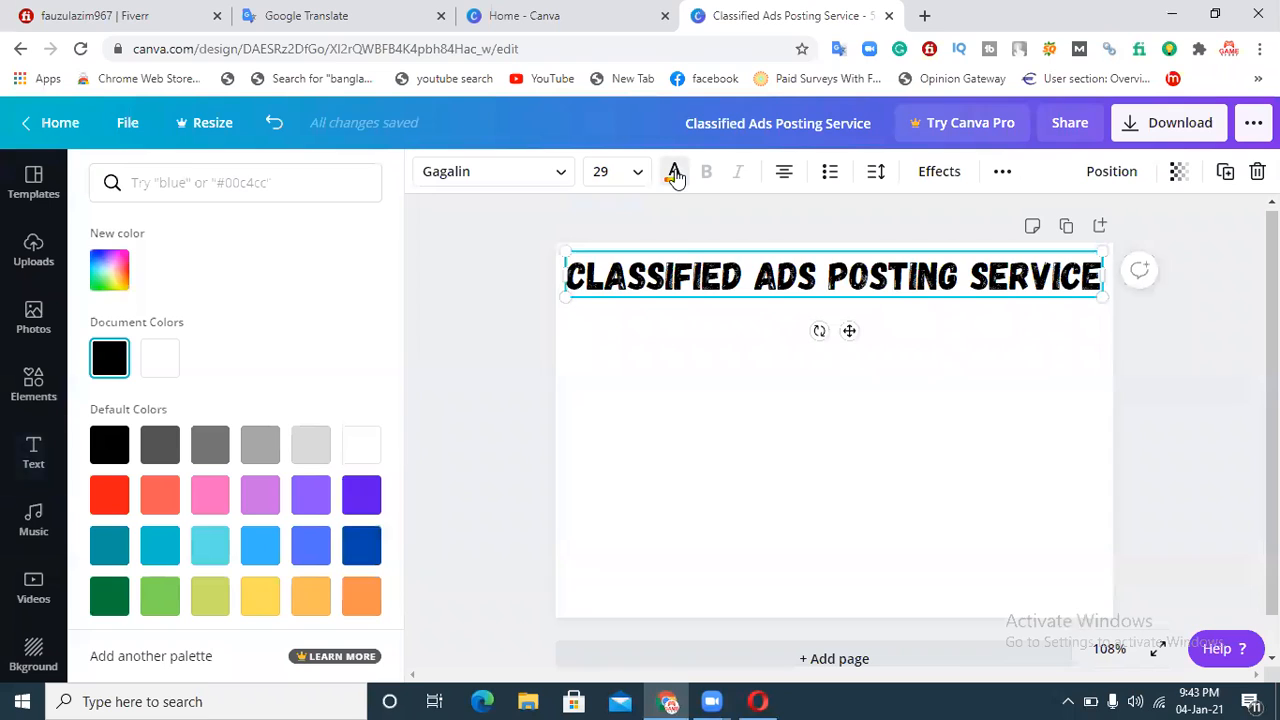
{"action": "left_click", "coordinate": [363, 547]}
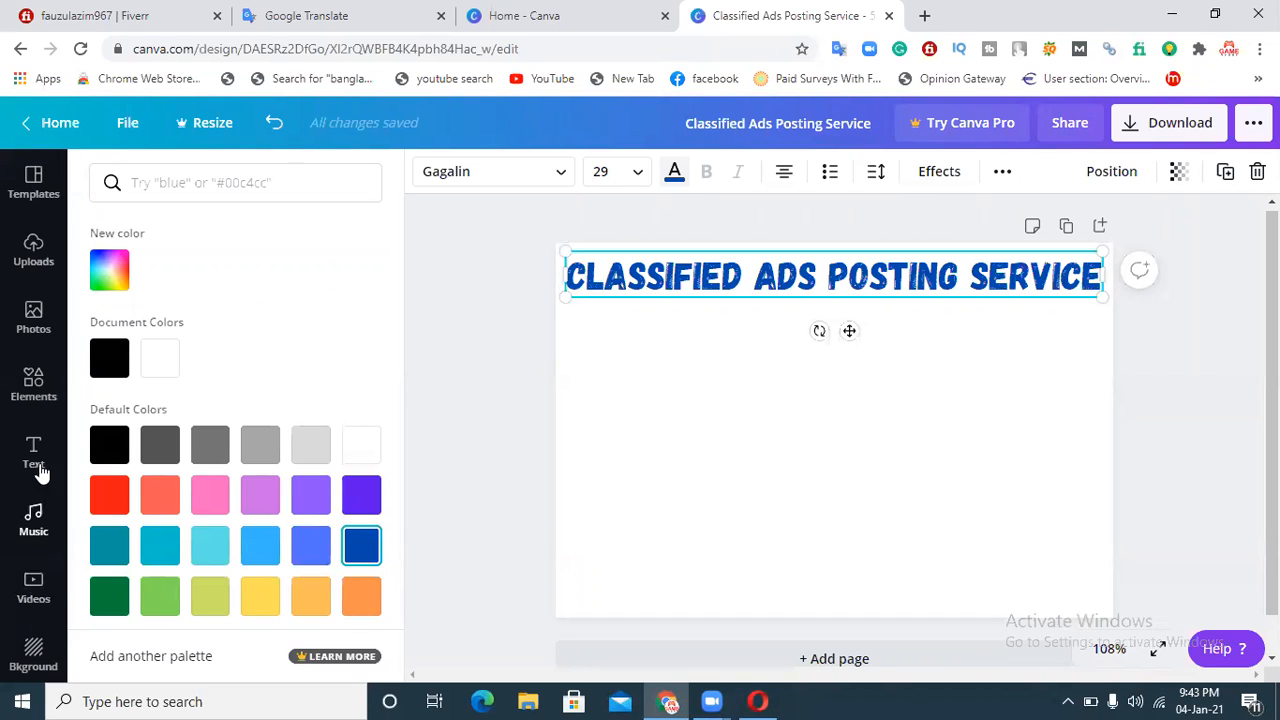
{"action": "left_click", "coordinate": [118, 360]}
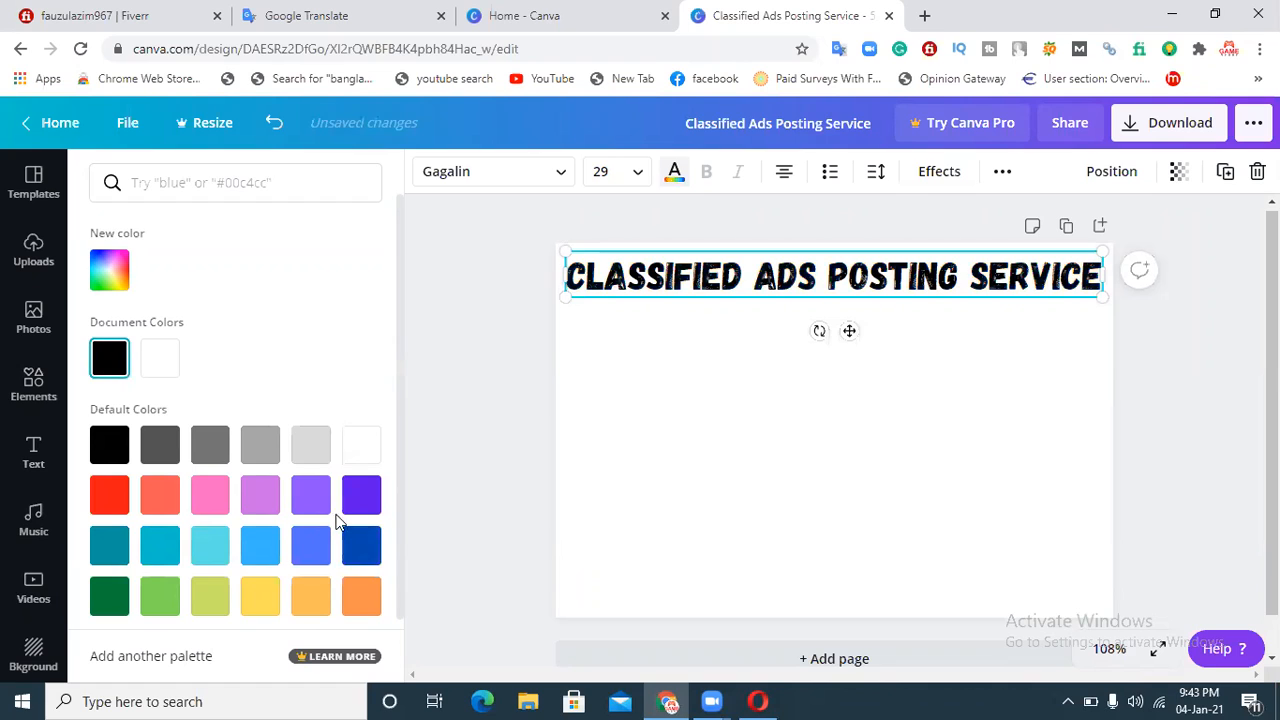
{"action": "left_click", "coordinate": [110, 512]}
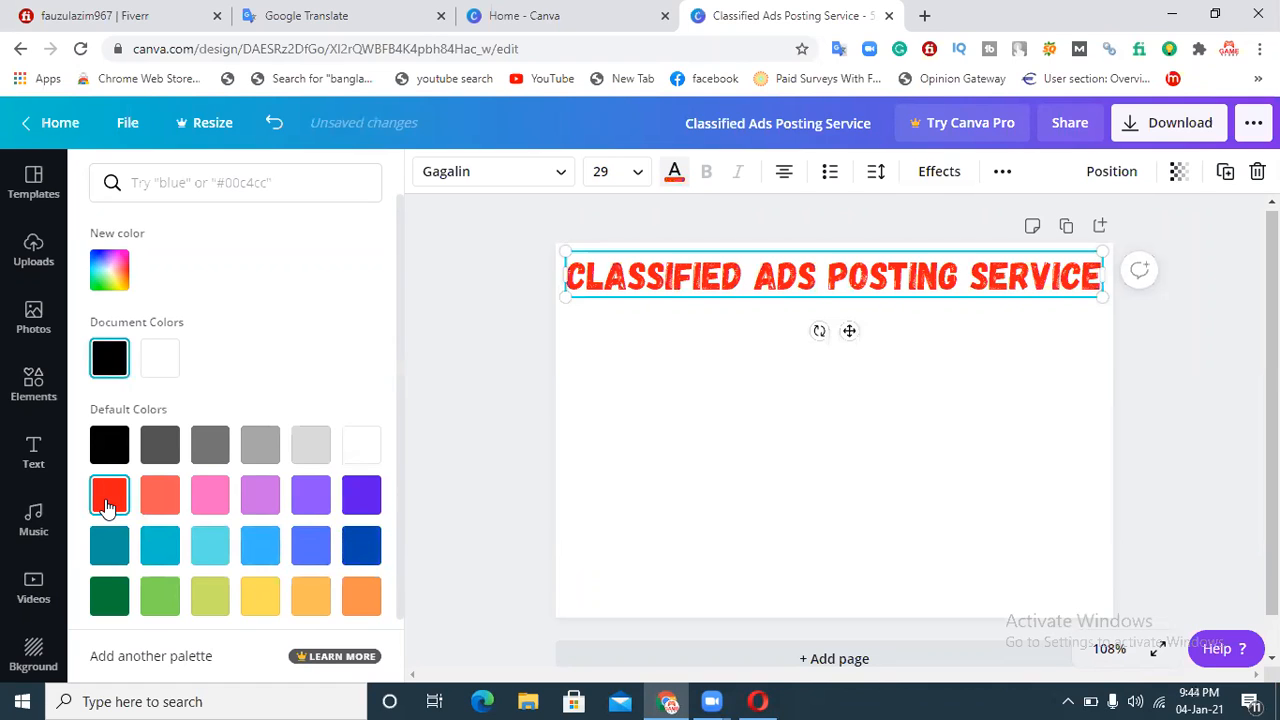
{"action": "left_click", "coordinate": [108, 444]}
{"action": "left_click", "coordinate": [690, 394]}
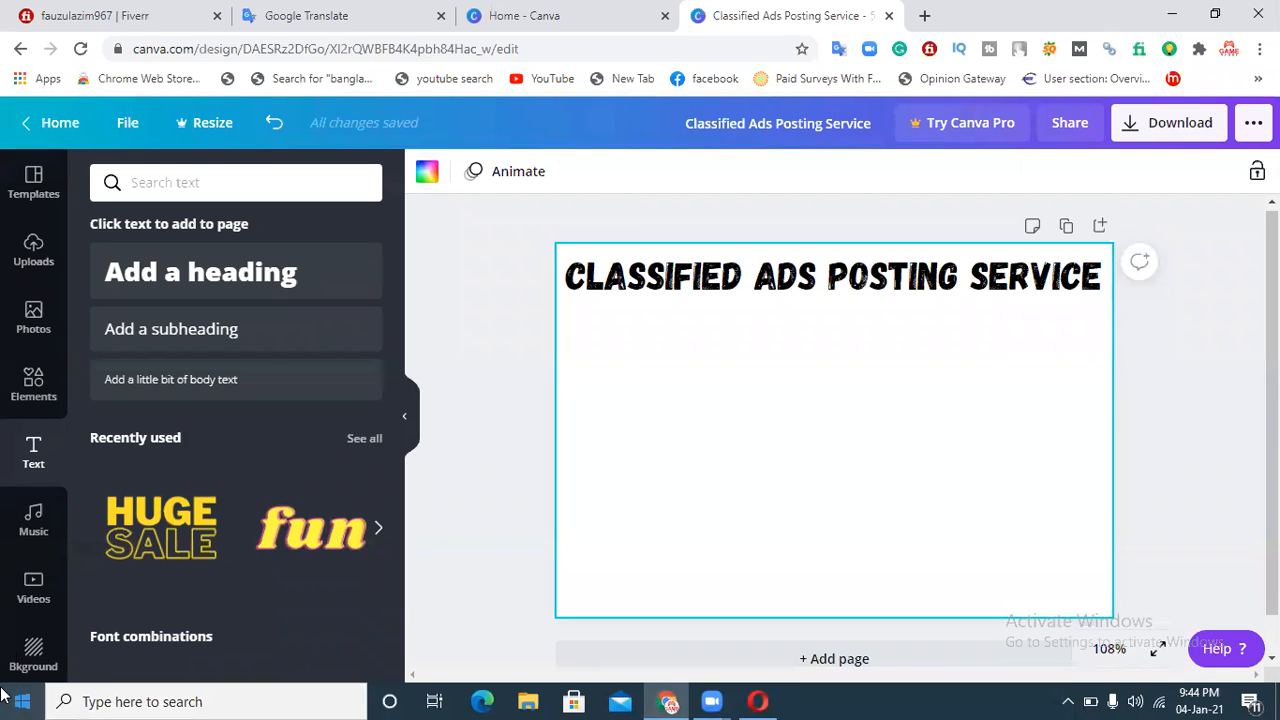
Step: Add the blue-to-pink gradient bar element from the recently used elements
{"action": "left_click", "coordinate": [34, 404]}
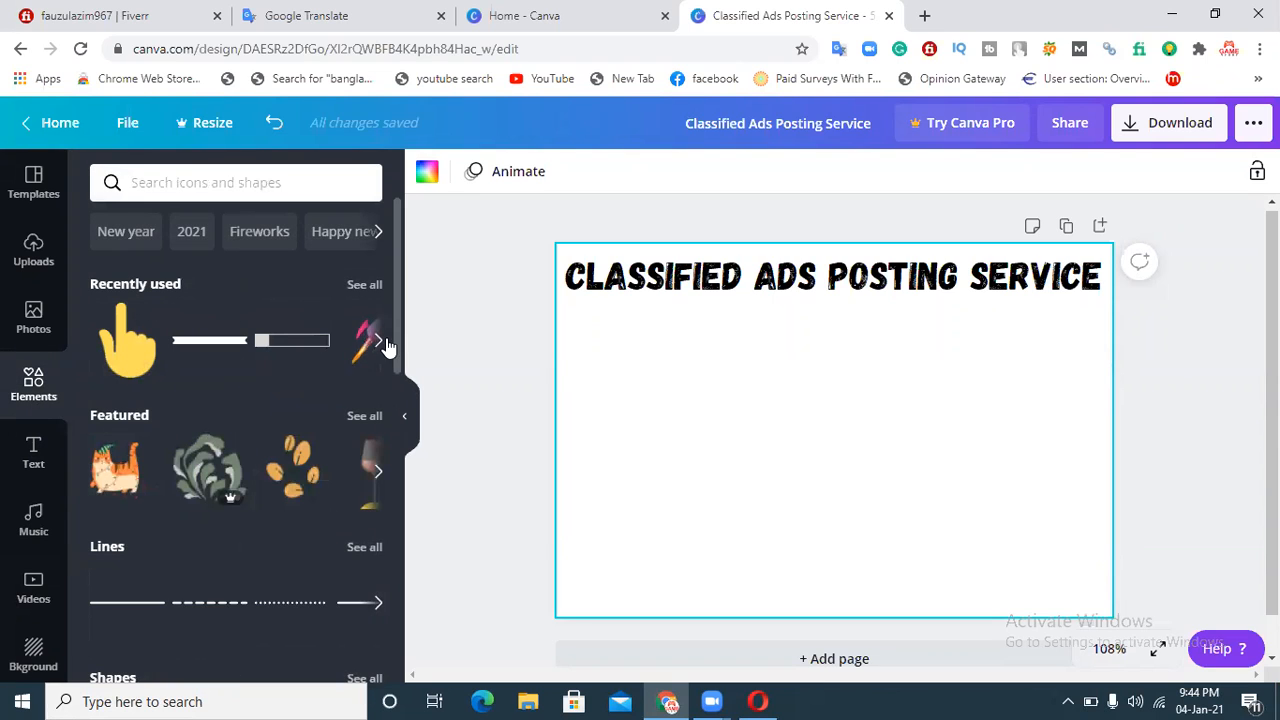
{"action": "left_click", "coordinate": [362, 286]}
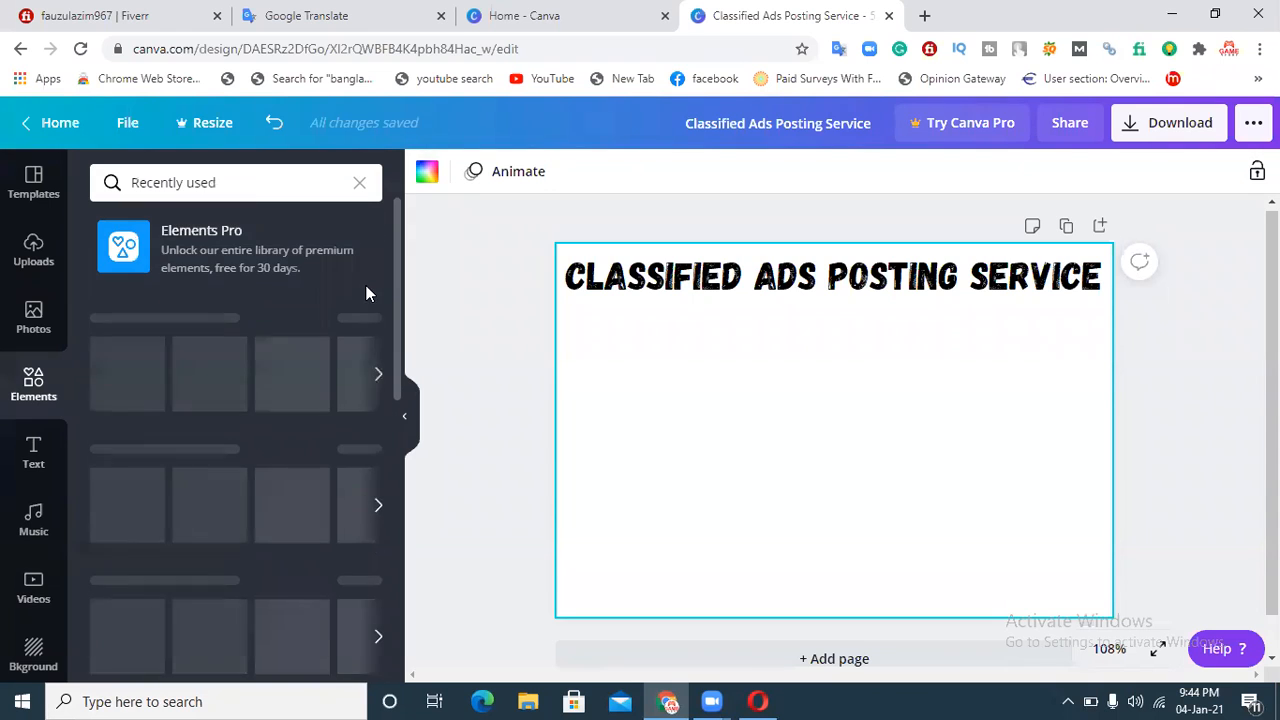
{"action": "scroll", "coordinate": [384, 315], "scroll_direction": "down", "scroll_amount": 3}
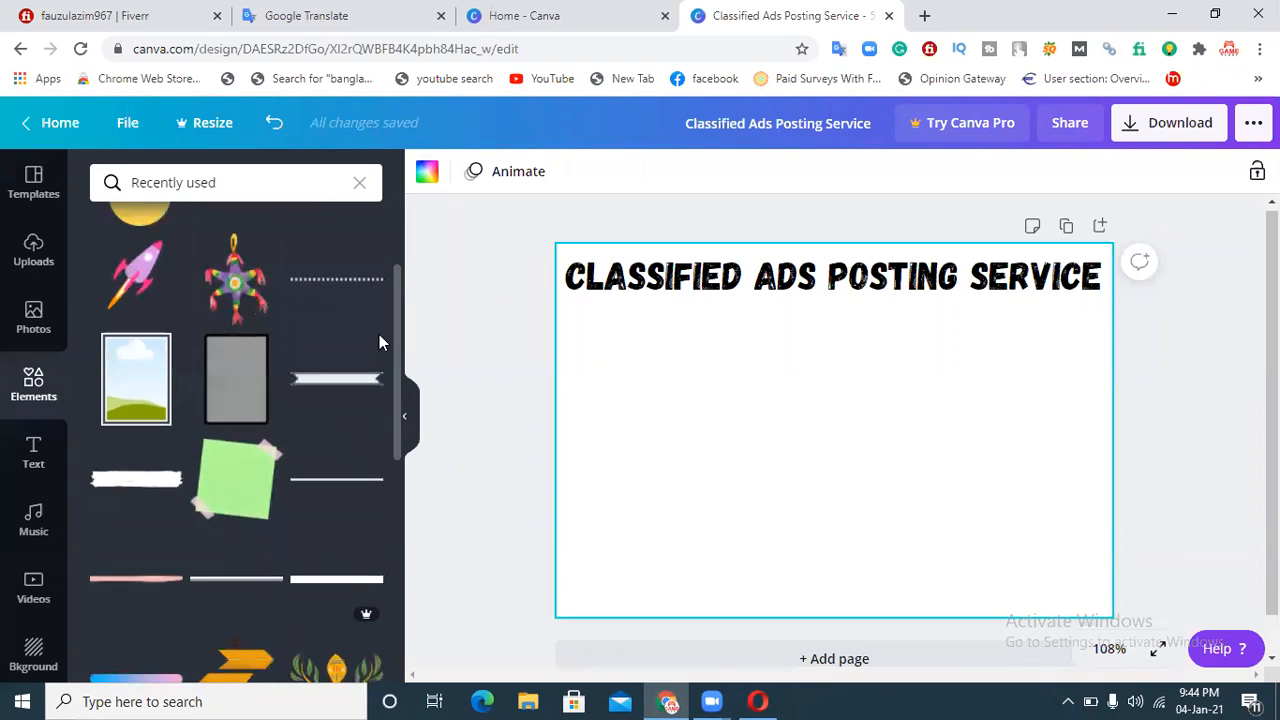
{"action": "scroll", "coordinate": [375, 350], "scroll_direction": "down", "scroll_amount": 3}
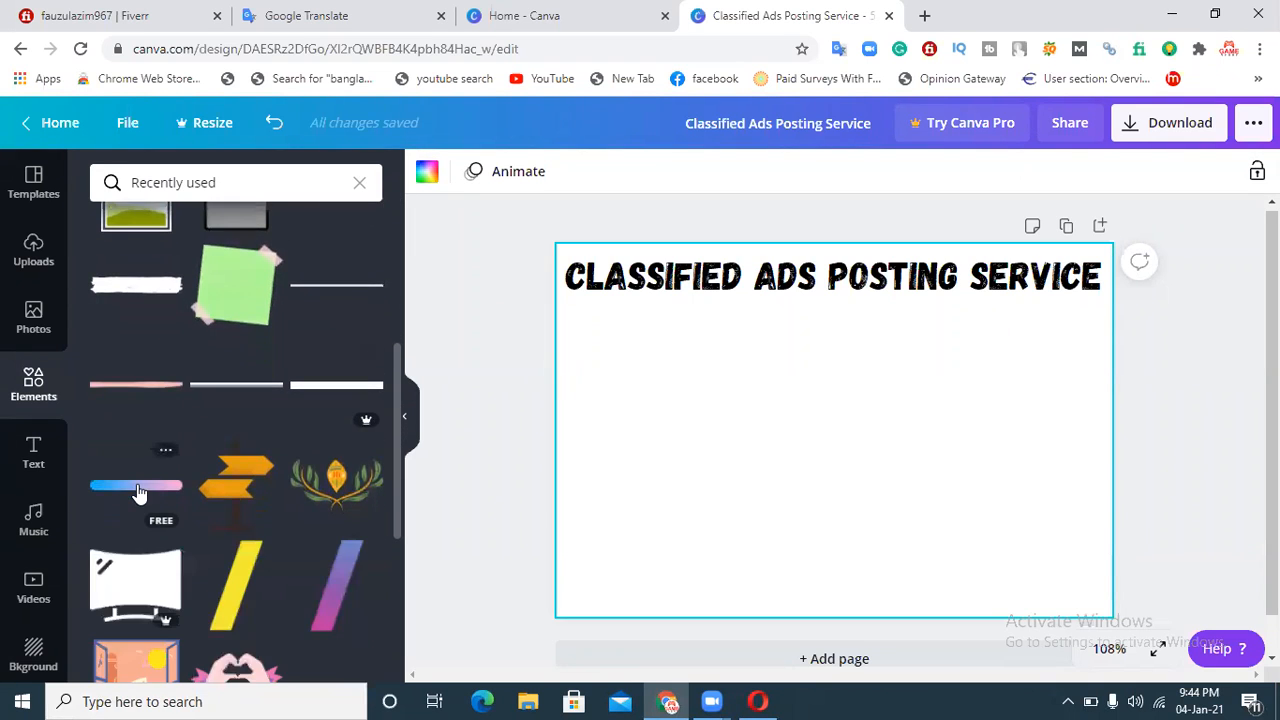
{"action": "left_click", "coordinate": [118, 491]}
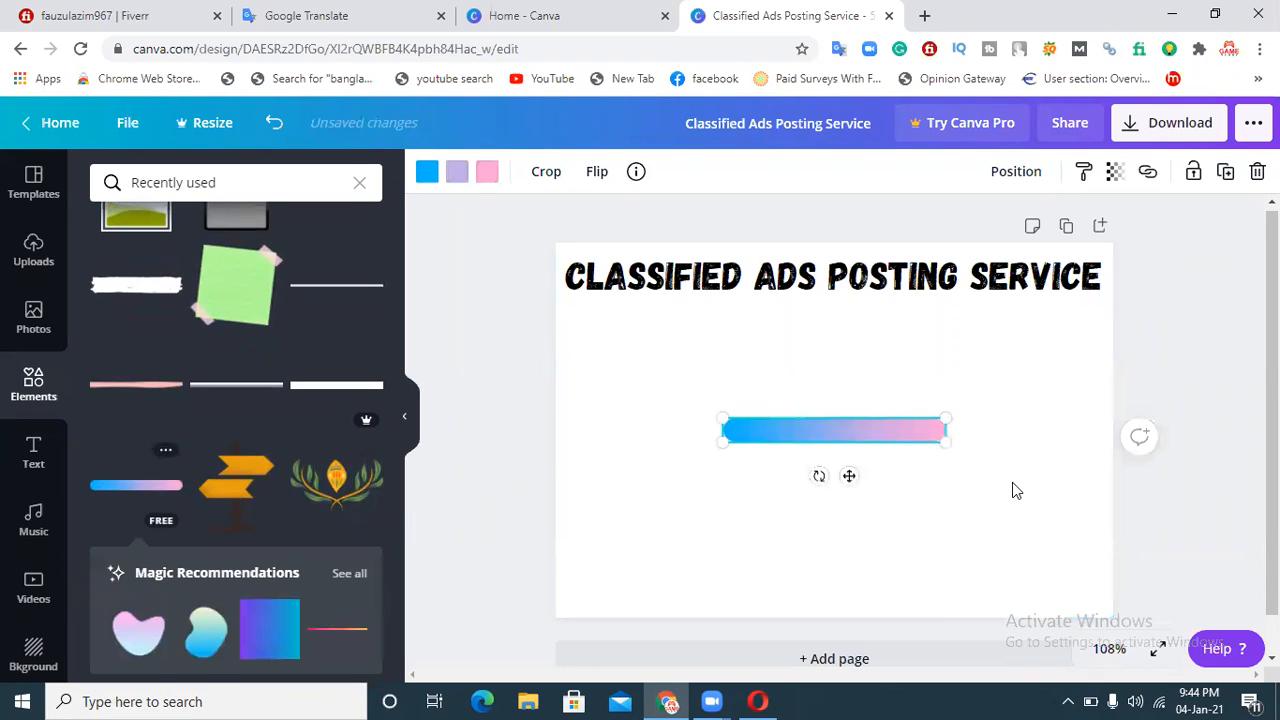
Step: Enlarge the gradient bar and place it below the heading, extending off the design's right edge
{"action": "left_click_drag", "start_coordinate": [908, 435], "coordinate": [1086, 329]}
{"action": "left_click_drag", "start_coordinate": [914, 346], "coordinate": [706, 410]}
{"action": "left_click", "coordinate": [986, 430]}
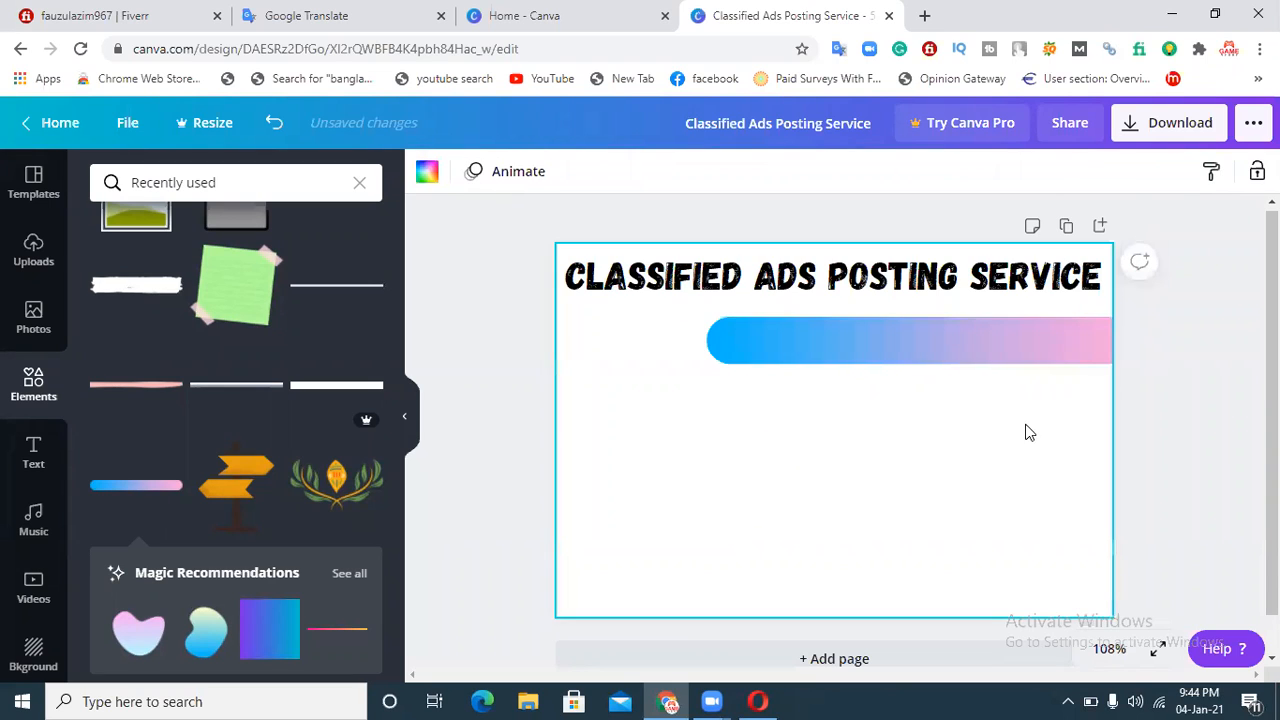
Step: Recolour all three colour stops of the bar to light orange
{"action": "left_click", "coordinate": [952, 336]}
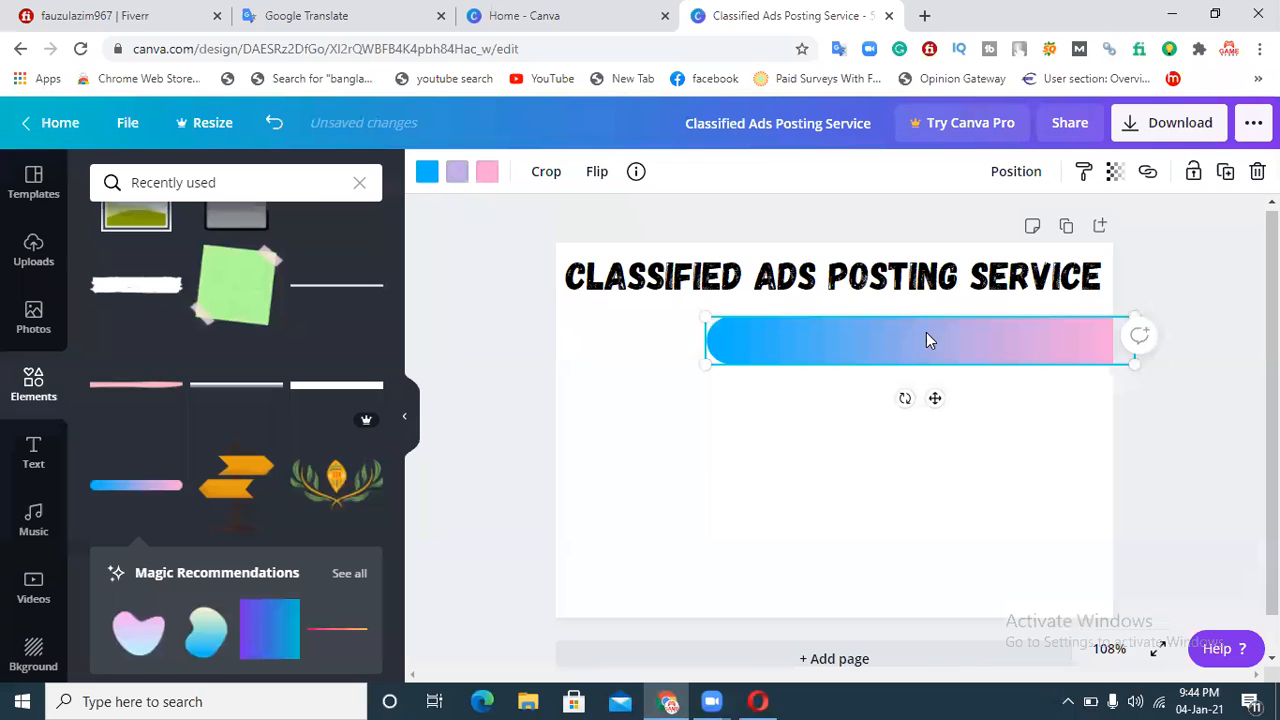
{"action": "left_click", "coordinate": [425, 174]}
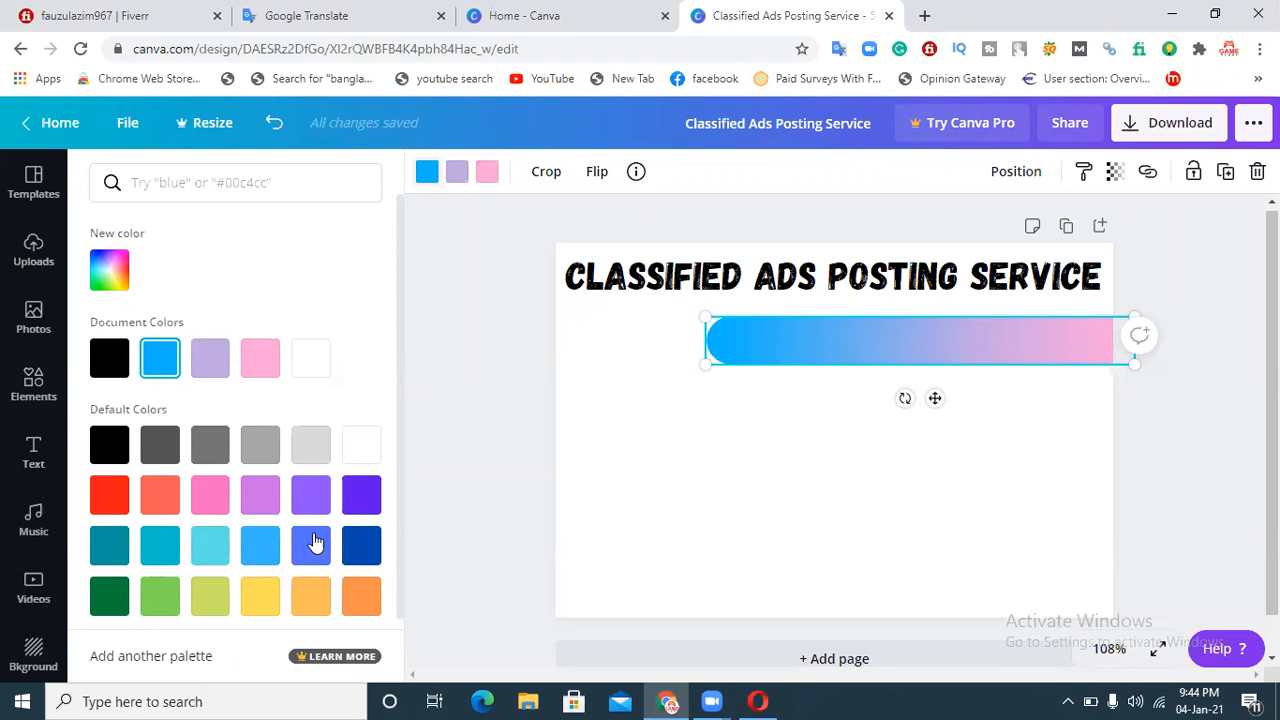
{"action": "left_click", "coordinate": [266, 590]}
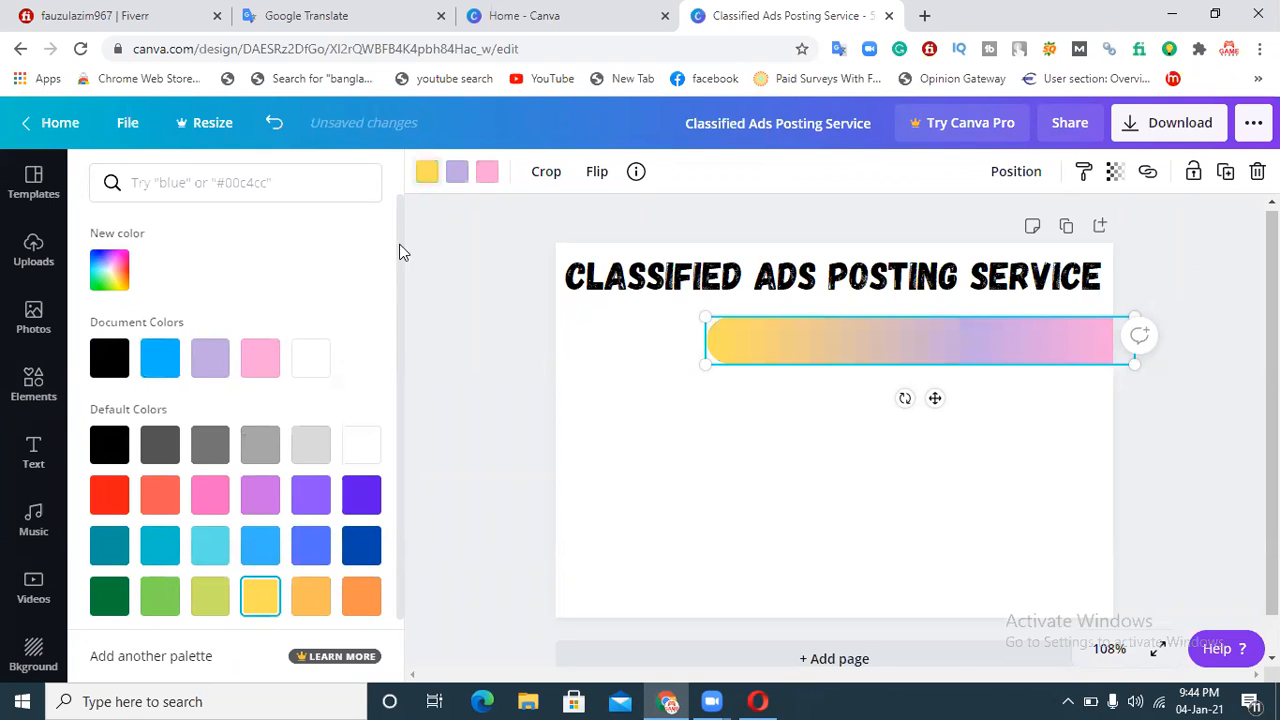
{"action": "left_click", "coordinate": [259, 598]}
{"action": "left_click", "coordinate": [487, 176]}
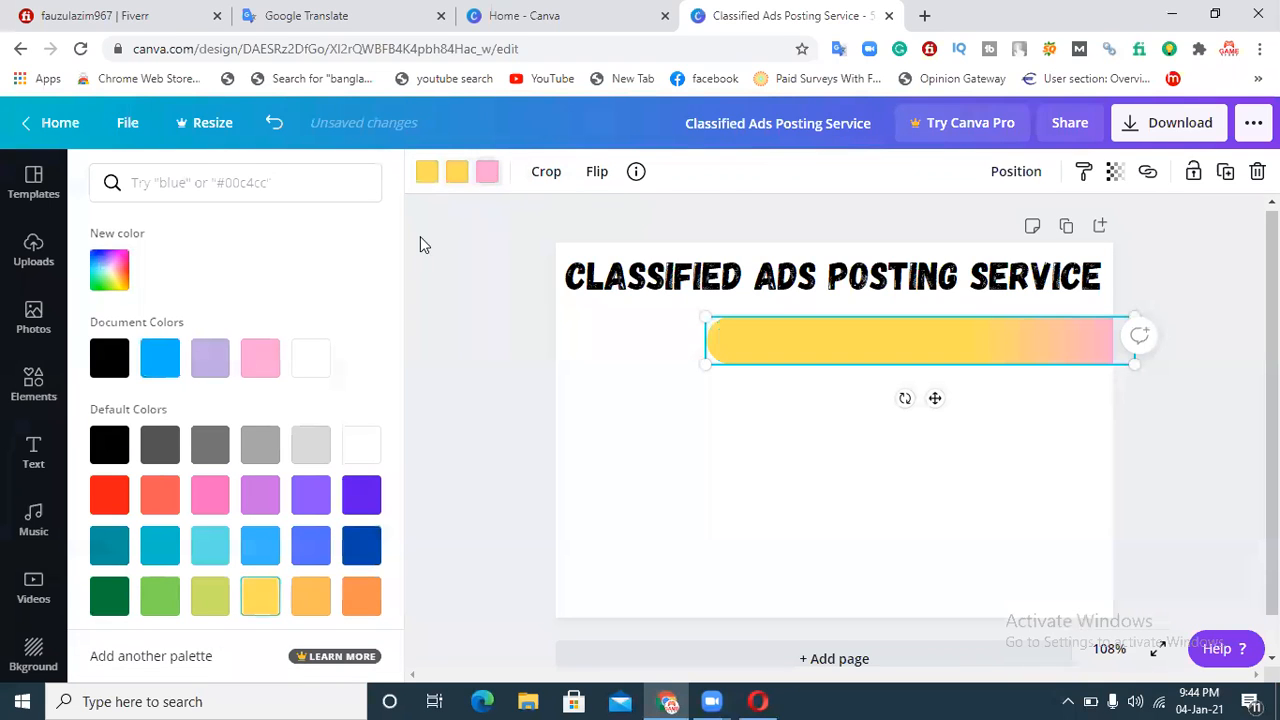
{"action": "left_click", "coordinate": [262, 604]}
{"action": "left_click", "coordinate": [308, 595]}
{"action": "left_click", "coordinate": [455, 178]}
{"action": "left_click", "coordinate": [311, 597]}
{"action": "left_click", "coordinate": [425, 174]}
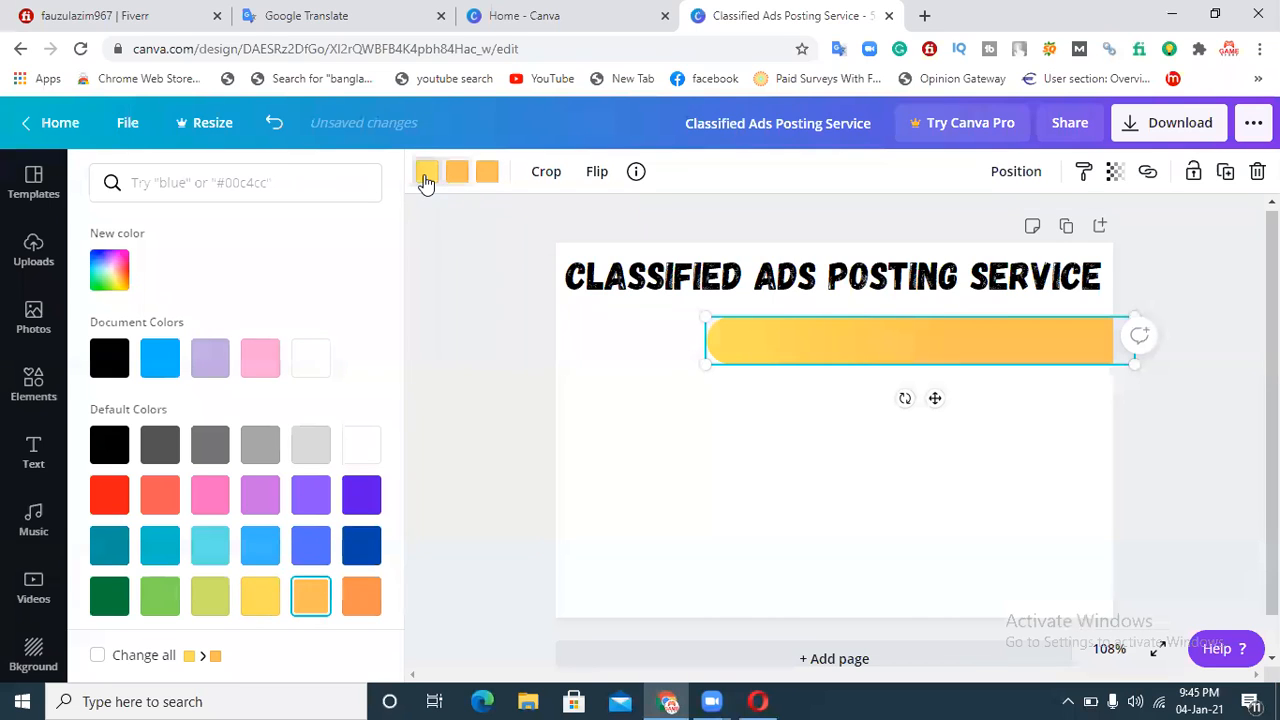
{"action": "left_click", "coordinate": [310, 596]}
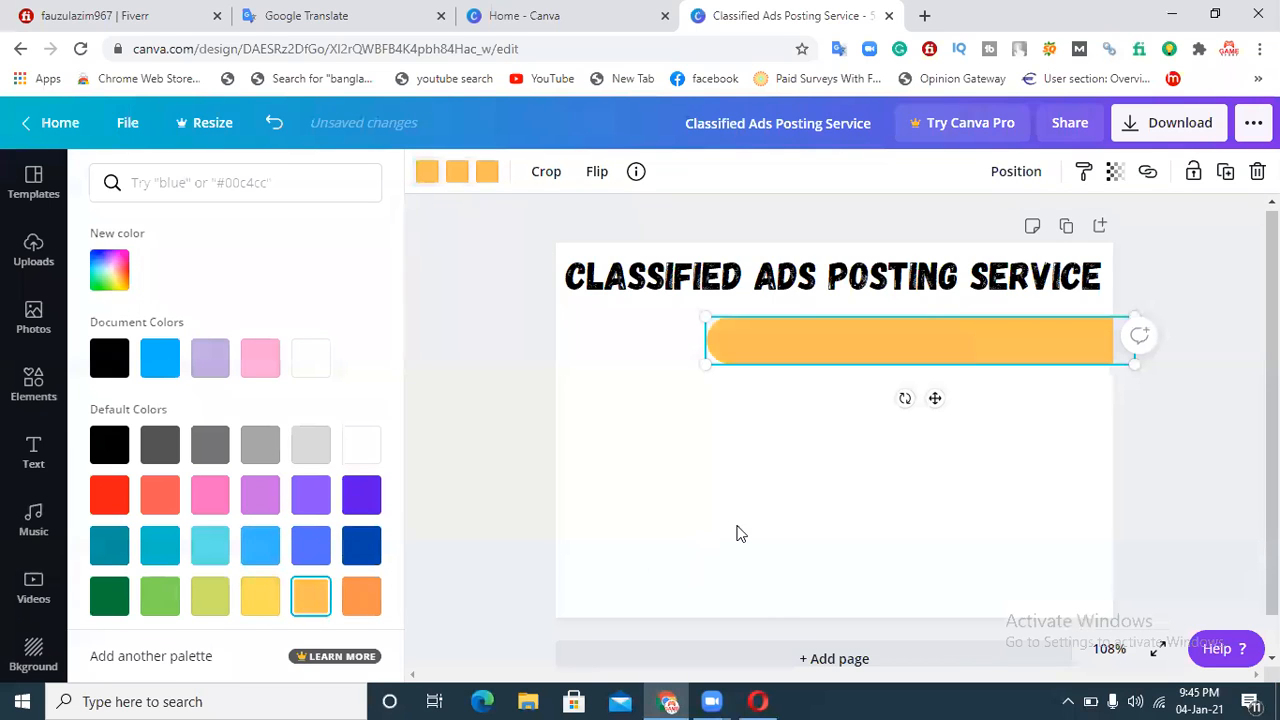
{"action": "left_click", "coordinate": [768, 531]}
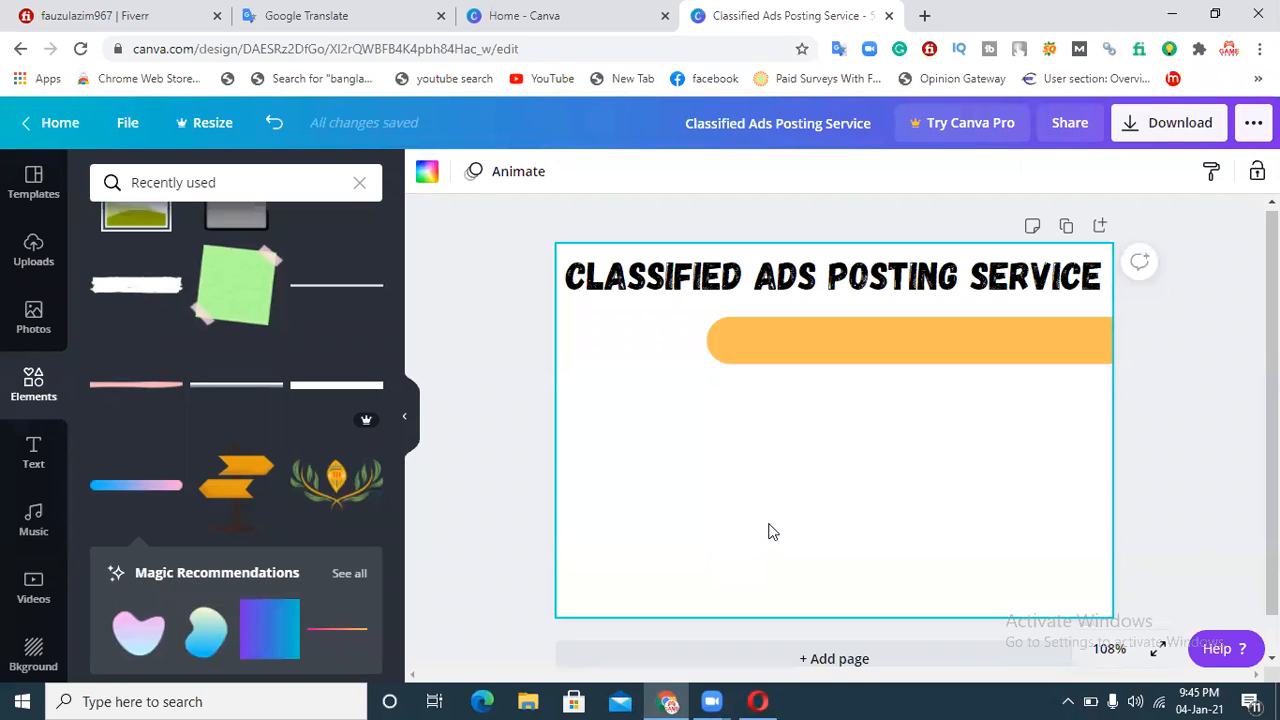
Step: Add a new heading text box reading "Top Rated Highper Sites"
{"action": "left_click", "coordinate": [34, 455]}
{"action": "left_click", "coordinate": [160, 277]}
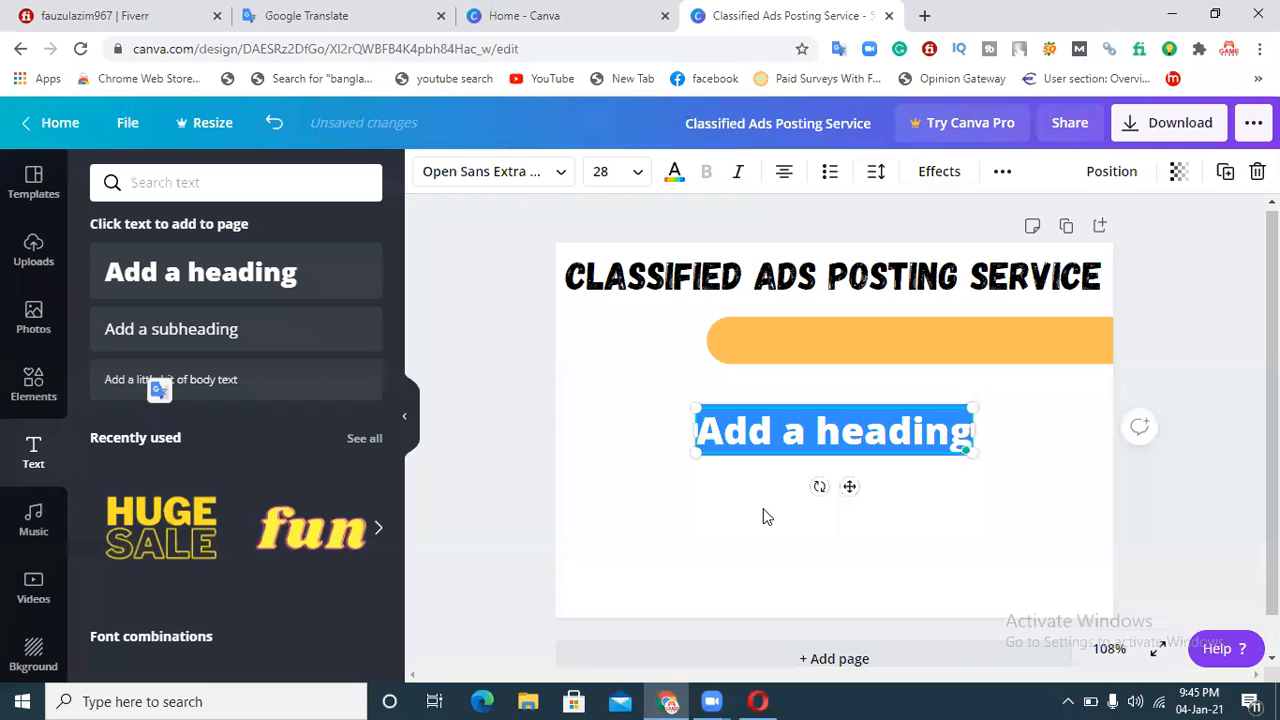
{"action": "type", "text": "Top"}
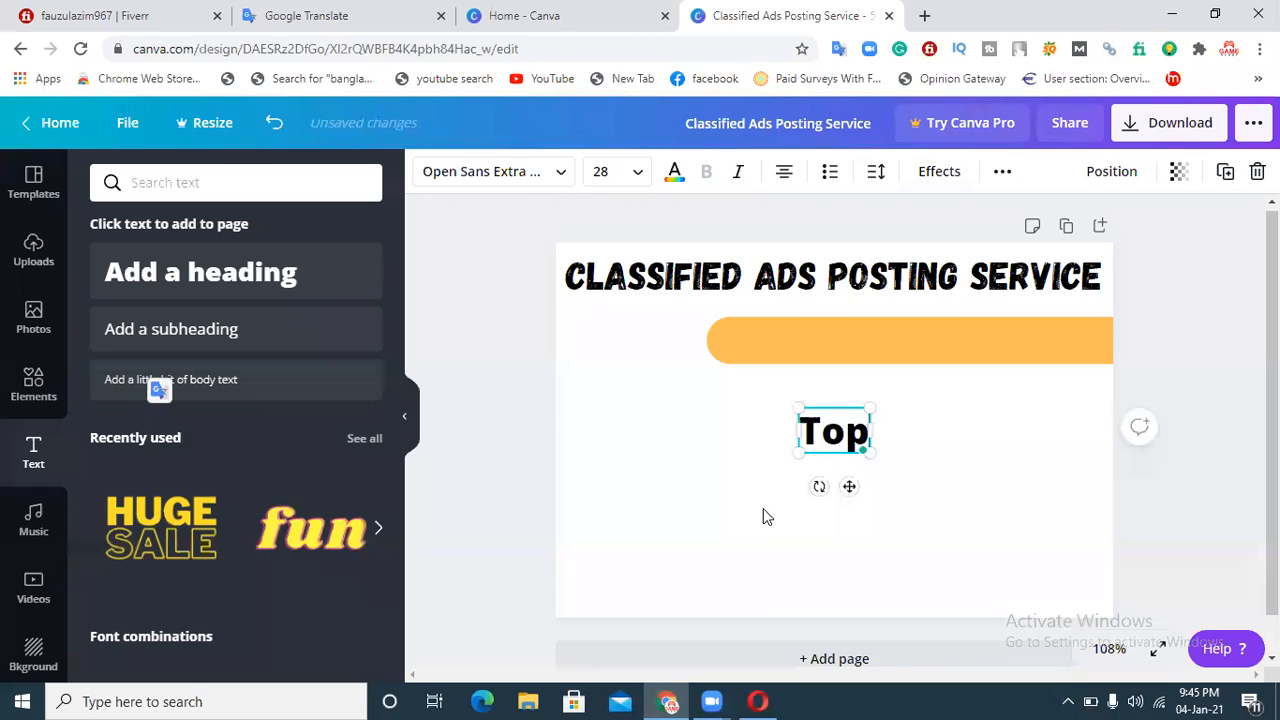
{"action": "type", "text": " Rated"}
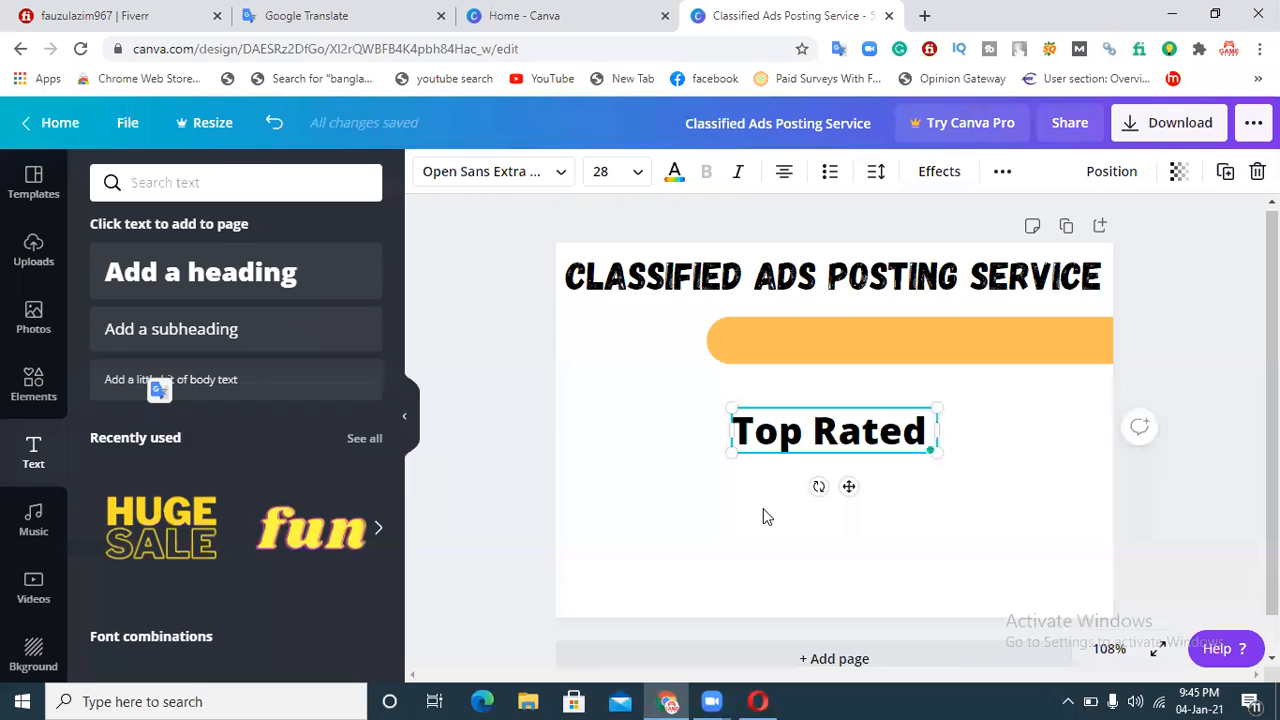
{"action": "type", "text": " H"}
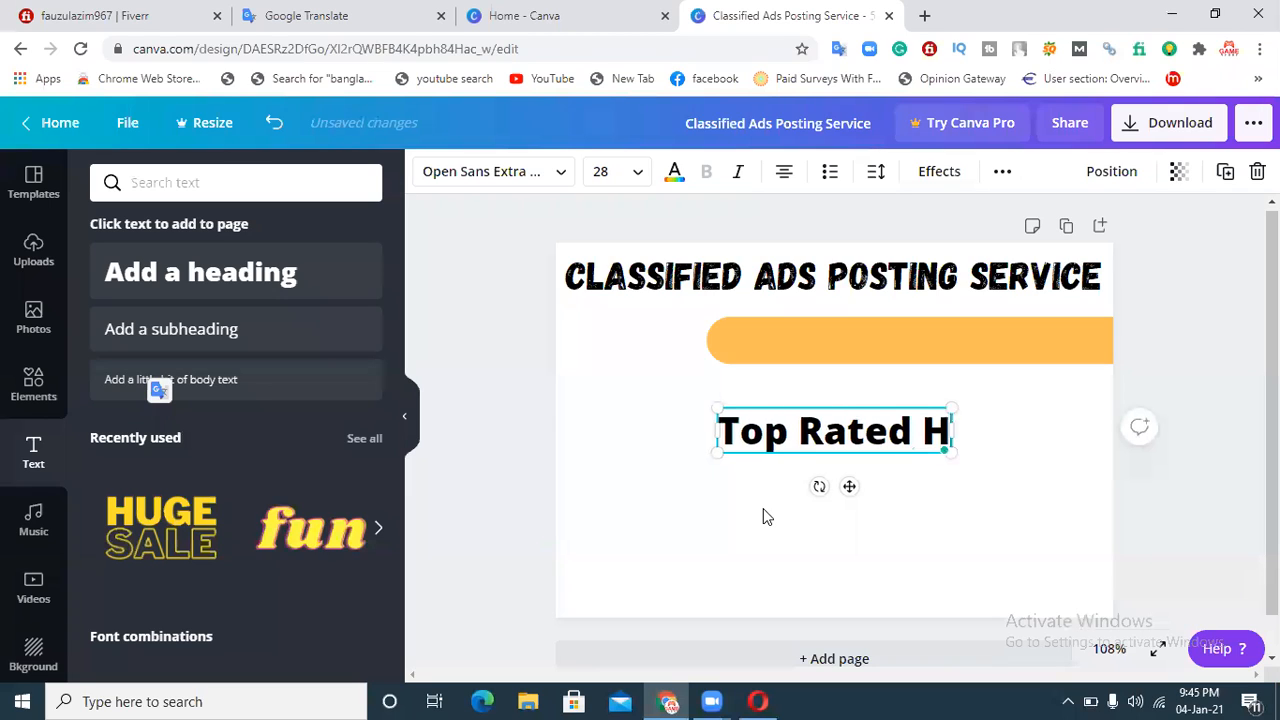
{"action": "type", "text": "ip"}
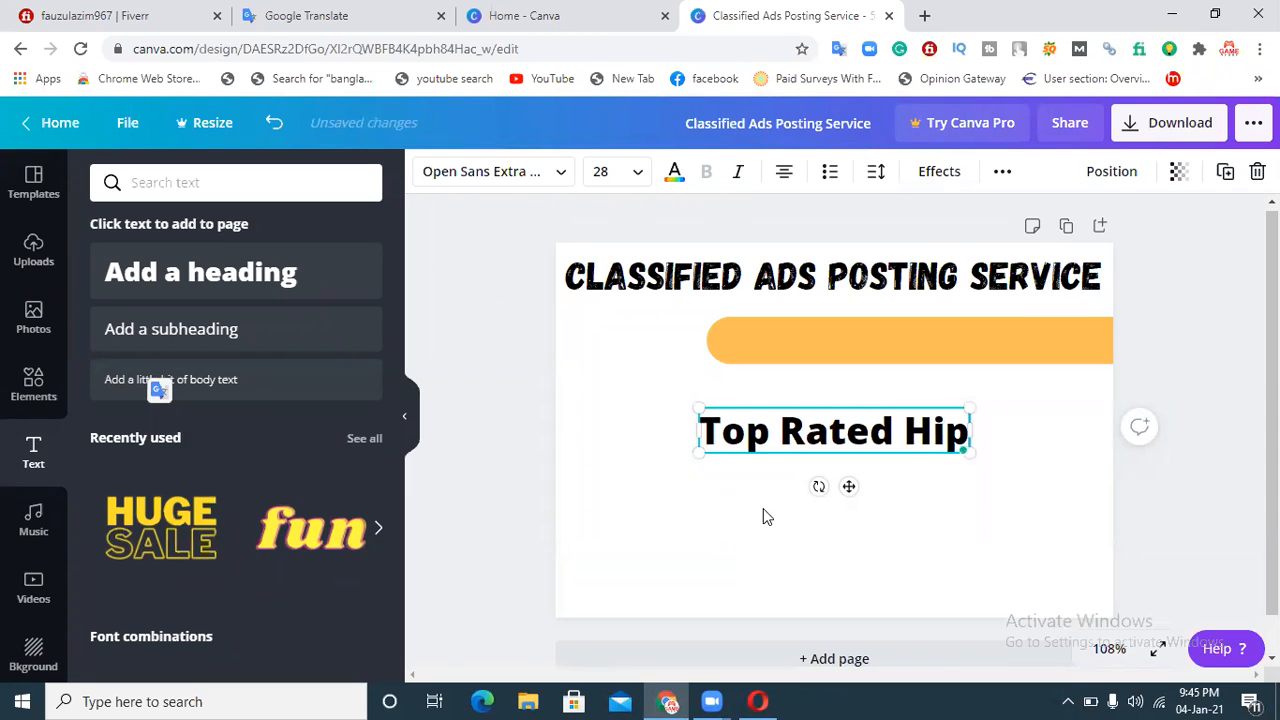
{"action": "key", "text": "BackSpace"}
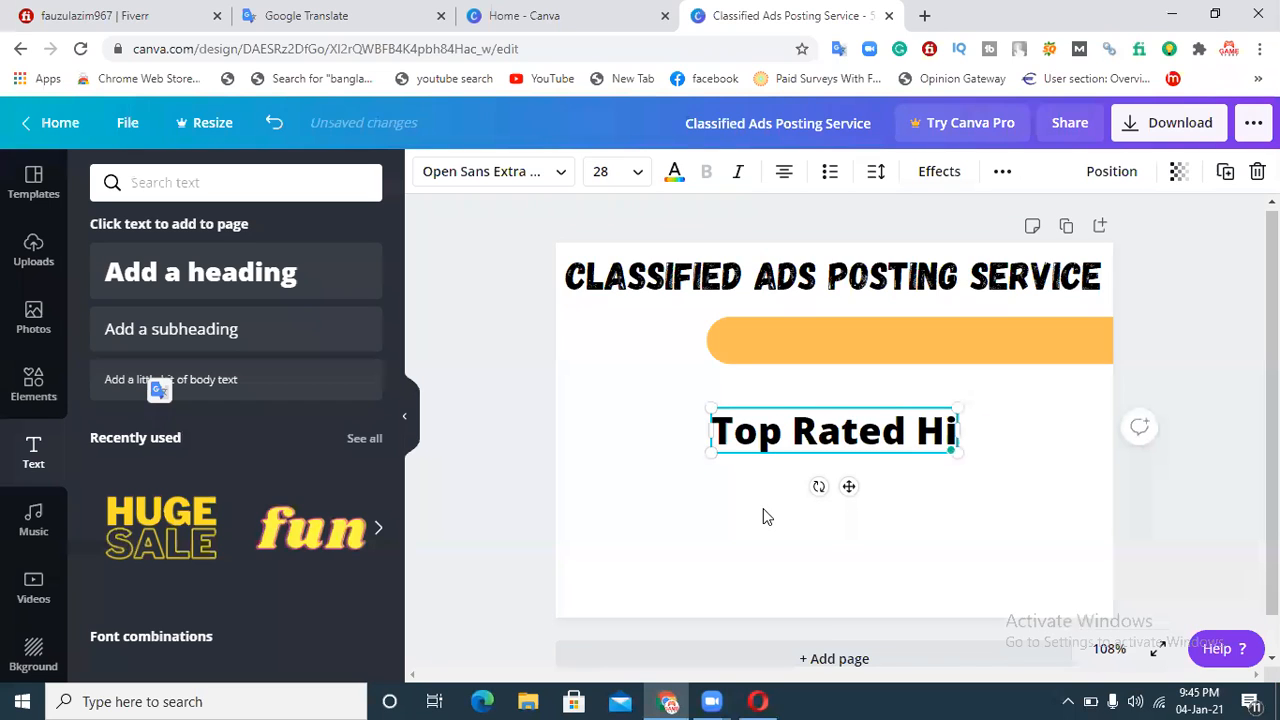
{"action": "type", "text": "ghper"}
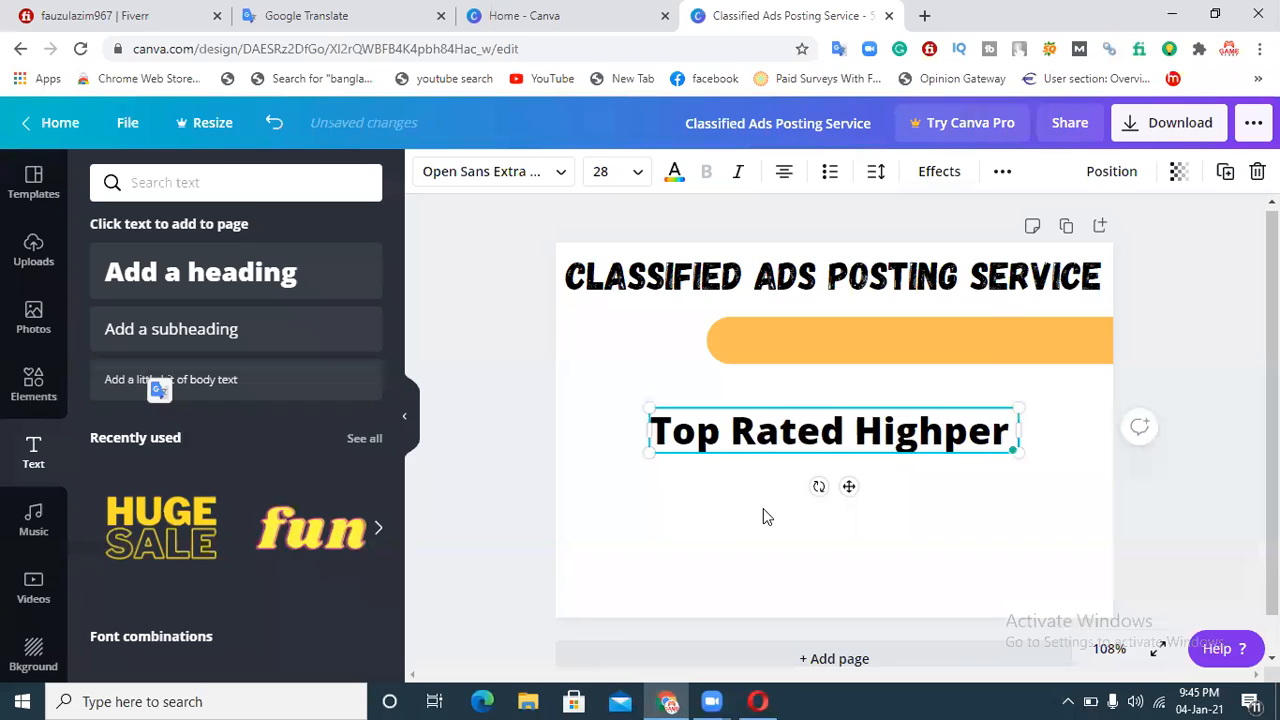
{"action": "type", "text": "Sites"}
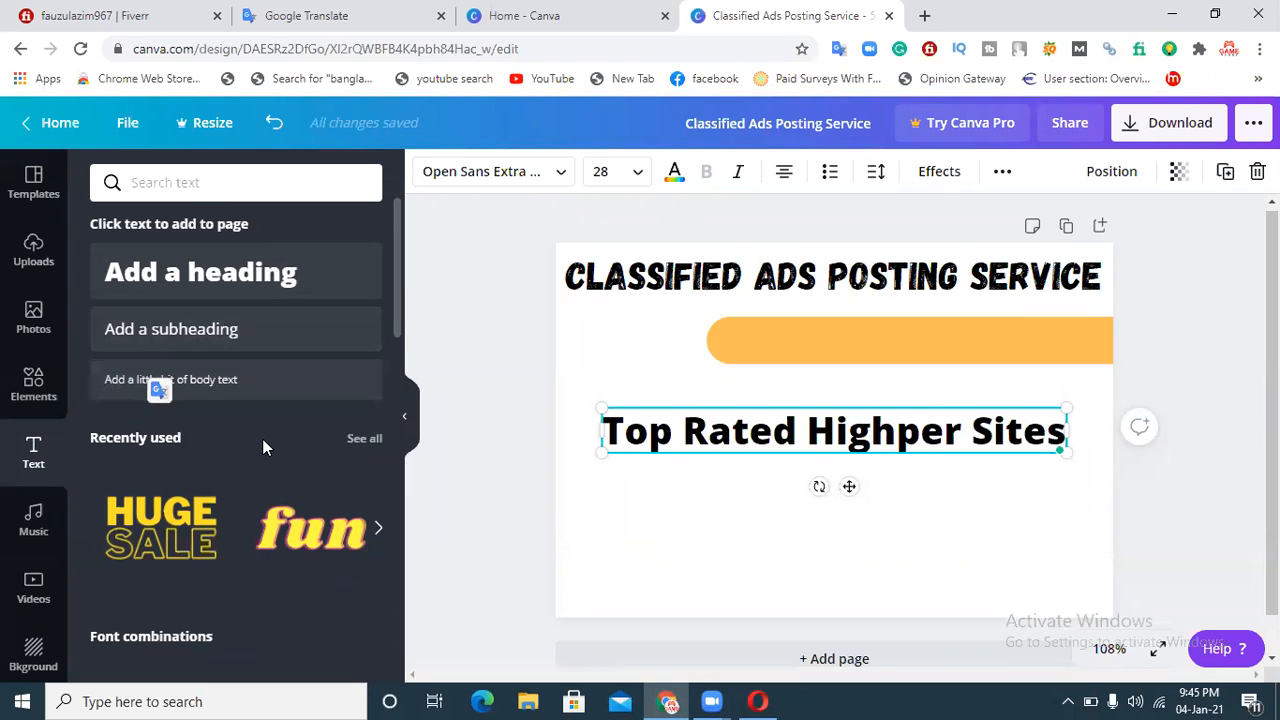
Step: Change the new text's font to League Spartan, after trying Gagalin
{"action": "mouse_move", "coordinate": [397, 281]}
{"action": "left_mouse_down"}
{"action": "mouse_move", "coordinate": [395, 373]}
{"action": "mouse_move", "coordinate": [410, 278]}
{"action": "left_mouse_up"}
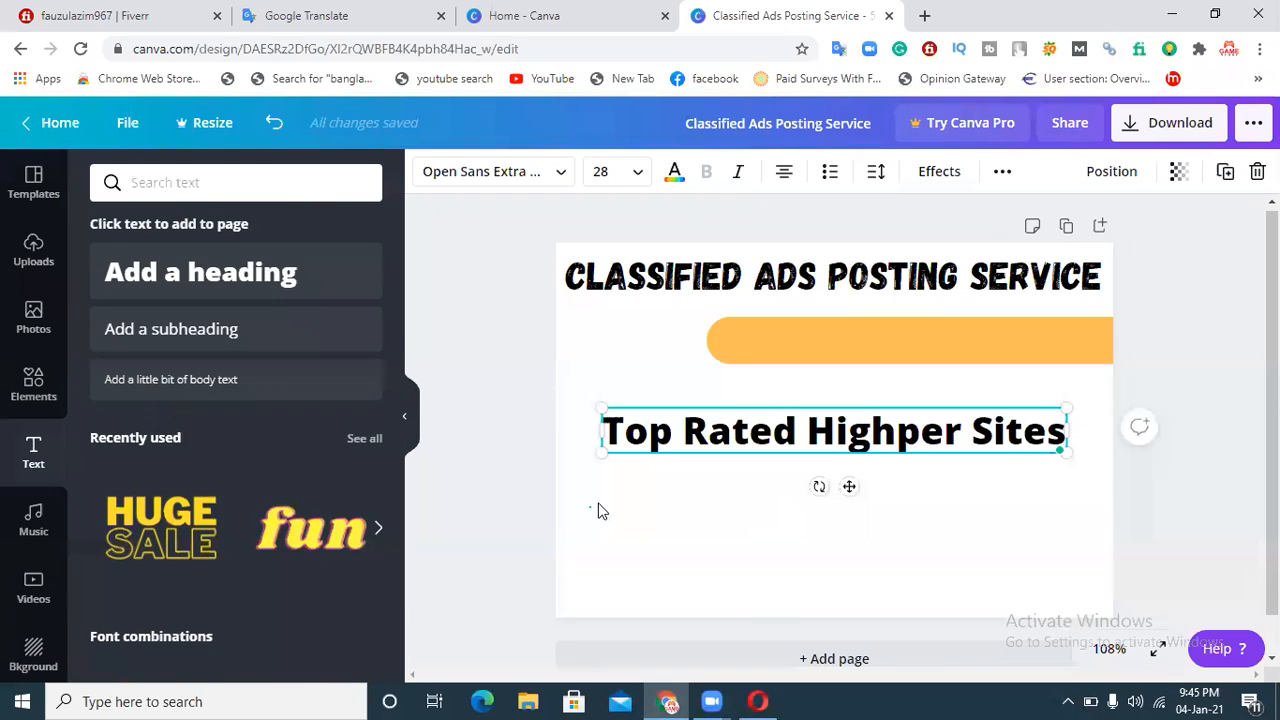
{"action": "left_click", "coordinate": [469, 171]}
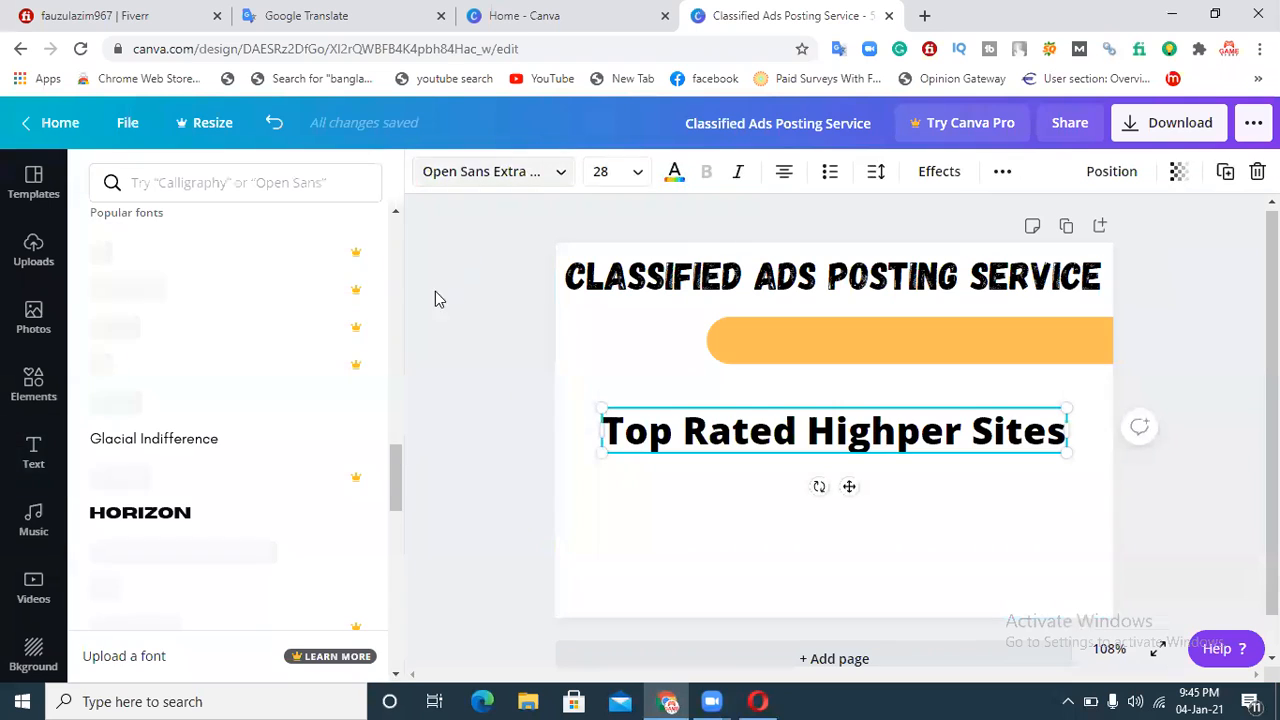
{"action": "left_click", "coordinate": [215, 410]}
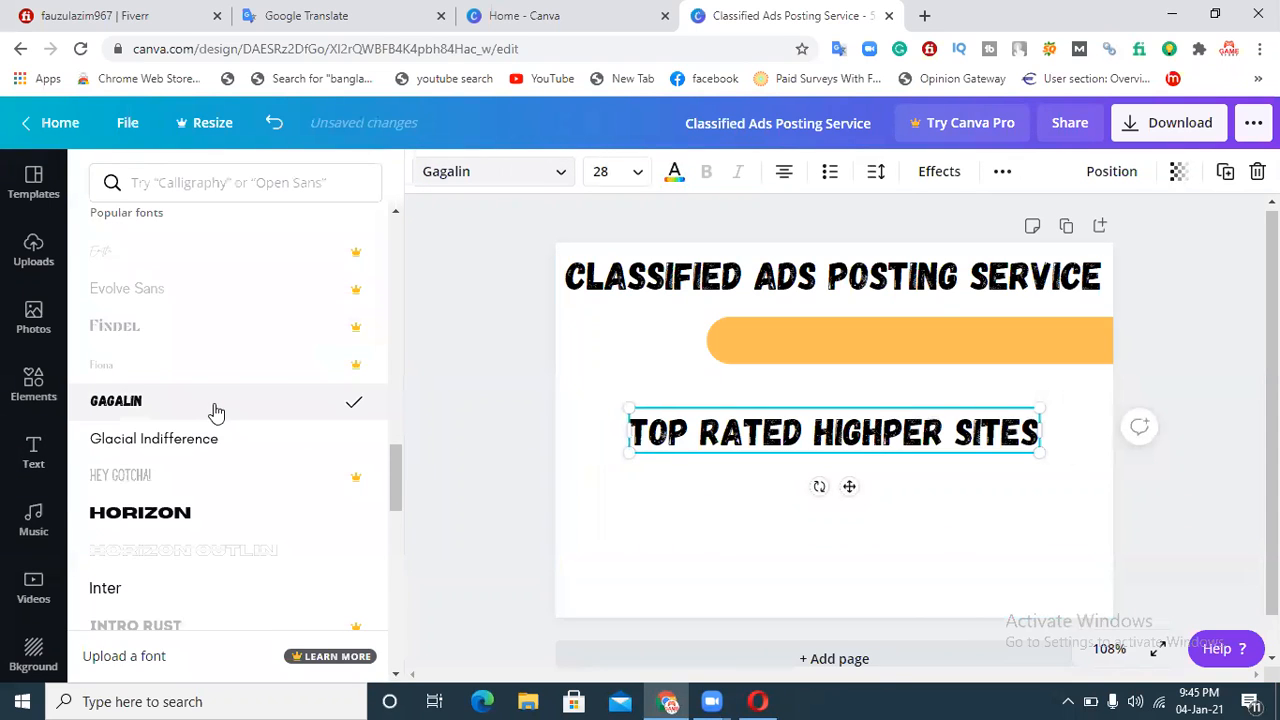
{"action": "left_click_drag", "start_coordinate": [398, 466], "coordinate": [392, 524]}
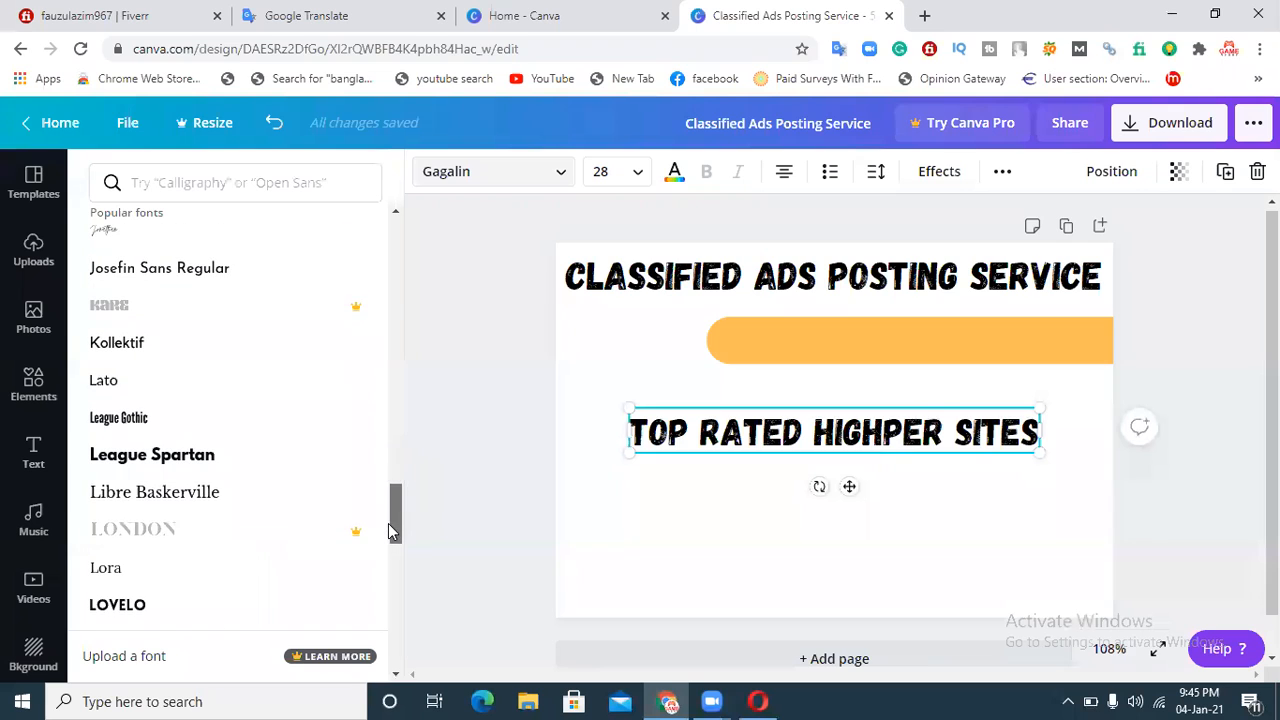
{"action": "left_click", "coordinate": [190, 458]}
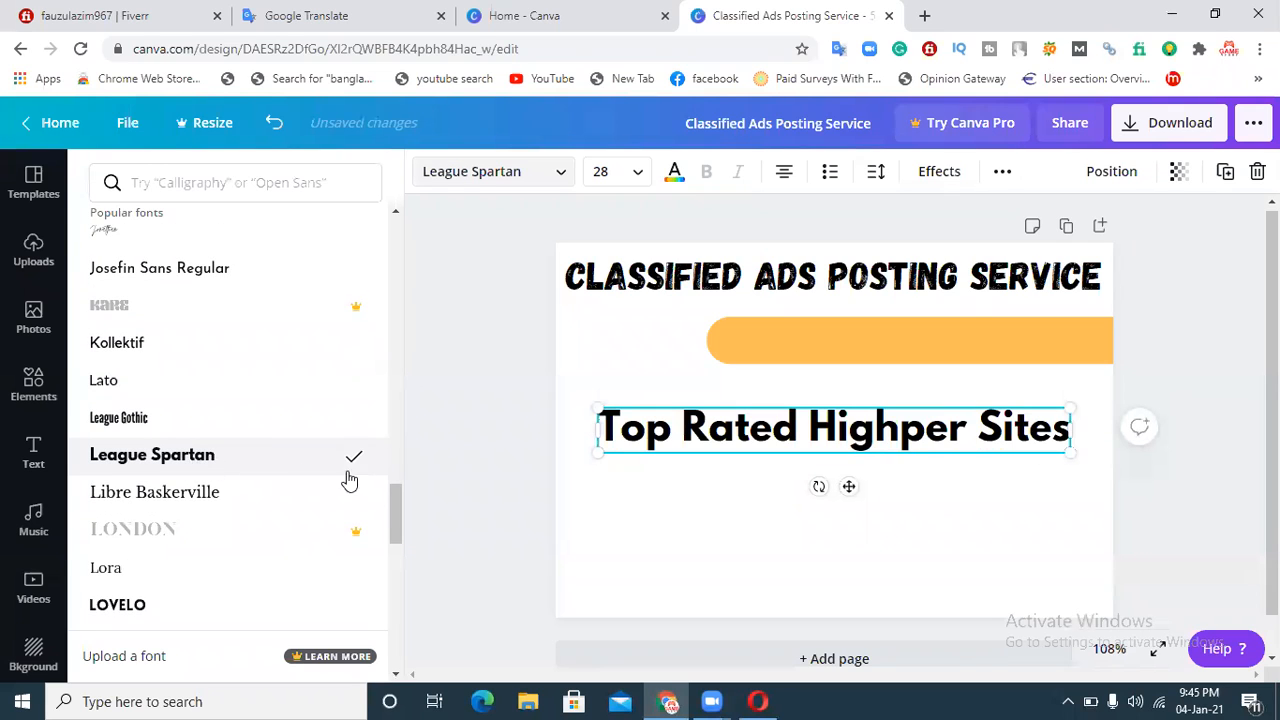
Step: Change the new text's font to Norwester, after trying Lovelo
{"action": "left_click_drag", "start_coordinate": [395, 509], "coordinate": [397, 527]}
{"action": "left_click", "coordinate": [120, 410]}
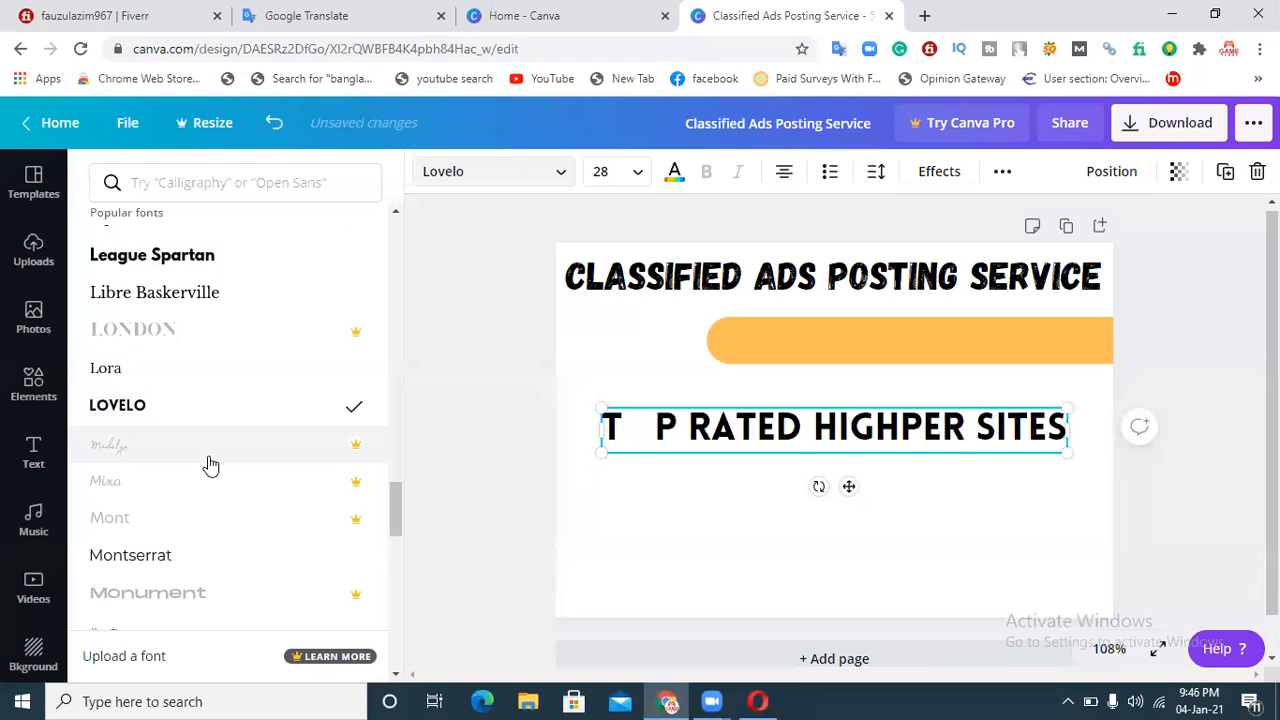
{"action": "left_click_drag", "start_coordinate": [397, 509], "coordinate": [399, 532]}
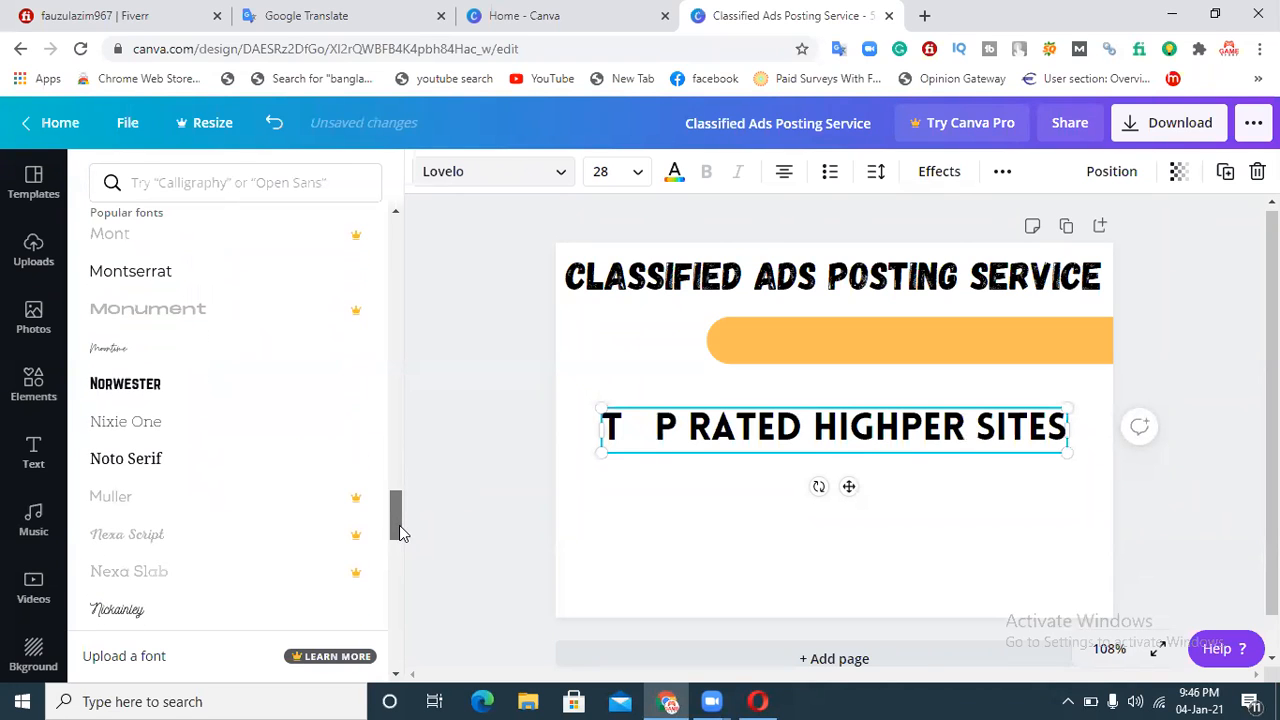
{"action": "left_click", "coordinate": [154, 400]}
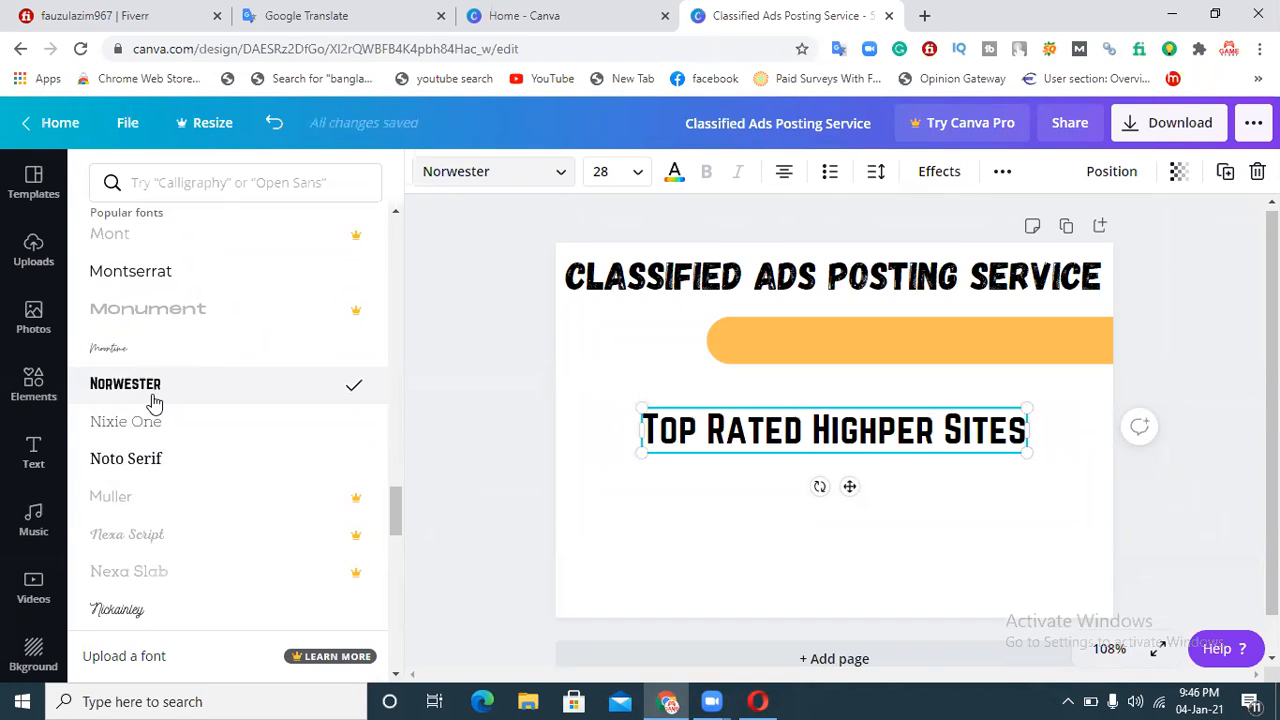
{"action": "left_click", "coordinate": [1026, 517]}
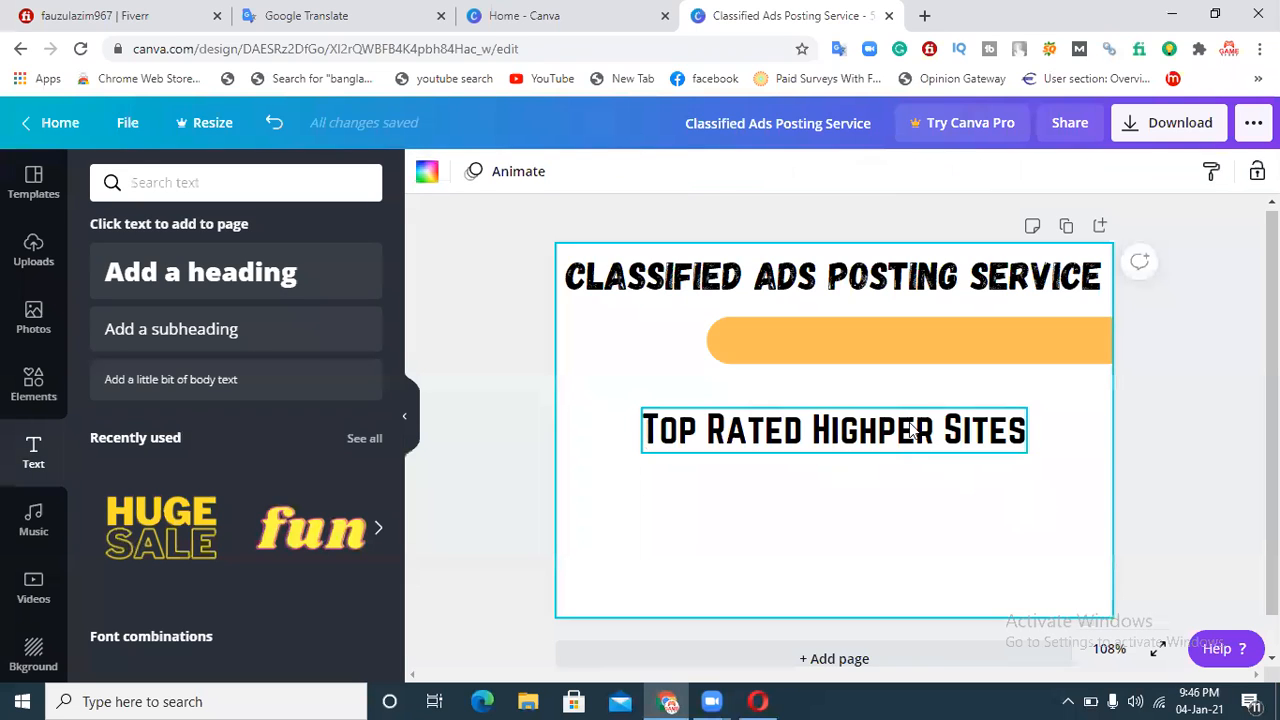
Step: Move the "Top Rated Highper Sites" text onto the orange bar and nudge it into alignment
{"action": "left_click_drag", "start_coordinate": [896, 436], "coordinate": [971, 337]}
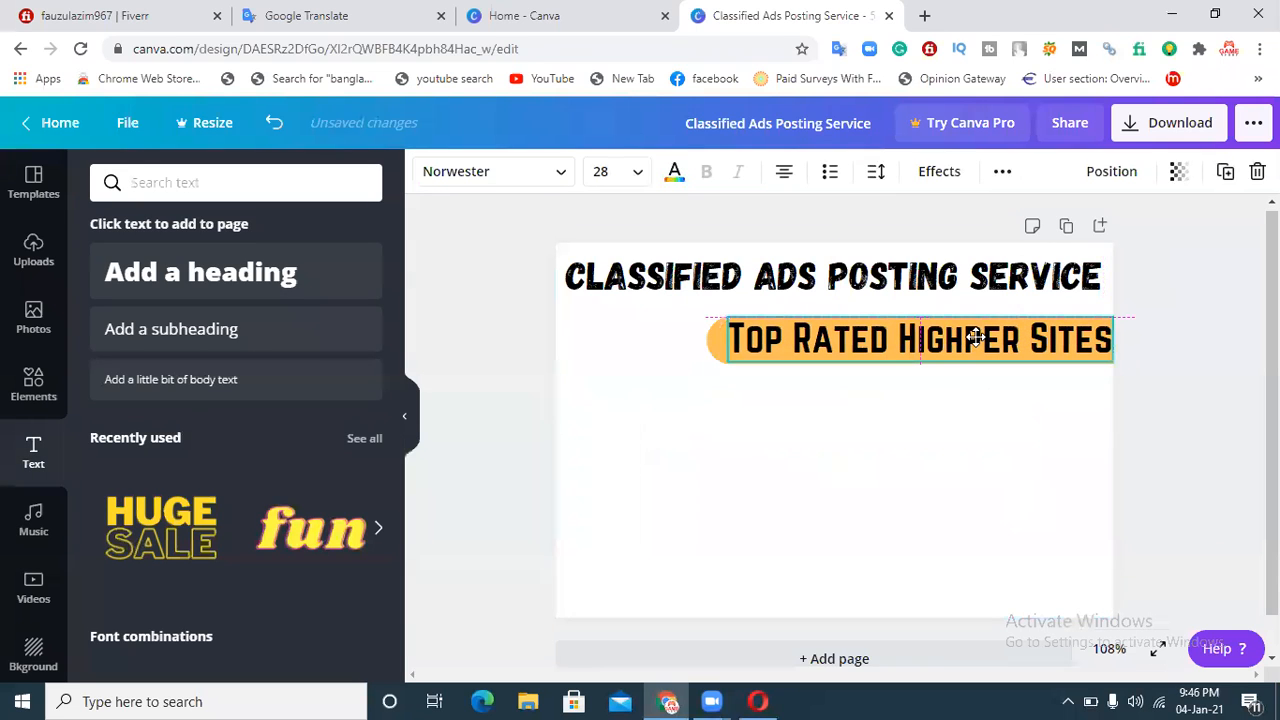
{"action": "key", "text": "Left"}
{"action": "key", "text": "Left"}
{"action": "key", "text": "Left"}
{"action": "key", "text": "Left"}
{"action": "key", "text": "Left"}
{"action": "key", "text": "Down"}
{"action": "key", "text": "Down"}
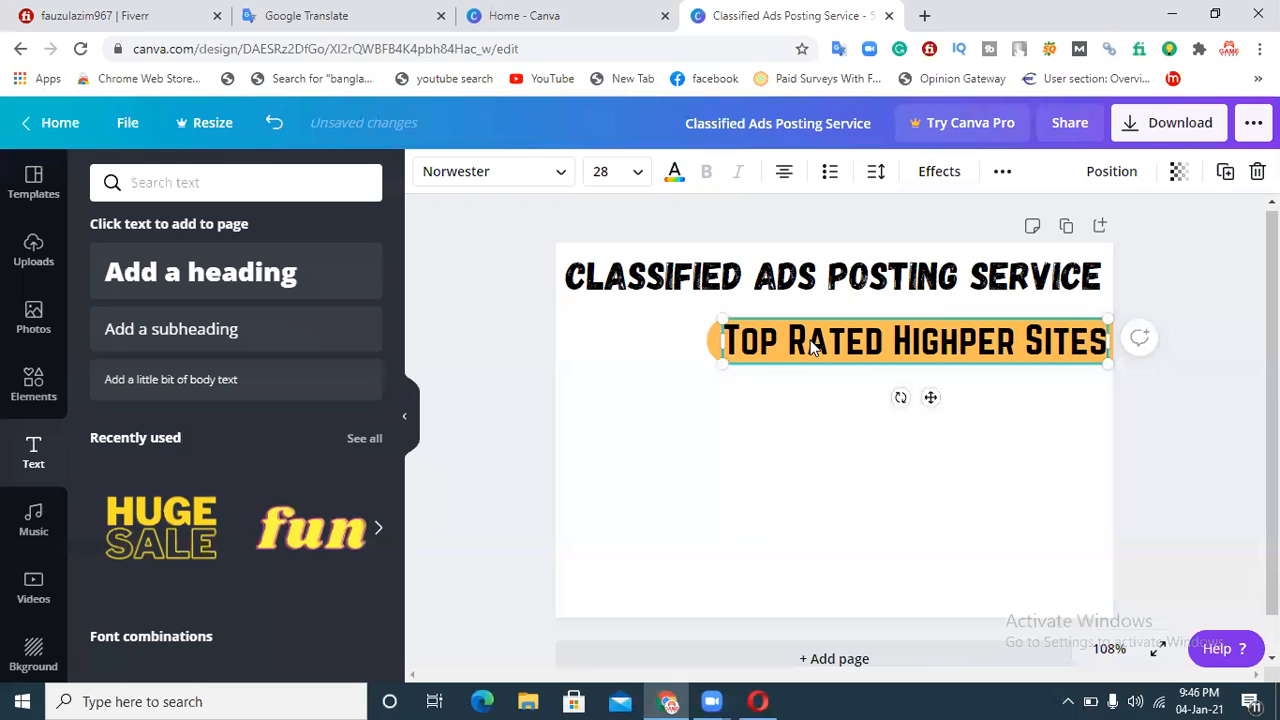
{"action": "key", "text": "Left"}
{"action": "key", "text": "Left"}
{"action": "key", "text": "Left"}
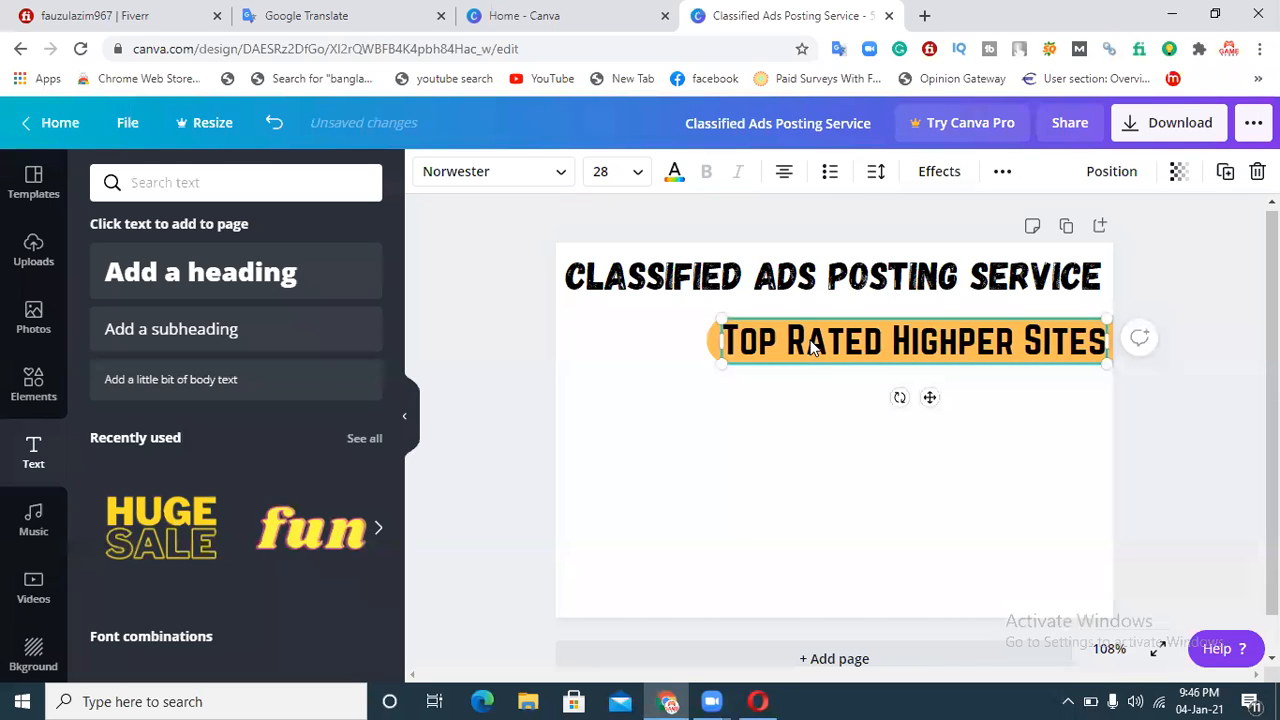
{"action": "left_click", "coordinate": [778, 456]}
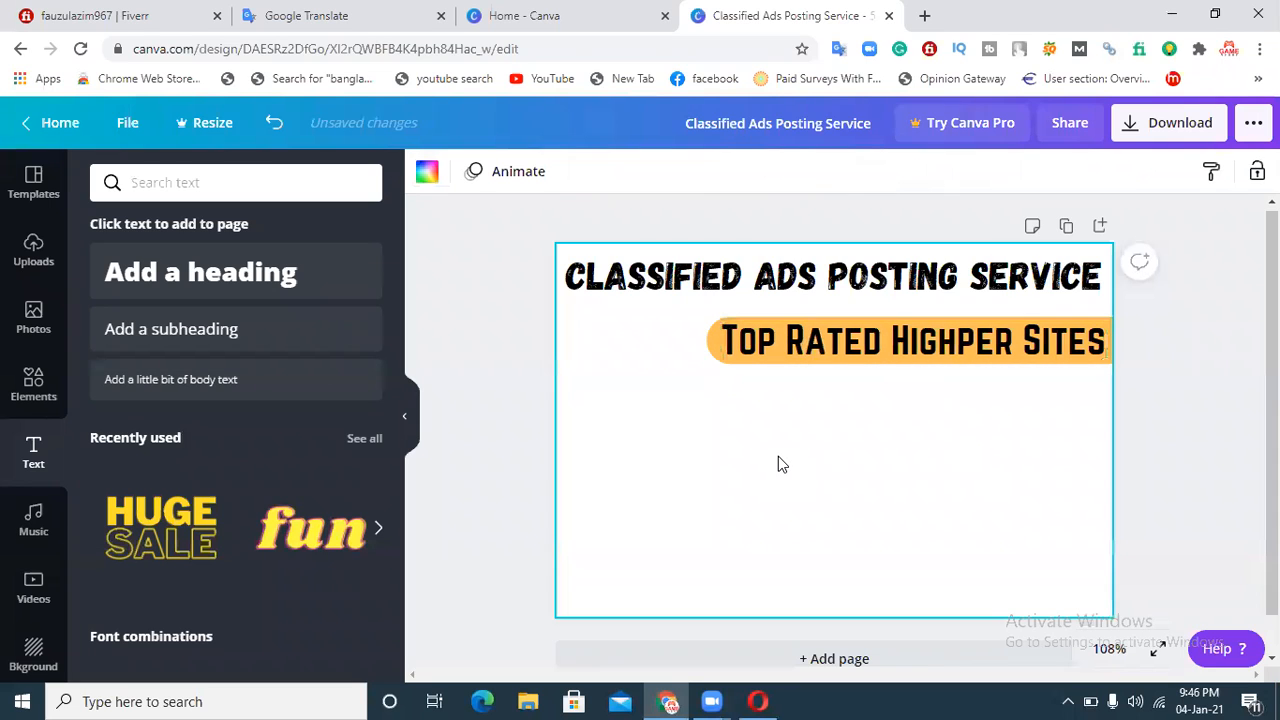
Step: Duplicate the orange bar and place the copy just below the first bar
{"action": "left_click", "coordinate": [881, 356]}
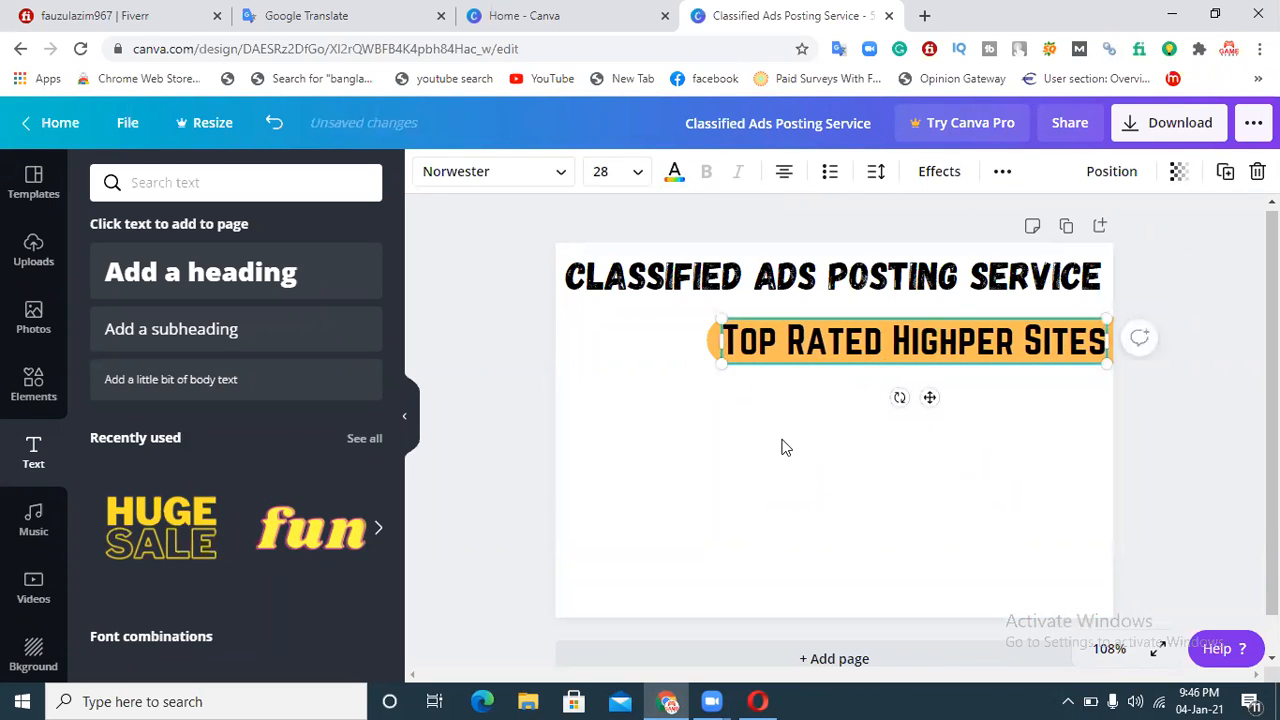
{"action": "left_click", "coordinate": [895, 390]}
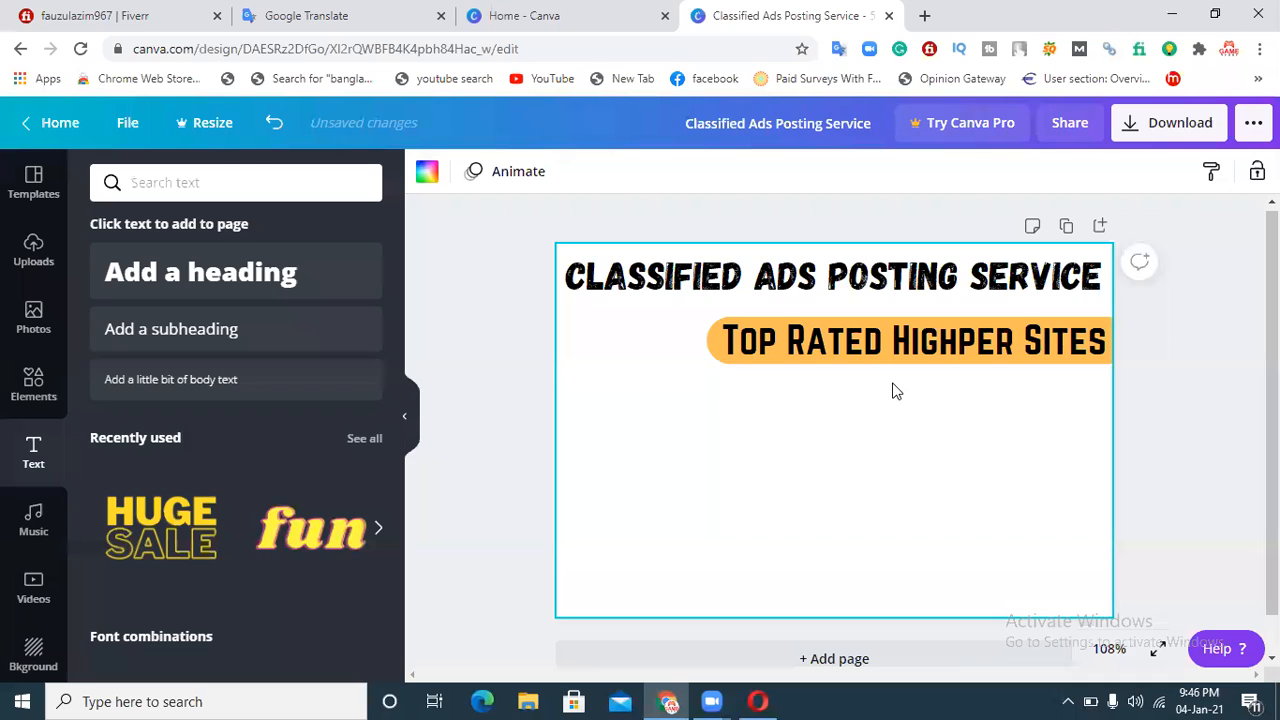
{"action": "left_click", "coordinate": [716, 350]}
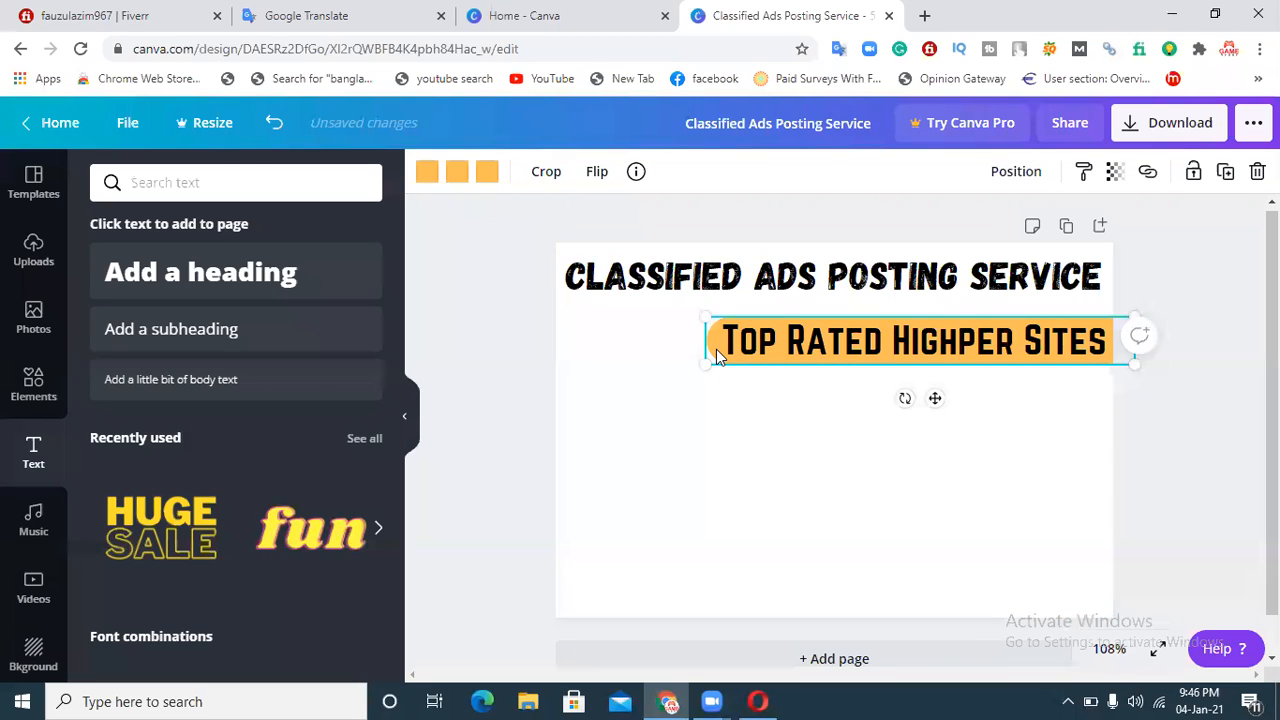
{"action": "key", "text": "ctrl+d"}
{"action": "left_click_drag", "start_coordinate": [806, 368], "coordinate": [787, 410]}
{"action": "left_click", "coordinate": [775, 550]}
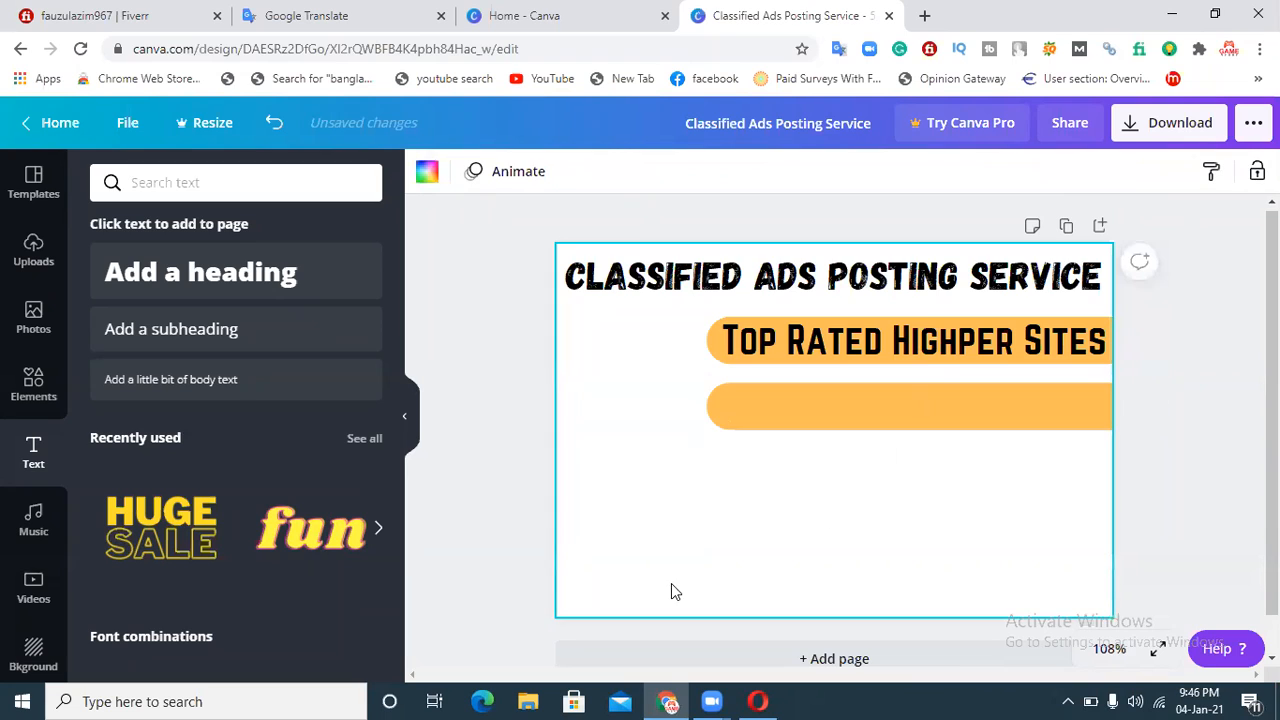
Step: Add a new heading text box reading "Reach Million of People"
{"action": "left_click", "coordinate": [160, 289]}
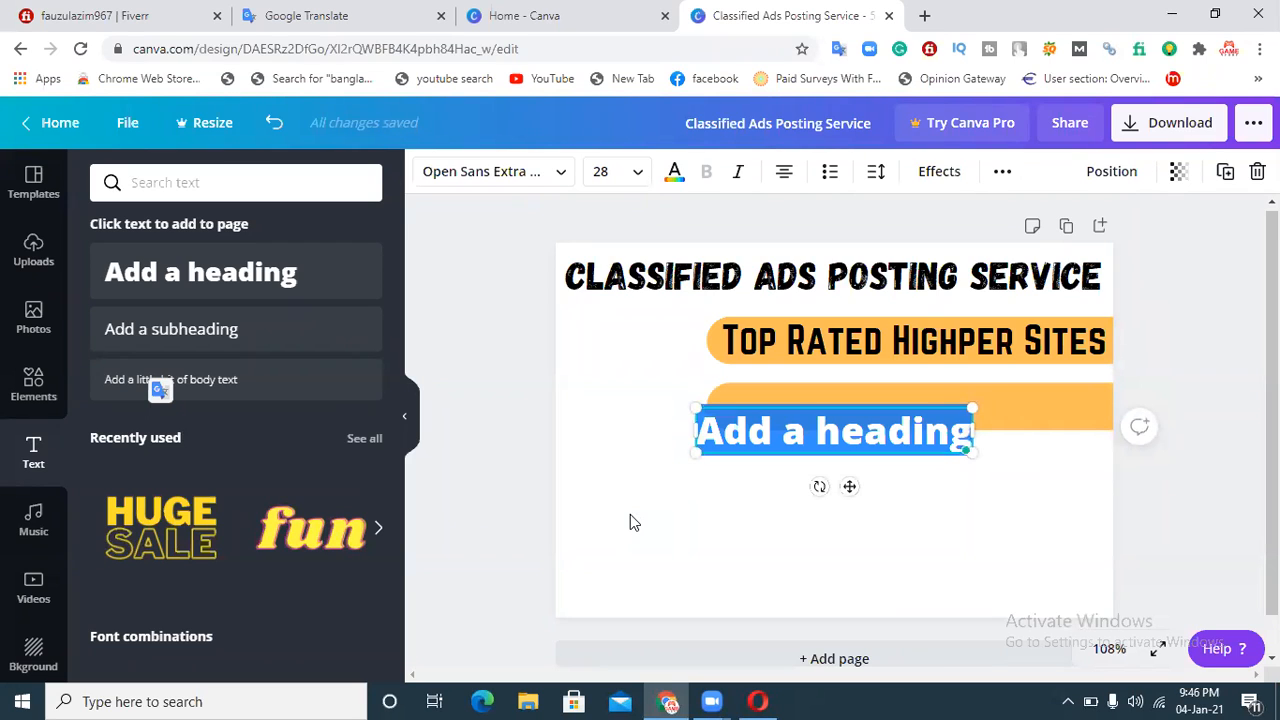
{"action": "type", "text": "Reach"}
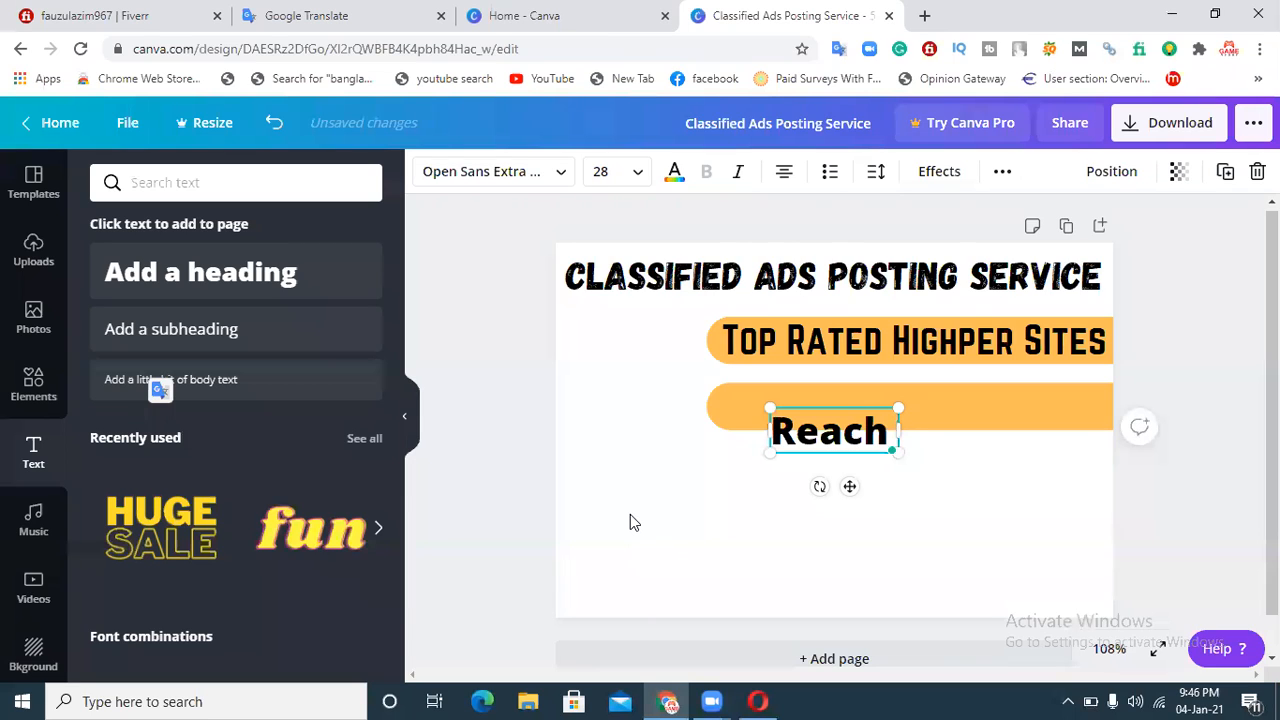
{"action": "type", "text": " Million"}
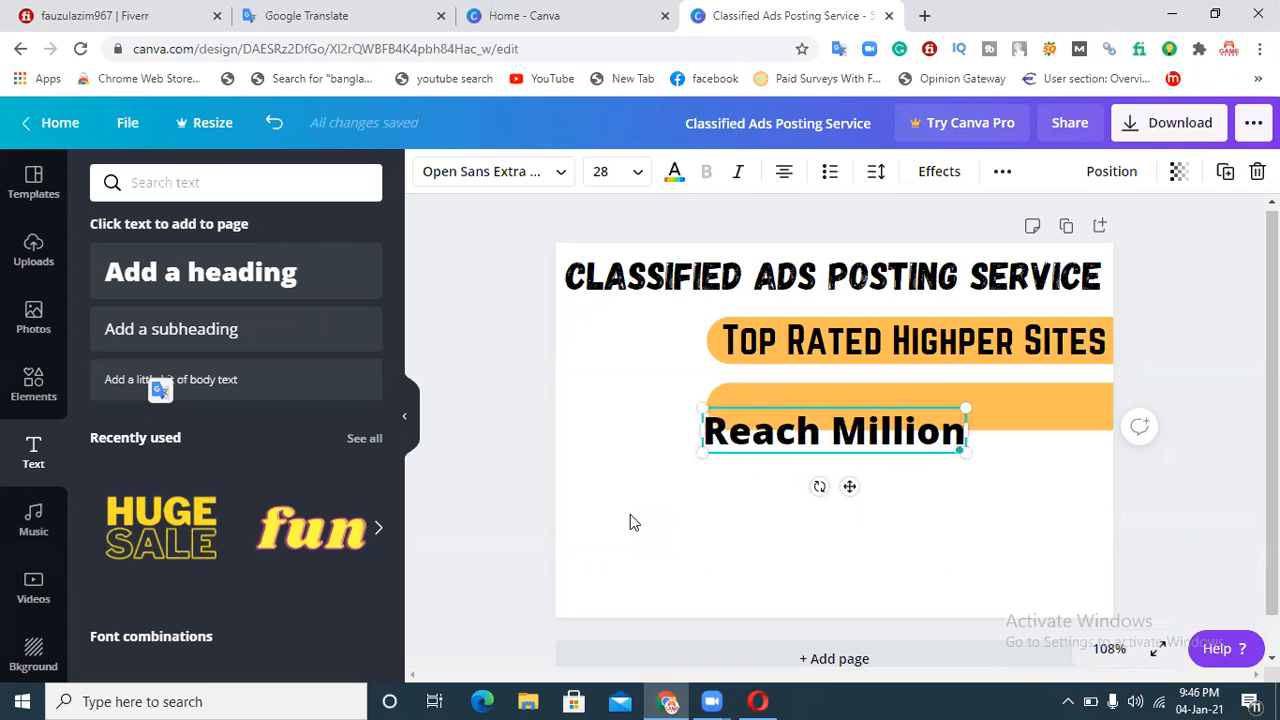
{"action": "type", "text": " o"}
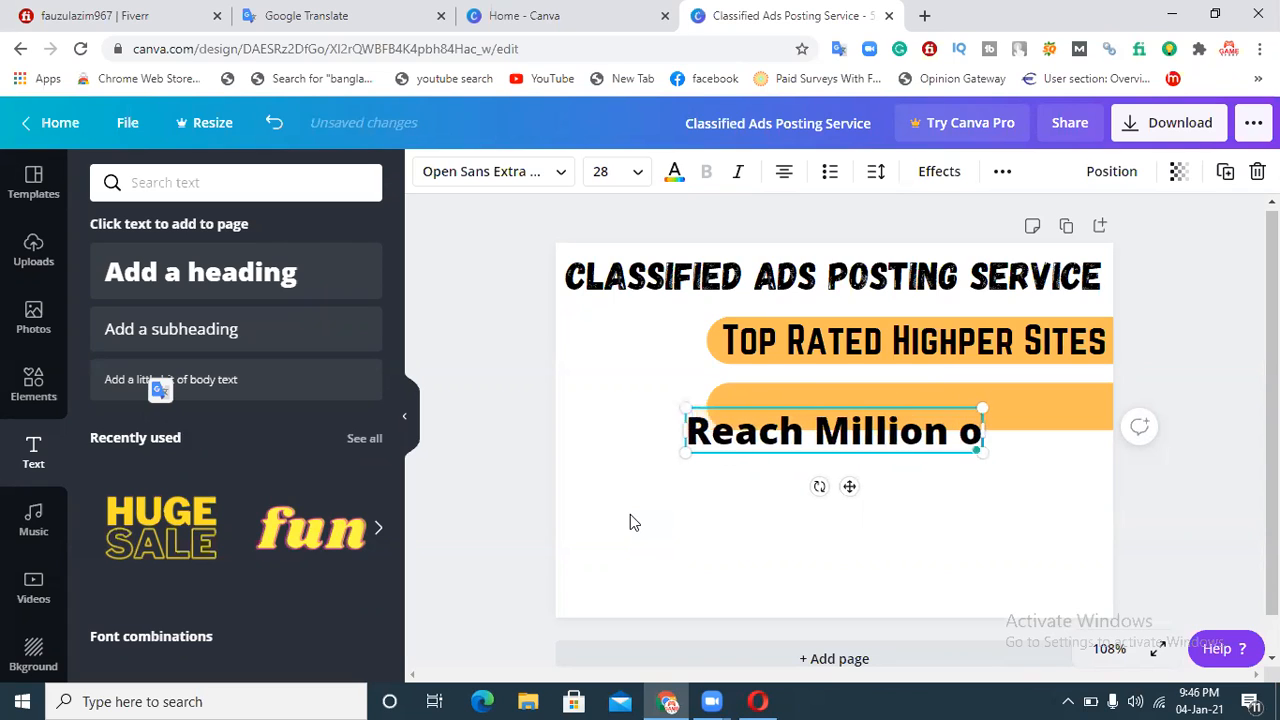
{"action": "type", "text": "f People"}
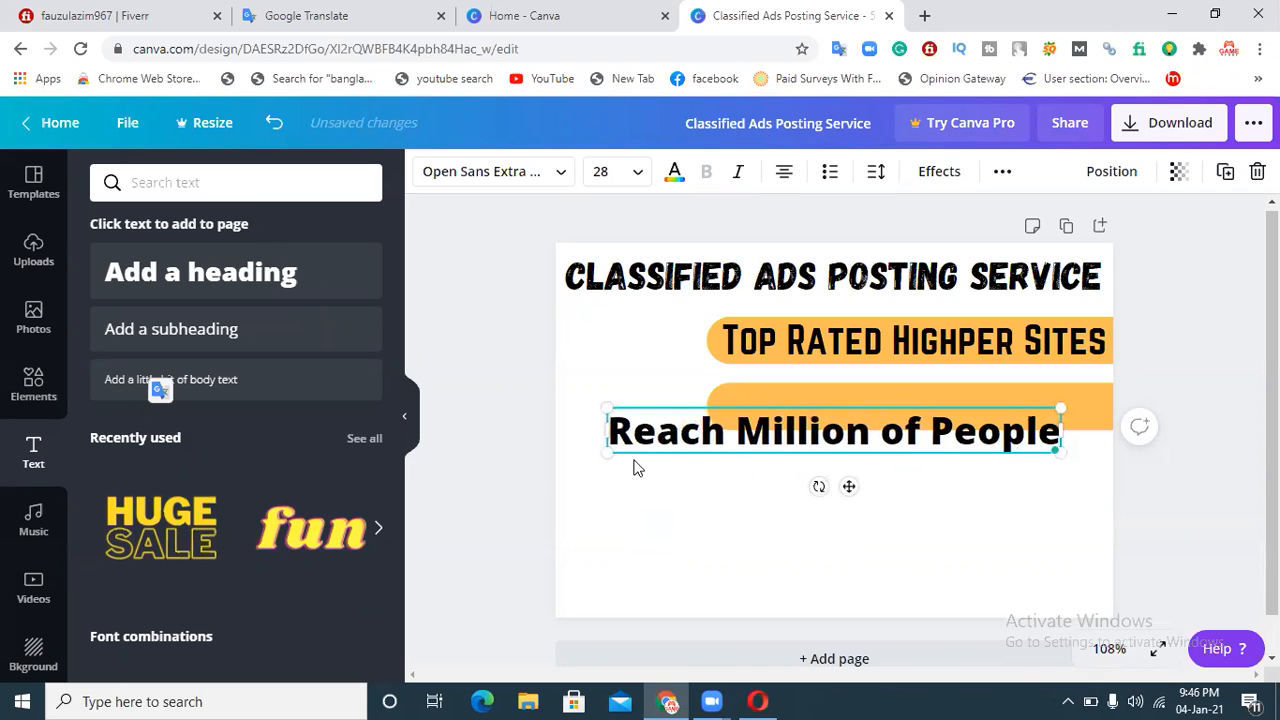
Step: Set the new heading's font to Norwester and move it onto the second orange bar
{"action": "left_click", "coordinate": [548, 174]}
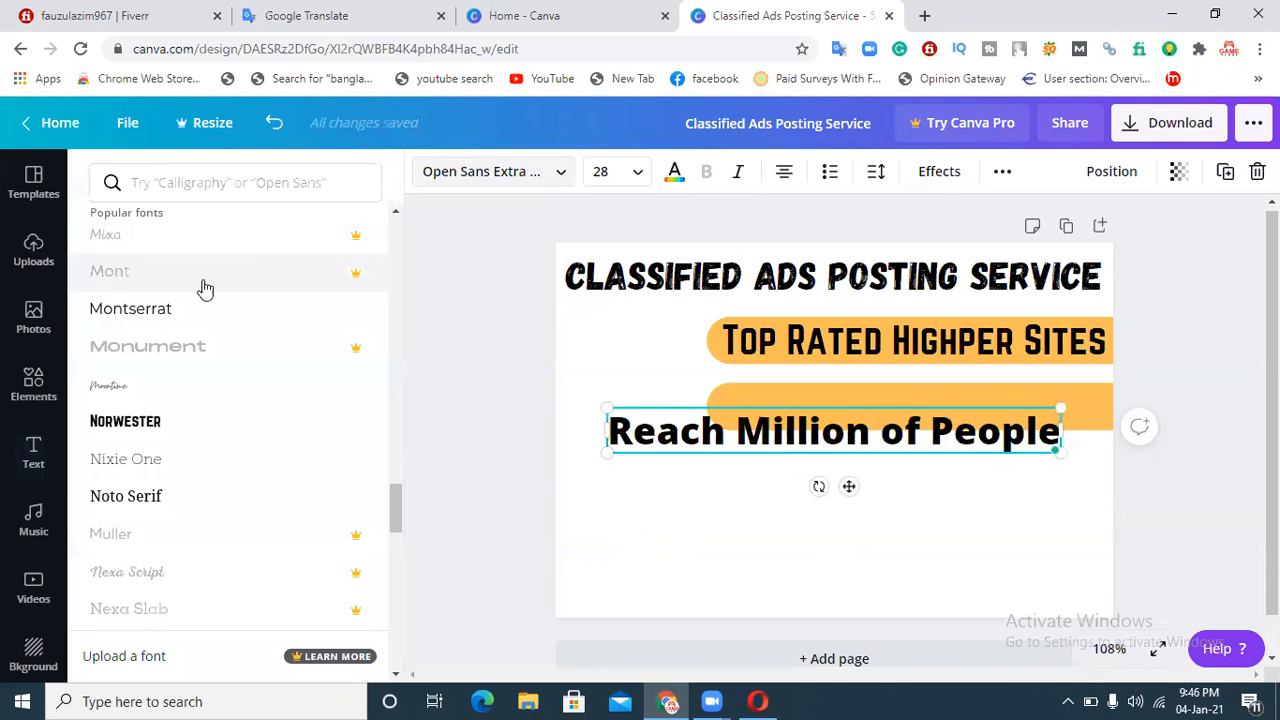
{"action": "left_click", "coordinate": [156, 430]}
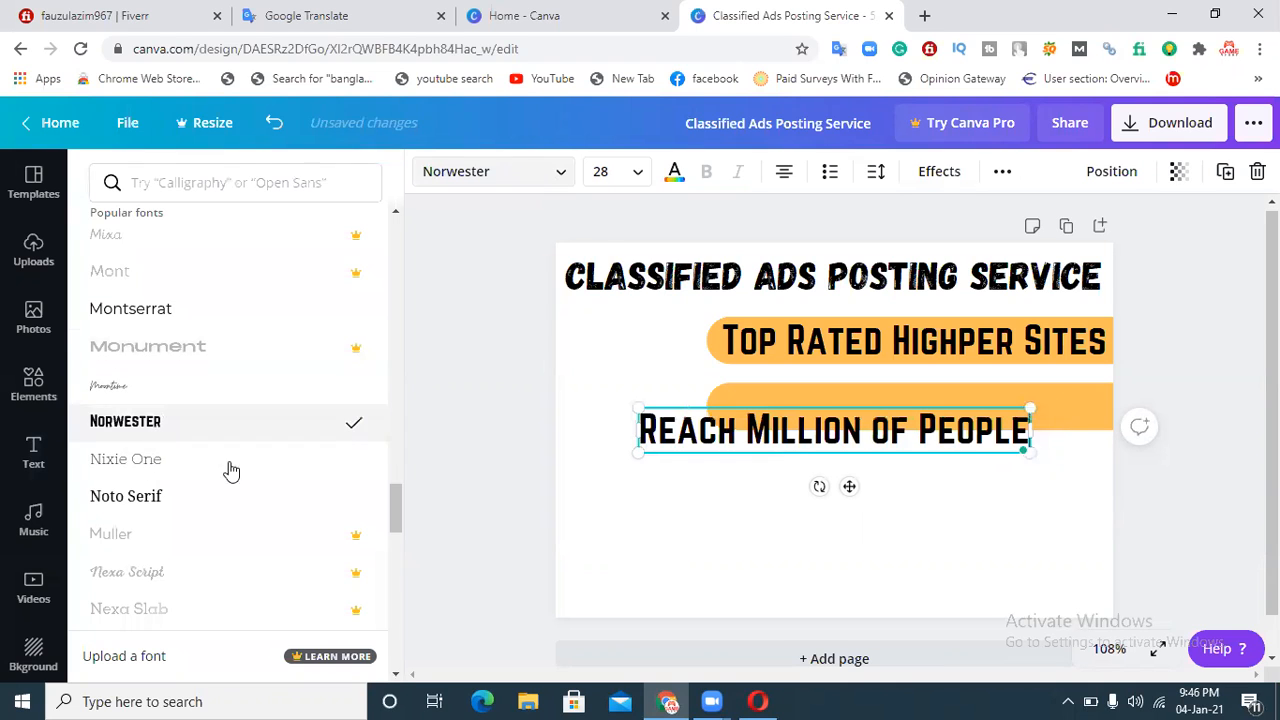
{"action": "left_click", "coordinate": [903, 590]}
{"action": "left_click_drag", "start_coordinate": [920, 447], "coordinate": [991, 421]}
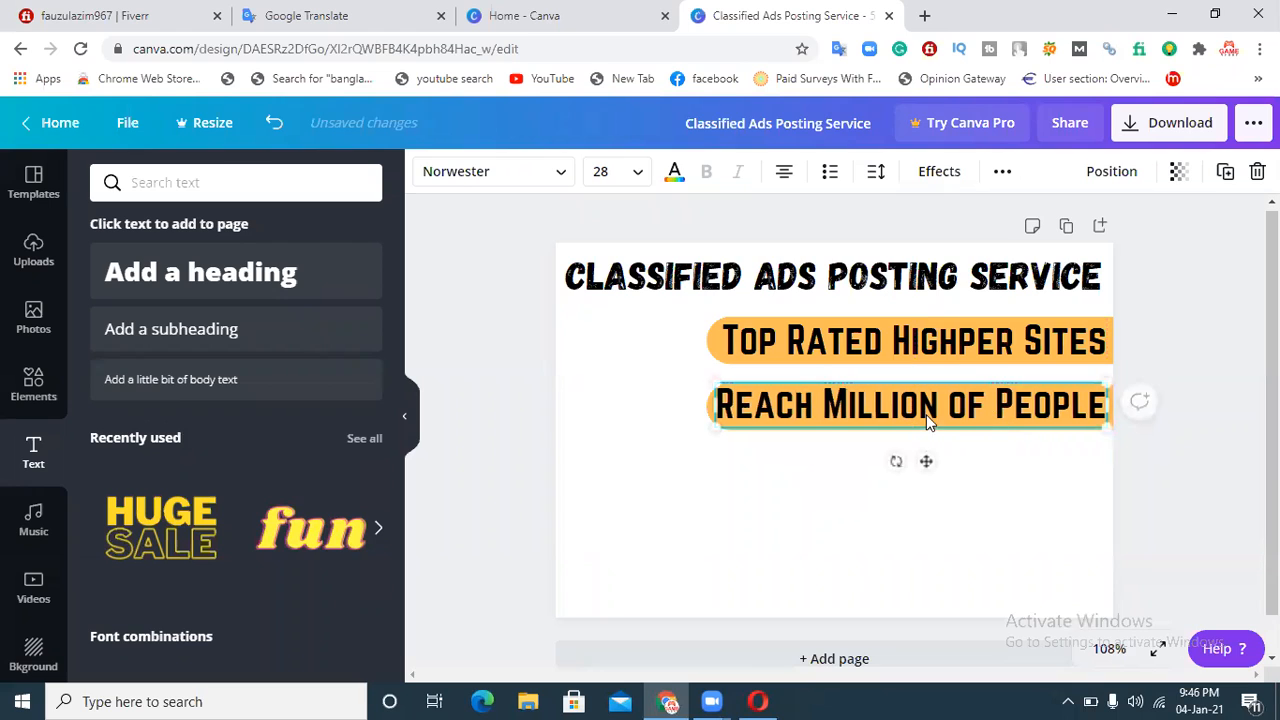
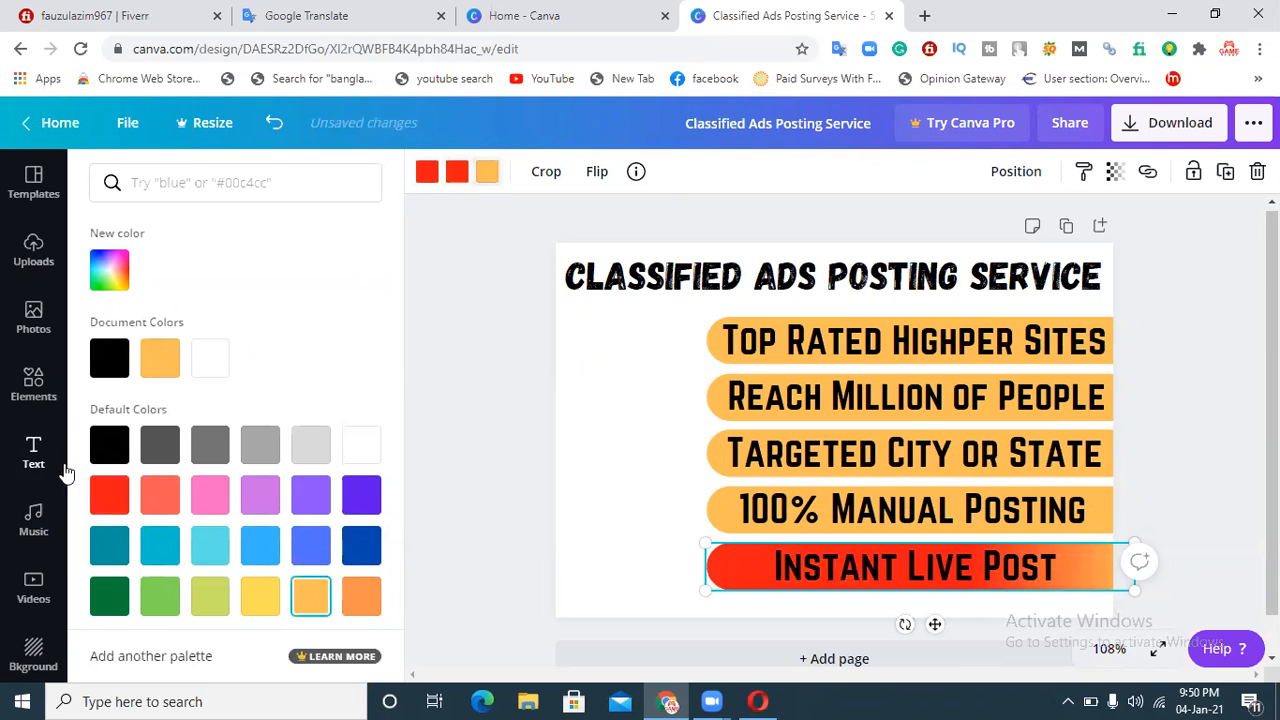
Step: Make the bottom bar solid red and set its 'Instant Live Post' text colour to white
{"action": "left_click", "coordinate": [109, 494]}
{"action": "left_click", "coordinate": [903, 570]}
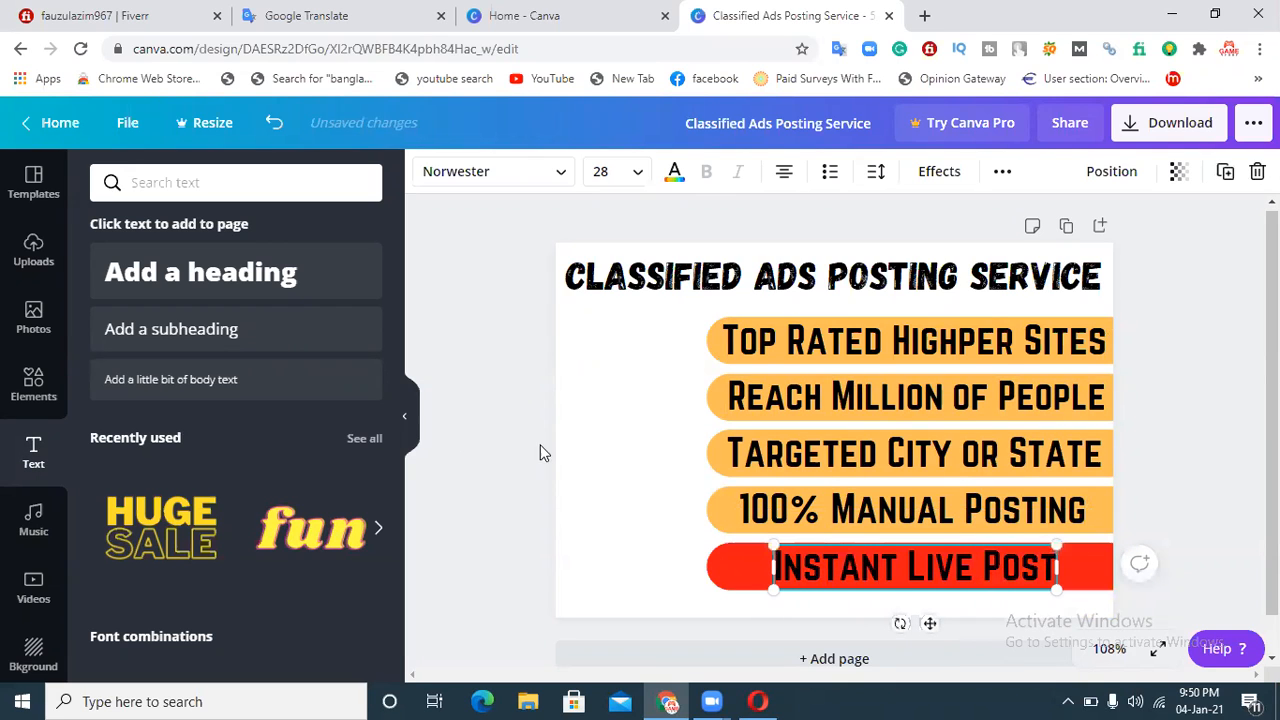
{"action": "left_click", "coordinate": [673, 174]}
{"action": "left_click", "coordinate": [260, 358]}
{"action": "left_click", "coordinate": [1202, 469]}
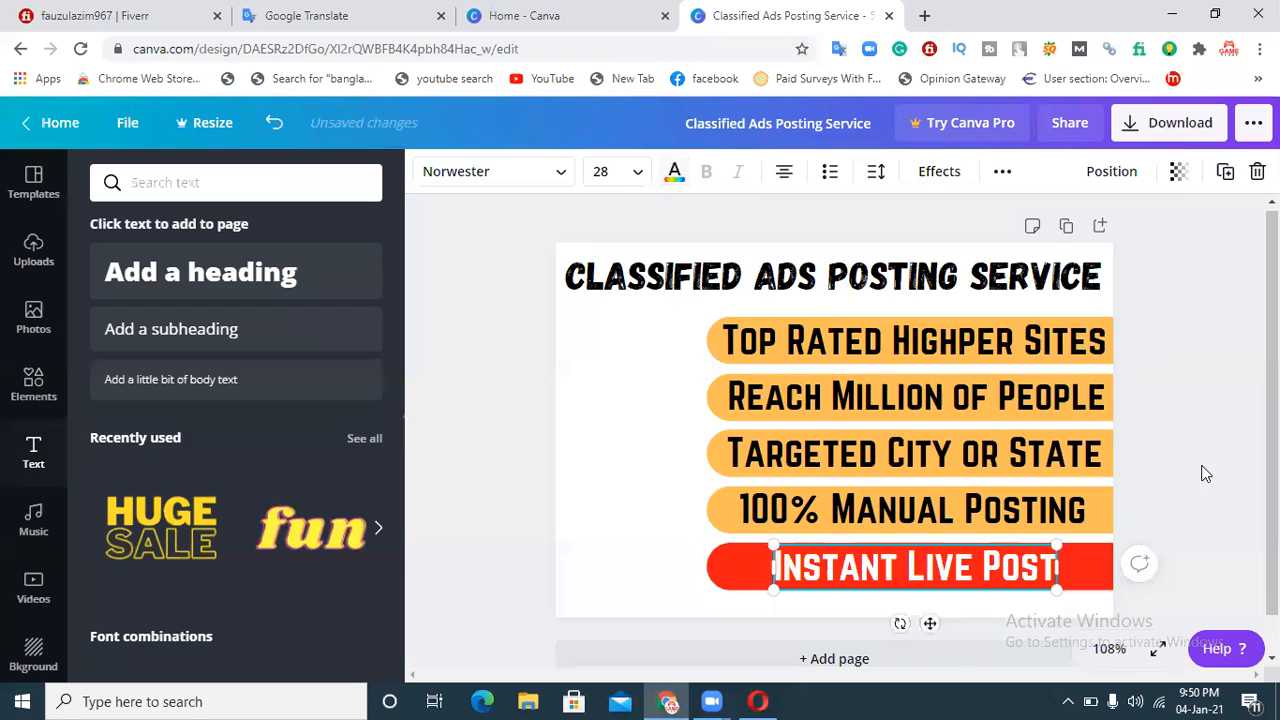
Step: Recolour the '100% Manual Posting' bar solid bright green #00FF12
{"action": "left_click", "coordinate": [1089, 531]}
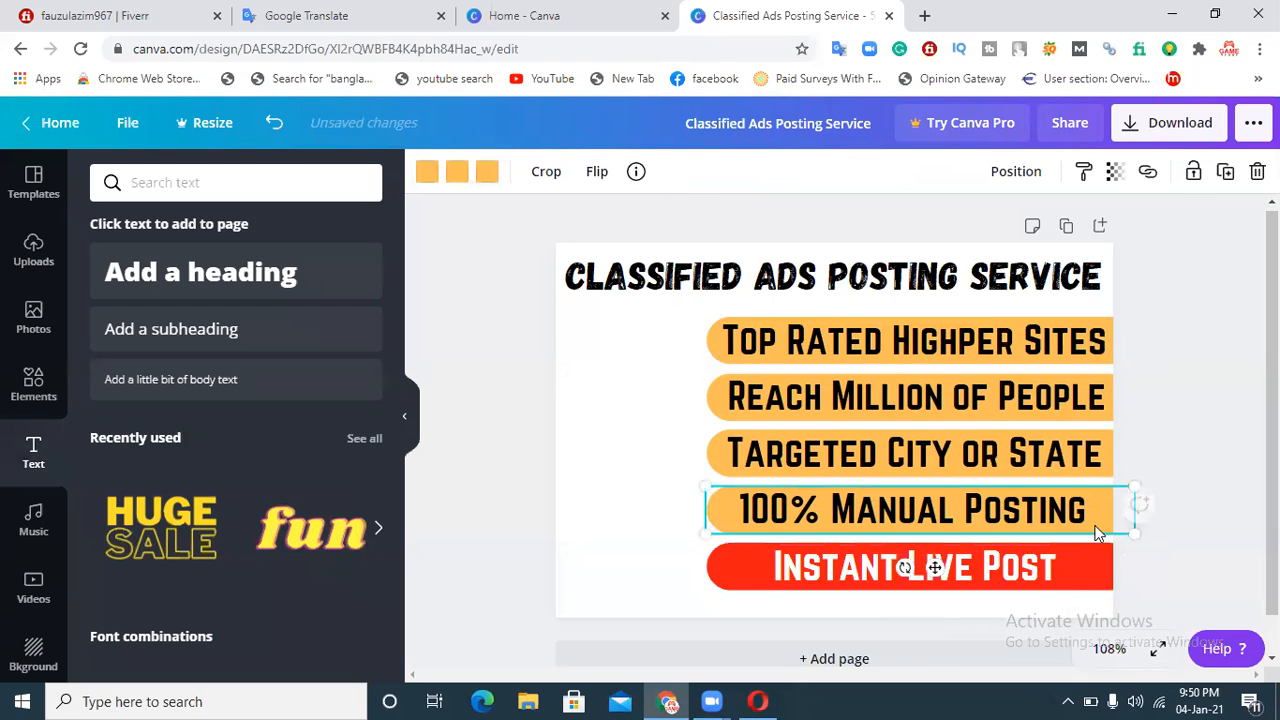
{"action": "left_click", "coordinate": [436, 176]}
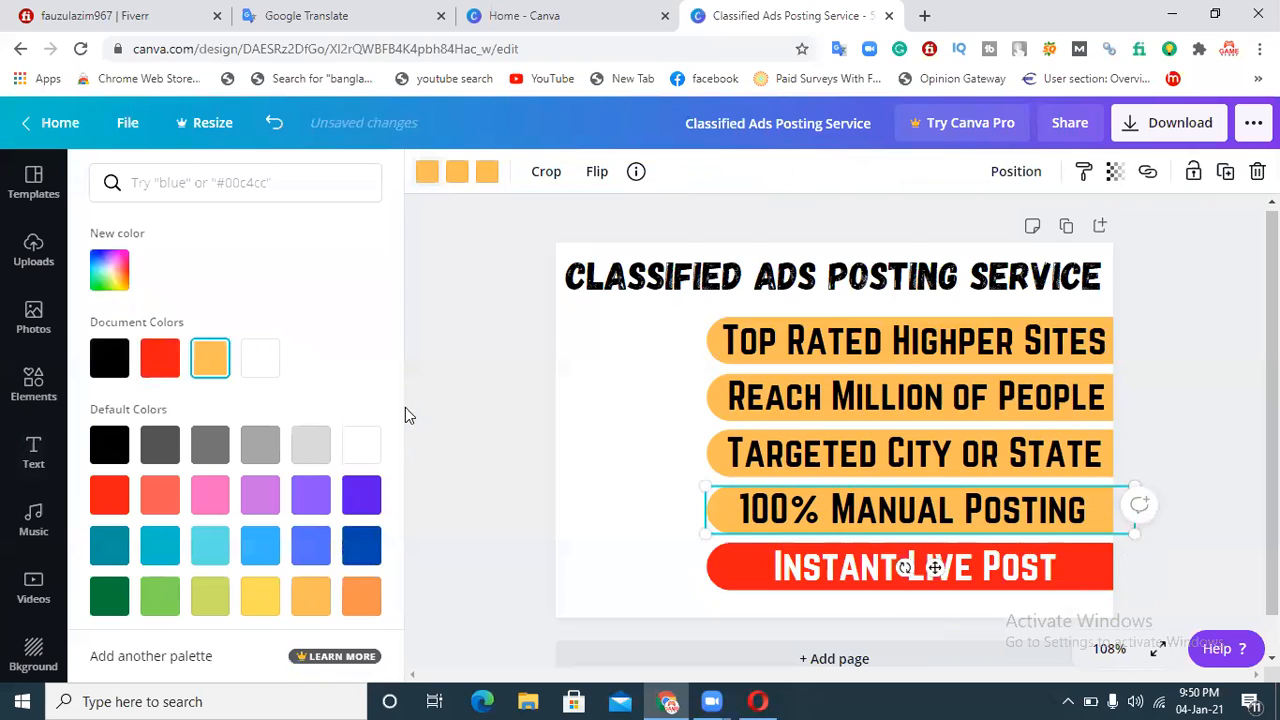
{"action": "left_click", "coordinate": [113, 264]}
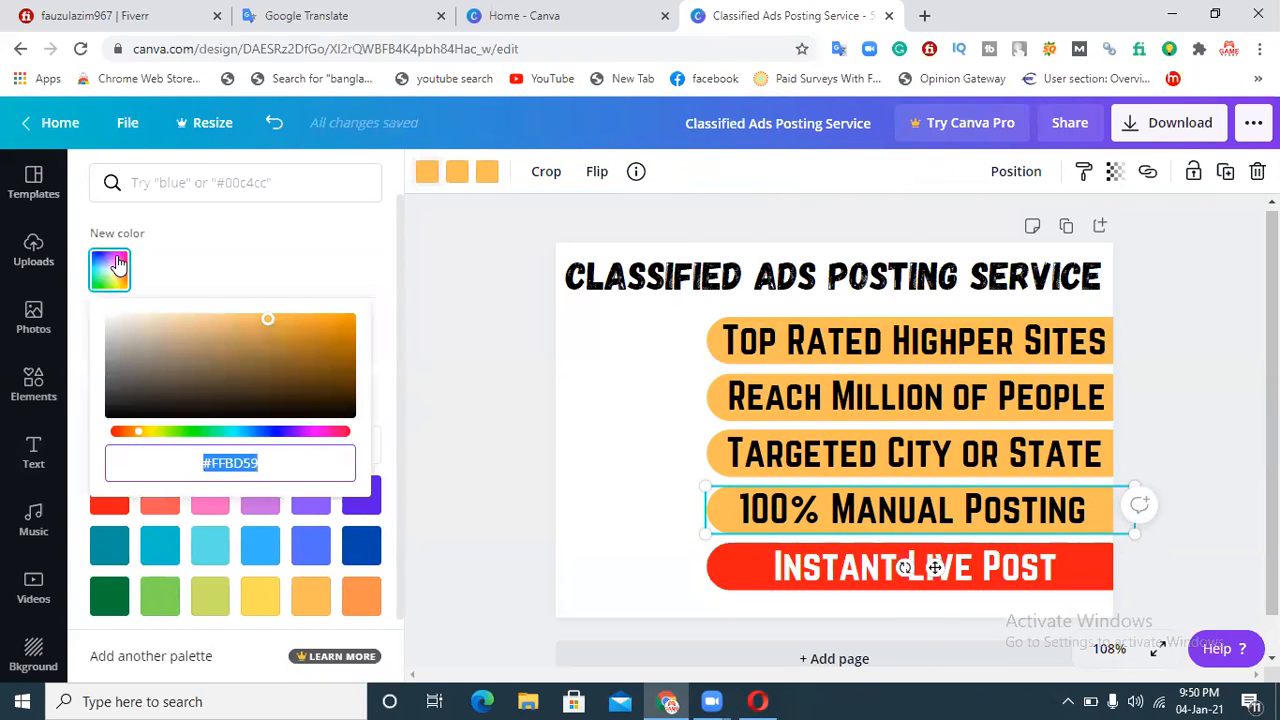
{"action": "left_click_drag", "start_coordinate": [196, 441], "coordinate": [195, 437]}
{"action": "left_click_drag", "start_coordinate": [300, 334], "coordinate": [371, 311]}
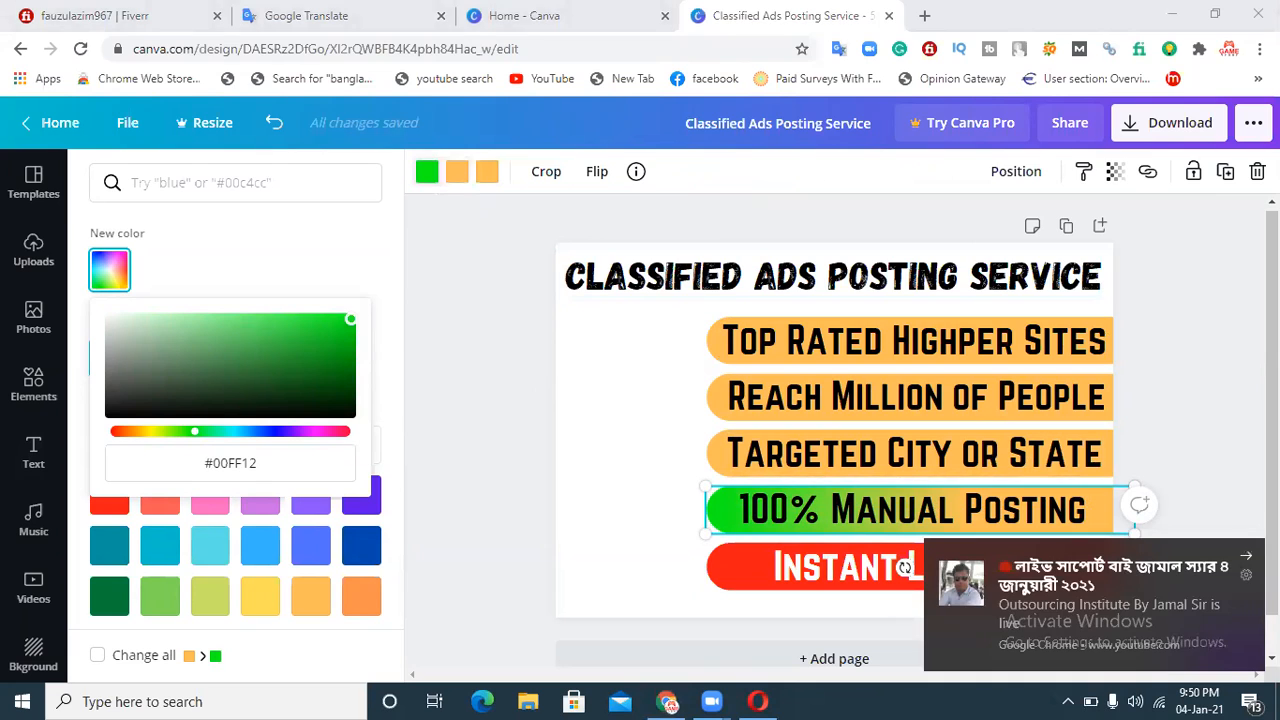
{"action": "left_click", "coordinate": [453, 175]}
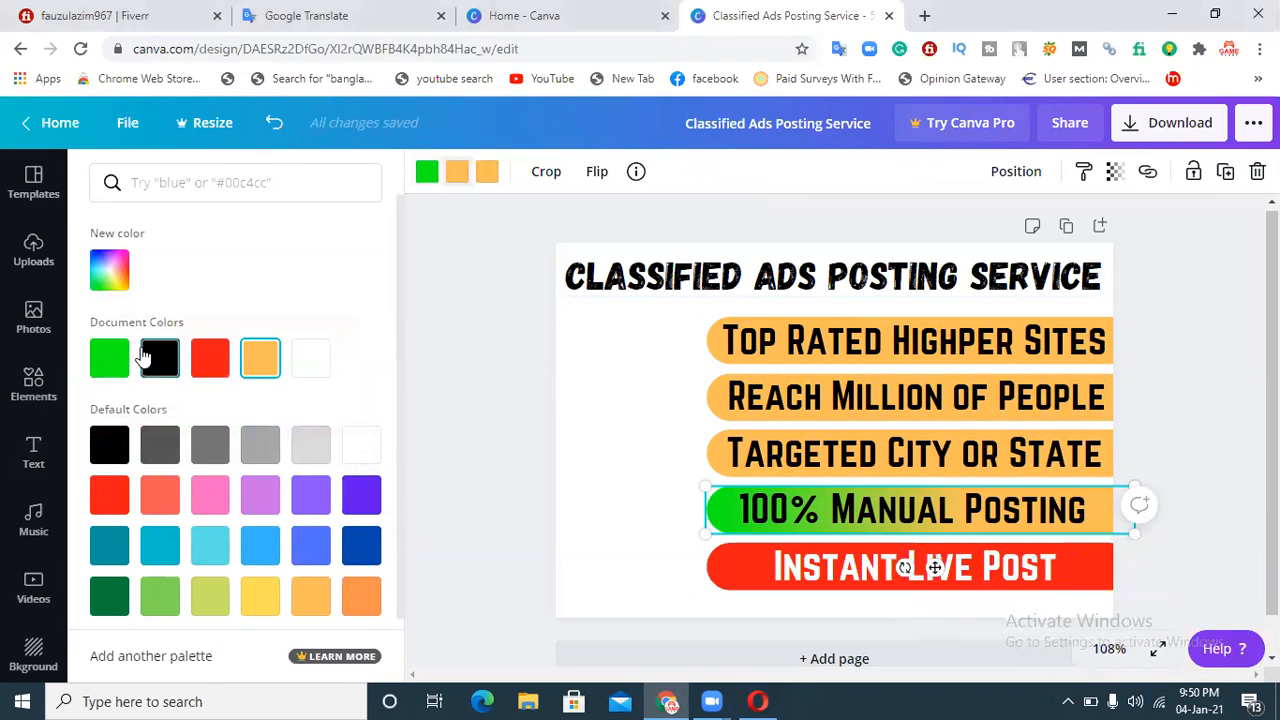
{"action": "left_click", "coordinate": [109, 357]}
{"action": "left_click", "coordinate": [487, 174]}
{"action": "left_click", "coordinate": [109, 357]}
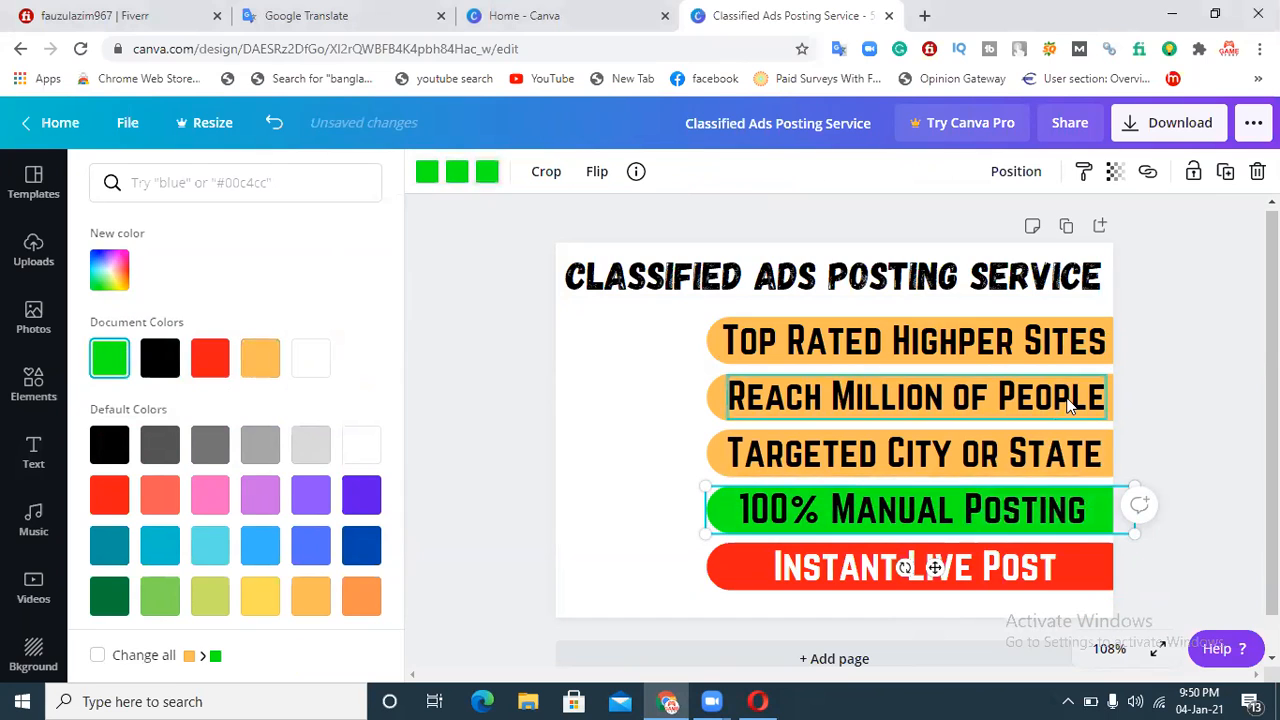
{"action": "left_click", "coordinate": [1198, 364]}
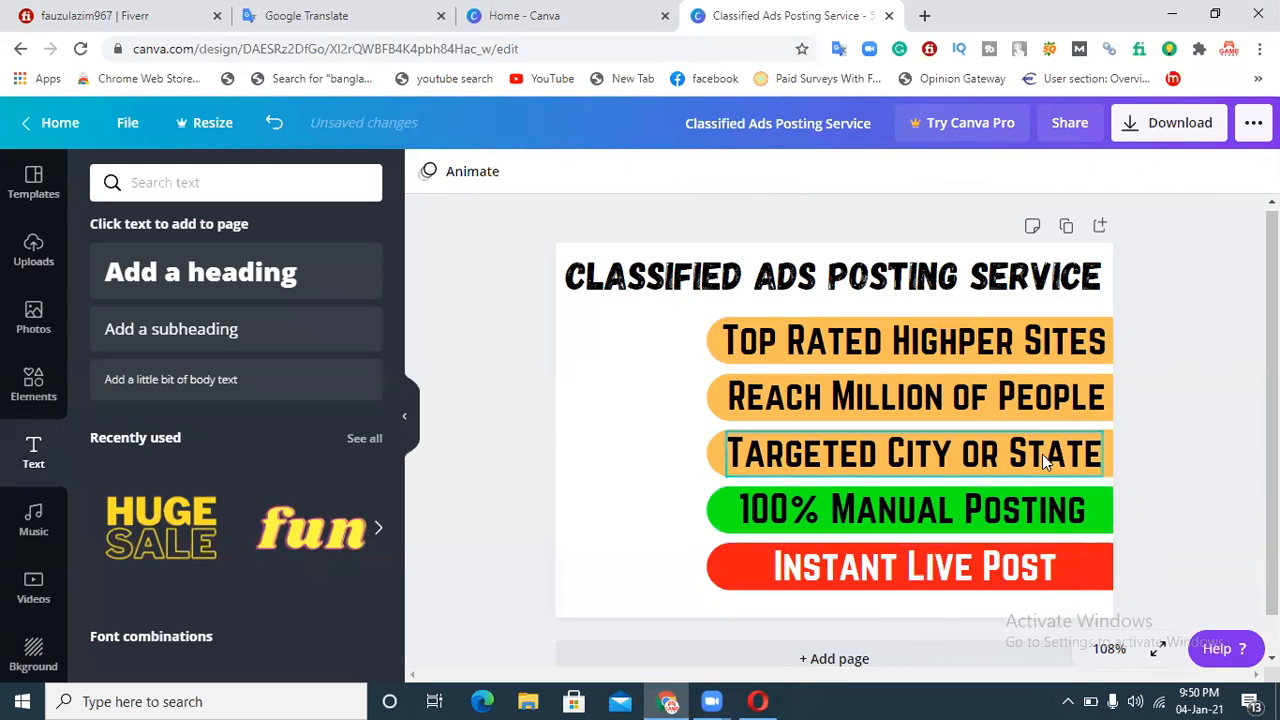
Step: Recolour the 'Targeted City or State' bar solid dark green
{"action": "left_click", "coordinate": [1116, 469]}
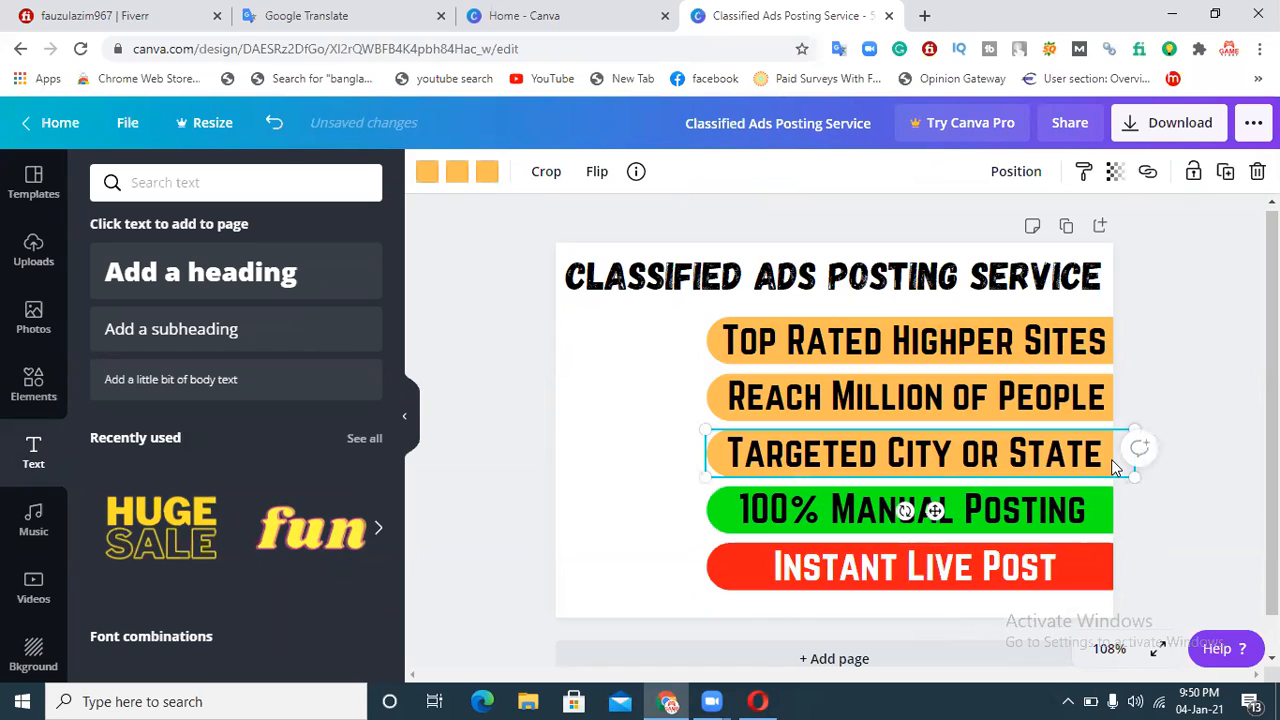
{"action": "left_click", "coordinate": [428, 172]}
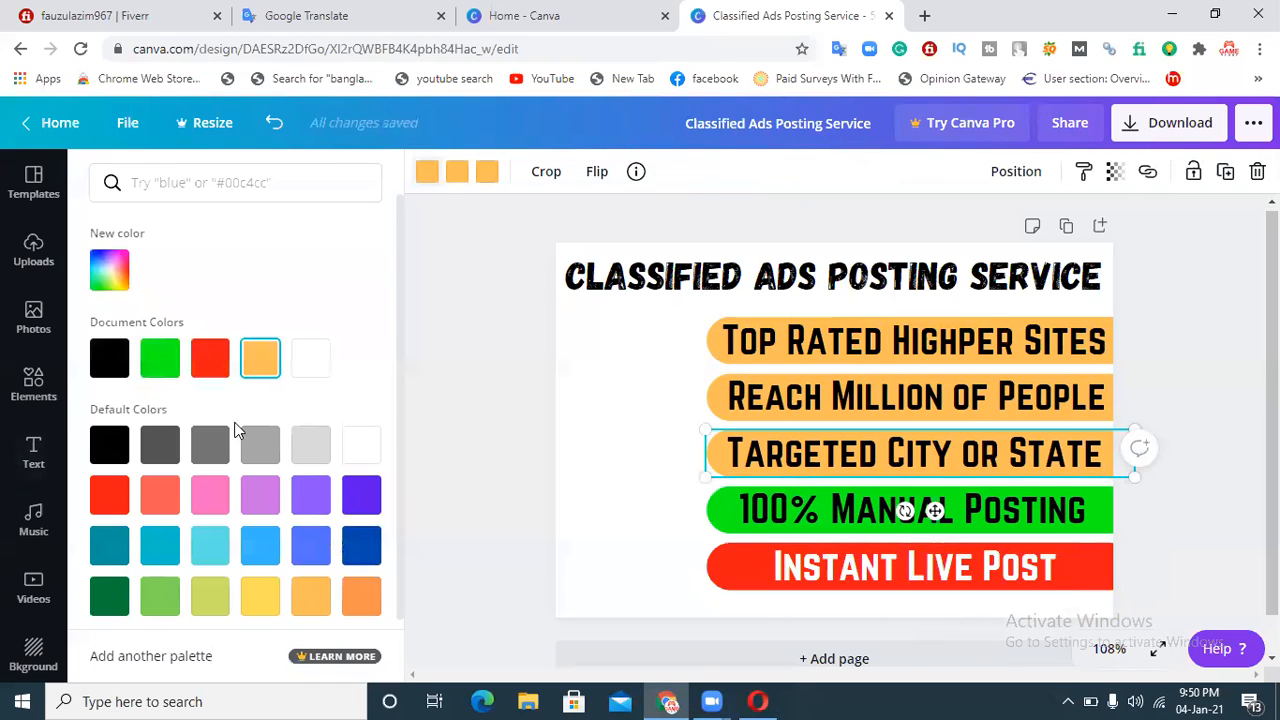
{"action": "scroll", "coordinate": [390, 381], "scroll_direction": "down", "scroll_amount": 1}
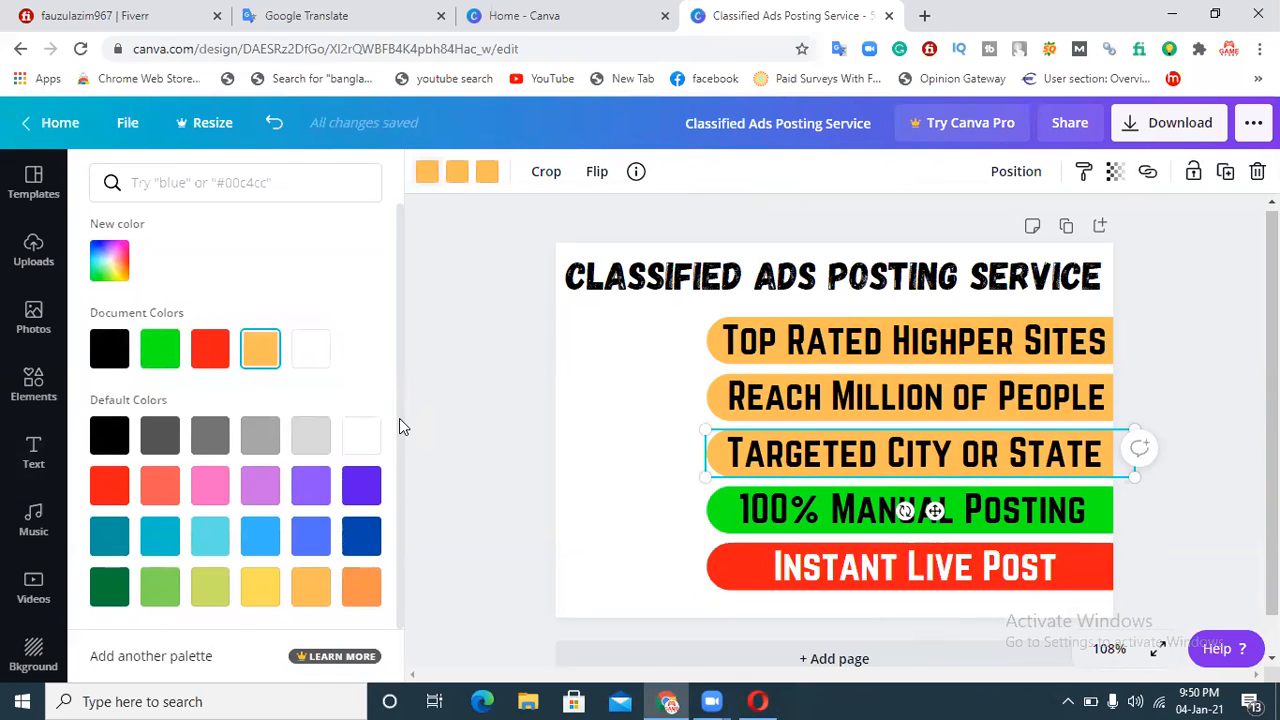
{"action": "left_click", "coordinate": [109, 590]}
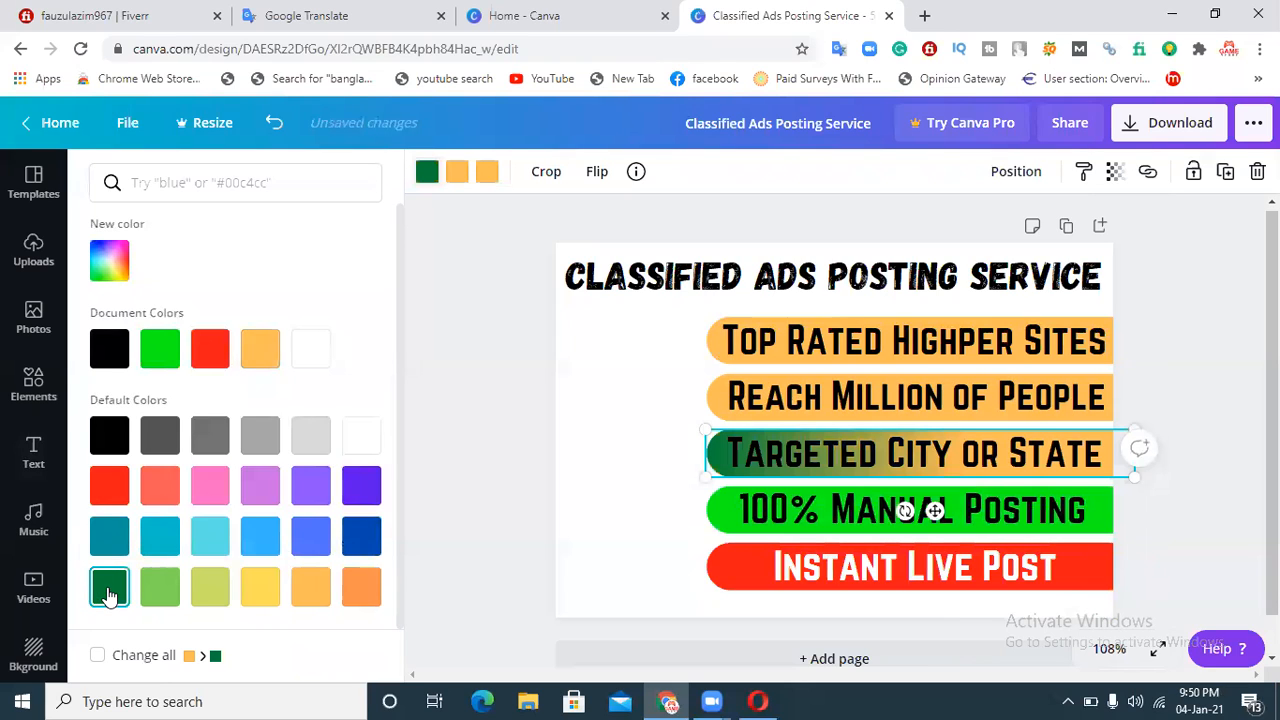
{"action": "left_click", "coordinate": [457, 172]}
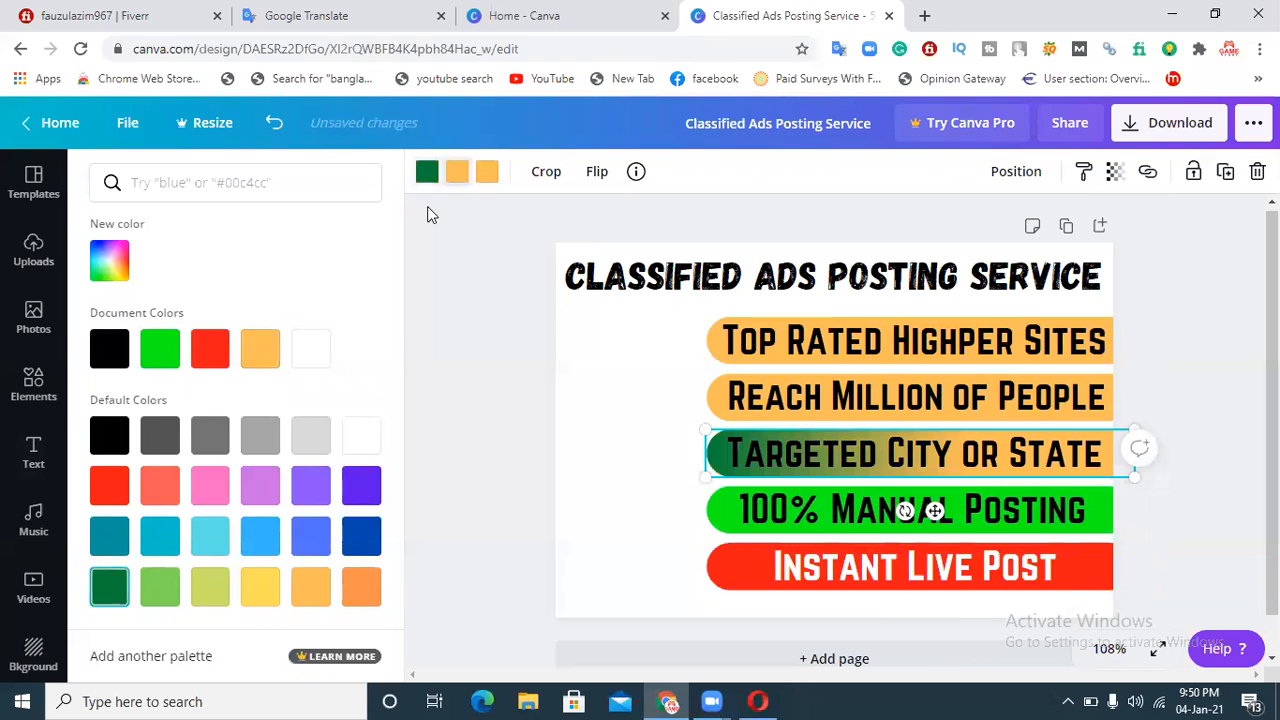
{"action": "left_click", "coordinate": [109, 587]}
{"action": "left_click", "coordinate": [487, 172]}
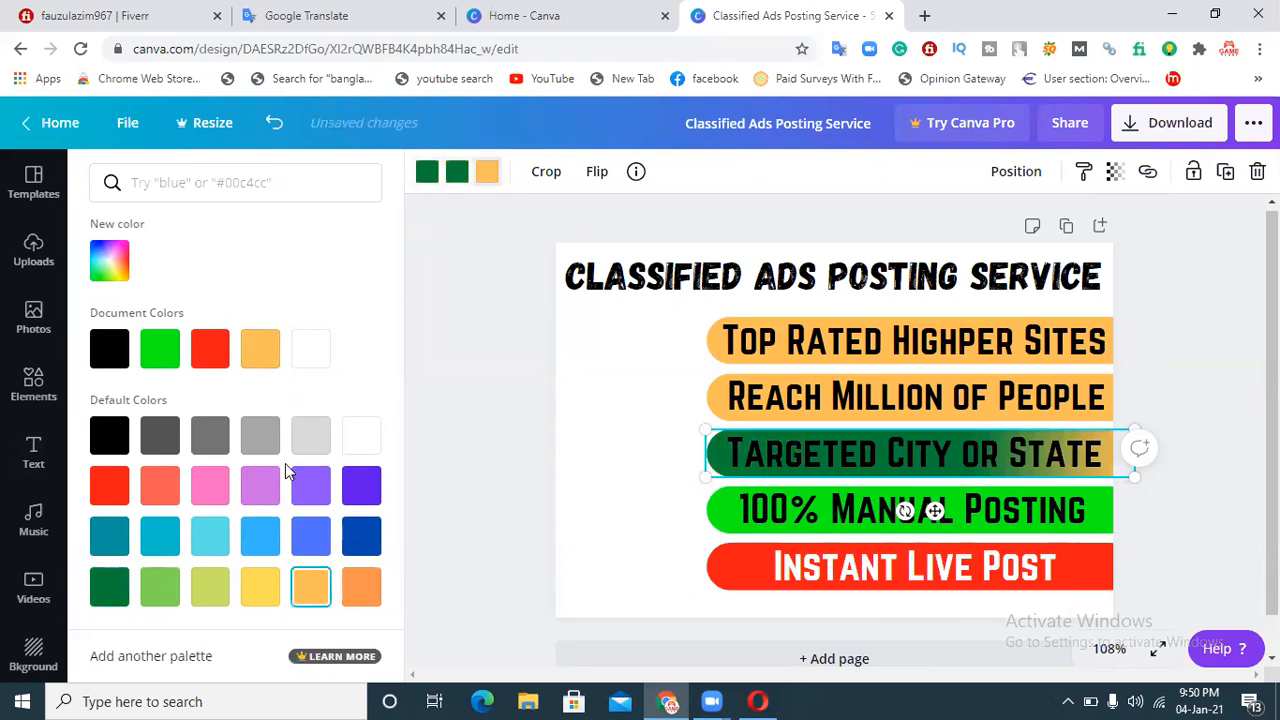
{"action": "left_click", "coordinate": [109, 590]}
Step: Set the 'Targeted City or State' text colour to white
{"action": "left_click", "coordinate": [868, 452]}
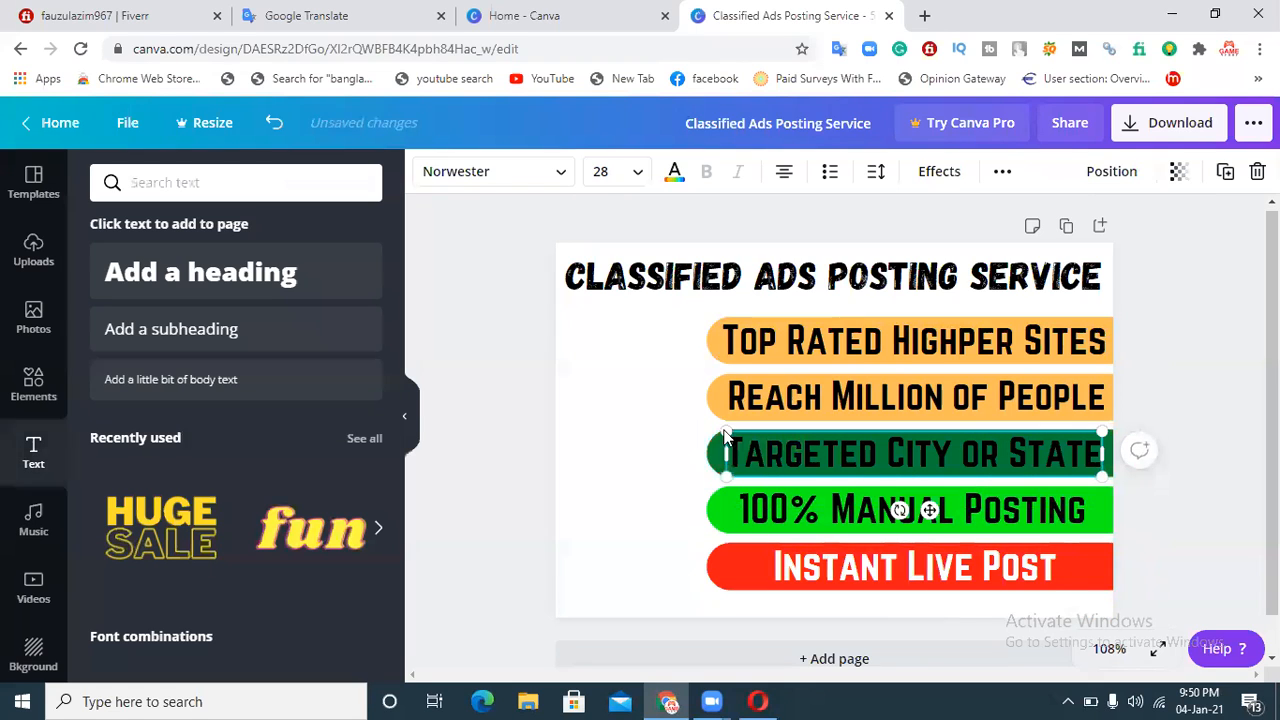
{"action": "left_click", "coordinate": [674, 174]}
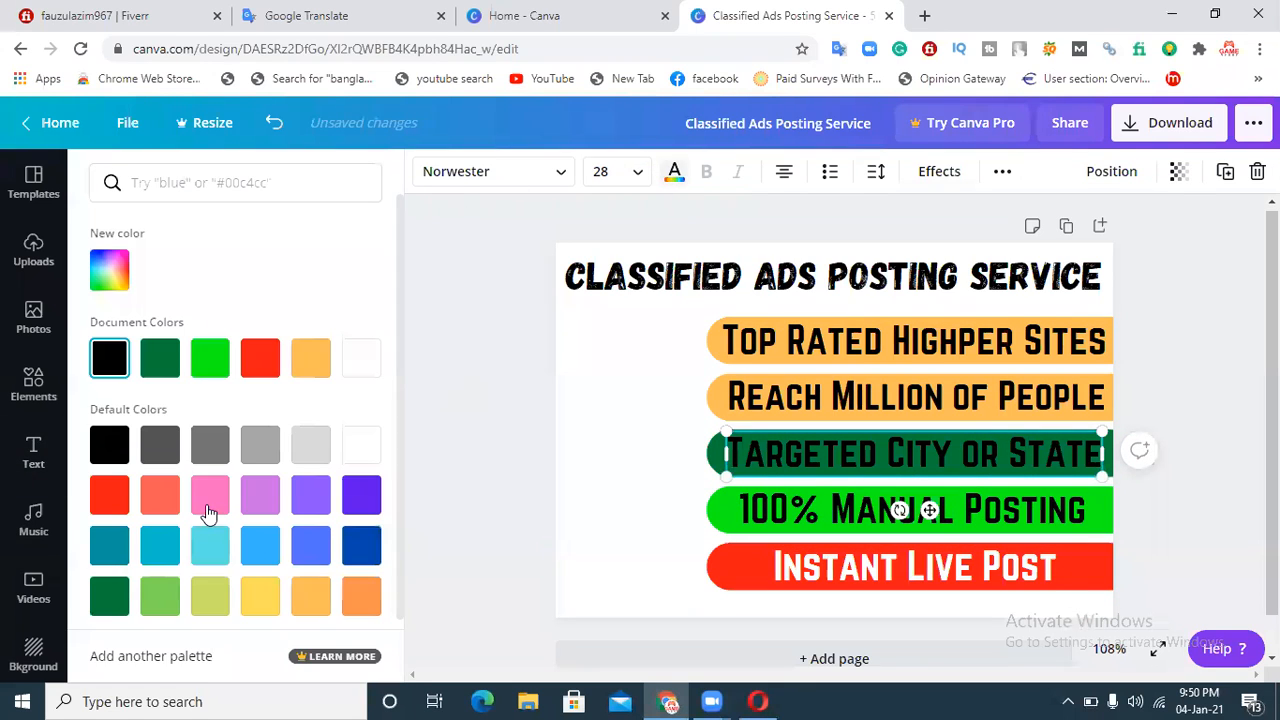
{"action": "left_click", "coordinate": [362, 446]}
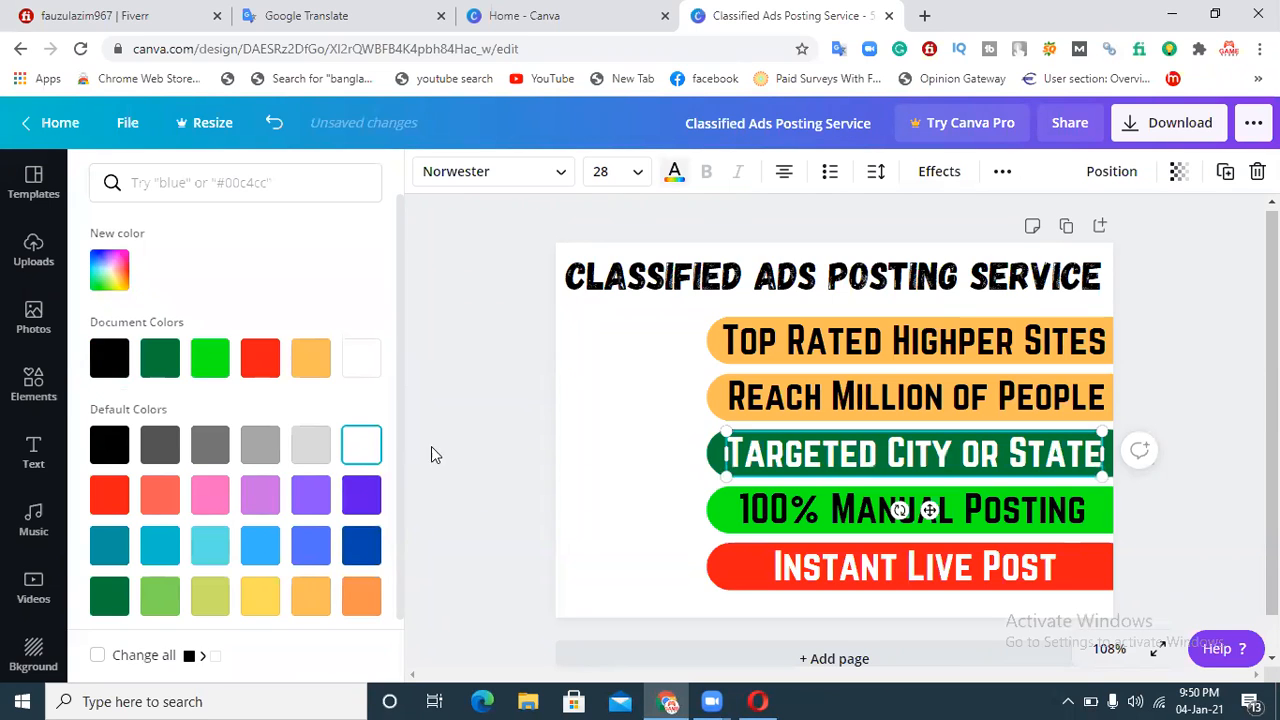
{"action": "left_click", "coordinate": [1164, 396]}
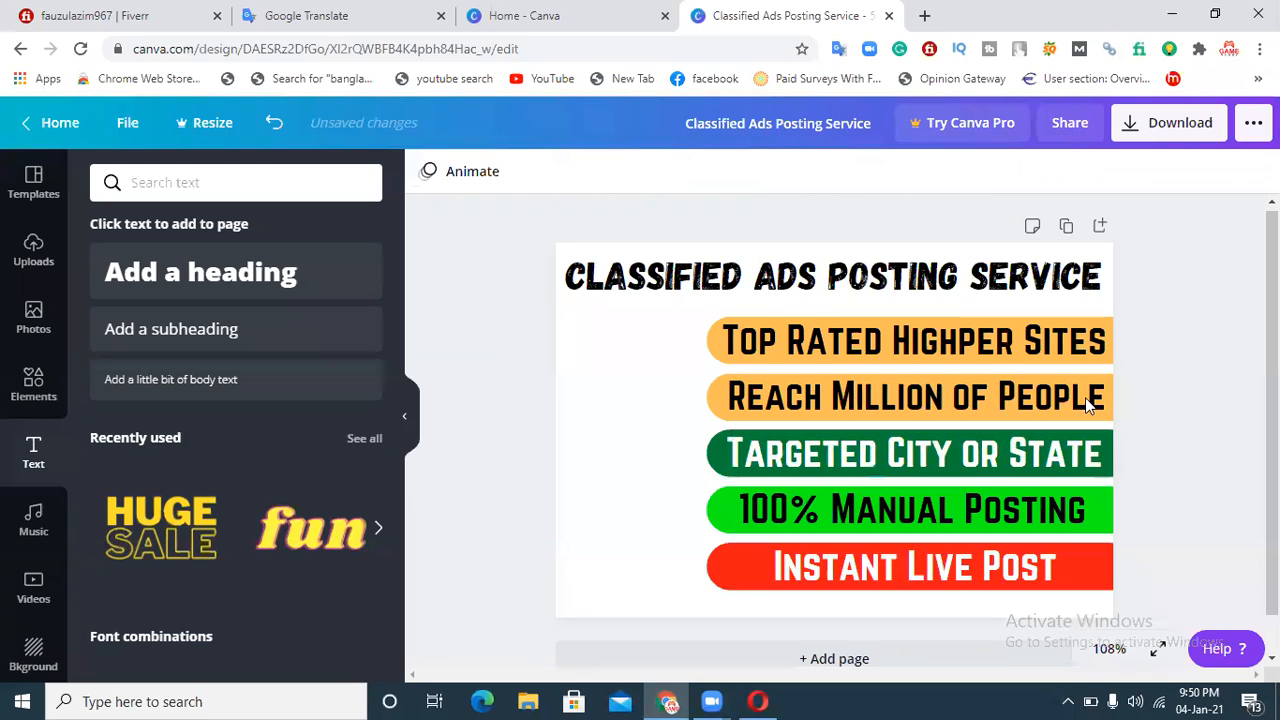
Step: Recolour the 'Reach Million of People' bar solid dark blue
{"action": "left_click", "coordinate": [1117, 408]}
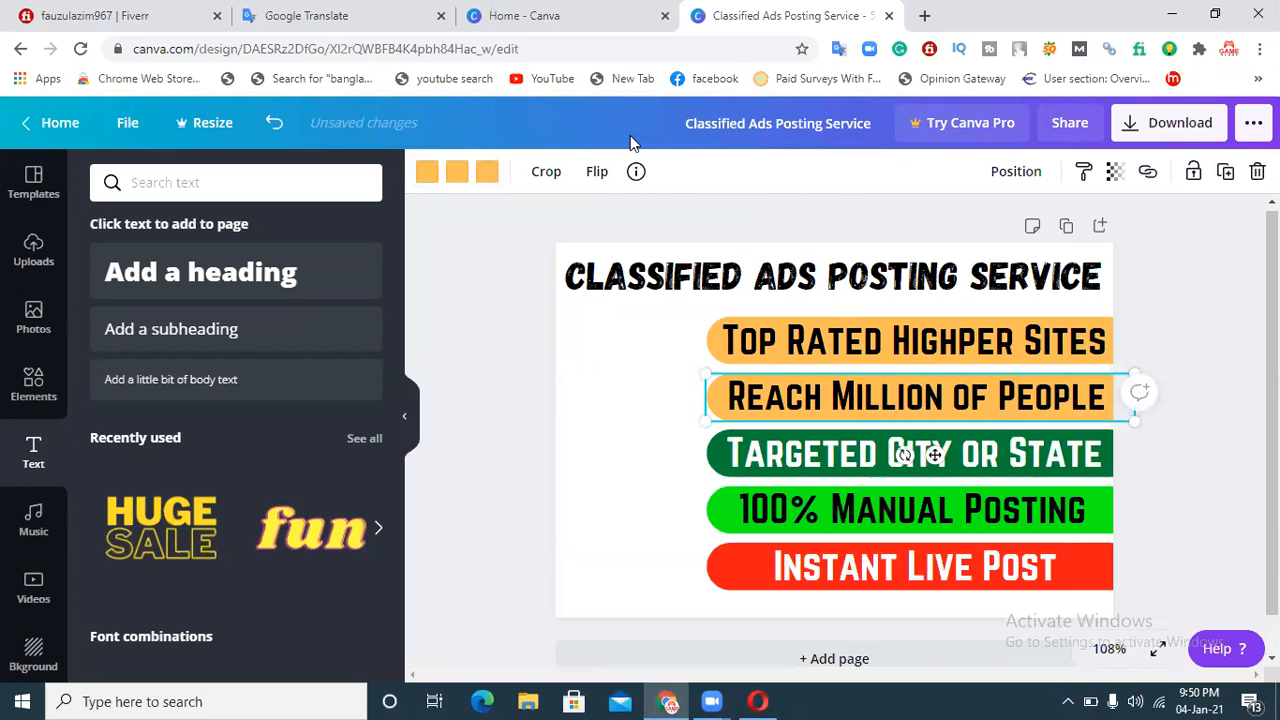
{"action": "left_click", "coordinate": [428, 172]}
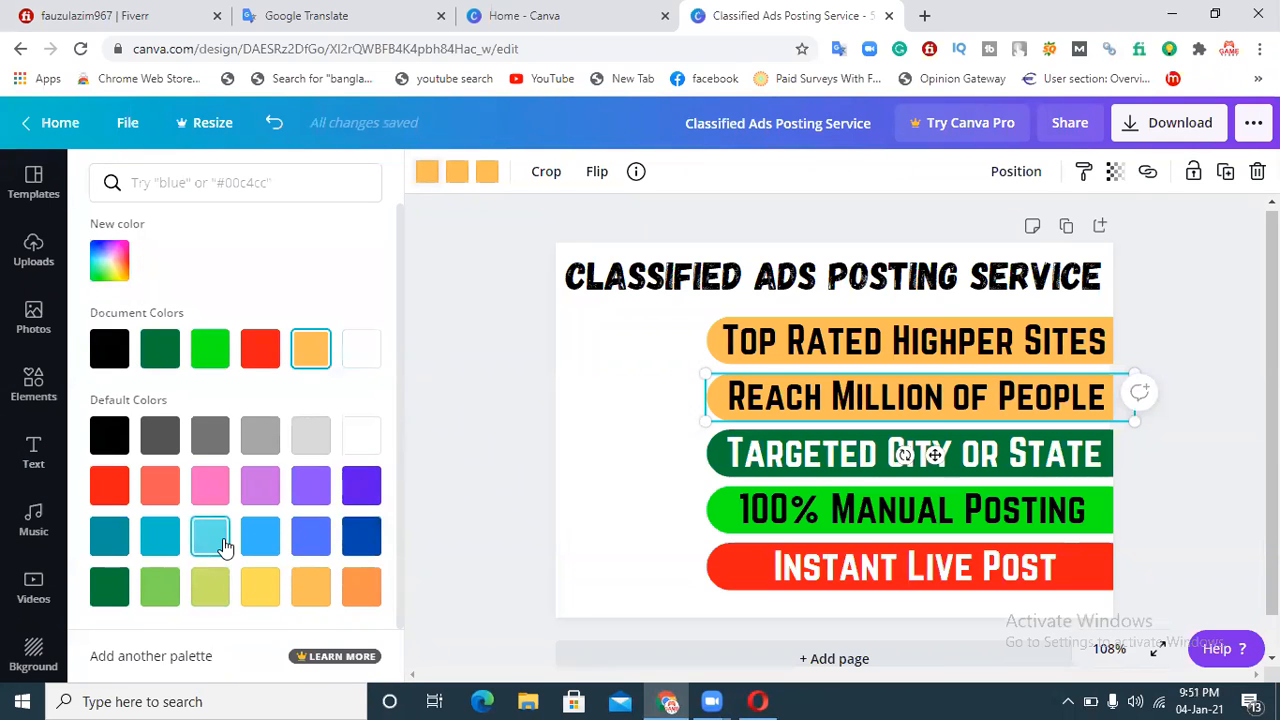
{"action": "left_click", "coordinate": [362, 536]}
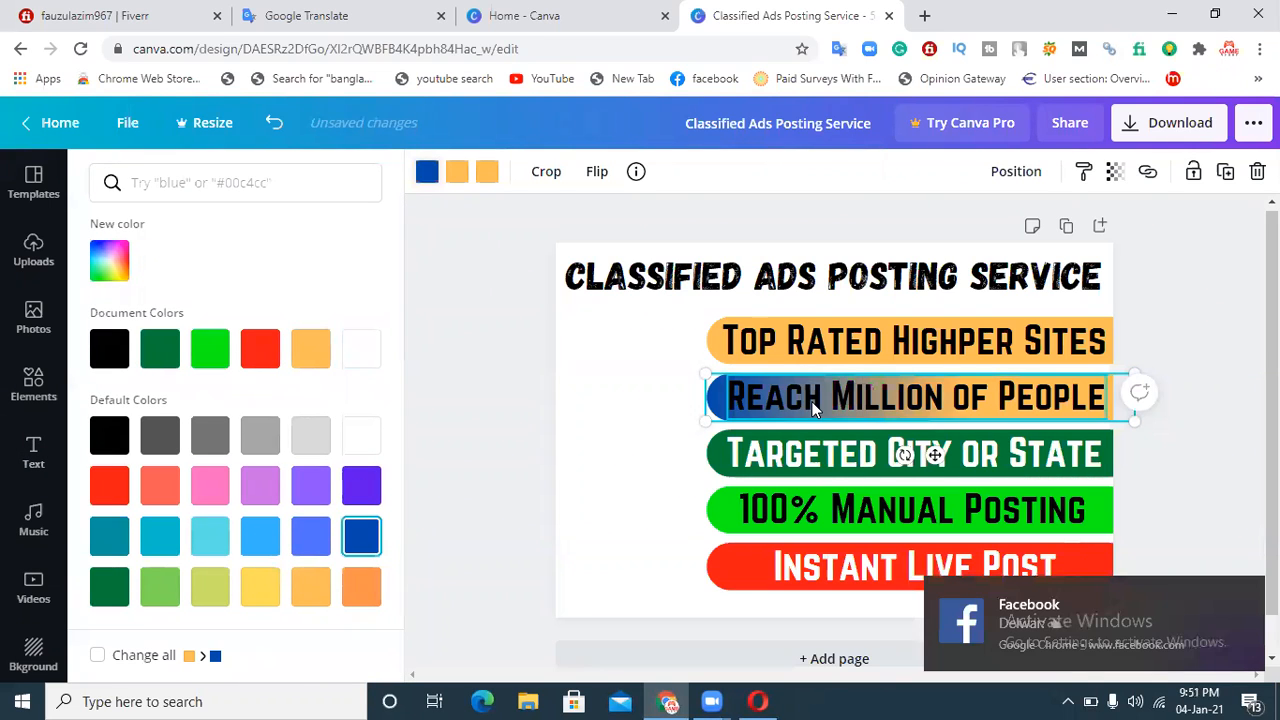
{"action": "left_click", "coordinate": [760, 395]}
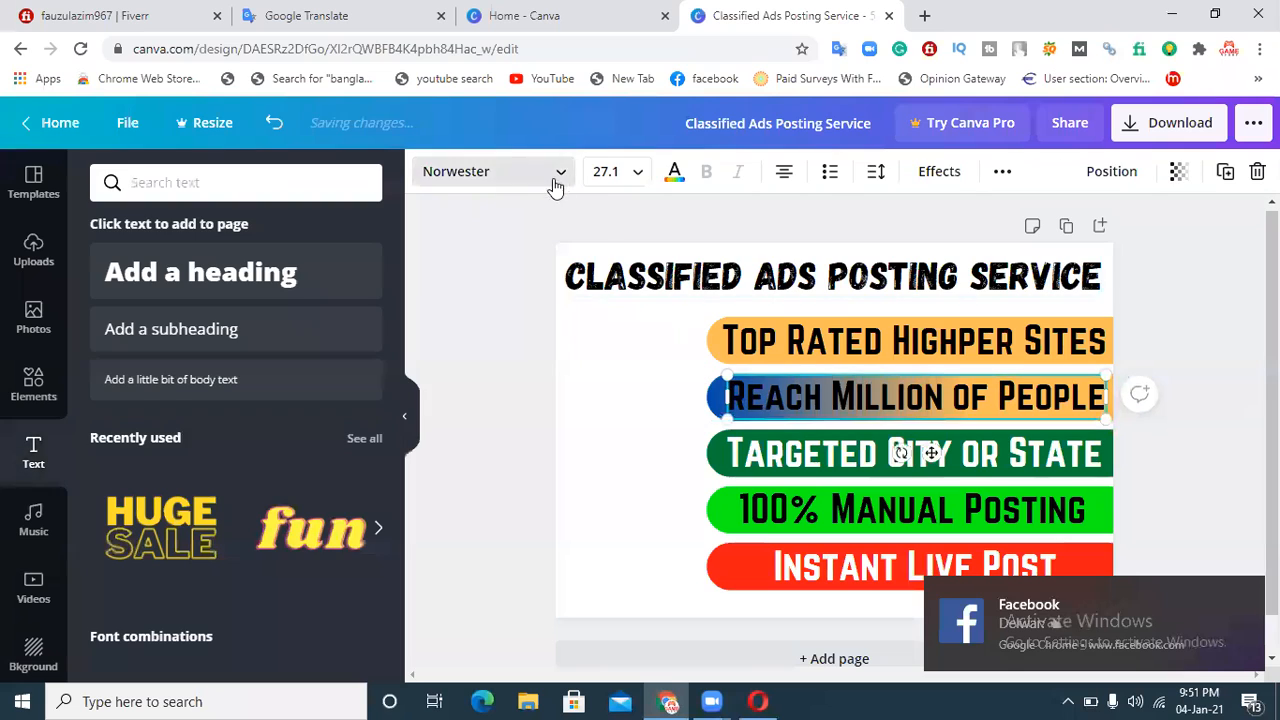
{"action": "left_click", "coordinate": [693, 410]}
{"action": "left_click", "coordinate": [710, 405]}
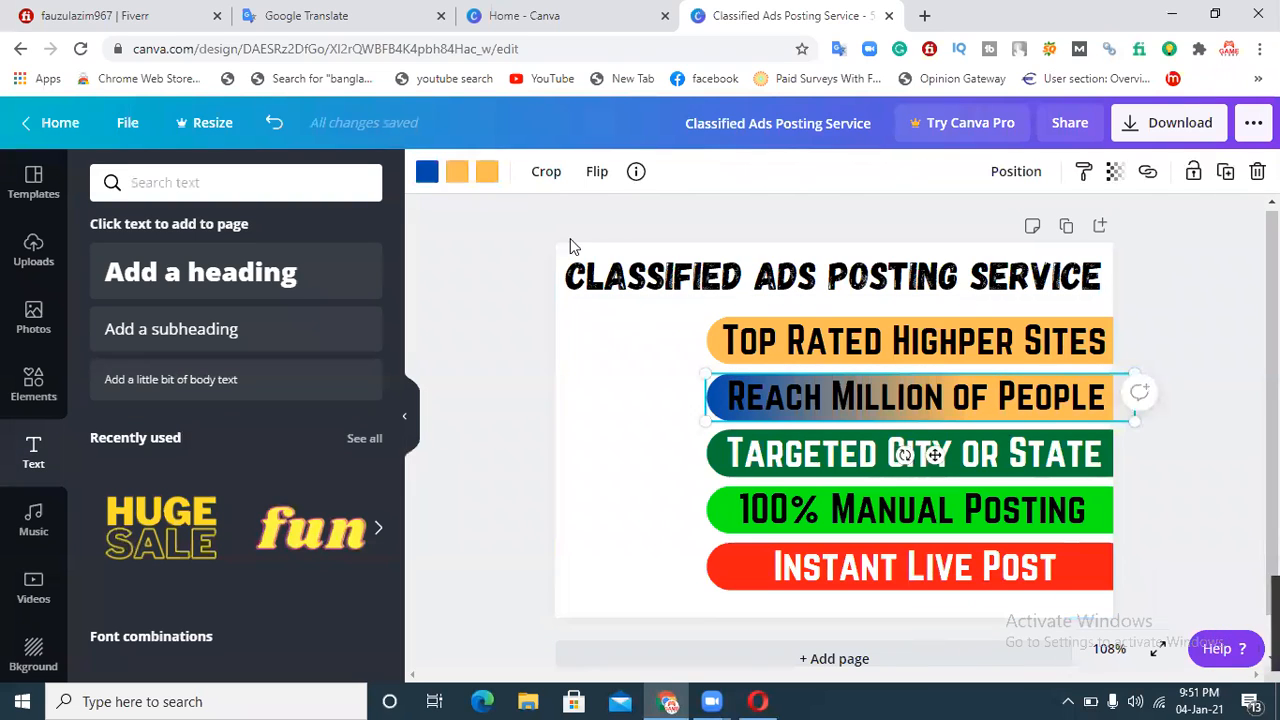
{"action": "left_click", "coordinate": [457, 171]}
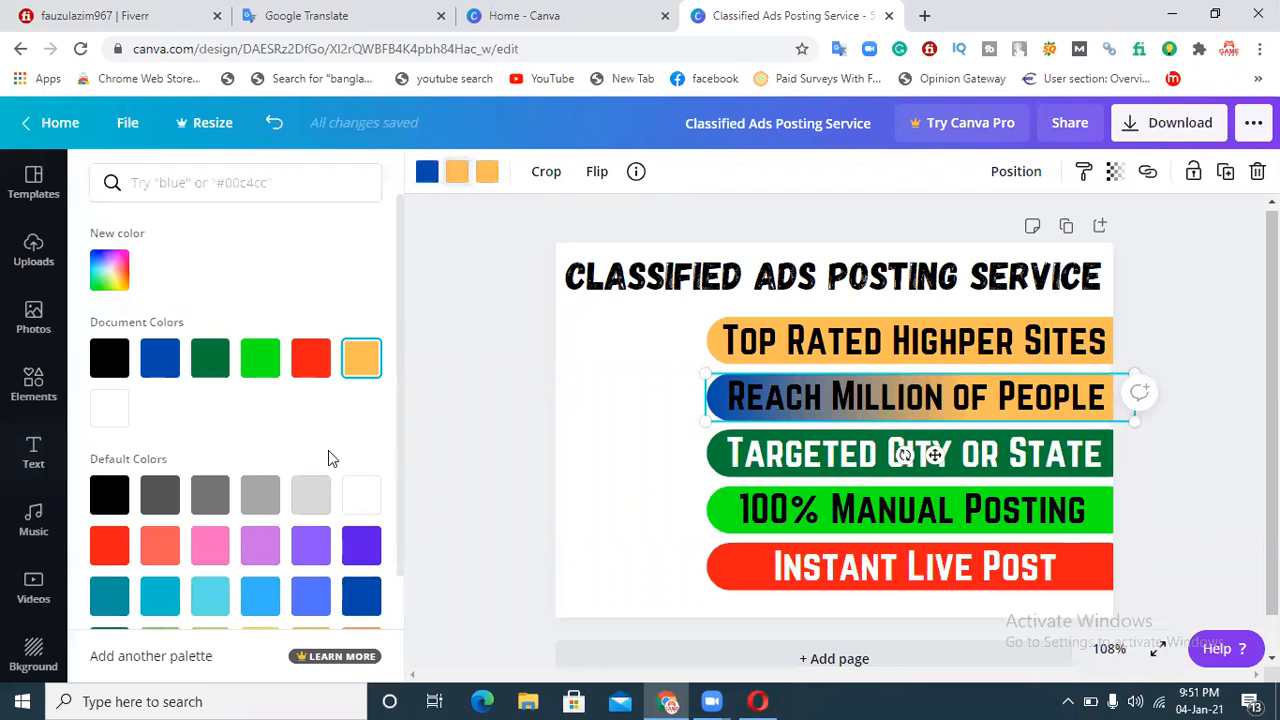
{"action": "left_click", "coordinate": [163, 362]}
{"action": "left_click", "coordinate": [488, 175]}
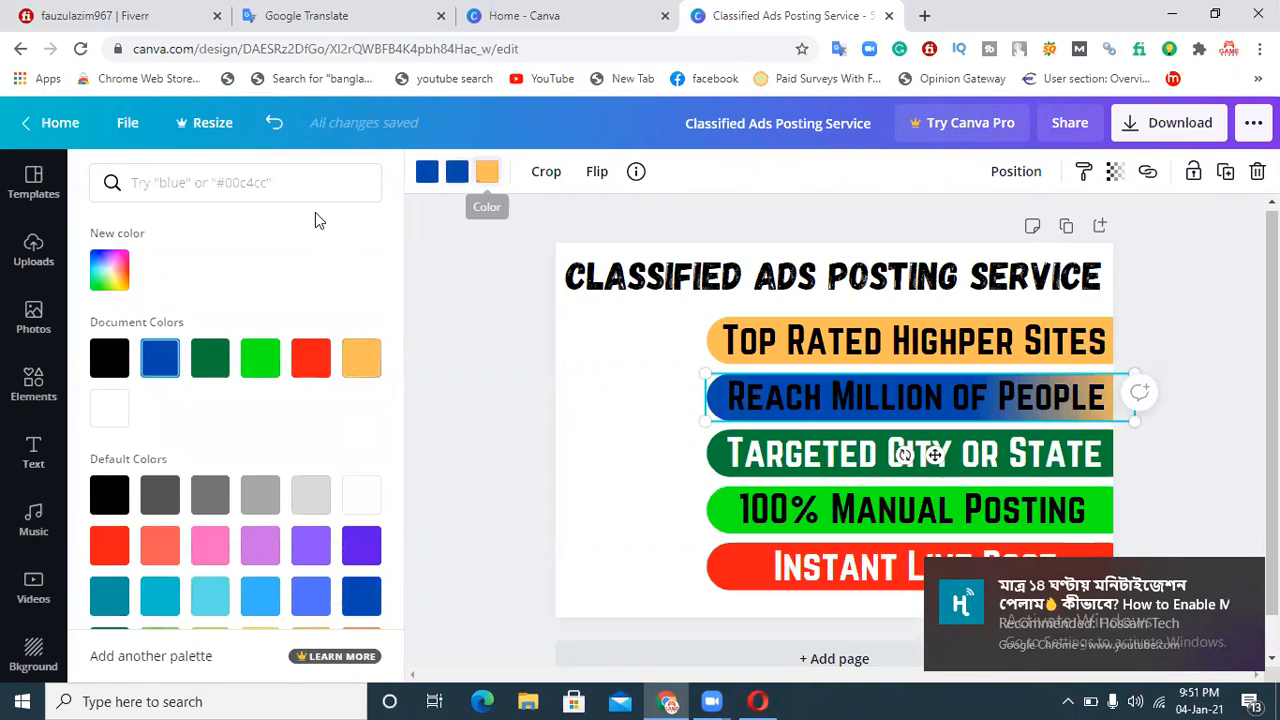
{"action": "left_click", "coordinate": [161, 360]}
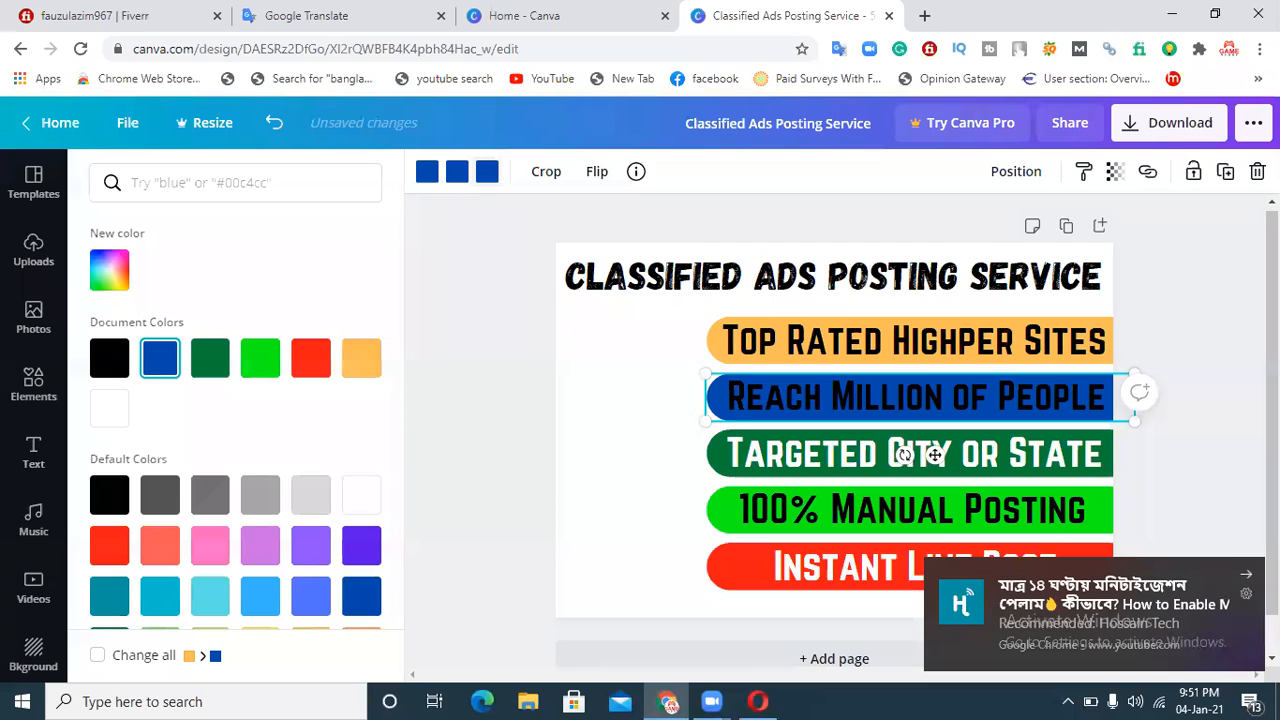
Step: Set the 'Reach Million of People' text colour to white
{"action": "double_click", "coordinate": [984, 395]}
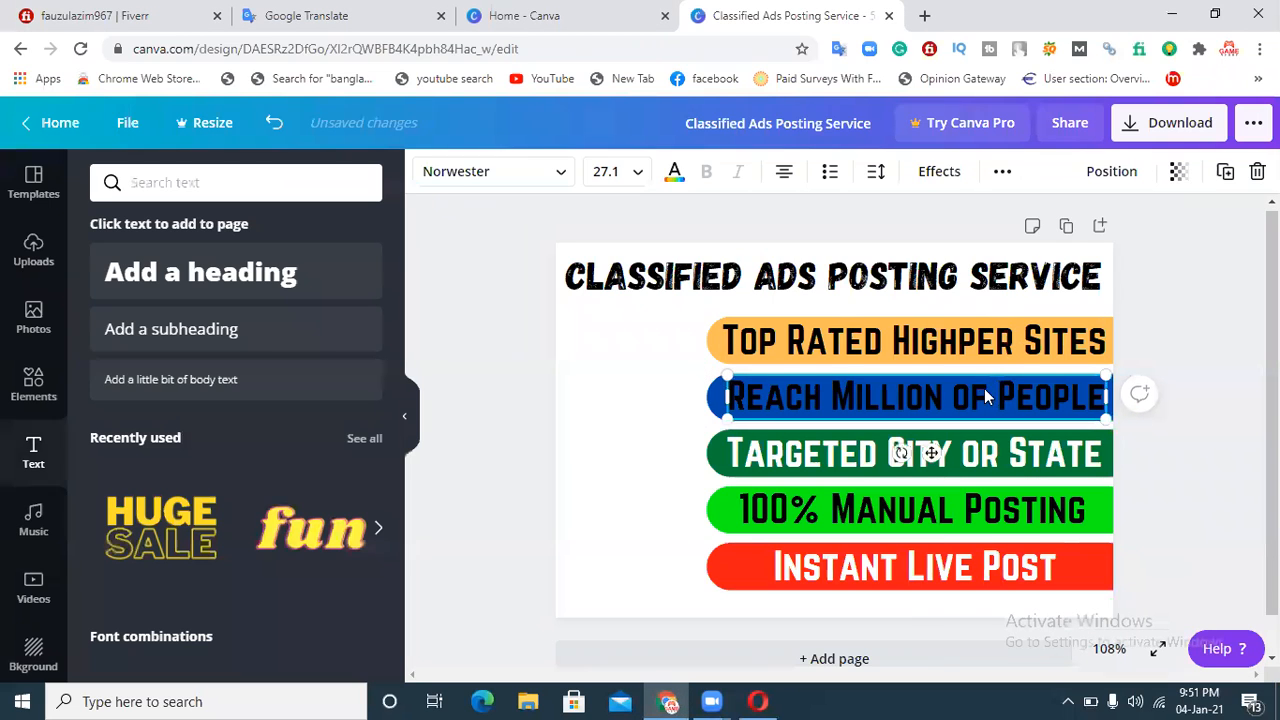
{"action": "left_click", "coordinate": [674, 171]}
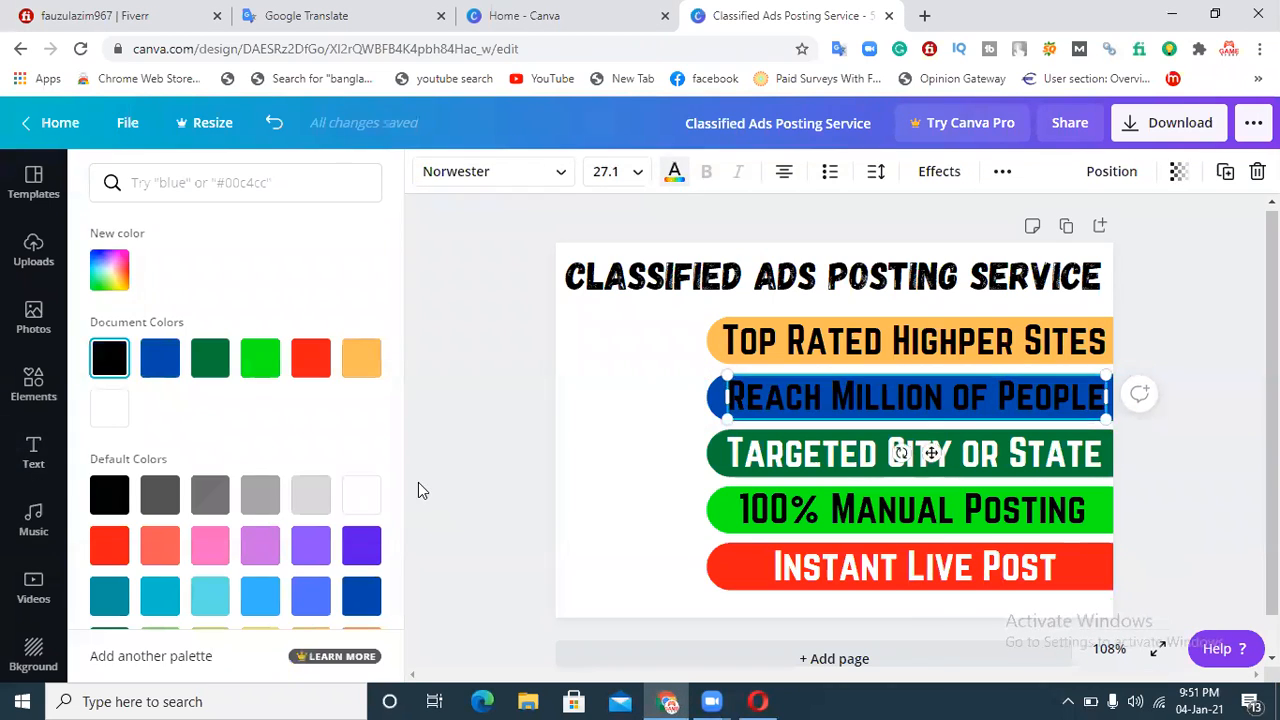
{"action": "left_click", "coordinate": [365, 493]}
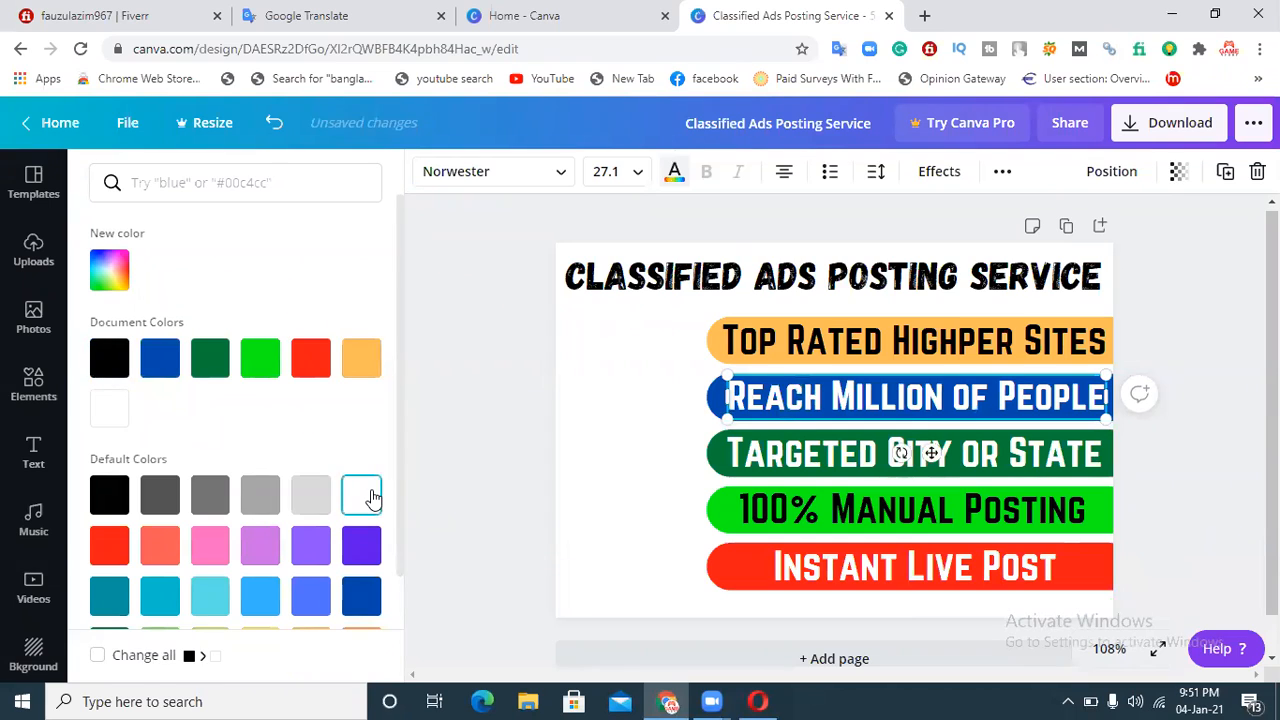
{"action": "left_click", "coordinate": [1232, 290]}
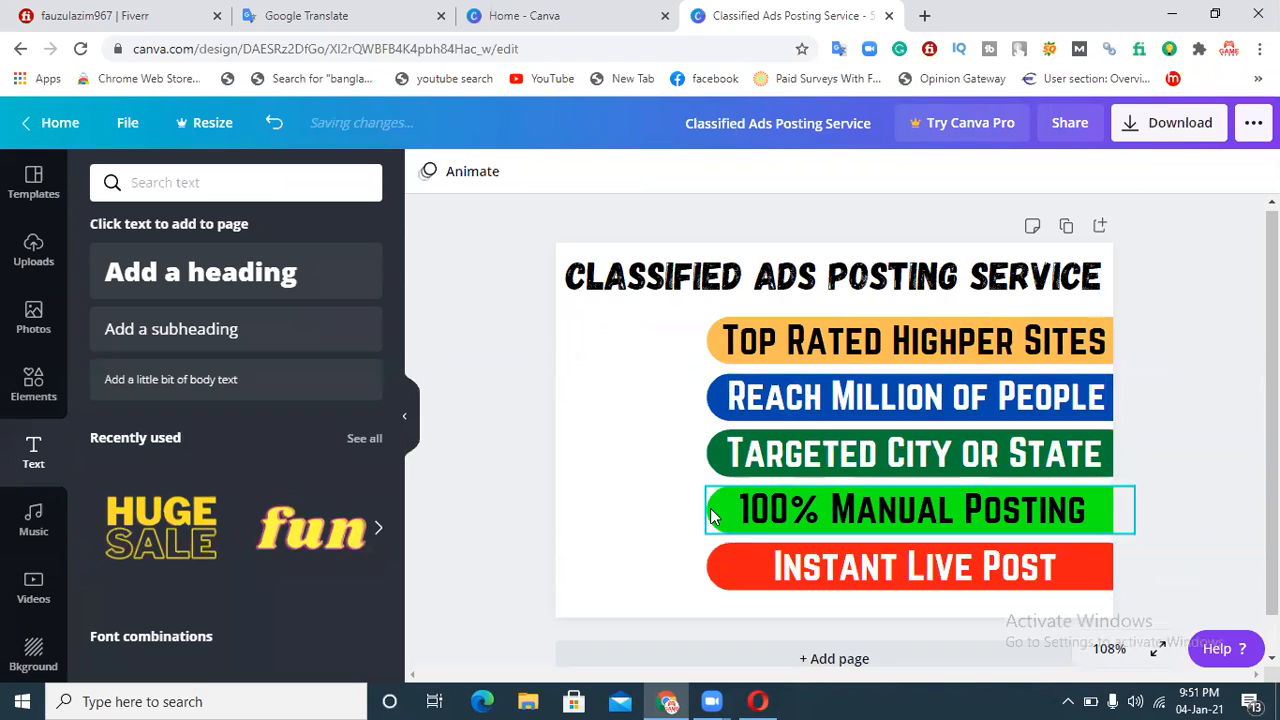
Step: Set the design's background colour to light grey
{"action": "left_click", "coordinate": [581, 372]}
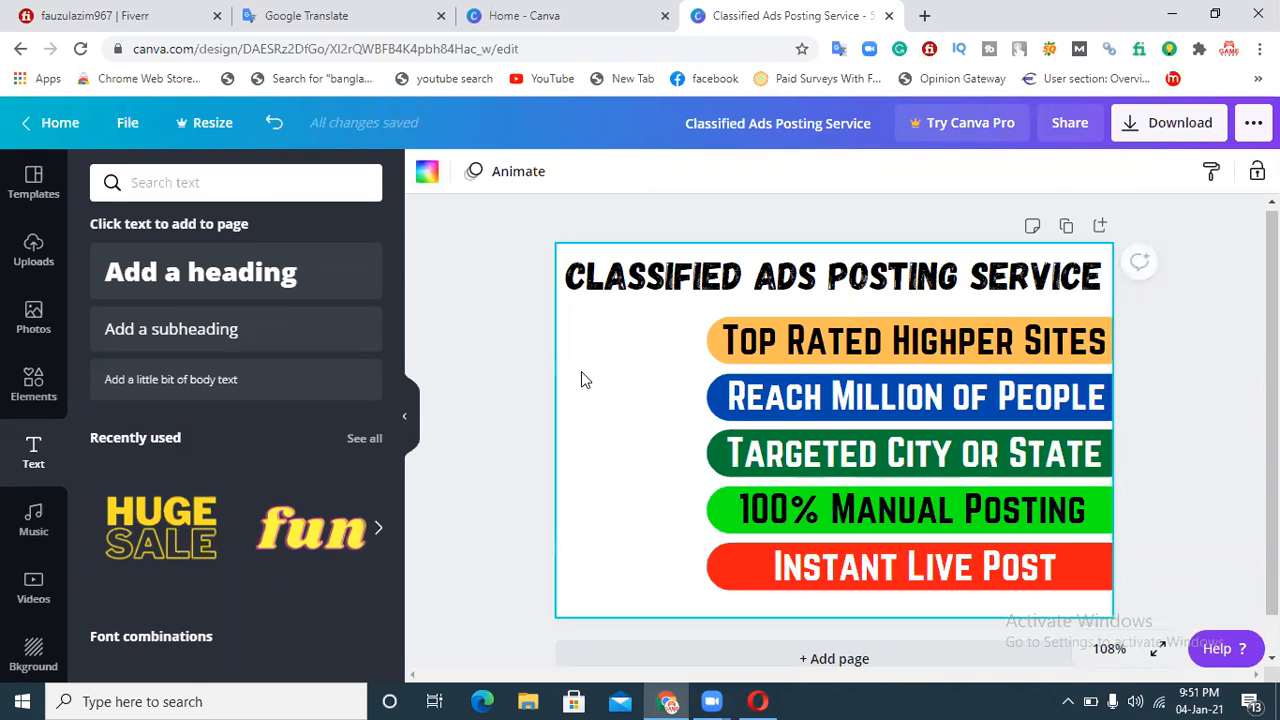
{"action": "left_click", "coordinate": [428, 174]}
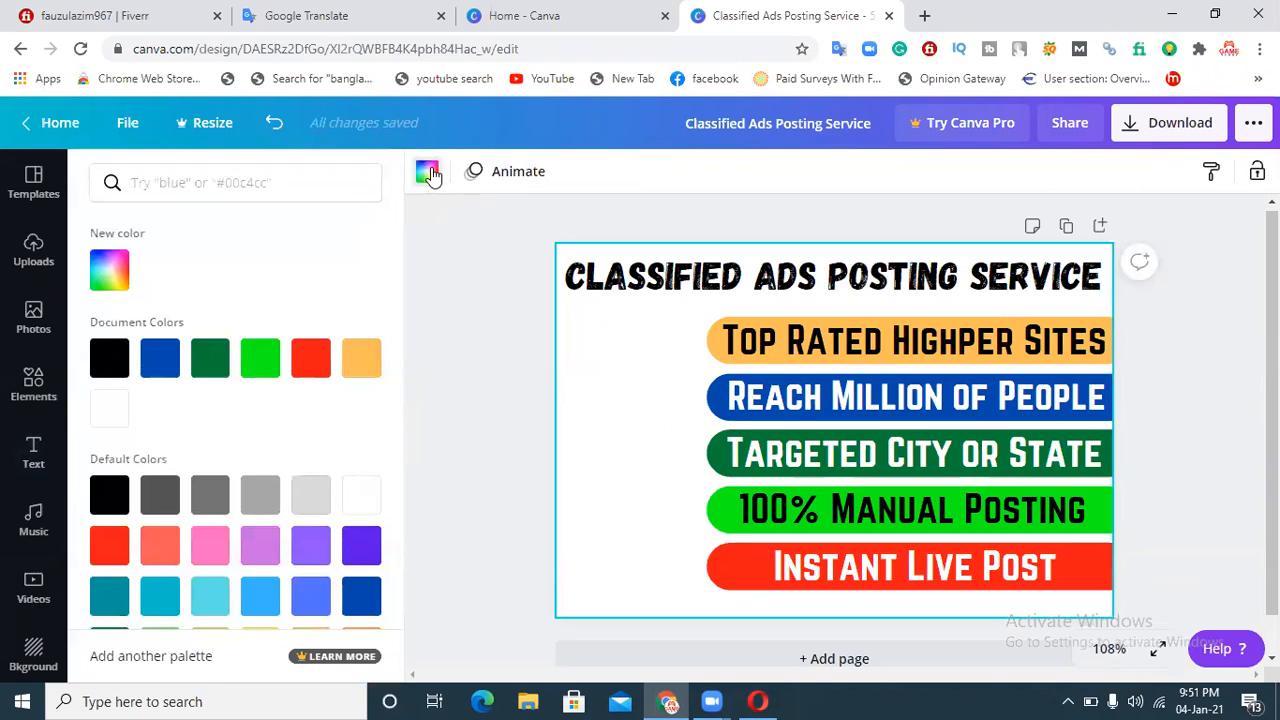
{"action": "left_click", "coordinate": [262, 548]}
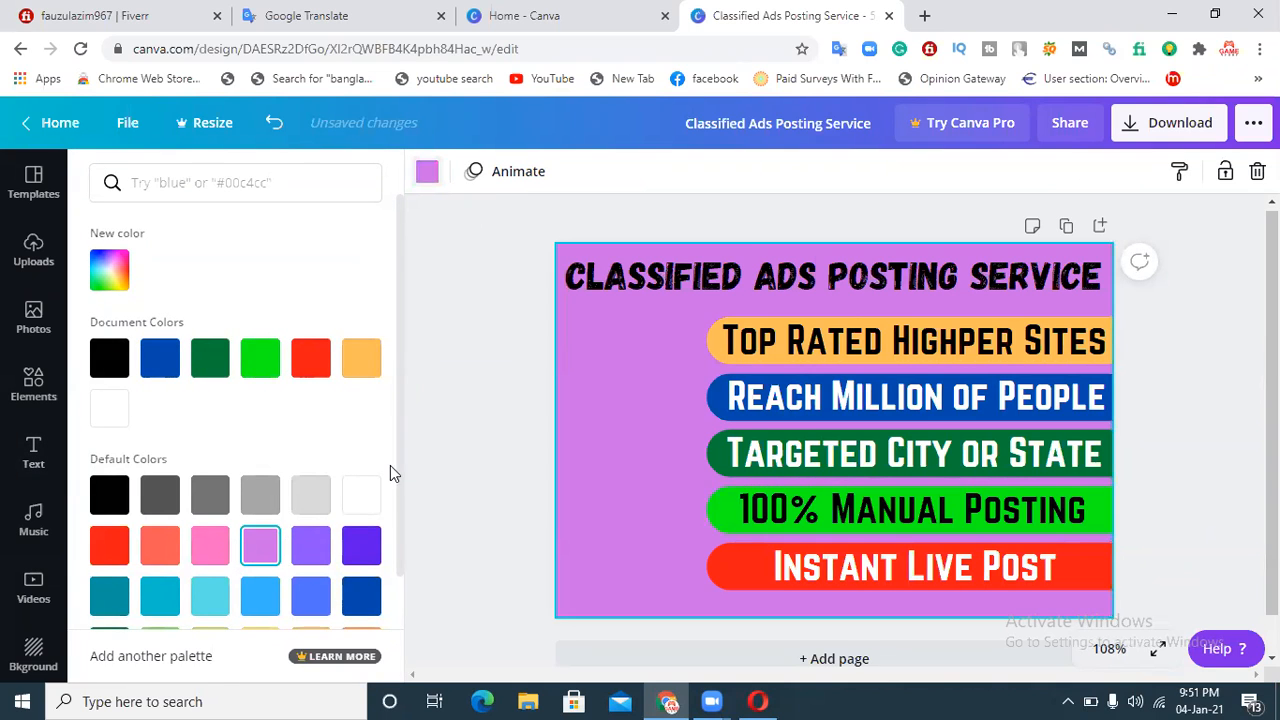
{"action": "left_click", "coordinate": [313, 497]}
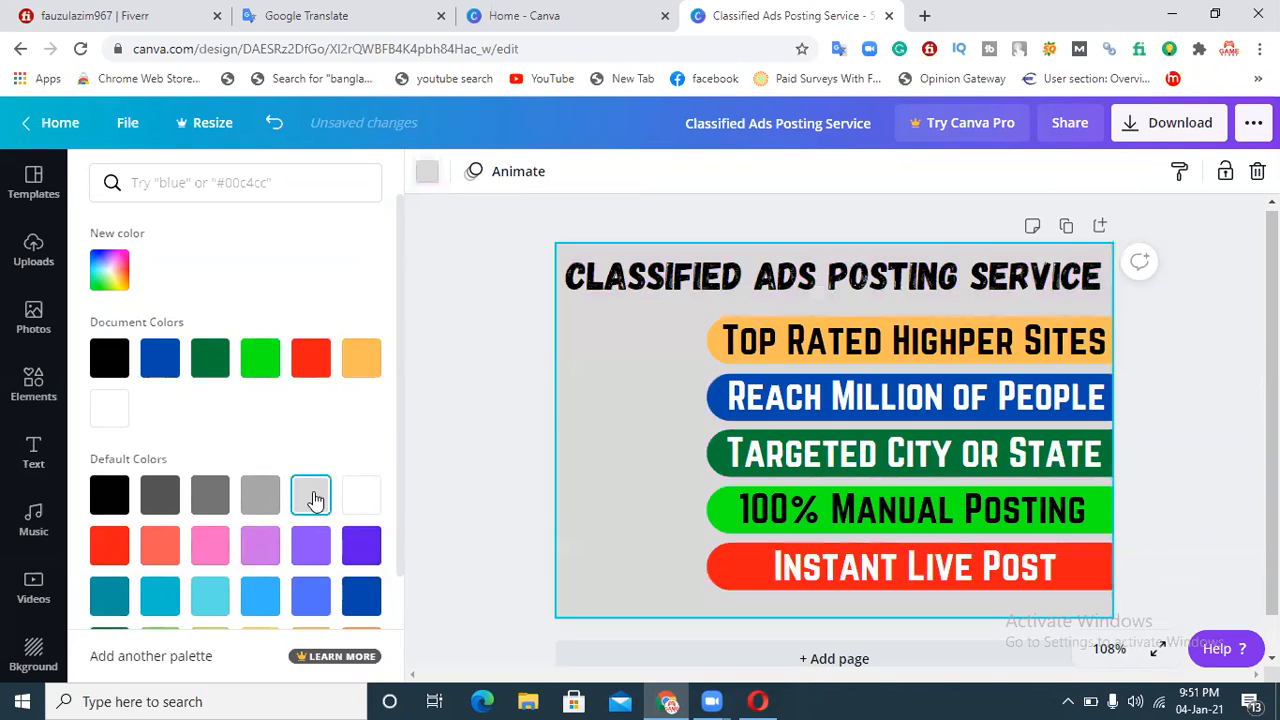
Step: Set the design's background colour to white
{"action": "left_click", "coordinate": [160, 495]}
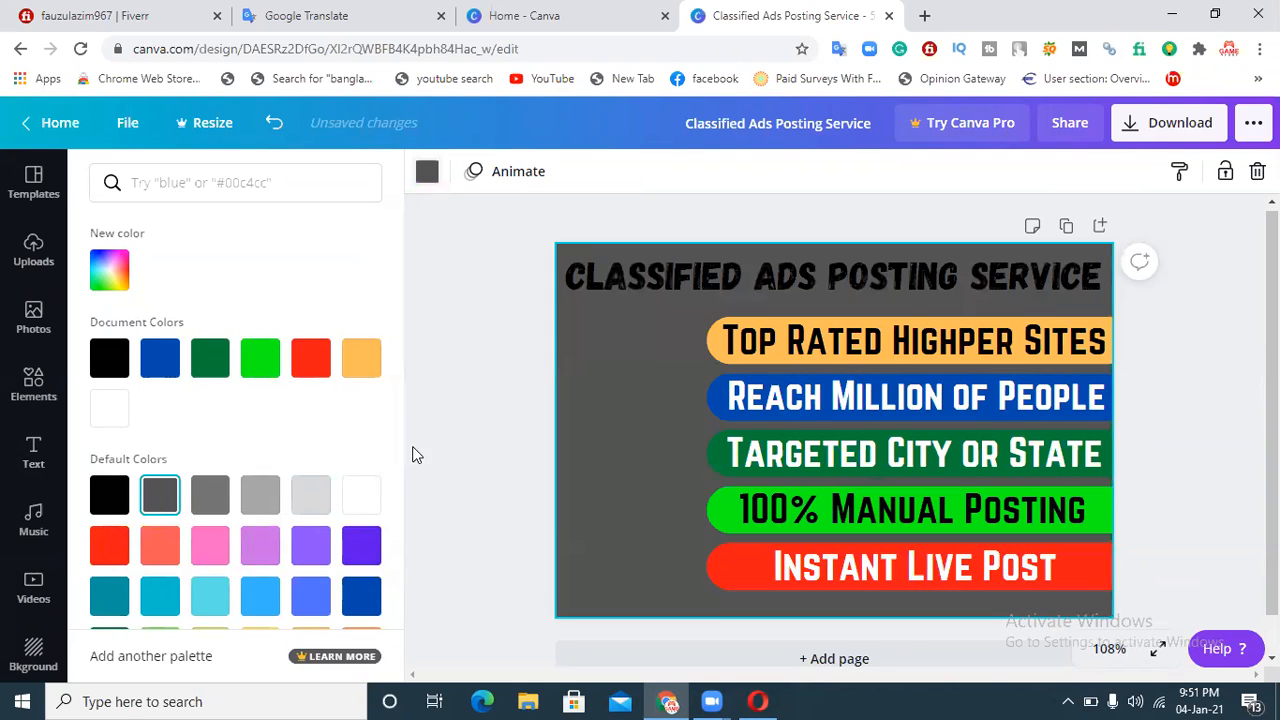
{"action": "left_click", "coordinate": [361, 546]}
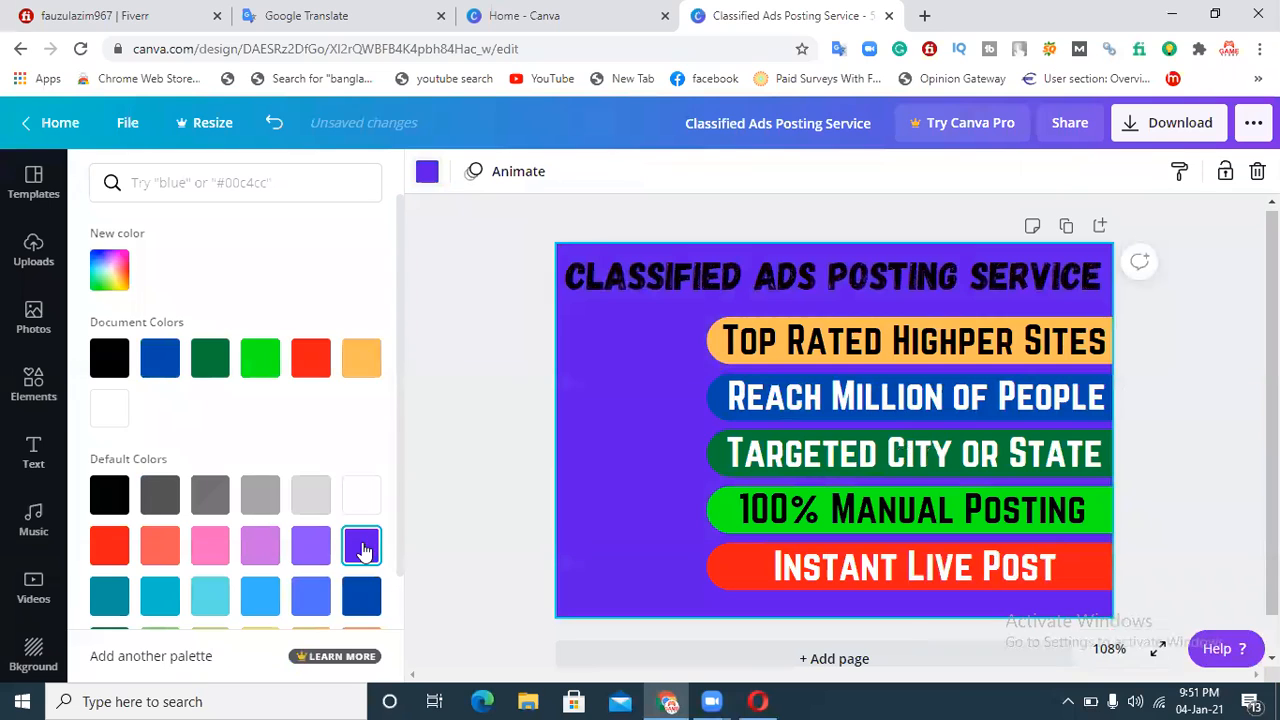
{"action": "left_click", "coordinate": [207, 605]}
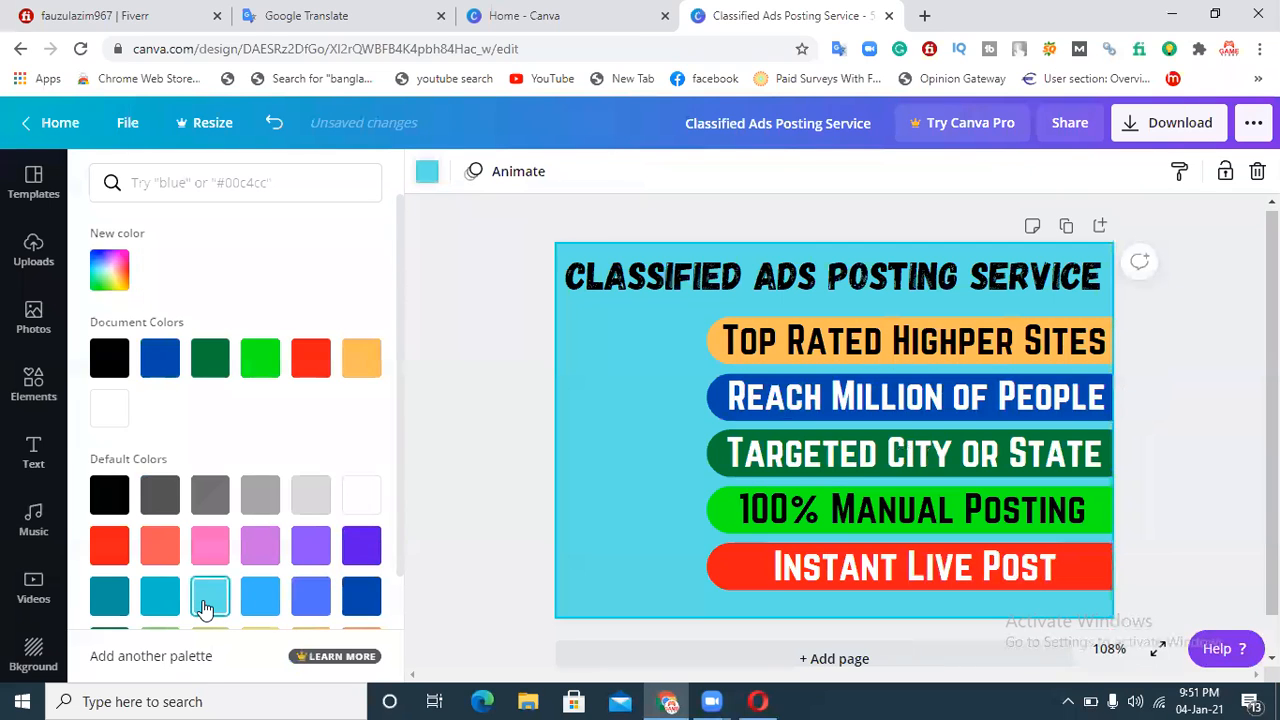
{"action": "left_click", "coordinate": [160, 606]}
{"action": "left_click", "coordinate": [110, 606]}
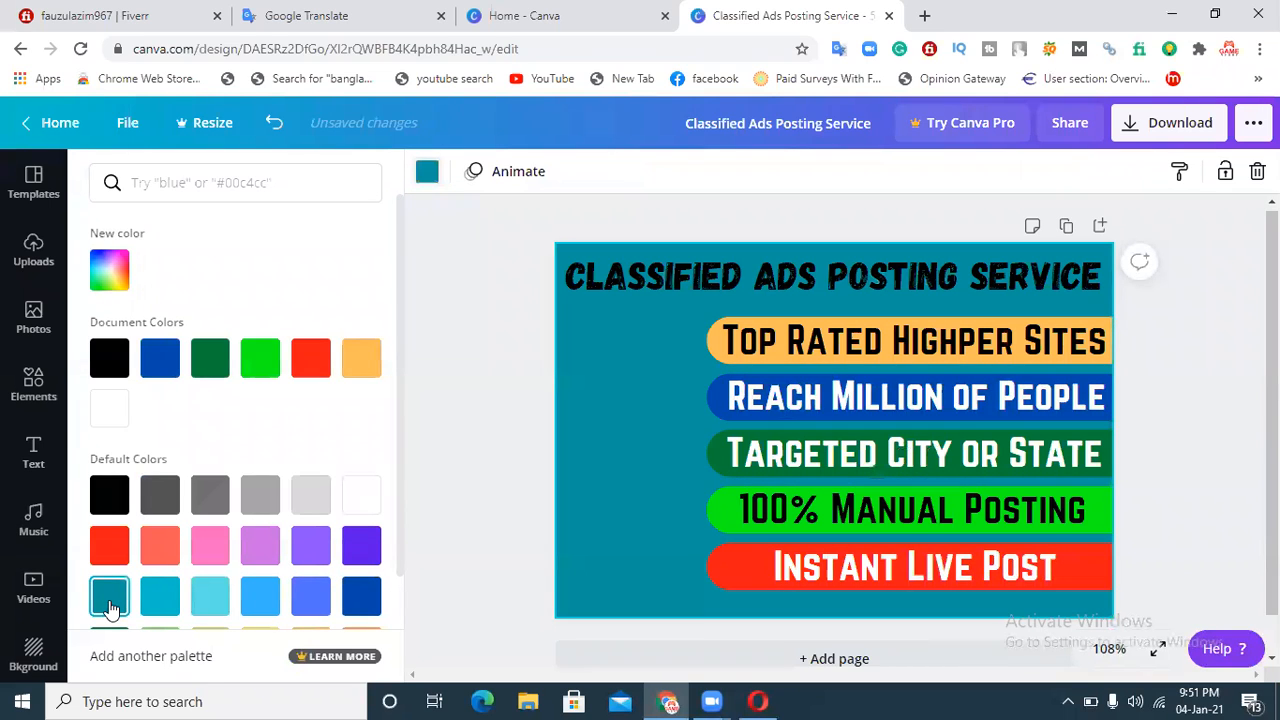
{"action": "left_click", "coordinate": [356, 490]}
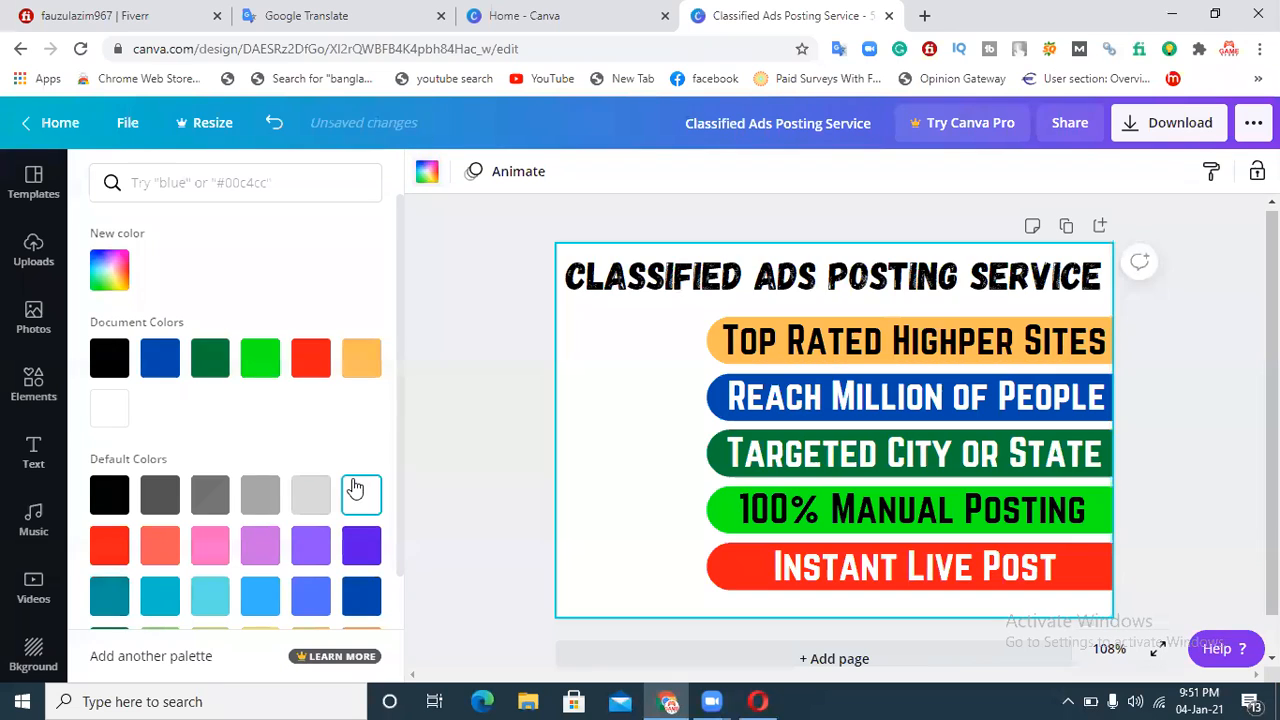
{"action": "left_click", "coordinate": [1195, 309]}
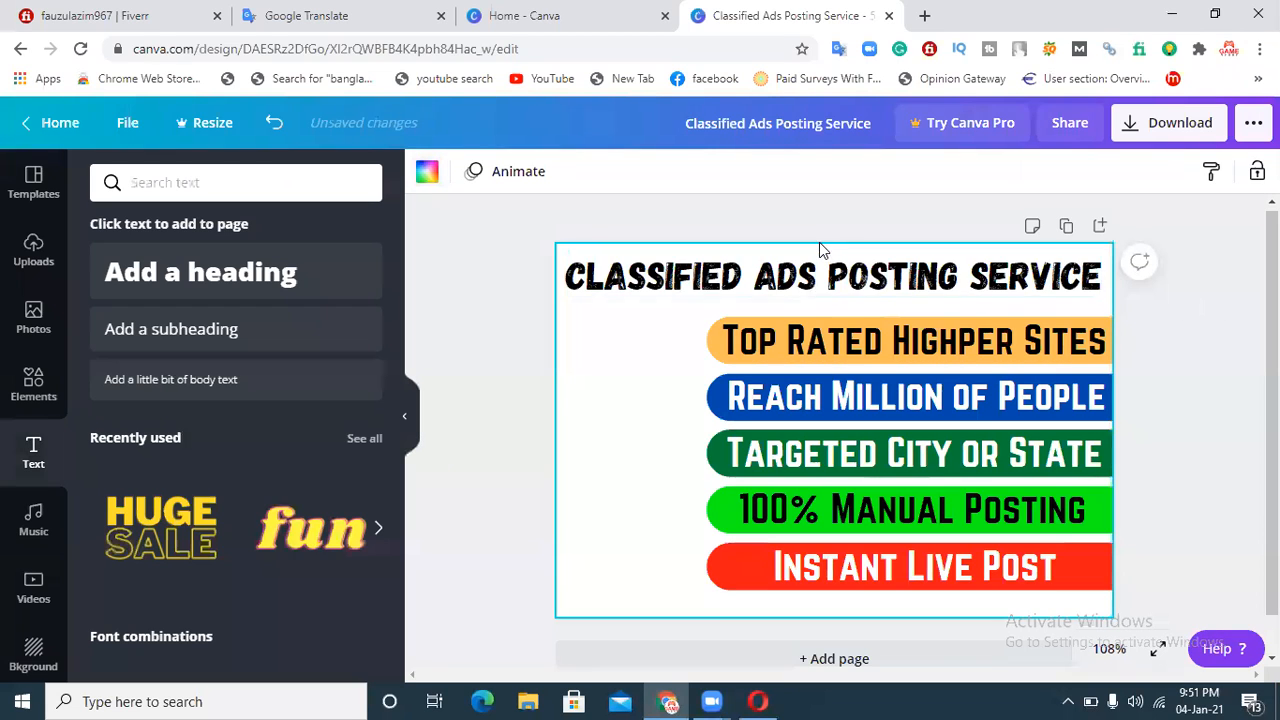
Step: Recolour the 'Classified Ads Posting Service' title to custom pinkish red #FF004D
{"action": "left_click", "coordinate": [805, 281]}
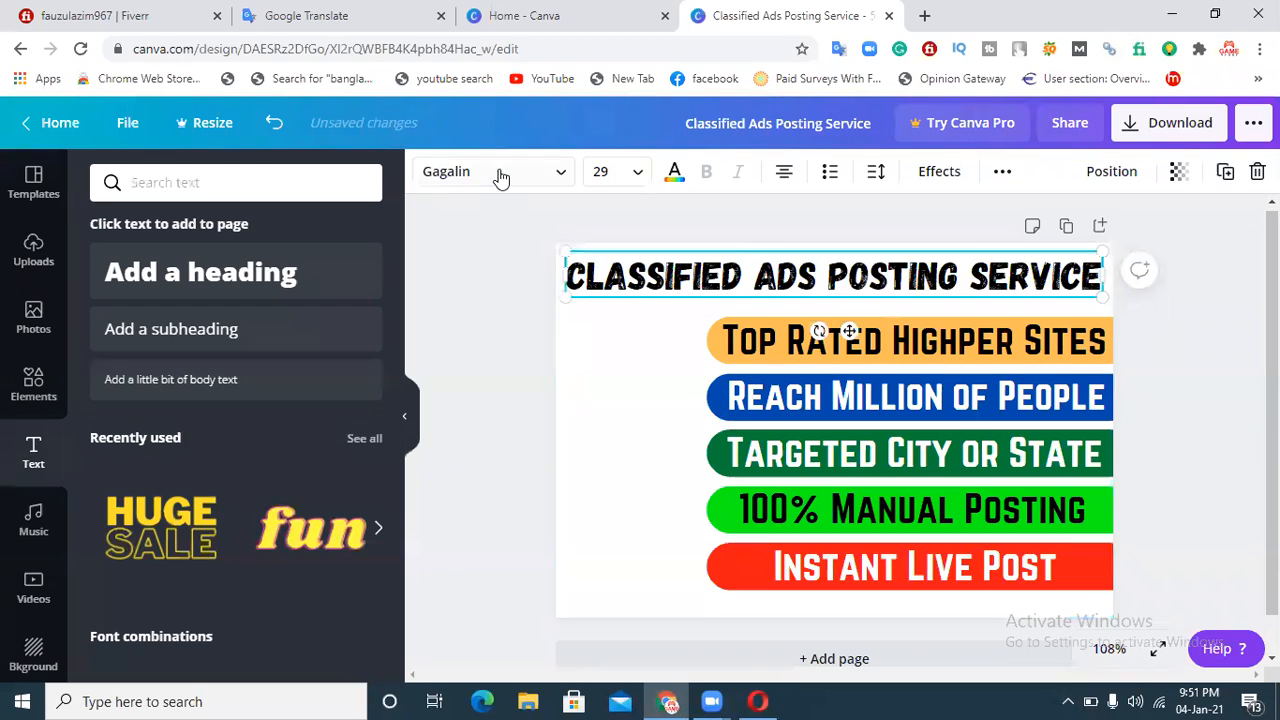
{"action": "left_click", "coordinate": [674, 171]}
{"action": "left_click", "coordinate": [308, 358]}
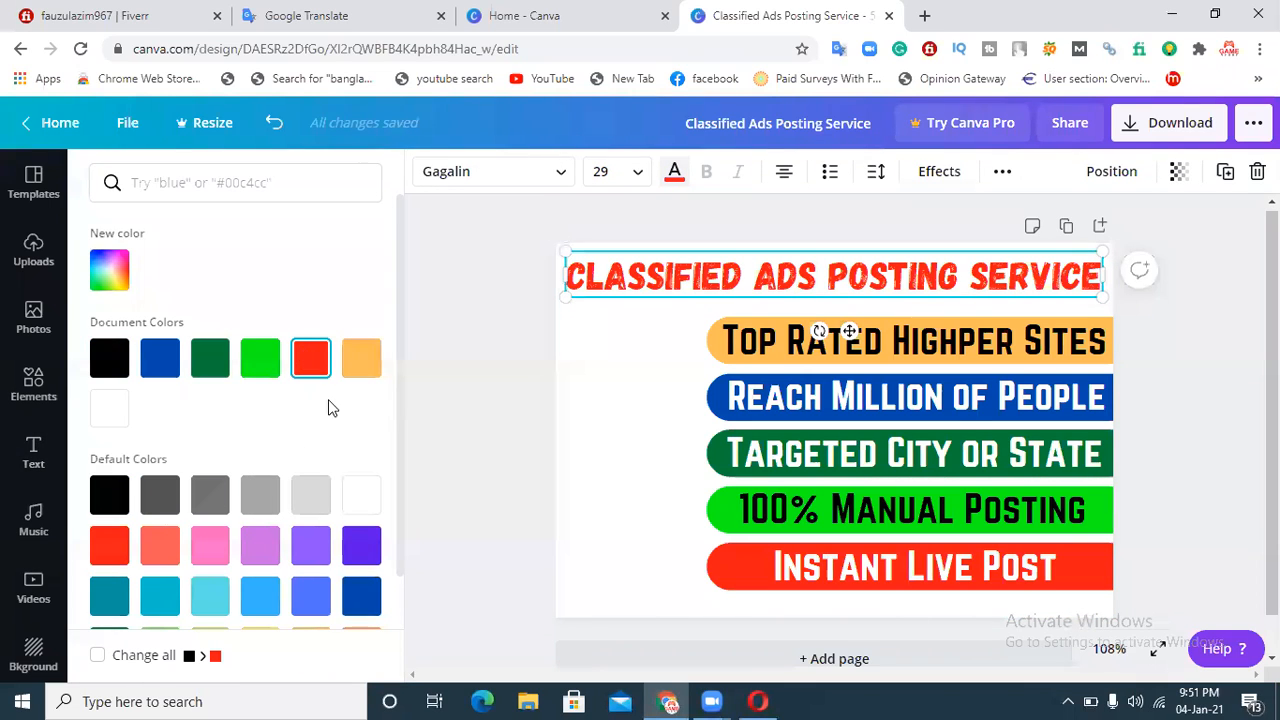
{"action": "left_click", "coordinate": [109, 270]}
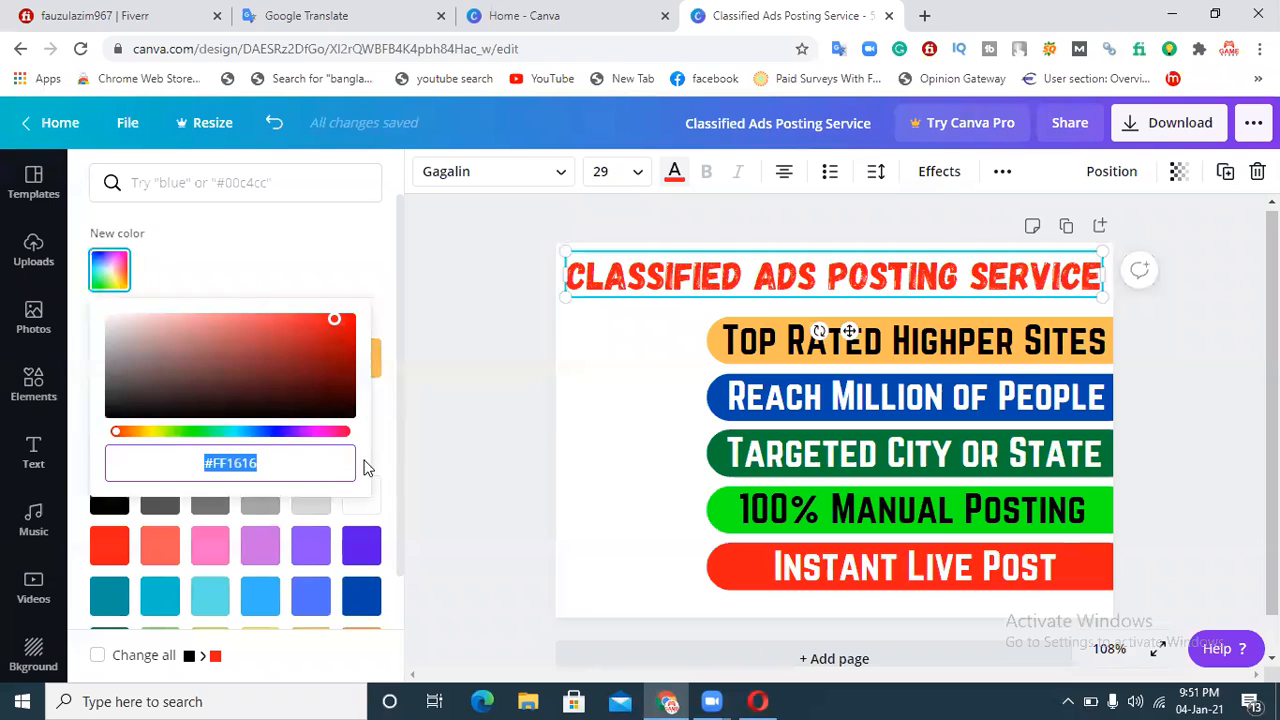
{"action": "left_click", "coordinate": [337, 432]}
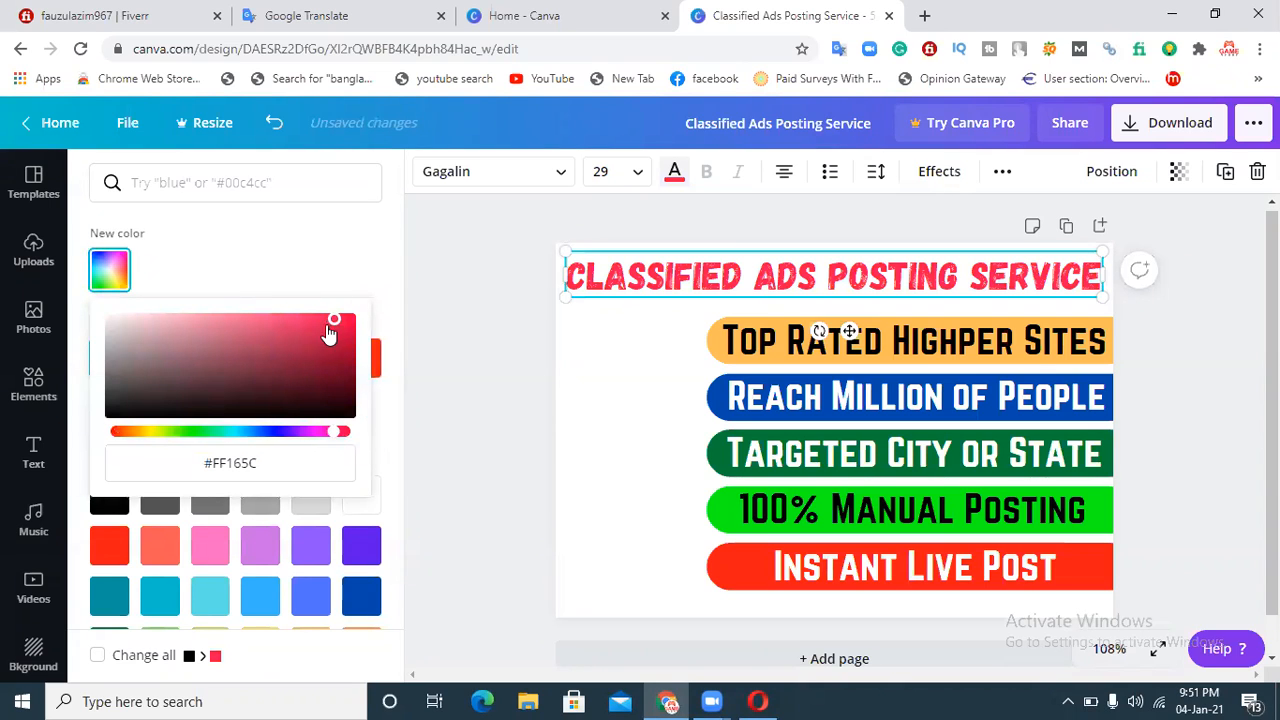
{"action": "left_click_drag", "start_coordinate": [340, 326], "coordinate": [377, 316]}
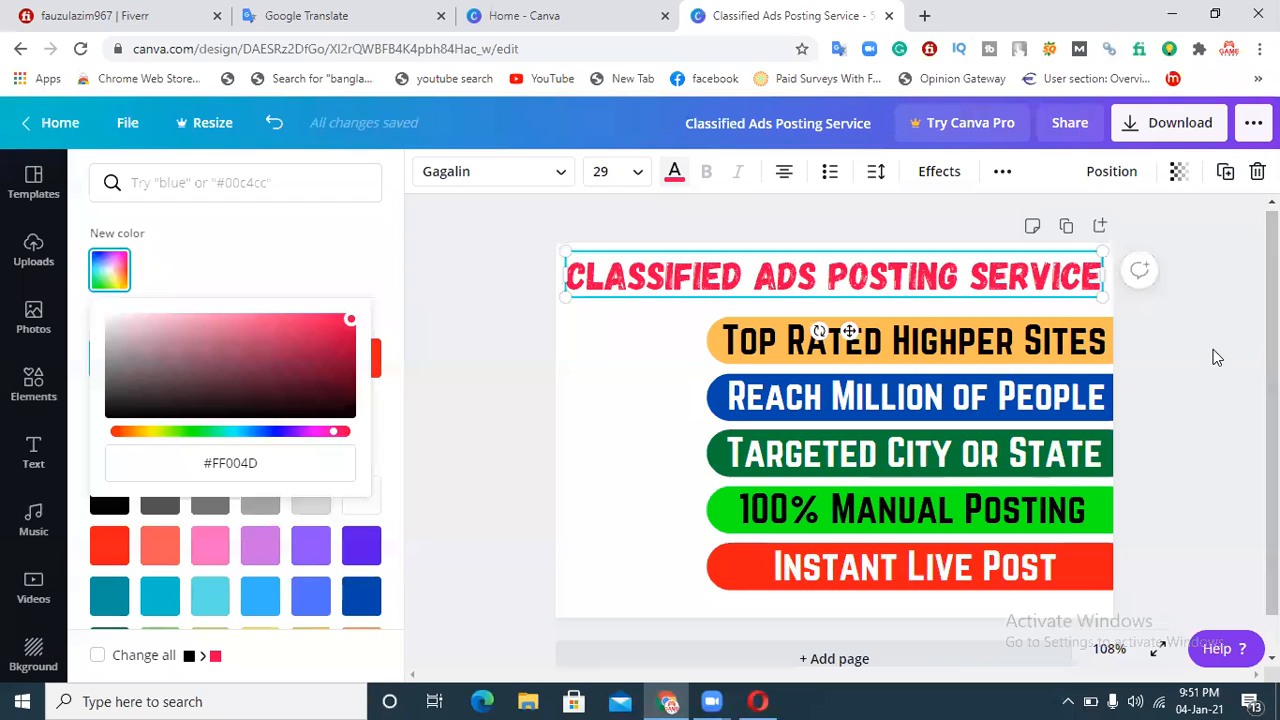
{"action": "left_click", "coordinate": [1217, 358]}
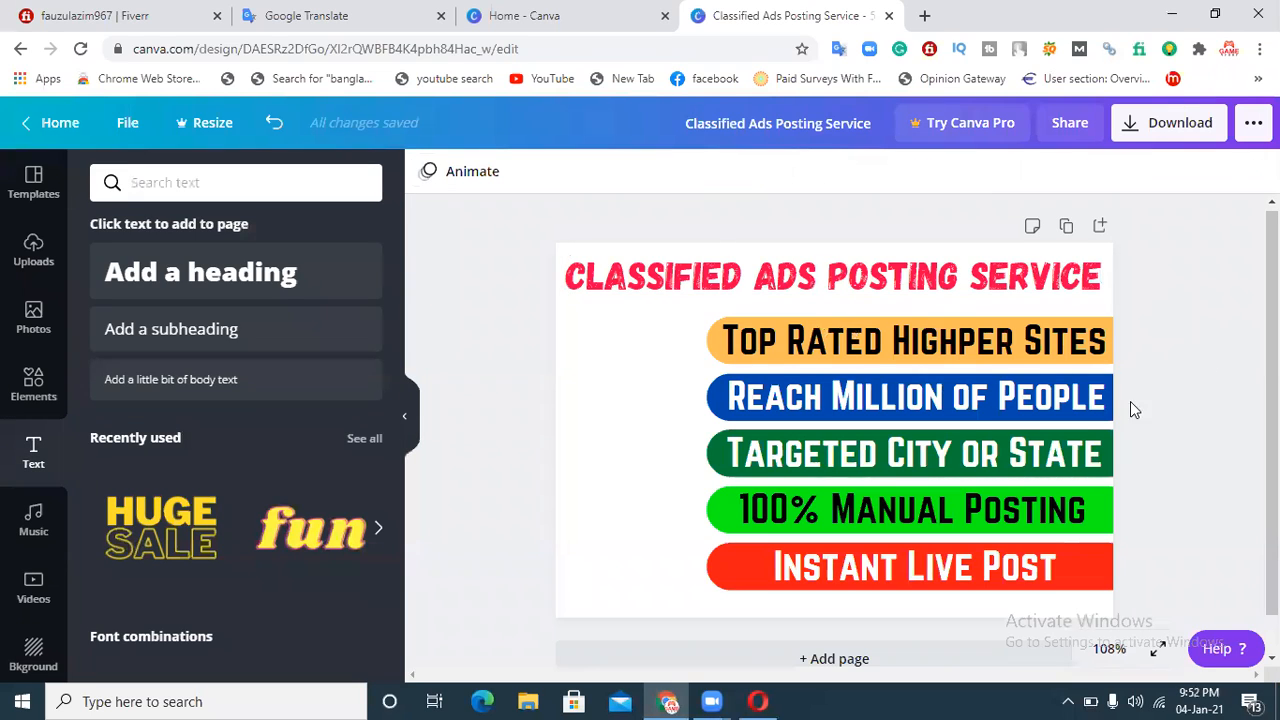
{"action": "left_click", "coordinate": [903, 270]}
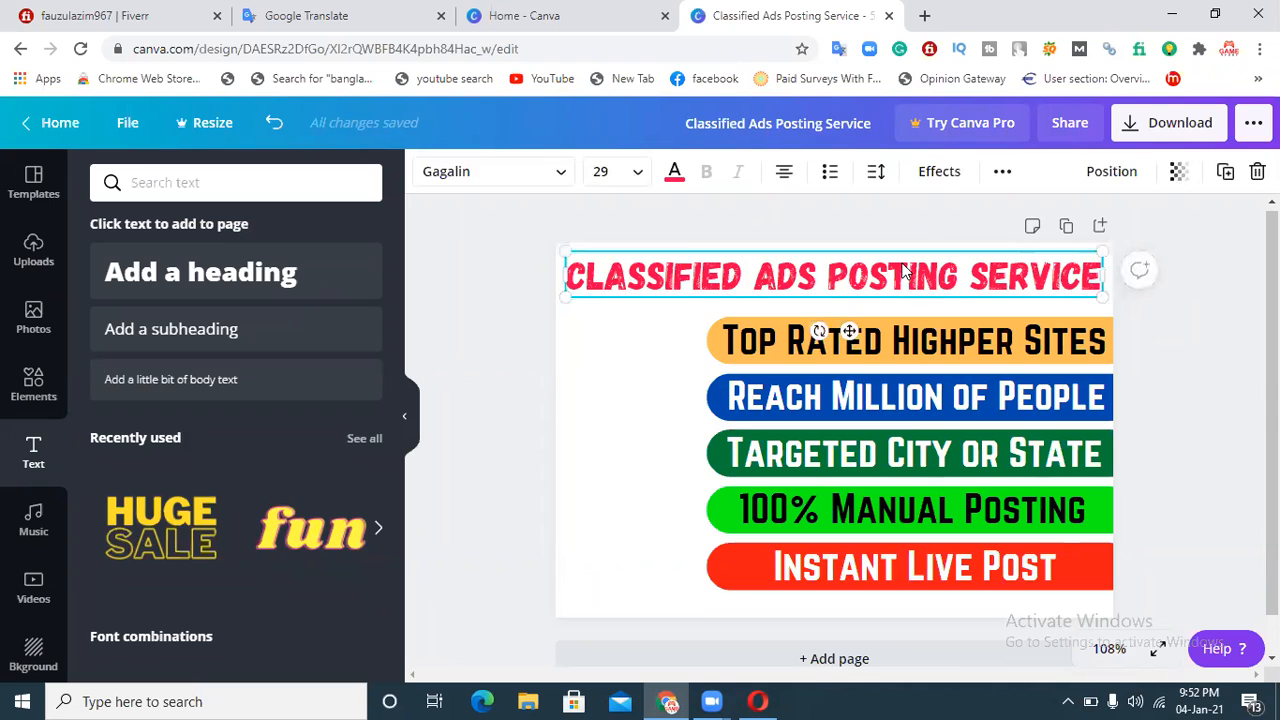
{"action": "left_click", "coordinate": [1215, 345]}
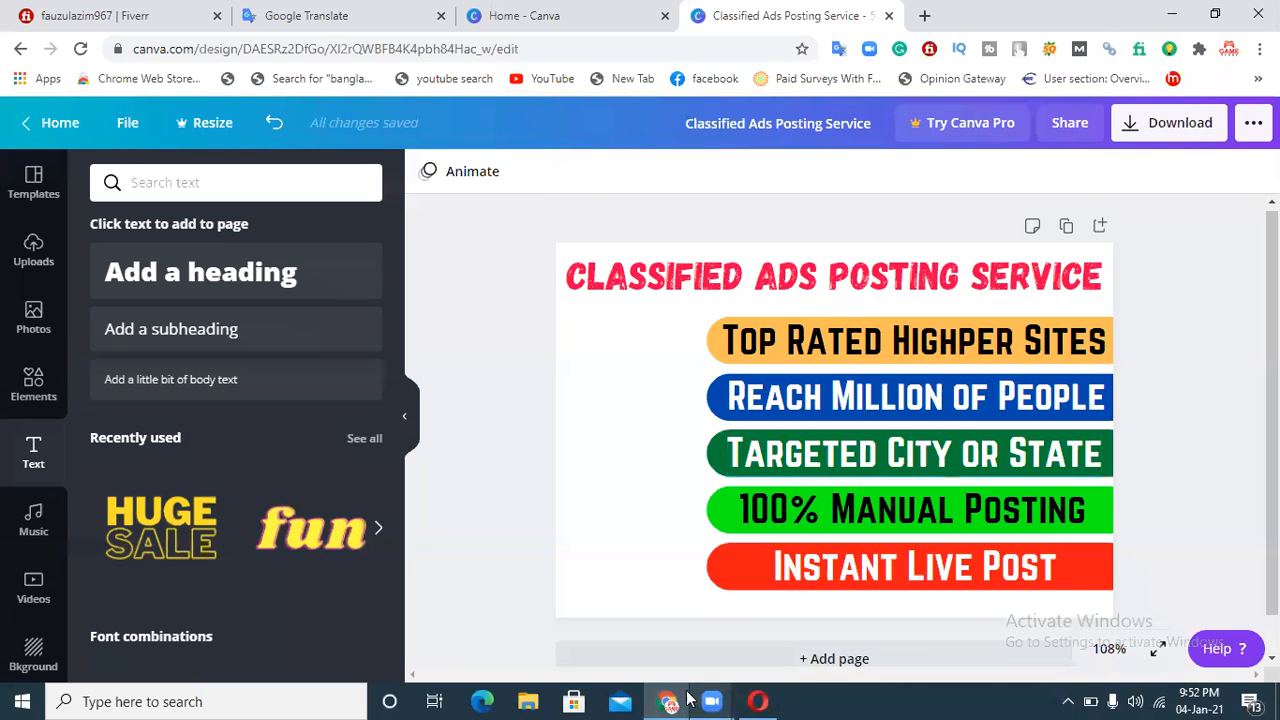
Step: Try to open Google in a new browser tab
{"action": "key", "text": "ctrl+t"}
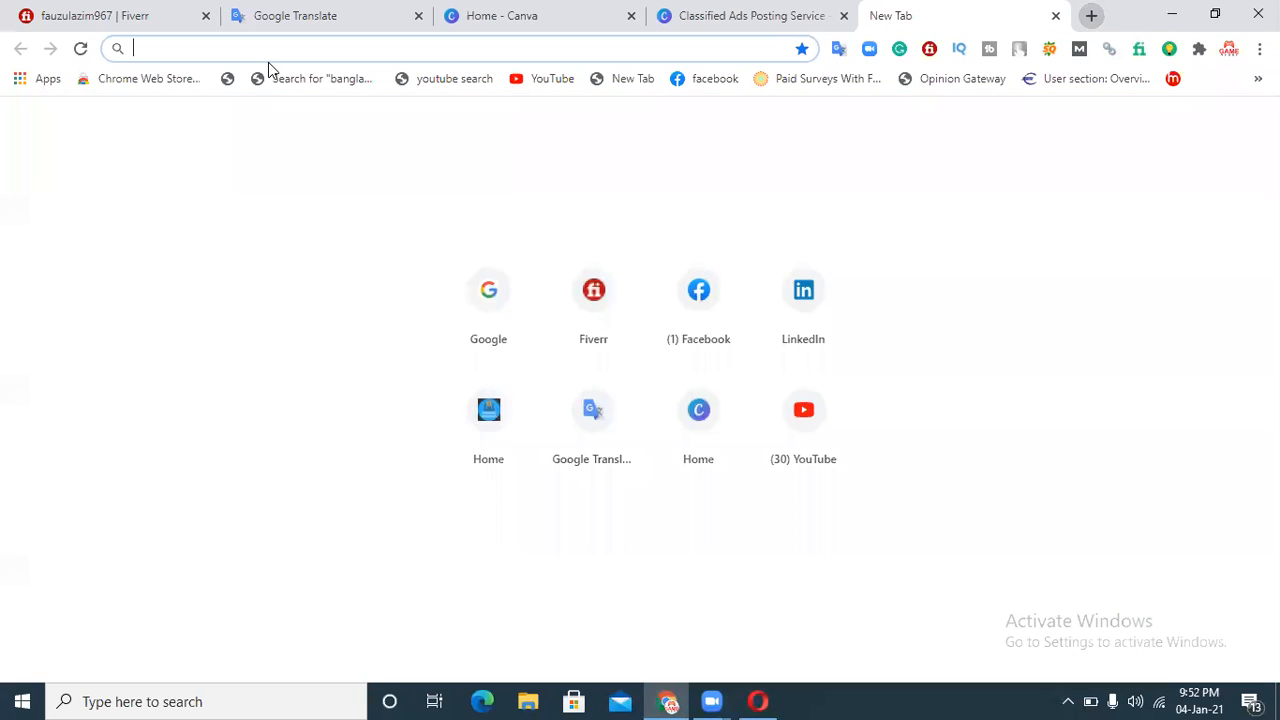
{"action": "type", "text": "google.com"}
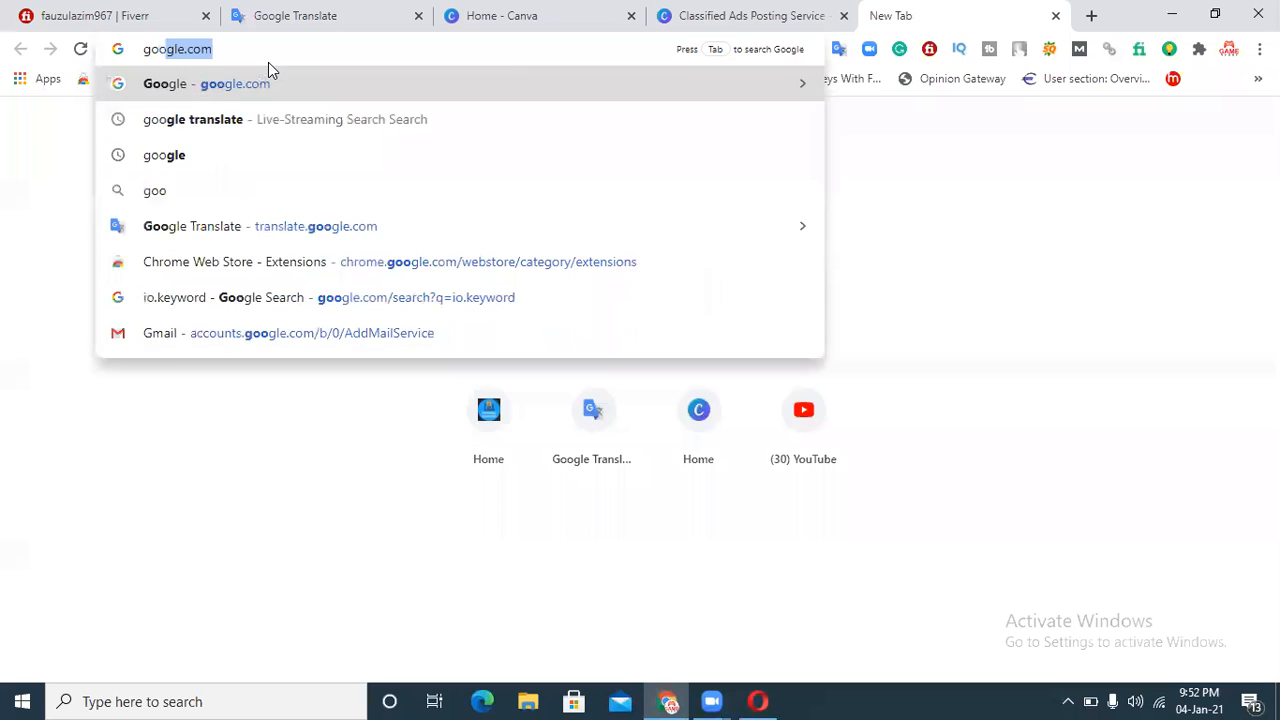
{"action": "key", "text": "Return"}
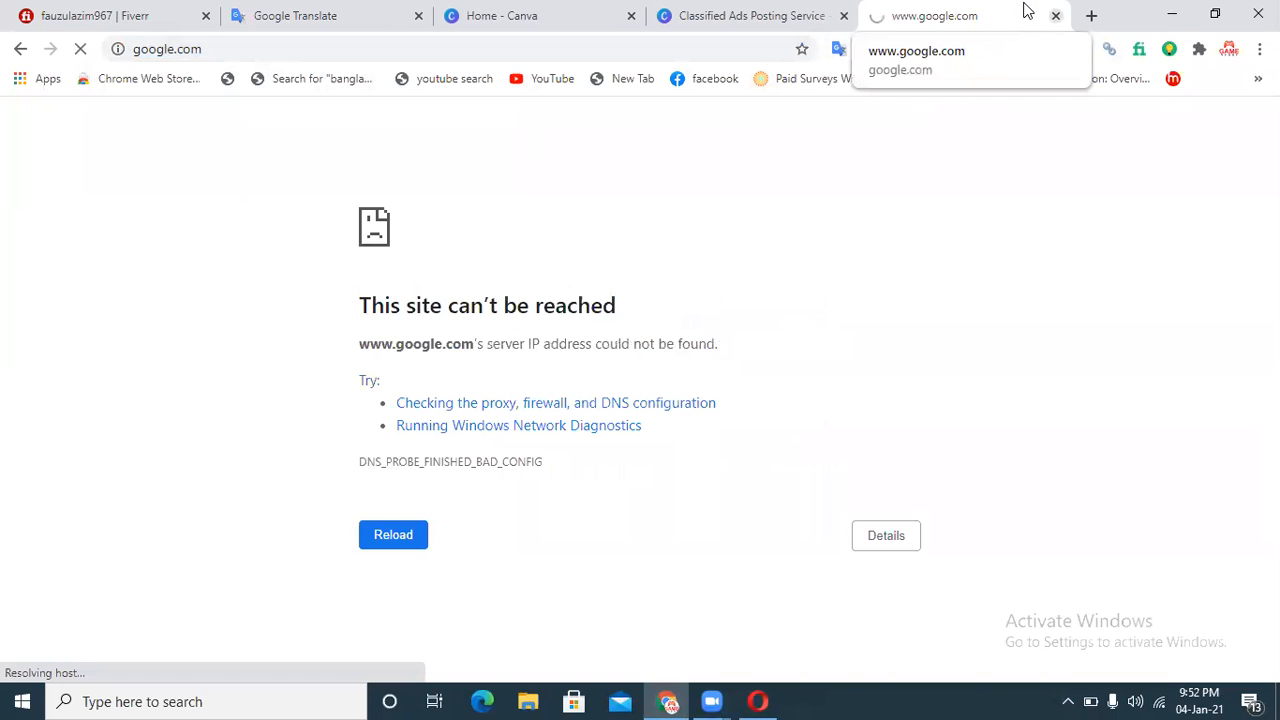
{"action": "left_click", "coordinate": [1054, 15]}
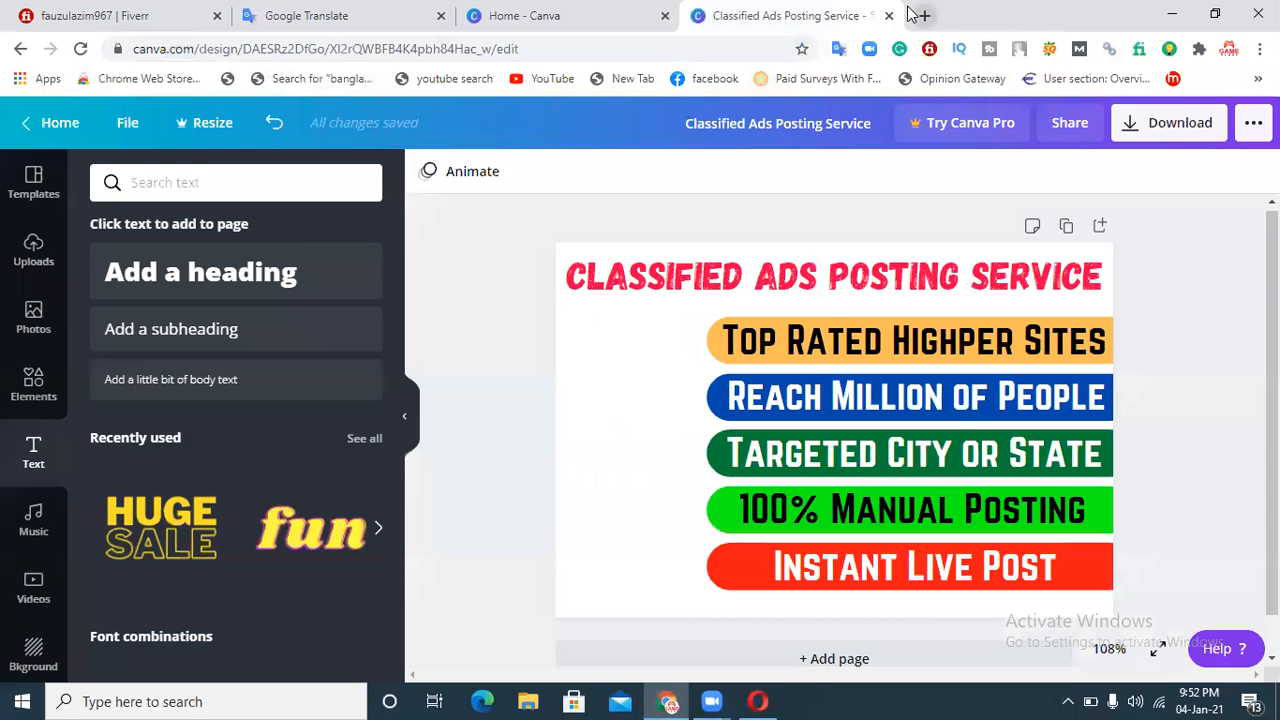
{"action": "left_click", "coordinate": [911, 12]}
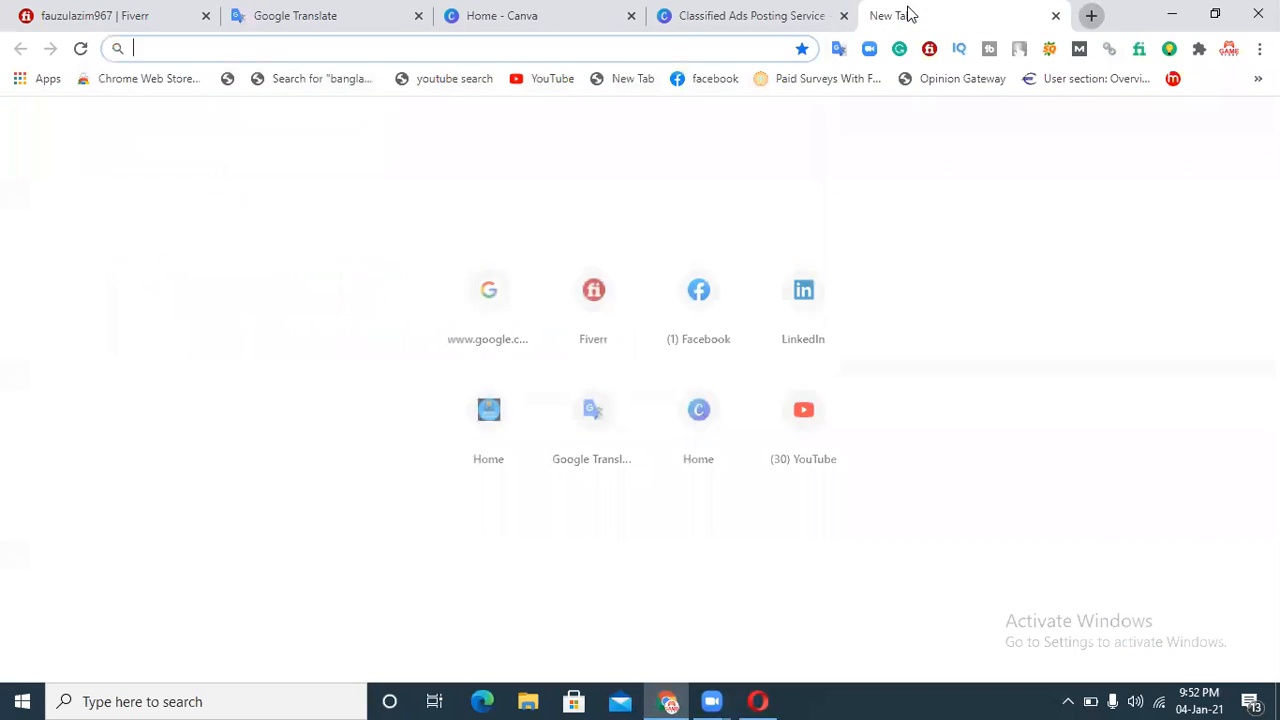
{"action": "left_click", "coordinate": [488, 283]}
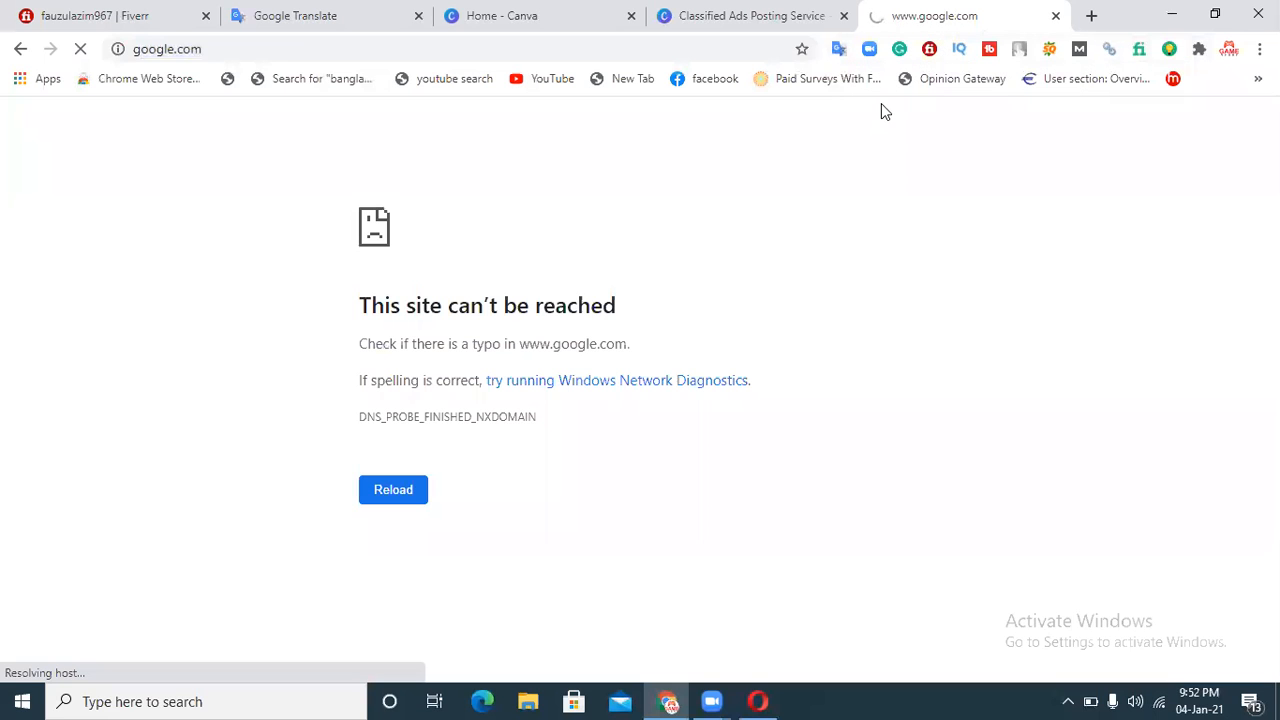
{"action": "left_click", "coordinate": [1055, 15]}
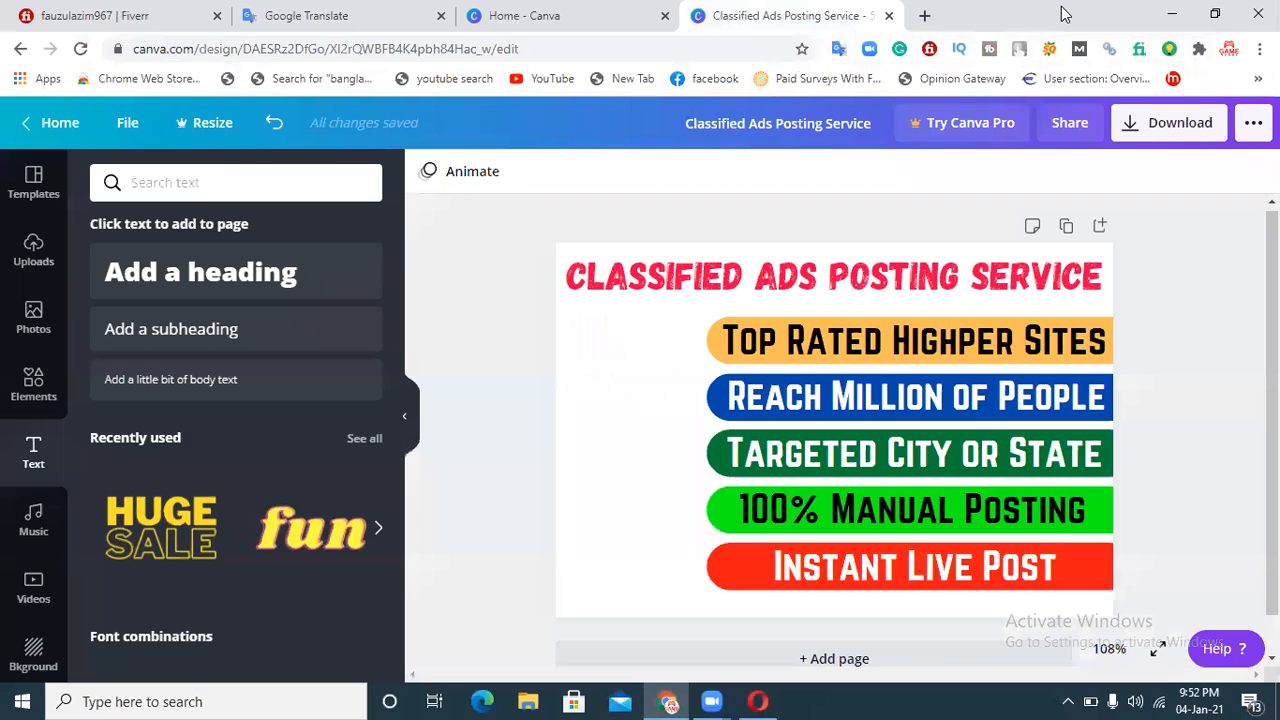
Step: Open Google in a new tab and search for 'classified site png'
{"action": "key", "text": "ctrl+t"}
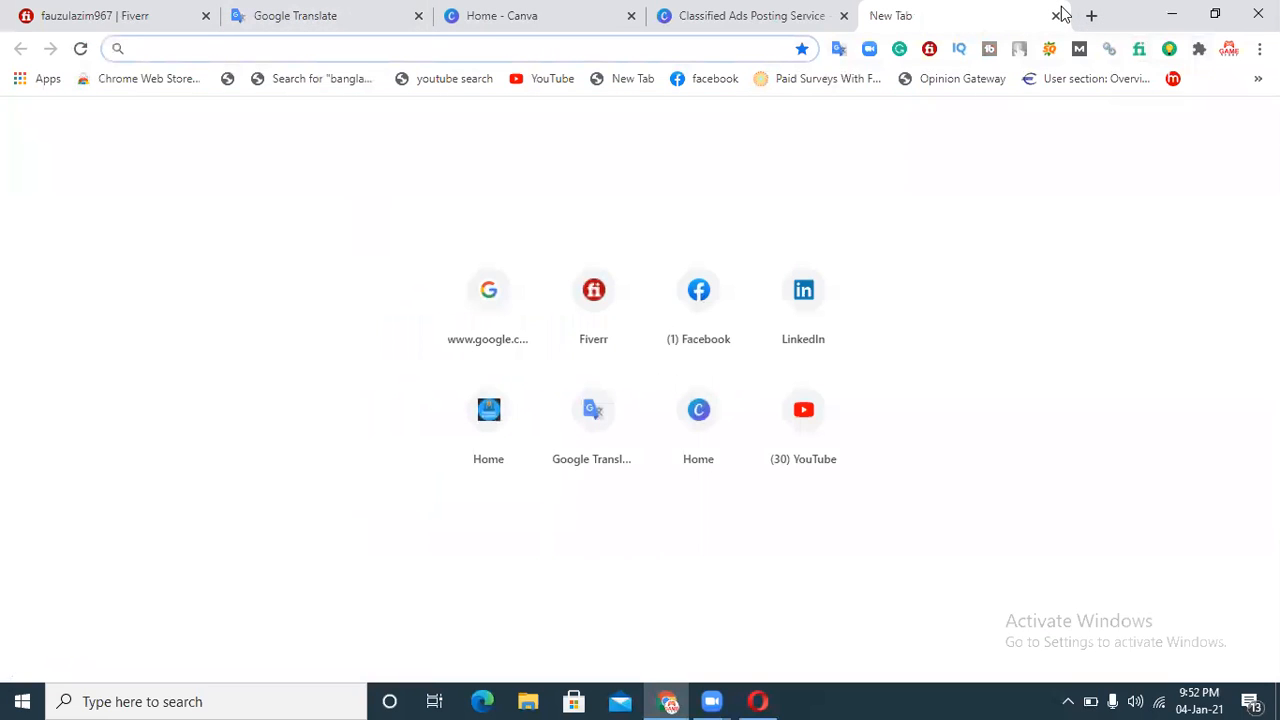
{"action": "type", "text": "goo"}
{"action": "key", "text": "Return"}
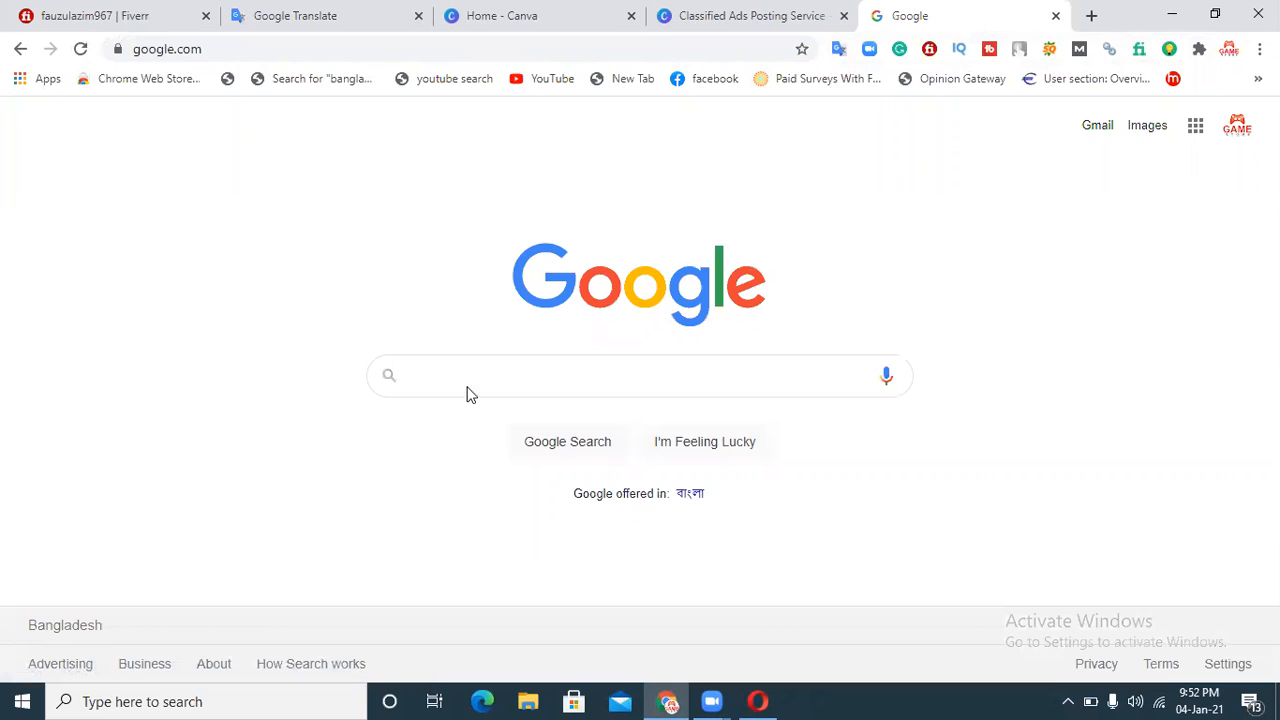
{"action": "left_click", "coordinate": [474, 380]}
{"action": "type", "text": "cla"}
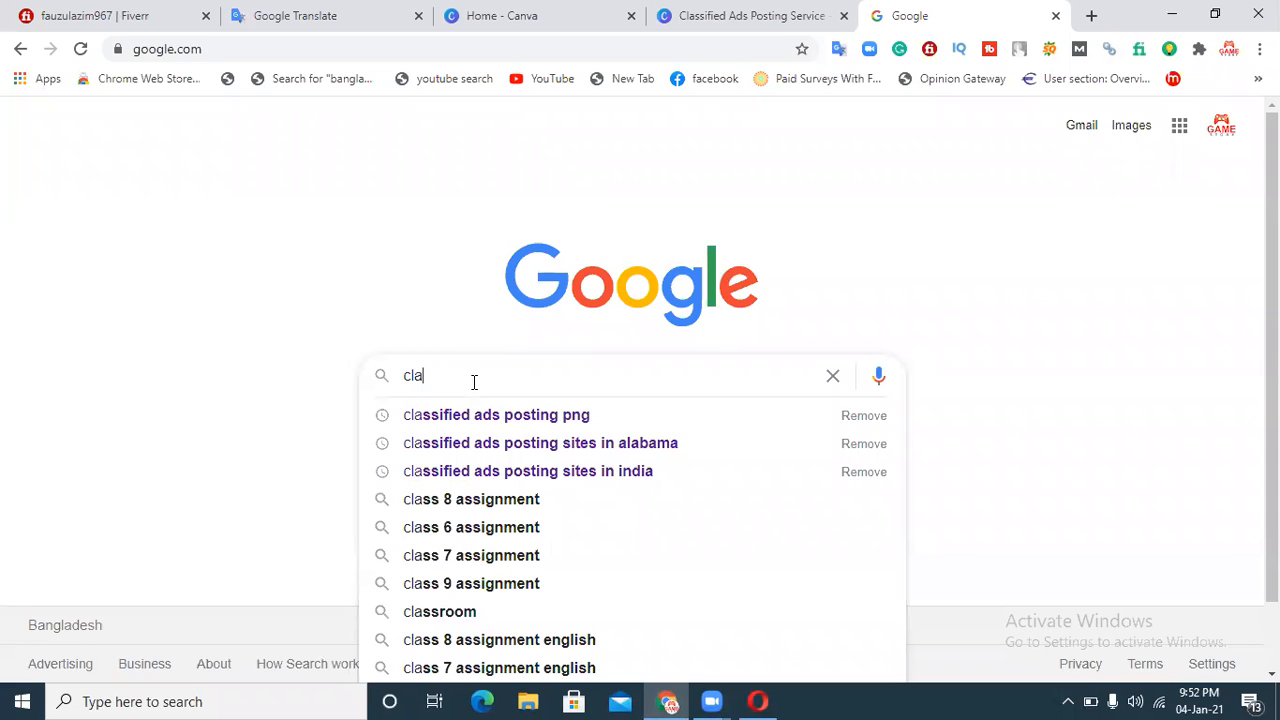
{"action": "type", "text": "ssified"}
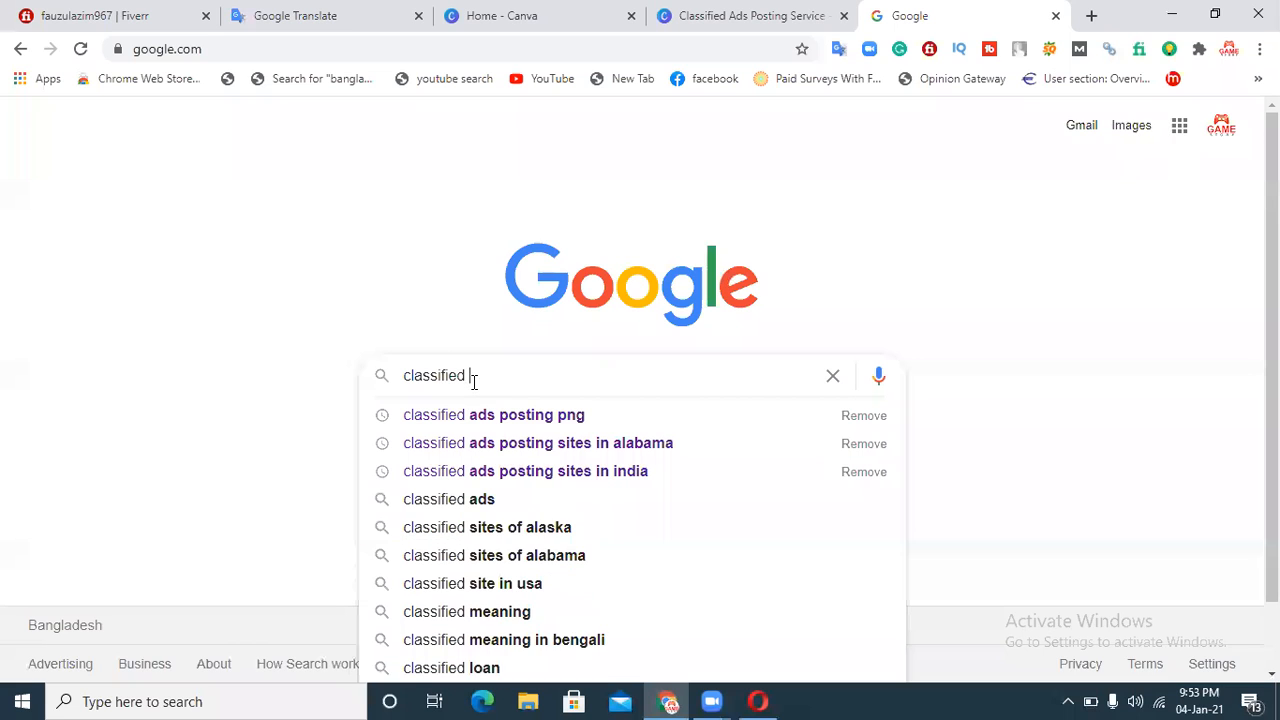
{"action": "type", "text": " site"}
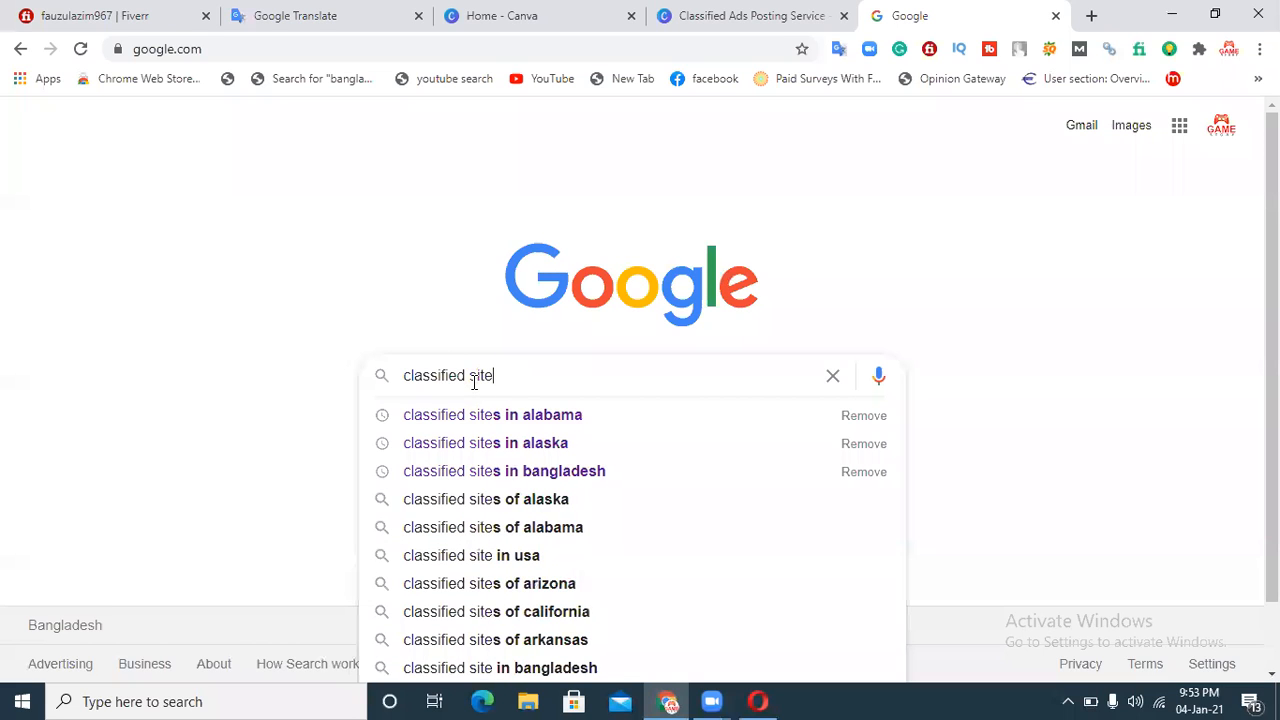
{"action": "type", "text": " png"}
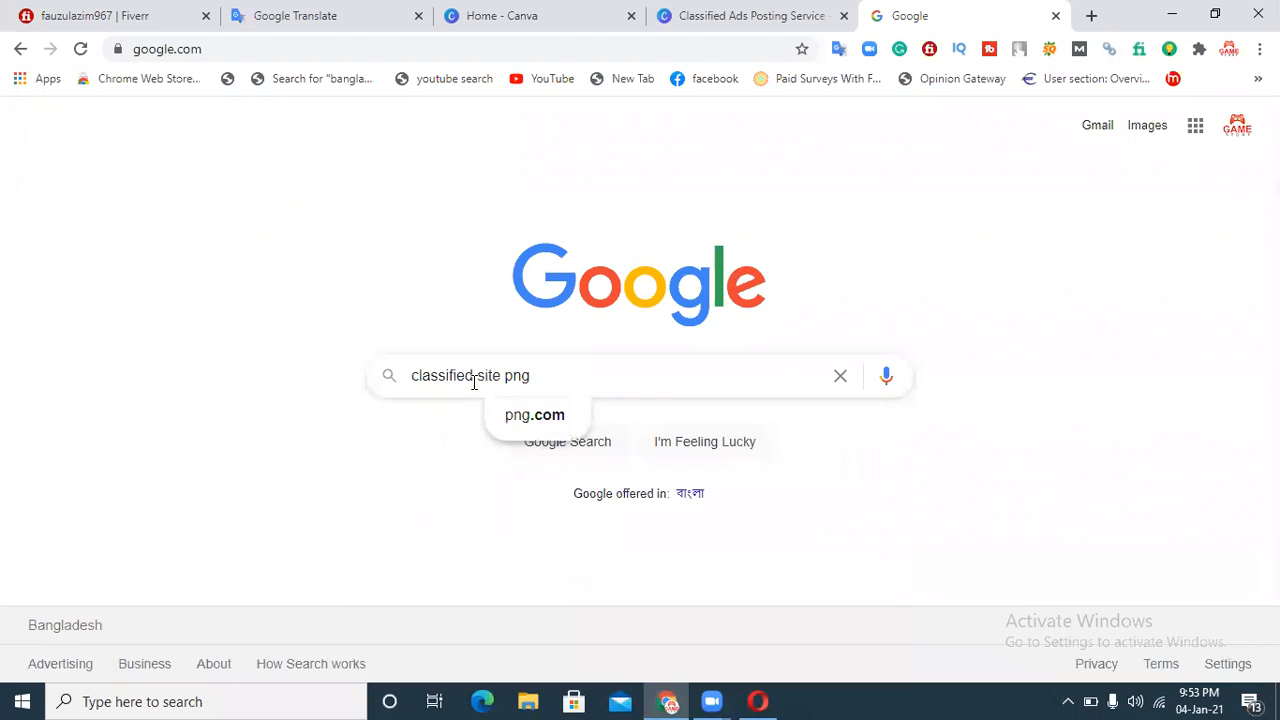
{"action": "key", "text": "Return"}
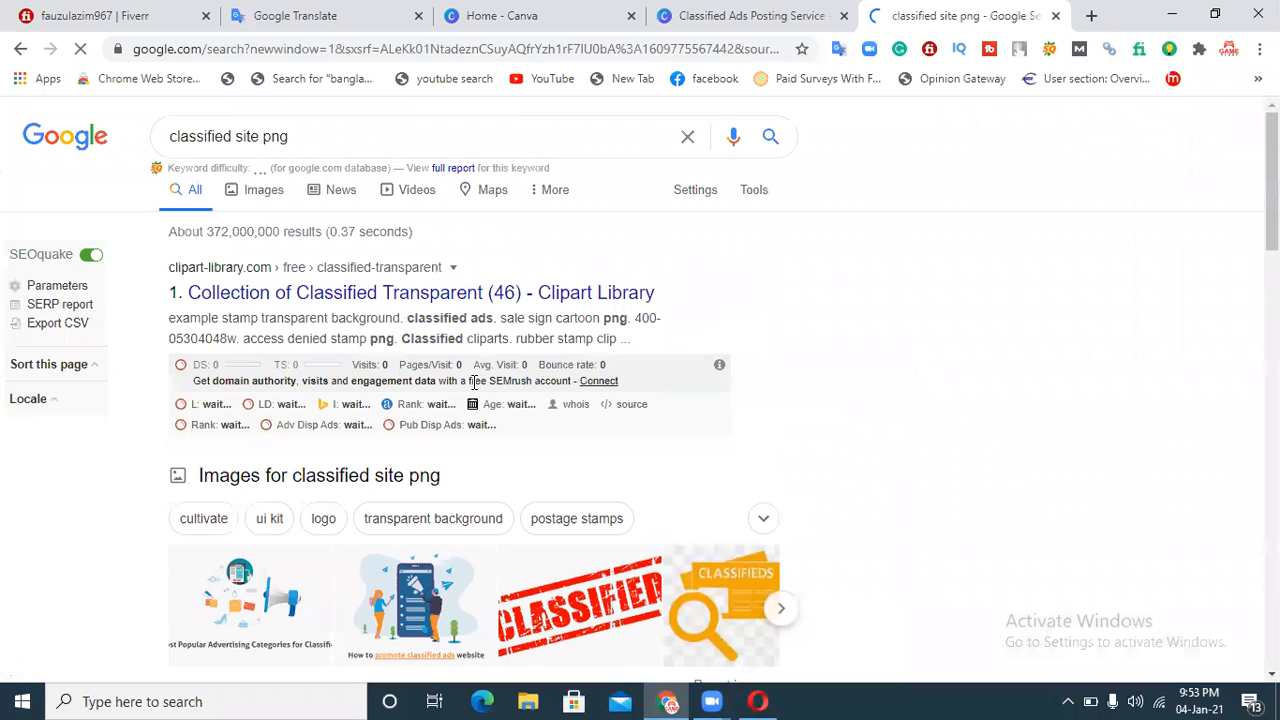
Step: Browse the image results and open the 'Global Classifieds Ads' image in its own tab
{"action": "left_click", "coordinate": [247, 197]}
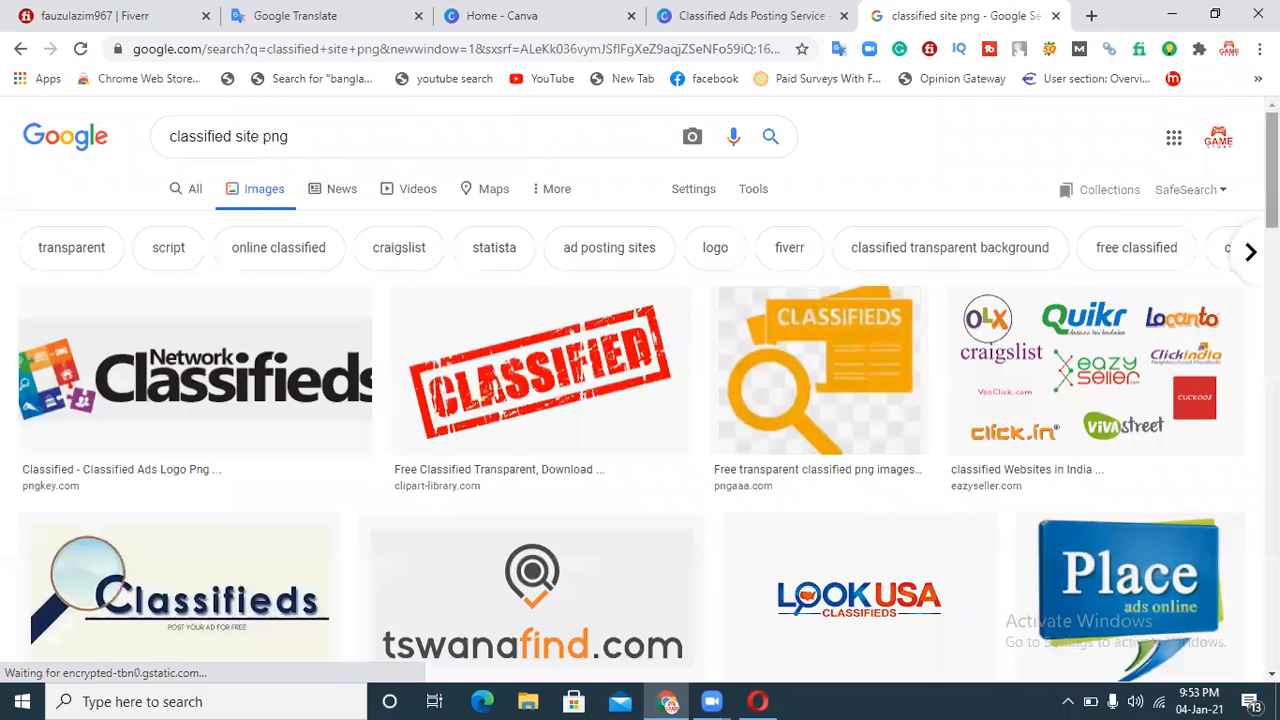
{"action": "scroll", "coordinate": [250, 357], "scroll_direction": "down", "scroll_amount": 3}
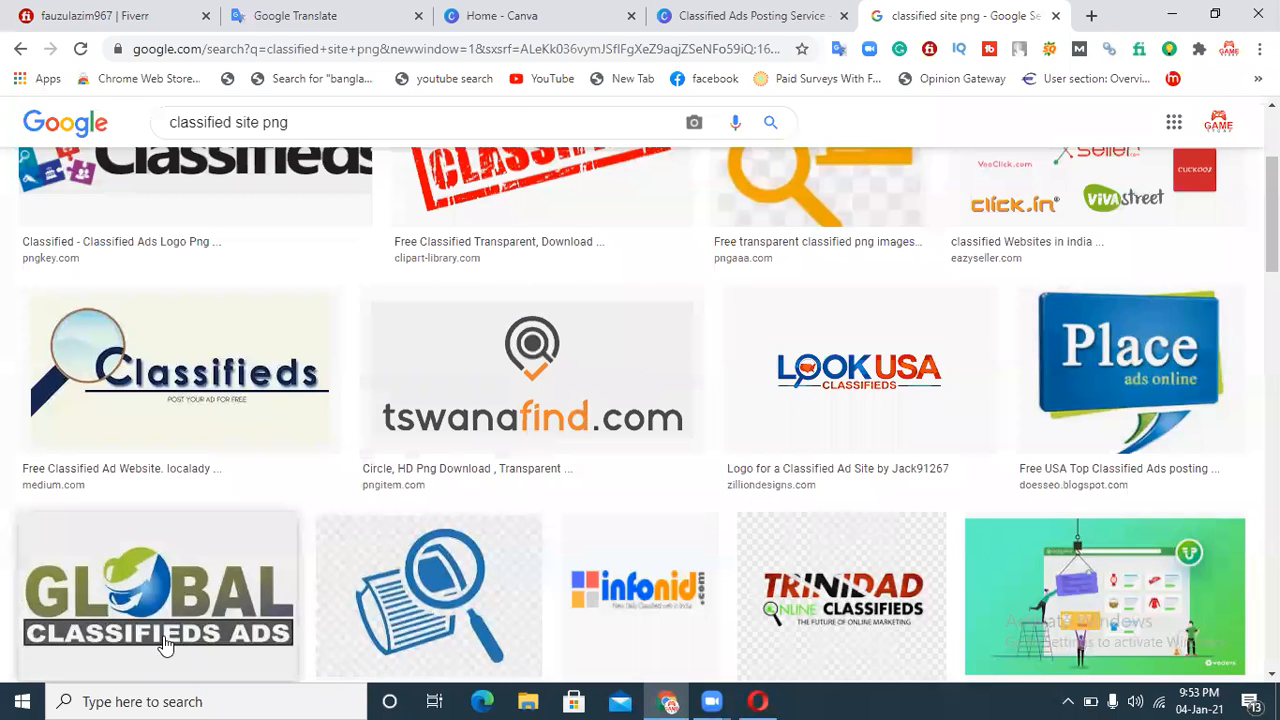
{"action": "scroll", "coordinate": [107, 412], "scroll_direction": "down", "scroll_amount": 2}
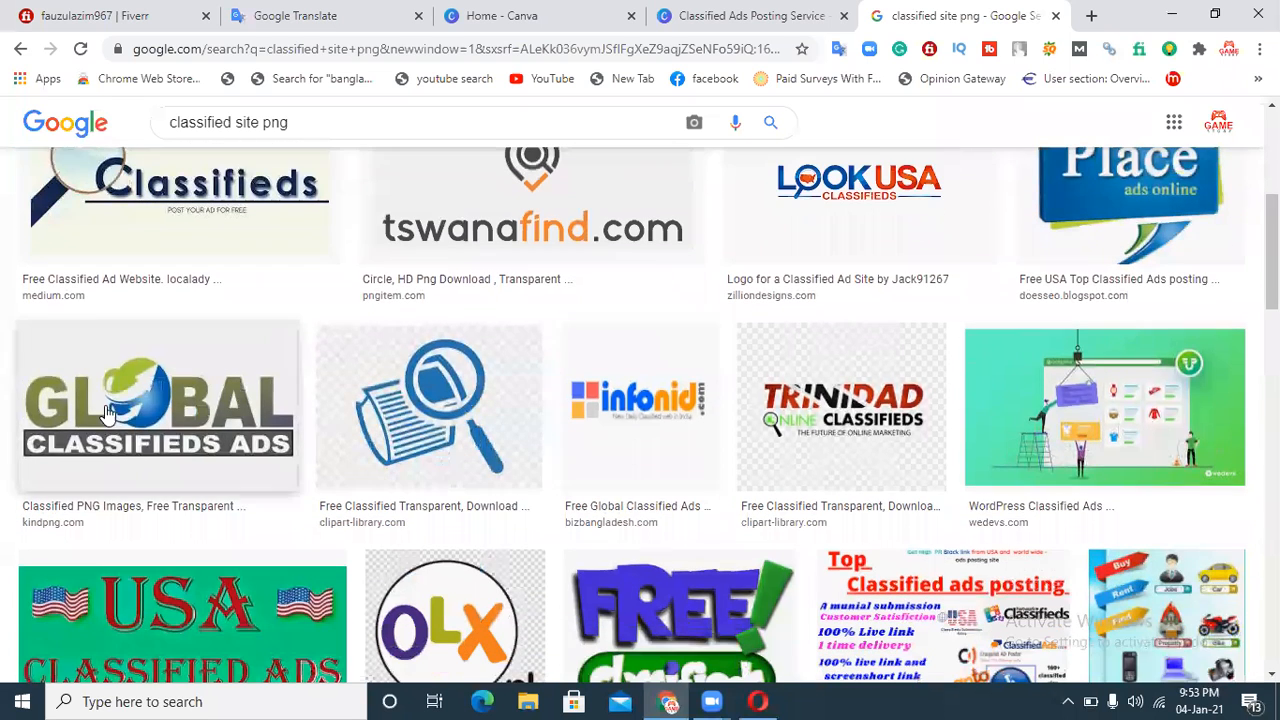
{"action": "left_click", "coordinate": [188, 398]}
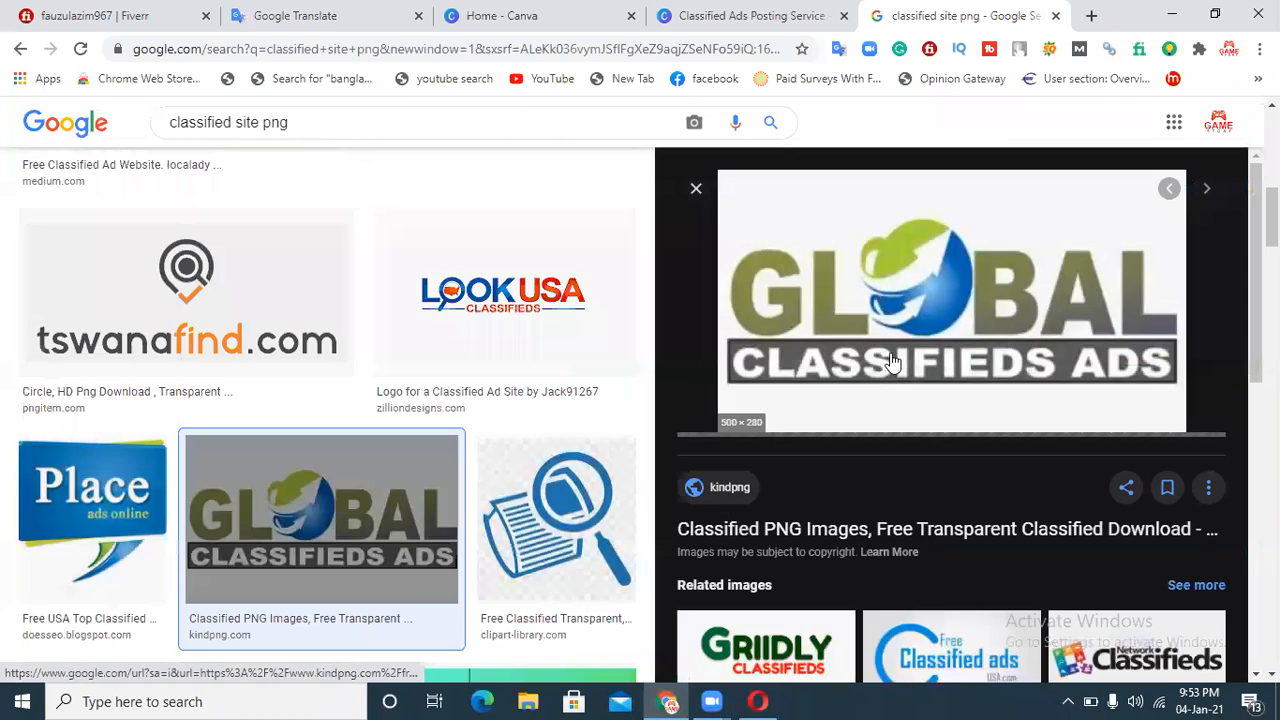
{"action": "right_click", "coordinate": [893, 327]}
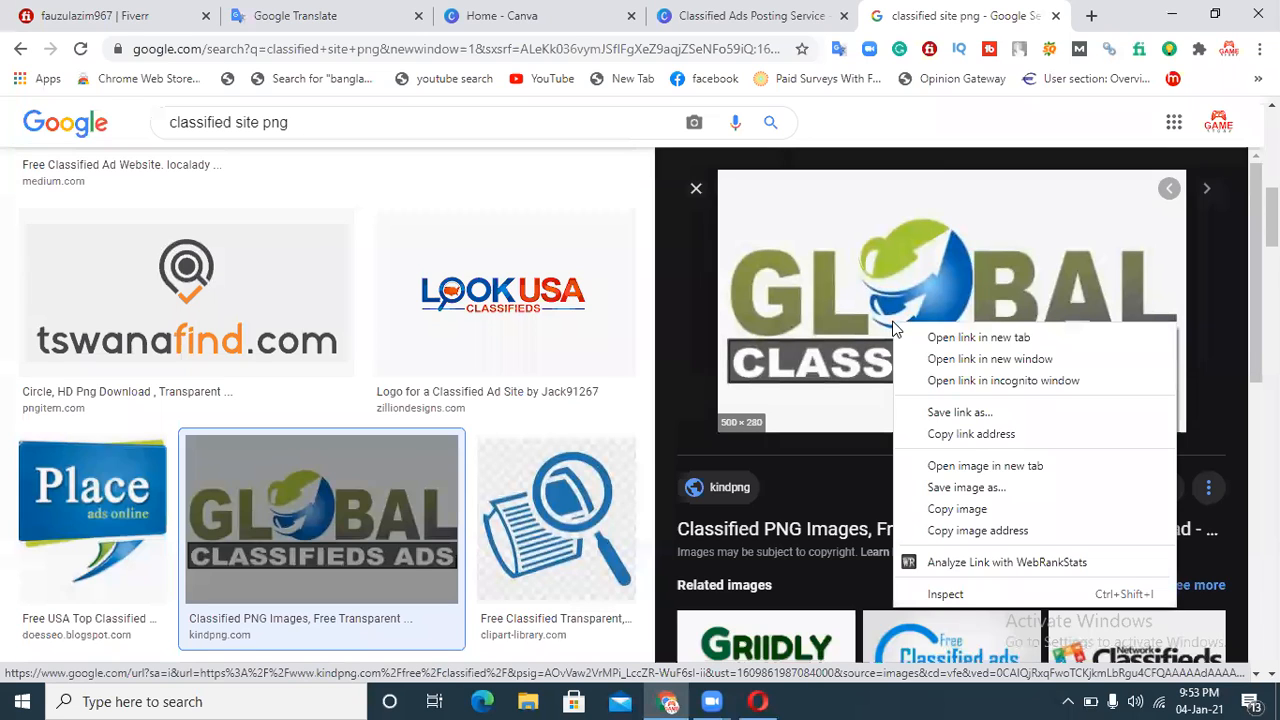
{"action": "left_click", "coordinate": [950, 466]}
{"action": "left_click", "coordinate": [975, 15]}
{"action": "right_click", "coordinate": [620, 338]}
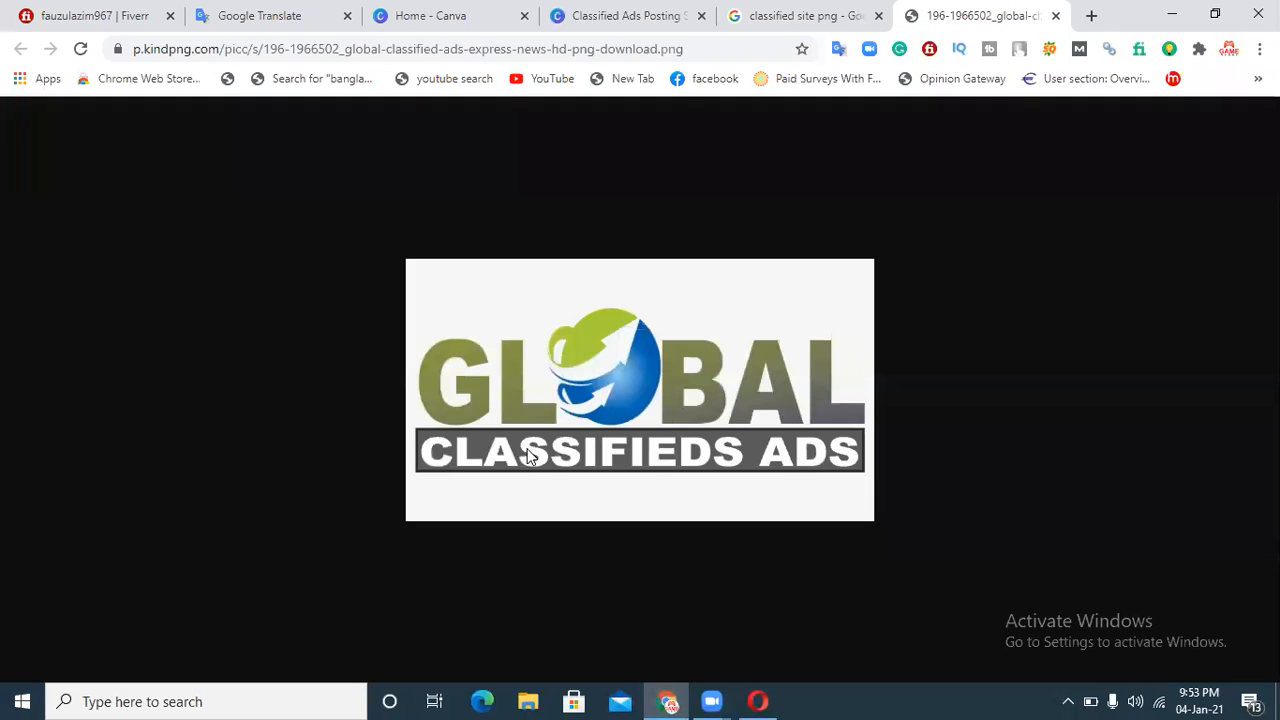
{"action": "key", "text": "ctrl+s"}
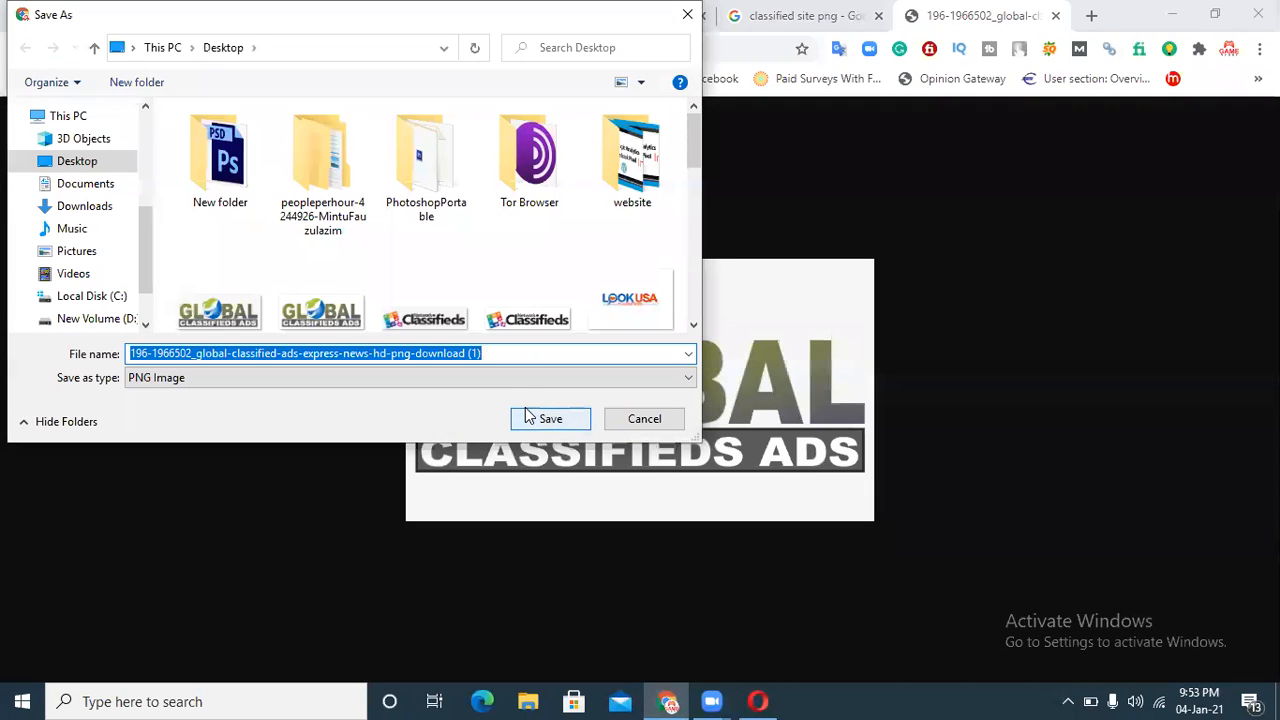
{"action": "left_click", "coordinate": [648, 420]}
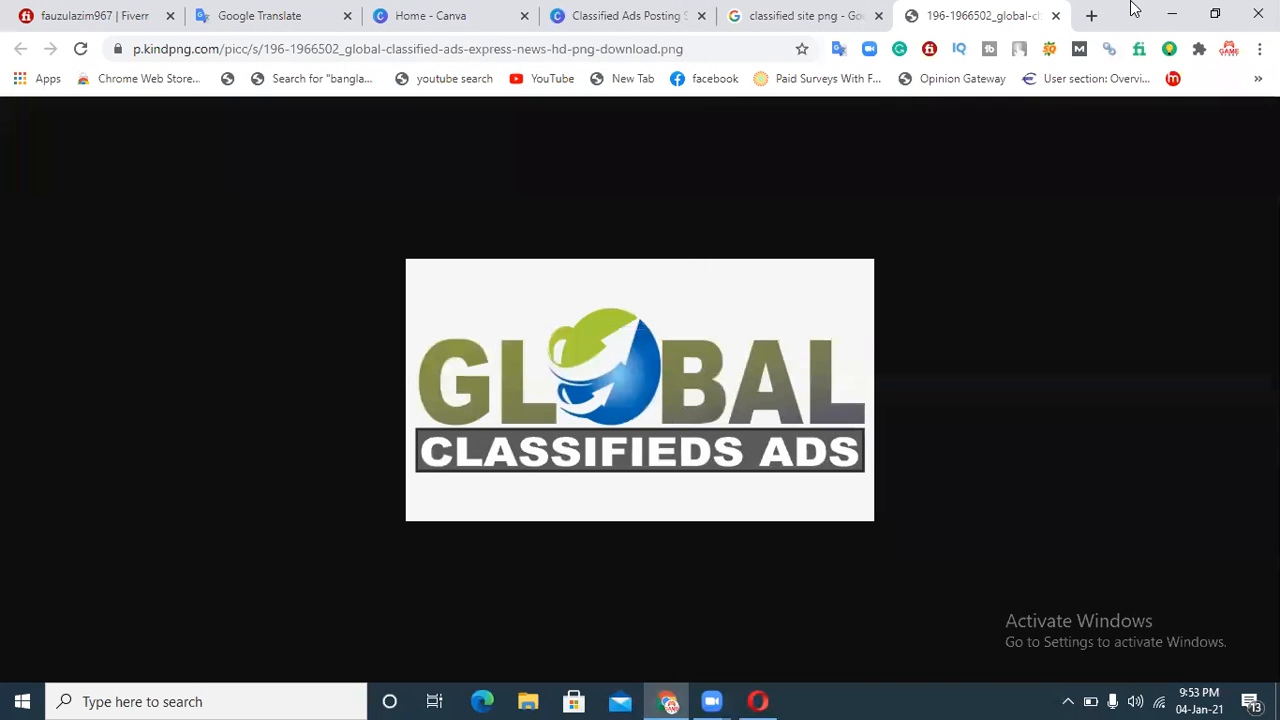
Step: Close the image tab and scroll through more of the classified site image results
{"action": "left_click", "coordinate": [1057, 14]}
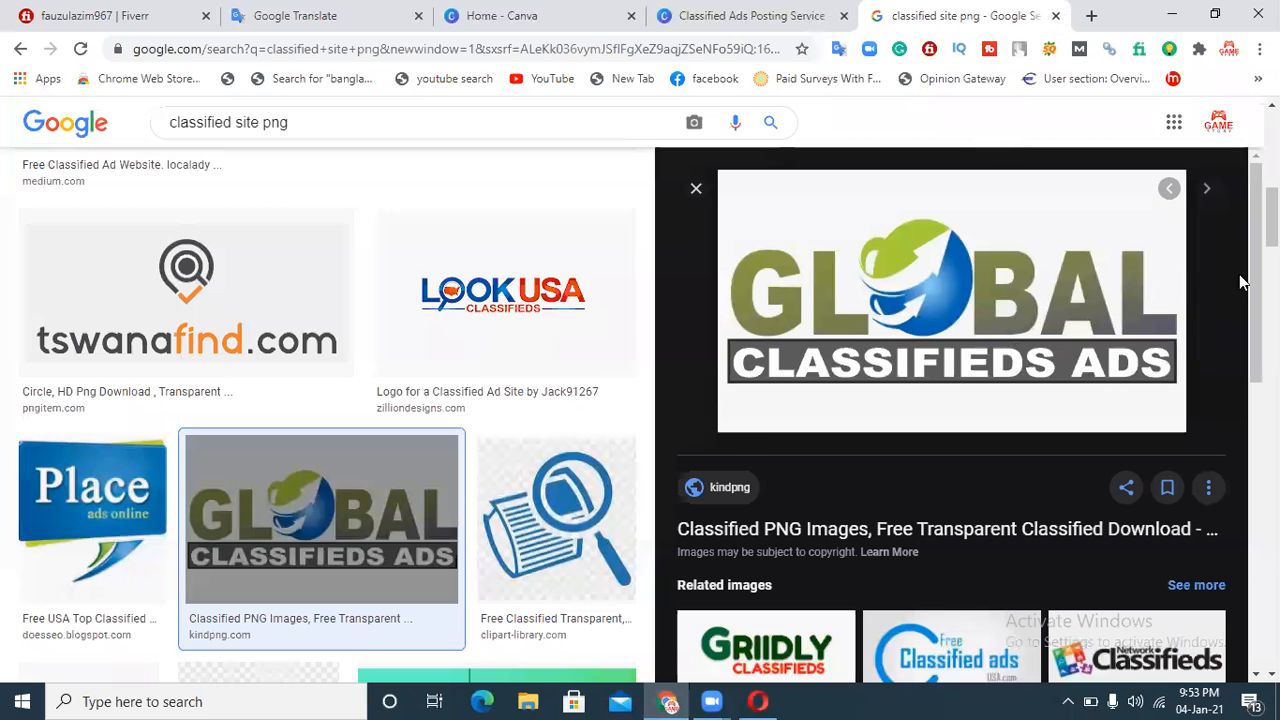
{"action": "left_click", "coordinate": [697, 190]}
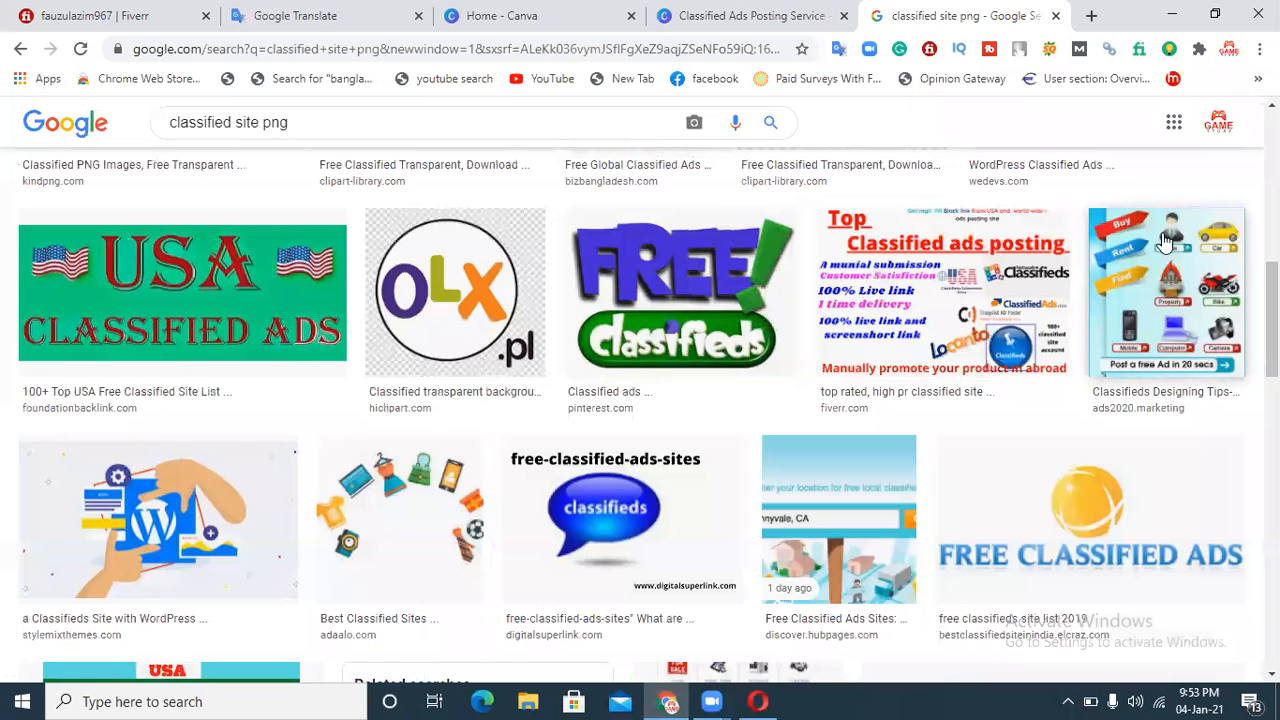
{"action": "scroll", "coordinate": [640, 400], "scroll_direction": "down", "scroll_amount": 4}
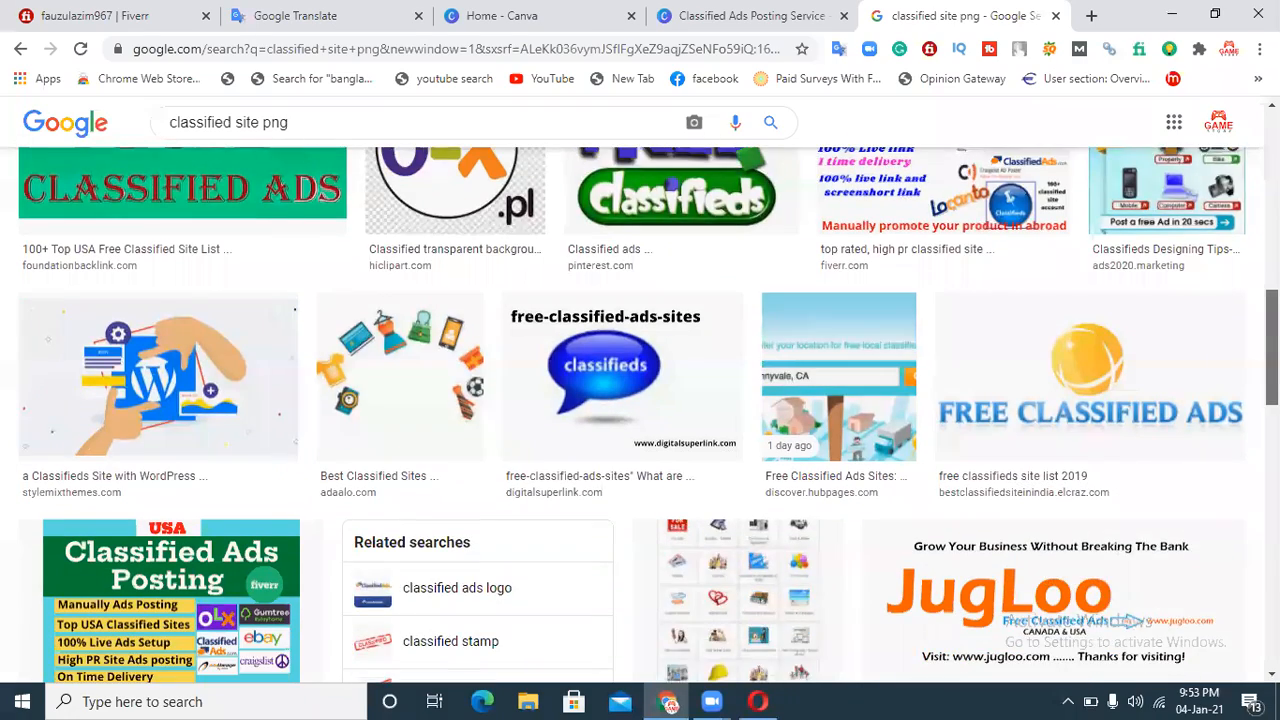
{"action": "scroll", "coordinate": [640, 400], "scroll_direction": "down", "scroll_amount": 2}
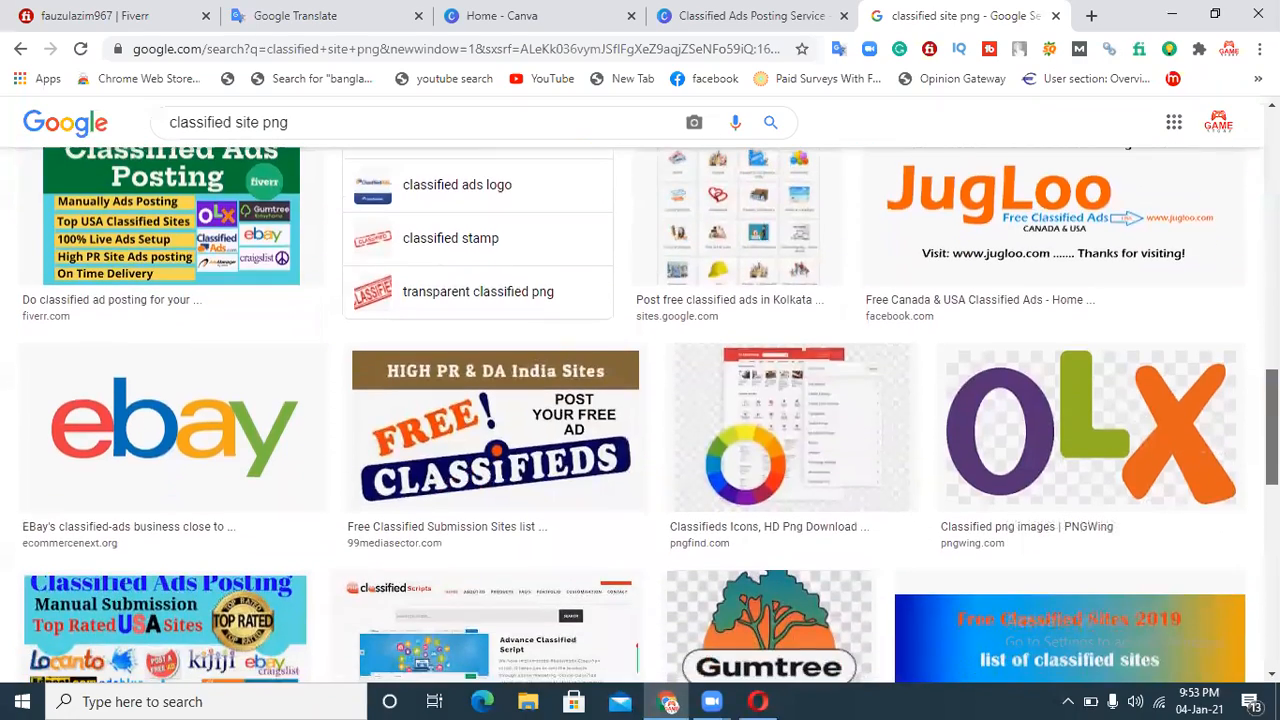
{"action": "scroll", "coordinate": [640, 400], "scroll_direction": "down", "scroll_amount": 3}
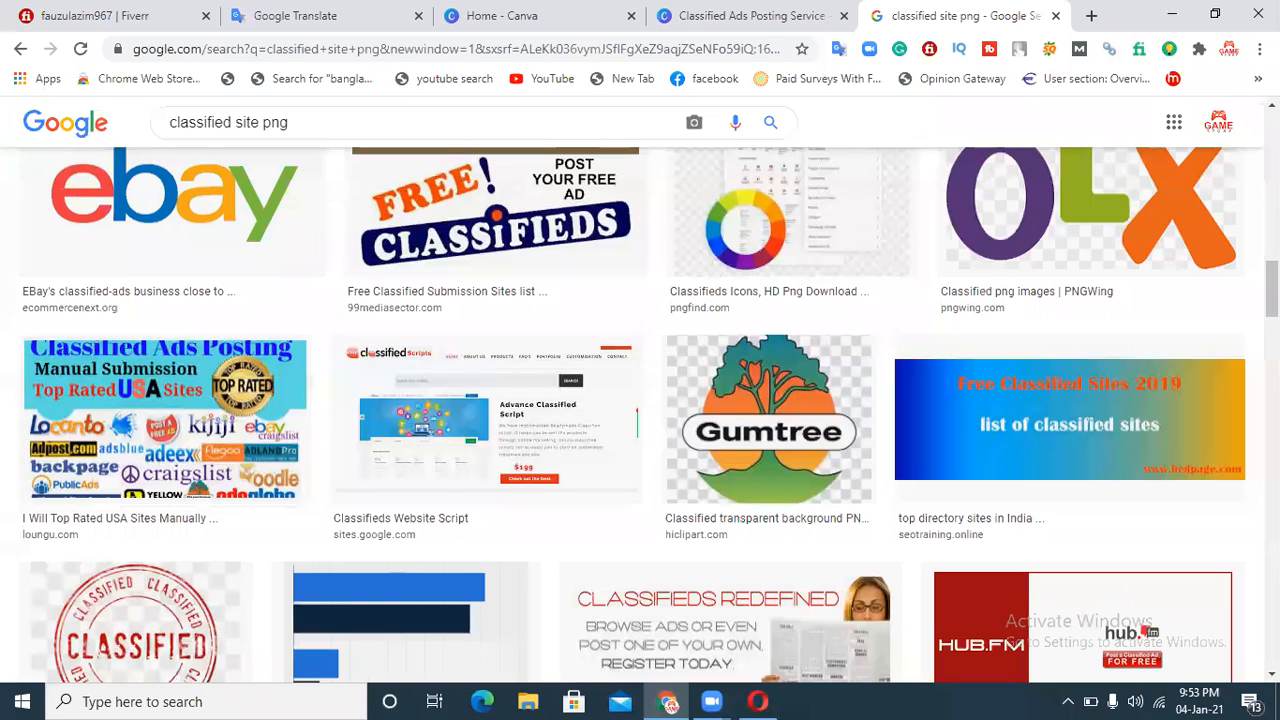
{"action": "scroll", "coordinate": [640, 415], "scroll_direction": "down", "scroll_amount": 5}
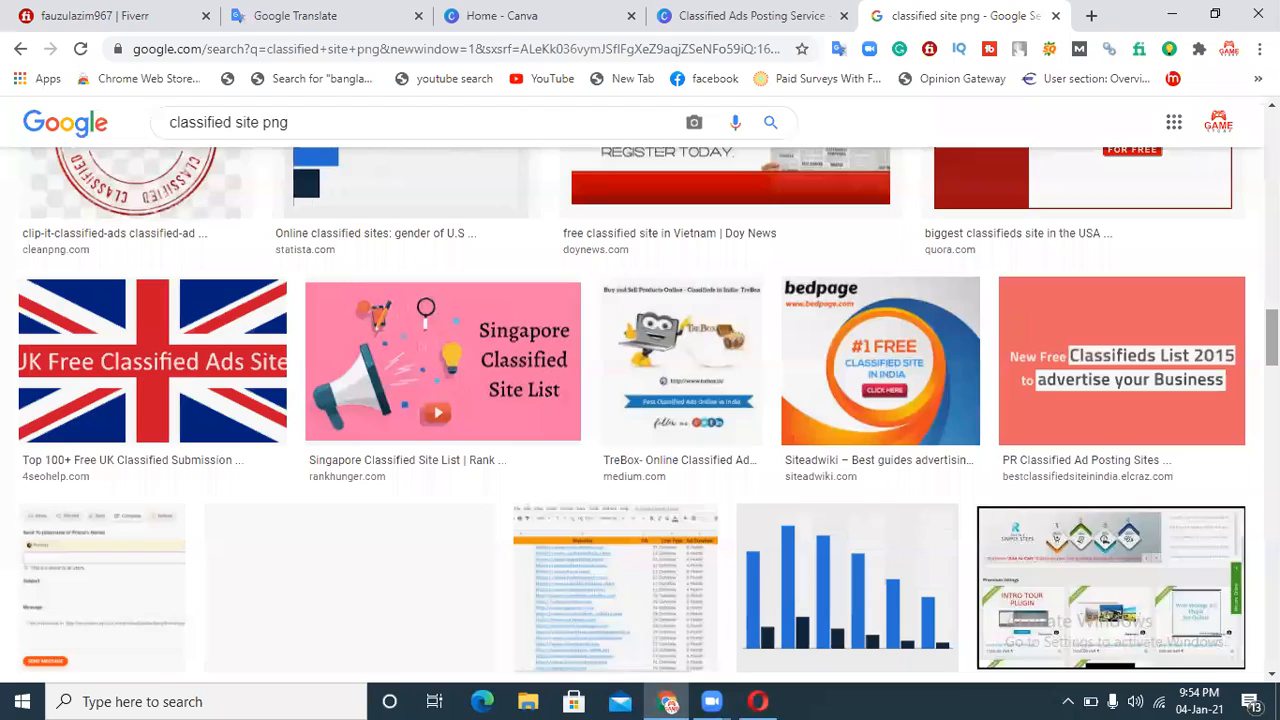
{"action": "scroll", "coordinate": [640, 415], "scroll_direction": "down", "scroll_amount": 5}
{"action": "scroll", "coordinate": [640, 415], "scroll_direction": "down", "scroll_amount": 5}
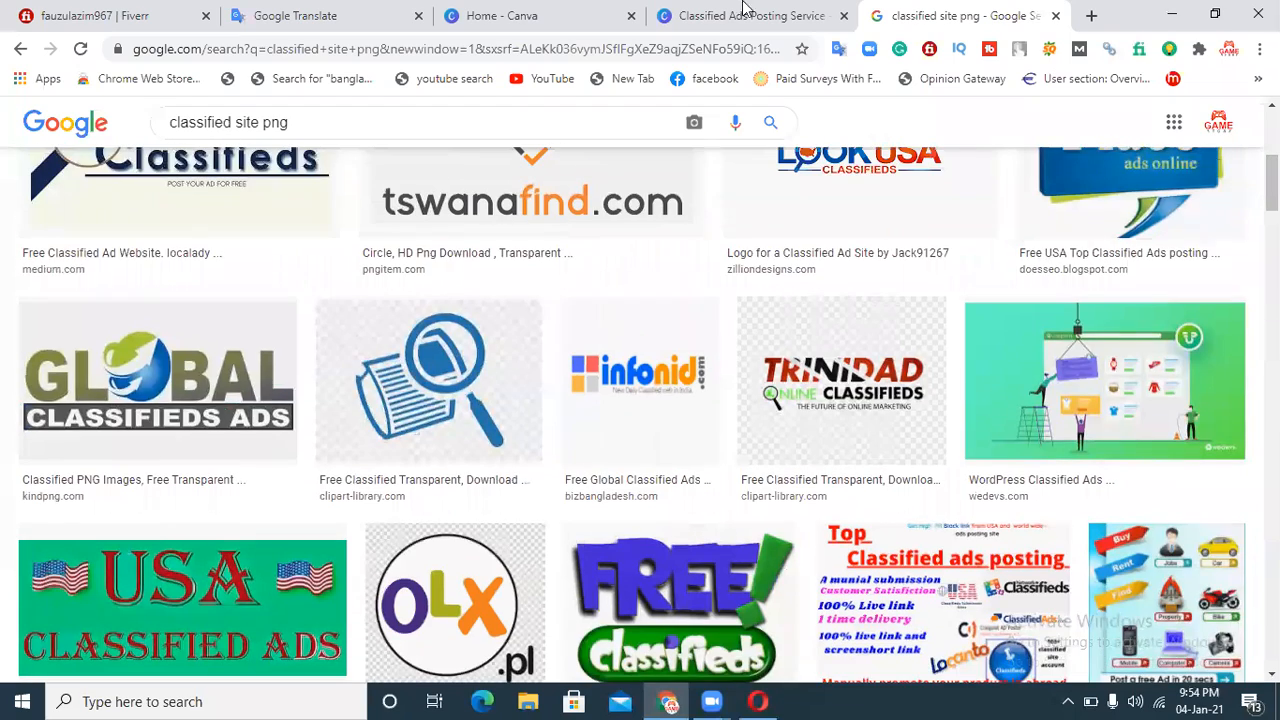
Step: Return to the Canva design and upload the saved Global Classifieds Ads logo PNG from the Desktop
{"action": "left_click", "coordinate": [724, 12]}
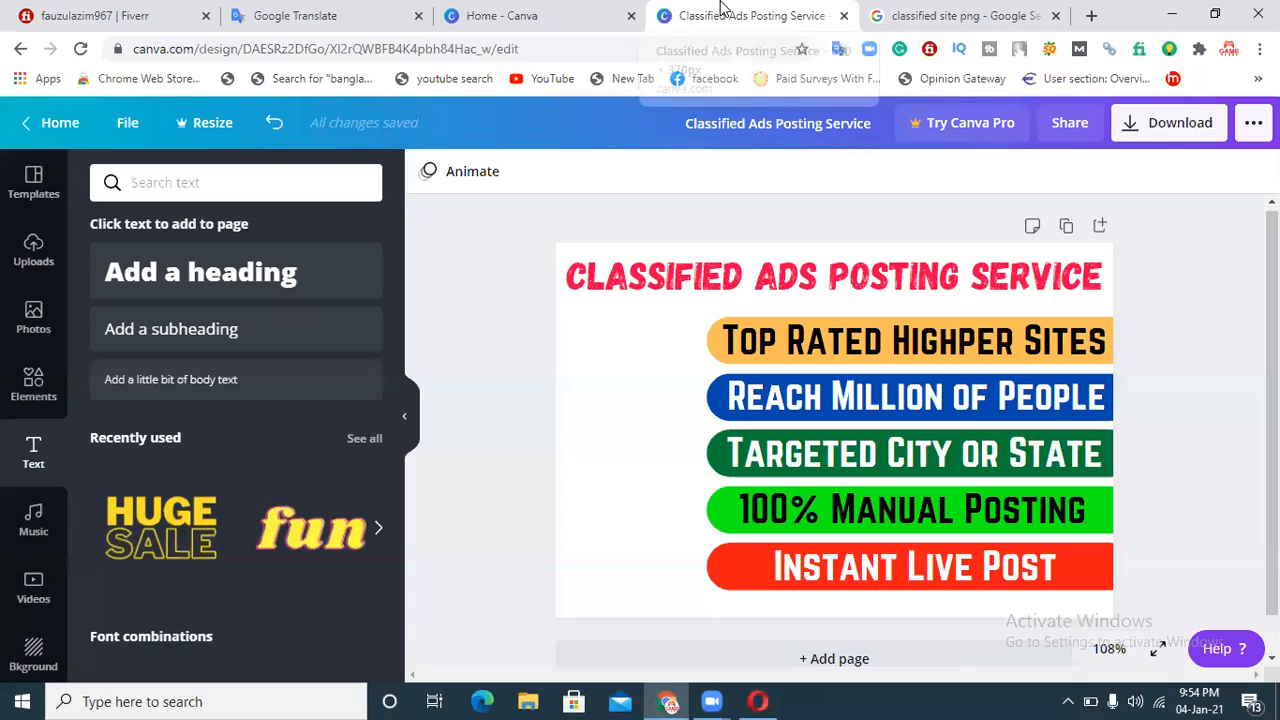
{"action": "left_click", "coordinate": [12, 258]}
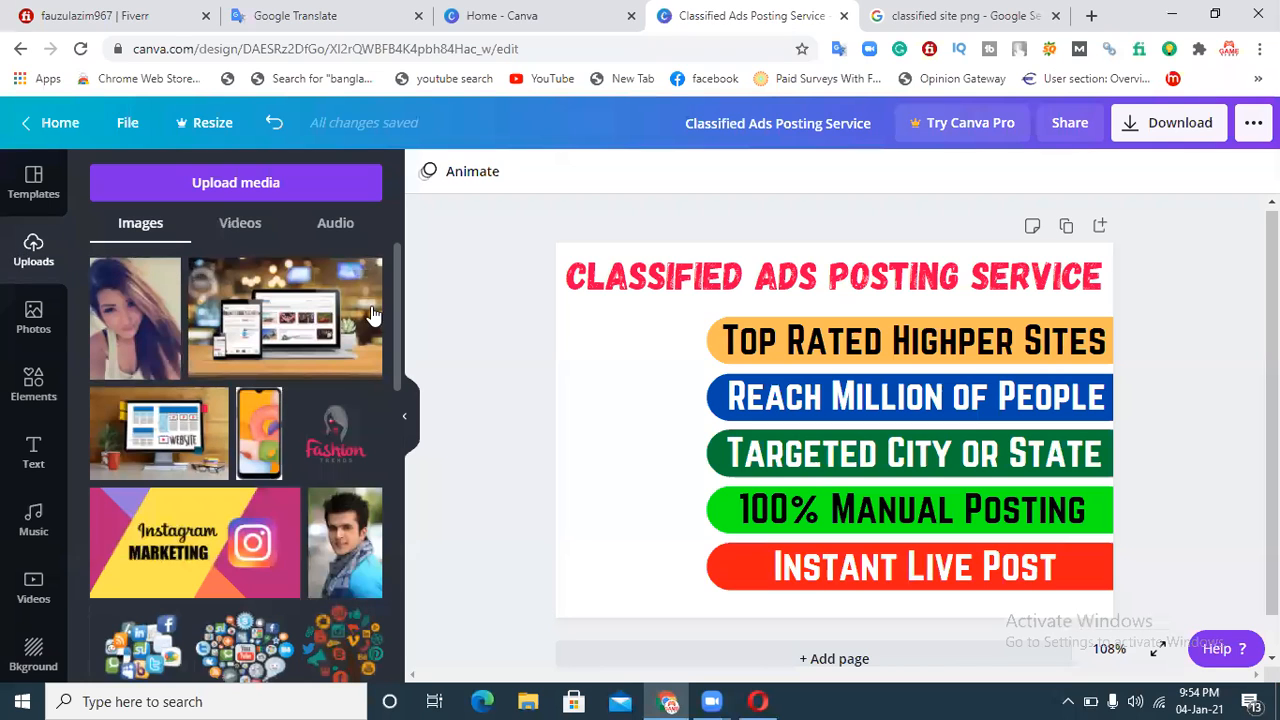
{"action": "left_click", "coordinate": [307, 203]}
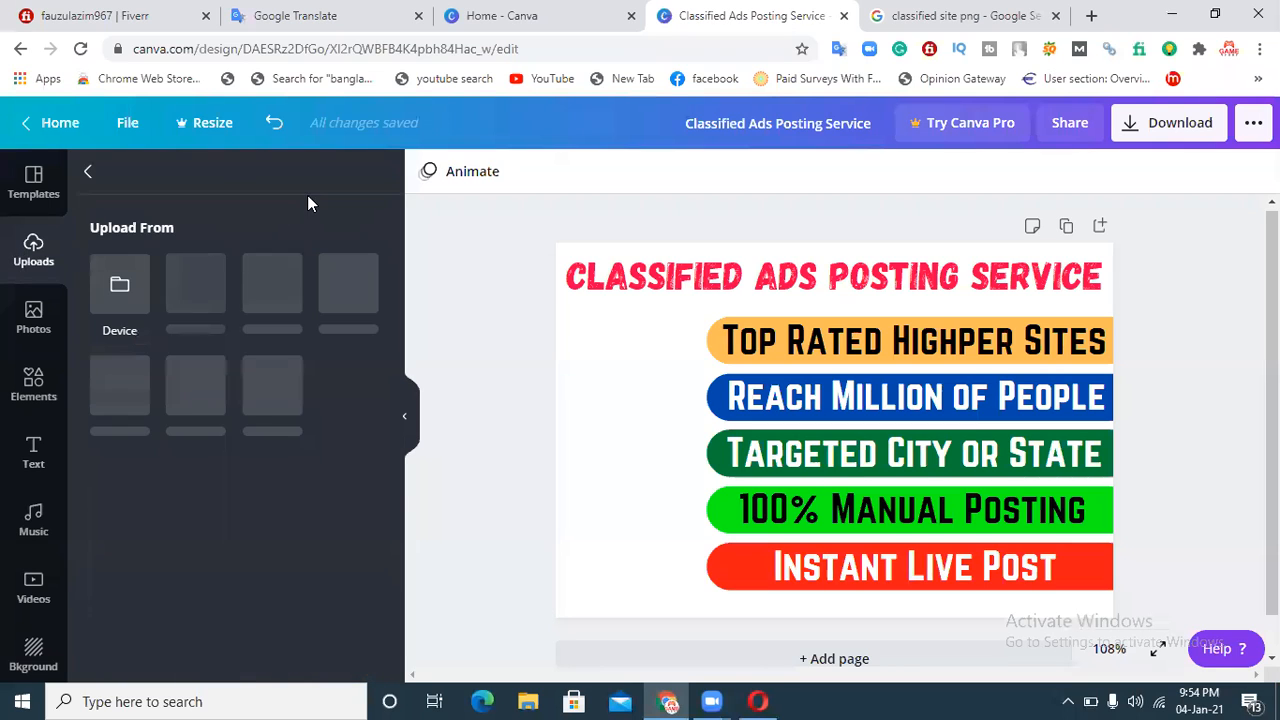
{"action": "left_click", "coordinate": [119, 285]}
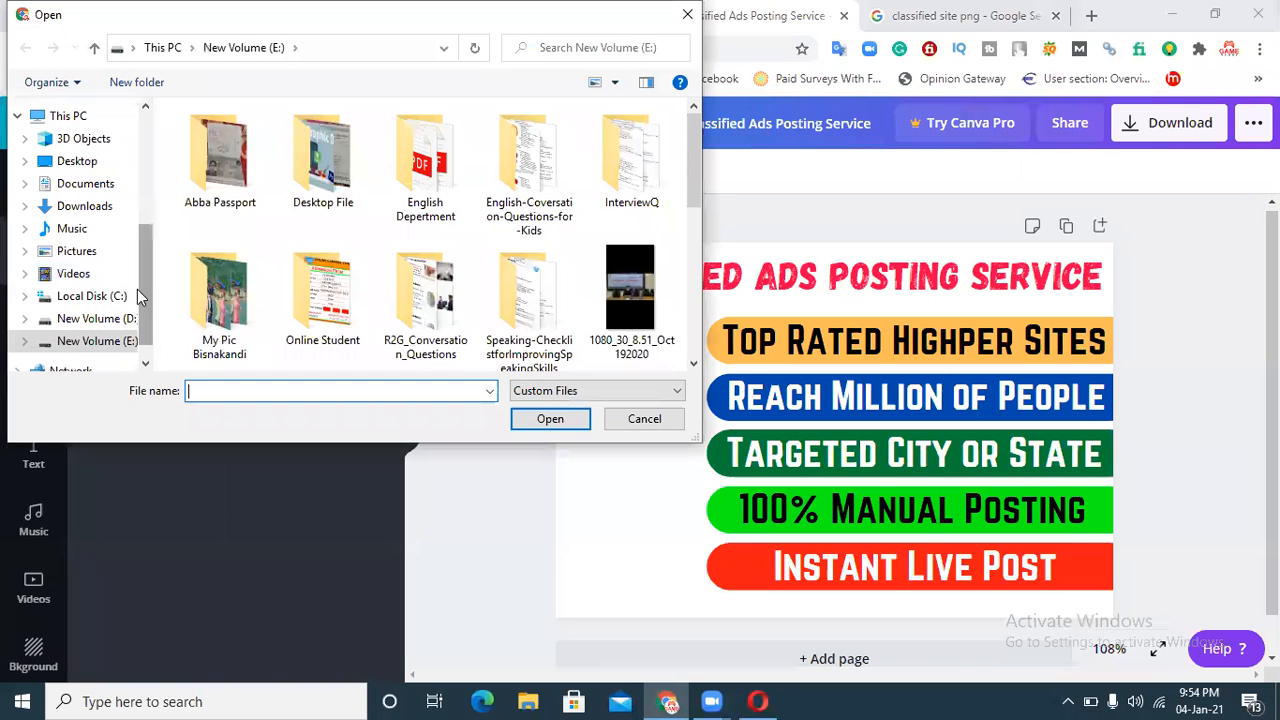
{"action": "left_click", "coordinate": [74, 163]}
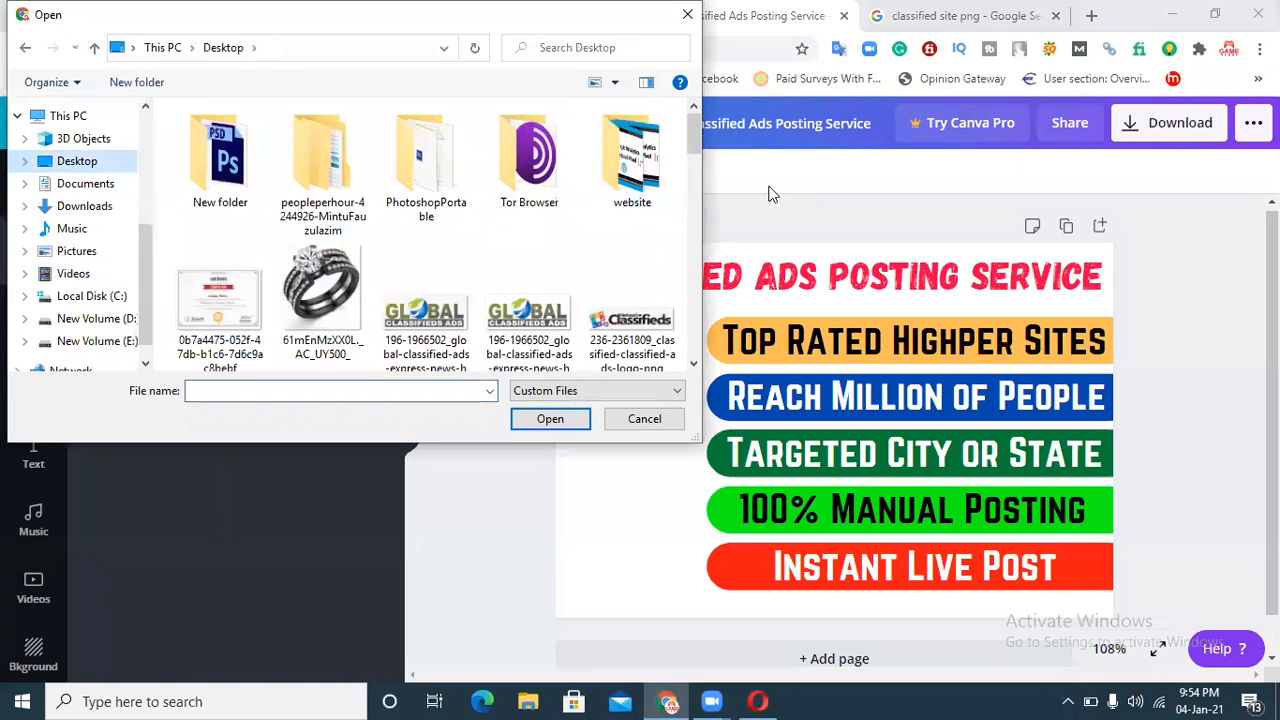
{"action": "left_click_drag", "start_coordinate": [692, 144], "coordinate": [692, 158]}
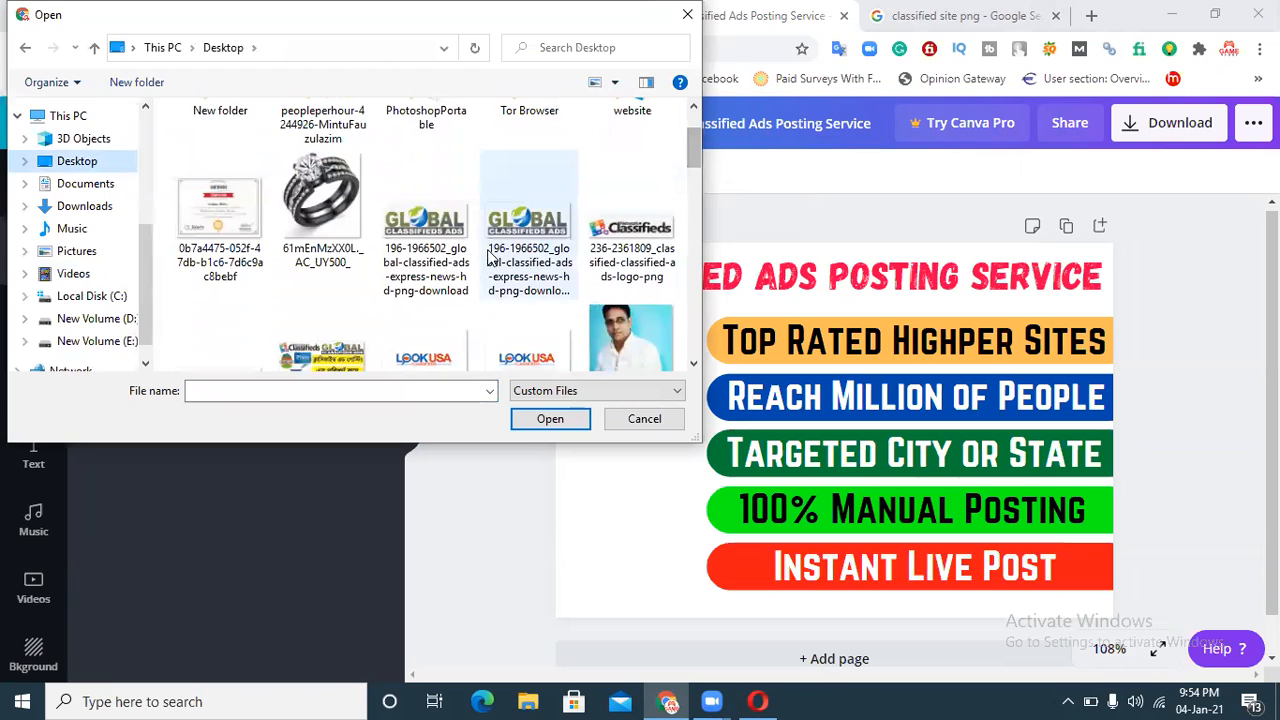
{"action": "left_click", "coordinate": [546, 262]}
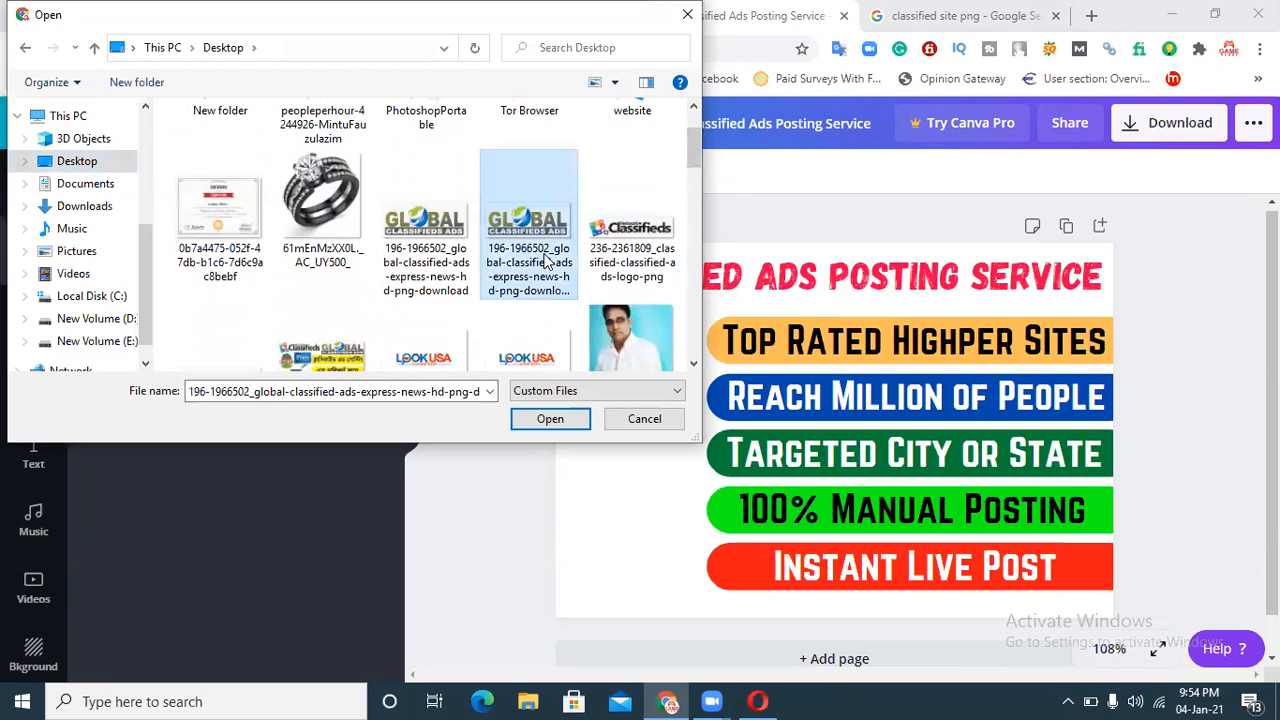
{"action": "left_click", "coordinate": [549, 418]}
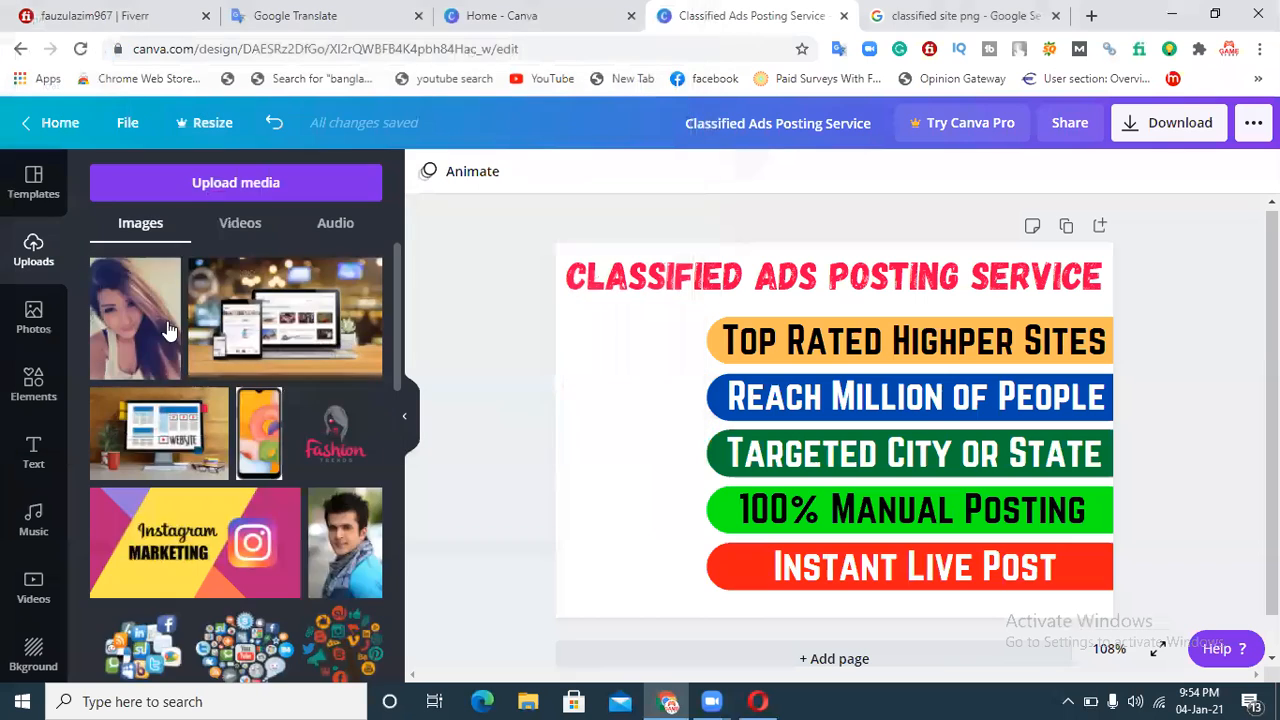
Step: Add the Global Classifieds Ads logo to the design, shrinking and placing it beside the 'Top Rated Highper Sites' bar
{"action": "left_click", "coordinate": [243, 322]}
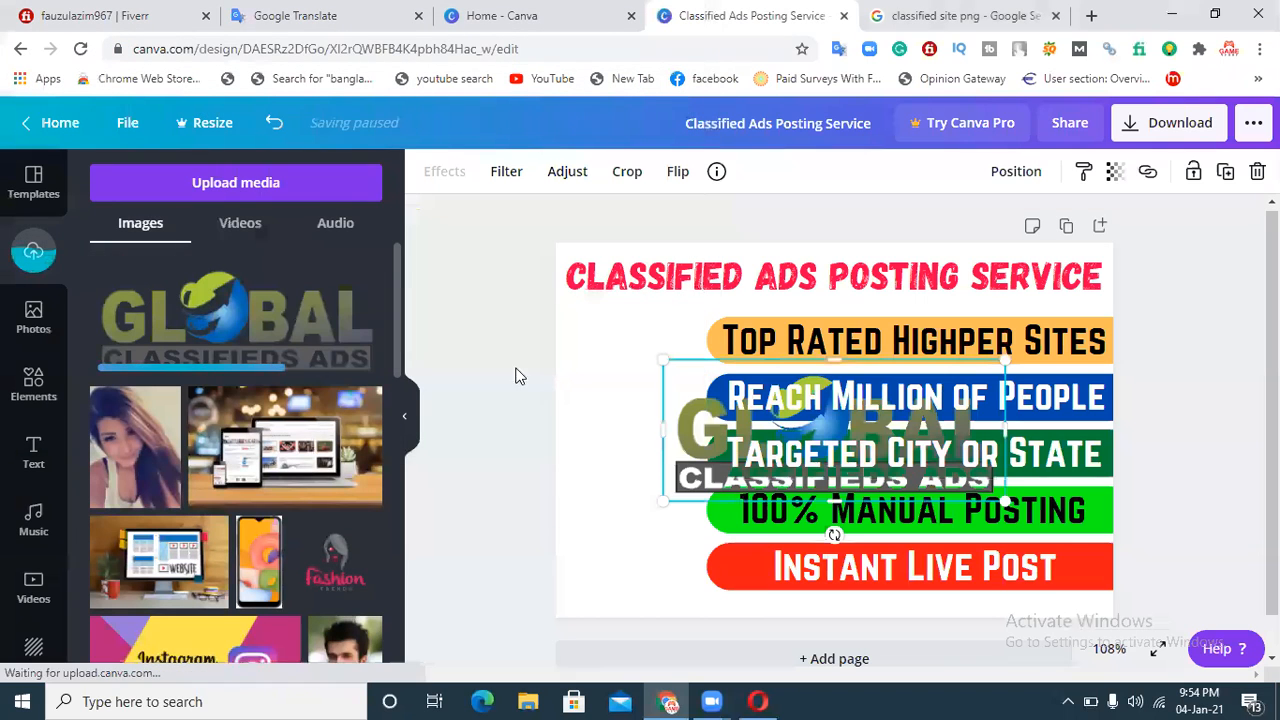
{"action": "left_click_drag", "start_coordinate": [686, 425], "coordinate": [578, 353]}
{"action": "left_click_drag", "start_coordinate": [899, 289], "coordinate": [672, 310]}
{"action": "left_click_drag", "start_coordinate": [670, 398], "coordinate": [660, 333]}
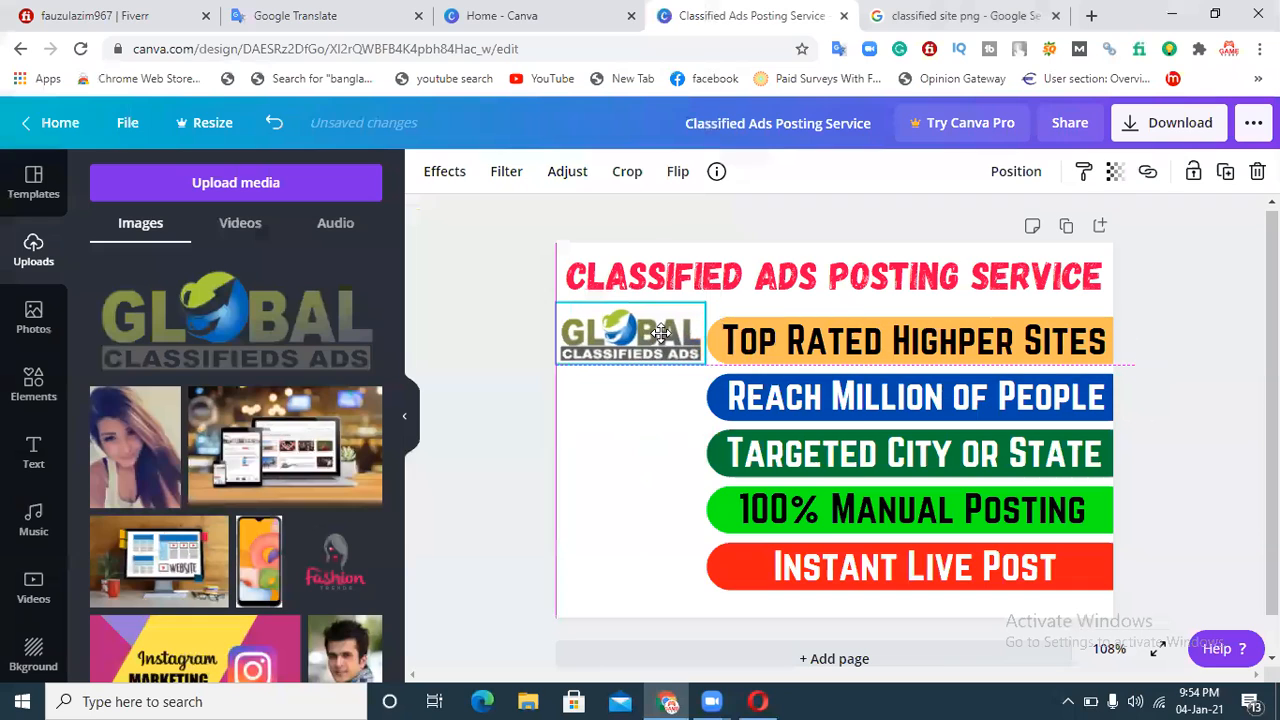
{"action": "left_click", "coordinate": [460, 358]}
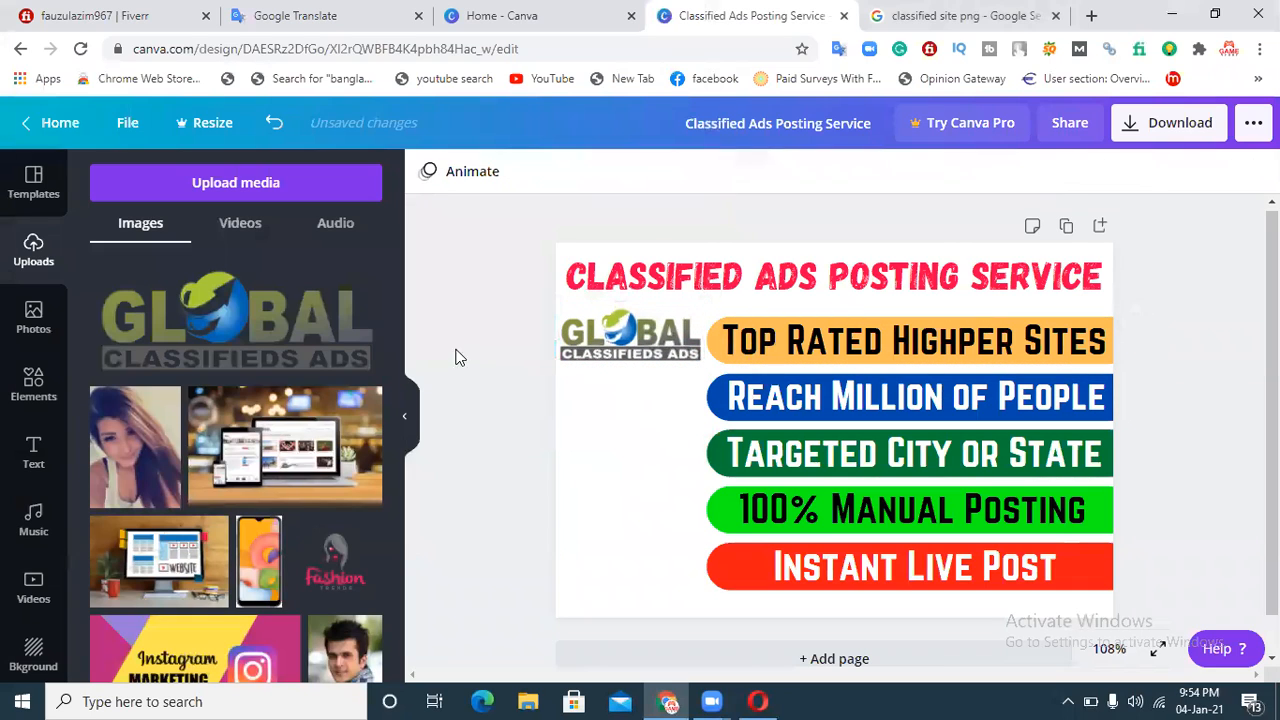
{"action": "left_click", "coordinate": [214, 183]}
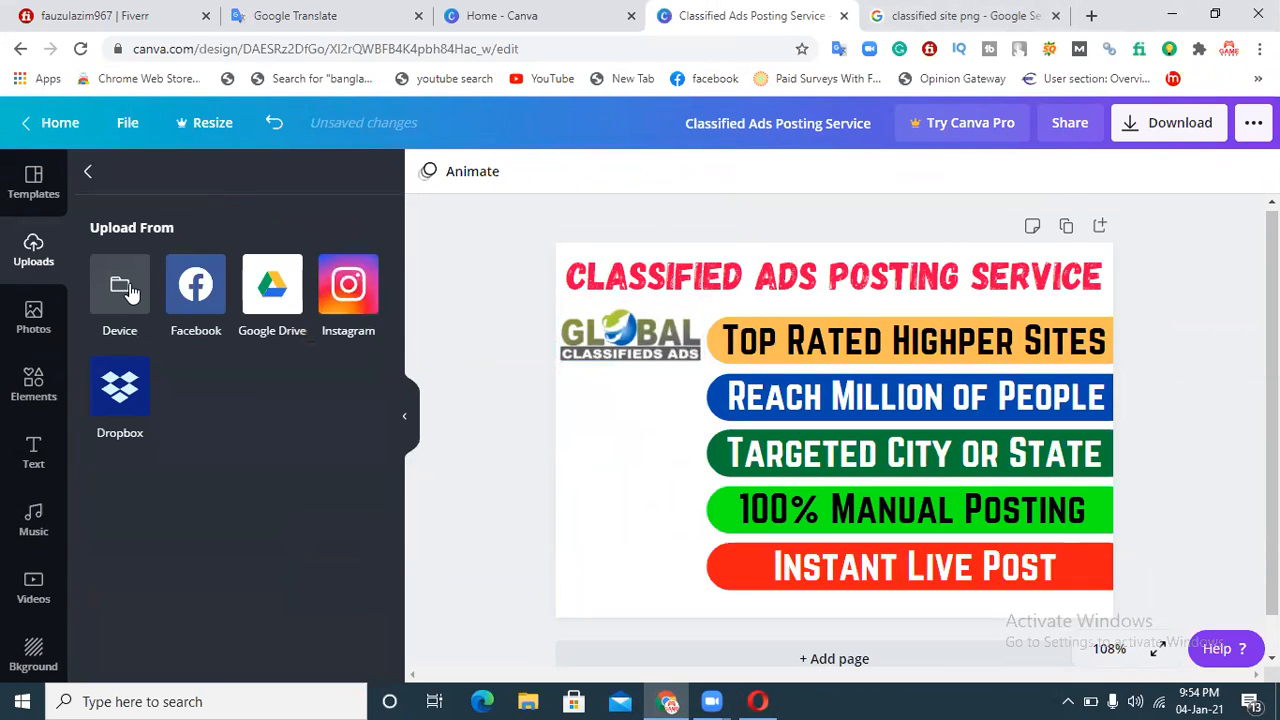
{"action": "left_click", "coordinate": [121, 290]}
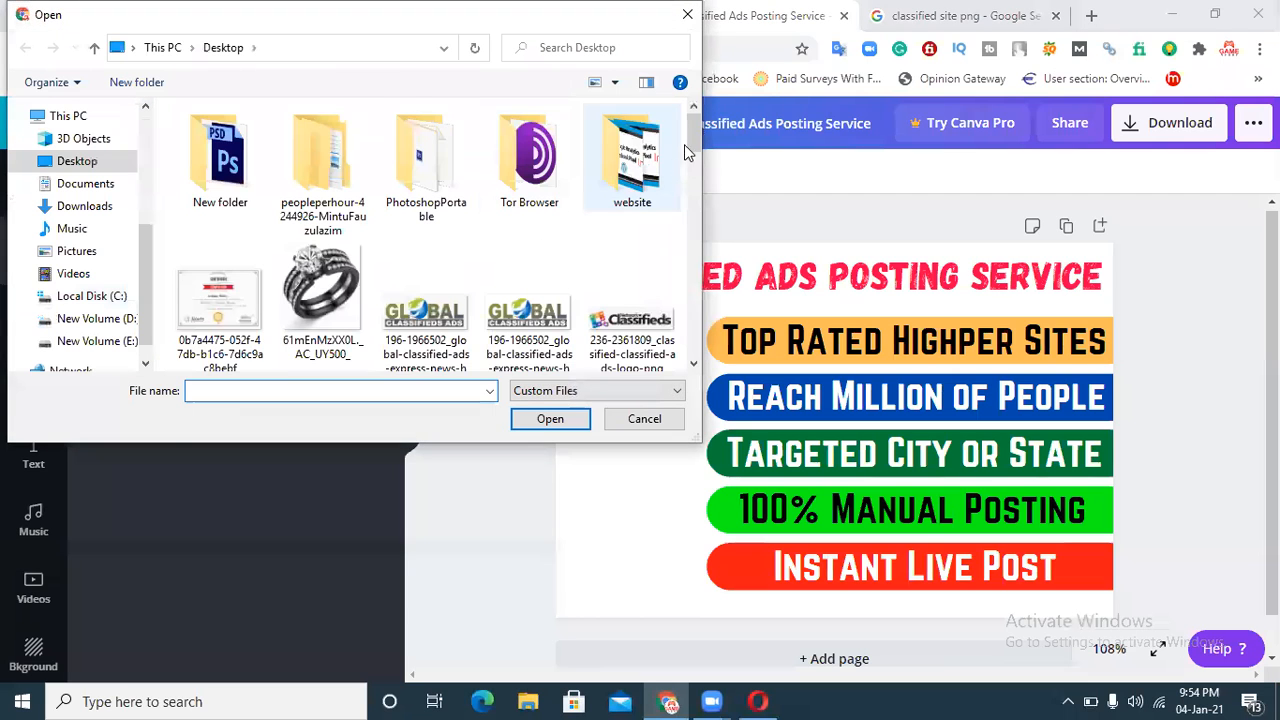
{"action": "scroll", "coordinate": [692, 143], "scroll_direction": "down", "scroll_amount": 2}
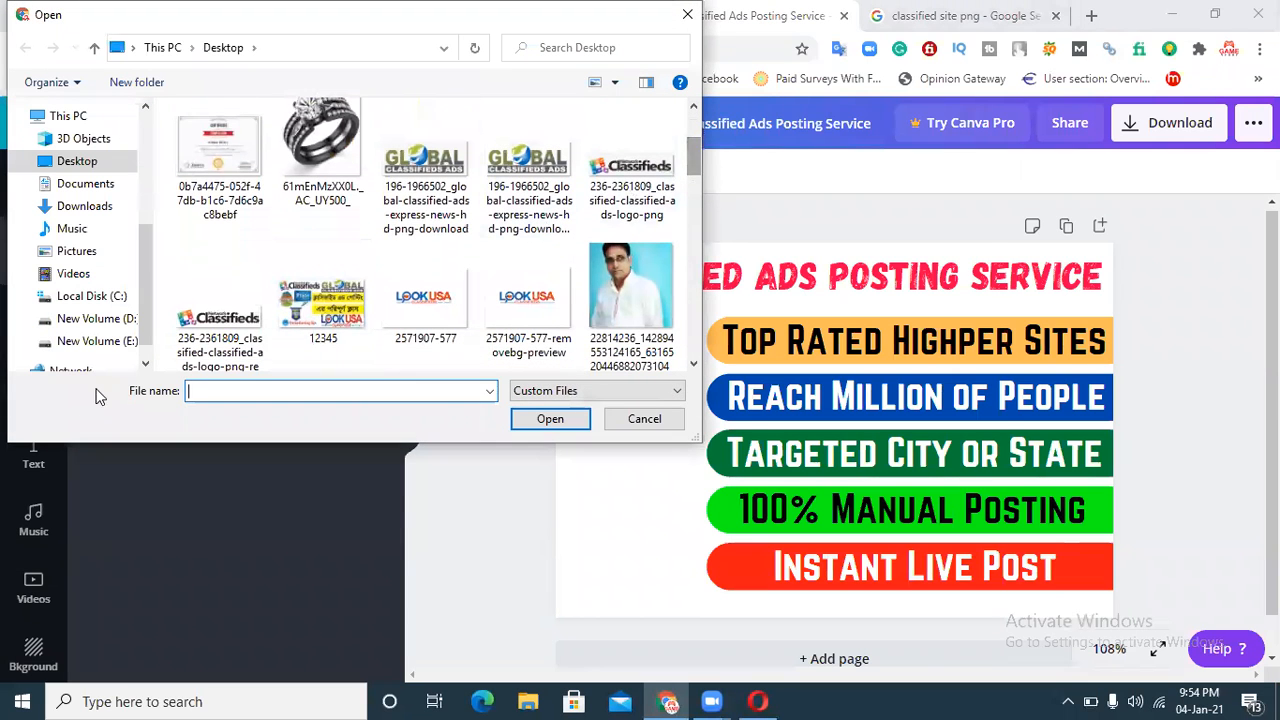
{"action": "left_click", "coordinate": [209, 347]}
{"action": "left_click", "coordinate": [548, 419]}
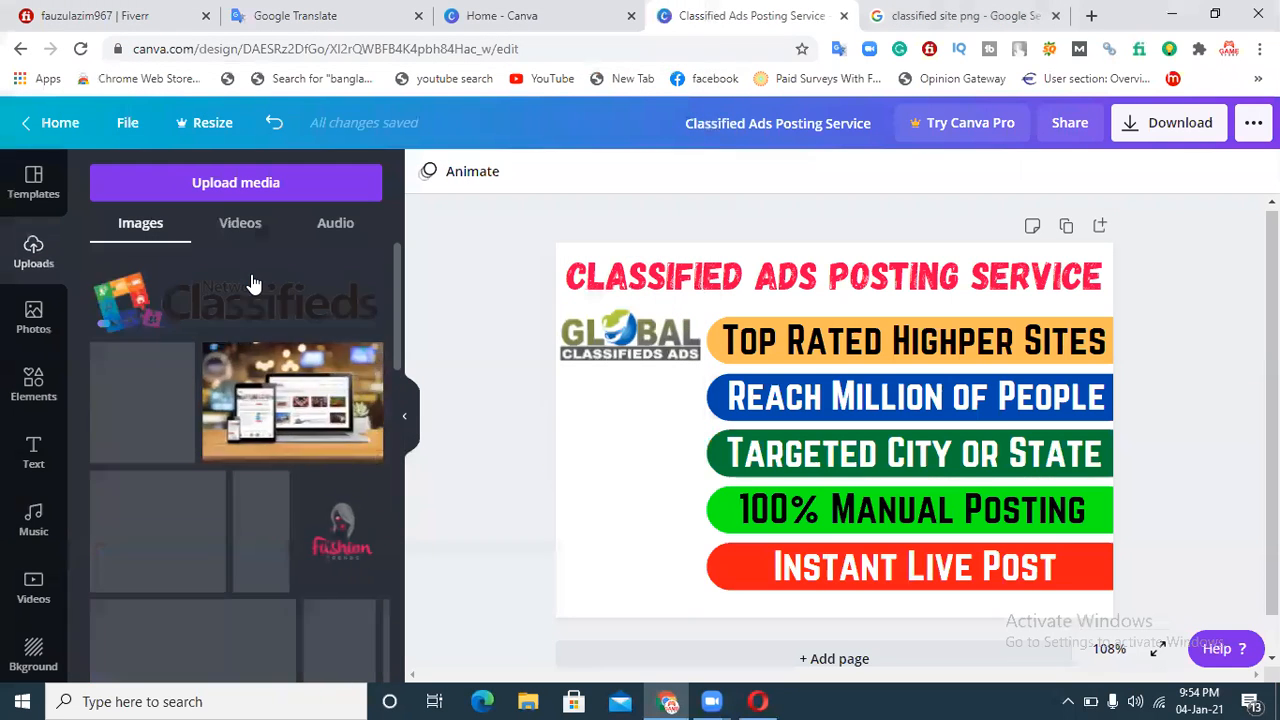
Step: Add the Network Classifieds logo, resizing and placing it beside the 'Reach Million of People' bar
{"action": "left_click", "coordinate": [277, 292]}
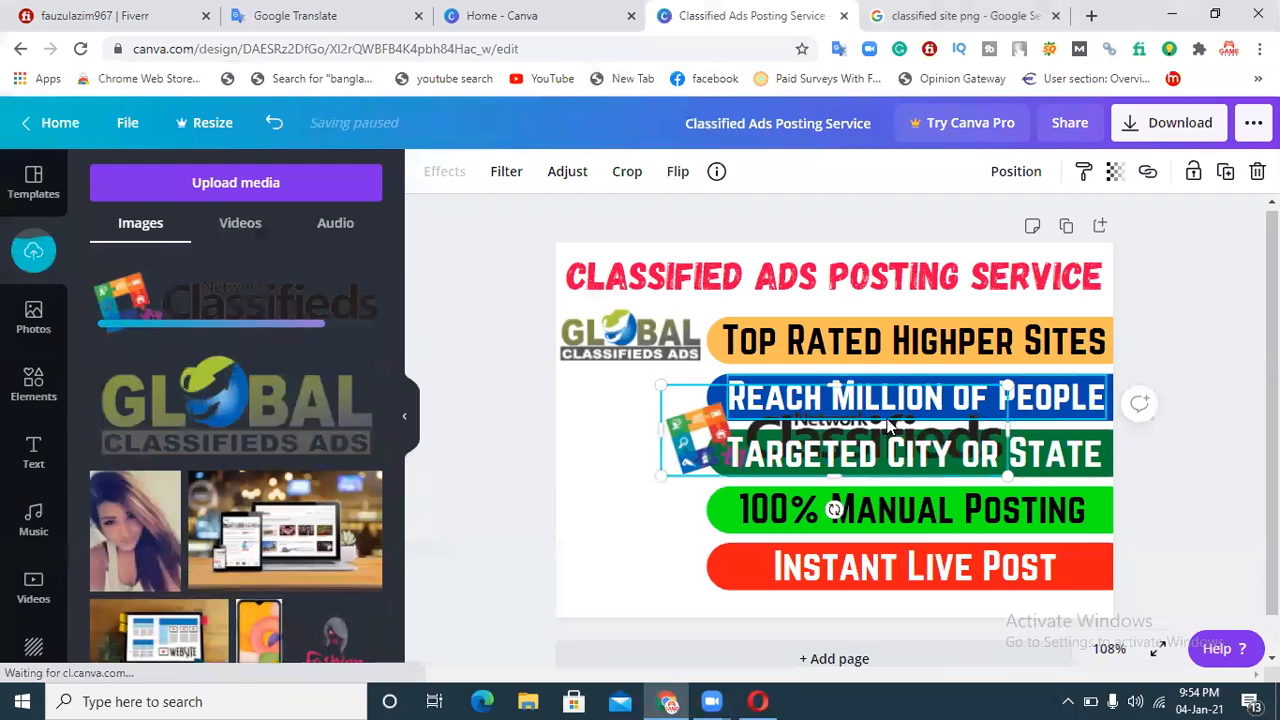
{"action": "left_click_drag", "start_coordinate": [688, 440], "coordinate": [585, 432]}
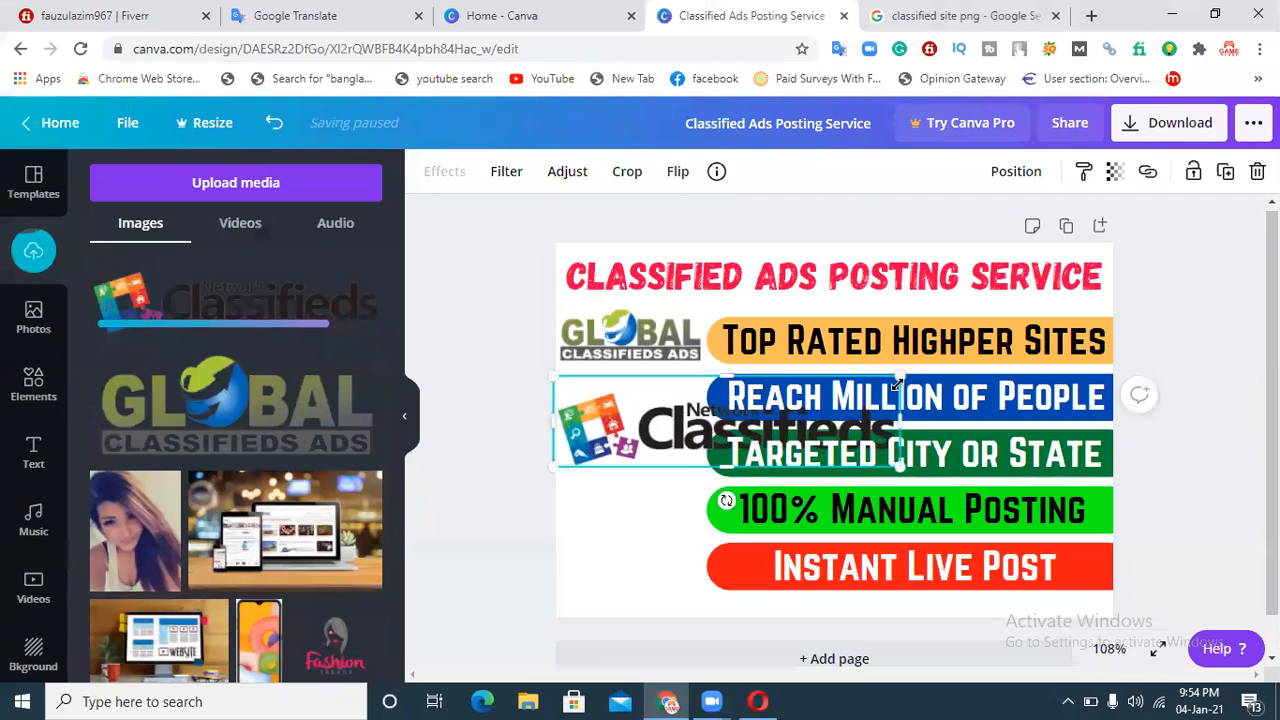
{"action": "left_click_drag", "start_coordinate": [902, 372], "coordinate": [679, 394]}
{"action": "left_click", "coordinate": [503, 396]}
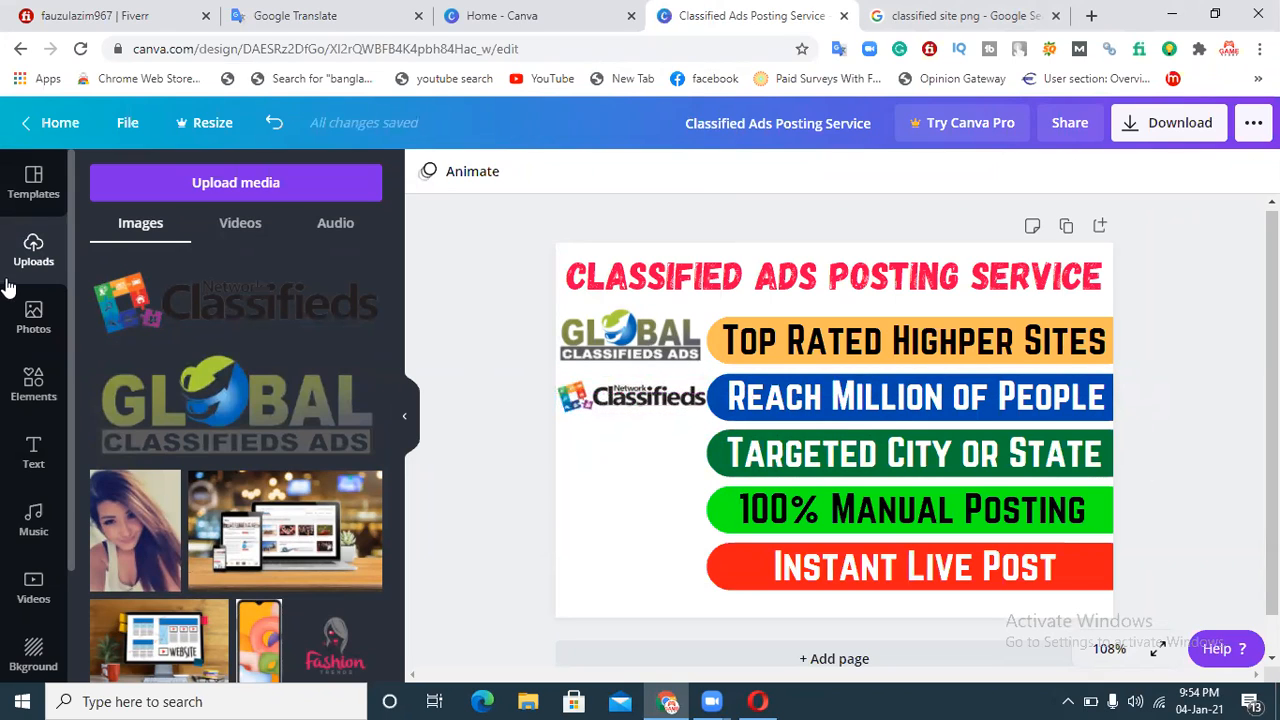
{"action": "left_click", "coordinate": [222, 187]}
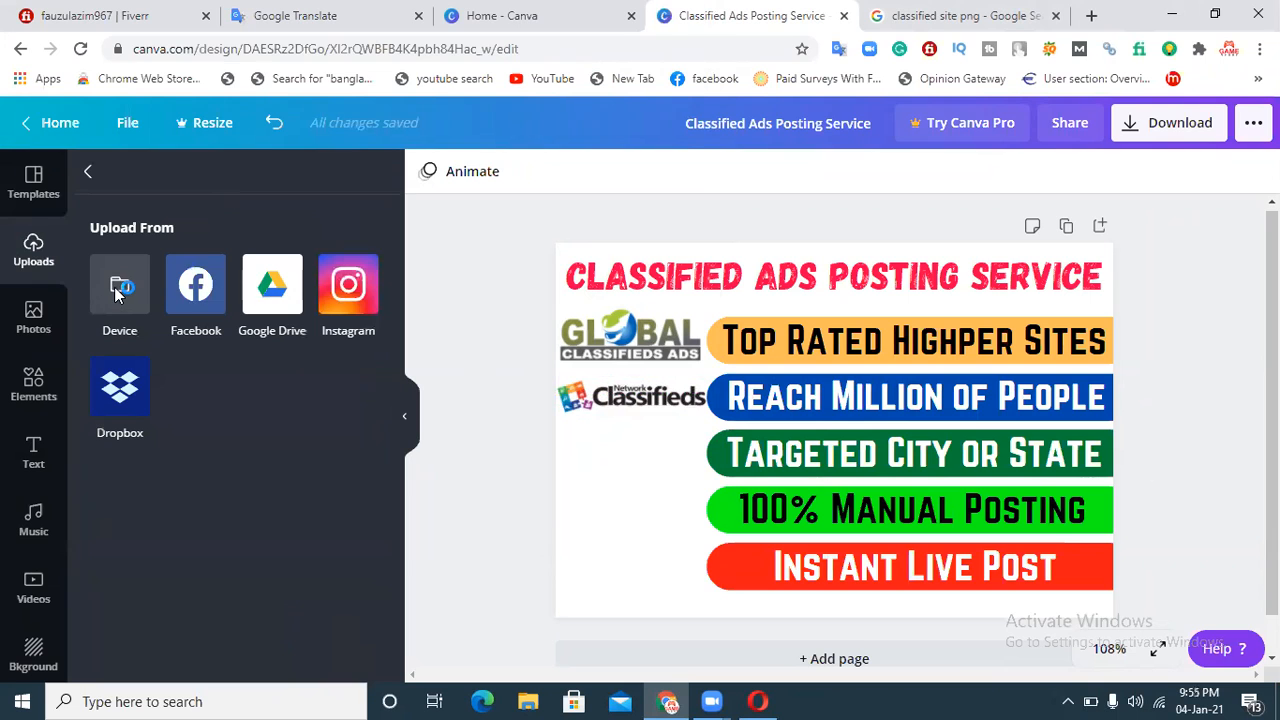
{"action": "left_click", "coordinate": [119, 288]}
{"action": "left_click_drag", "start_coordinate": [699, 135], "coordinate": [699, 176]}
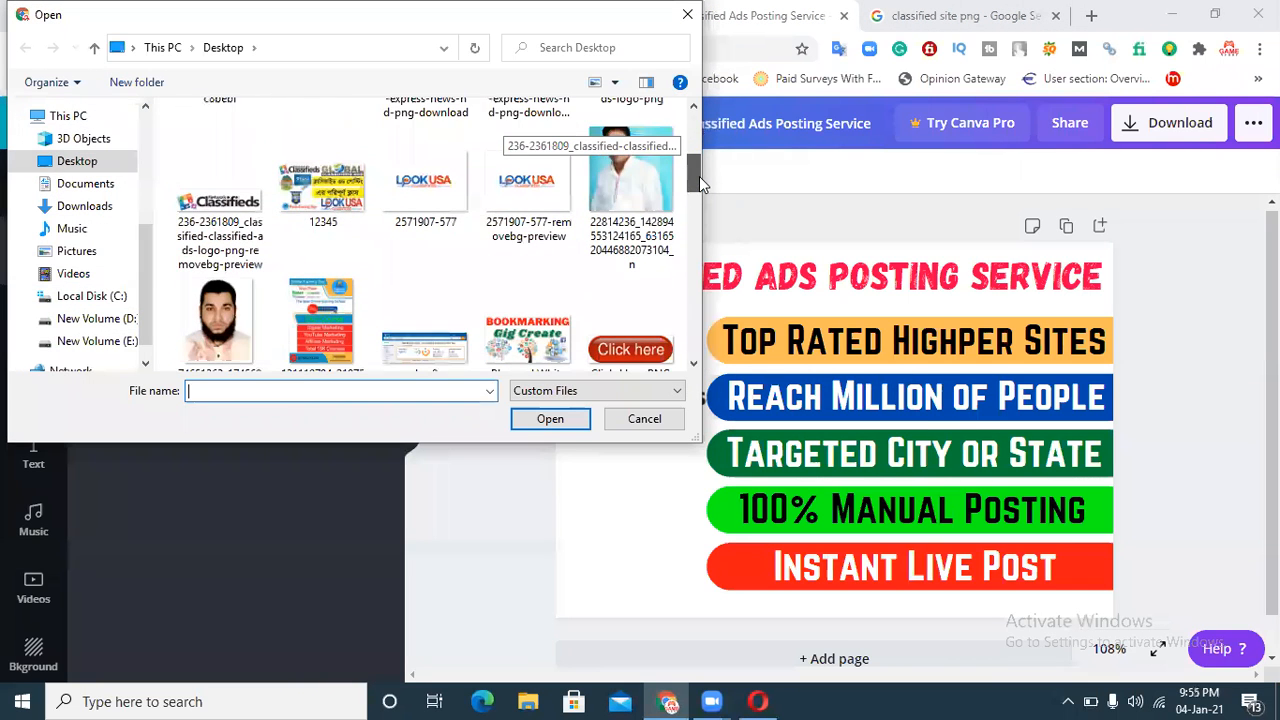
{"action": "left_click", "coordinate": [545, 205]}
{"action": "left_click", "coordinate": [540, 418]}
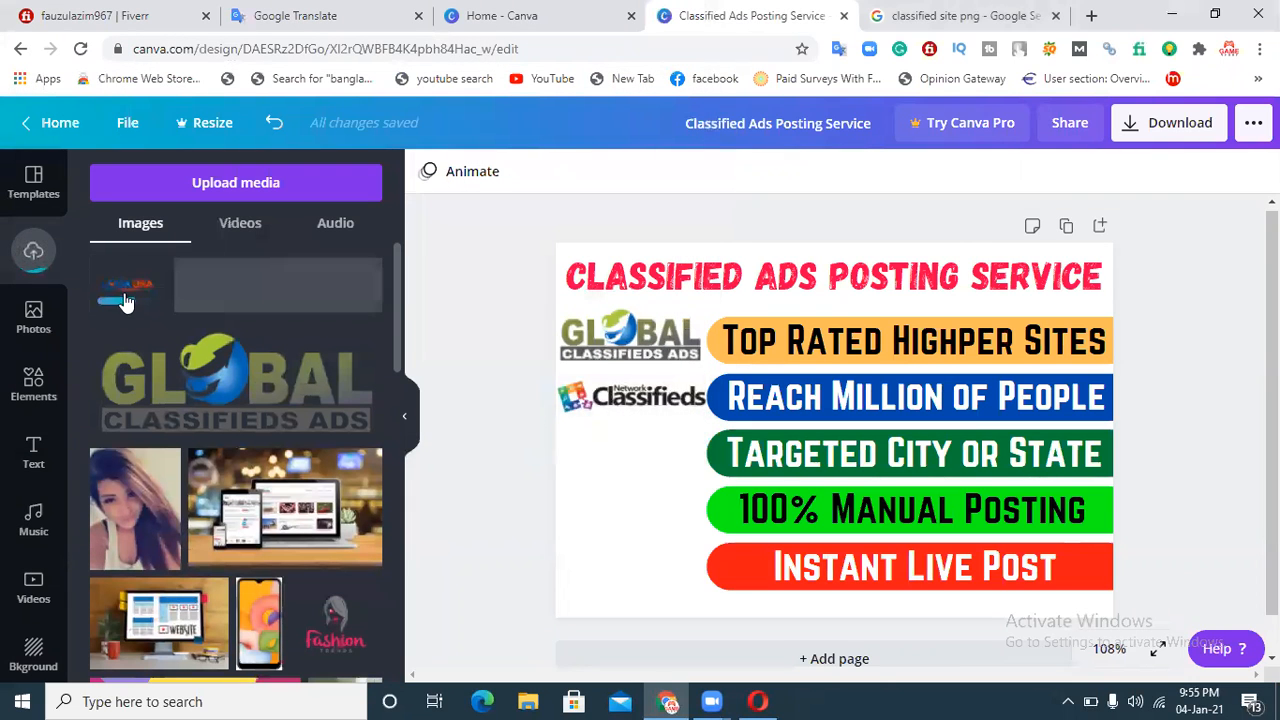
Step: Add the LookUSA logo, resizing and nudging it beside the 'Targeted City or State' bar
{"action": "left_click", "coordinate": [123, 298]}
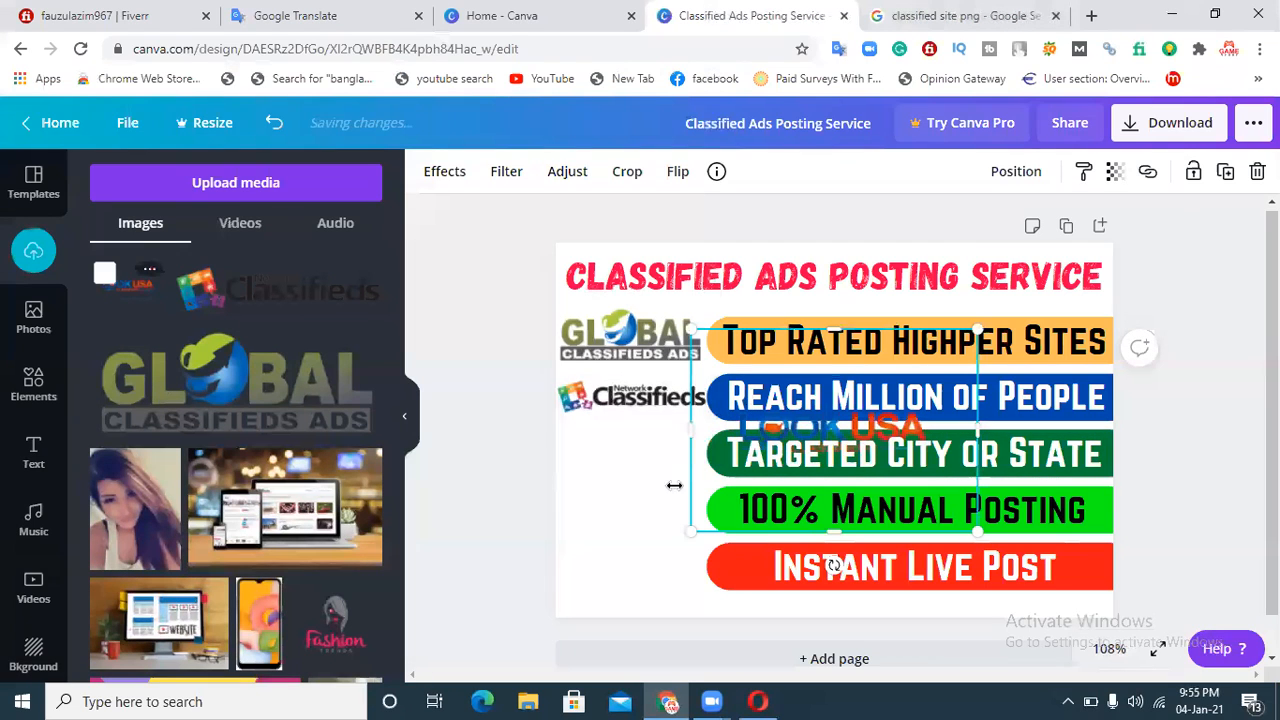
{"action": "left_click_drag", "start_coordinate": [700, 527], "coordinate": [622, 525]}
{"action": "left_click_drag", "start_coordinate": [715, 455], "coordinate": [621, 461]}
{"action": "left_click_drag", "start_coordinate": [878, 345], "coordinate": [620, 450]}
{"action": "left_click_drag", "start_coordinate": [690, 398], "coordinate": [811, 391]}
{"action": "mouse_move", "coordinate": [659, 446]}
{"action": "left_mouse_down"}
{"action": "mouse_move", "coordinate": [648, 468]}
{"action": "mouse_move", "coordinate": [653, 452]}
{"action": "left_mouse_up"}
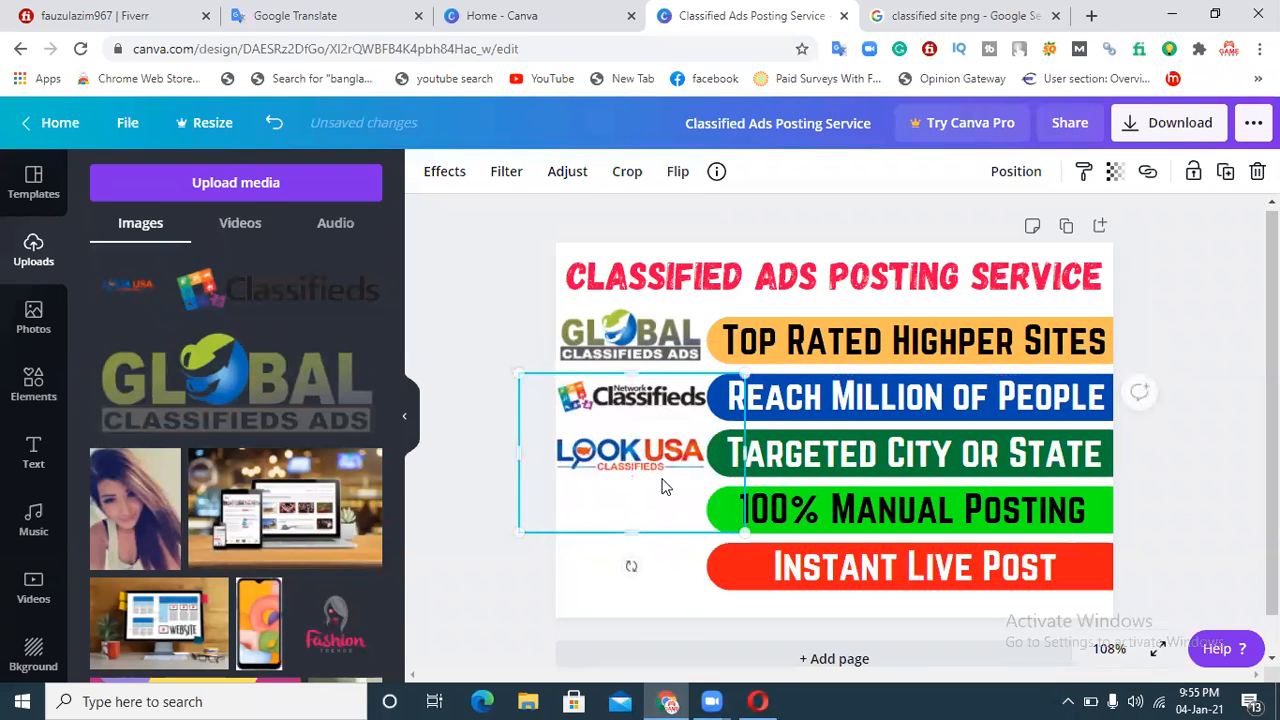
{"action": "key", "text": "Right"}
{"action": "key", "text": "Right"}
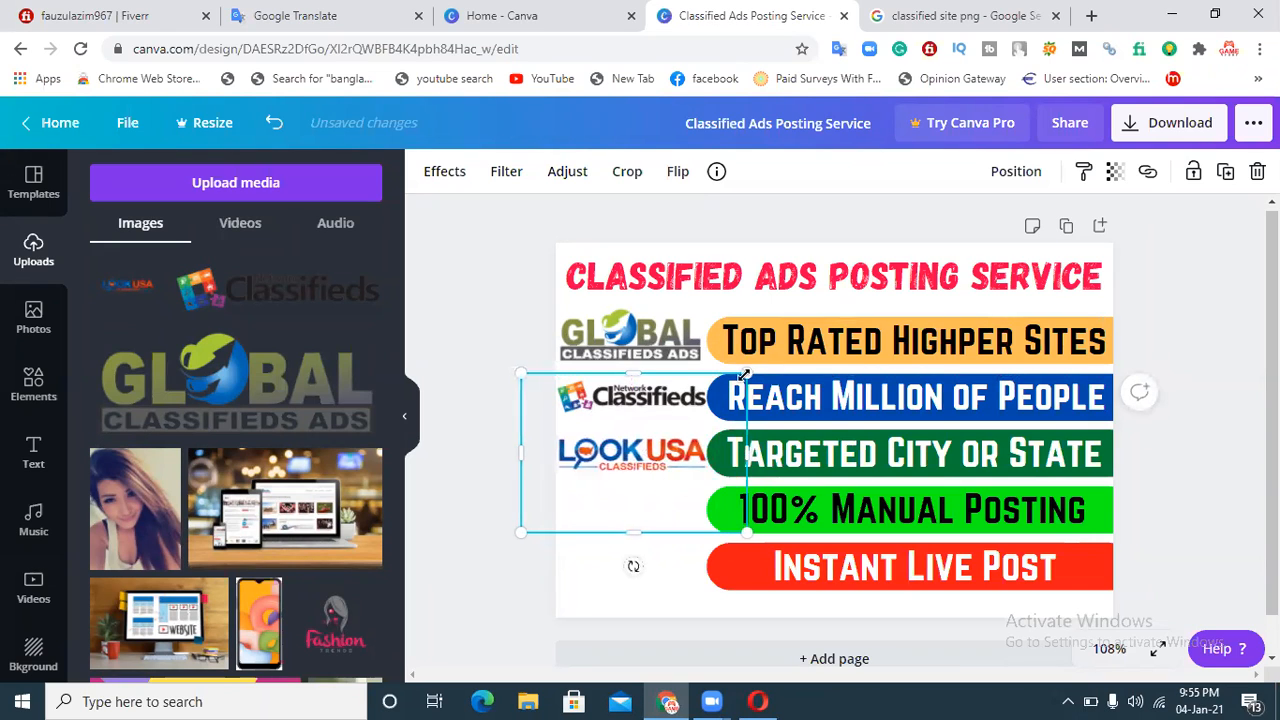
{"action": "left_click_drag", "start_coordinate": [745, 378], "coordinate": [741, 381]}
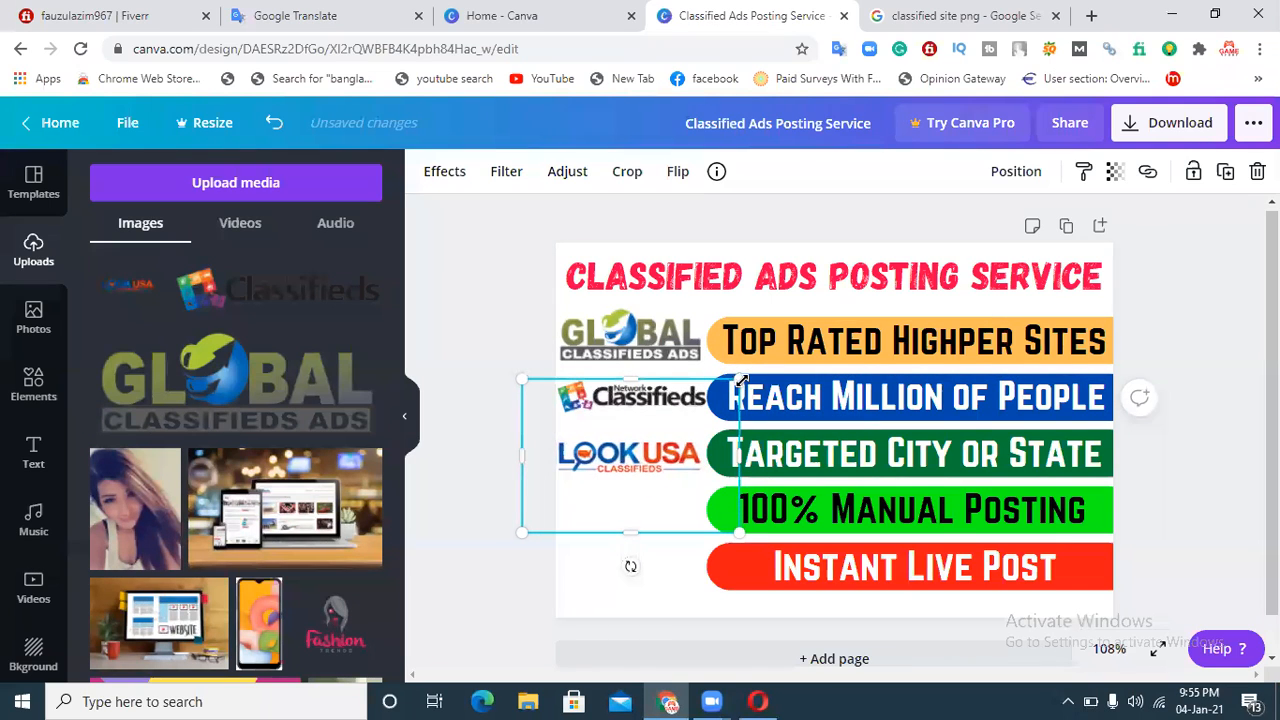
Step: Nudge the selected Network Classifieds and LookUSA logos slightly right and up, then deselect them
{"action": "key", "text": "Right"}
{"action": "key", "text": "Right"}
{"action": "key", "text": "Right"}
{"action": "key", "text": "Right"}
{"action": "key", "text": "Right"}
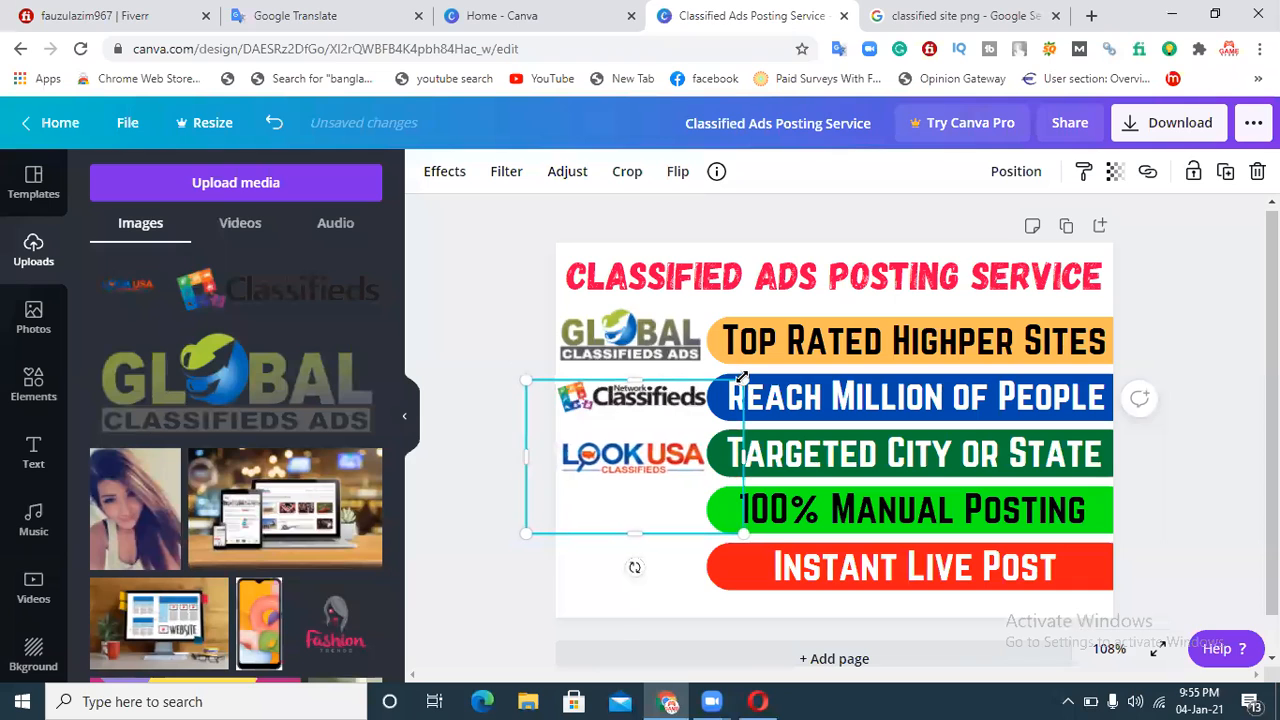
{"action": "key", "text": "Up"}
{"action": "key", "text": "Up"}
{"action": "key", "text": "Up"}
{"action": "key", "text": "Up"}
{"action": "key", "text": "Up"}
{"action": "key", "text": "Up"}
{"action": "key", "text": "Up"}
{"action": "key", "text": "Up"}
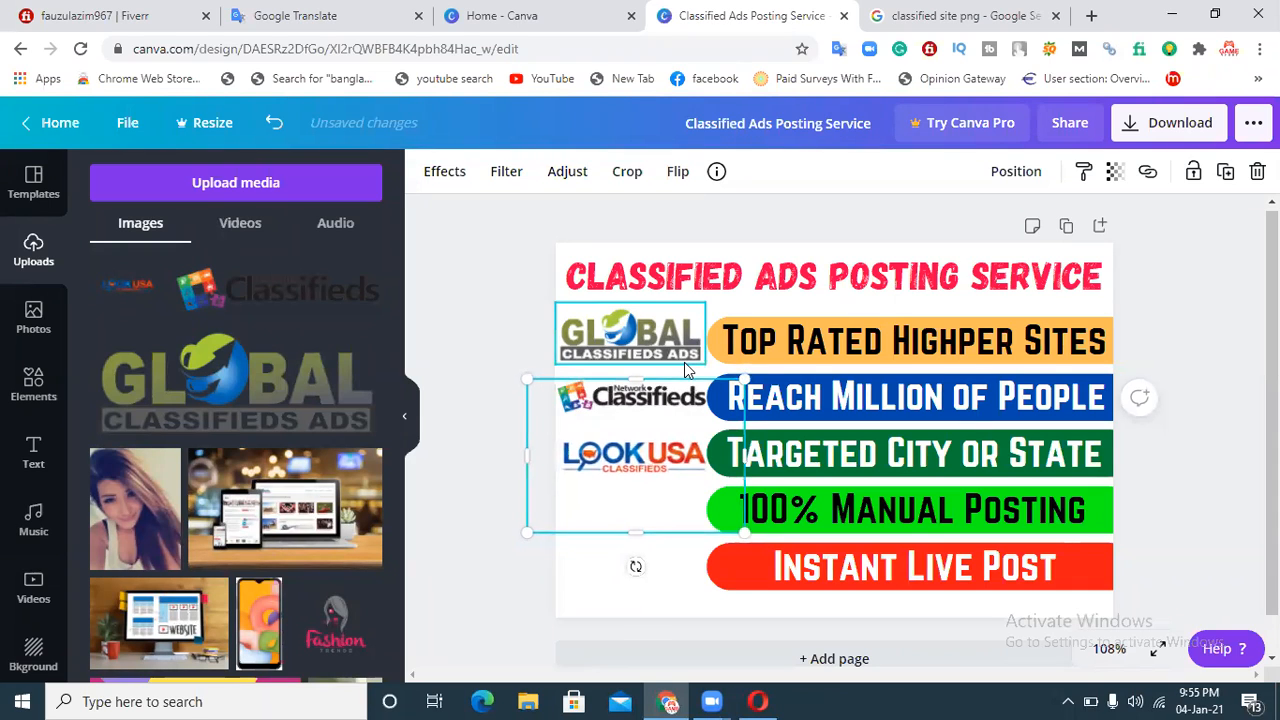
{"action": "left_click", "coordinate": [476, 293]}
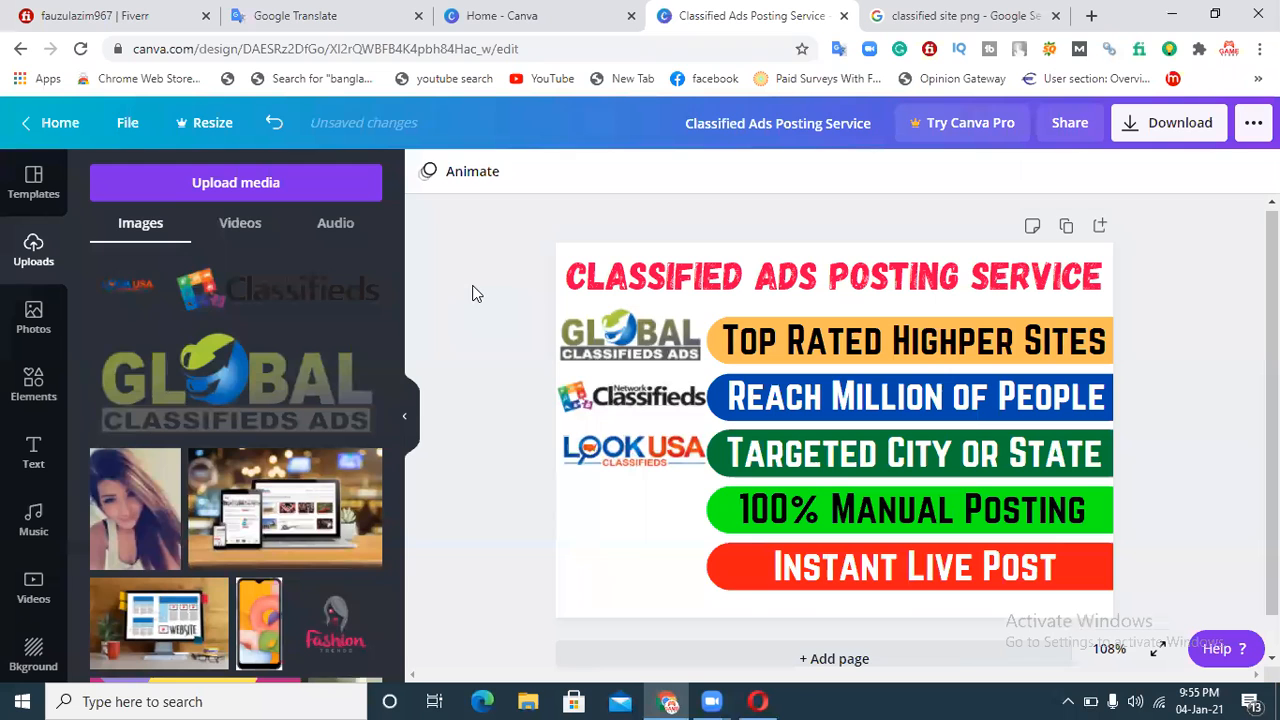
Step: Upload the 'gumtree-logo-5EB917CC6C-seeklogo.com' logo file from the Desktop
{"action": "left_click", "coordinate": [222, 195]}
{"action": "left_click", "coordinate": [119, 287]}
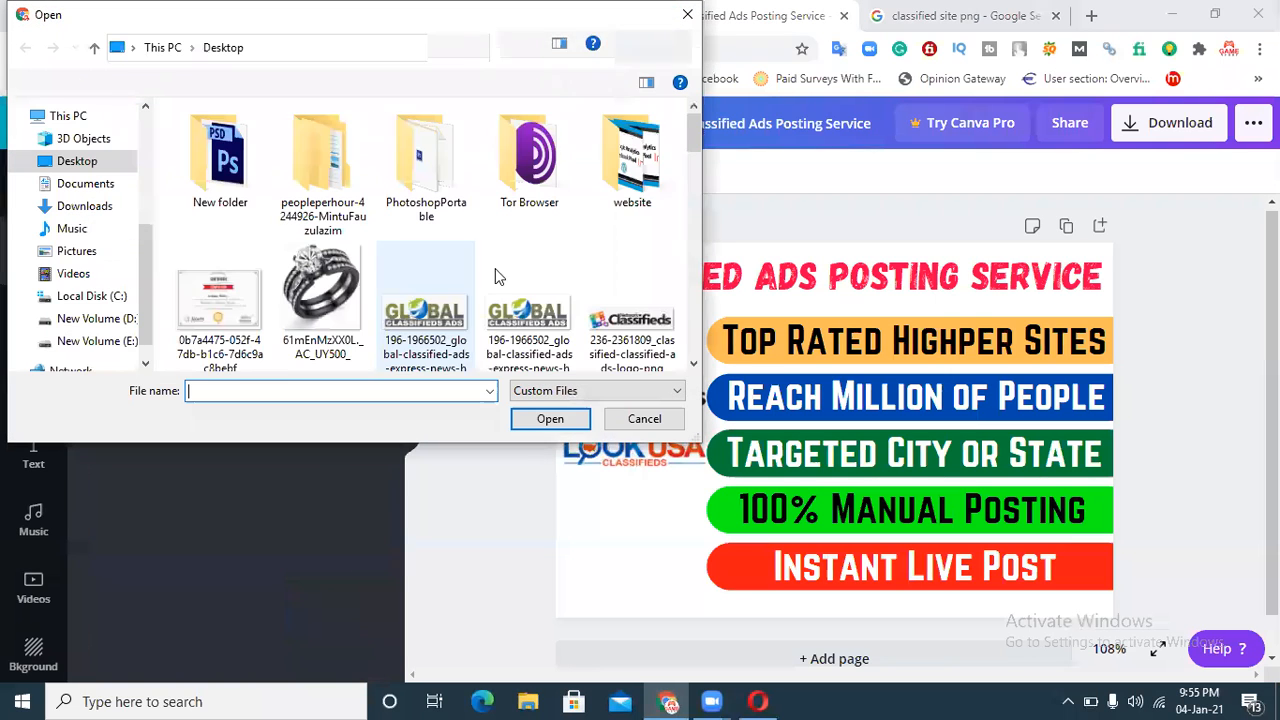
{"action": "left_click_drag", "start_coordinate": [684, 150], "coordinate": [667, 236]}
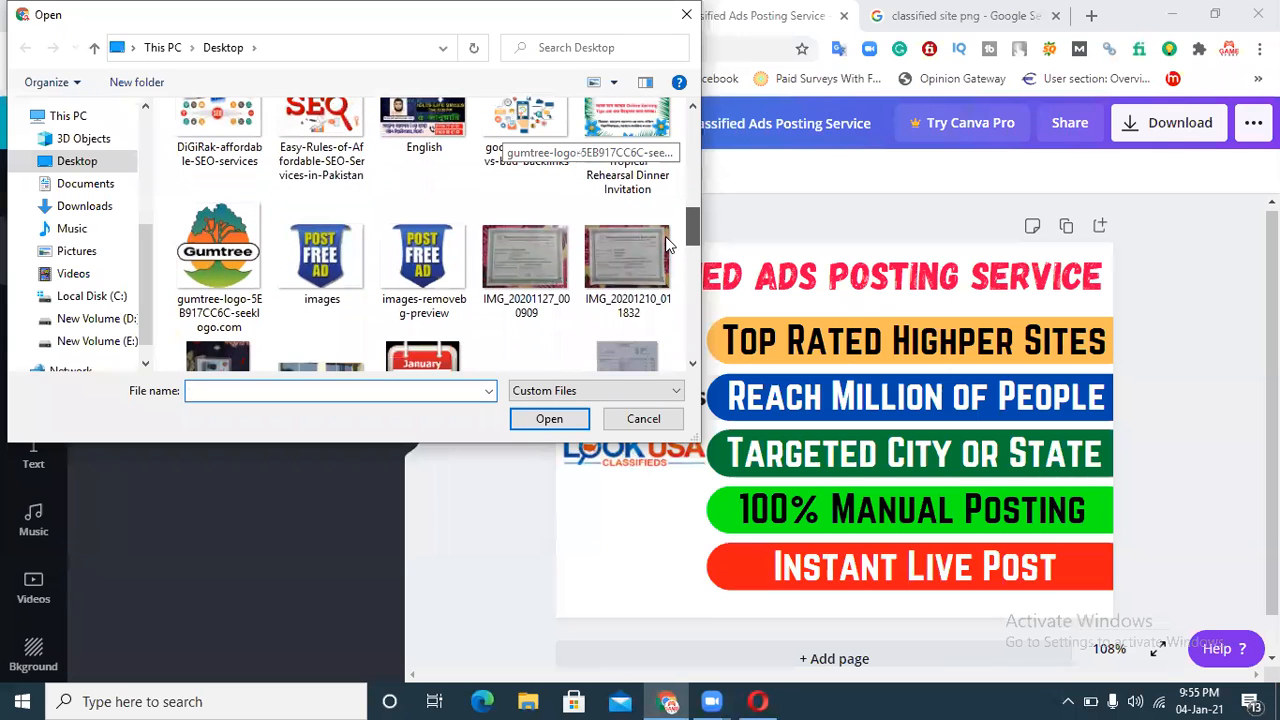
{"action": "left_click", "coordinate": [237, 253]}
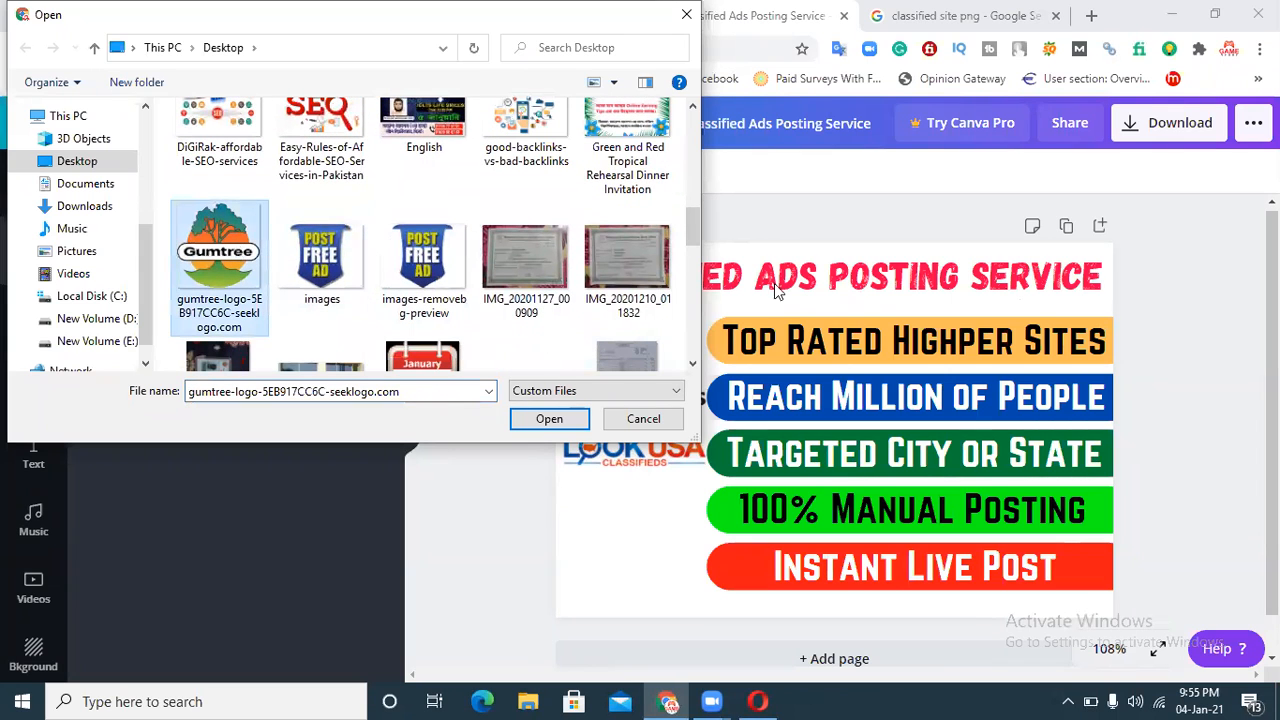
{"action": "left_click", "coordinate": [538, 428]}
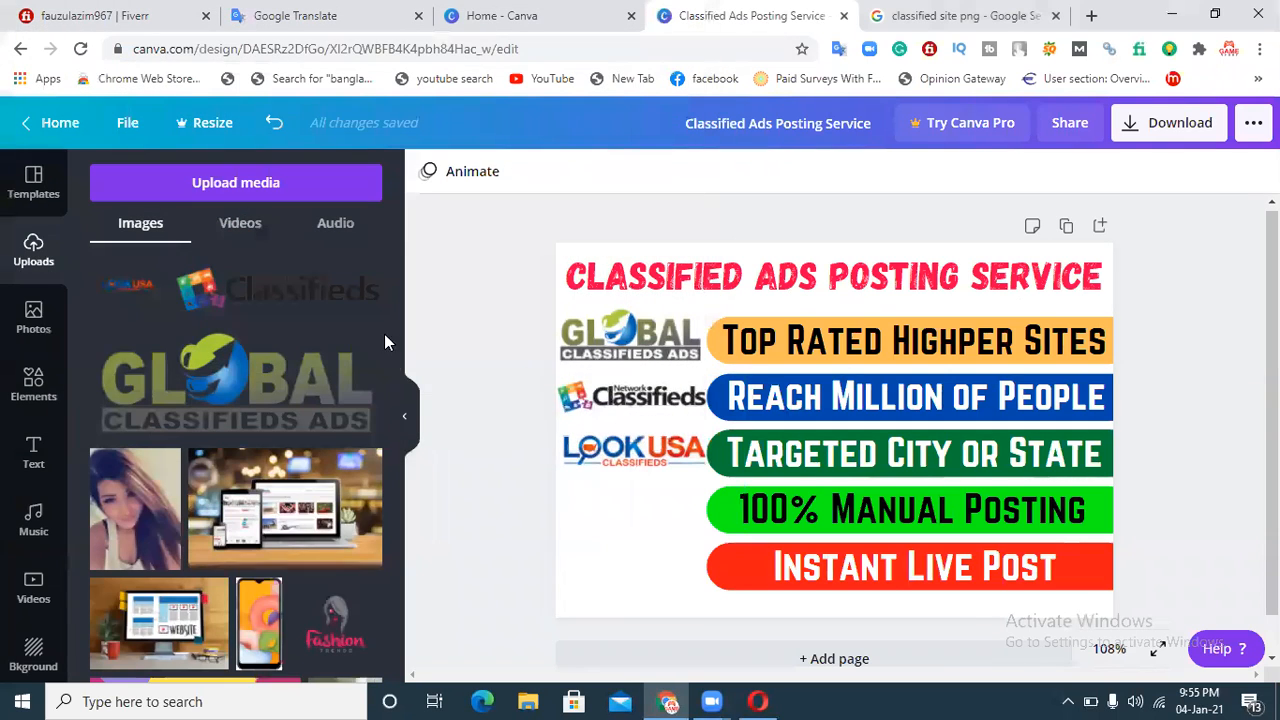
Step: Add the Gumtree logo, resizing and placing it in the lower-left corner beside the bottom two bars
{"action": "left_click", "coordinate": [175, 327]}
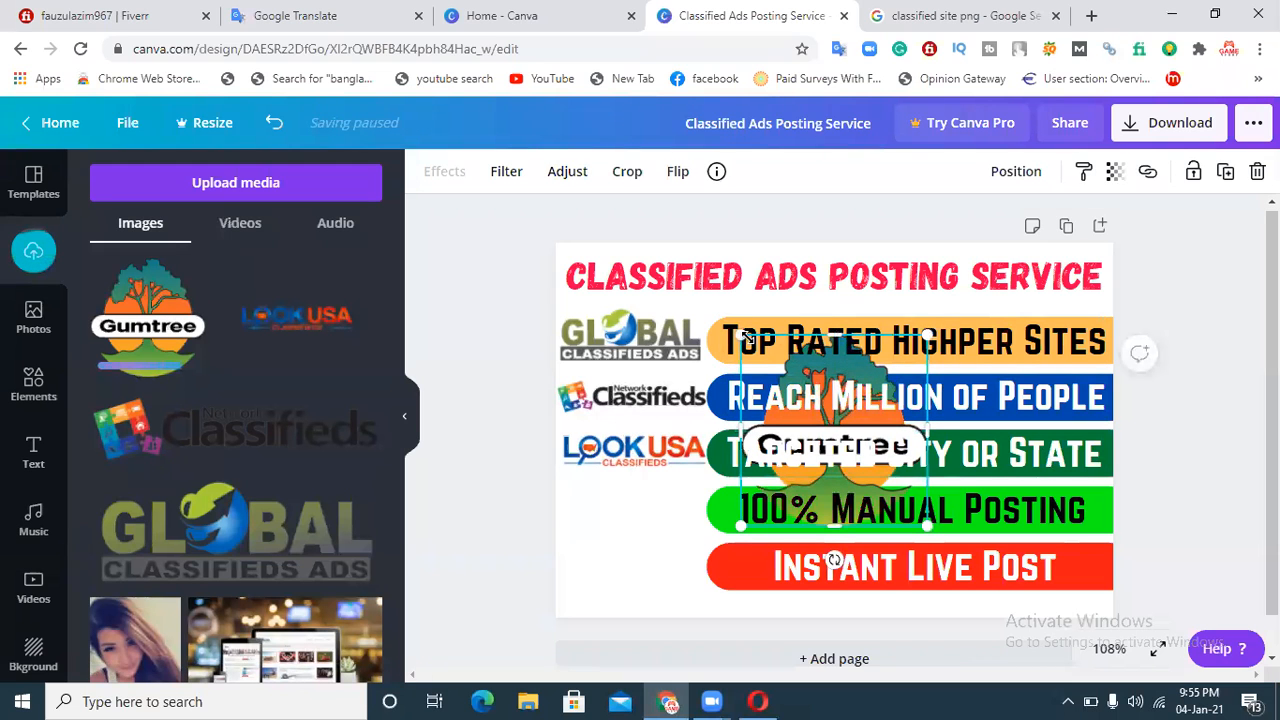
{"action": "left_click_drag", "start_coordinate": [745, 335], "coordinate": [672, 265]}
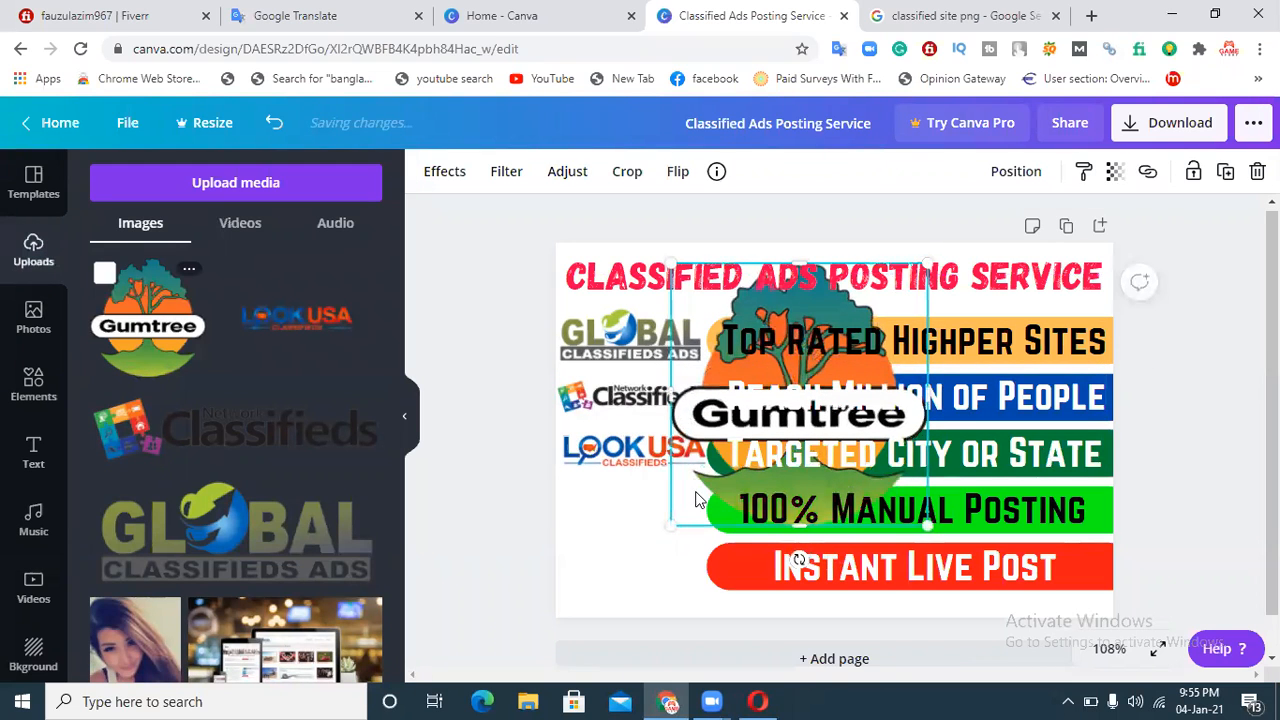
{"action": "left_click_drag", "start_coordinate": [668, 527], "coordinate": [606, 556]}
{"action": "left_click_drag", "start_coordinate": [690, 446], "coordinate": [613, 495]}
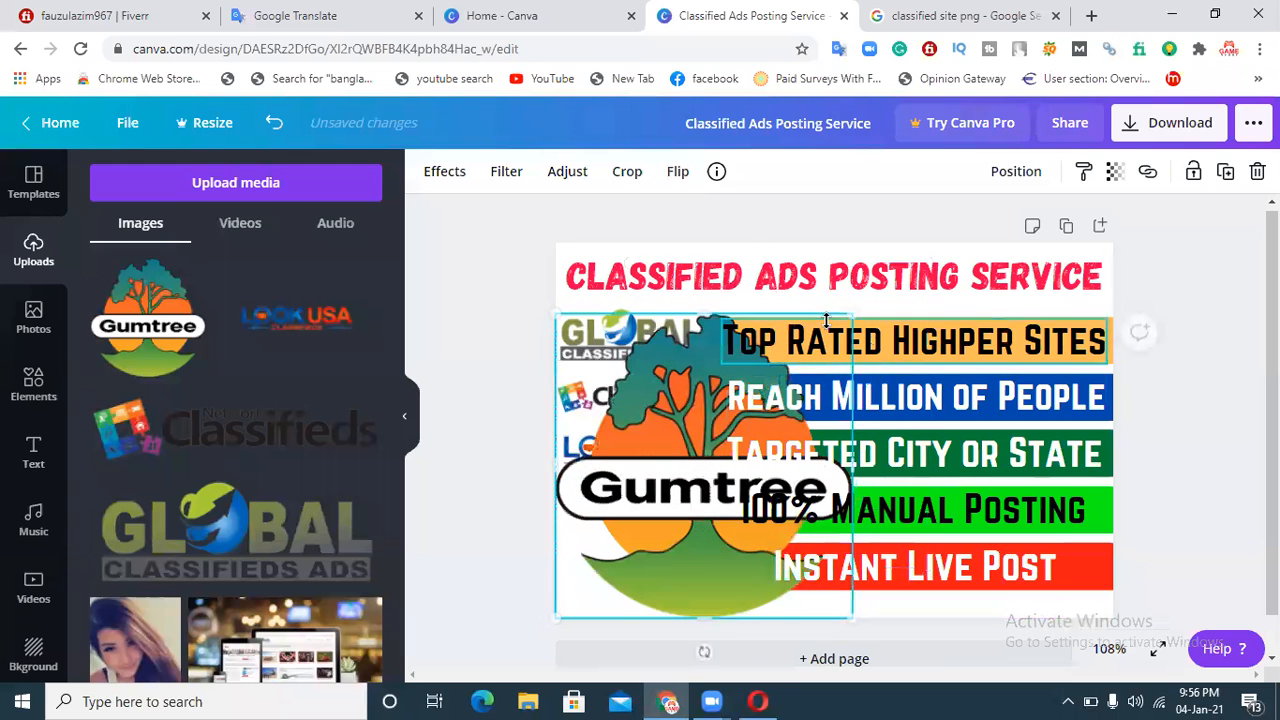
{"action": "left_click_drag", "start_coordinate": [850, 316], "coordinate": [668, 451]}
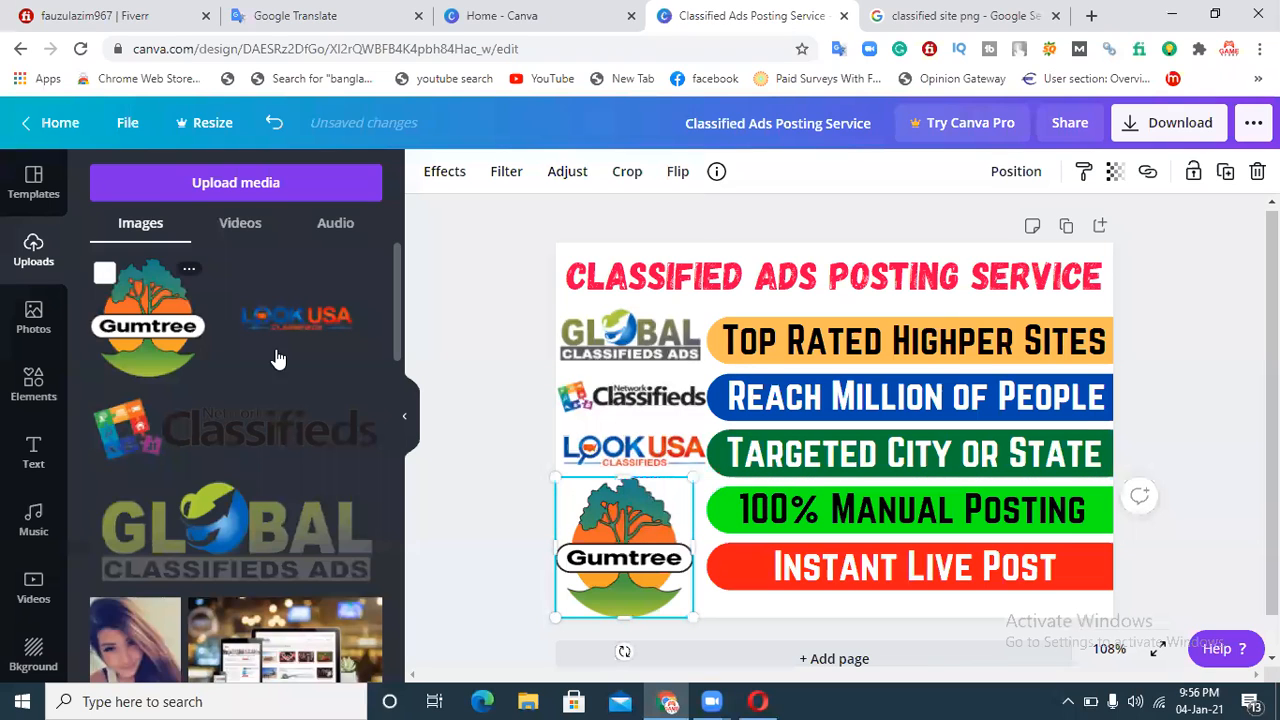
{"action": "left_click", "coordinate": [1181, 366]}
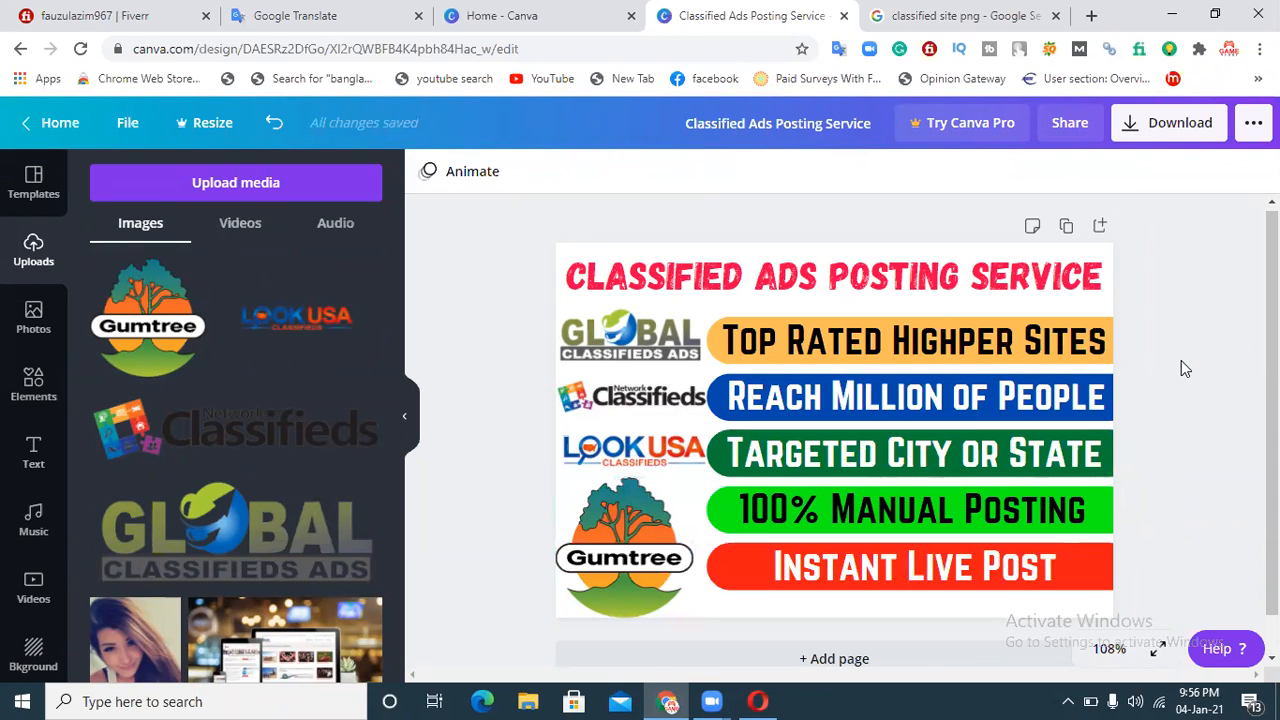
Step: Nudge the Gumtree logo slightly right, then deselect it
{"action": "left_click", "coordinate": [623, 569]}
{"action": "key", "text": "Right"}
{"action": "key", "text": "Right"}
{"action": "key", "text": "Right"}
{"action": "key", "text": "Right"}
{"action": "key", "text": "Right"}
{"action": "key", "text": "Right"}
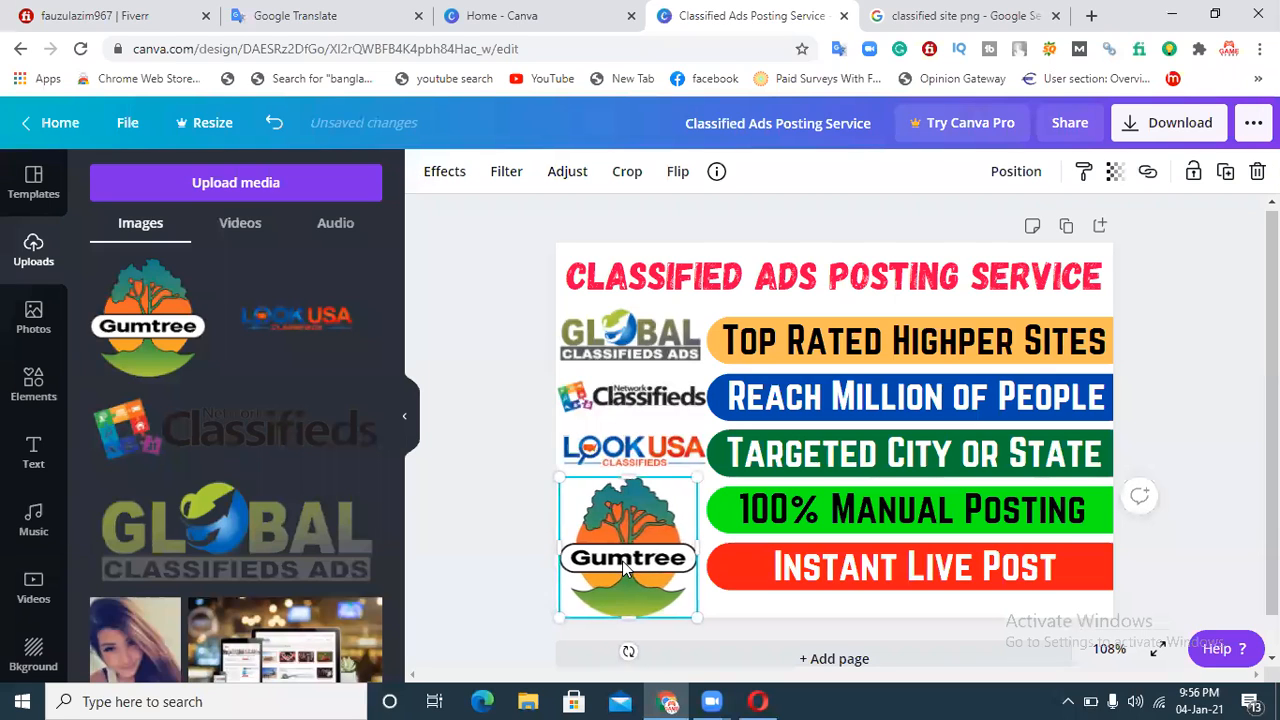
{"action": "key", "text": "Right"}
{"action": "key", "text": "Right"}
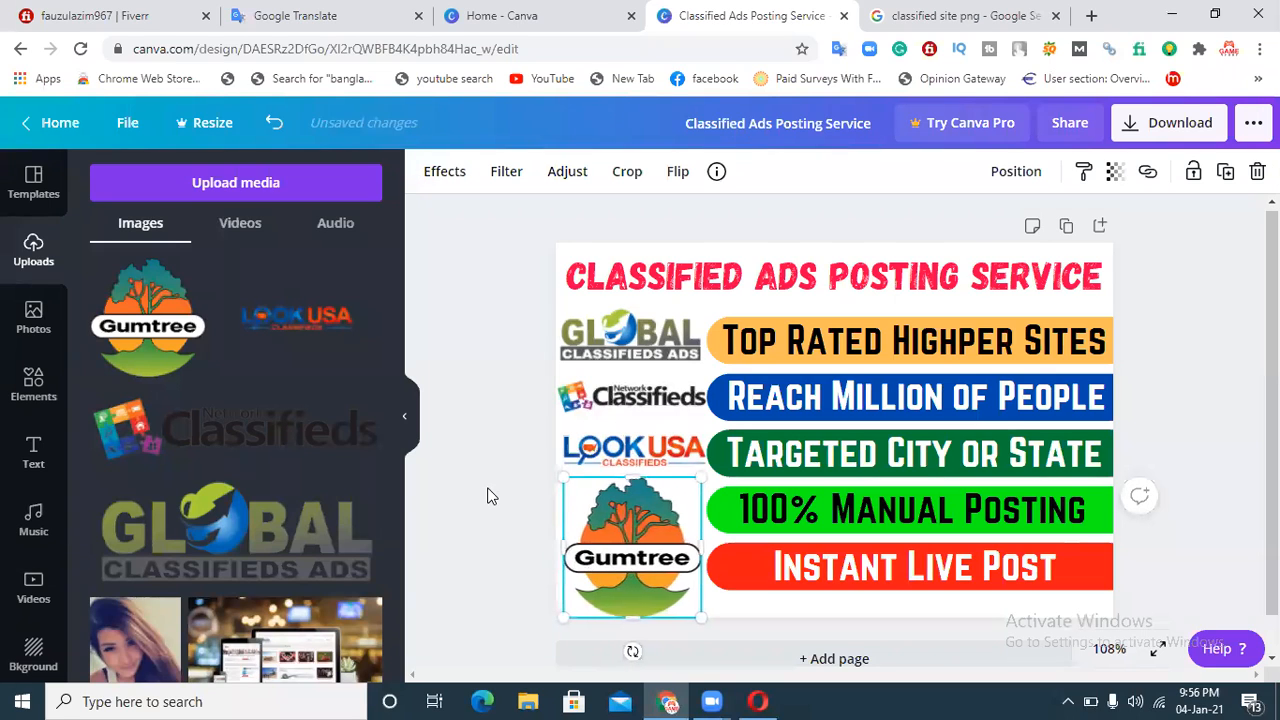
{"action": "left_click", "coordinate": [490, 496]}
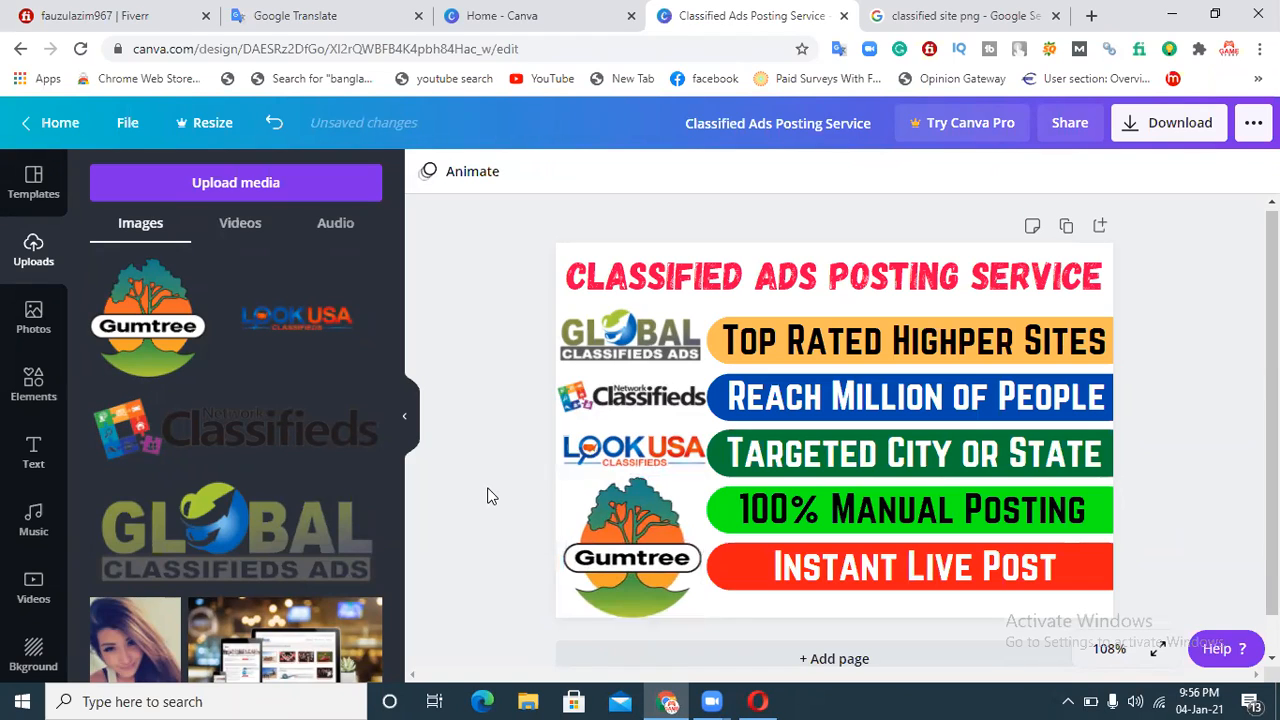
Step: Download the design as a PNG file and close the follow-up promotion window
{"action": "left_click", "coordinate": [1180, 133]}
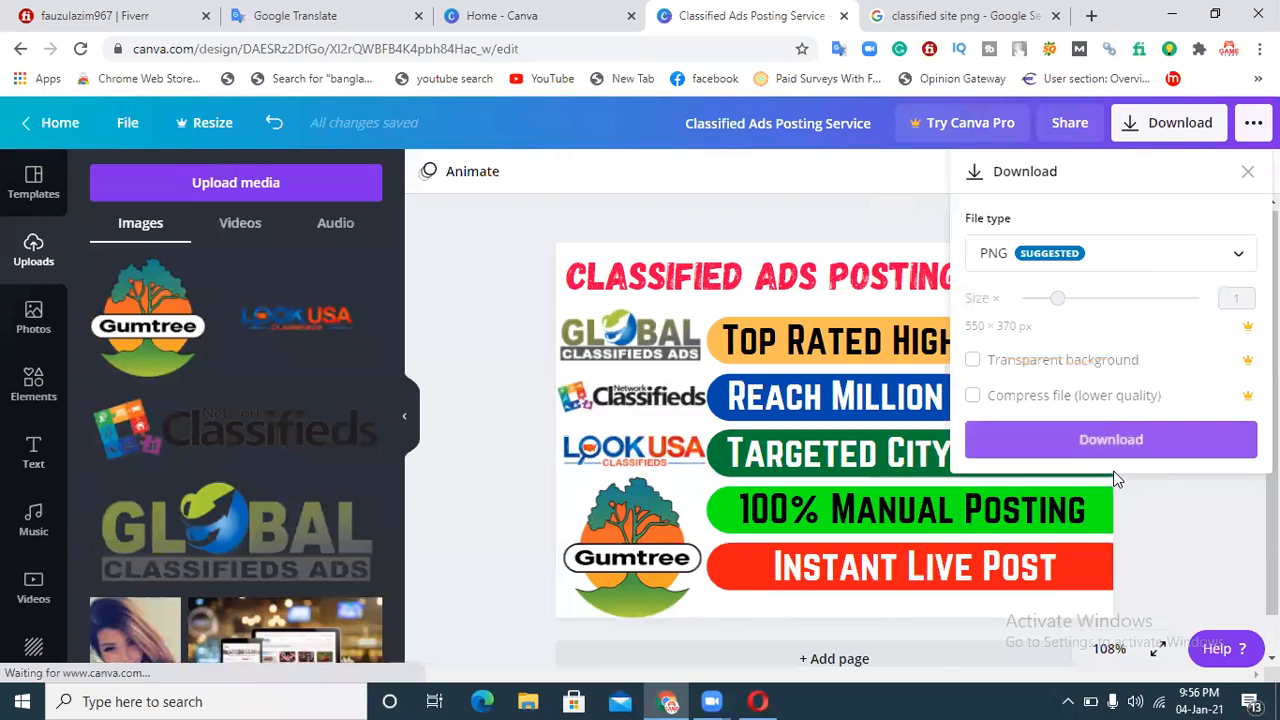
{"action": "left_click", "coordinate": [1110, 445]}
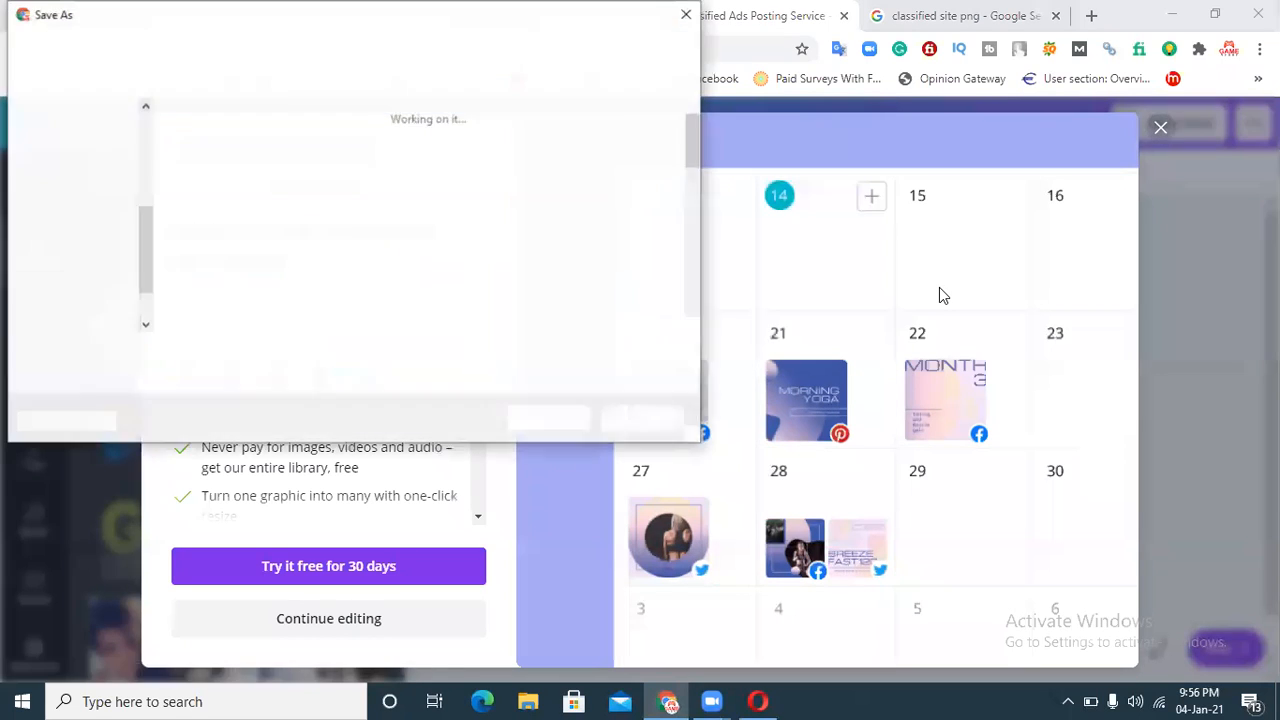
{"action": "left_click", "coordinate": [550, 419]}
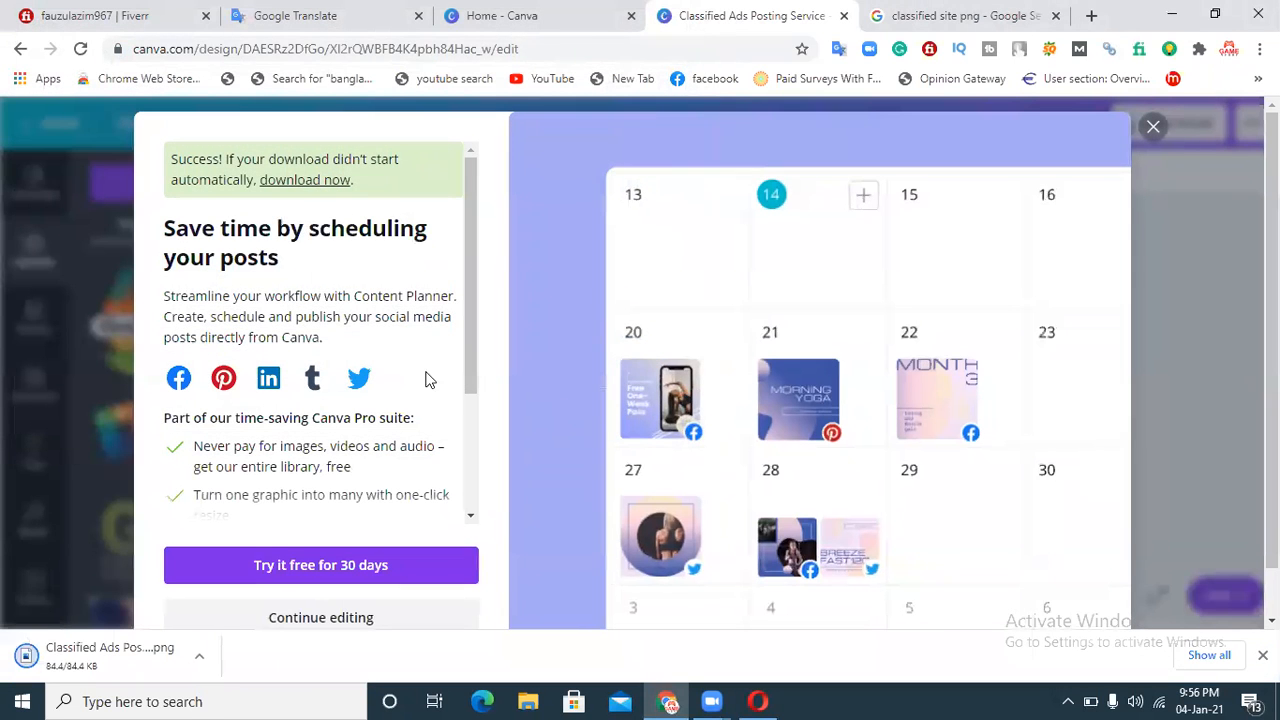
{"action": "left_click", "coordinate": [1152, 128]}
Step: Switch to the Fiverr gig editor and upload the 'Classified Ads Posting Service' image as the first gig photo
{"action": "left_click", "coordinate": [760, 701]}
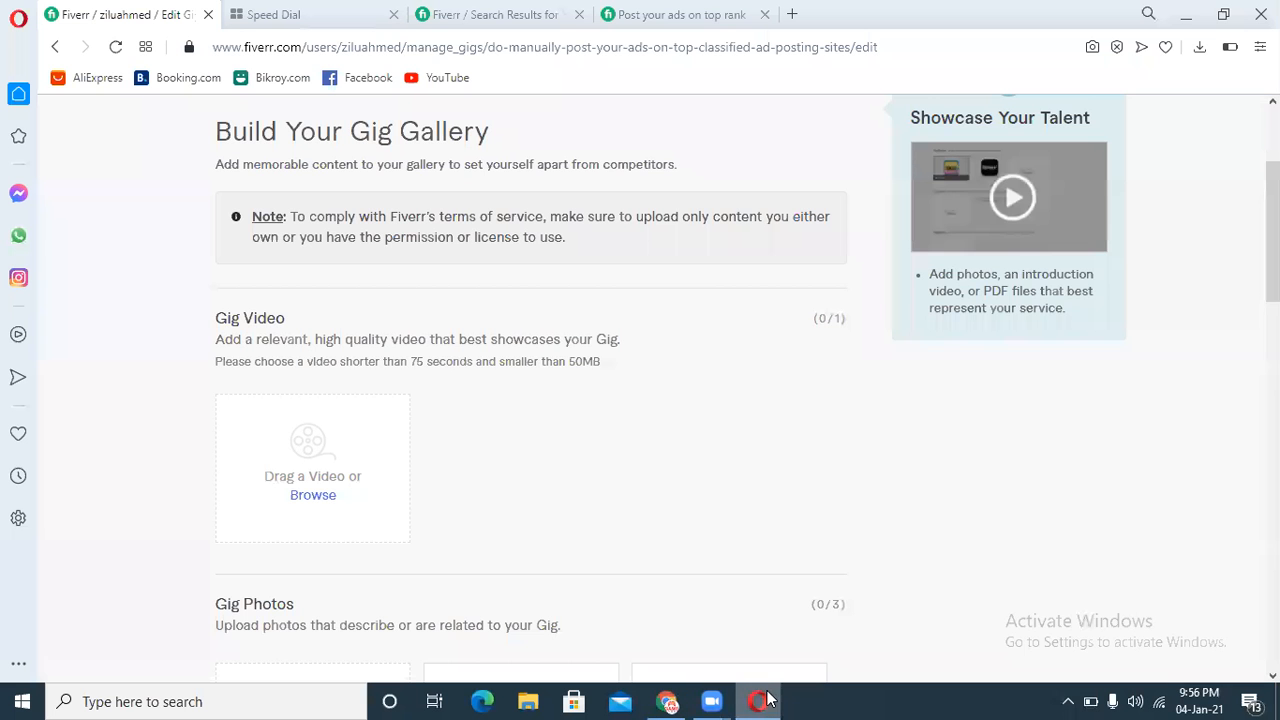
{"action": "scroll", "coordinate": [640, 390], "scroll_direction": "down", "scroll_amount": 1}
{"action": "left_click_drag", "start_coordinate": [1273, 316], "coordinate": [1273, 319]}
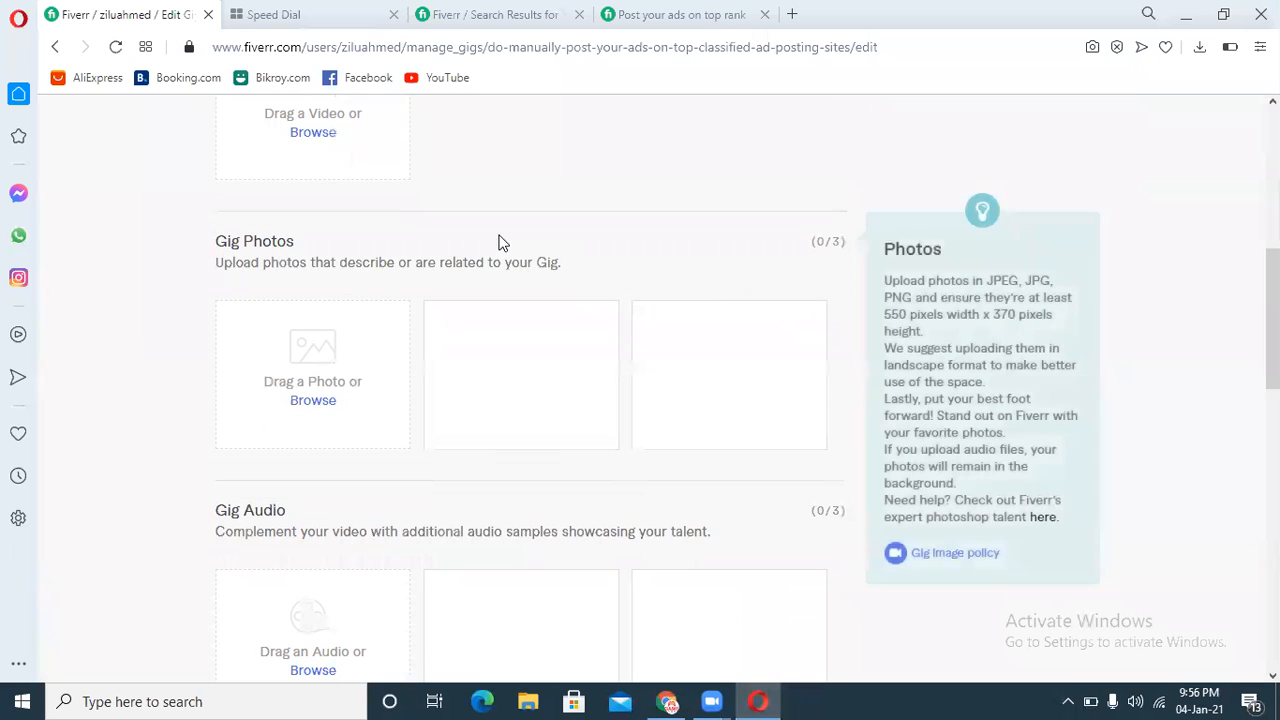
{"action": "left_click", "coordinate": [328, 403]}
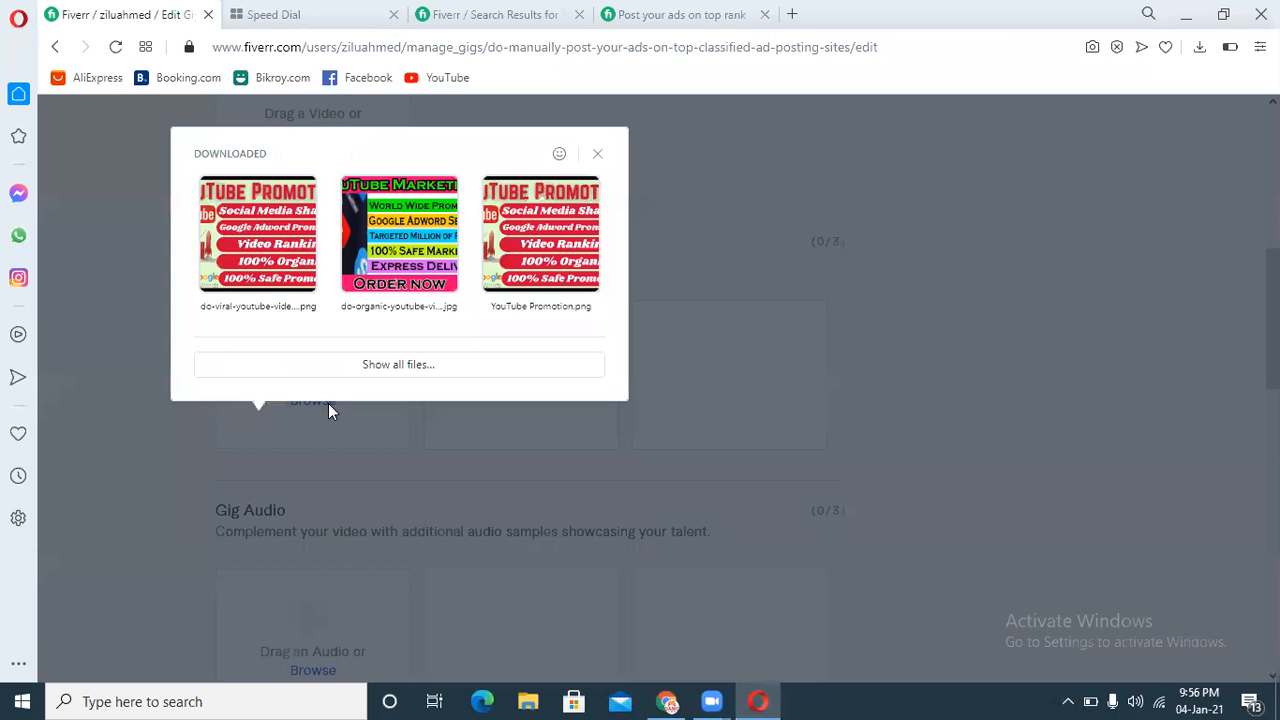
{"action": "left_click", "coordinate": [597, 154]}
{"action": "left_click", "coordinate": [938, 155]}
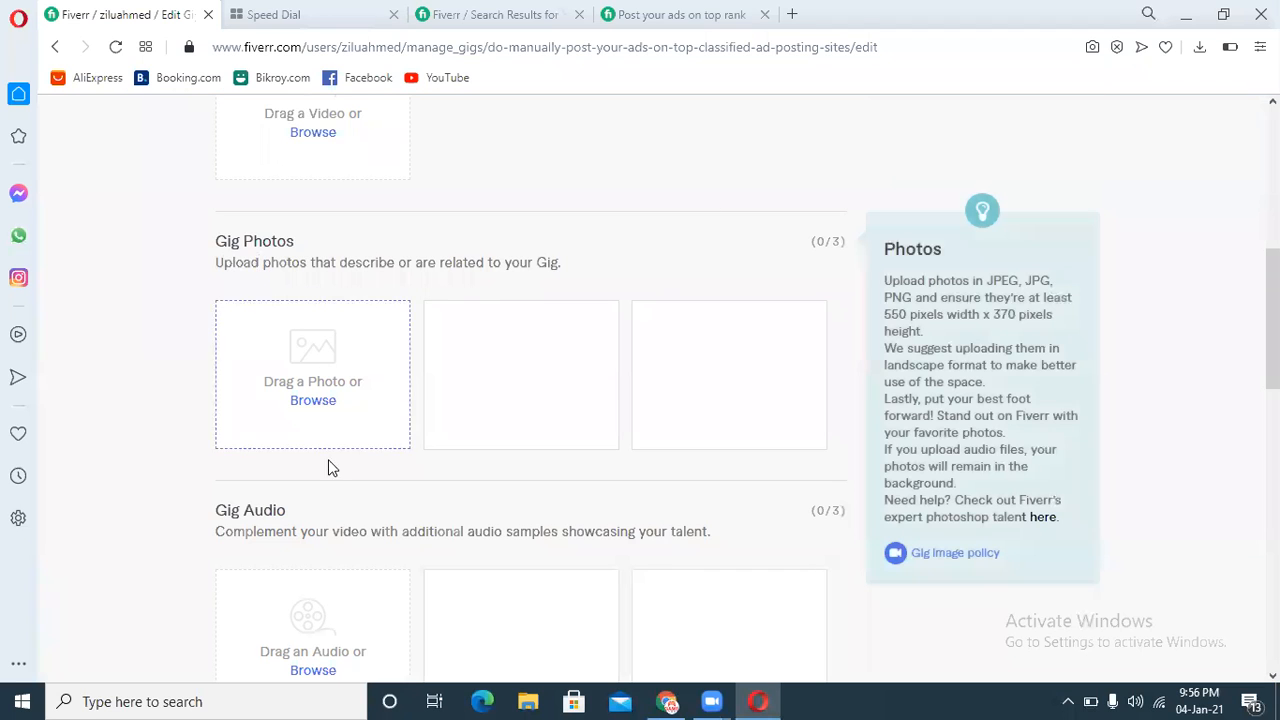
{"action": "left_click", "coordinate": [322, 400]}
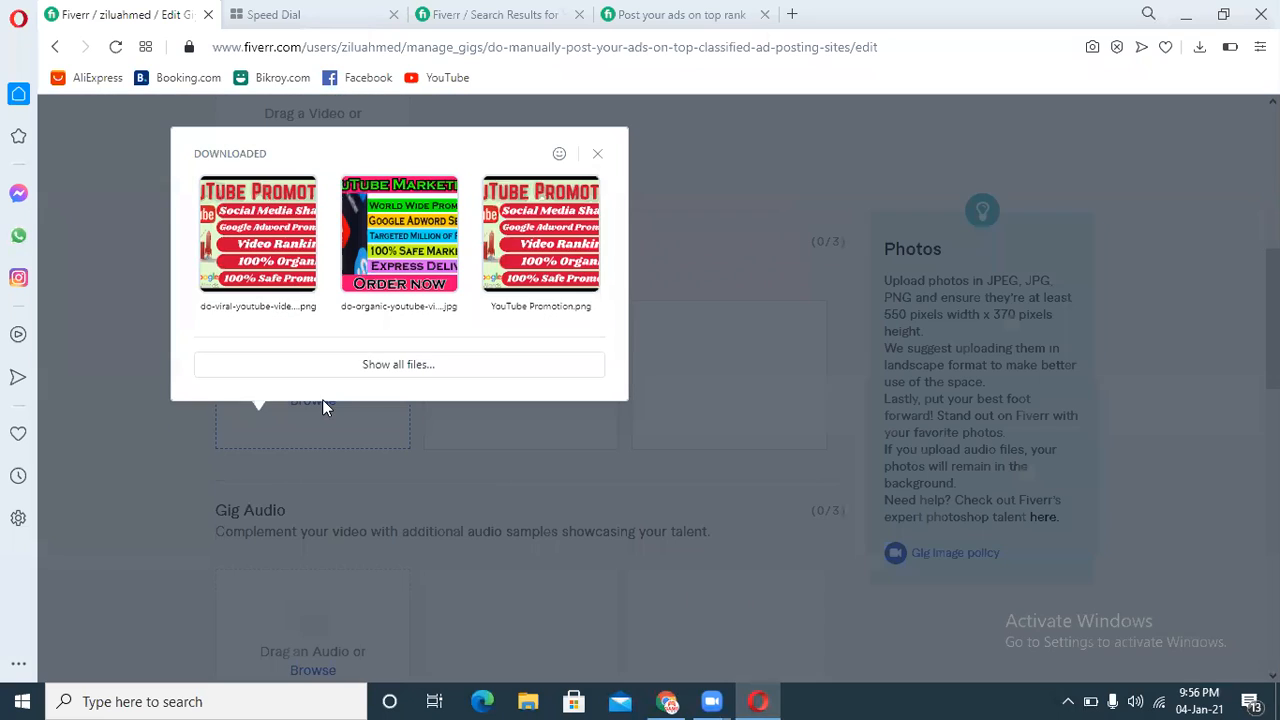
{"action": "left_click", "coordinate": [375, 364]}
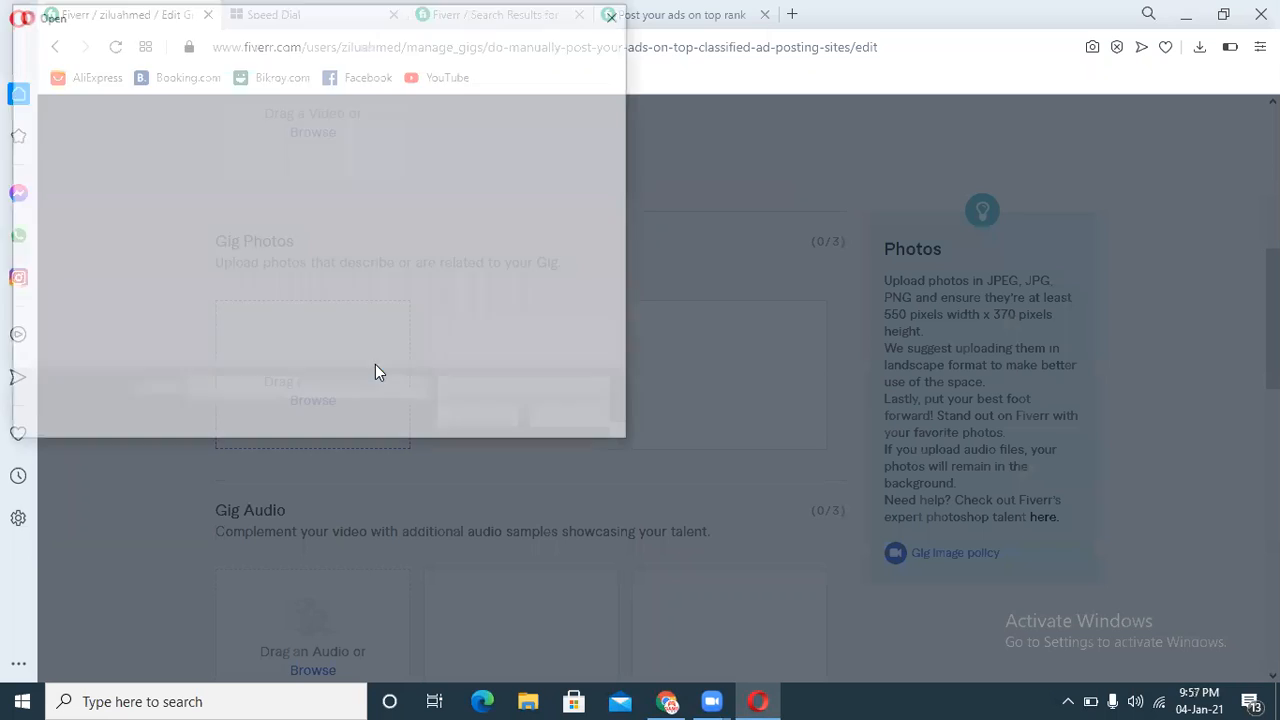
{"action": "left_click_drag", "start_coordinate": [622, 133], "coordinate": [656, 195]}
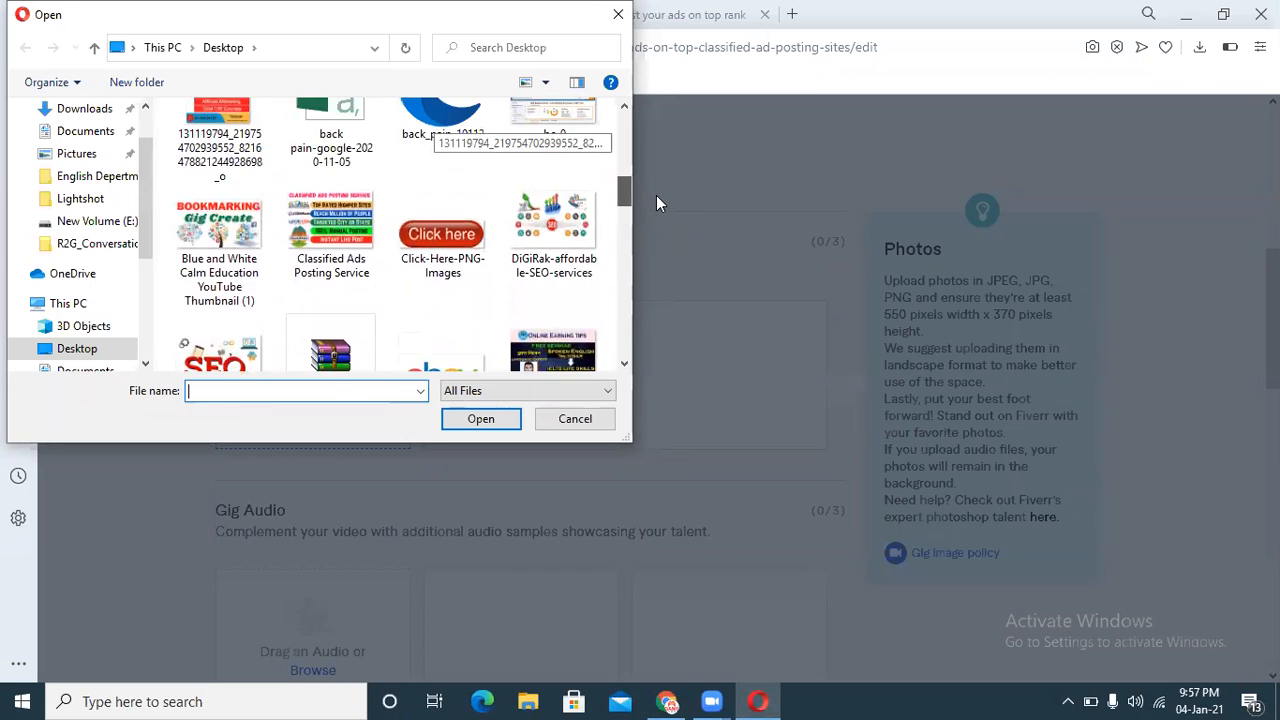
{"action": "left_click", "coordinate": [350, 238]}
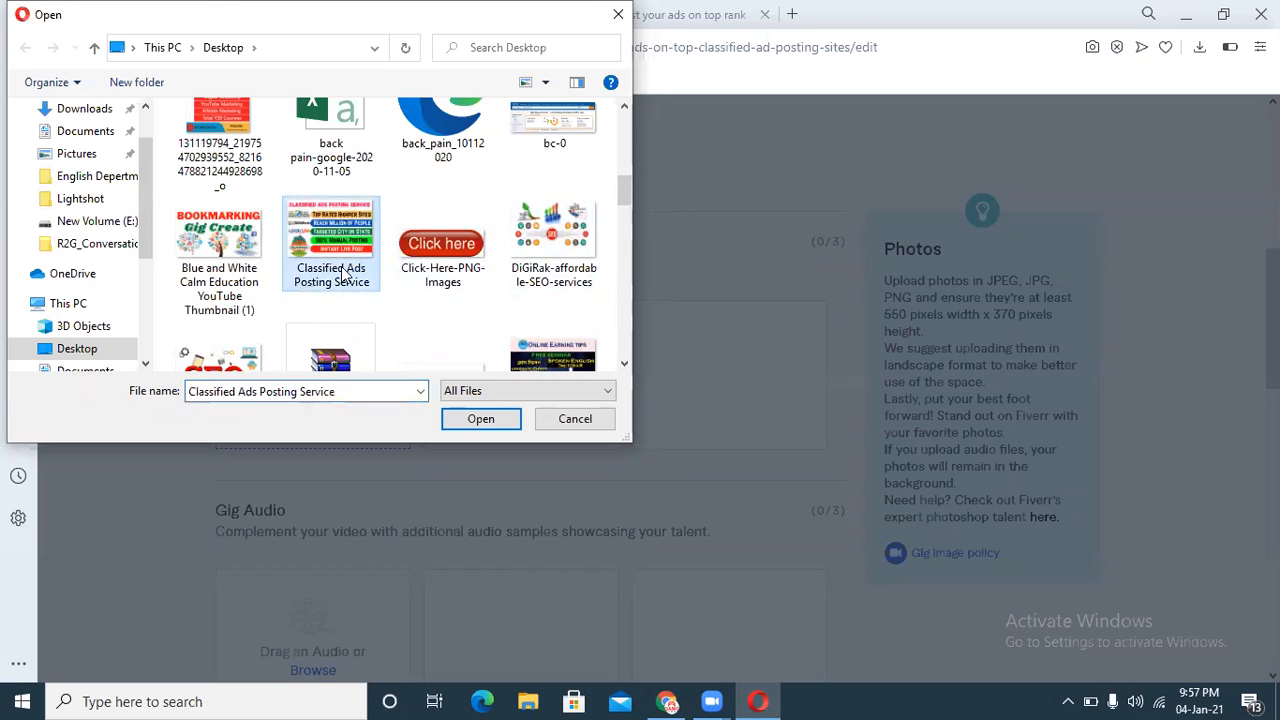
{"action": "left_click", "coordinate": [478, 417]}
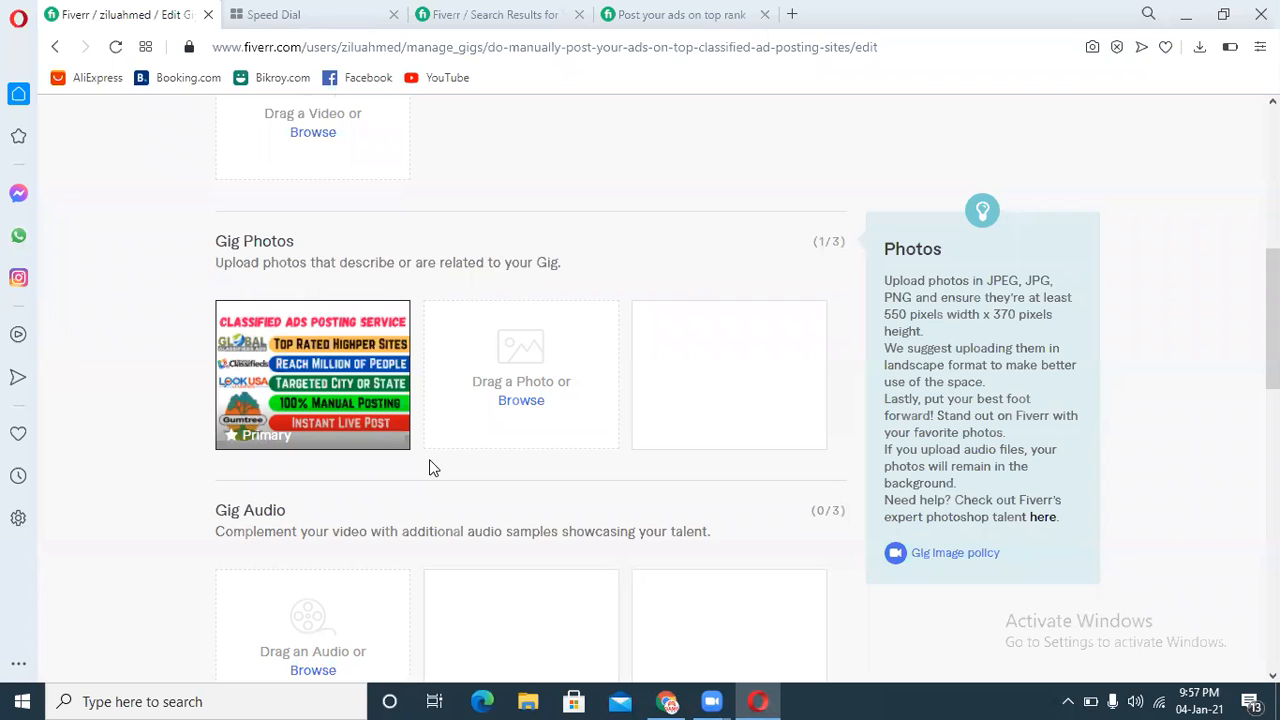
Step: Save the gallery and continue to the Publish stage
{"action": "scroll", "coordinate": [432, 468], "scroll_direction": "down", "scroll_amount": 5}
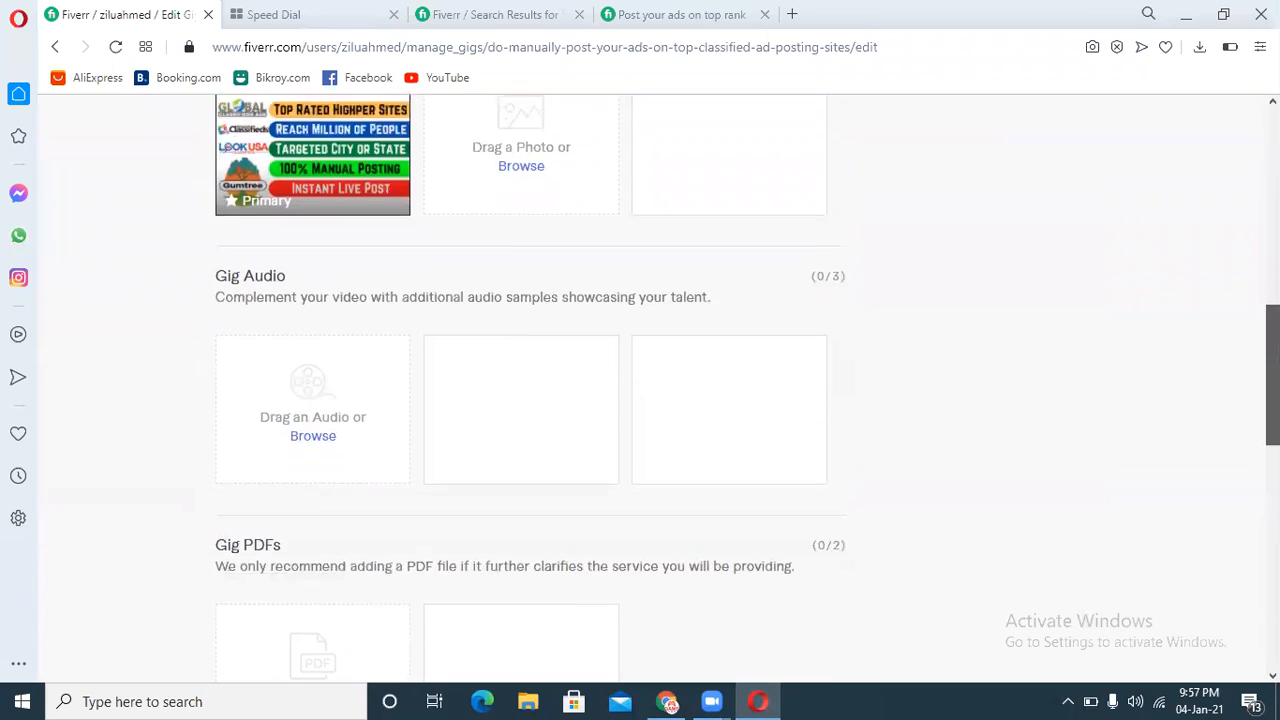
{"action": "scroll", "coordinate": [913, 516], "scroll_direction": "down", "scroll_amount": 2}
{"action": "left_click", "coordinate": [812, 478]}
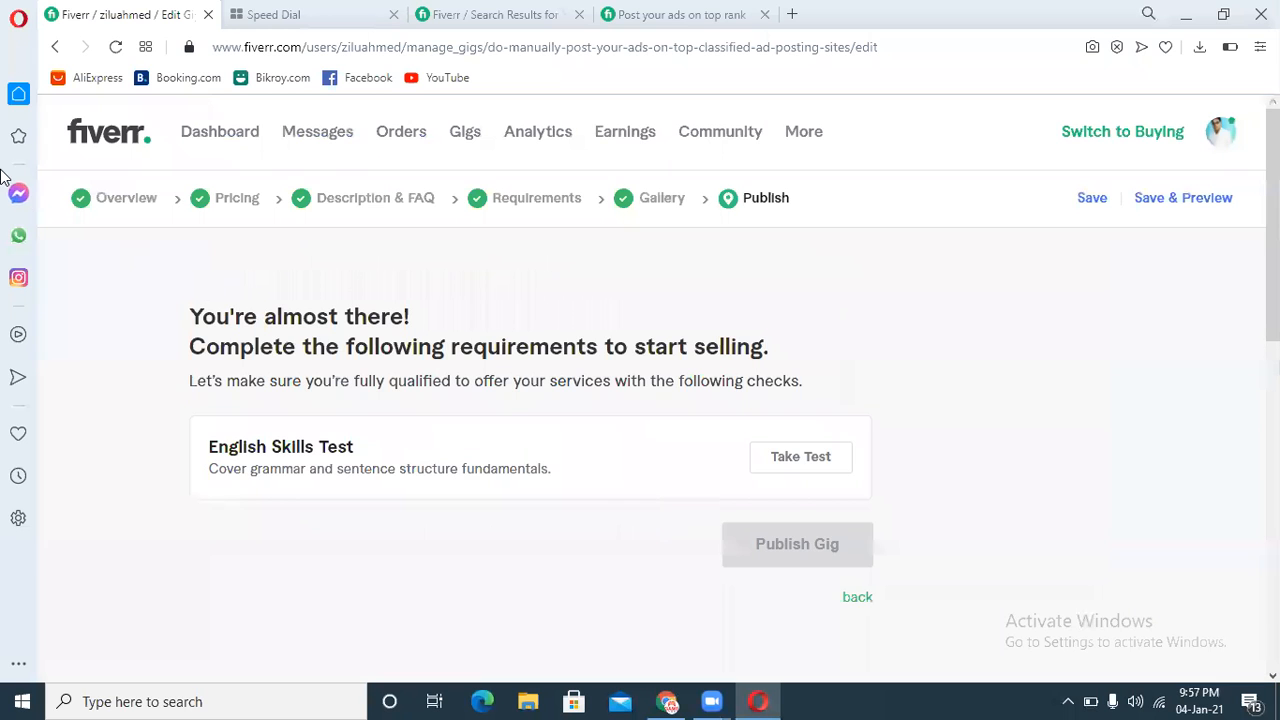
Step: Change the gig category to Digital Marketing > Other in the Overview, then save through the Pricing section
{"action": "left_click", "coordinate": [117, 200]}
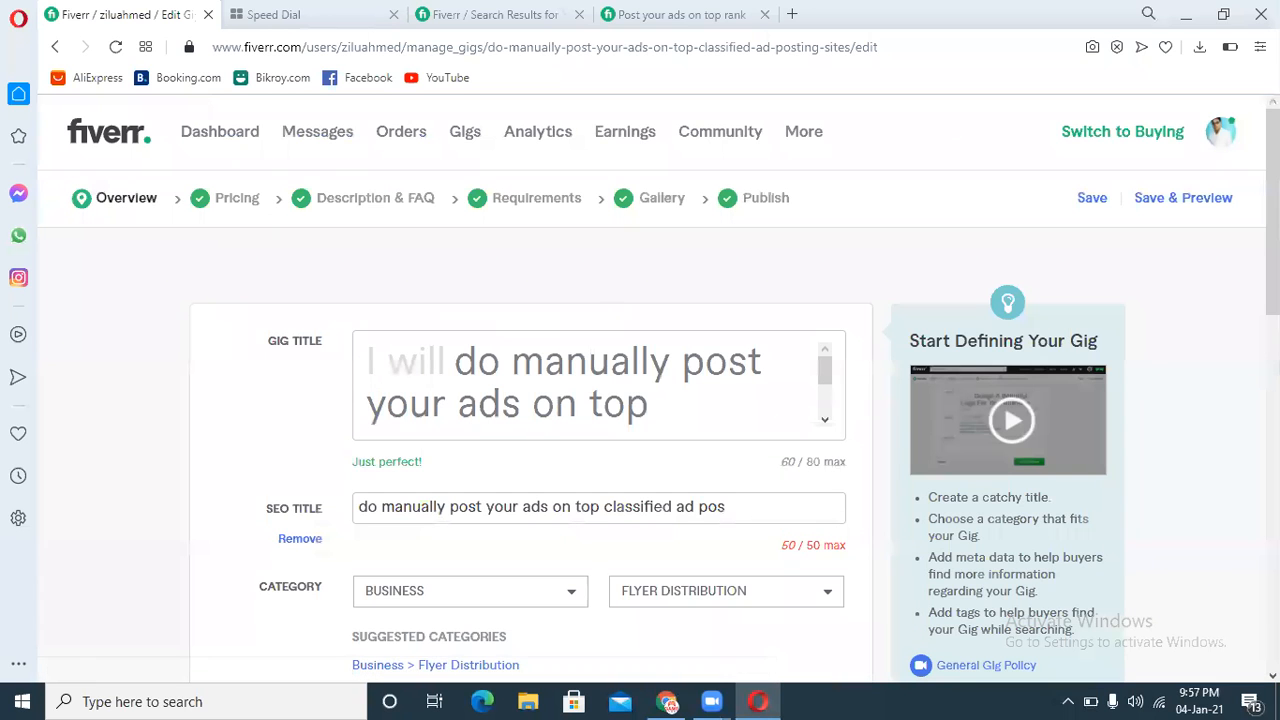
{"action": "scroll", "coordinate": [640, 340], "scroll_direction": "down", "scroll_amount": 3}
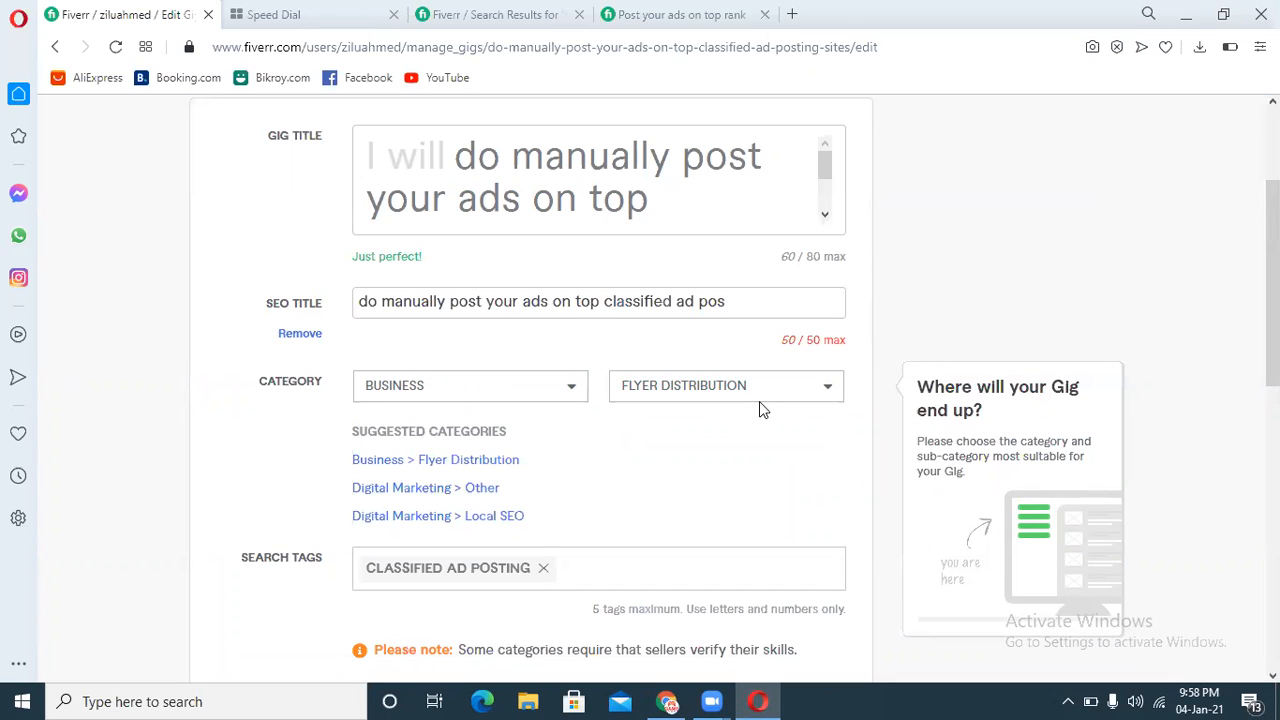
{"action": "left_click", "coordinate": [484, 490]}
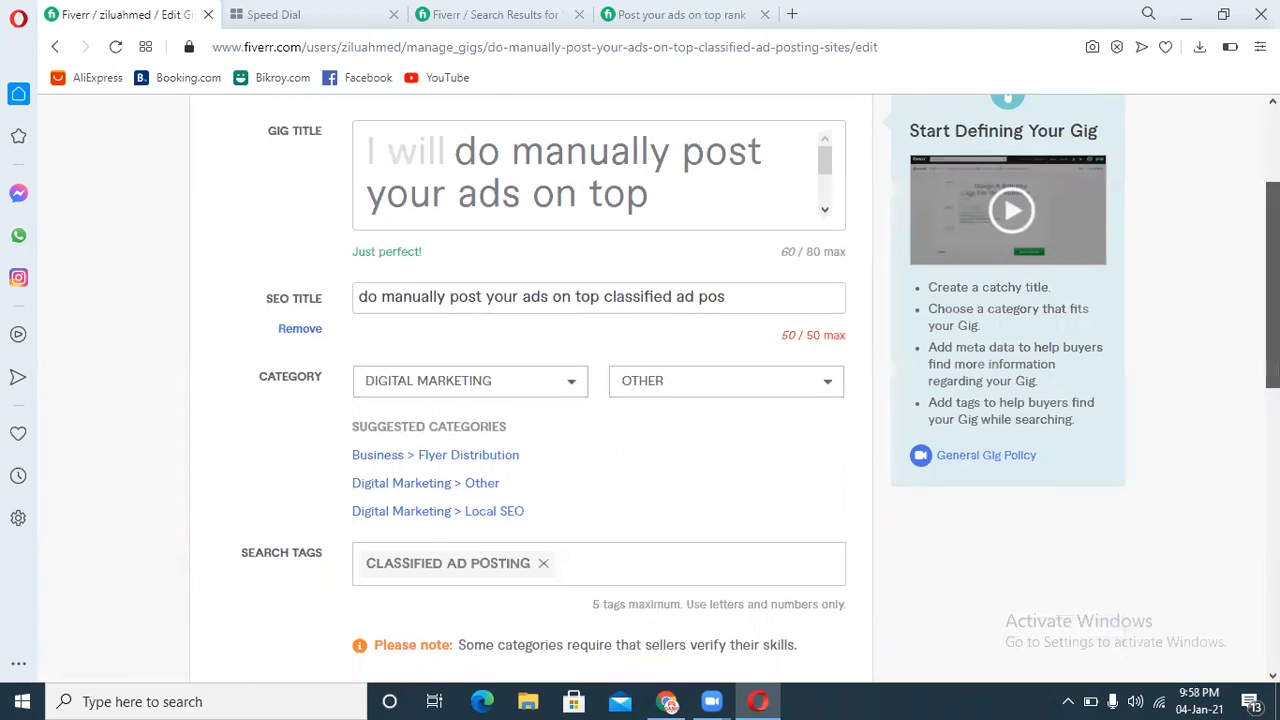
{"action": "scroll", "coordinate": [1232, 414], "scroll_direction": "down", "scroll_amount": 3}
{"action": "left_click", "coordinate": [840, 412]}
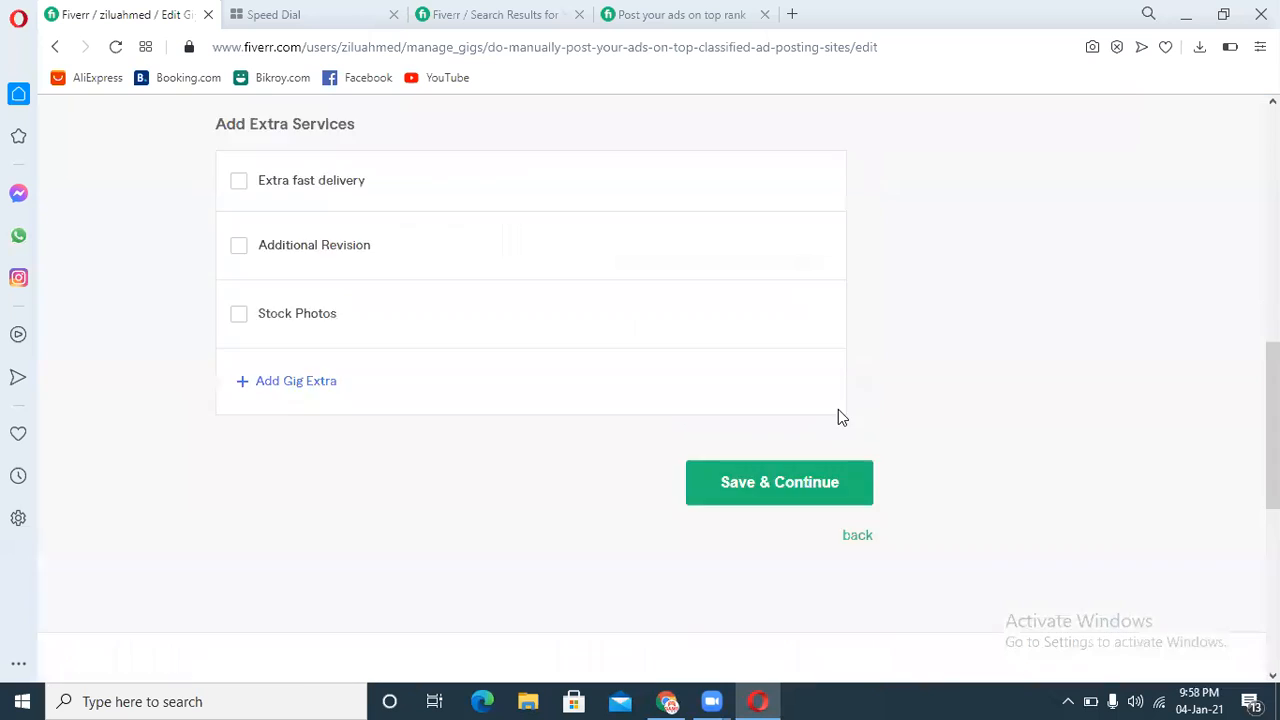
{"action": "left_click", "coordinate": [1097, 199]}
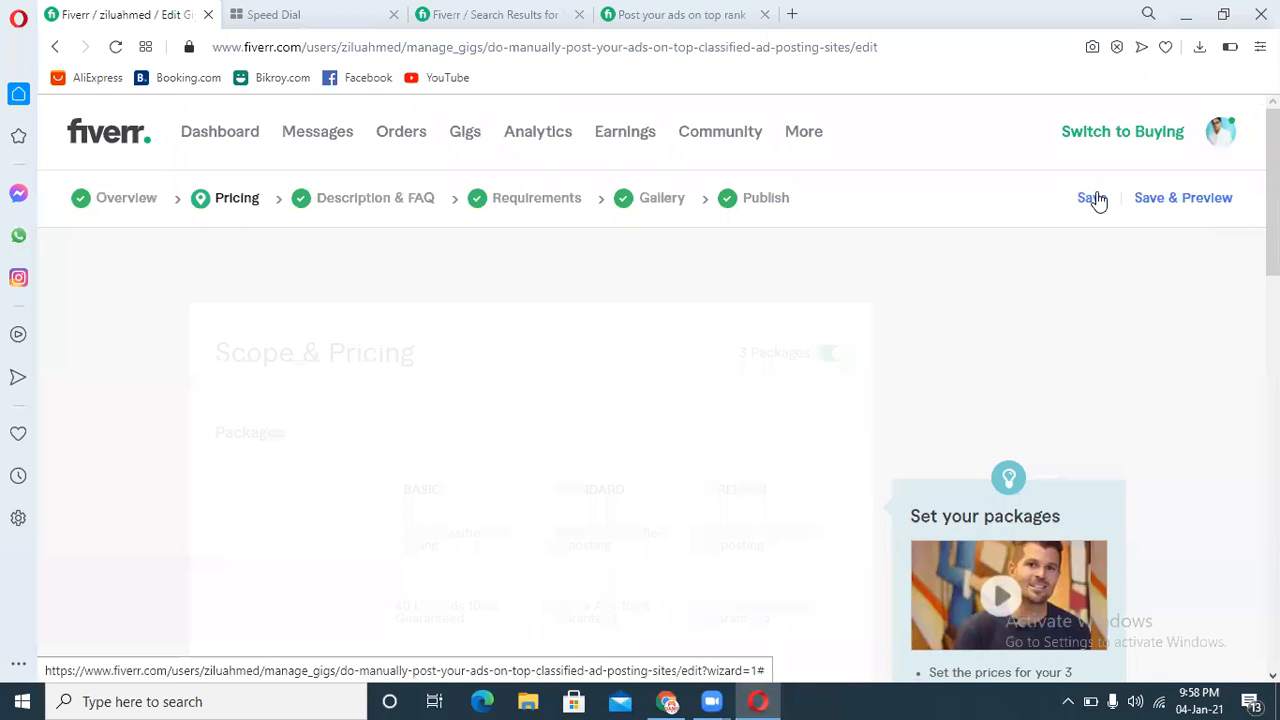
{"action": "left_click", "coordinate": [1097, 199]}
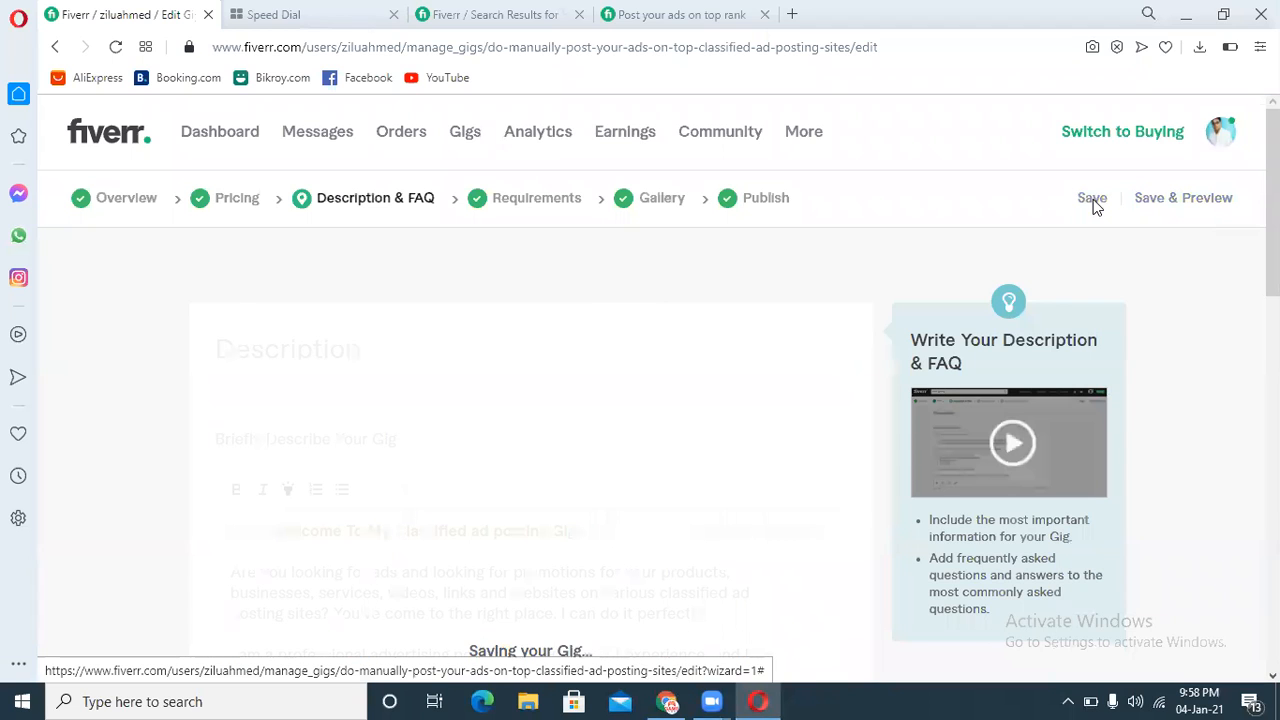
Step: Save the remaining gig sections until the Publish stage, then publish the gig
{"action": "left_click", "coordinate": [1093, 199]}
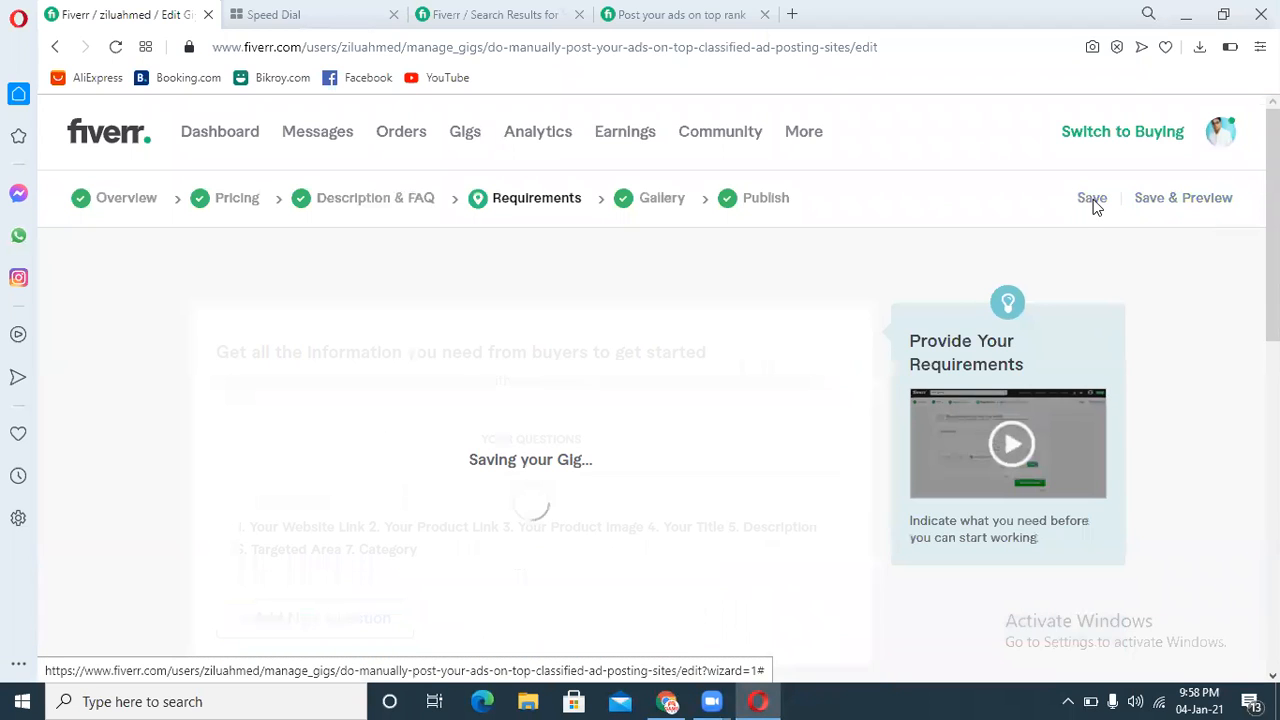
{"action": "left_click", "coordinate": [1093, 199]}
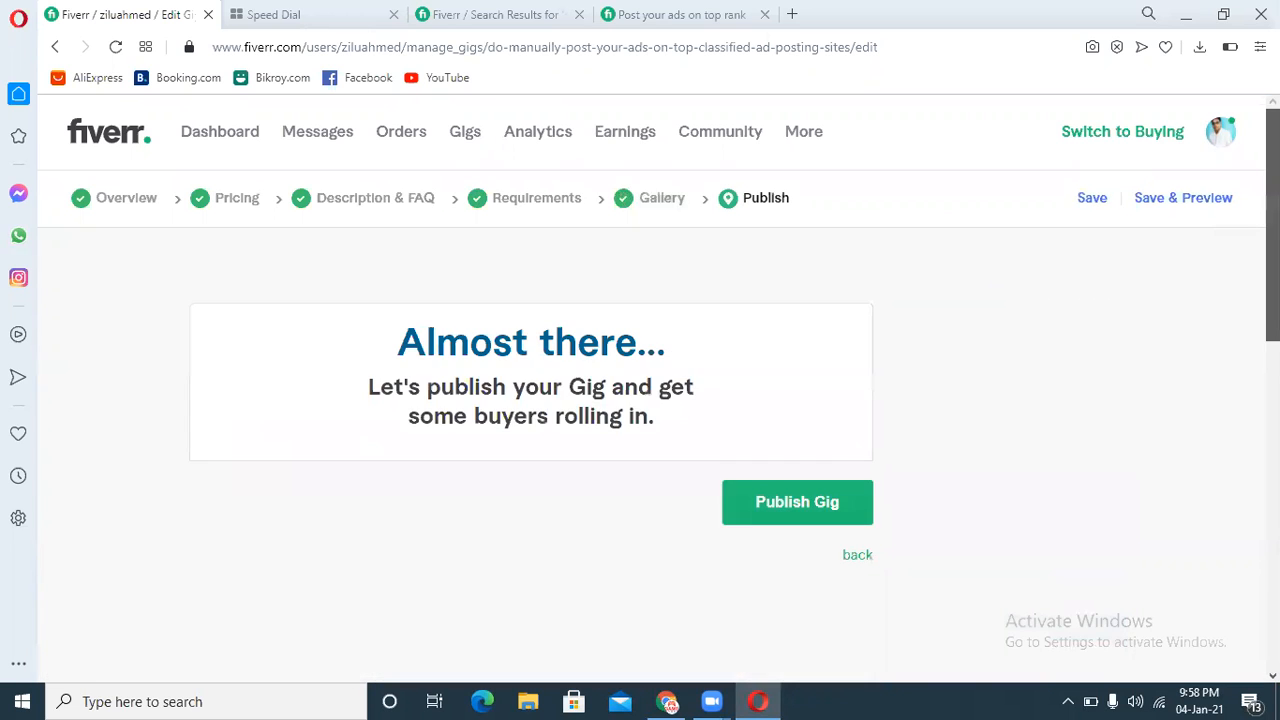
{"action": "scroll", "coordinate": [974, 274], "scroll_direction": "down", "scroll_amount": 1}
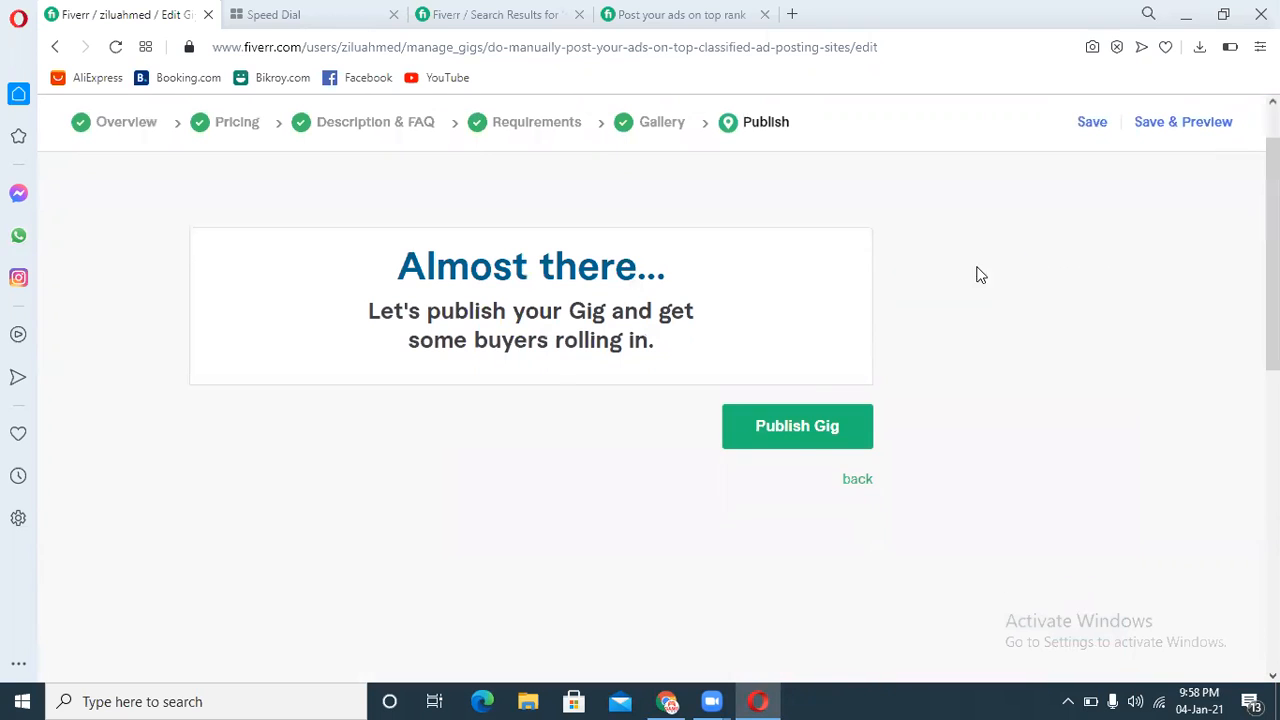
{"action": "left_click", "coordinate": [795, 441]}
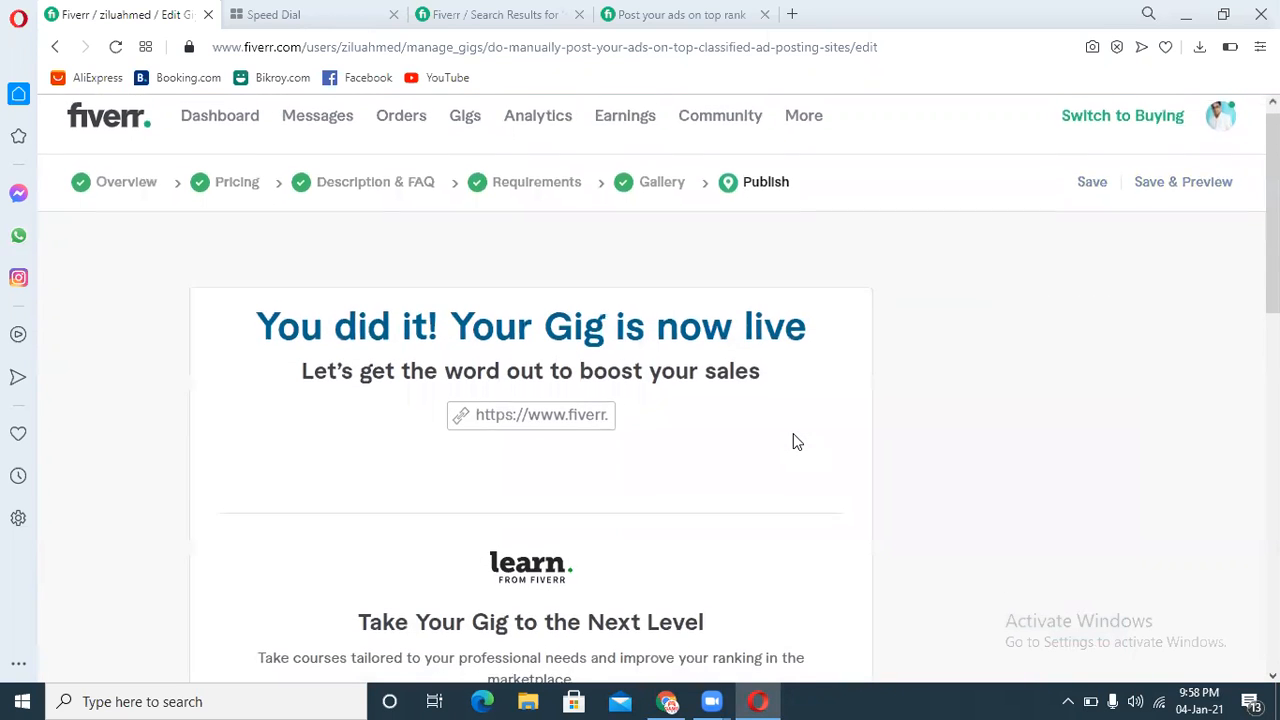
Step: Open the new classified ads gig's public page from the active gigs list and review its gallery image
{"action": "scroll", "coordinate": [797, 441], "scroll_direction": "down", "scroll_amount": 5}
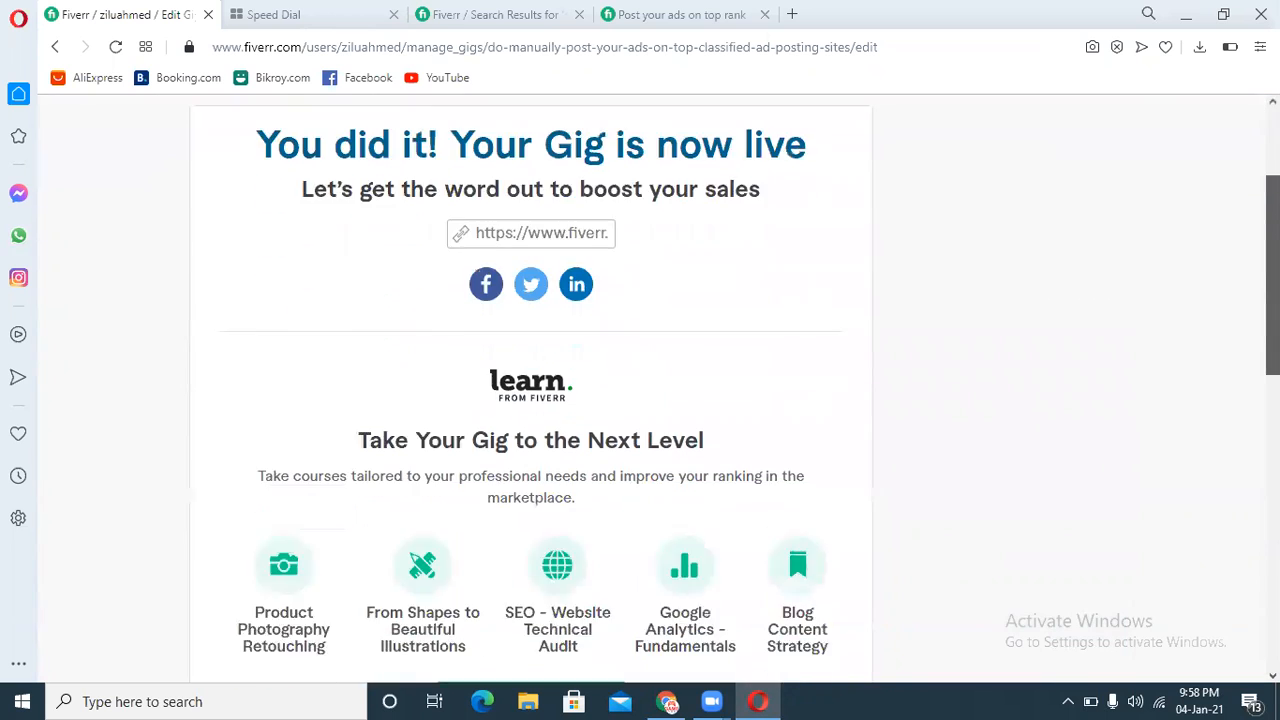
{"action": "left_click", "coordinate": [836, 570]}
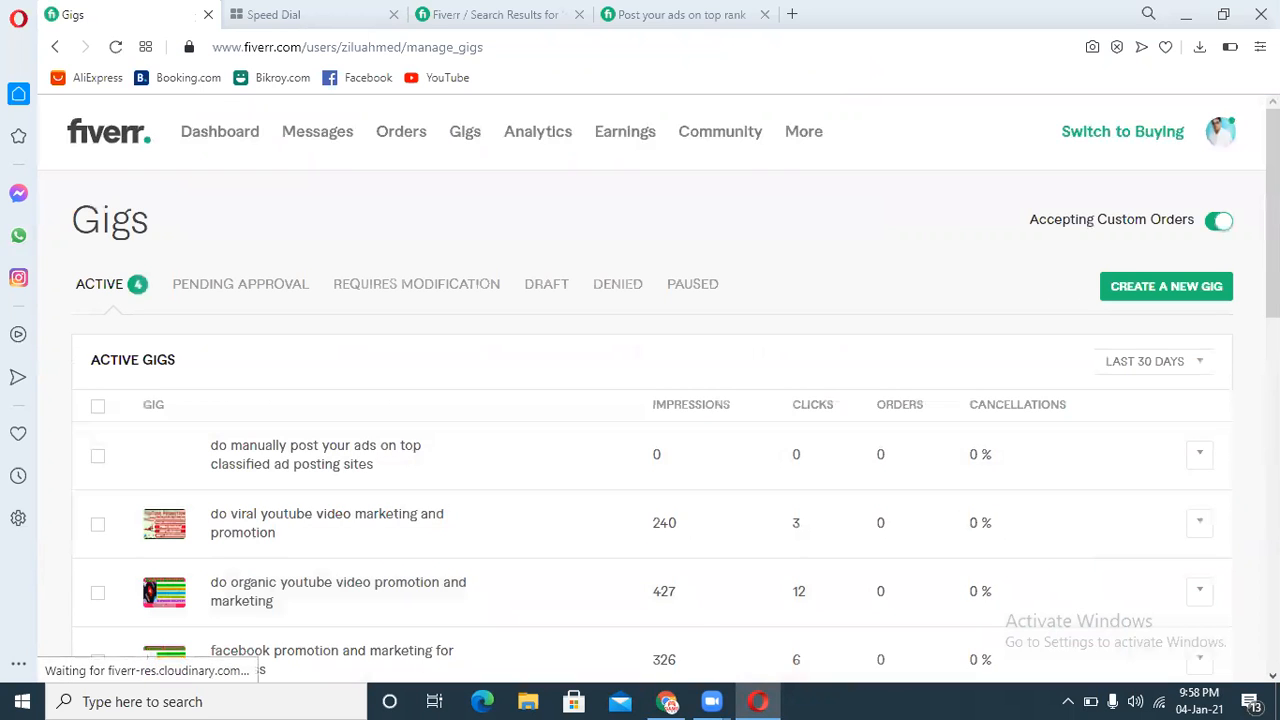
{"action": "scroll", "coordinate": [713, 455], "scroll_direction": "down", "scroll_amount": 1}
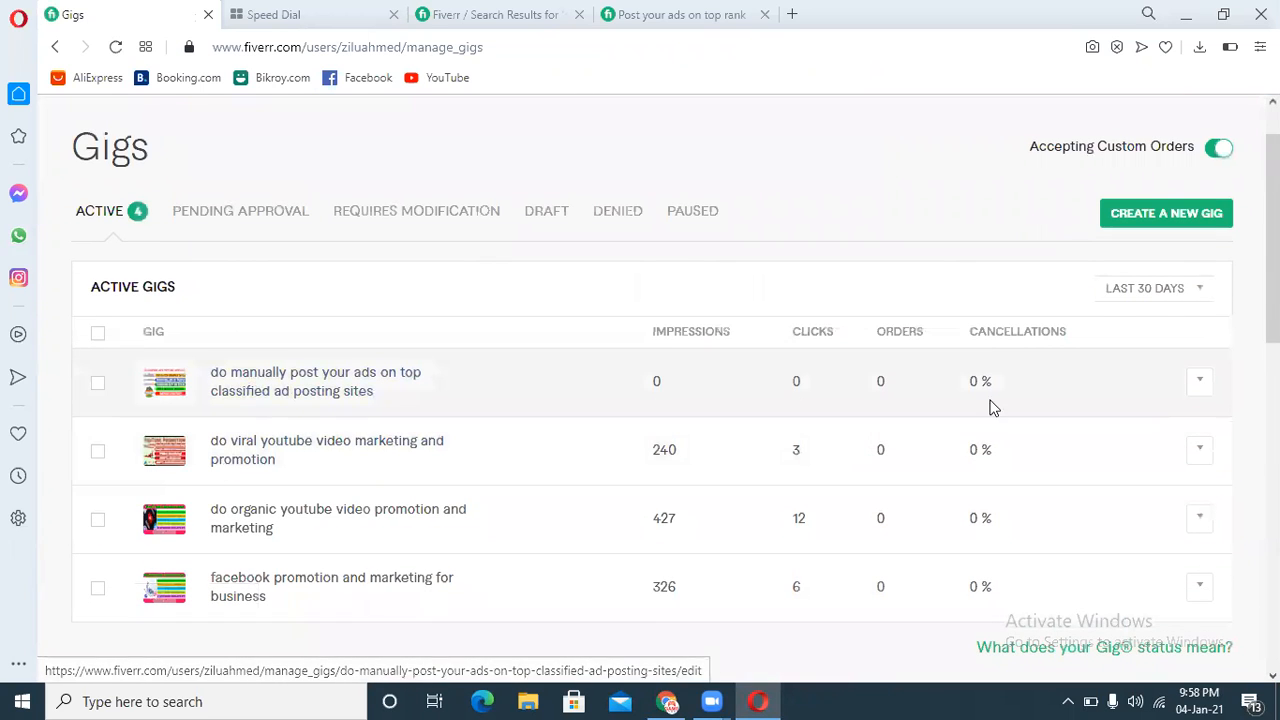
{"action": "left_click", "coordinate": [1205, 387]}
{"action": "left_click", "coordinate": [1143, 390]}
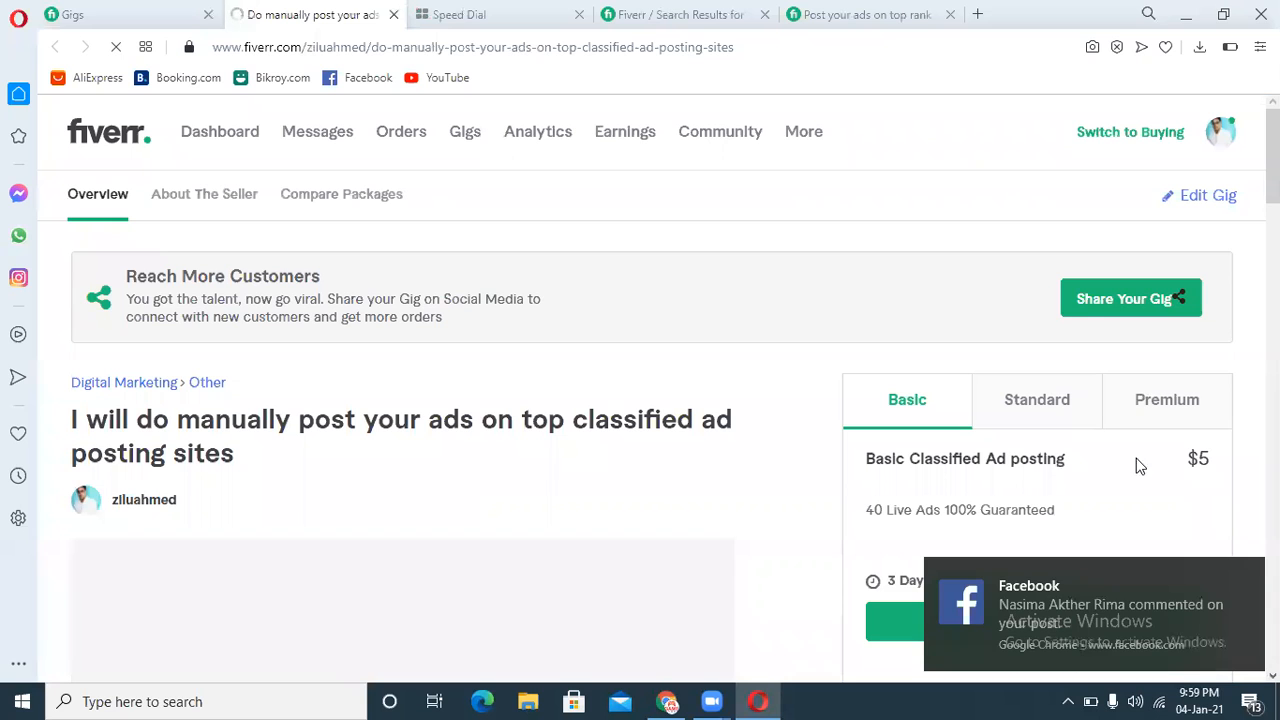
{"action": "left_click", "coordinate": [1246, 574]}
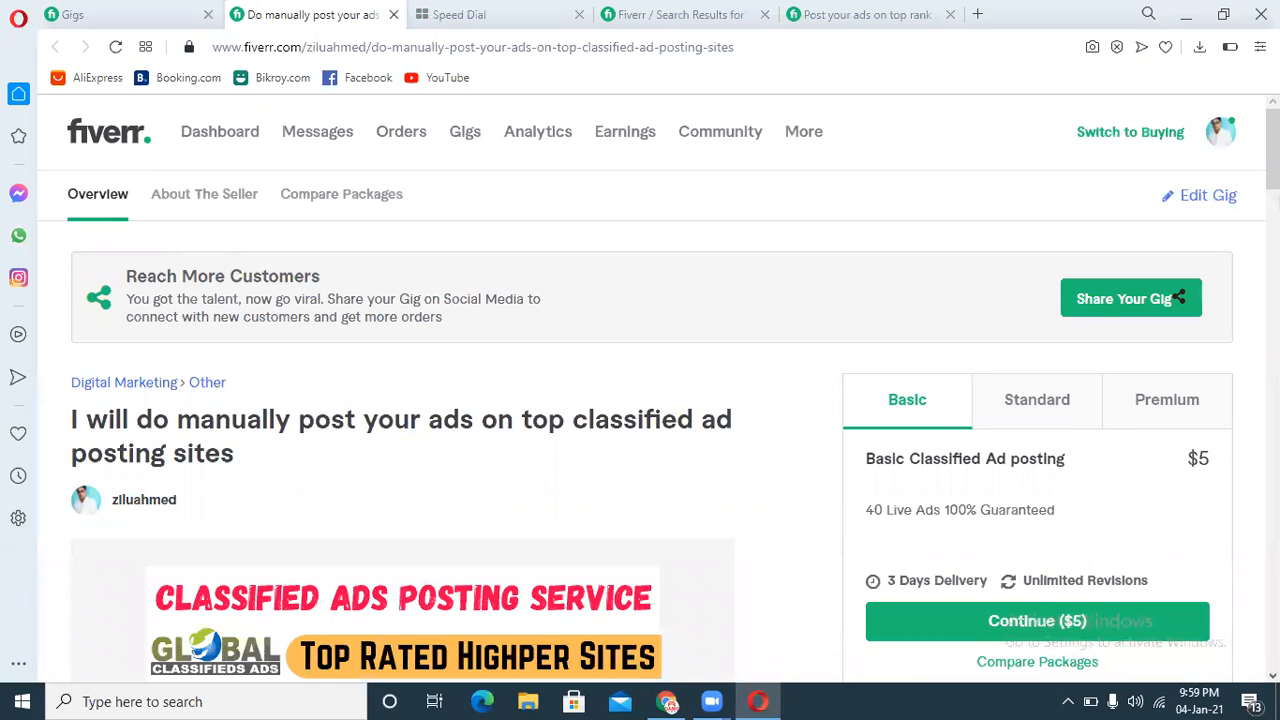
{"action": "left_click_drag", "start_coordinate": [1273, 150], "coordinate": [1273, 206]}
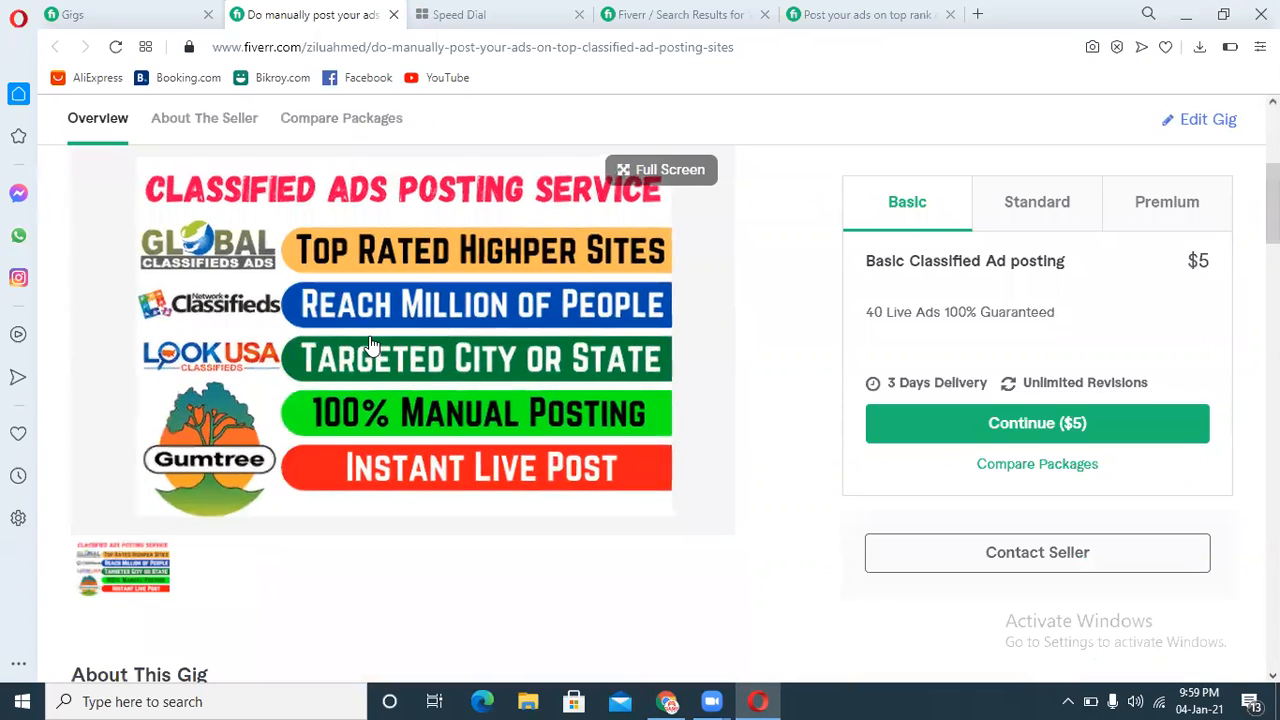